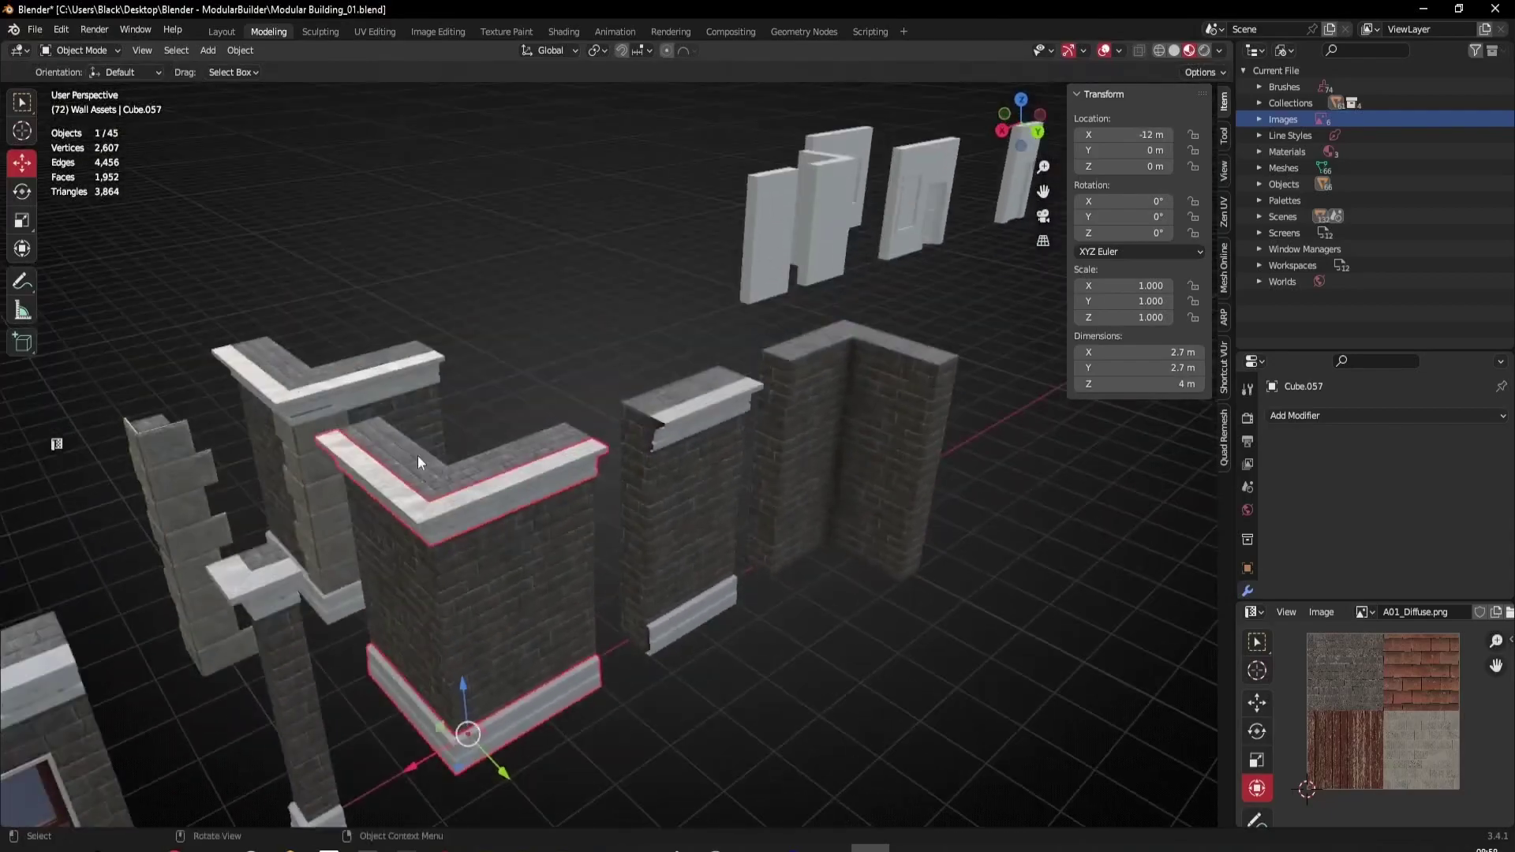
Step: Duplicate the straight wall's trim and move the copy -3 m along X onto the inner corner wall
{"action": "middle_click_drag", "start_coordinate": [484, 524], "coordinate": [445, 491]}
{"action": "scroll", "coordinate": [505, 482], "scroll_direction": "up", "scroll_amount": 3}
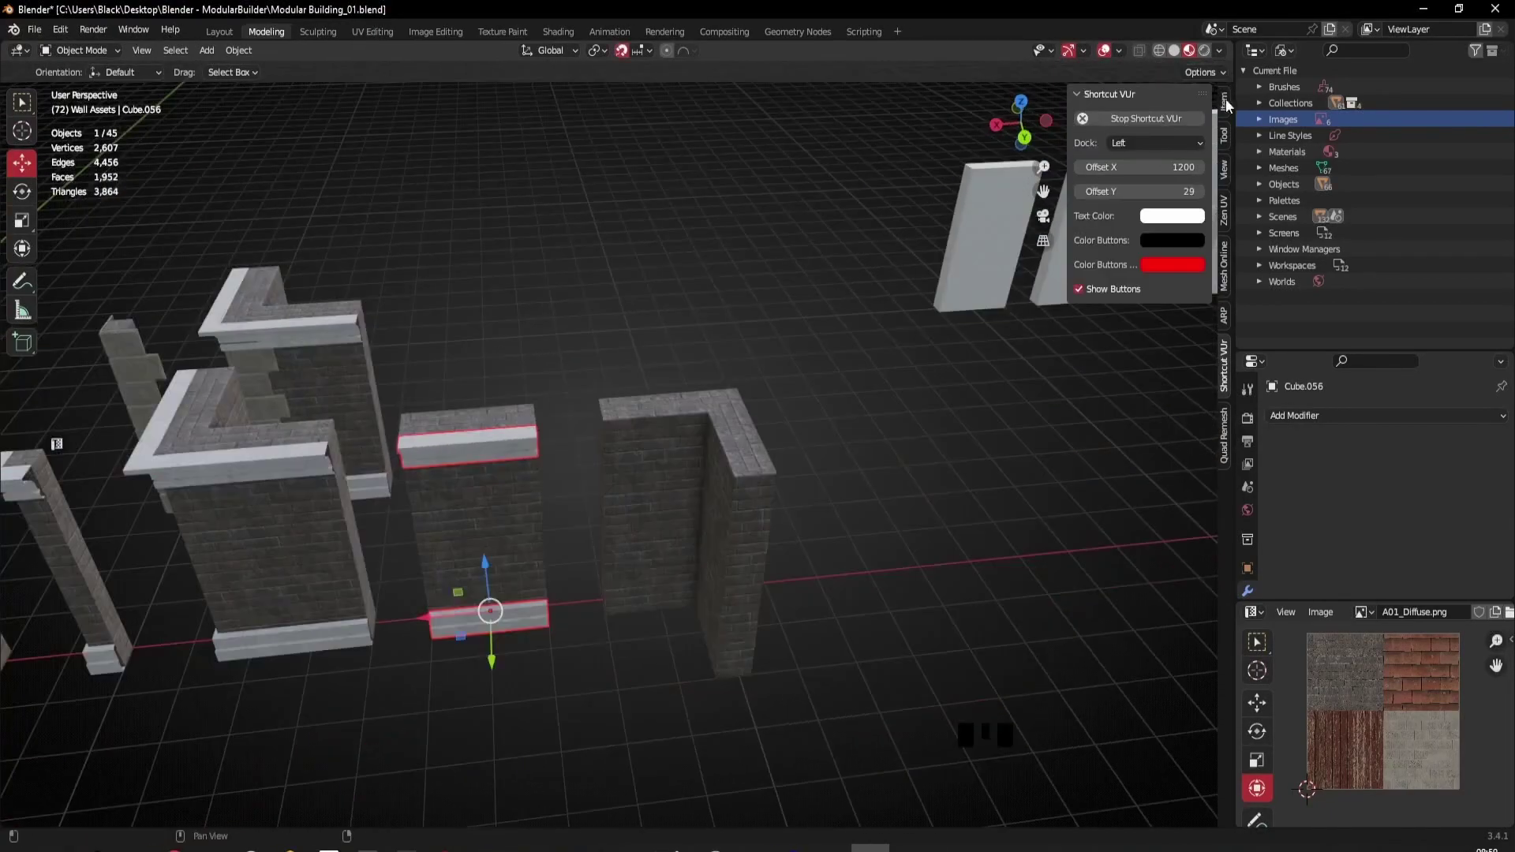
{"action": "left_click", "coordinate": [1226, 105]}
{"action": "scroll", "coordinate": [585, 532], "scroll_direction": "down", "scroll_amount": 2}
{"action": "middle_click_drag", "start_coordinate": [586, 534], "coordinate": [634, 499], "text": "shift"}
{"action": "scroll", "coordinate": [635, 499], "scroll_direction": "up", "scroll_amount": 2}
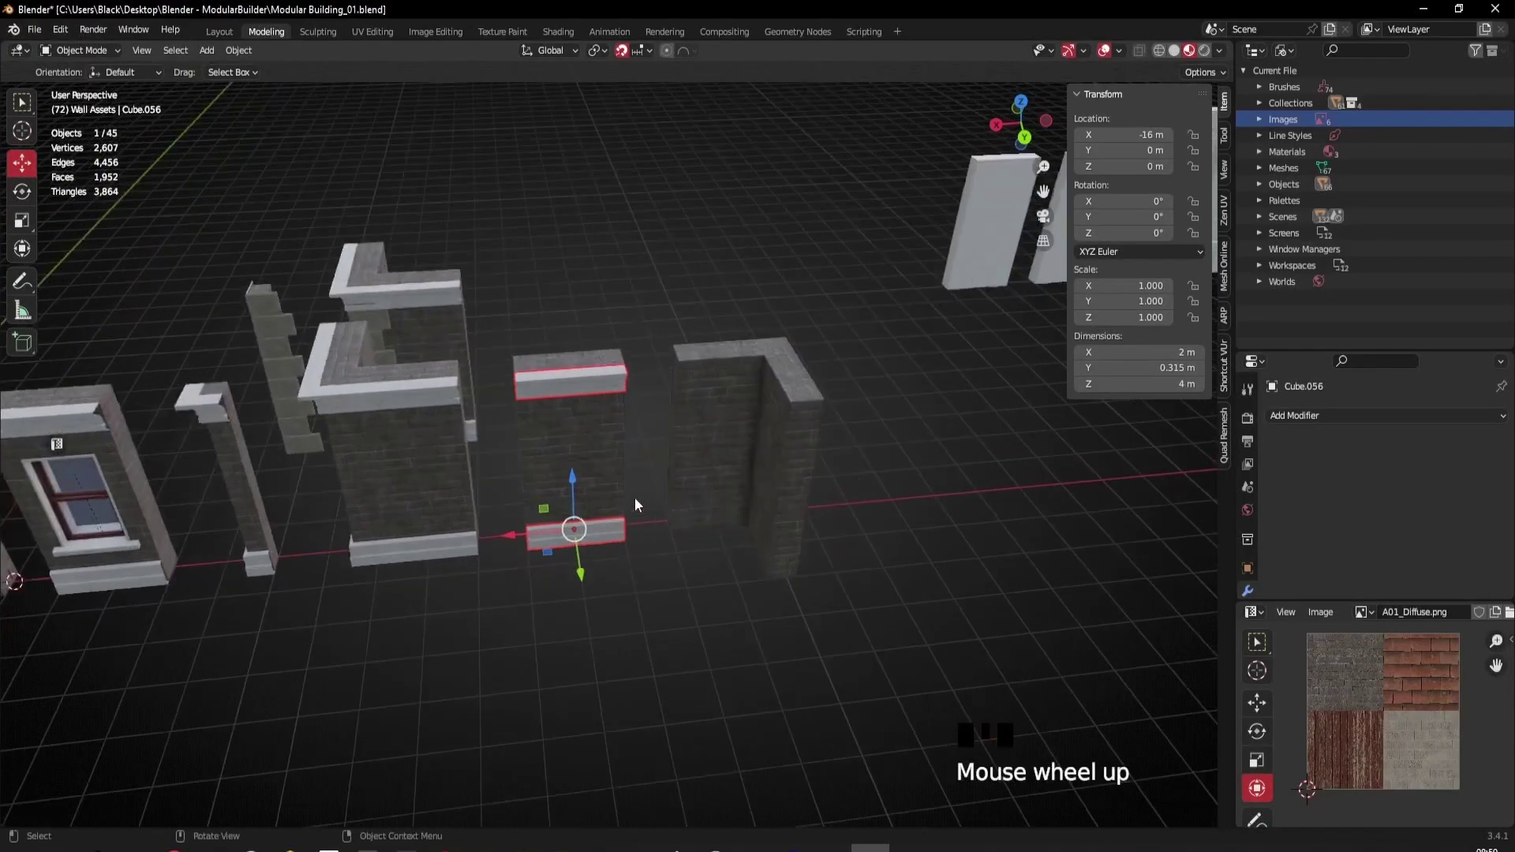
{"action": "left_click", "coordinate": [609, 556]}
{"action": "left_click", "coordinate": [609, 552]}
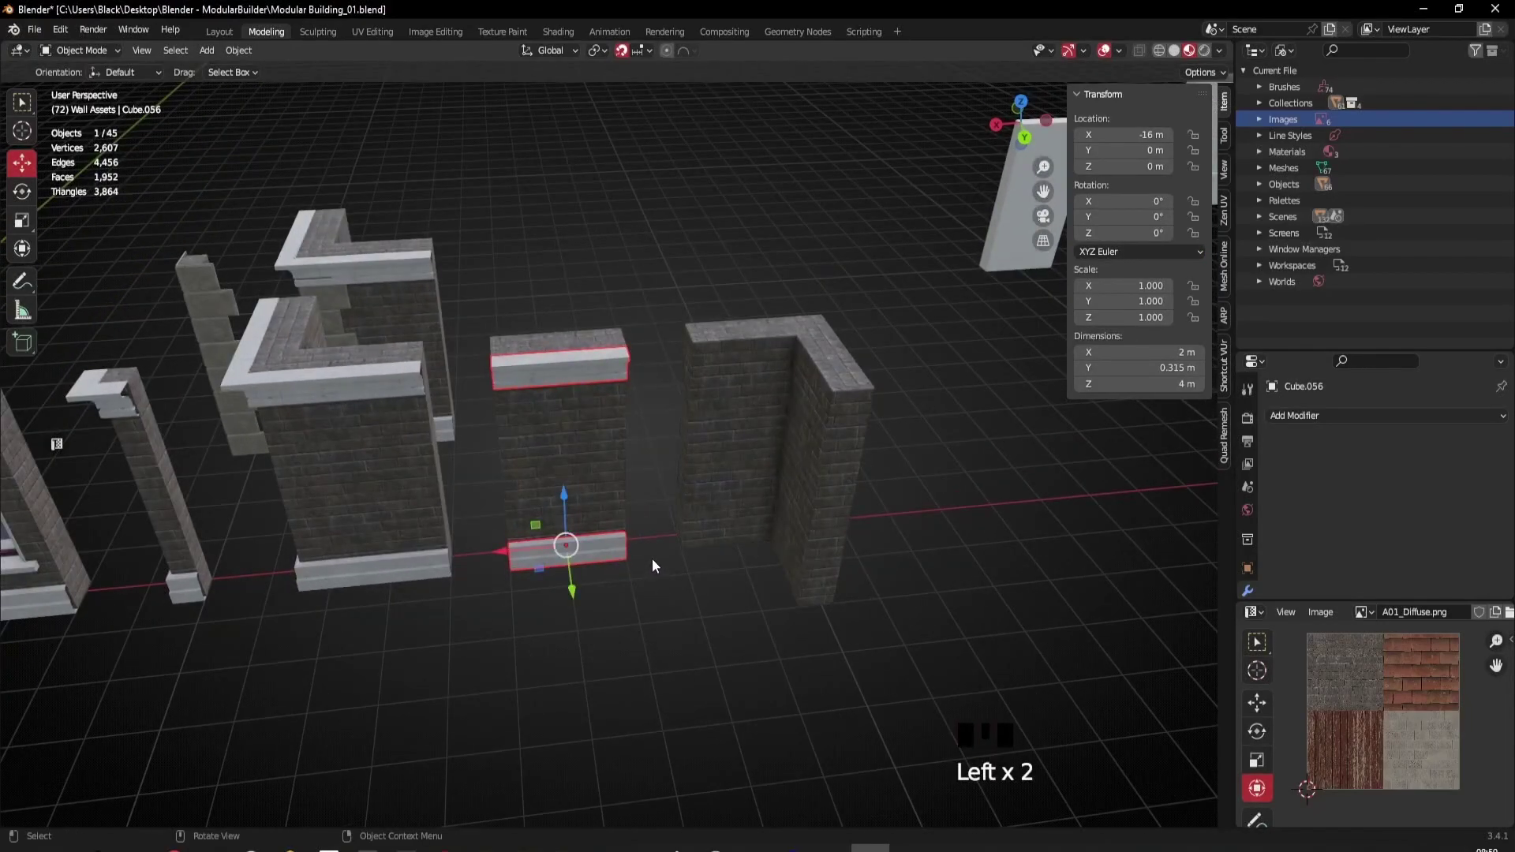
{"action": "key", "text": "shift+d"}
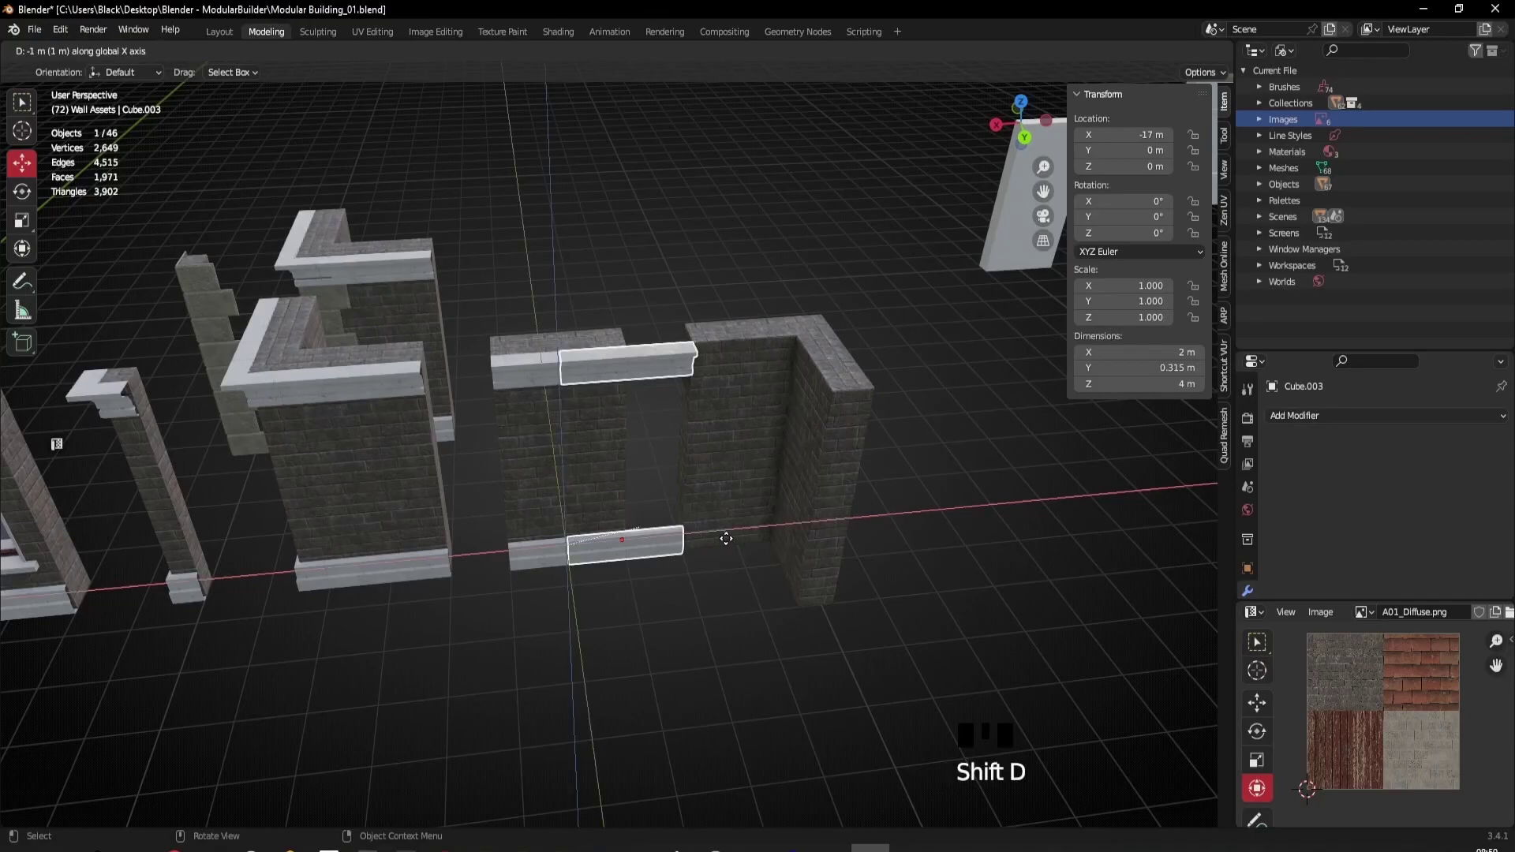
{"action": "left_click", "coordinate": [829, 516]}
Step: Duplicate the trim on the inner corner wall and place the second copy over the first at X -19 m
{"action": "middle_click_drag", "start_coordinate": [830, 516], "coordinate": [690, 600], "text": "shift"}
{"action": "scroll", "coordinate": [675, 594], "scroll_direction": "up", "scroll_amount": 2}
{"action": "key", "text": "shift+d"}
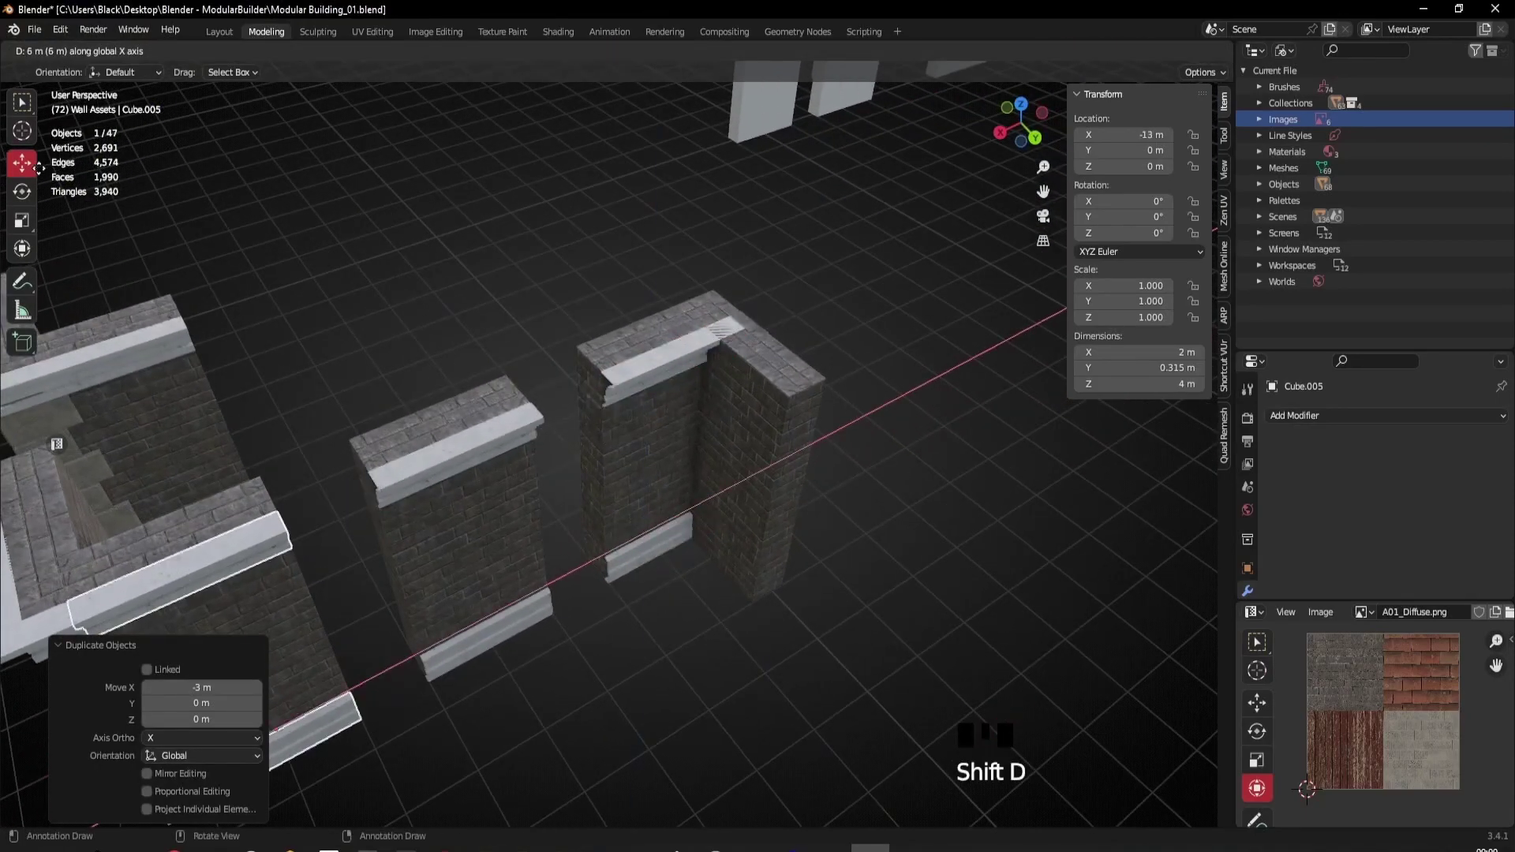
{"action": "left_click", "coordinate": [37, 255]}
{"action": "right_click", "coordinate": [667, 355]}
{"action": "scroll", "coordinate": [812, 438], "scroll_direction": "down", "scroll_amount": 1}
{"action": "middle_click_drag", "start_coordinate": [811, 438], "coordinate": [703, 447]}
{"action": "scroll", "coordinate": [551, 508], "scroll_direction": "up", "scroll_amount": 2}
{"action": "middle_click_drag", "start_coordinate": [550, 508], "coordinate": [344, 570]}
{"action": "left_click_drag", "start_coordinate": [347, 556], "coordinate": [592, 521]}
Step: Rotate the second trim copy -90° around the global Z axis
{"action": "left_click", "coordinate": [22, 192]}
{"action": "scroll", "coordinate": [575, 442], "scroll_direction": "up", "scroll_amount": 2}
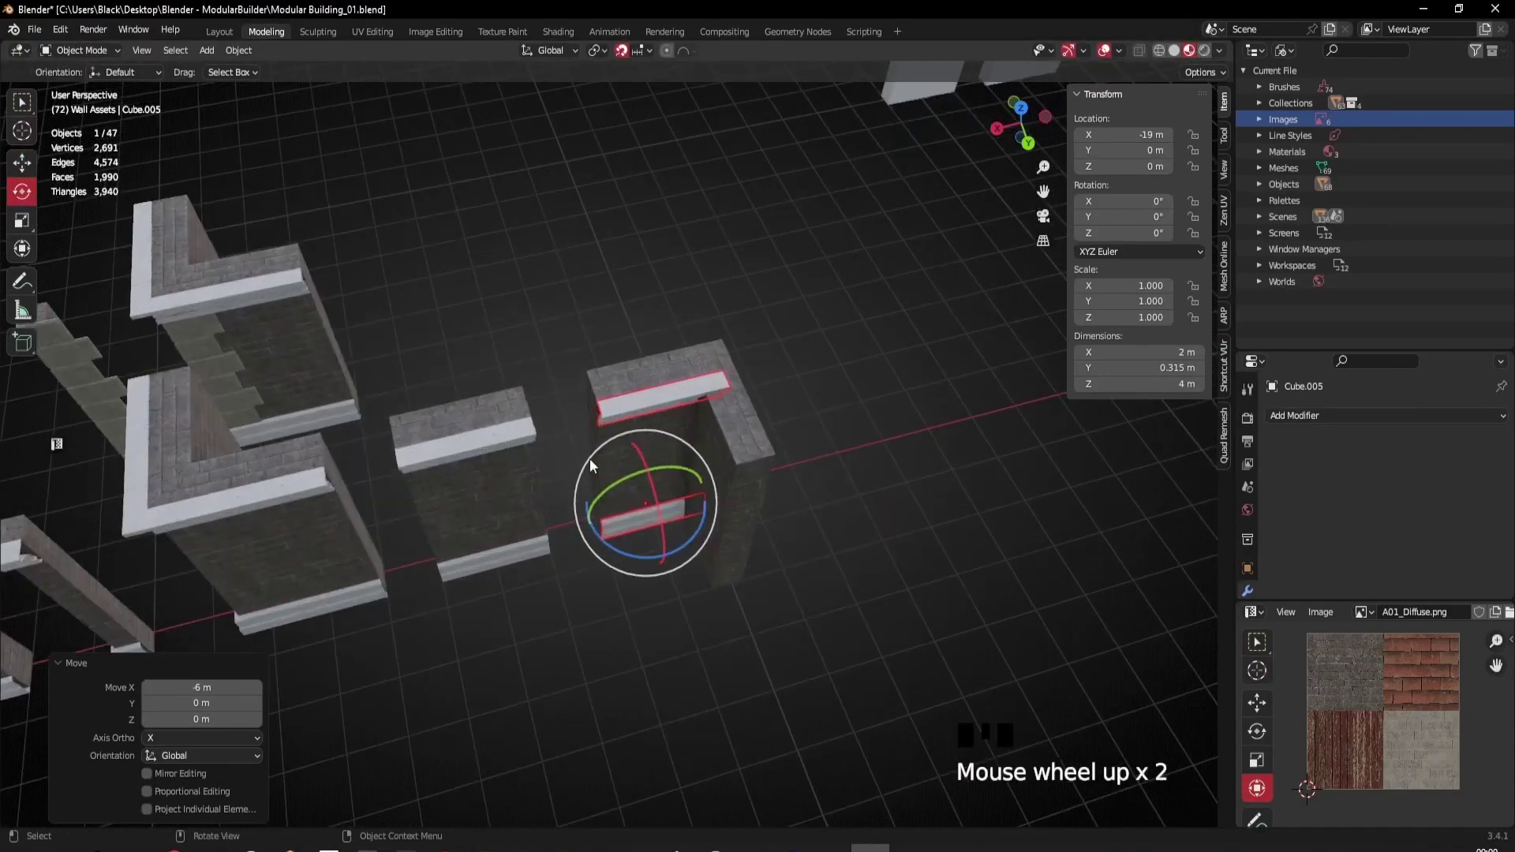
{"action": "middle_click_drag", "start_coordinate": [574, 443], "coordinate": [651, 536]}
{"action": "left_click_drag", "start_coordinate": [651, 537], "coordinate": [679, 447]}
{"action": "key", "text": "ctrl+z"}
{"action": "middle_click_drag", "start_coordinate": [660, 548], "coordinate": [676, 547]}
{"action": "scroll", "coordinate": [661, 580], "scroll_direction": "up", "scroll_amount": 1}
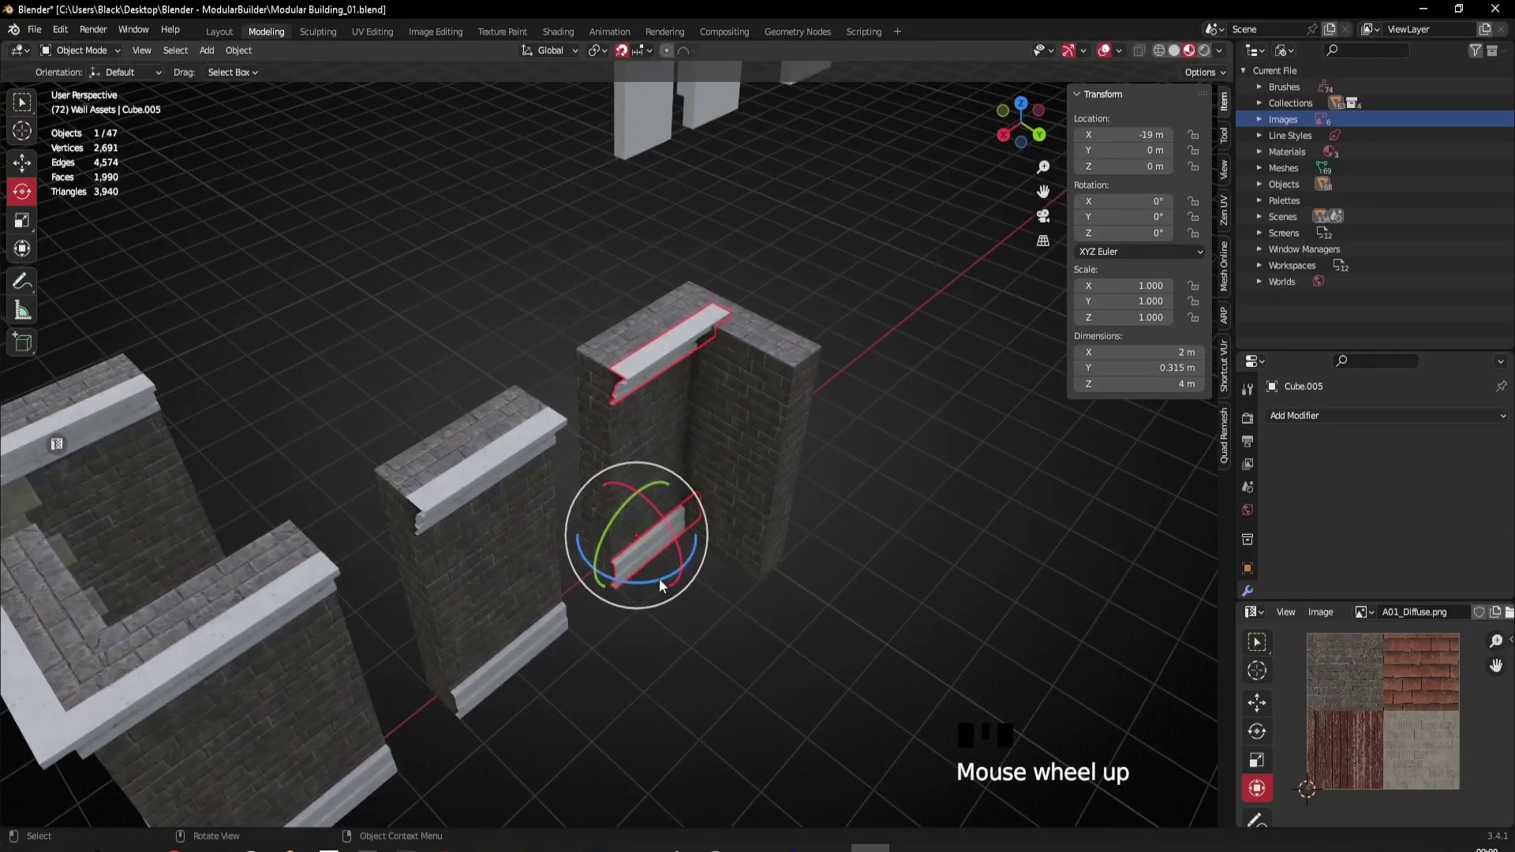
{"action": "left_click_drag", "start_coordinate": [657, 576], "coordinate": [552, 568]}
{"action": "middle_click_drag", "start_coordinate": [552, 568], "coordinate": [529, 546]}
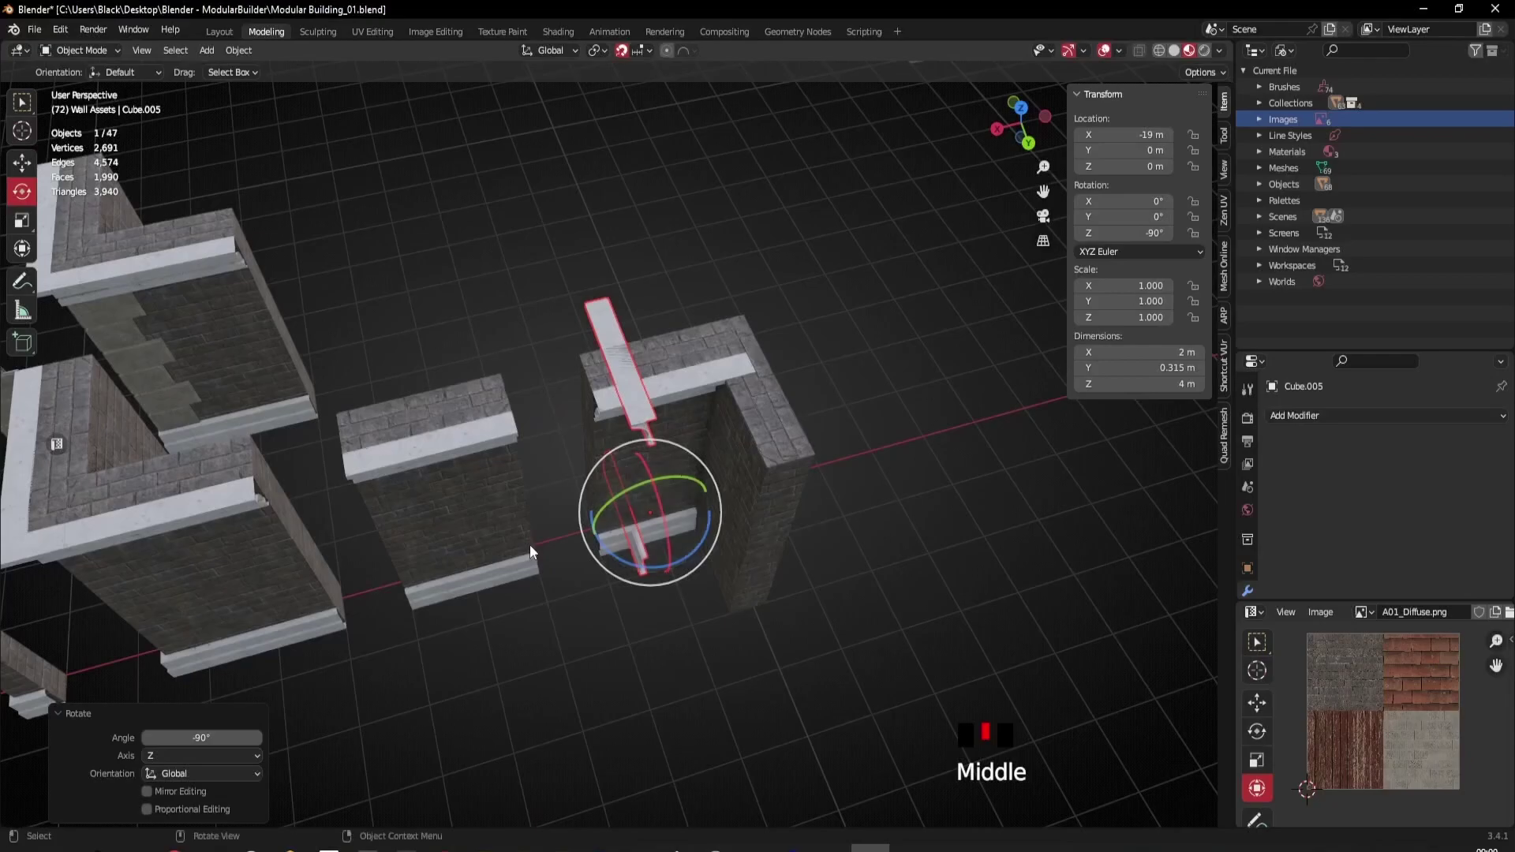
Step: Move the rotated trim against the inner corner's second wall face and join both trims into one object
{"action": "left_click", "coordinate": [19, 162]}
{"action": "middle_click_drag", "start_coordinate": [687, 552], "coordinate": [711, 543]}
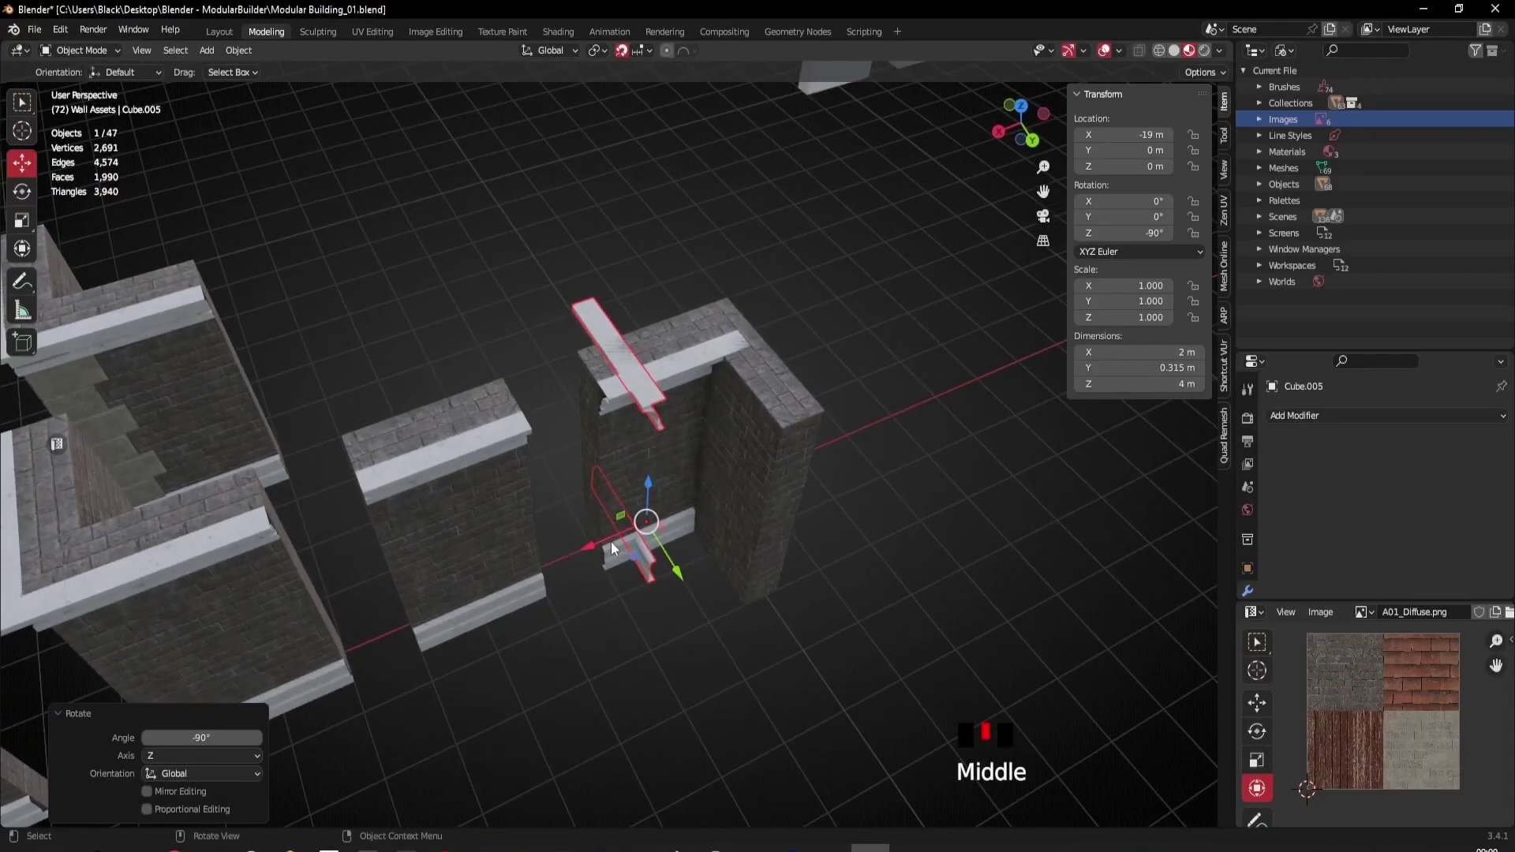
{"action": "left_click_drag", "start_coordinate": [635, 551], "coordinate": [798, 552]}
{"action": "middle_click_drag", "start_coordinate": [798, 553], "coordinate": [709, 540]}
{"action": "scroll", "coordinate": [679, 462], "scroll_direction": "up", "scroll_amount": 2}
{"action": "left_click", "coordinate": [727, 524], "text": "shift"}
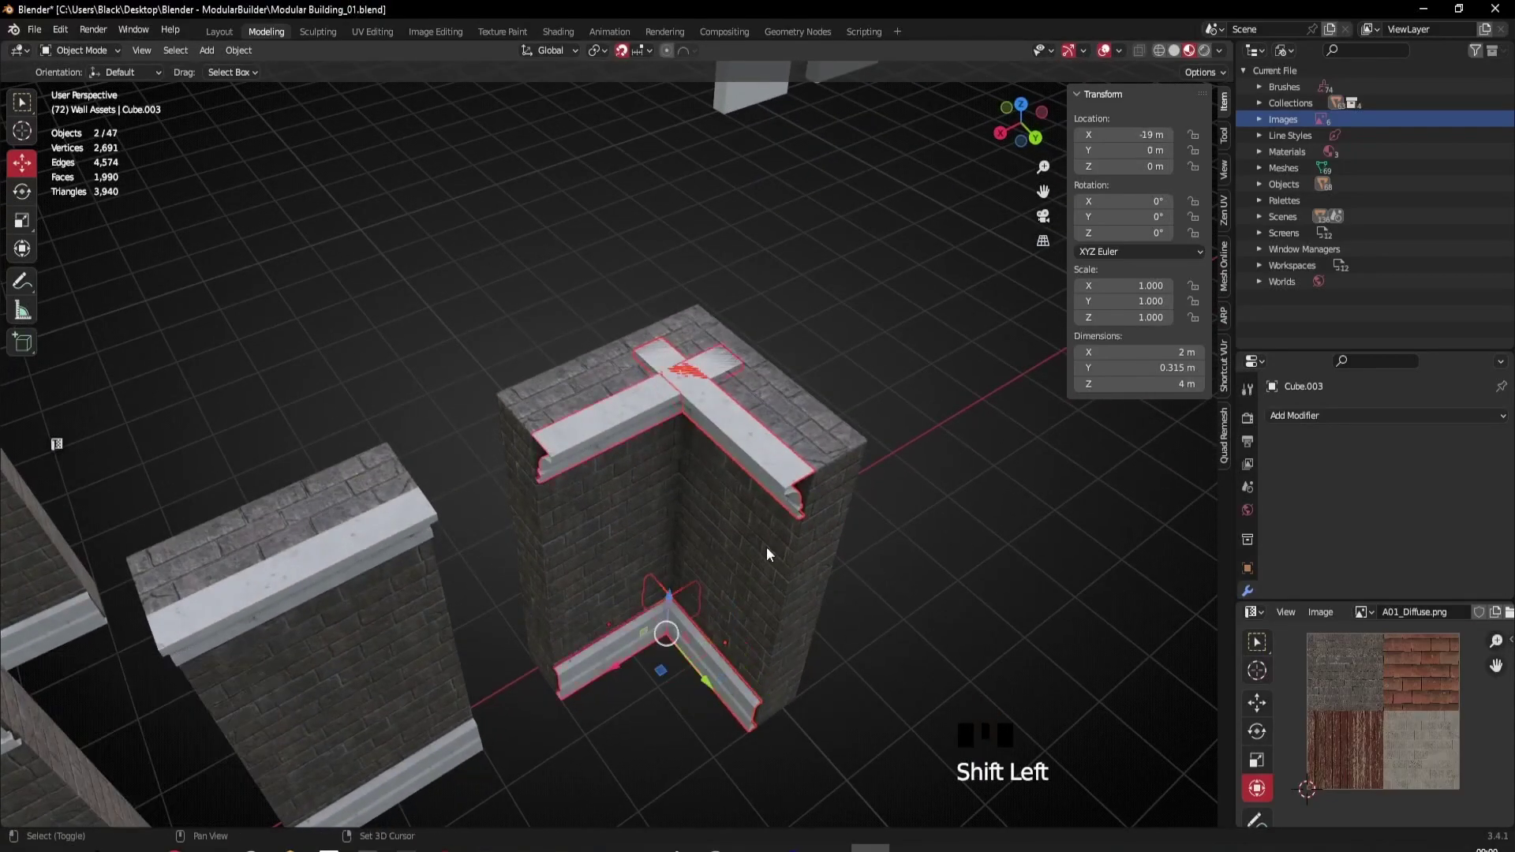
{"action": "key", "text": "ctrl+j"}
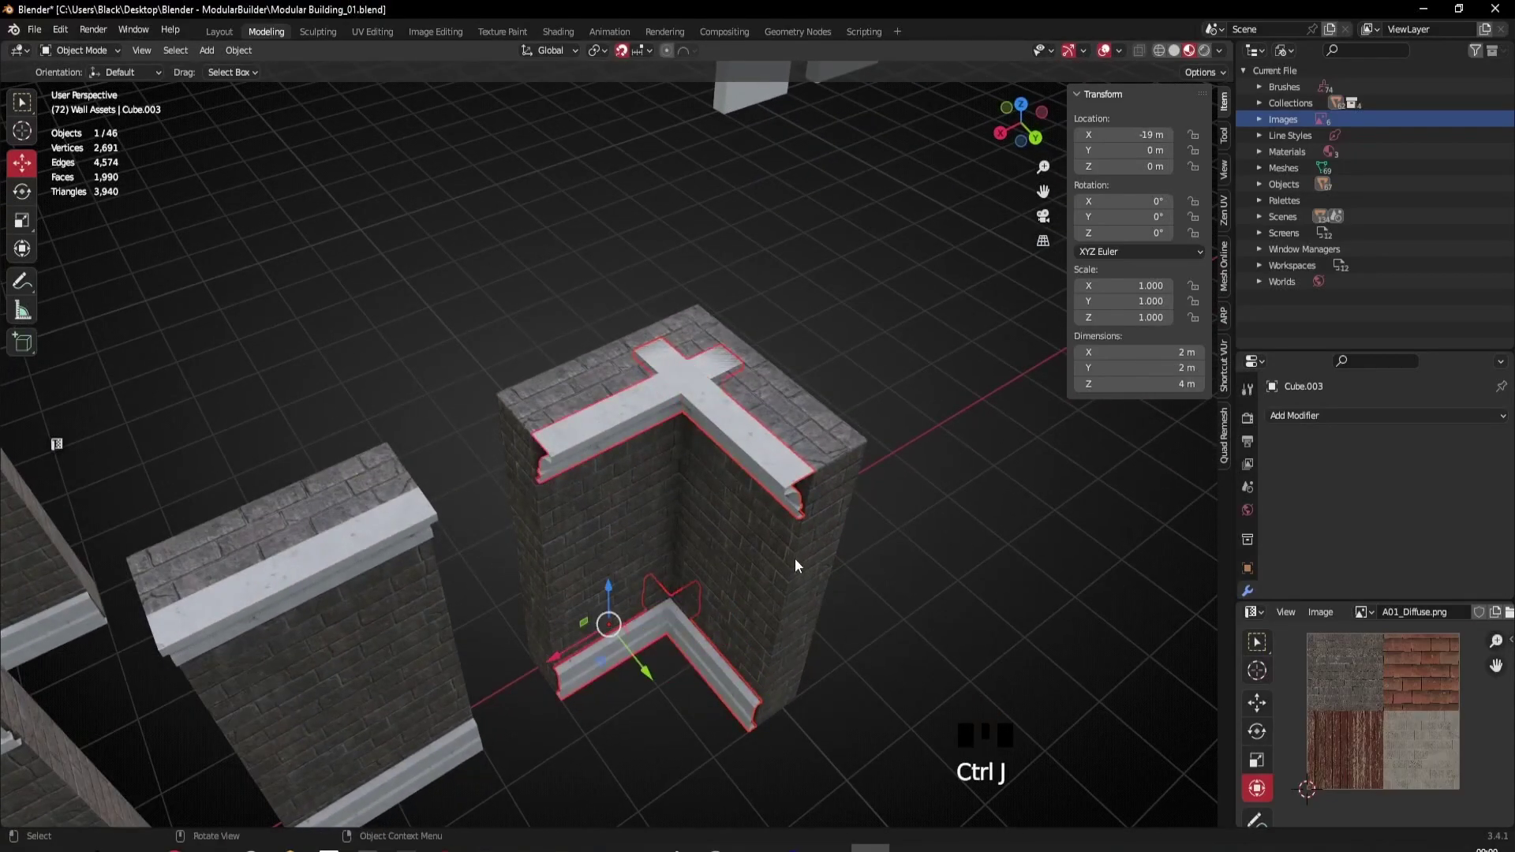
Step: Select the inner corner wall and snap the 3D cursor to its origin
{"action": "middle_click_drag", "start_coordinate": [764, 546], "coordinate": [659, 611]}
{"action": "scroll", "coordinate": [746, 514], "scroll_direction": "down", "scroll_amount": 3}
{"action": "left_click", "coordinate": [679, 516]}
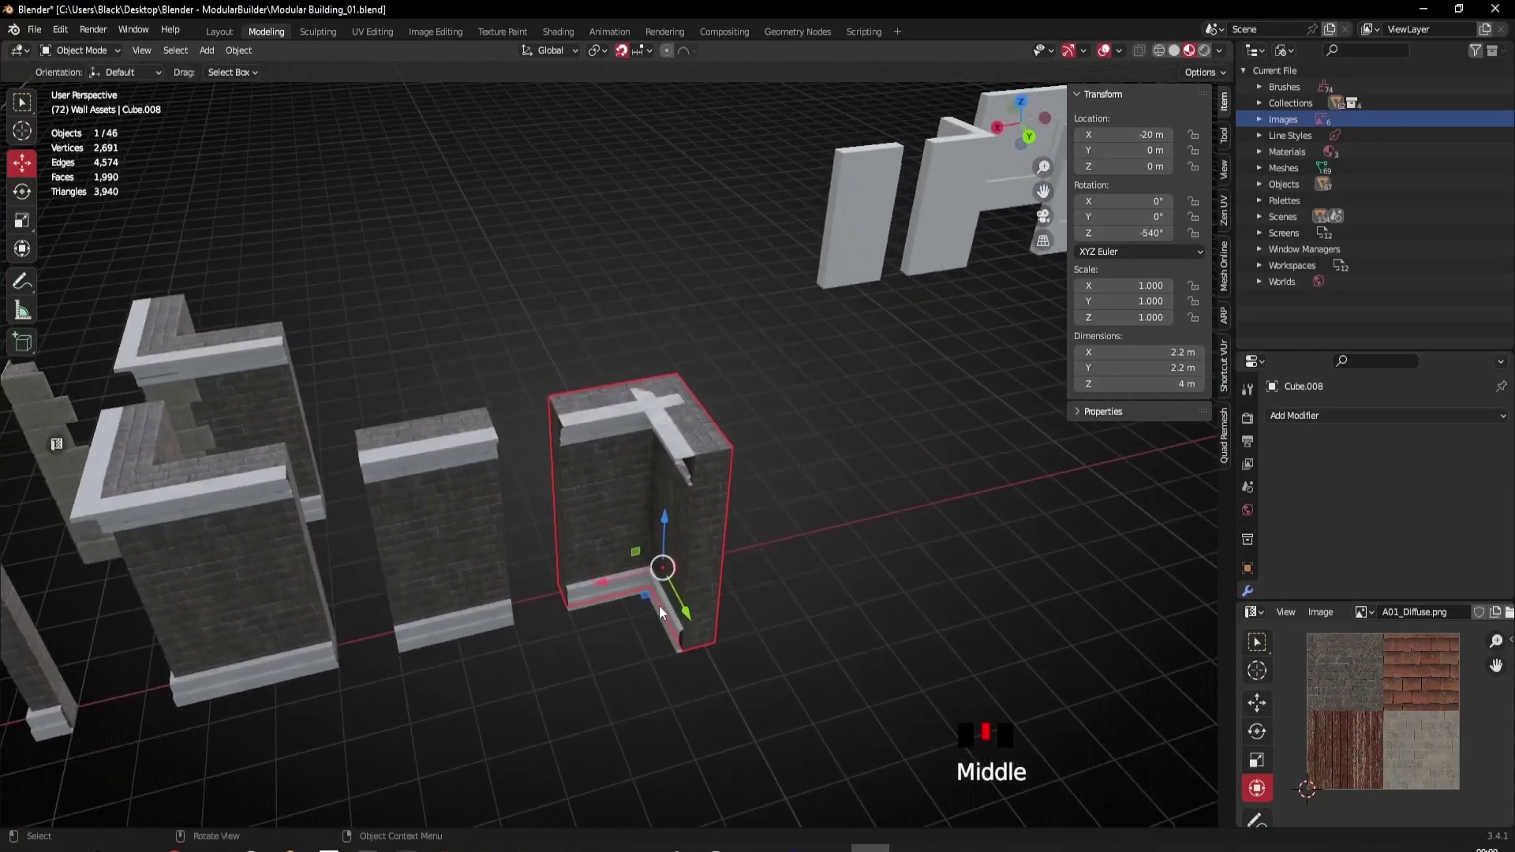
{"action": "middle_click_drag", "start_coordinate": [587, 302], "coordinate": [666, 429]}
{"action": "right_click", "coordinate": [615, 239]}
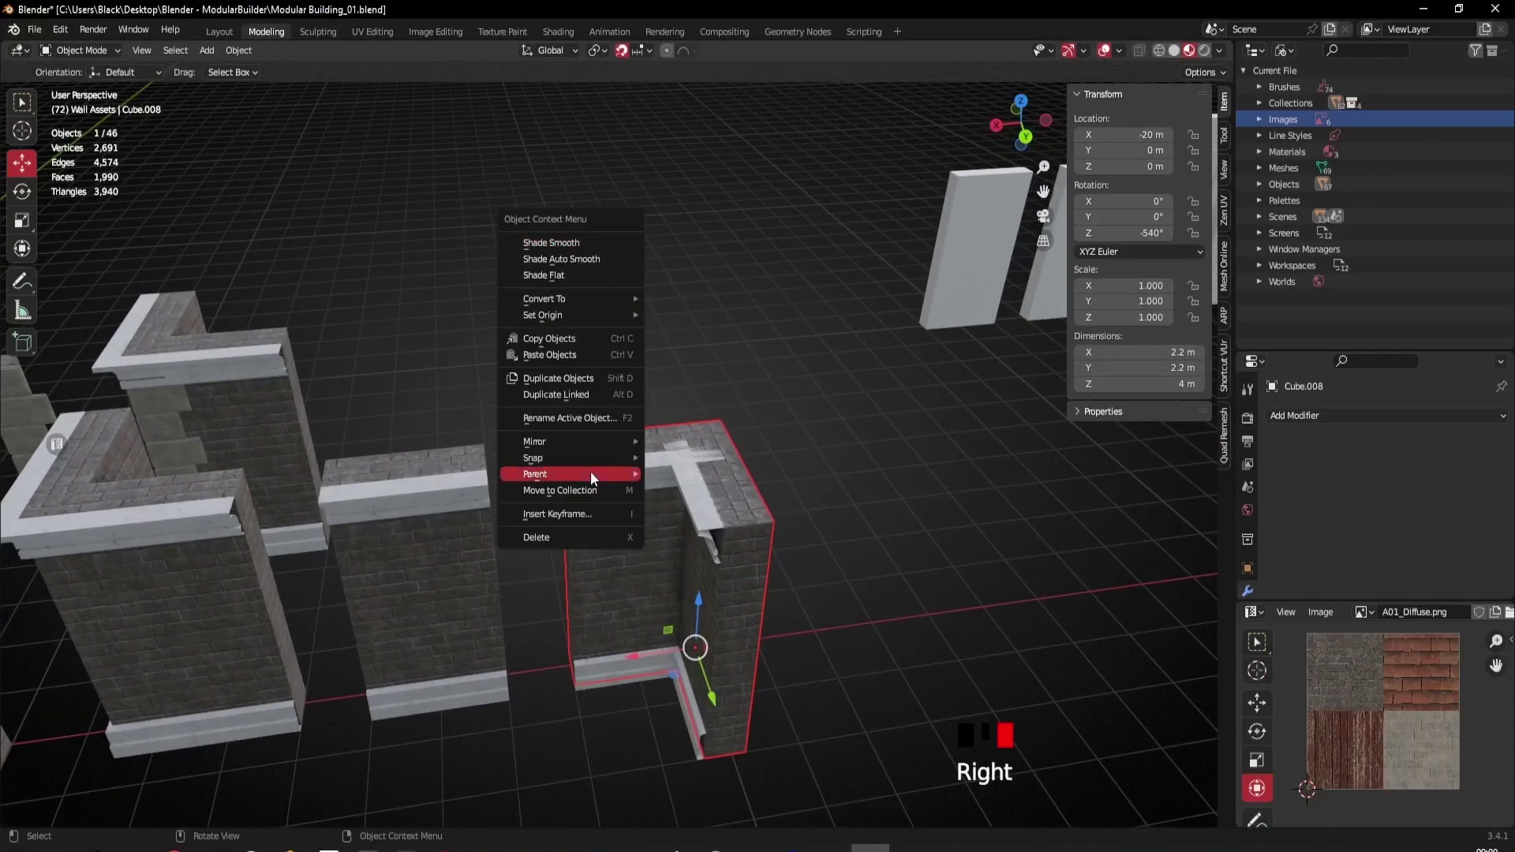
{"action": "mouse_move", "coordinate": [591, 458]}
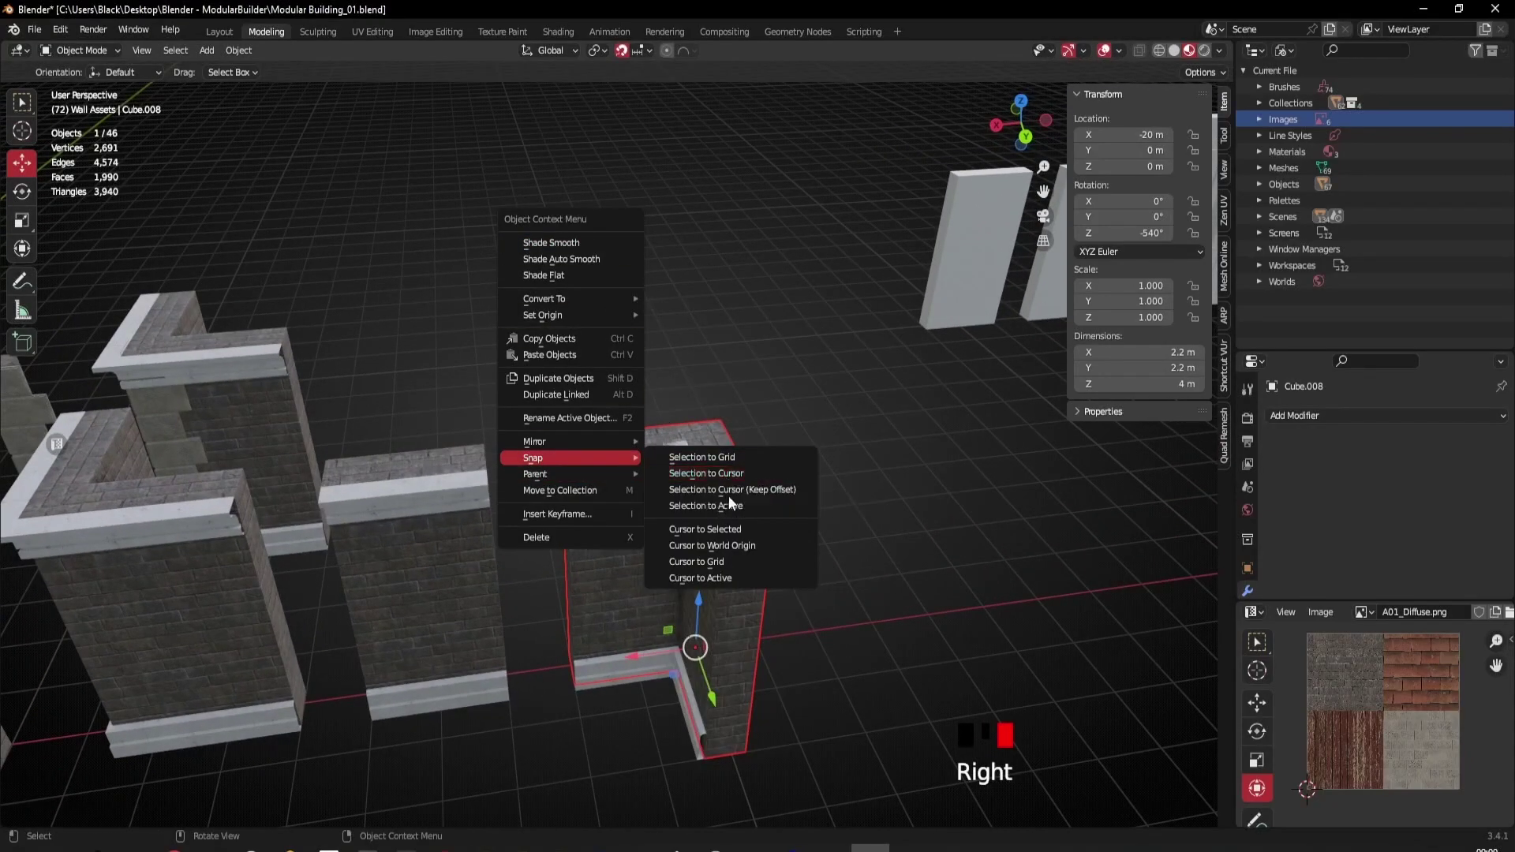
{"action": "left_click", "coordinate": [723, 531]}
{"action": "middle_click_drag", "start_coordinate": [676, 584], "coordinate": [736, 618]}
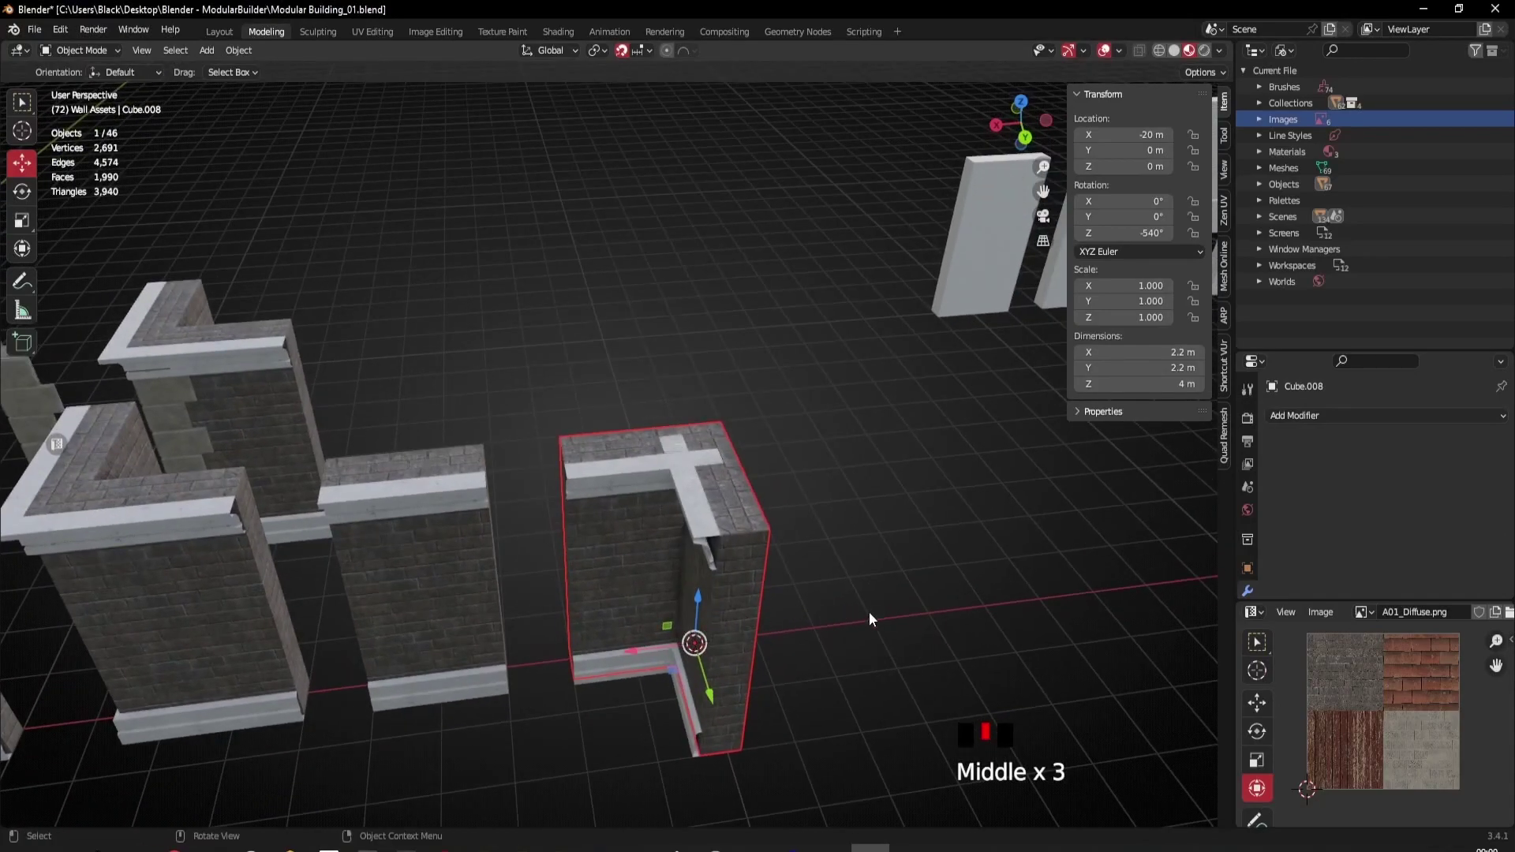
Step: Add a plane at the 3D cursor and raise it 4 m along Z
{"action": "key", "text": "shift+a"}
{"action": "mouse_move", "coordinate": [841, 512]}
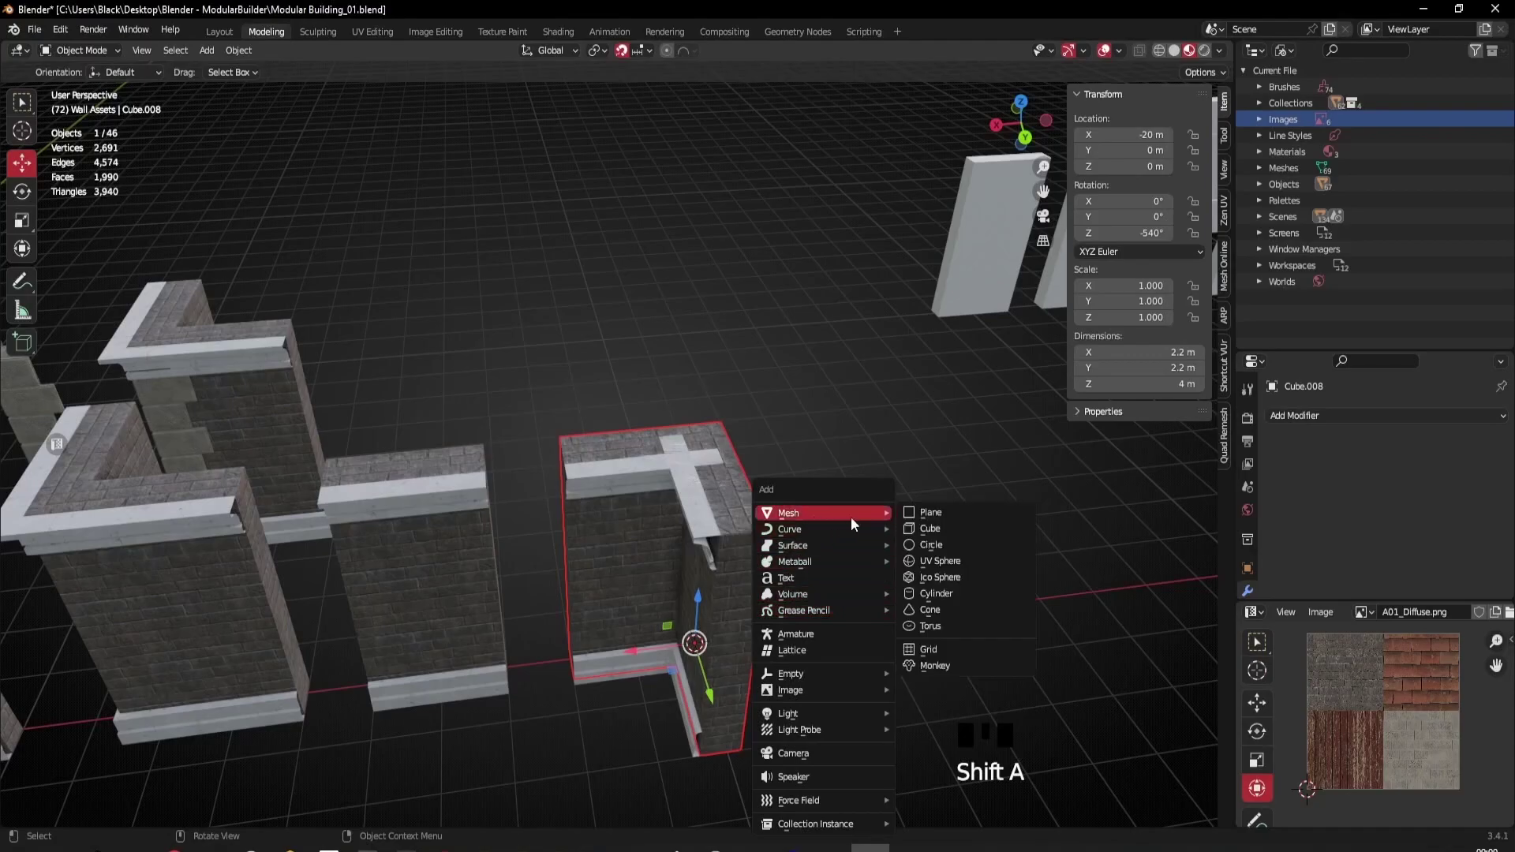
{"action": "left_click", "coordinate": [944, 518]}
{"action": "scroll", "coordinate": [944, 525], "scroll_direction": "down", "scroll_amount": 2}
{"action": "middle_click_drag", "start_coordinate": [789, 536], "coordinate": [682, 554]}
{"action": "left_click_drag", "start_coordinate": [680, 556], "coordinate": [680, 377]}
{"action": "middle_click_drag", "start_coordinate": [680, 377], "coordinate": [700, 494]}
{"action": "scroll", "coordinate": [529, 440], "scroll_direction": "up", "scroll_amount": 2}
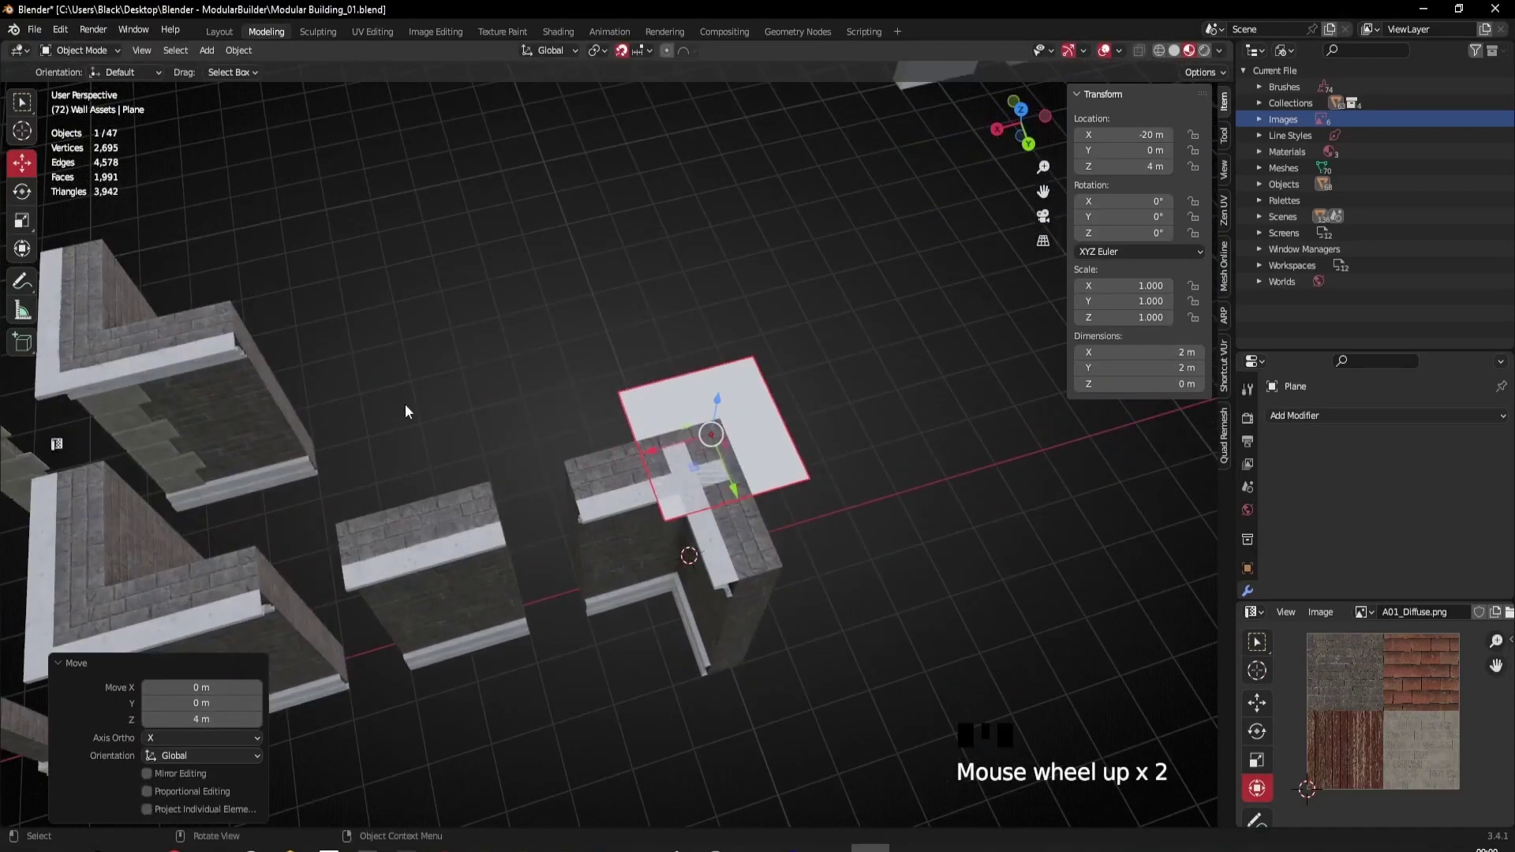
Step: Rotate the plane 90° around Y and -45° around Z so it stands diagonally across the corner
{"action": "left_click", "coordinate": [23, 195]}
{"action": "middle_click_drag", "start_coordinate": [921, 575], "coordinate": [750, 399]}
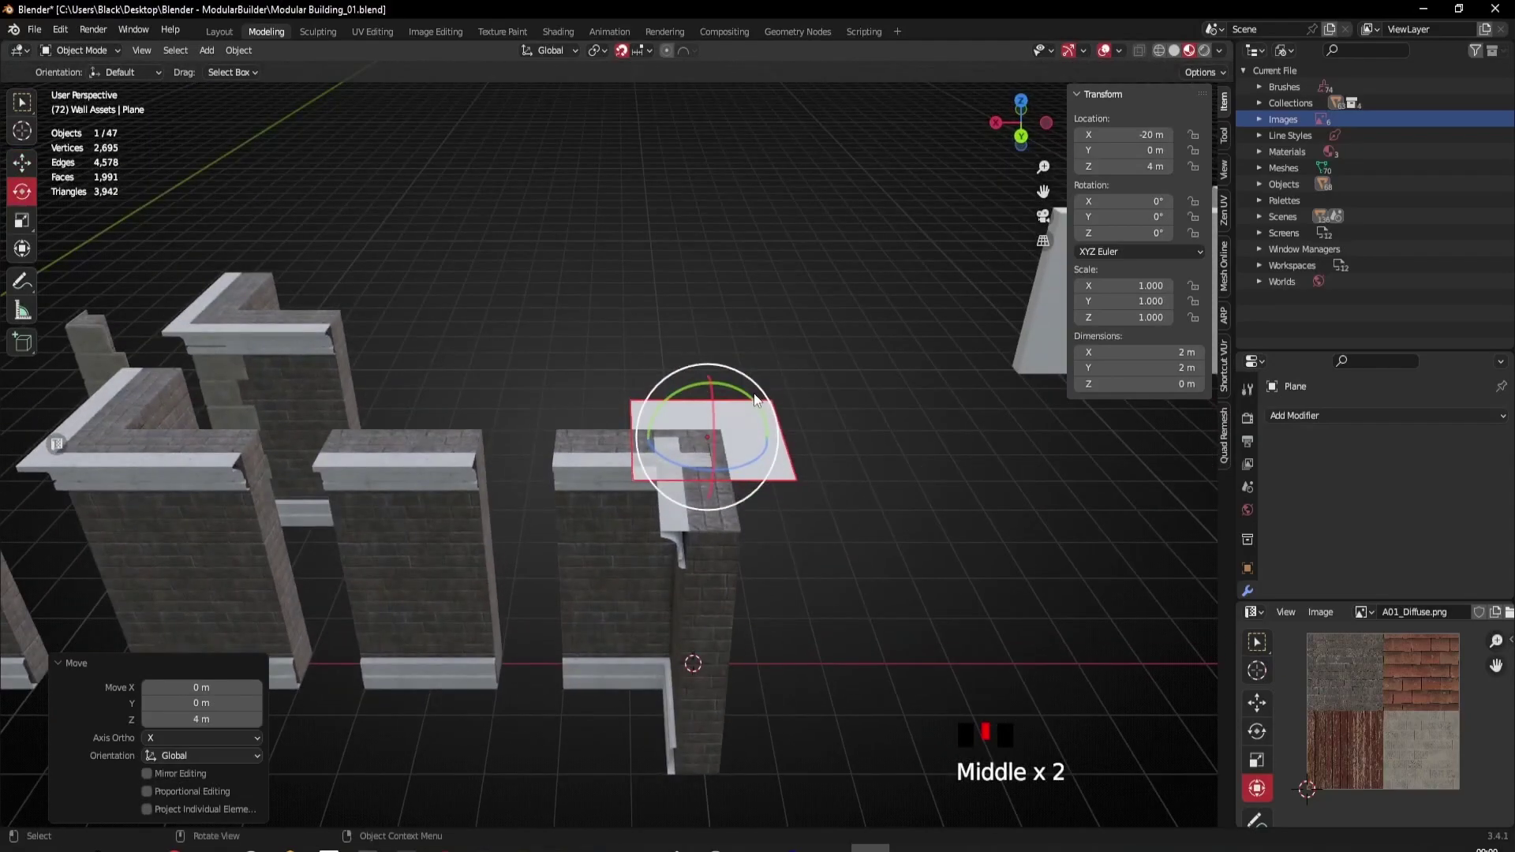
{"action": "left_click_drag", "start_coordinate": [739, 390], "coordinate": [655, 415]}
{"action": "left_click_drag", "start_coordinate": [762, 457], "coordinate": [718, 459]}
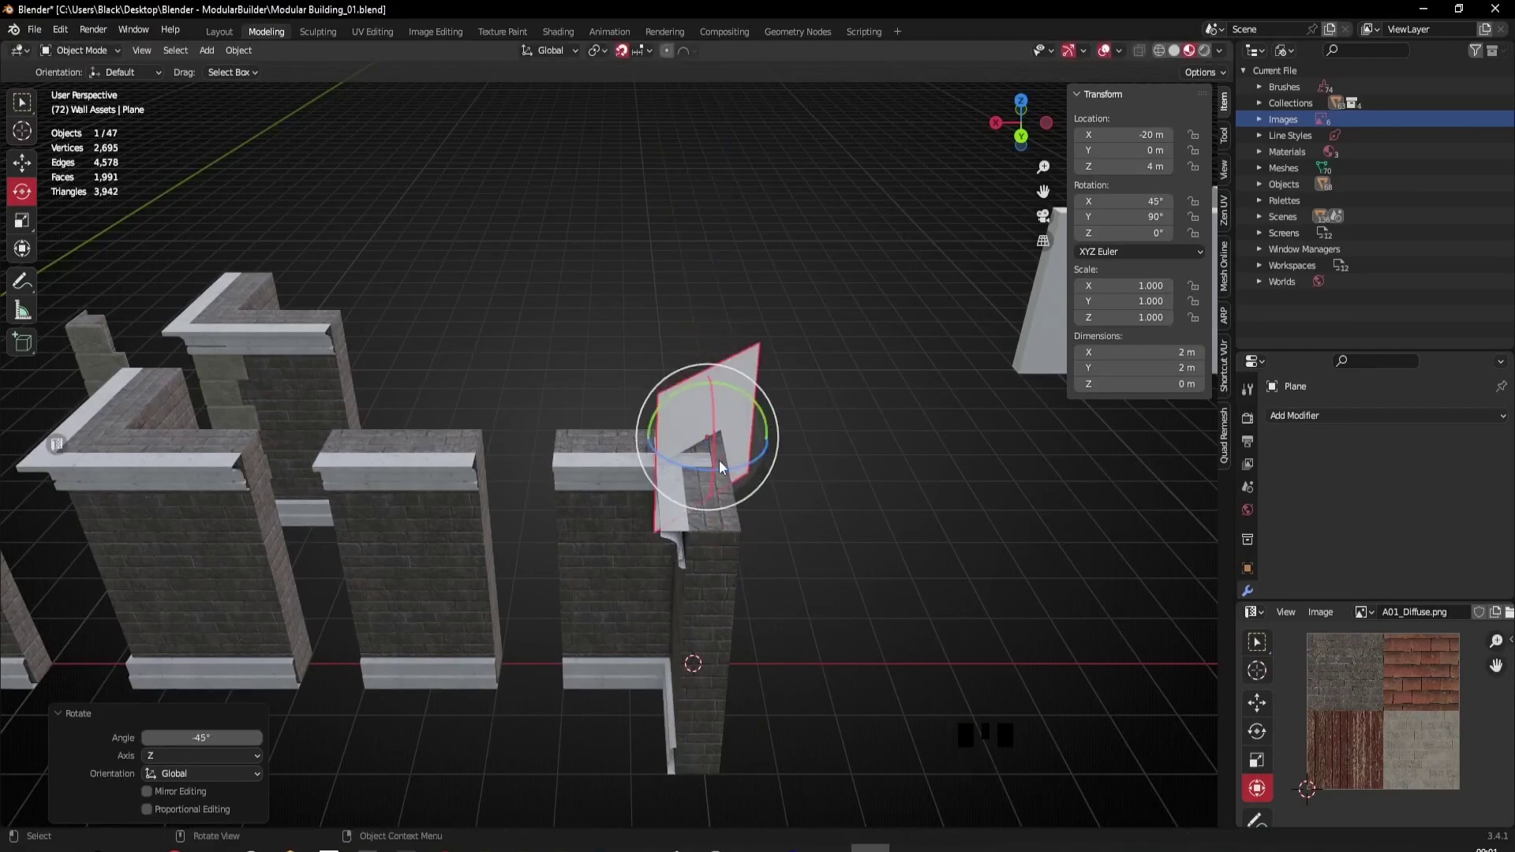
Step: Turn off snapping, set the Move orientation to Local, and shift the plane about 0.5 m along its local Y axis
{"action": "middle_click_drag", "start_coordinate": [717, 459], "coordinate": [925, 239]}
{"action": "left_click", "coordinate": [1019, 117]}
{"action": "scroll", "coordinate": [812, 387], "scroll_direction": "up", "scroll_amount": 4}
{"action": "middle_click_drag", "start_coordinate": [813, 386], "coordinate": [681, 471], "text": "shift"}
{"action": "scroll", "coordinate": [680, 471], "scroll_direction": "up", "scroll_amount": 2}
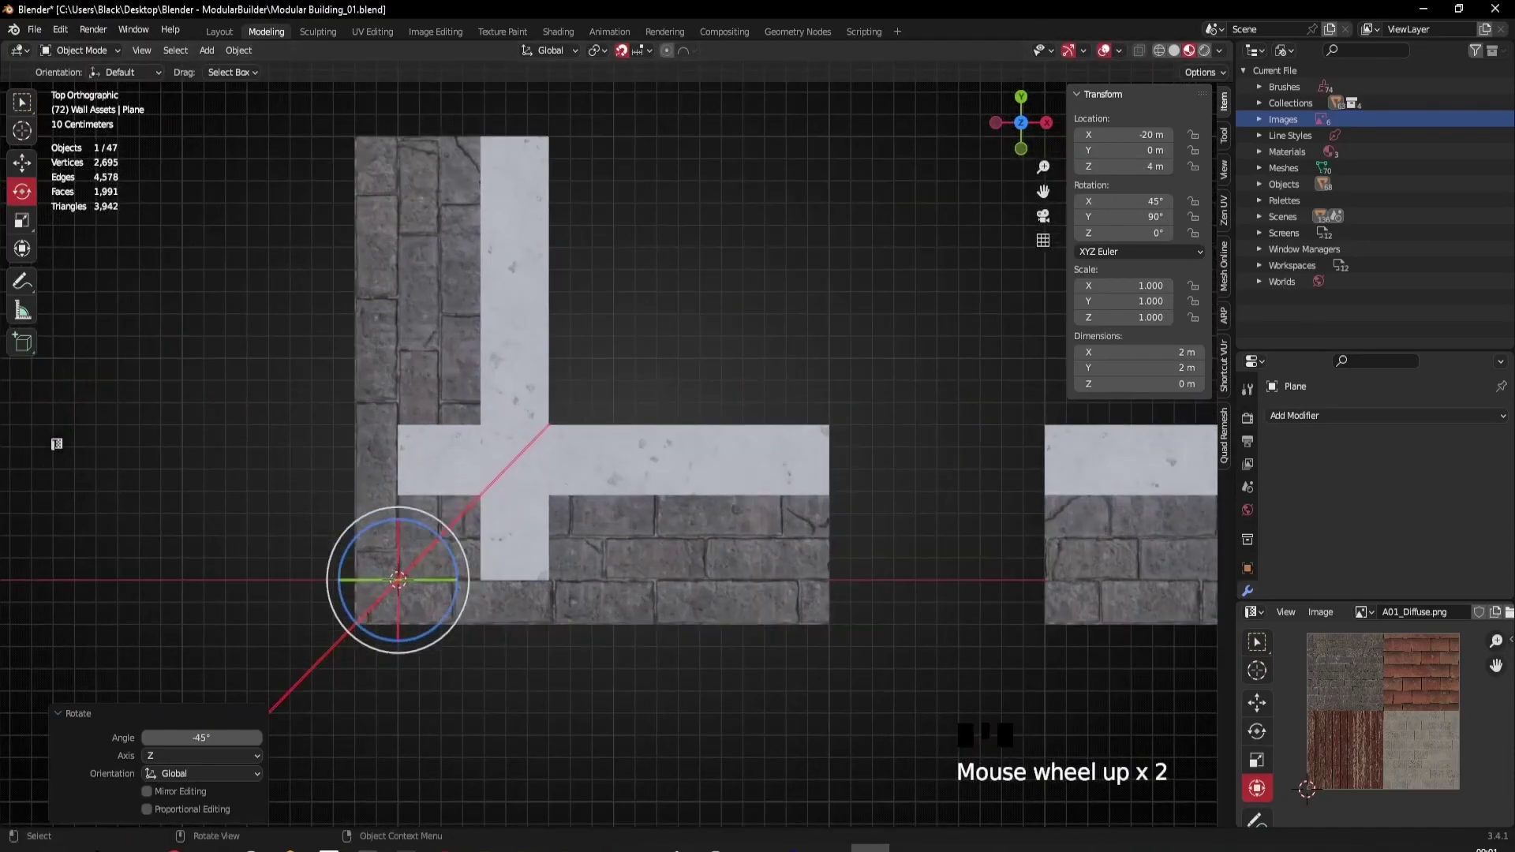
{"action": "left_click", "coordinate": [23, 164]}
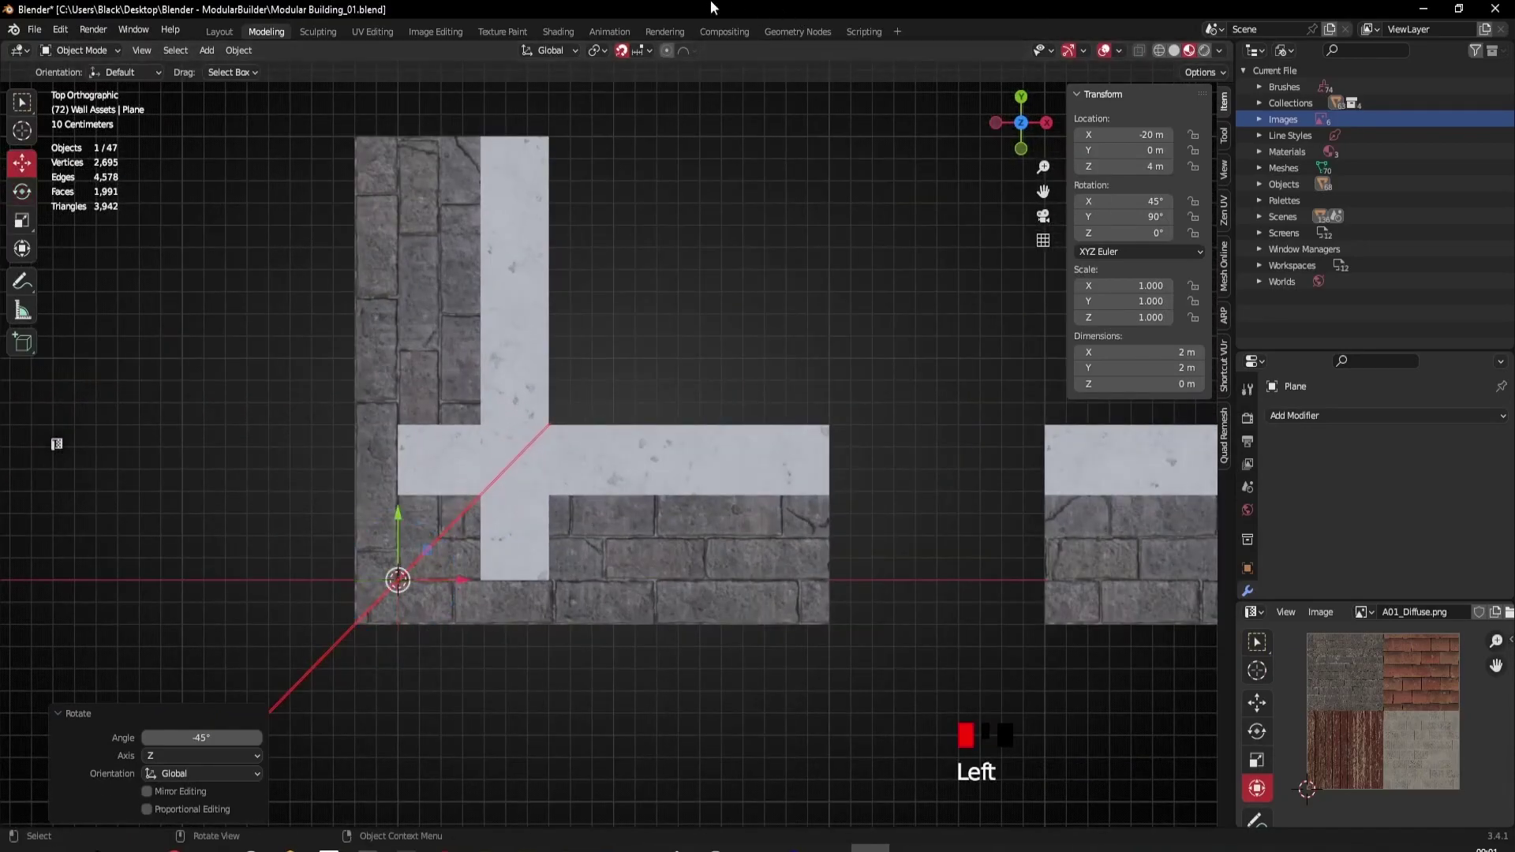
{"action": "left_click", "coordinate": [128, 71]}
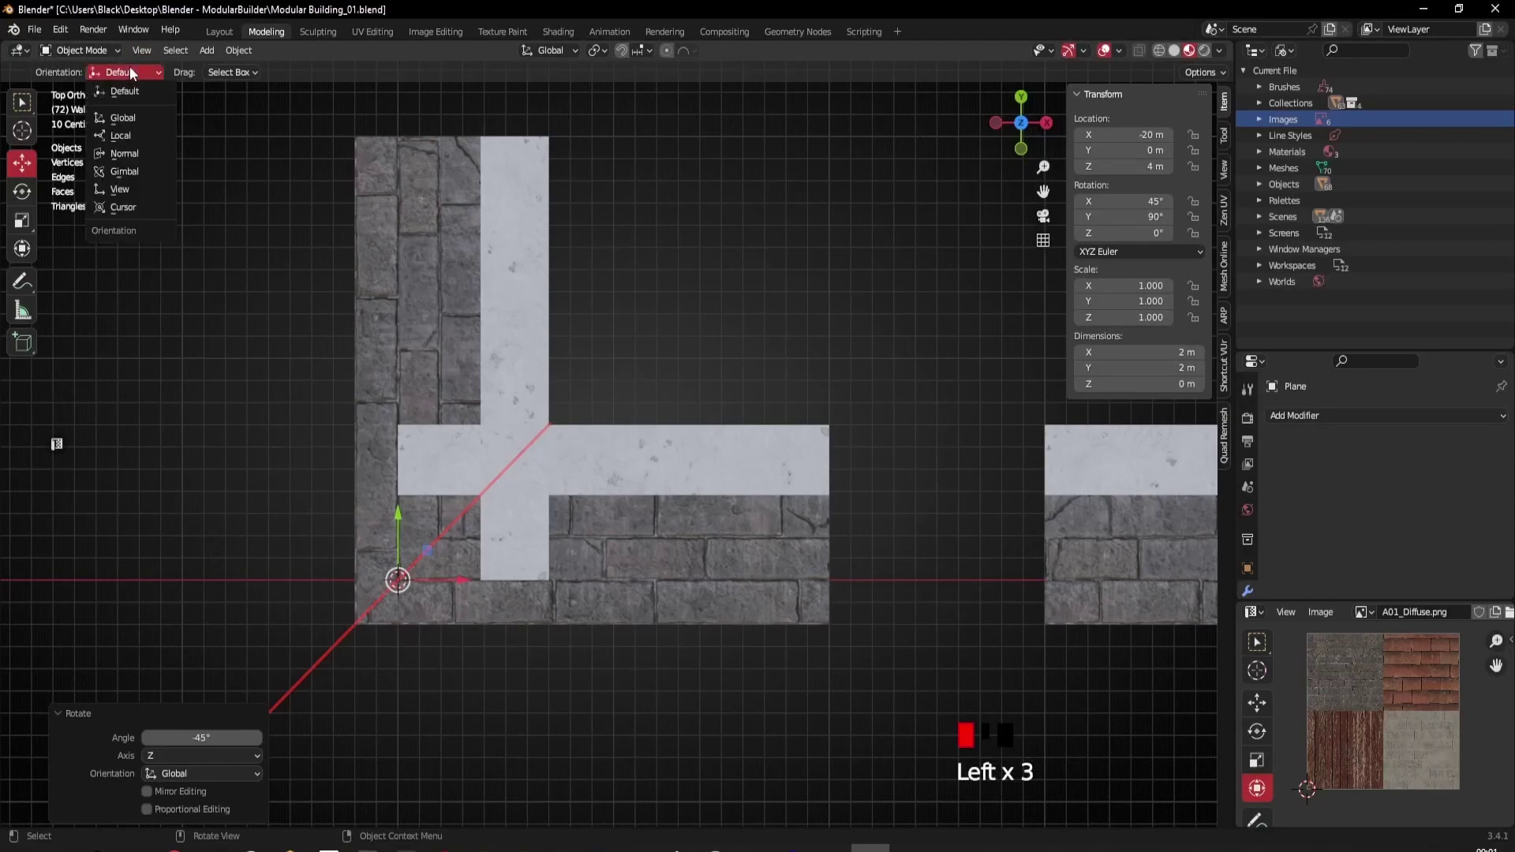
{"action": "left_click", "coordinate": [131, 139]}
{"action": "left_click_drag", "start_coordinate": [443, 534], "coordinate": [535, 460]}
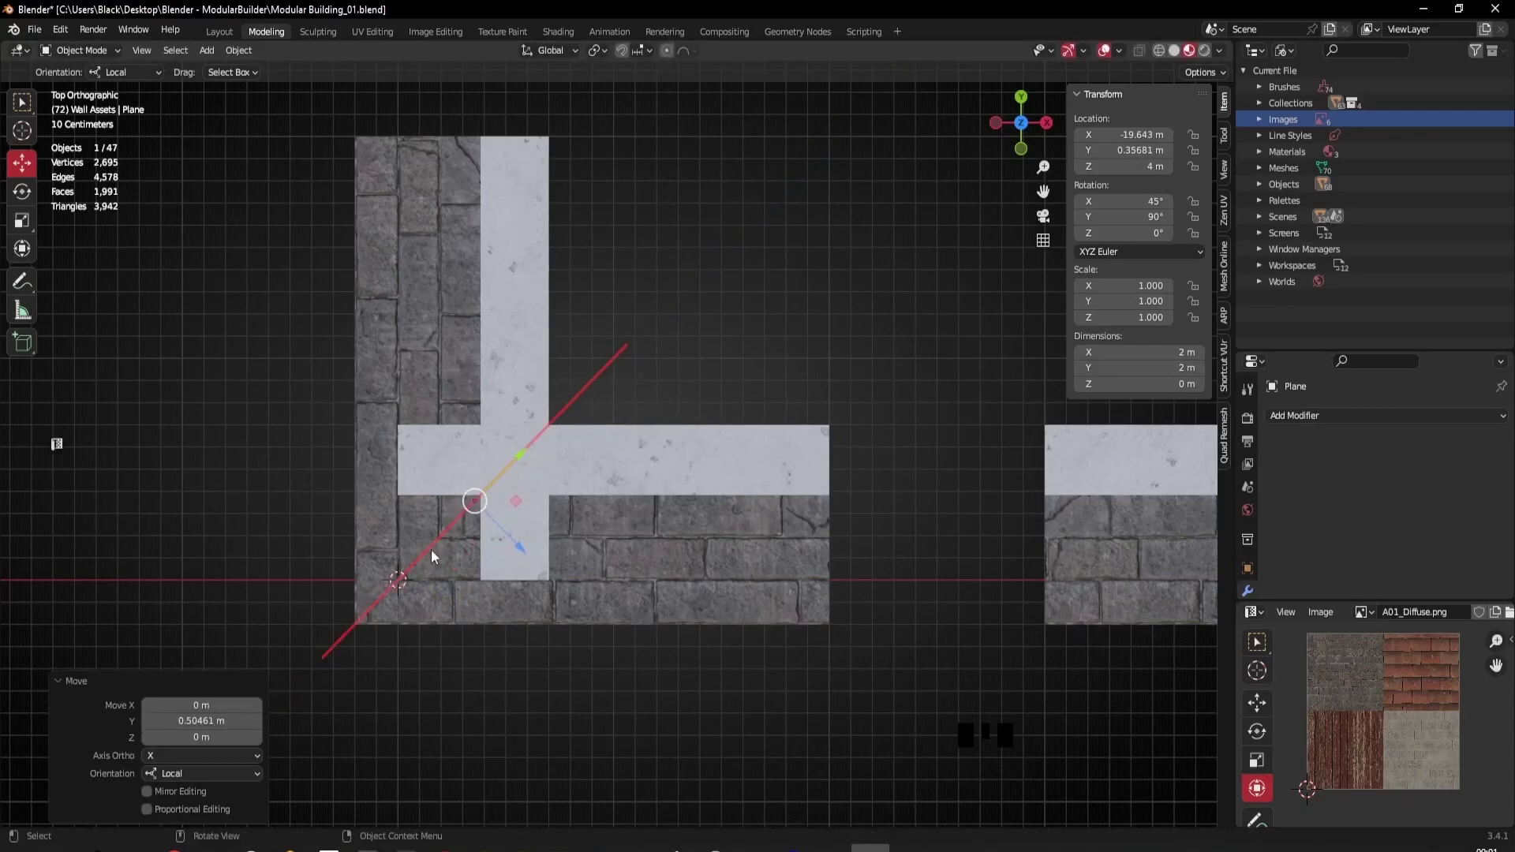
Step: Lower the plane about 2.14 m and scale it up to about 2.89 so it spans both trim bands
{"action": "scroll", "coordinate": [649, 472], "scroll_direction": "down", "scroll_amount": 3}
{"action": "middle_click_drag", "start_coordinate": [649, 472], "coordinate": [629, 620]}
{"action": "scroll", "coordinate": [657, 457], "scroll_direction": "down", "scroll_amount": 2}
{"action": "middle_click_drag", "start_coordinate": [603, 313], "coordinate": [618, 354]}
{"action": "left_click_drag", "start_coordinate": [595, 399], "coordinate": [595, 571]}
{"action": "key", "text": "s"}
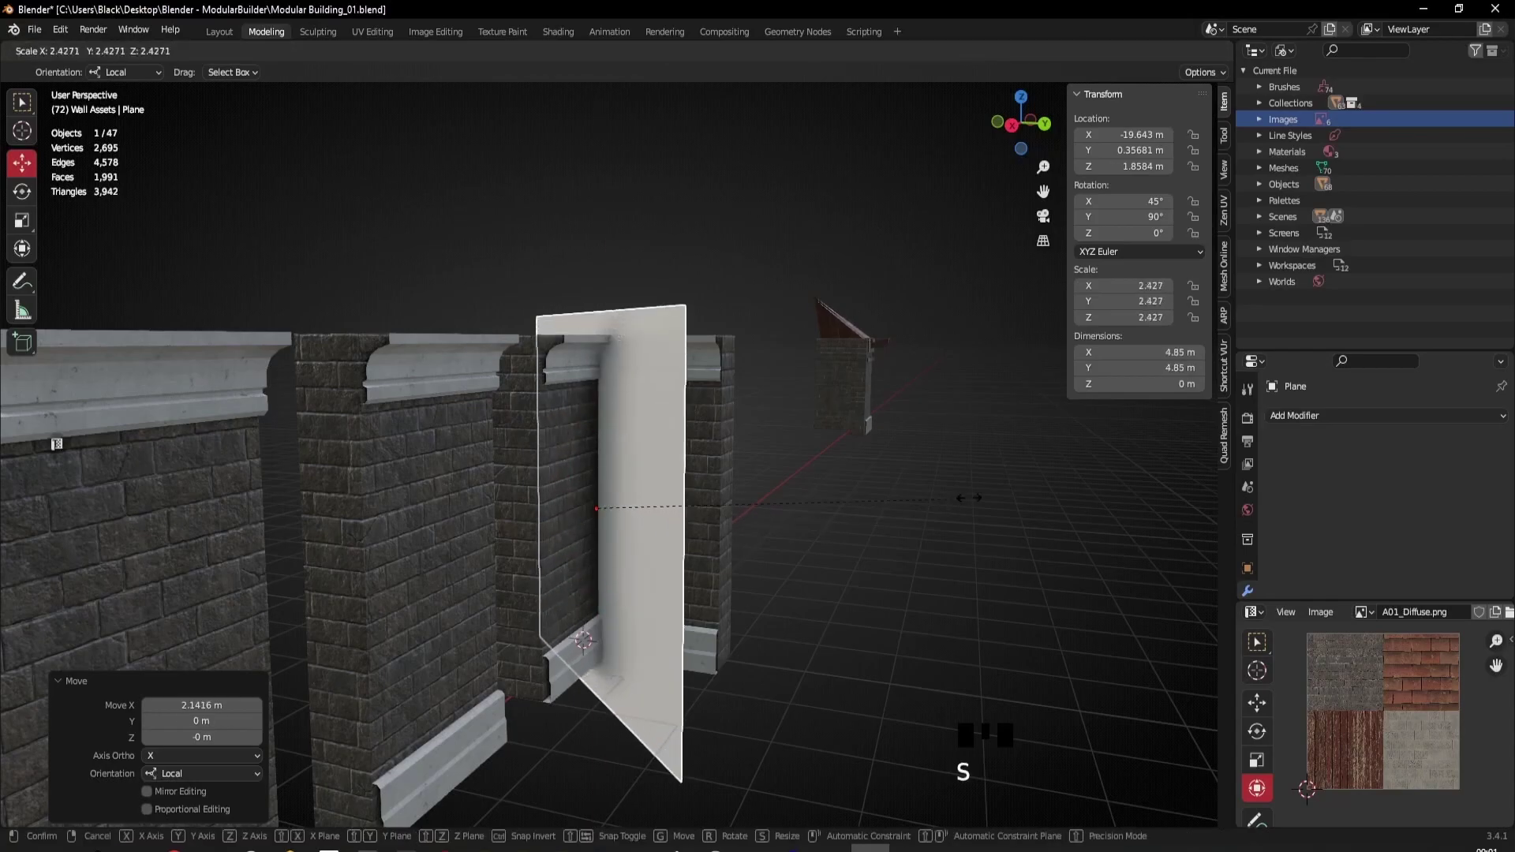
{"action": "left_click", "coordinate": [1018, 505]}
Step: Delete only the plane's face in Edit Mode, keeping its edges, and return to Object Mode
{"action": "middle_click_drag", "start_coordinate": [1018, 505], "coordinate": [616, 352]}
{"action": "scroll", "coordinate": [615, 352], "scroll_direction": "up", "scroll_amount": 4}
{"action": "key", "text": "Tab"}
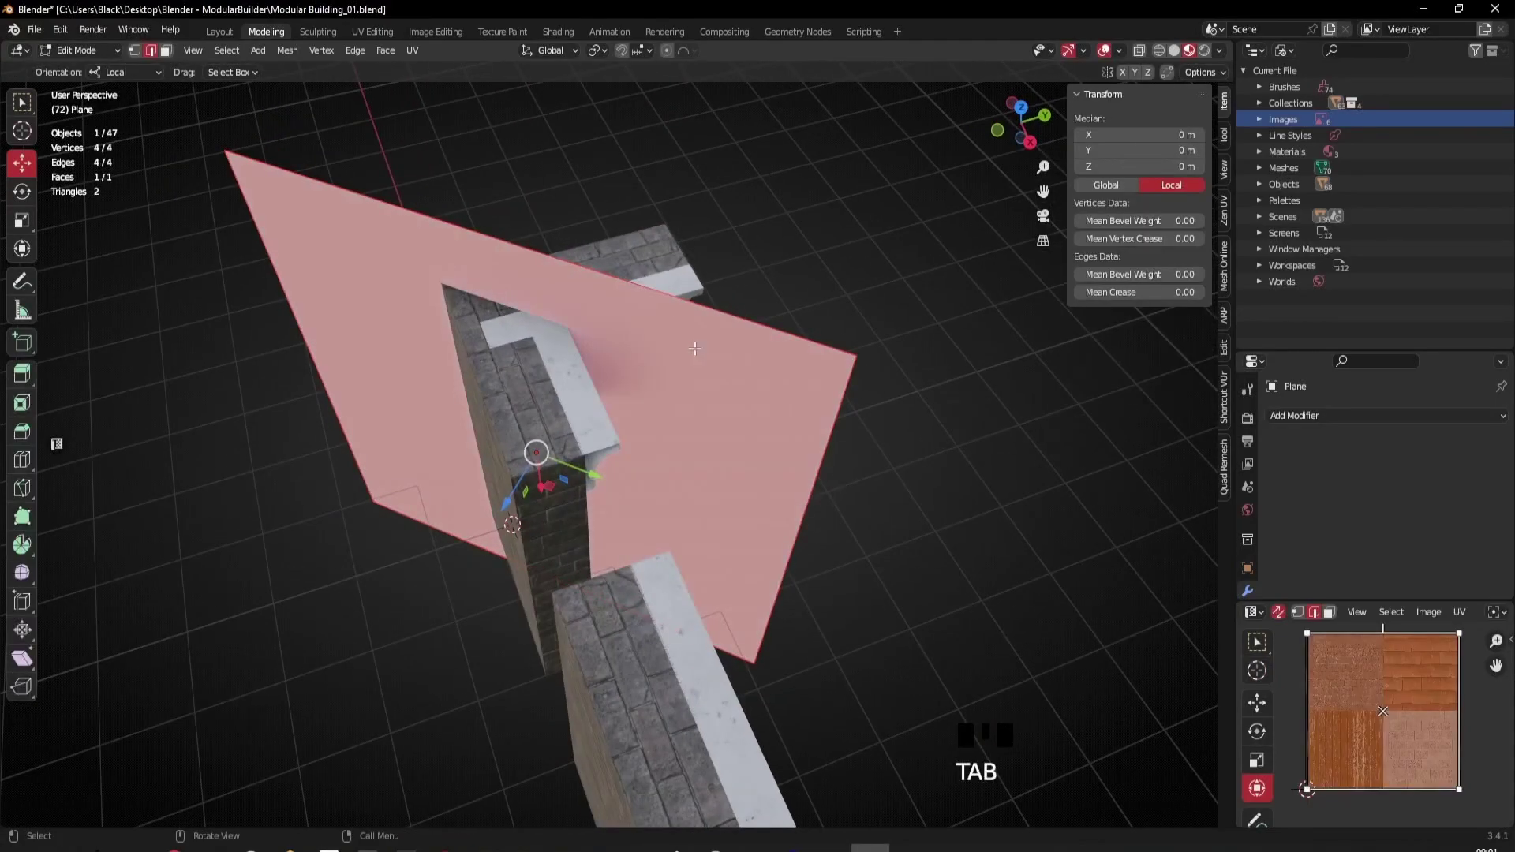
{"action": "key", "text": "x"}
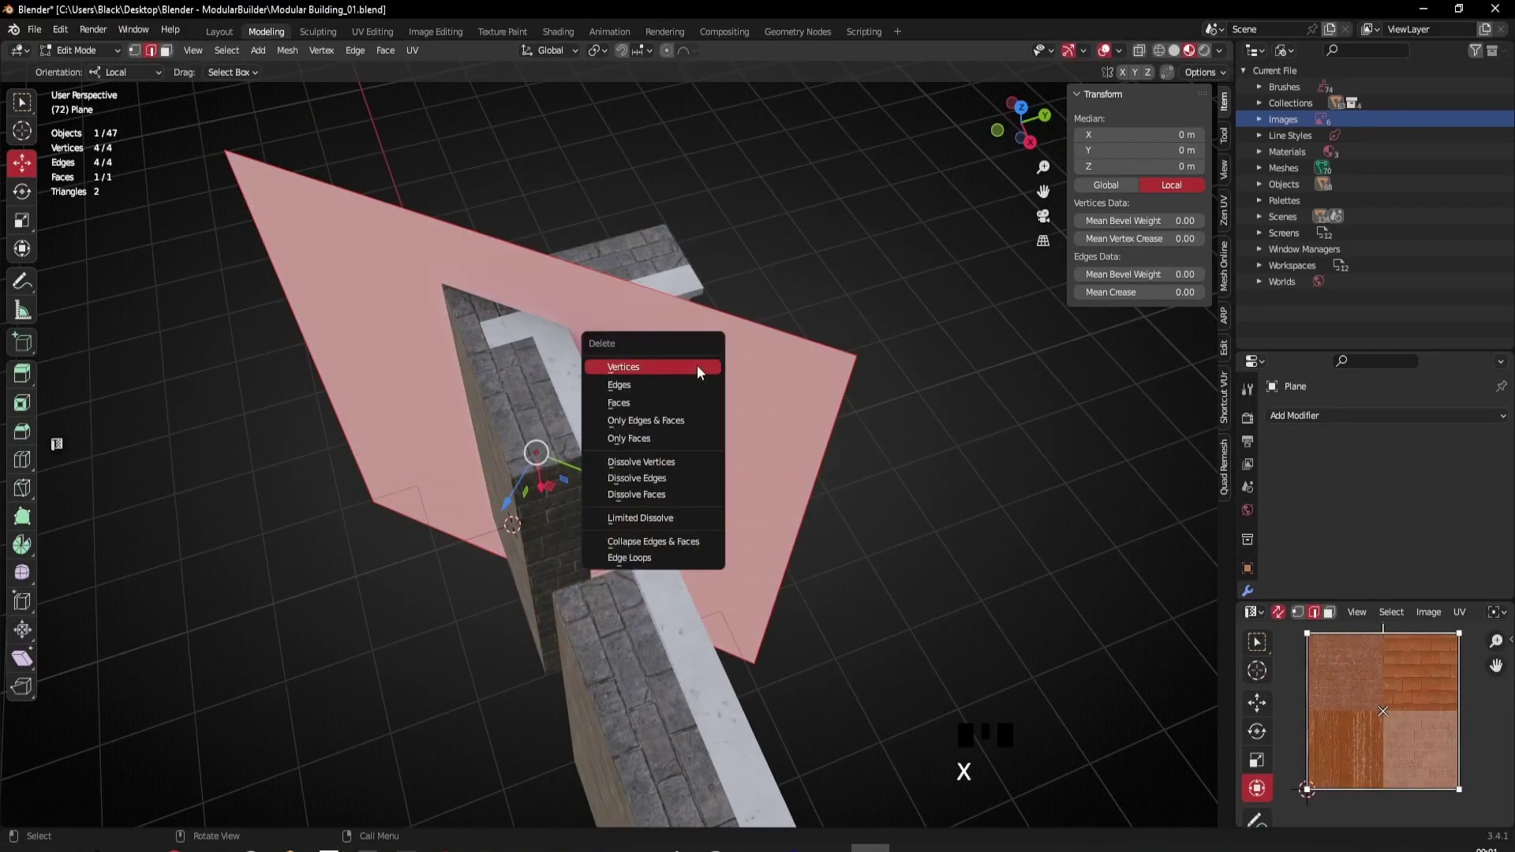
{"action": "left_click", "coordinate": [628, 439]}
{"action": "middle_click_drag", "start_coordinate": [594, 428], "coordinate": [667, 271]}
{"action": "key", "text": "Tab"}
Step: Isolate the joined trim and the faceless plane in local view
{"action": "left_click", "coordinate": [727, 445]}
{"action": "left_click", "coordinate": [670, 250], "text": "shift"}
{"action": "key", "text": "KP_Divide"}
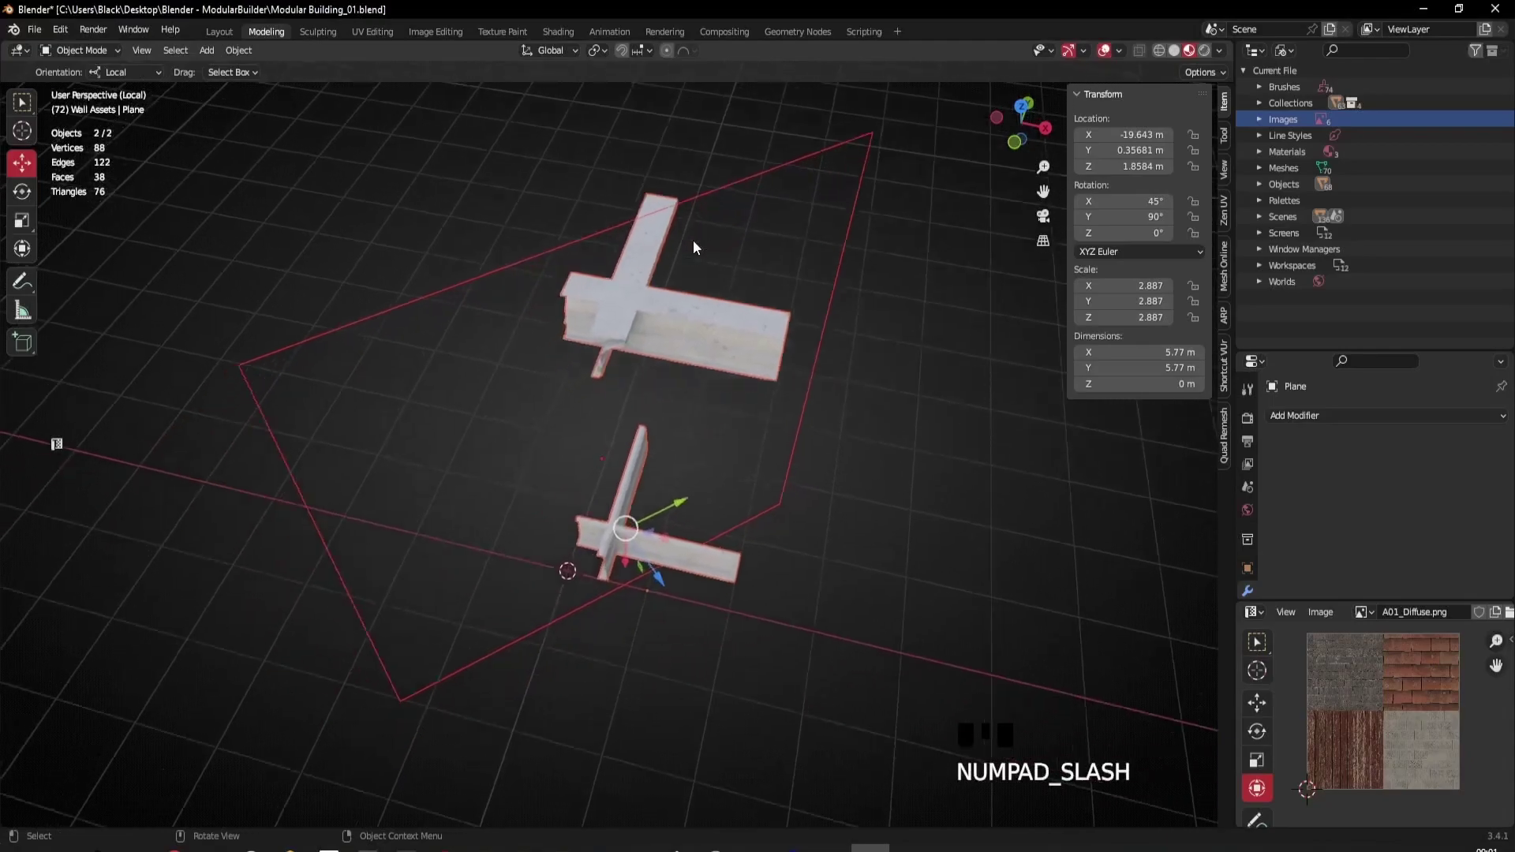
Step: From the top view, Knife Project the plane's outline onto the entire trim mesh with Cut Through enabled
{"action": "left_click", "coordinate": [1019, 108]}
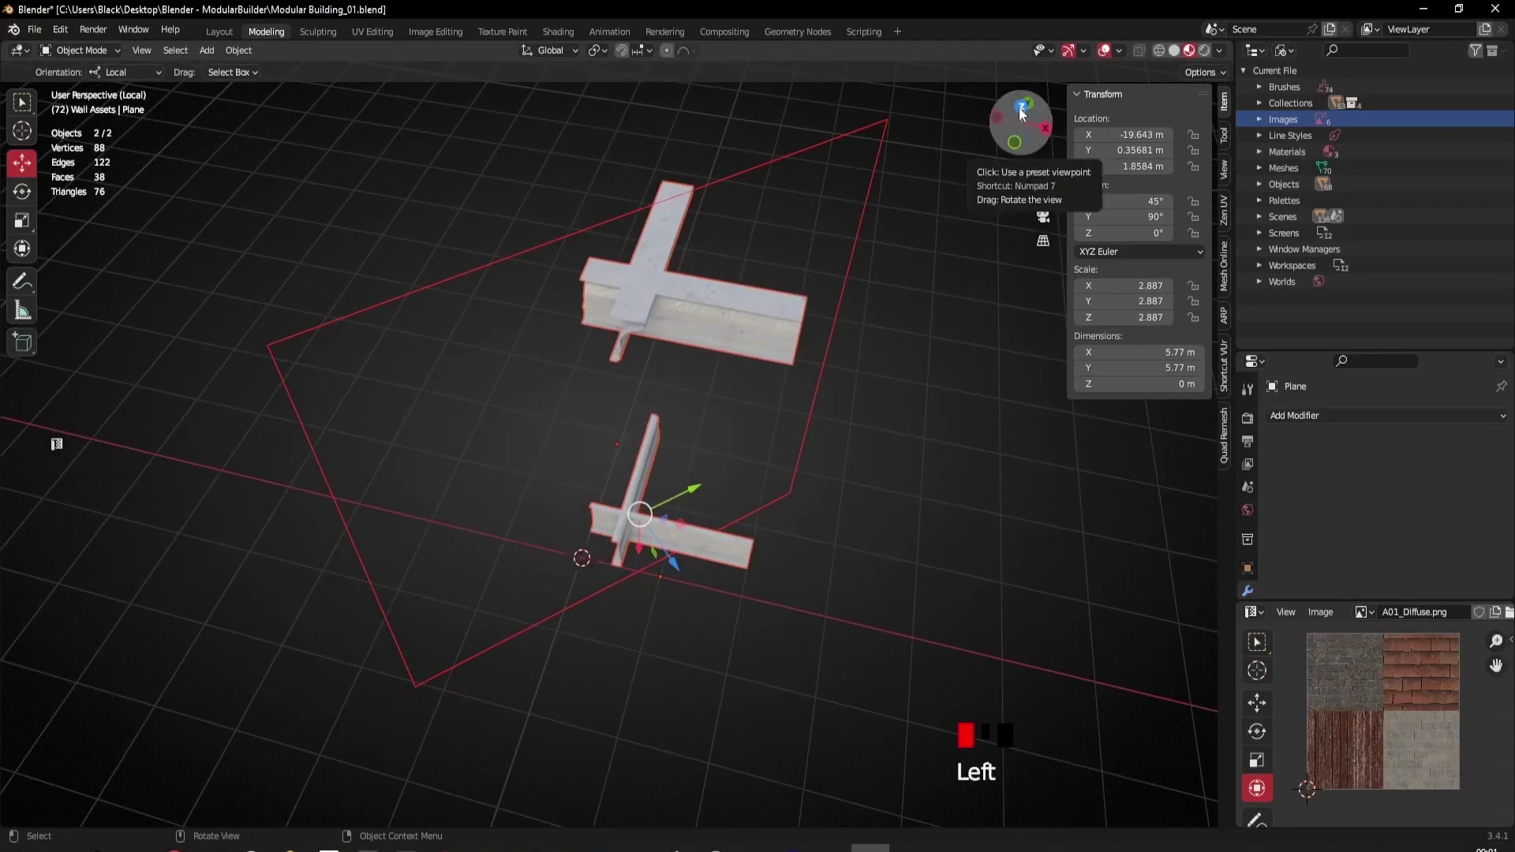
{"action": "scroll", "coordinate": [836, 417], "scroll_direction": "up", "scroll_amount": 3}
{"action": "left_click", "coordinate": [796, 428]}
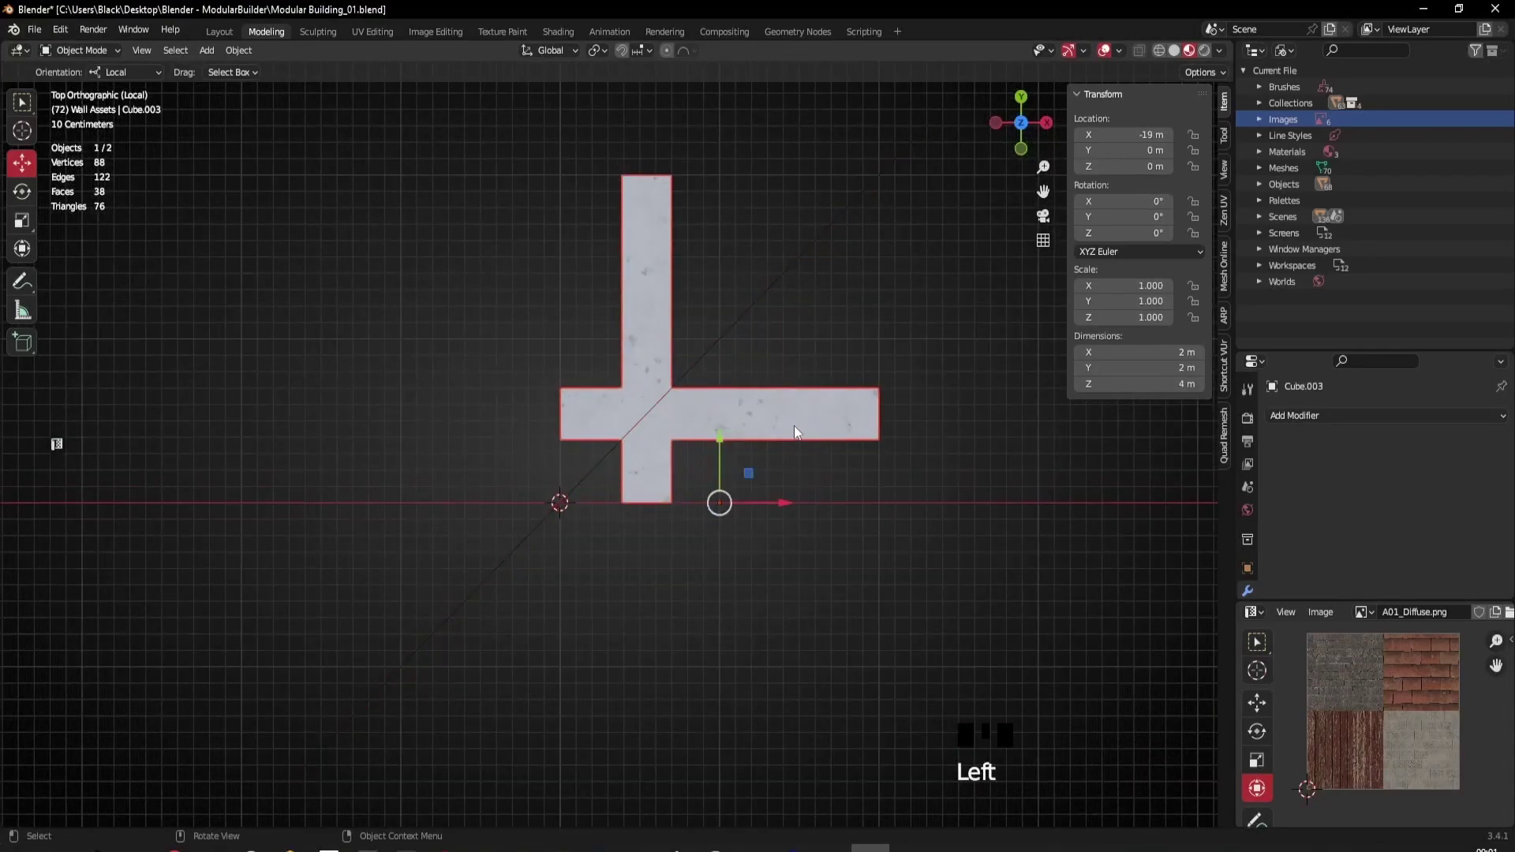
{"action": "key", "text": "Tab"}
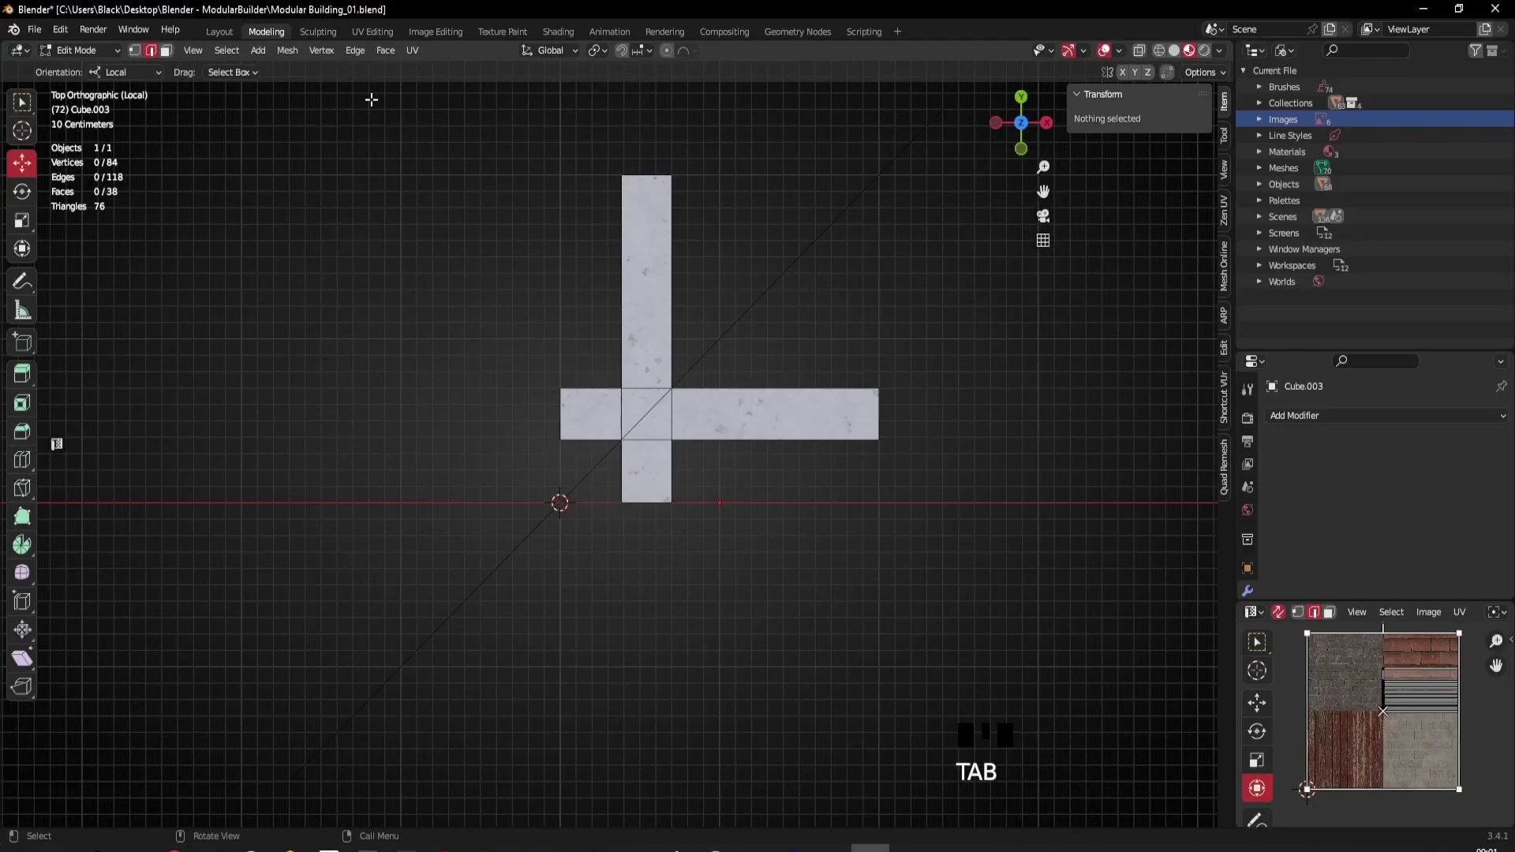
{"action": "key", "text": "a"}
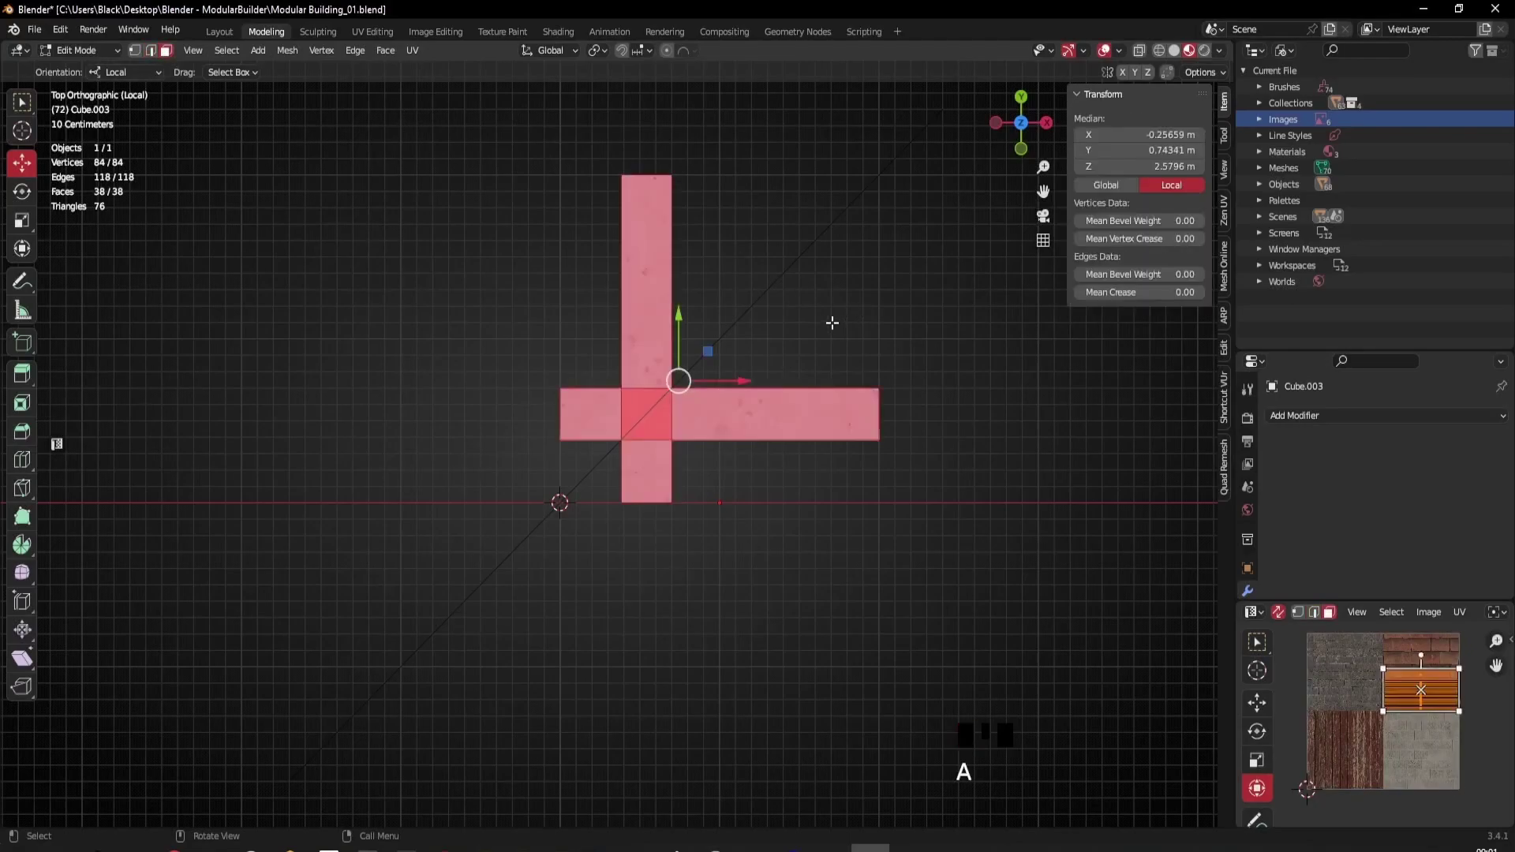
{"action": "left_click", "coordinate": [793, 277], "text": "ctrl"}
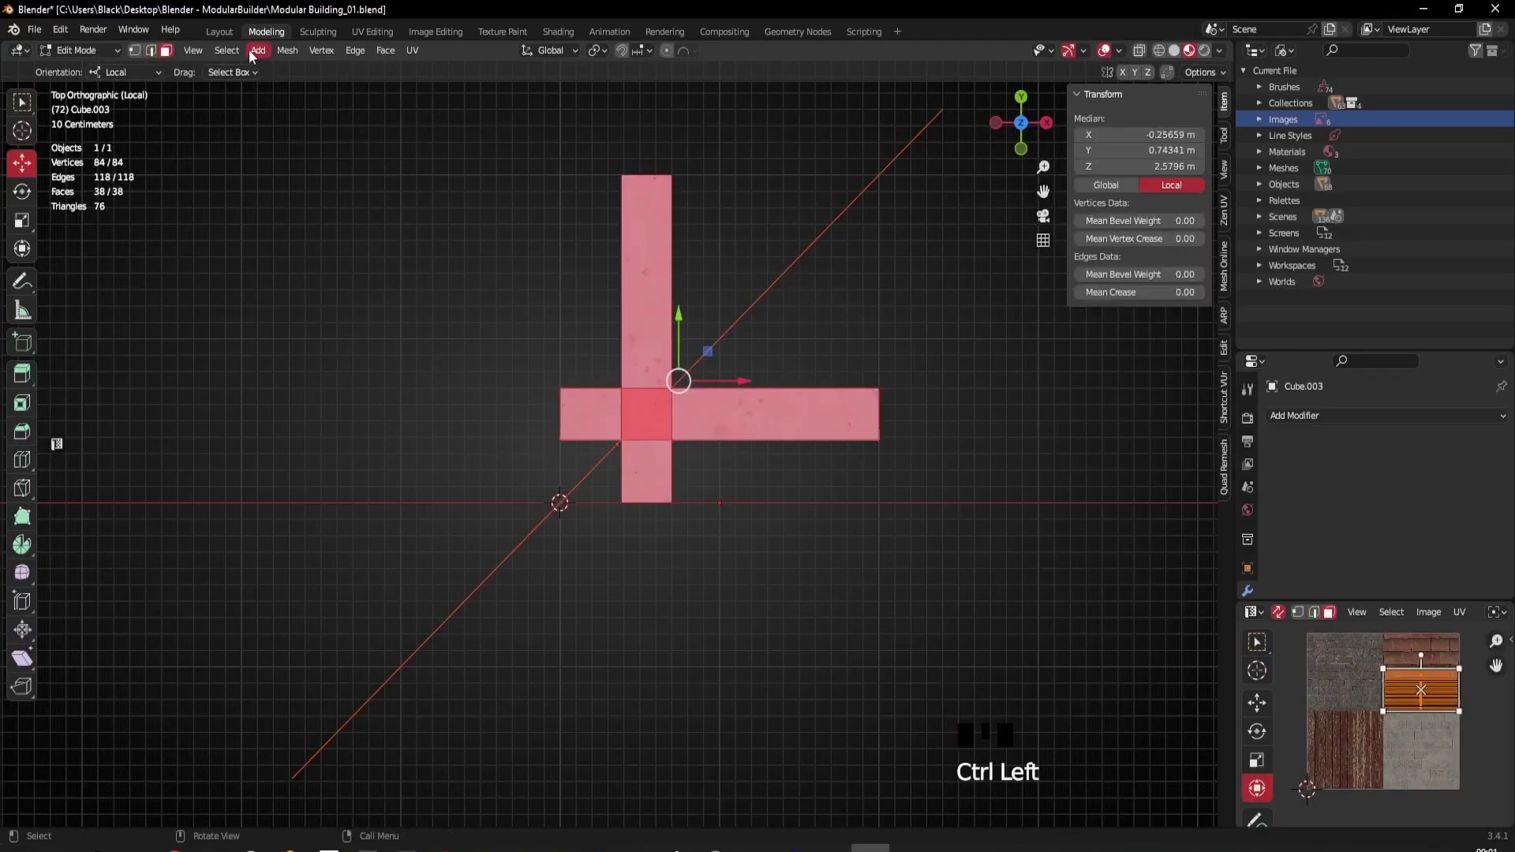
{"action": "left_click", "coordinate": [289, 50]}
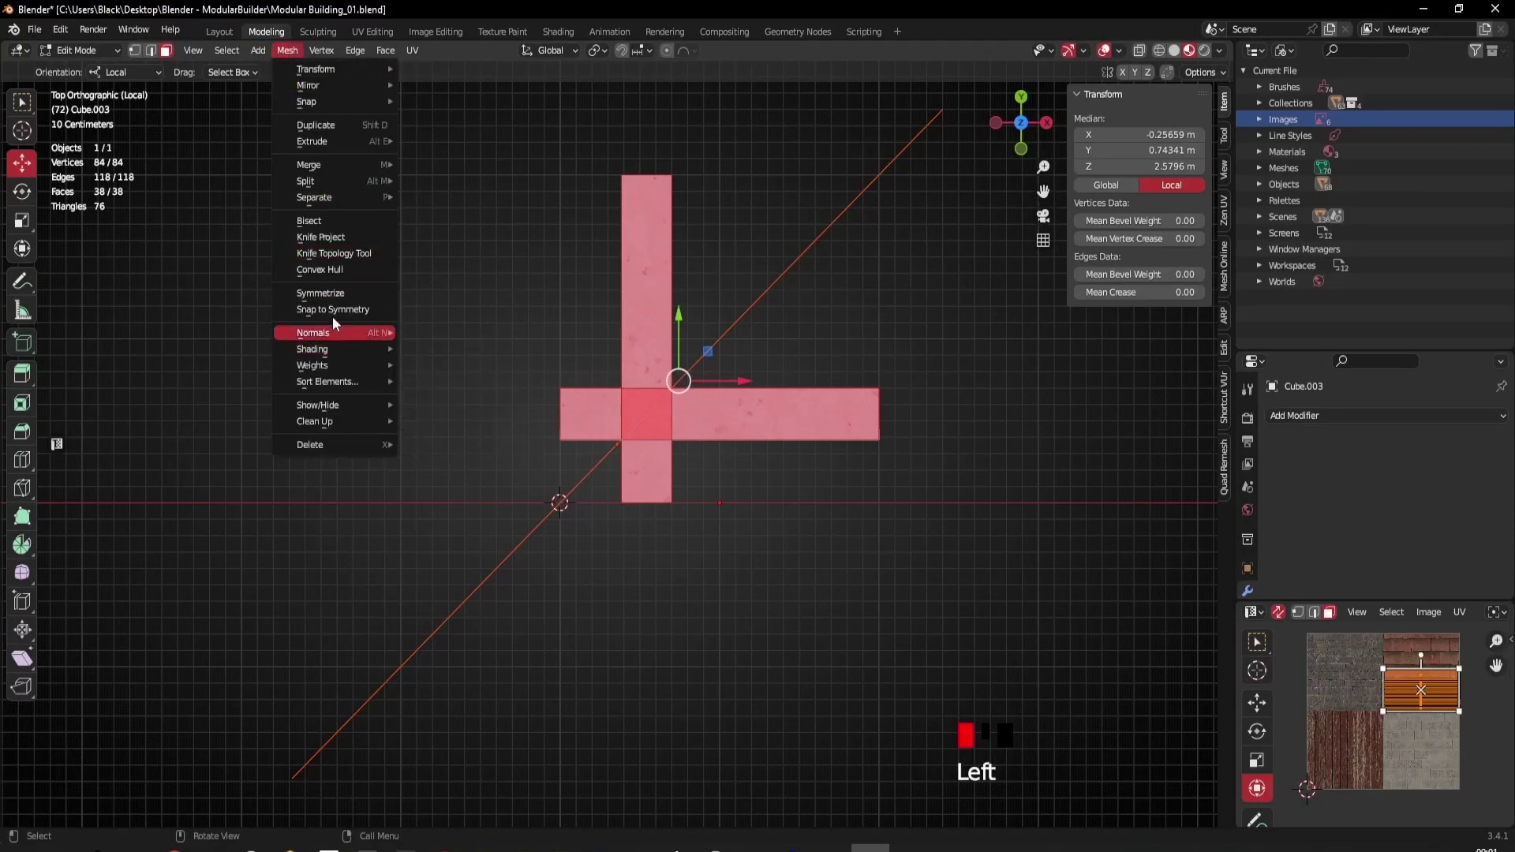
{"action": "left_click", "coordinate": [330, 238]}
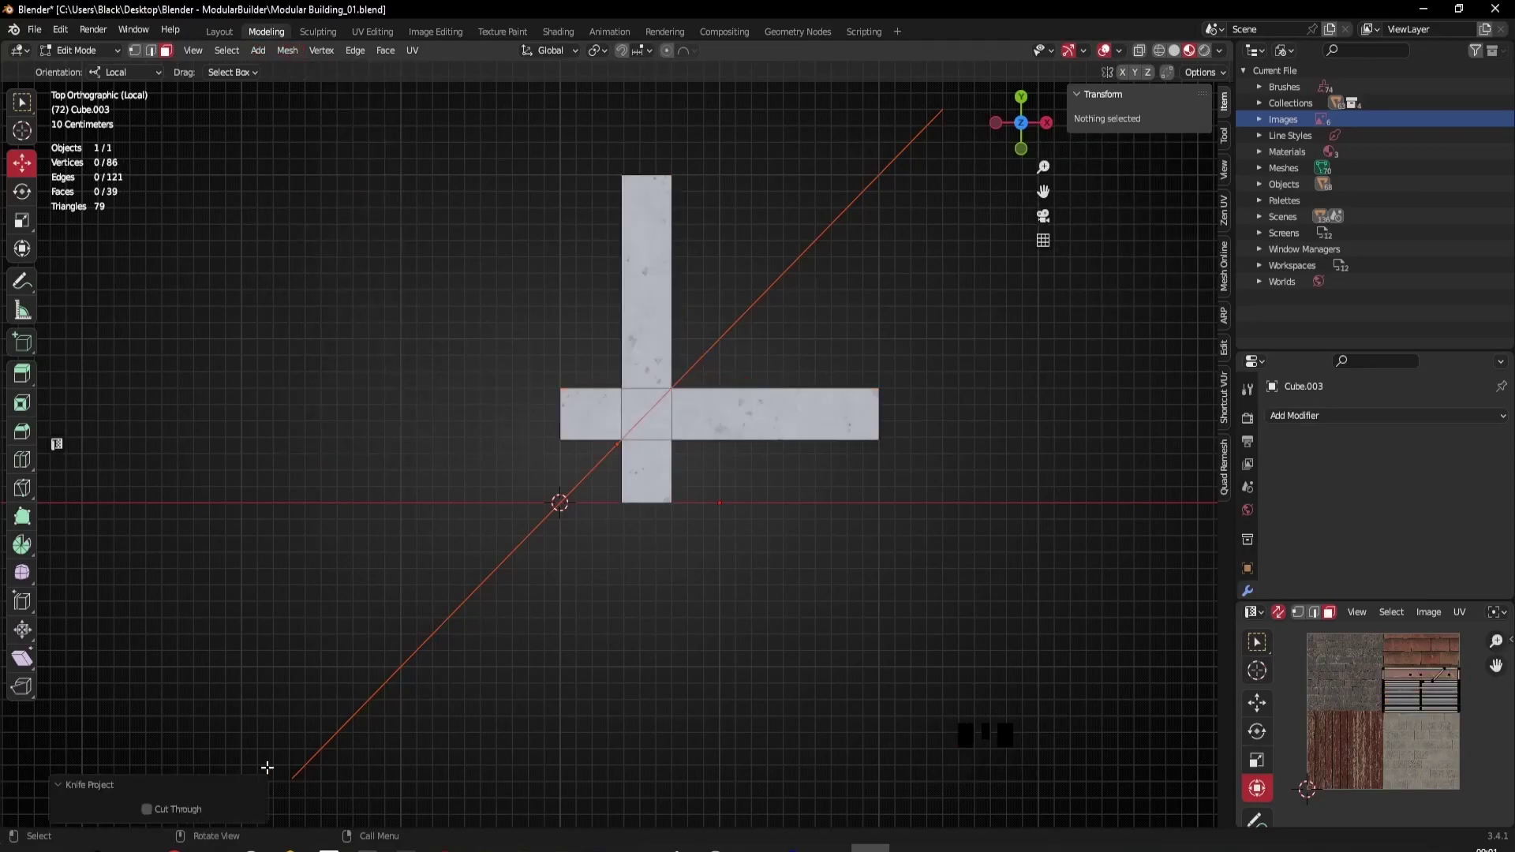
{"action": "left_click", "coordinate": [149, 809]}
{"action": "scroll", "coordinate": [761, 391], "scroll_direction": "down", "scroll_amount": 3}
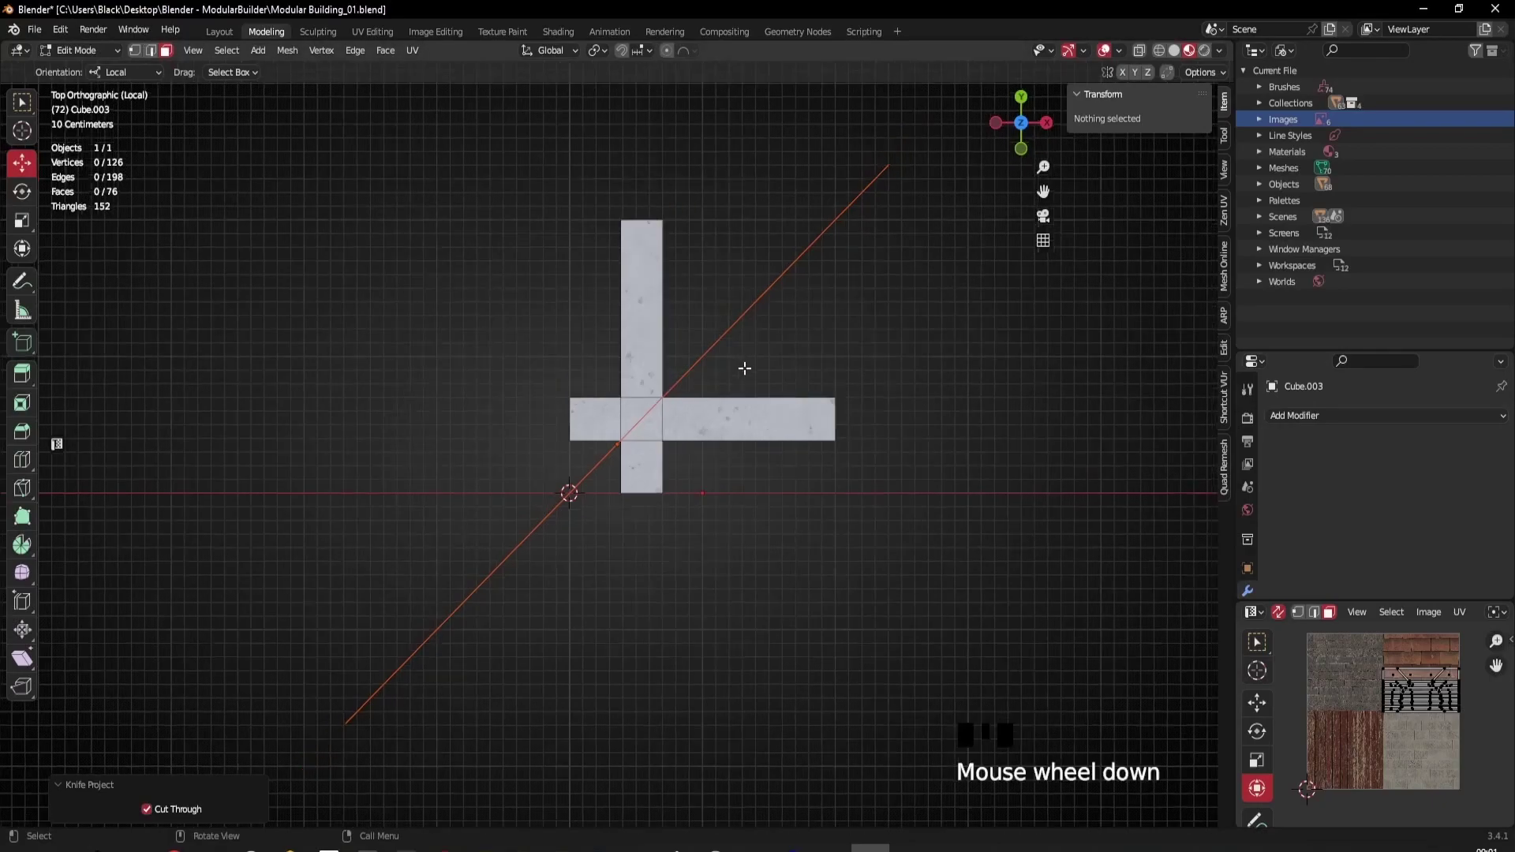
Step: Delete the cutting plane in Object Mode and reopen the trim mesh in Edit Mode
{"action": "scroll", "coordinate": [792, 415], "scroll_direction": "up", "scroll_amount": 3}
{"action": "key", "text": "Tab"}
{"action": "left_click", "coordinate": [912, 359]}
{"action": "left_click", "coordinate": [812, 245]}
{"action": "key", "text": "x"}
{"action": "left_click", "coordinate": [782, 259]}
{"action": "middle_click_drag", "start_coordinate": [852, 435], "coordinate": [793, 380]}
{"action": "left_click", "coordinate": [830, 487]}
{"action": "key", "text": "Tab"}
Step: Delete the faces of the surplus trim stubs beyond the mitre, keeping the two long arms of the upper and lower bands
{"action": "middle_click_drag", "start_coordinate": [831, 488], "coordinate": [660, 365]}
{"action": "scroll", "coordinate": [707, 311], "scroll_direction": "down", "scroll_amount": 1}
{"action": "middle_click_drag", "start_coordinate": [707, 311], "coordinate": [751, 257]}
{"action": "left_click", "coordinate": [753, 227], "text": "alt+shift"}
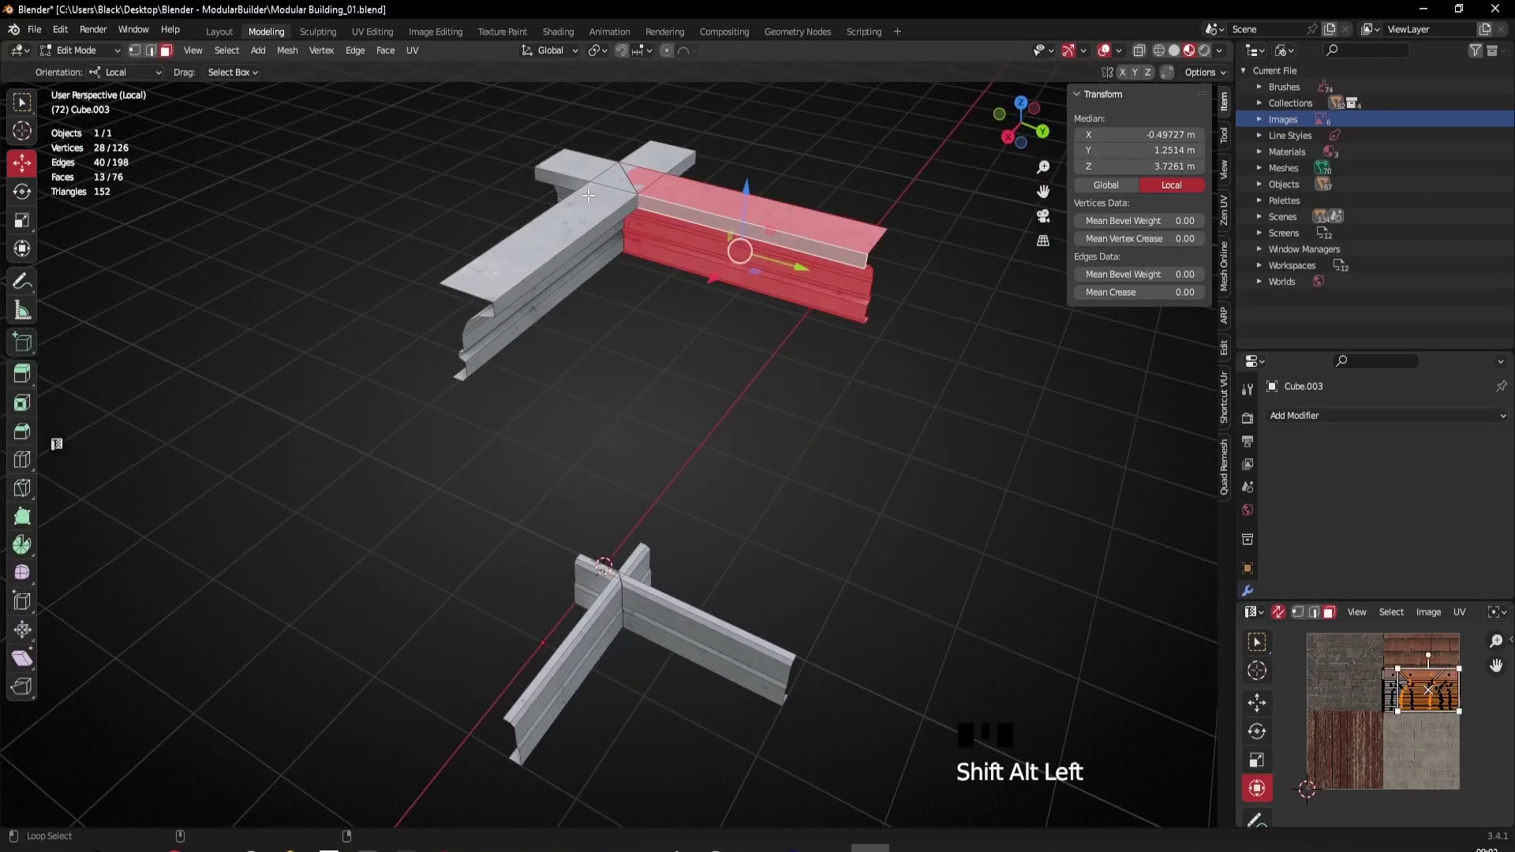
{"action": "left_click", "coordinate": [590, 247], "text": "alt+shift"}
{"action": "middle_click_drag", "start_coordinate": [666, 369], "coordinate": [653, 423]}
{"action": "left_click", "coordinate": [590, 655], "text": "alt+shift"}
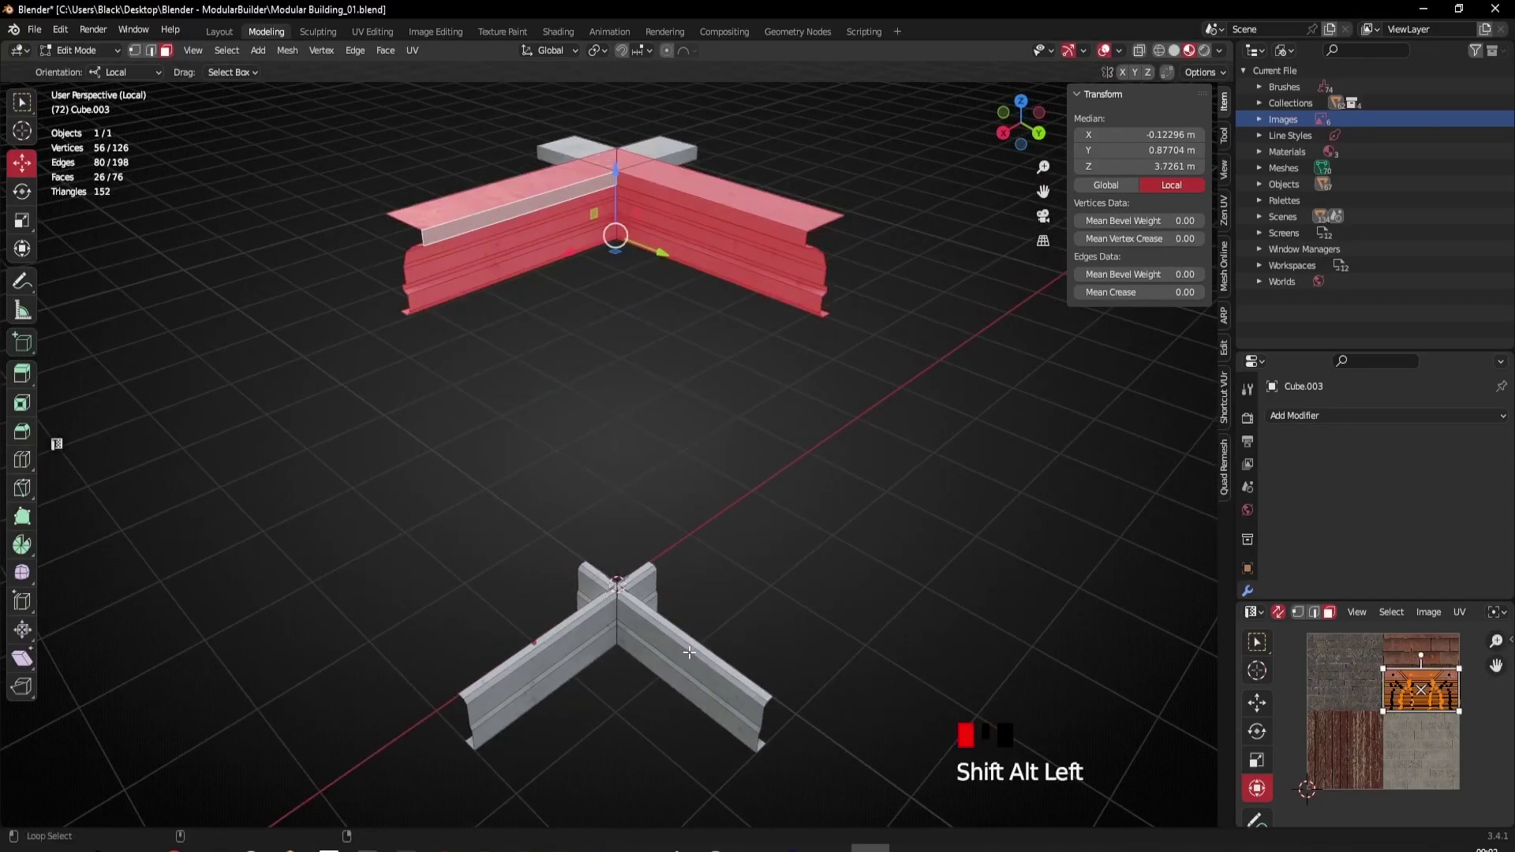
{"action": "left_click", "coordinate": [555, 654], "text": "alt+shift"}
{"action": "key", "text": "ctrl+i"}
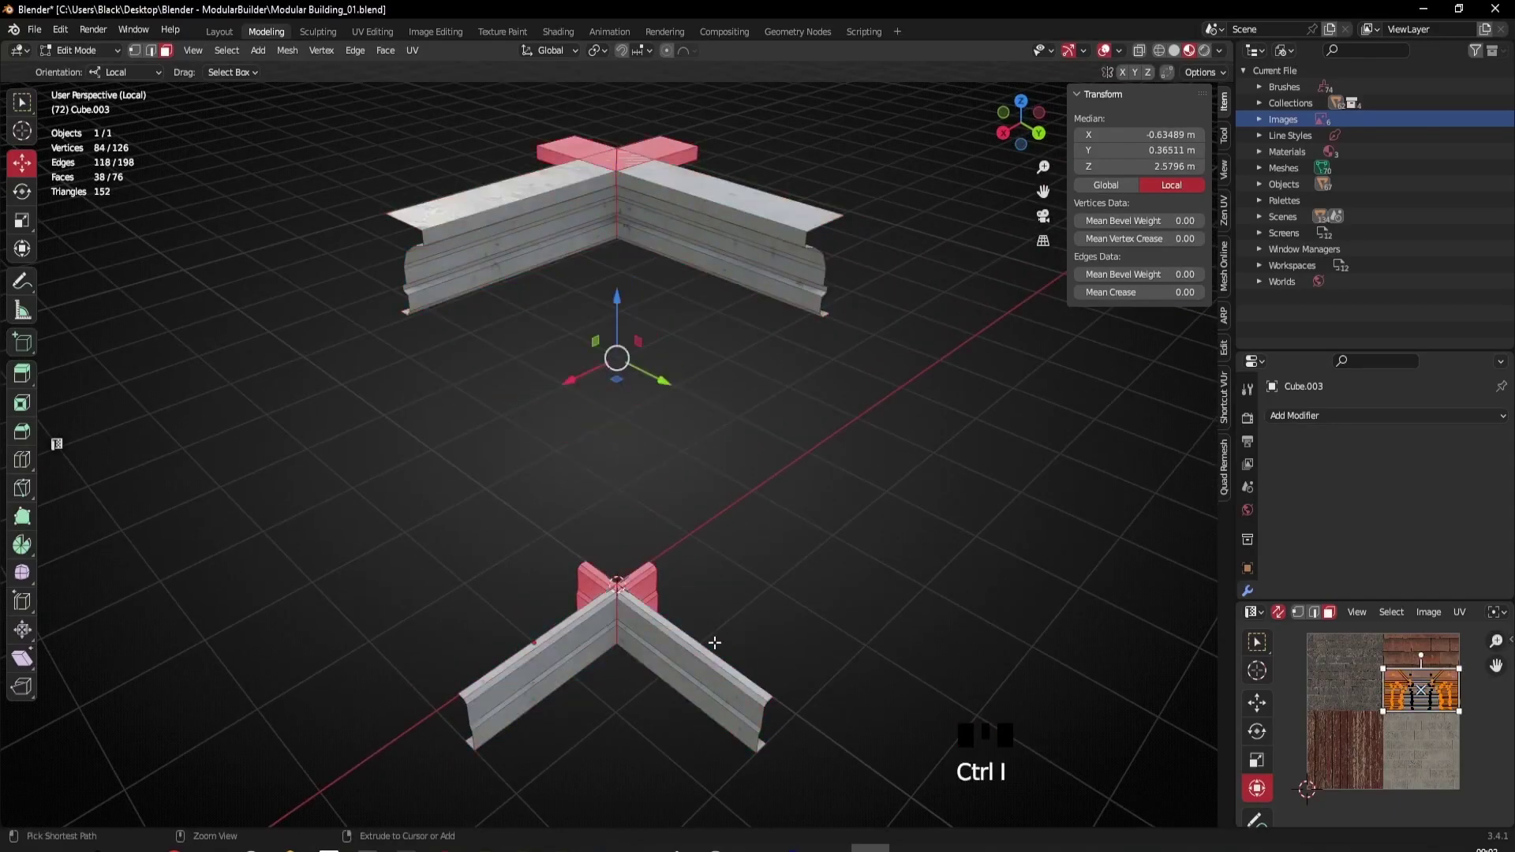
{"action": "key", "text": "x"}
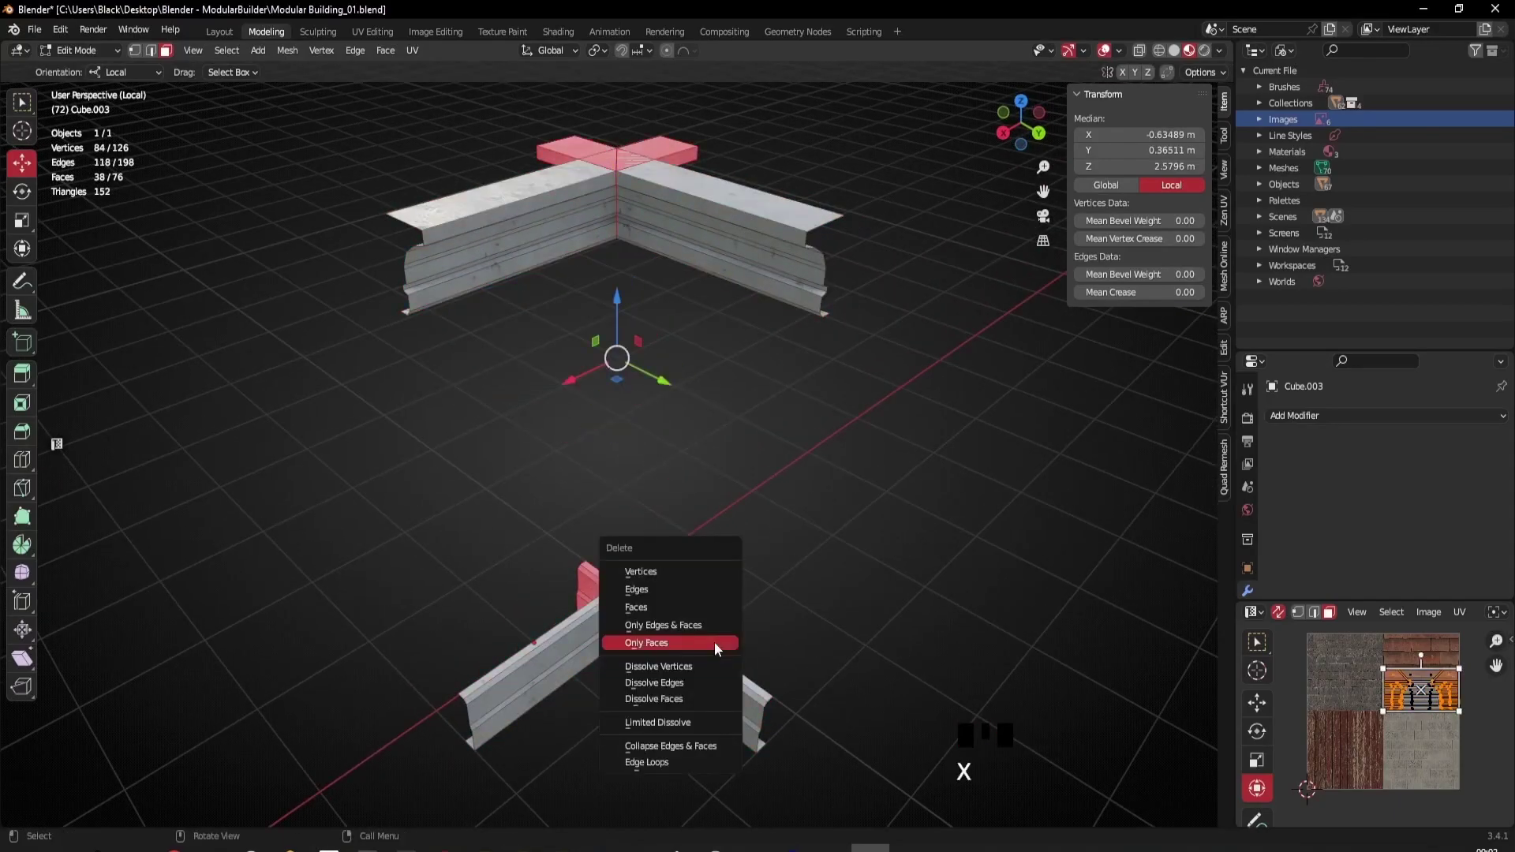
{"action": "left_click", "coordinate": [641, 607]}
Step: Return to Object Mode, deselect the mitred trim and exit local view
{"action": "scroll", "coordinate": [642, 584], "scroll_direction": "down", "scroll_amount": 2}
{"action": "mouse_move", "coordinate": [643, 552]}
{"action": "middle_mouse_down"}
{"action": "mouse_move", "coordinate": [613, 560]}
{"action": "mouse_move", "coordinate": [660, 552]}
{"action": "middle_mouse_up"}
{"action": "key", "text": "Tab"}
{"action": "left_click", "coordinate": [830, 530]}
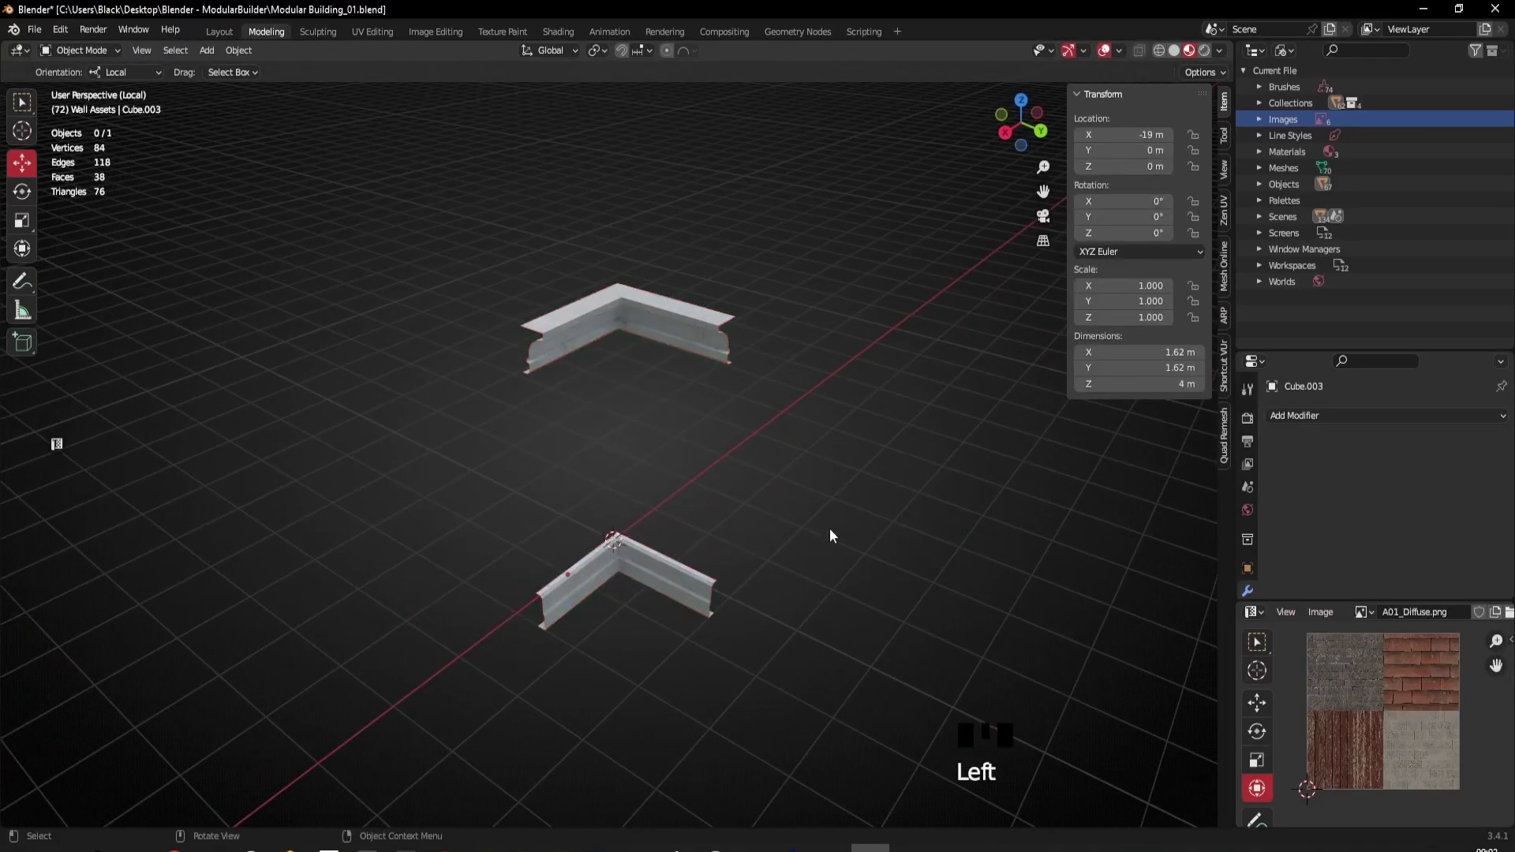
{"action": "key", "text": "KP_Divide"}
Step: Examine the inner corner trim on its wall and the base of the door wall module
{"action": "middle_click_drag", "start_coordinate": [605, 253], "coordinate": [552, 389]}
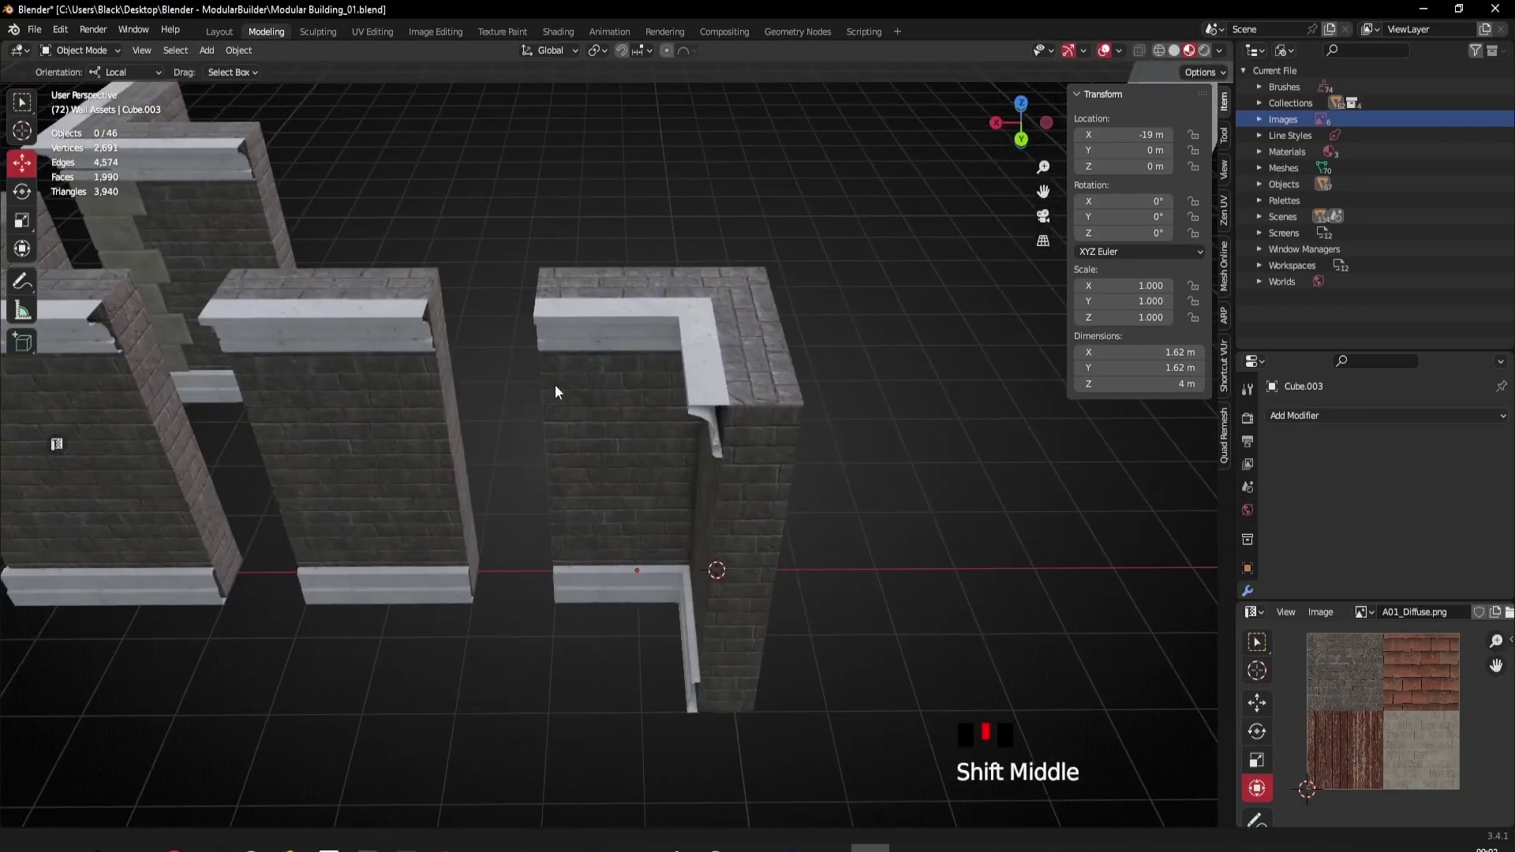
{"action": "scroll", "coordinate": [864, 357], "scroll_direction": "down", "scroll_amount": 2}
{"action": "middle_click_drag", "start_coordinate": [865, 357], "coordinate": [879, 442]}
{"action": "scroll", "coordinate": [878, 444], "scroll_direction": "down", "scroll_amount": 4}
{"action": "middle_click_drag", "start_coordinate": [383, 442], "coordinate": [734, 360], "text": "shift"}
{"action": "scroll", "coordinate": [555, 505], "scroll_direction": "up", "scroll_amount": 4}
{"action": "middle_click_drag", "start_coordinate": [556, 505], "coordinate": [674, 507], "text": "shift"}
{"action": "left_click", "coordinate": [566, 530]}
{"action": "scroll", "coordinate": [719, 541], "scroll_direction": "up", "scroll_amount": 2}
{"action": "scroll", "coordinate": [600, 594], "scroll_direction": "down", "scroll_amount": 2}
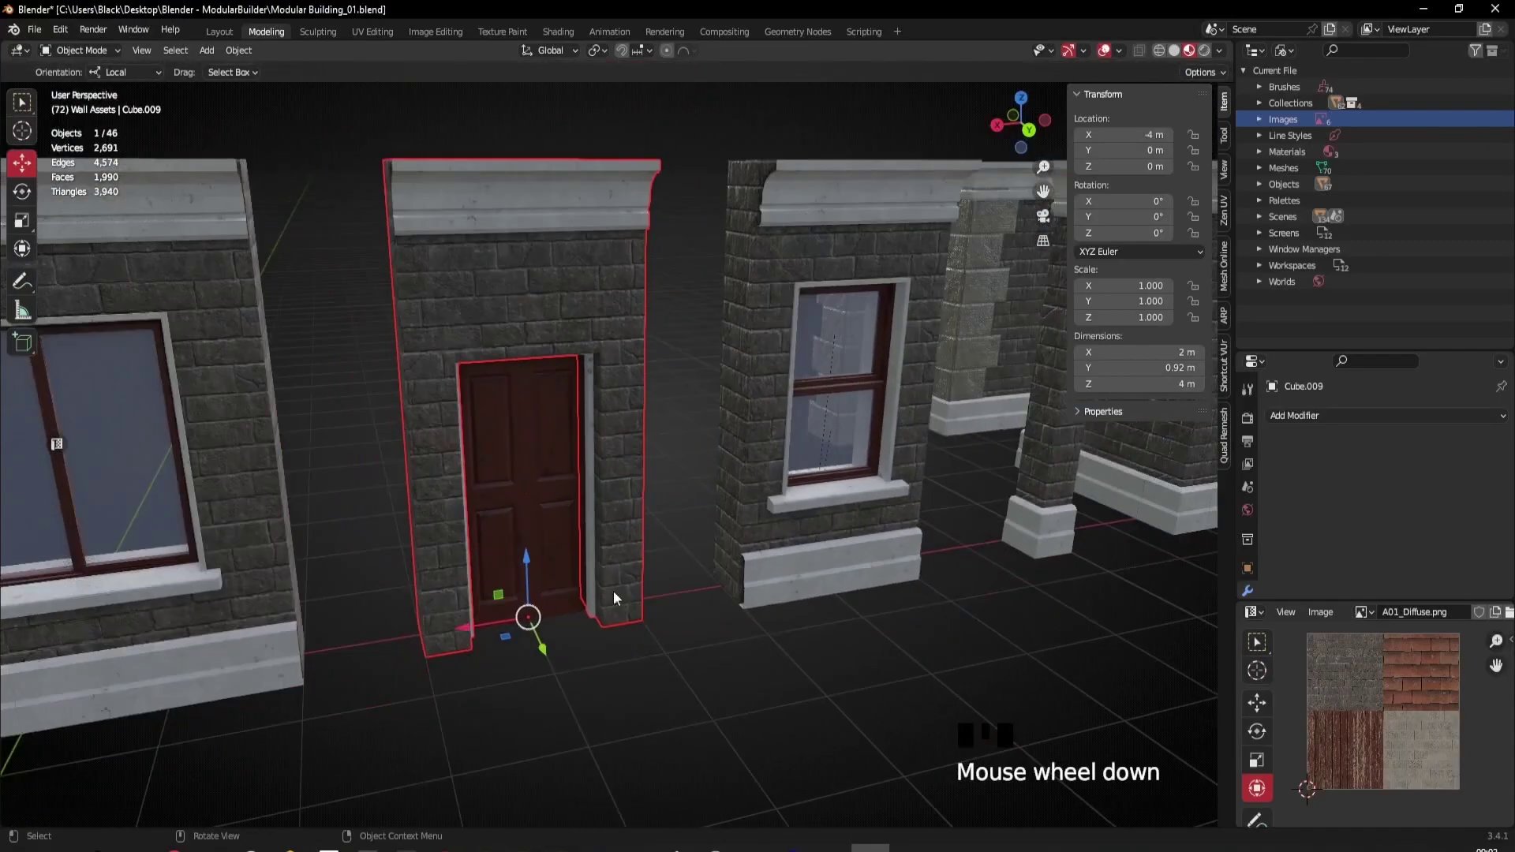
Step: Duplicate the linked base band of the single-window wall's trim in place in Edit Mode
{"action": "left_click", "coordinate": [840, 579]}
{"action": "middle_click_drag", "start_coordinate": [840, 579], "coordinate": [723, 554]}
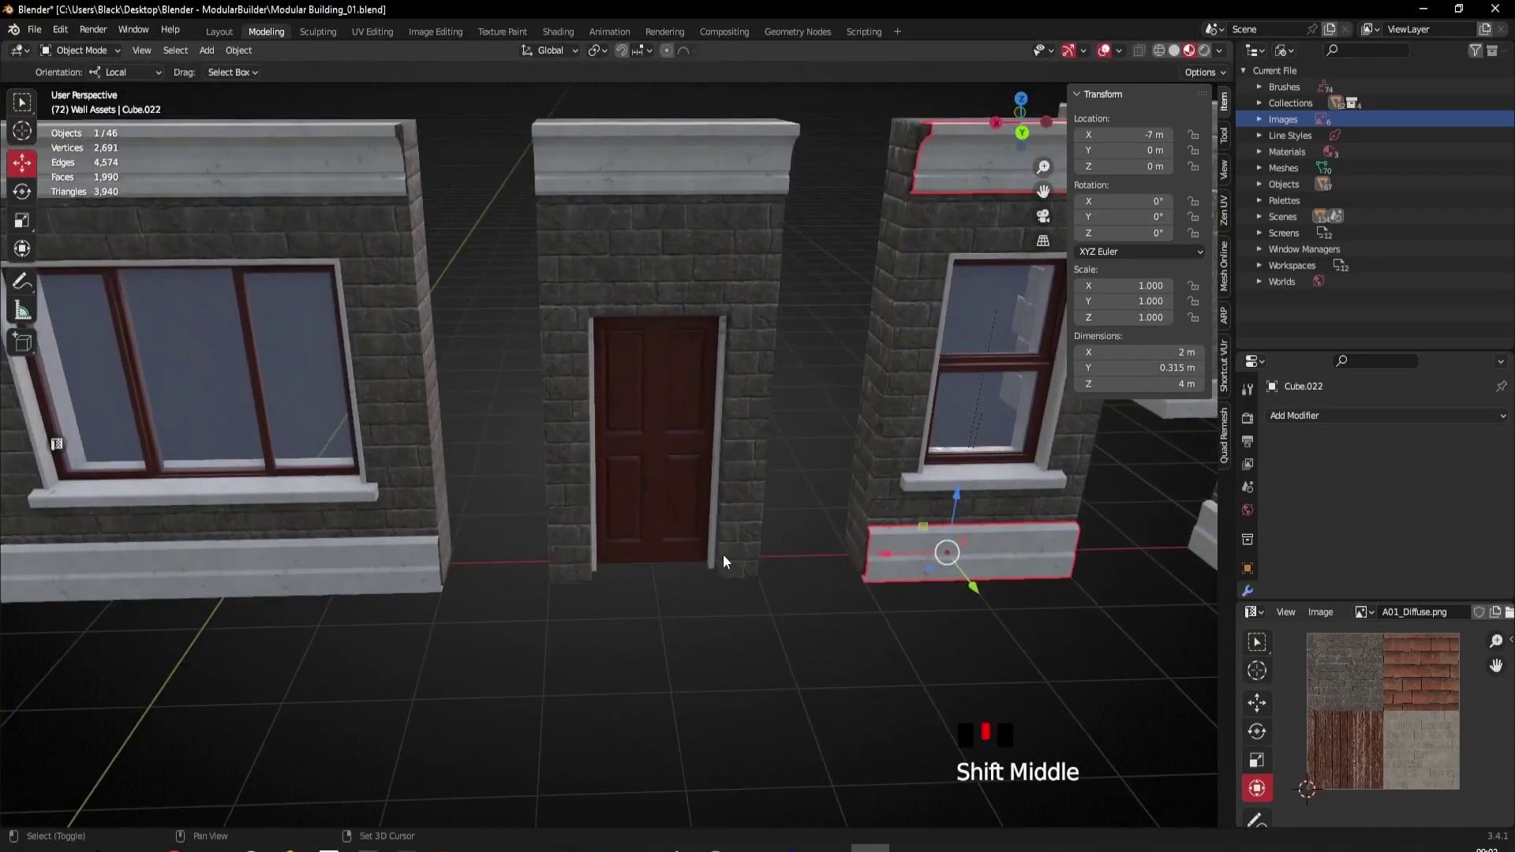
{"action": "scroll", "coordinate": [837, 619], "scroll_direction": "up", "scroll_amount": 3}
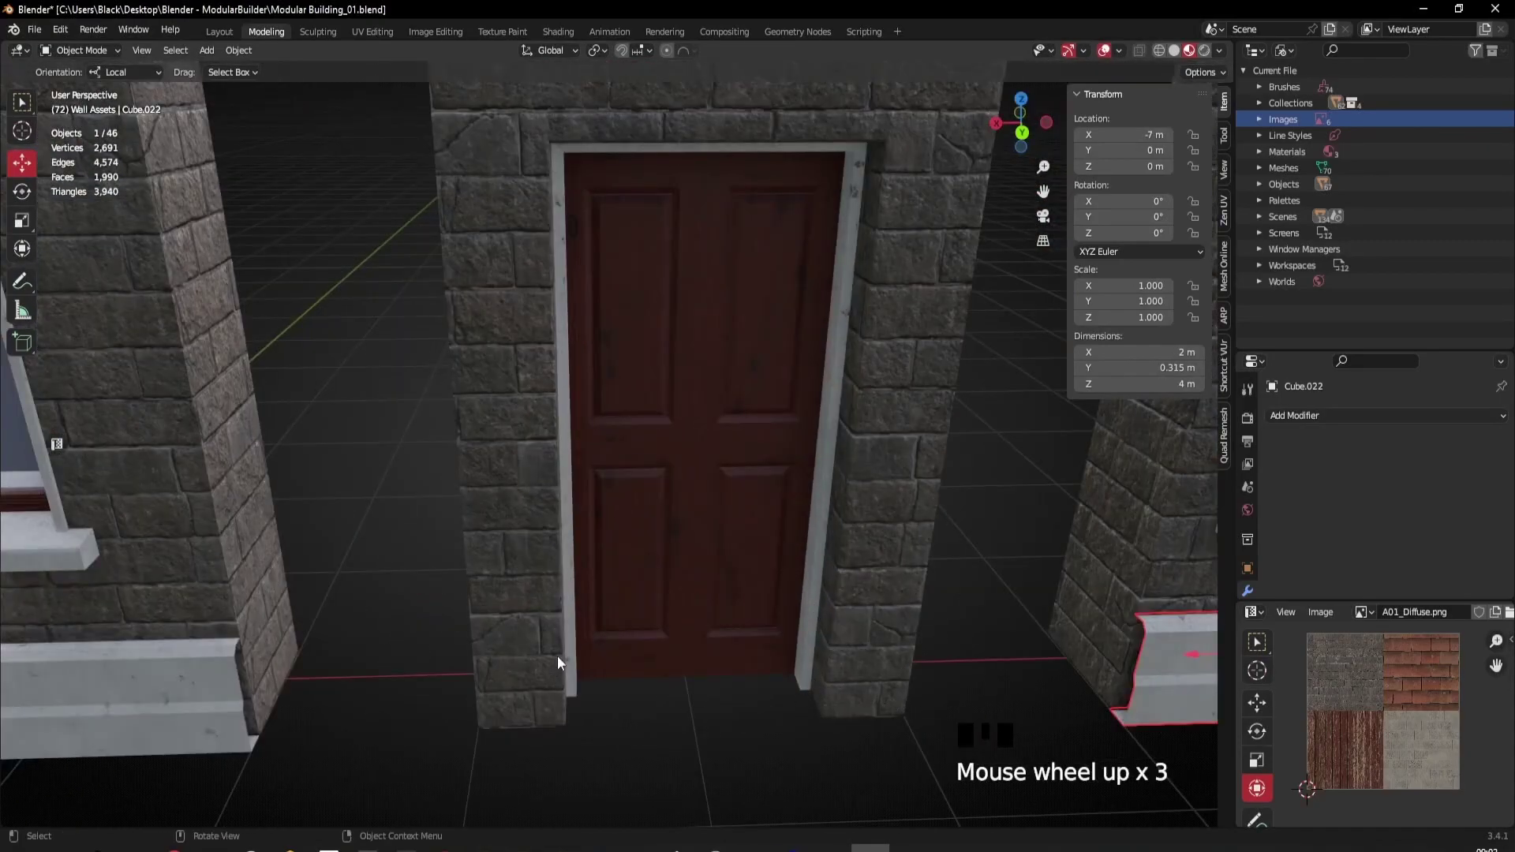
{"action": "scroll", "coordinate": [723, 573], "scroll_direction": "down", "scroll_amount": 3}
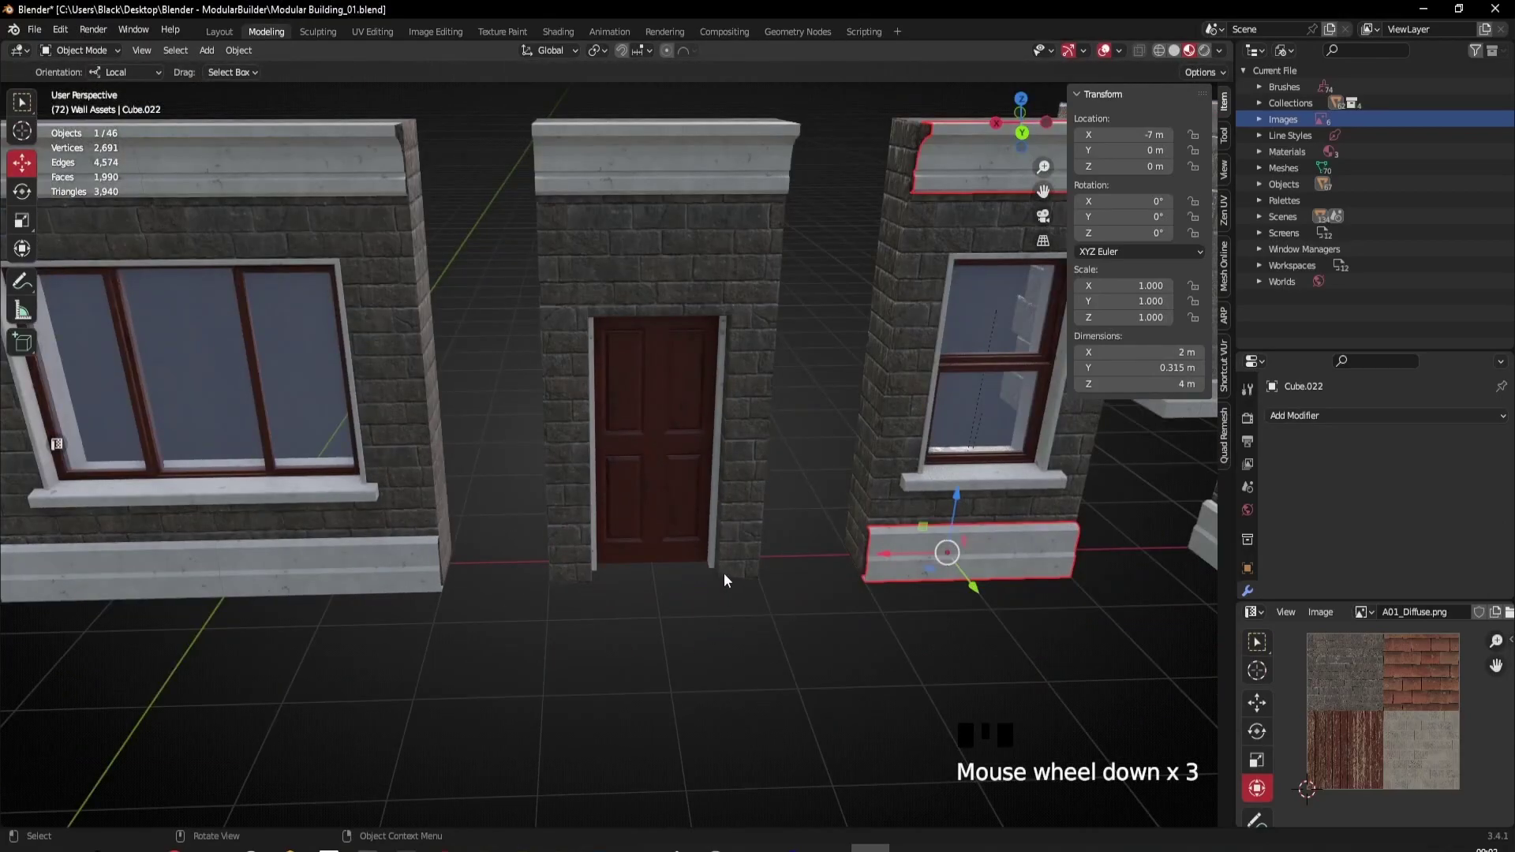
{"action": "middle_click_drag", "start_coordinate": [723, 573], "coordinate": [776, 594], "text": "shift"}
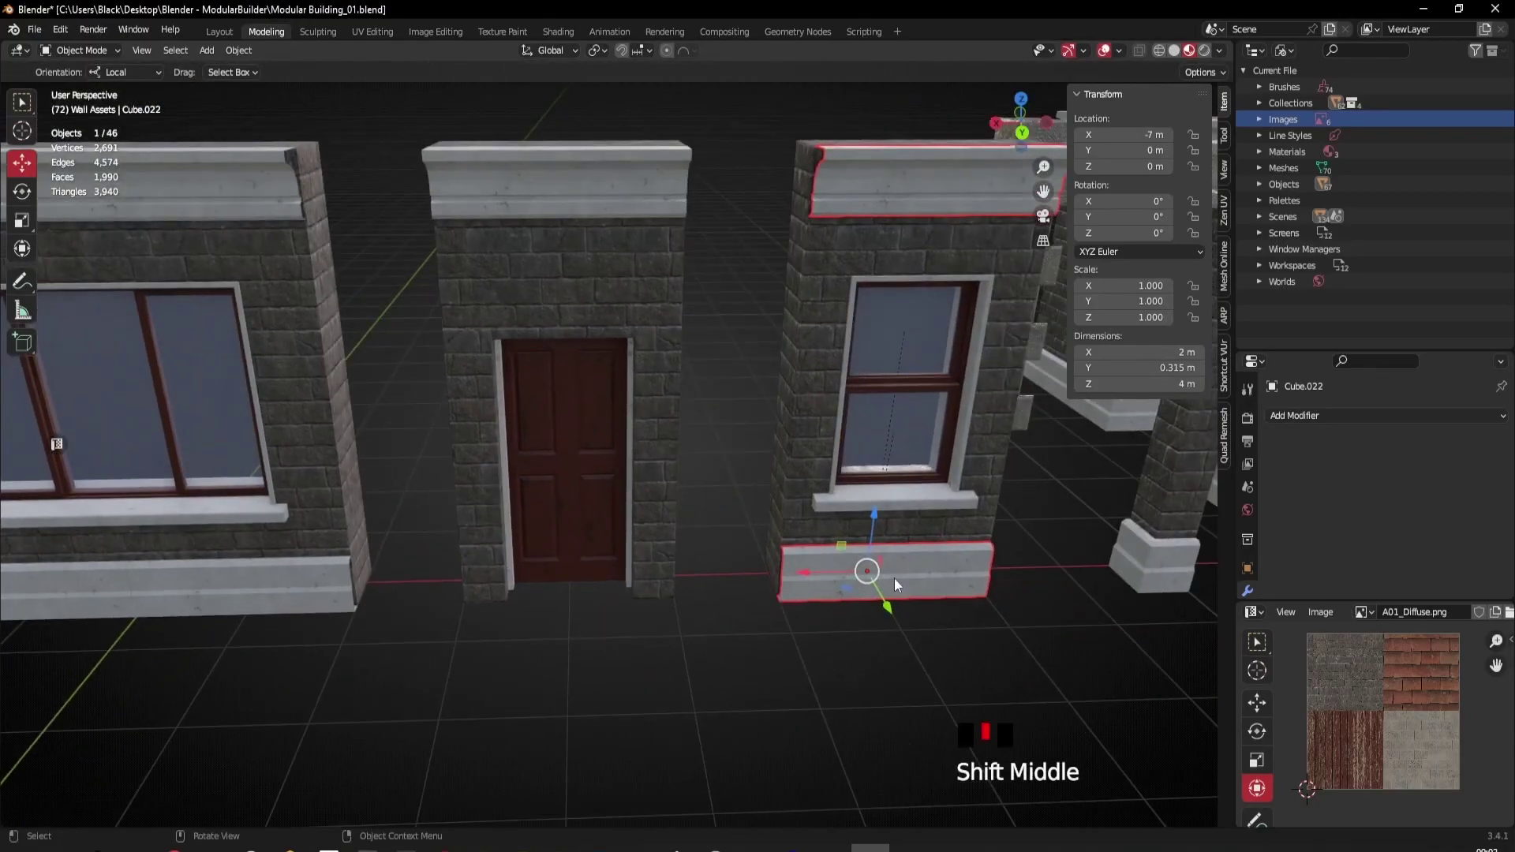
{"action": "middle_click_drag", "start_coordinate": [894, 579], "coordinate": [900, 582]}
{"action": "key", "text": "Tab"}
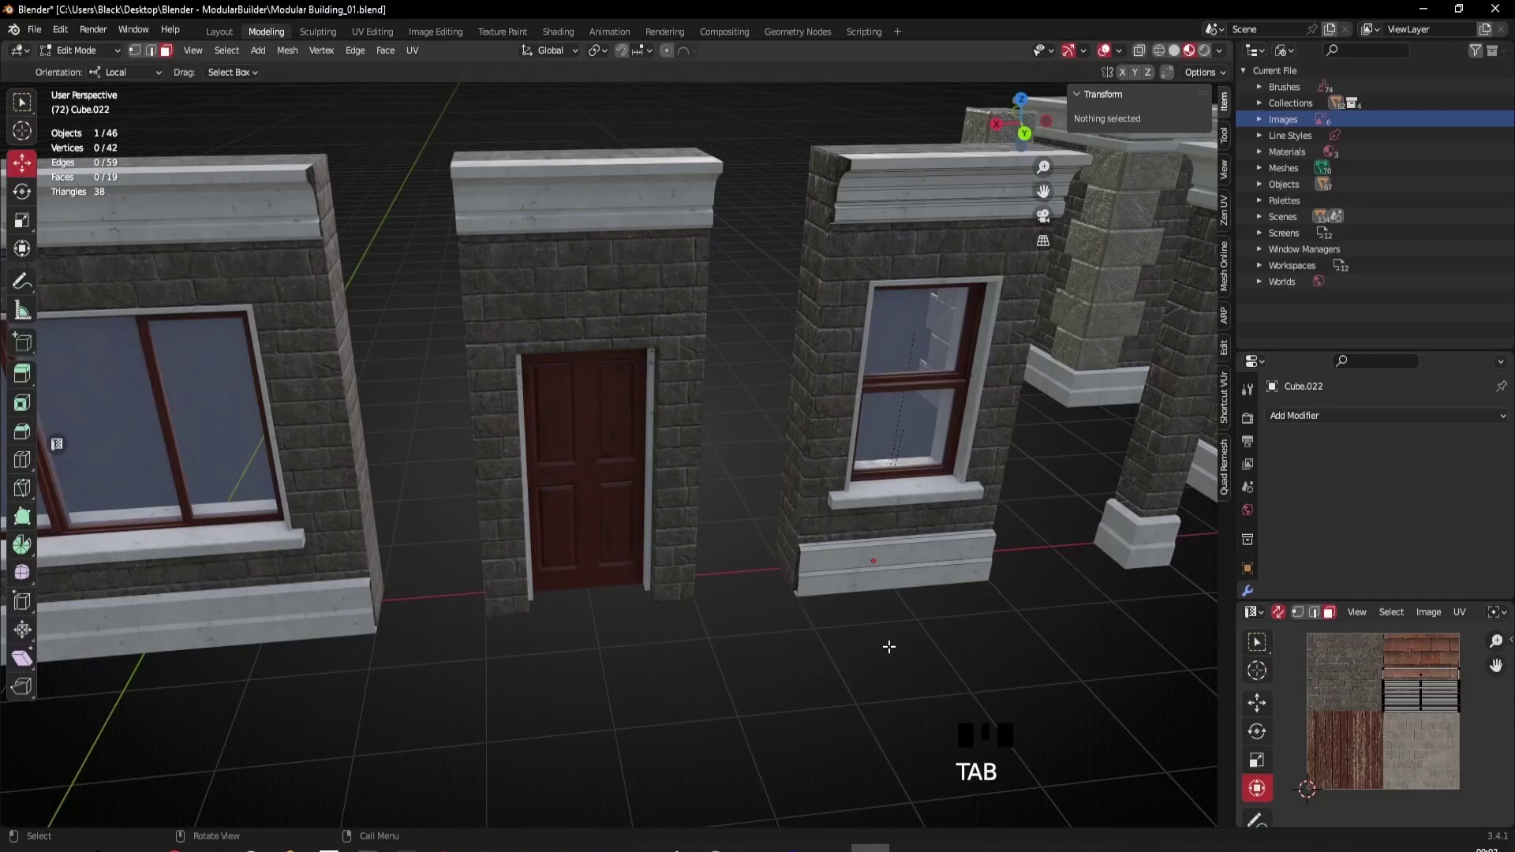
{"action": "key", "text": "l"}
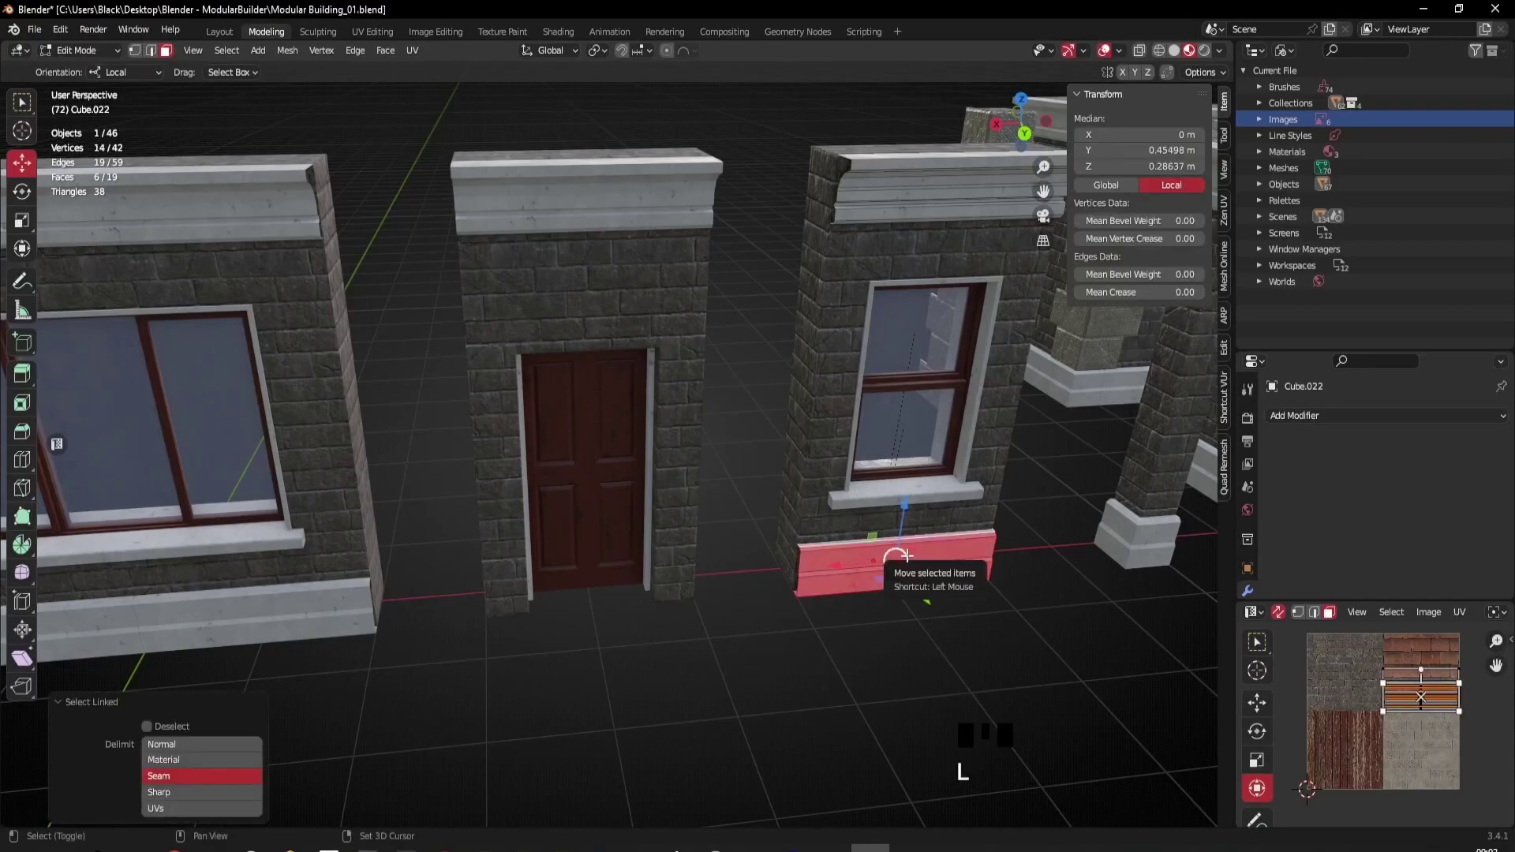
{"action": "key", "text": "shift+d"}
{"action": "key", "text": "Escape"}
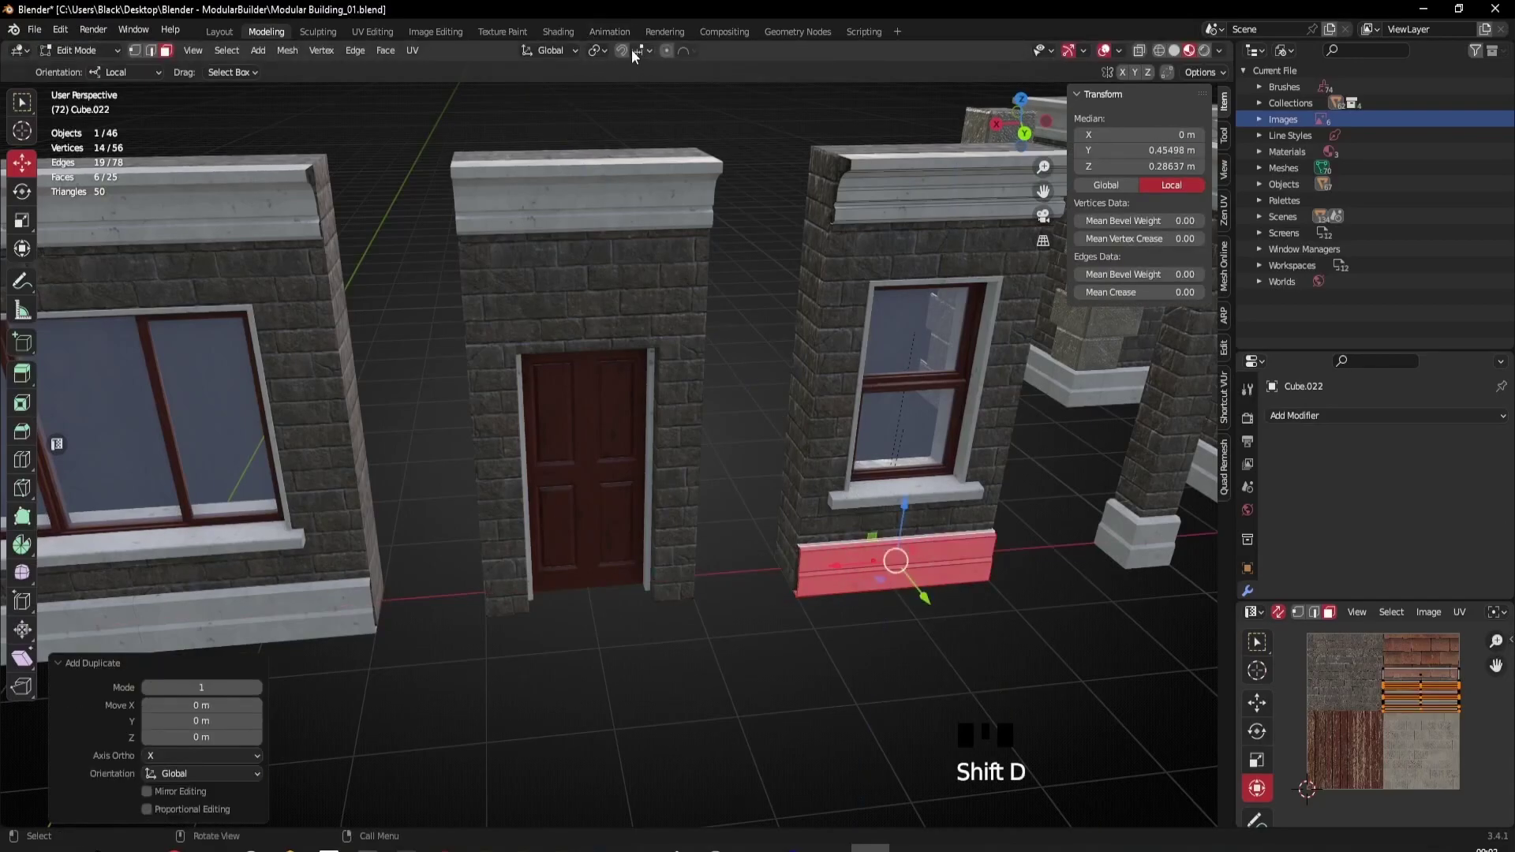
Step: Enable snapping, move the duplicated base band across to the door wall and separate it into its own object
{"action": "left_click", "coordinate": [624, 50]}
{"action": "left_click_drag", "start_coordinate": [835, 569], "coordinate": [705, 593]}
{"action": "key", "text": "p"}
{"action": "left_click", "coordinate": [677, 588]}
{"action": "key", "text": "Tab"}
Step: Snap the 3D cursor to the door wall module's origin
{"action": "middle_click_drag", "start_coordinate": [625, 641], "coordinate": [658, 487]}
{"action": "left_click", "coordinate": [621, 607]}
{"action": "left_click", "coordinate": [636, 552]}
{"action": "scroll", "coordinate": [658, 409], "scroll_direction": "up", "scroll_amount": 3}
{"action": "left_click", "coordinate": [760, 464]}
{"action": "left_click", "coordinate": [693, 409]}
{"action": "middle_click_drag", "start_coordinate": [693, 409], "coordinate": [664, 424]}
{"action": "right_click", "coordinate": [755, 306]}
{"action": "mouse_move", "coordinate": [753, 309]}
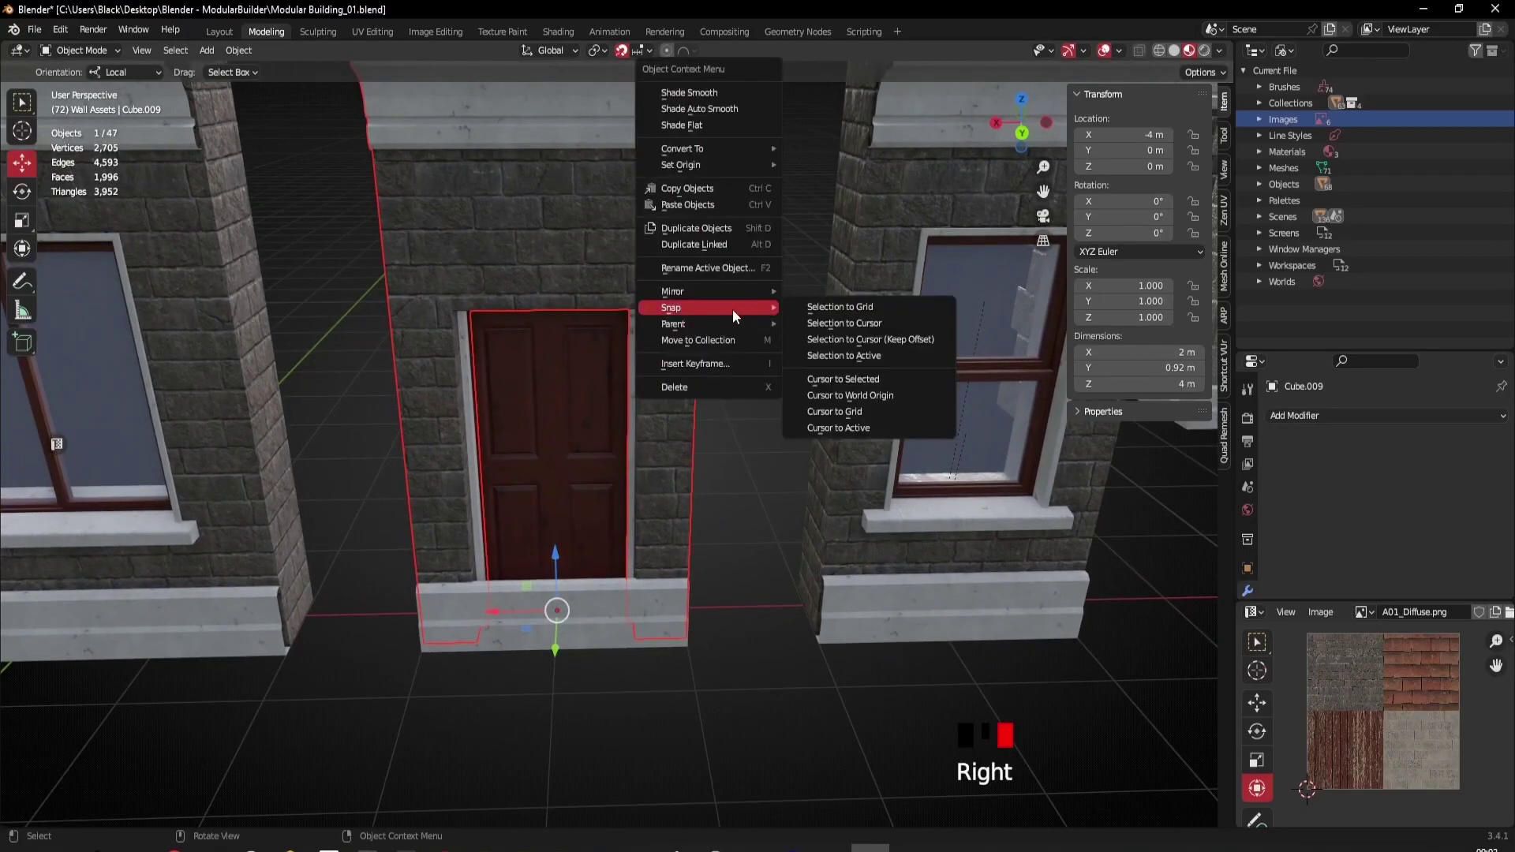
{"action": "left_click", "coordinate": [850, 382]}
Step: Apply all transforms to the separated base trim and set its origin to the 3D cursor
{"action": "left_click", "coordinate": [584, 625]}
{"action": "middle_click_drag", "start_coordinate": [584, 625], "coordinate": [627, 626]}
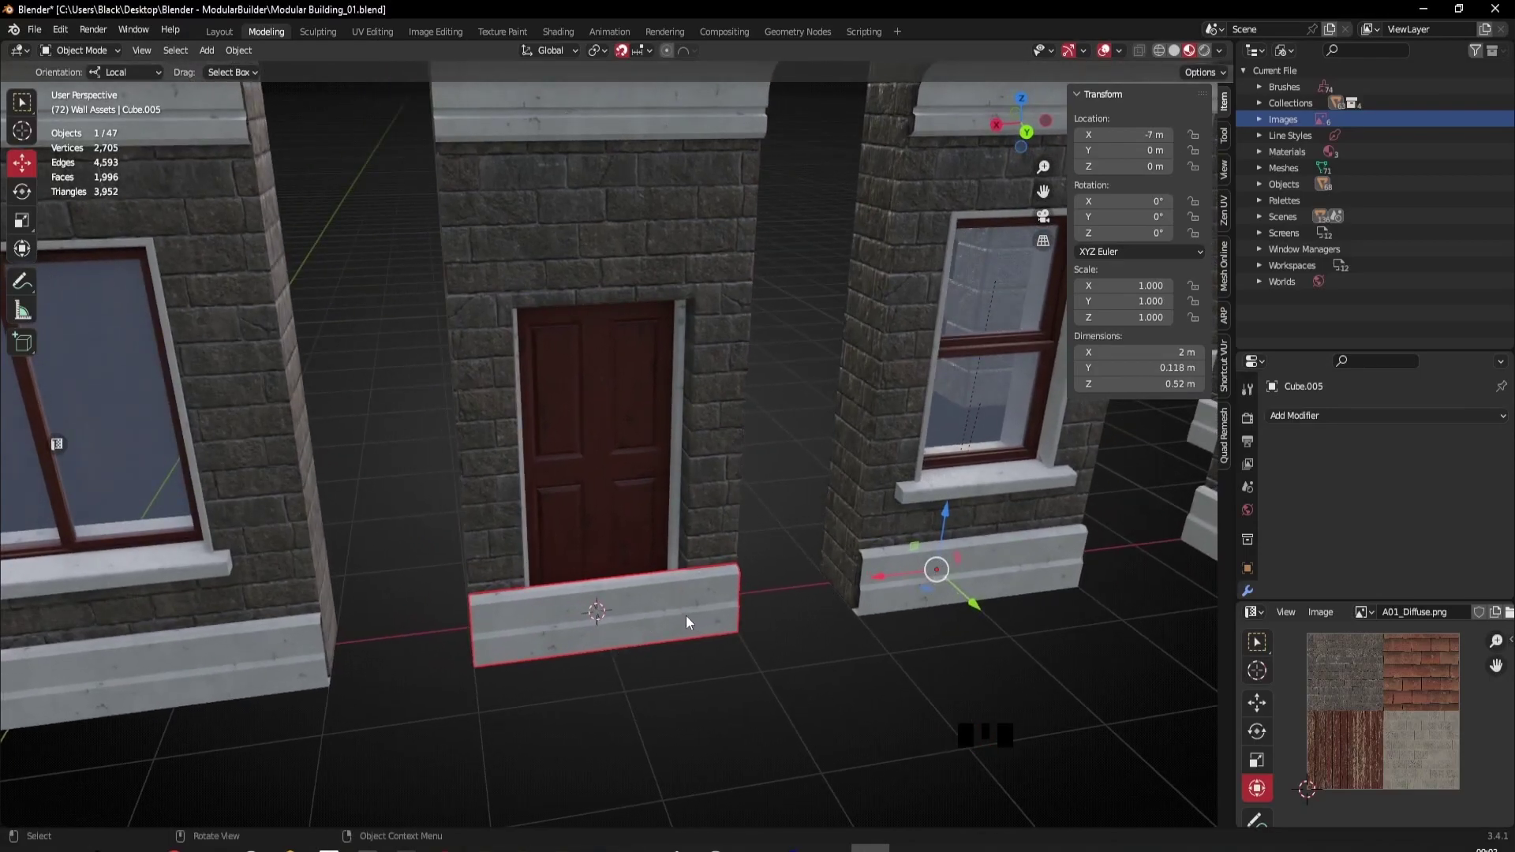
{"action": "key", "text": "q"}
{"action": "left_click", "coordinate": [630, 617]}
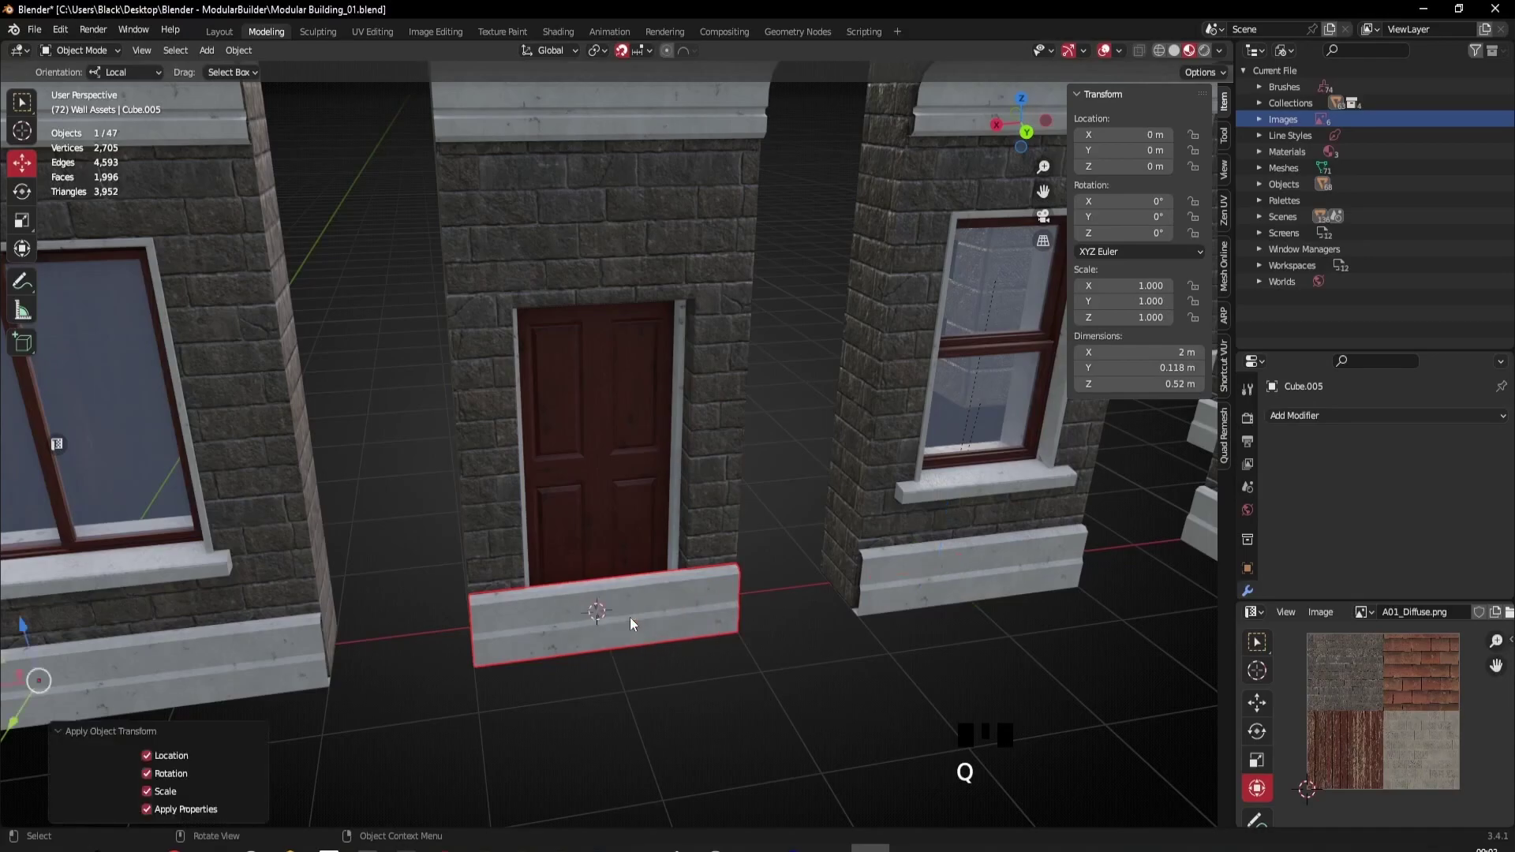
{"action": "right_click", "coordinate": [786, 428]}
{"action": "mouse_move", "coordinate": [750, 283]}
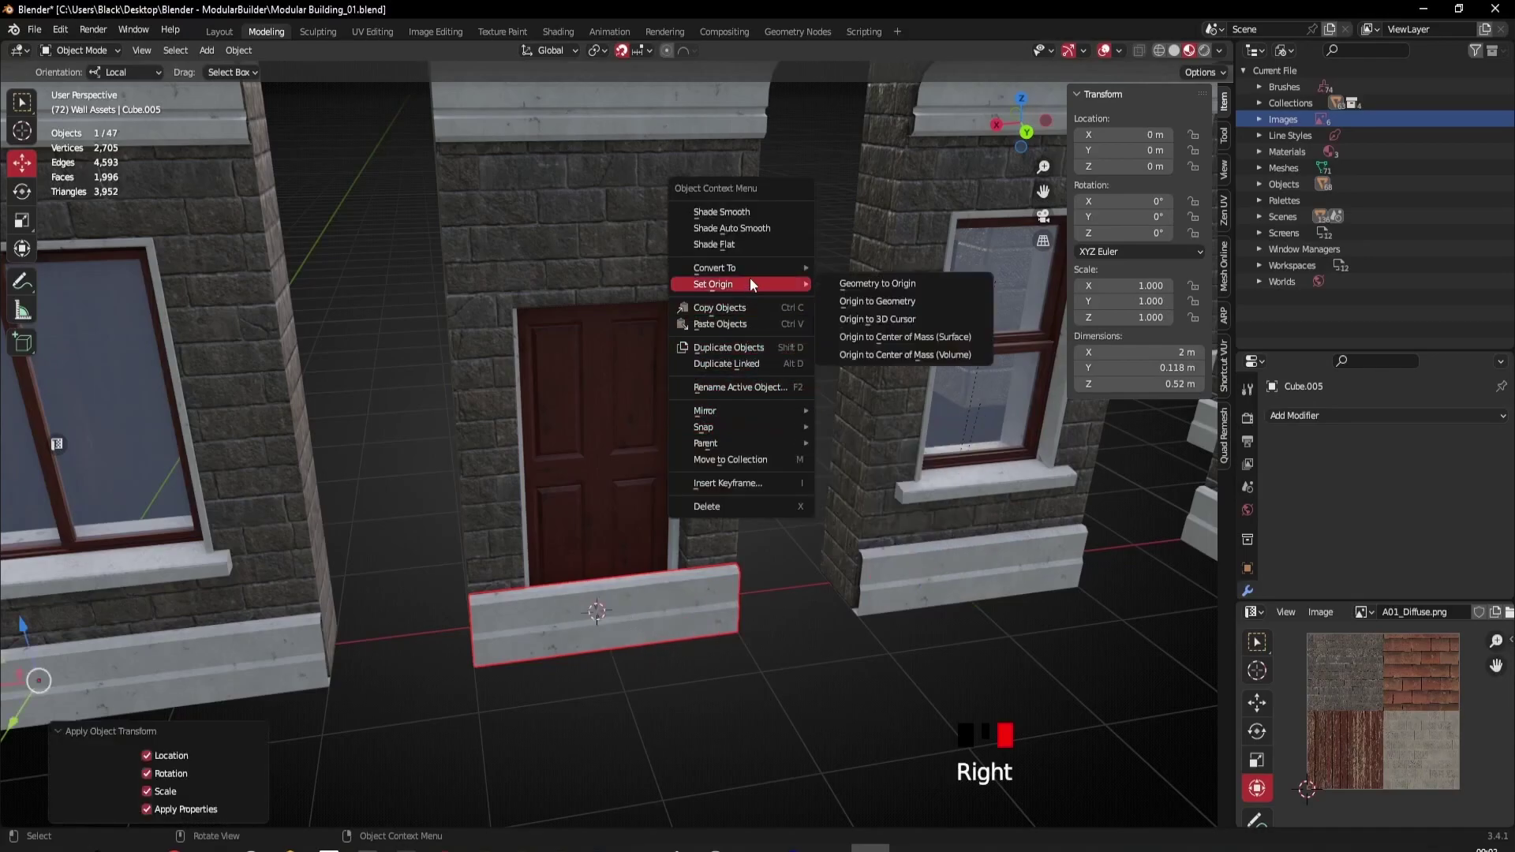
{"action": "left_click", "coordinate": [906, 322]}
{"action": "middle_click_drag", "start_coordinate": [608, 607], "coordinate": [610, 527]}
{"action": "scroll", "coordinate": [614, 556], "scroll_direction": "up", "scroll_amount": 2}
{"action": "middle_click_drag", "start_coordinate": [619, 589], "coordinate": [606, 595]}
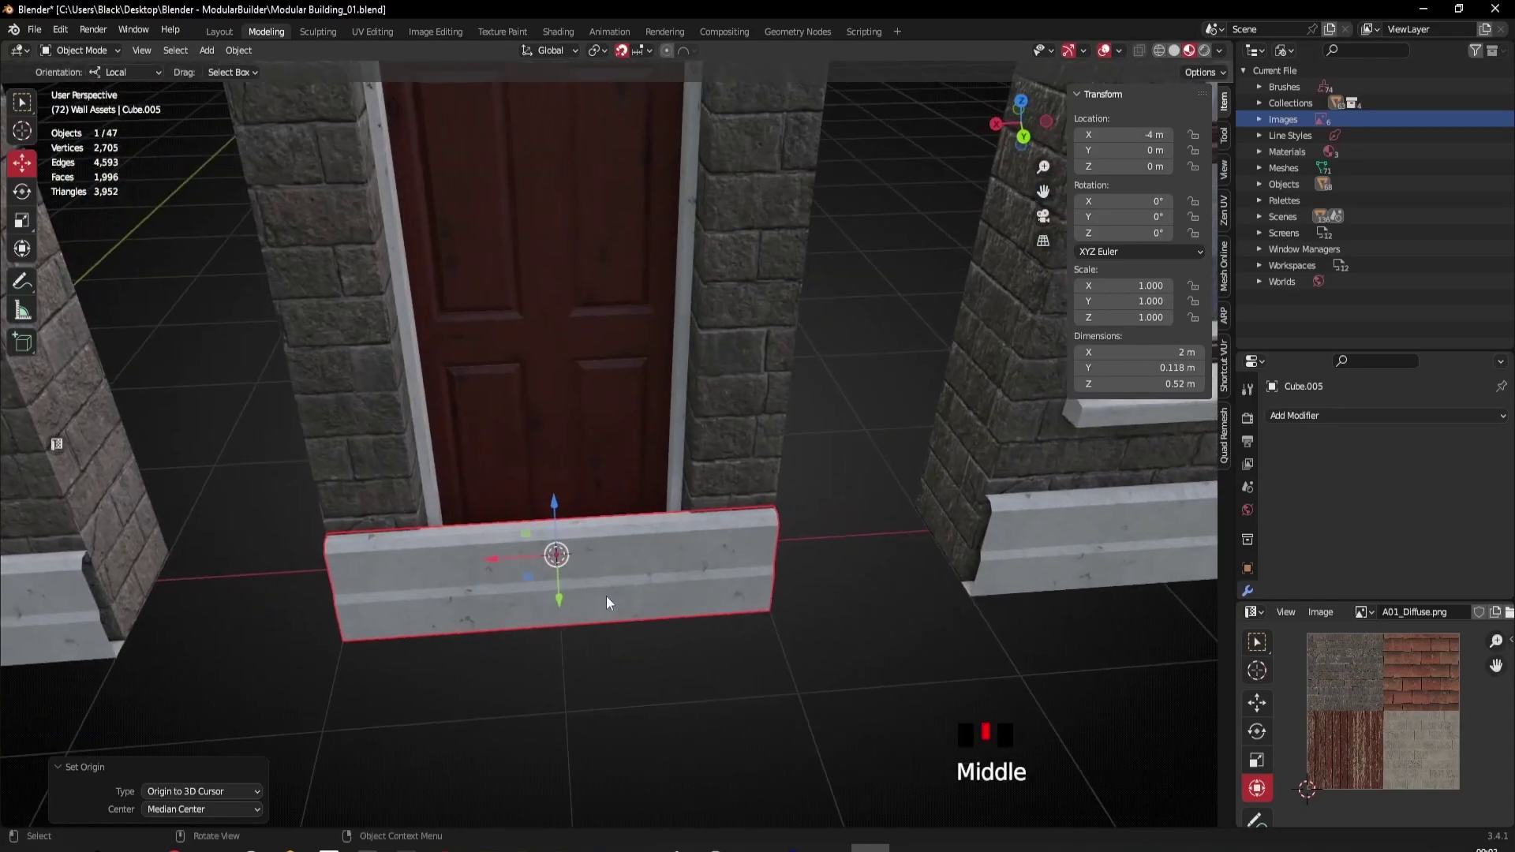
Step: Add one centred vertical loop cut to the door base trim and separate its negative-X half into a new object
{"action": "key", "text": "Tab"}
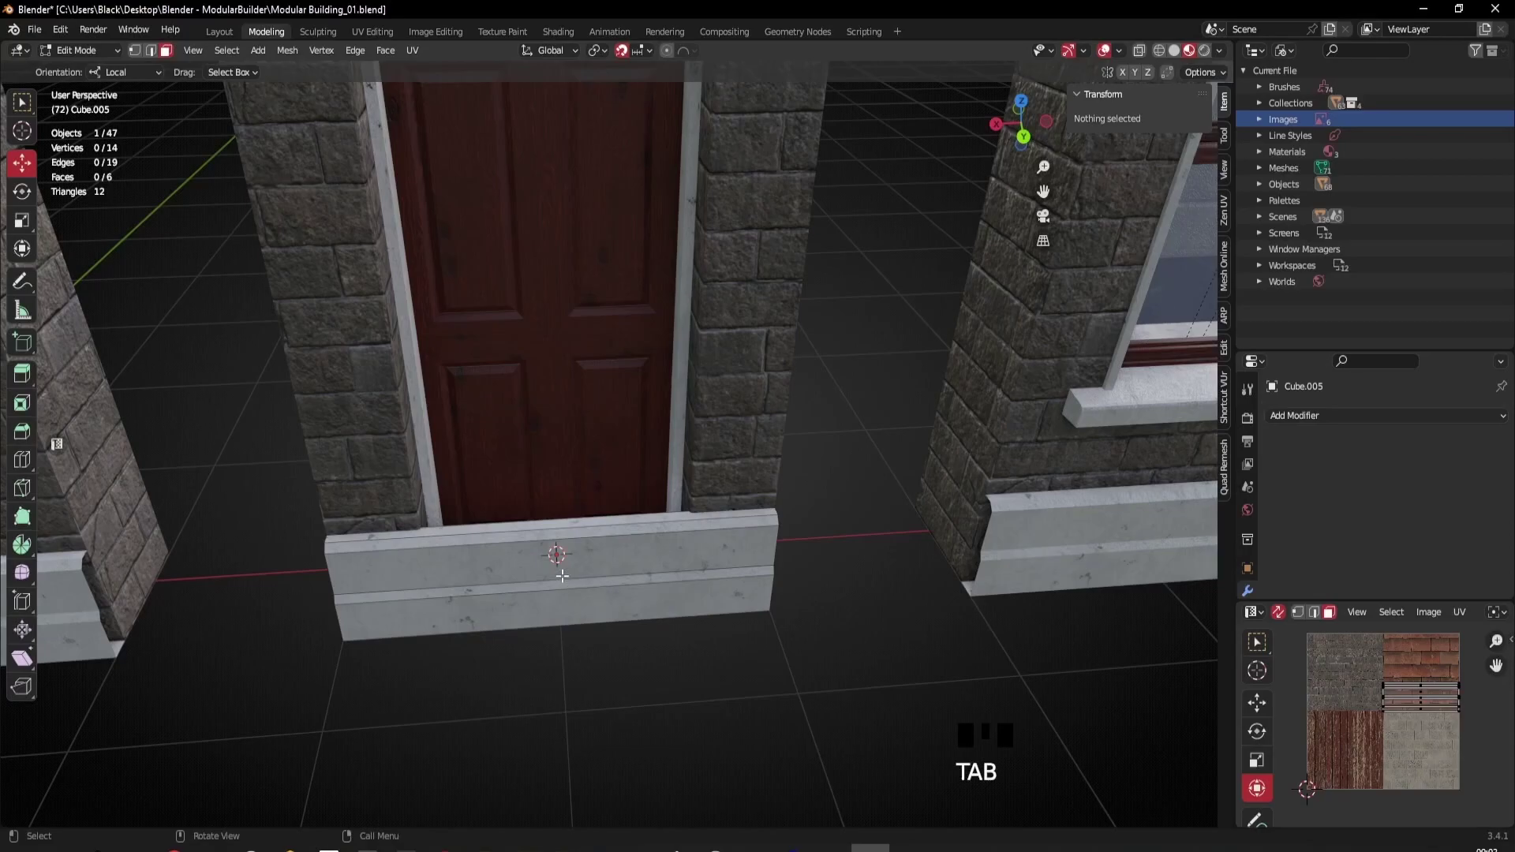
{"action": "key", "text": "ctrl+r"}
{"action": "left_click", "coordinate": [553, 543]}
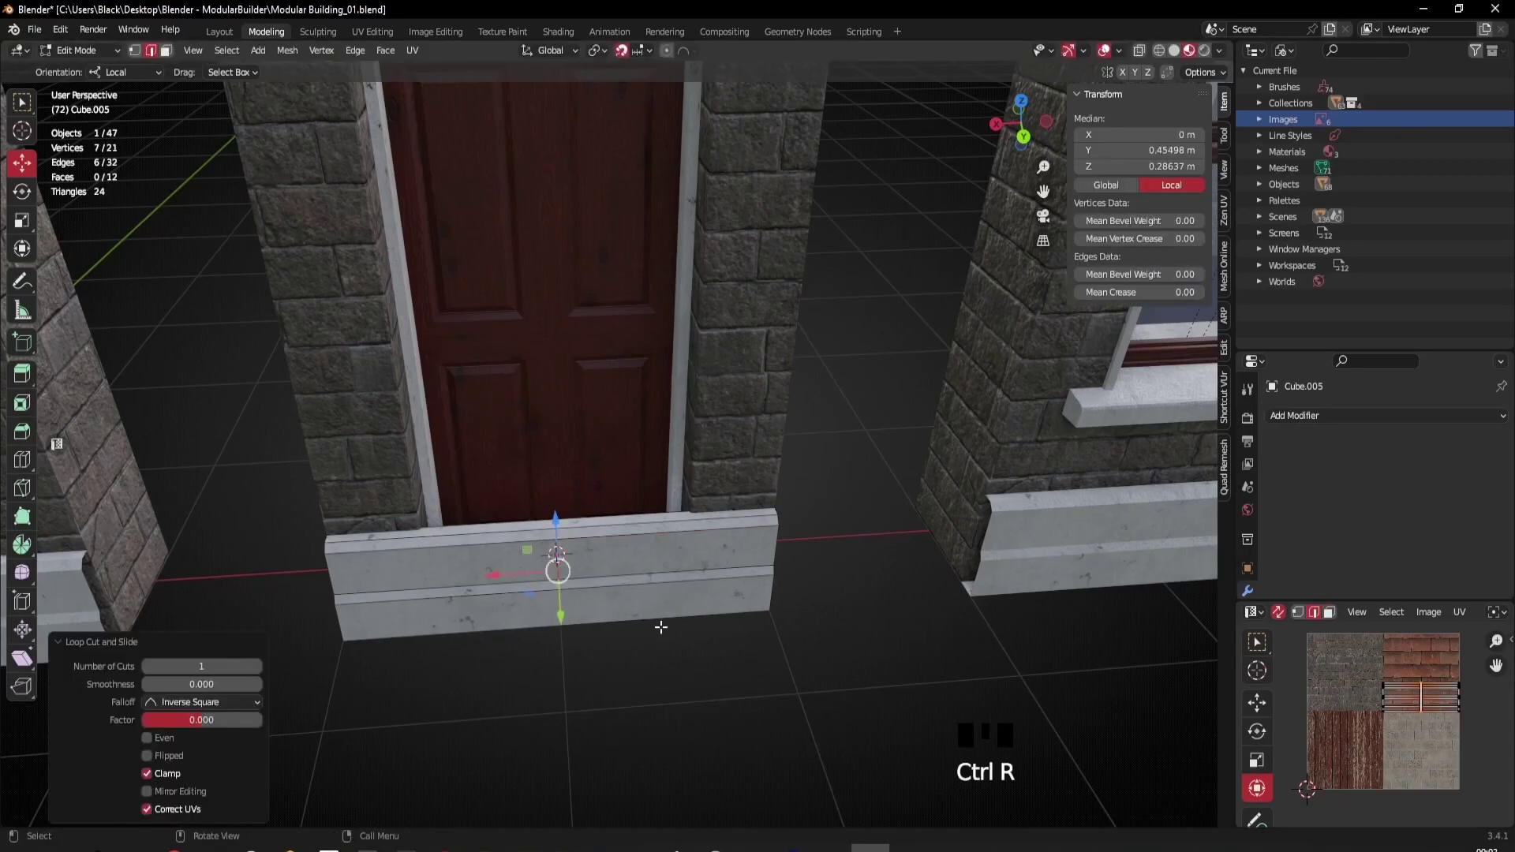
{"action": "left_click", "coordinate": [166, 51]}
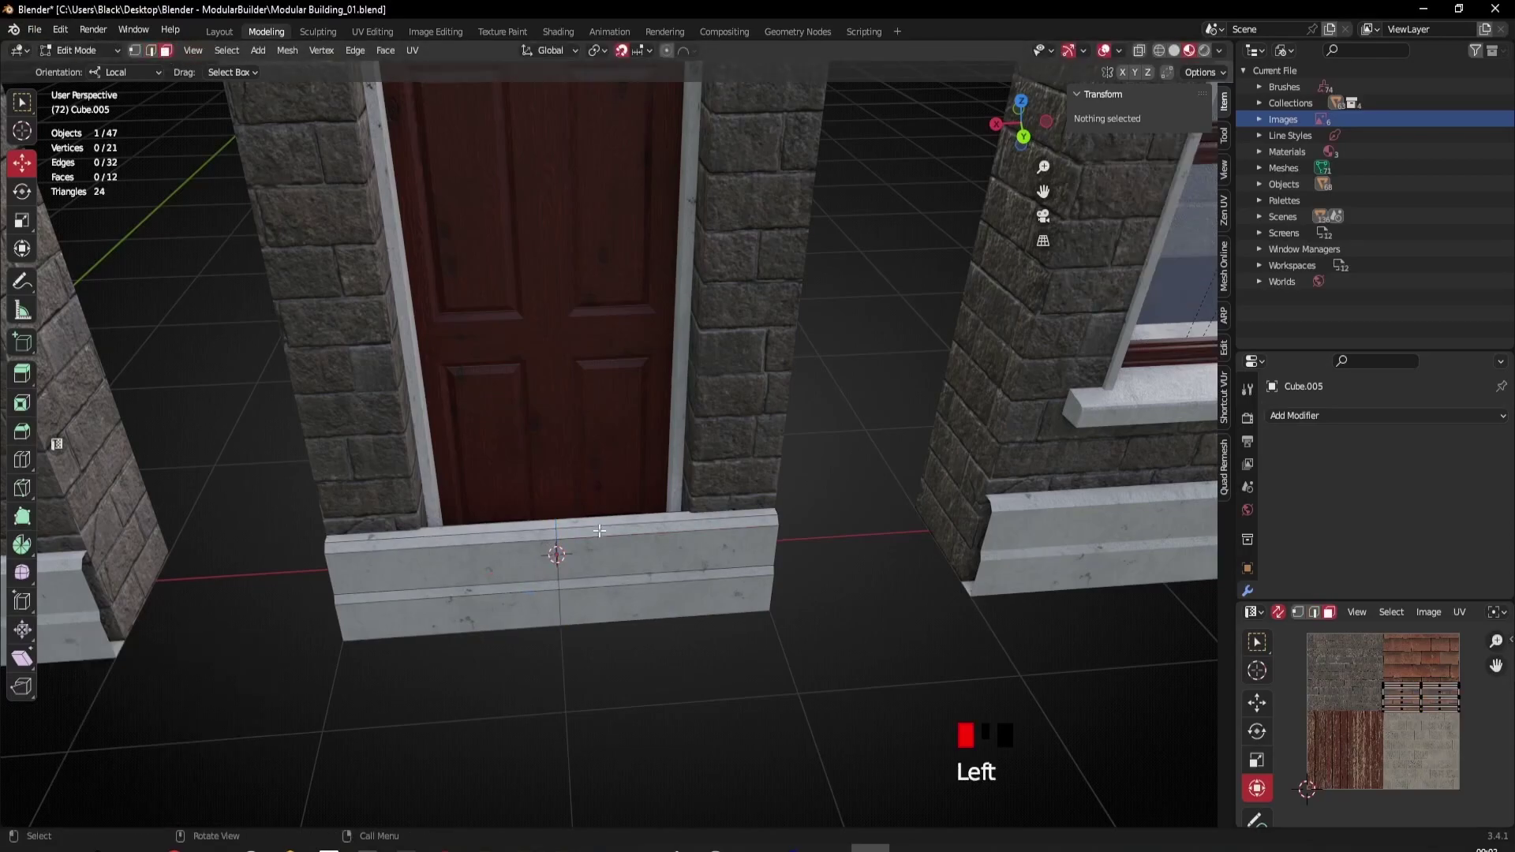
{"action": "left_click", "coordinate": [626, 543], "text": "alt"}
{"action": "key", "text": "p"}
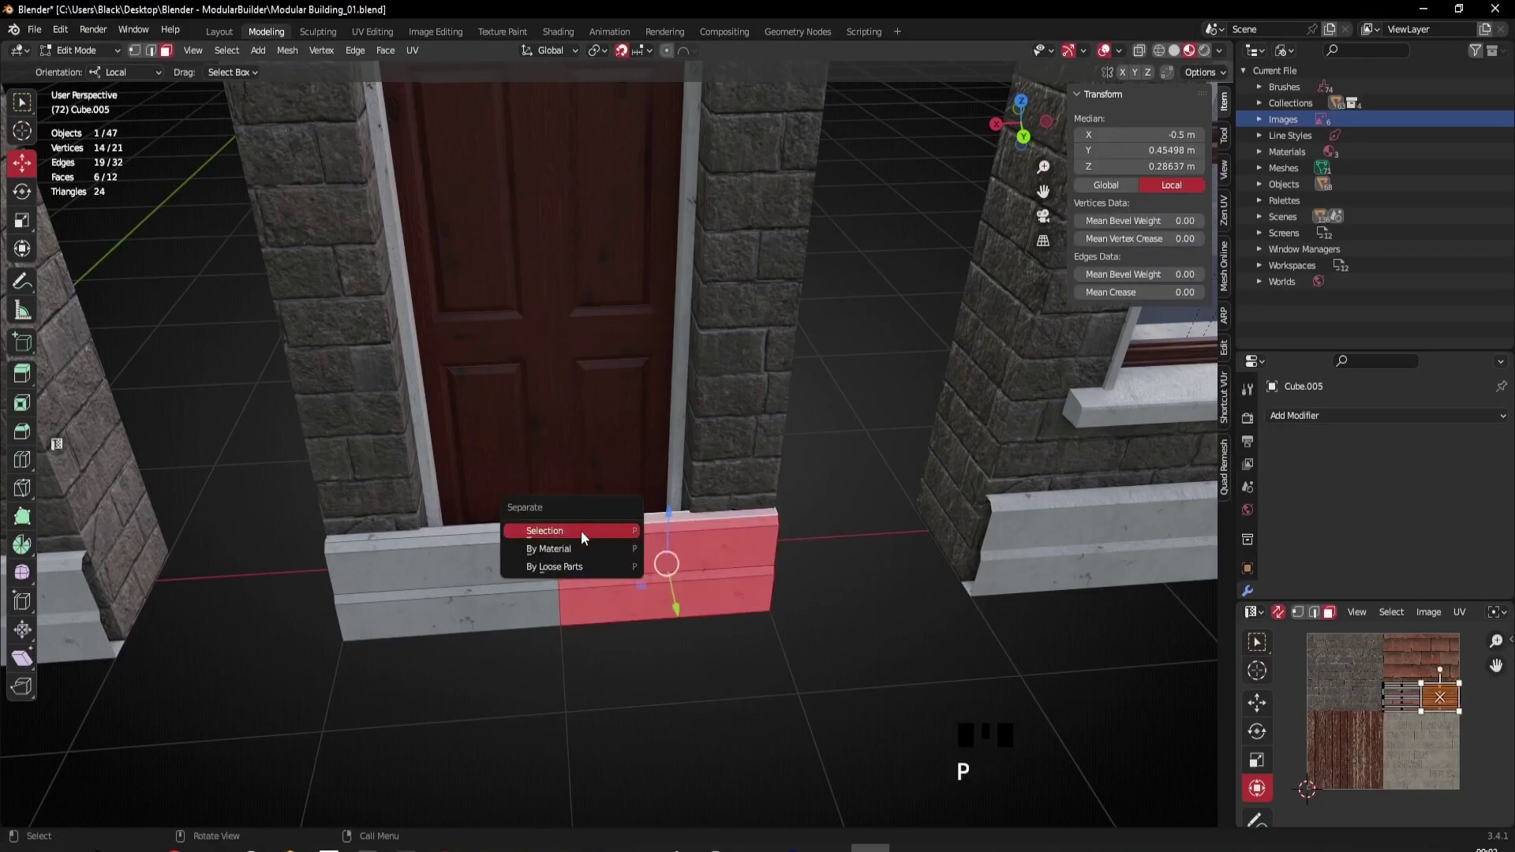
{"action": "left_click", "coordinate": [544, 530]}
Step: Rotate the separated trim half 90° about the Z axis in Object Mode
{"action": "middle_click_drag", "start_coordinate": [581, 530], "coordinate": [457, 505]}
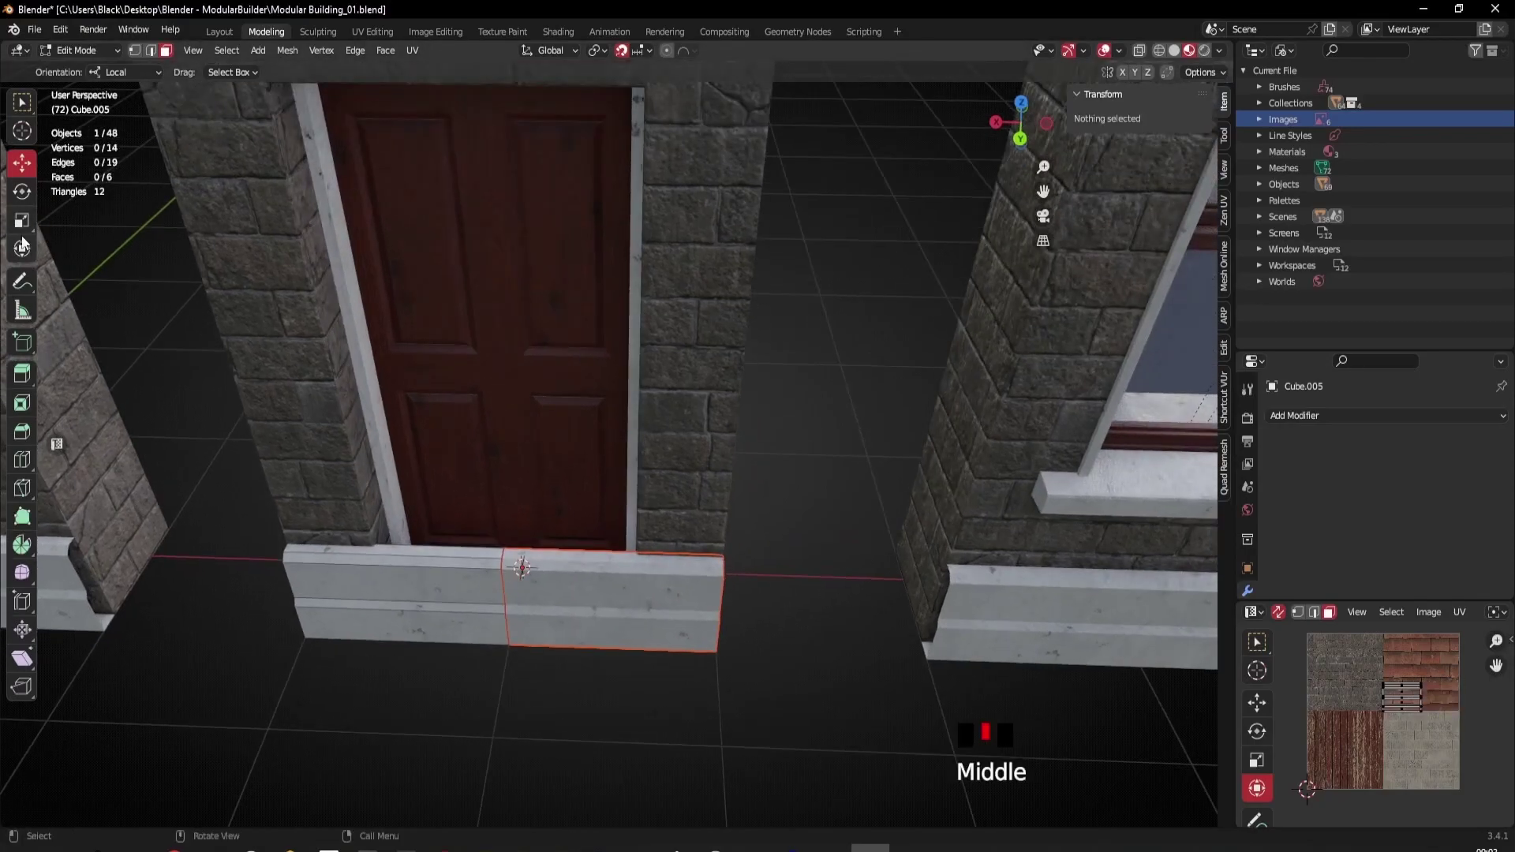
{"action": "left_click", "coordinate": [22, 192]}
{"action": "left_click", "coordinate": [594, 622]}
{"action": "scroll", "coordinate": [552, 609], "scroll_direction": "down", "scroll_amount": 1}
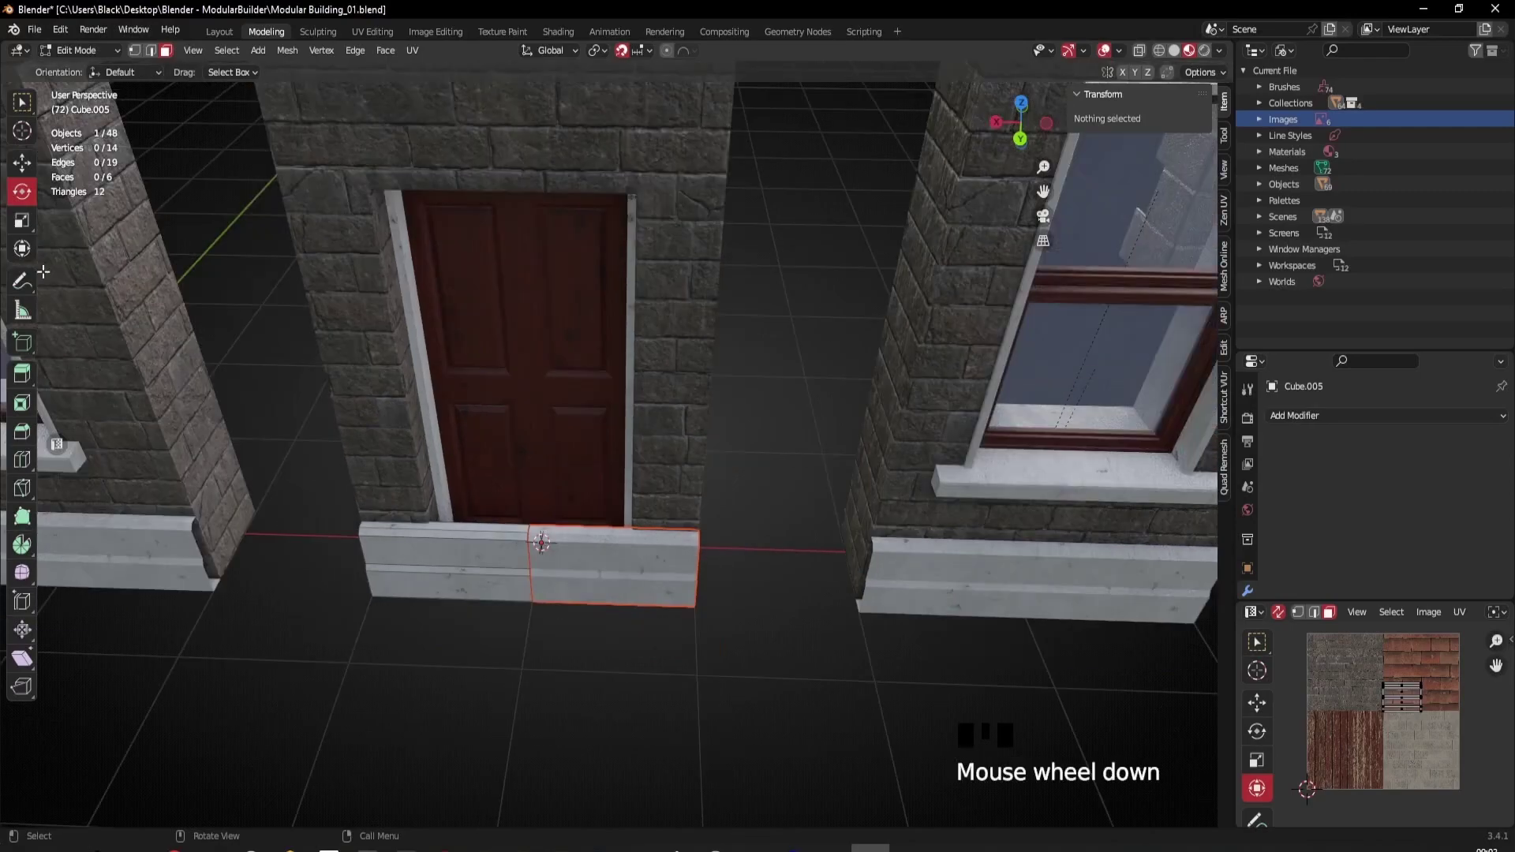
{"action": "left_click", "coordinate": [30, 247]}
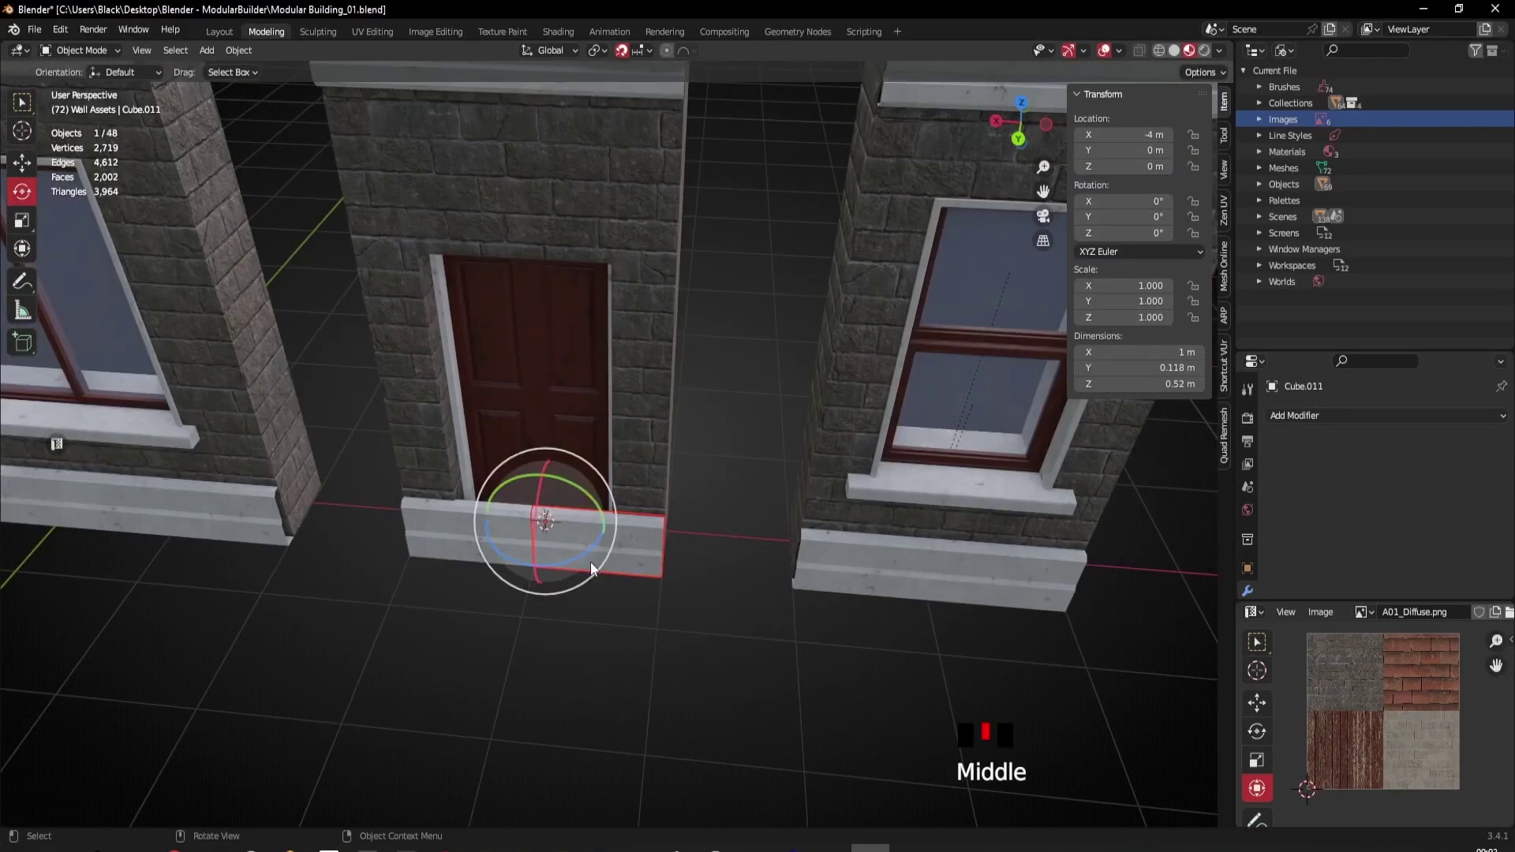
{"action": "middle_click_drag", "start_coordinate": [590, 562], "coordinate": [545, 595]}
{"action": "scroll", "coordinate": [538, 600], "scroll_direction": "up", "scroll_amount": 2}
{"action": "left_click_drag", "start_coordinate": [537, 600], "coordinate": [555, 554]}
{"action": "key", "text": "ctrl+z"}
{"action": "left_click_drag", "start_coordinate": [524, 608], "coordinate": [560, 544]}
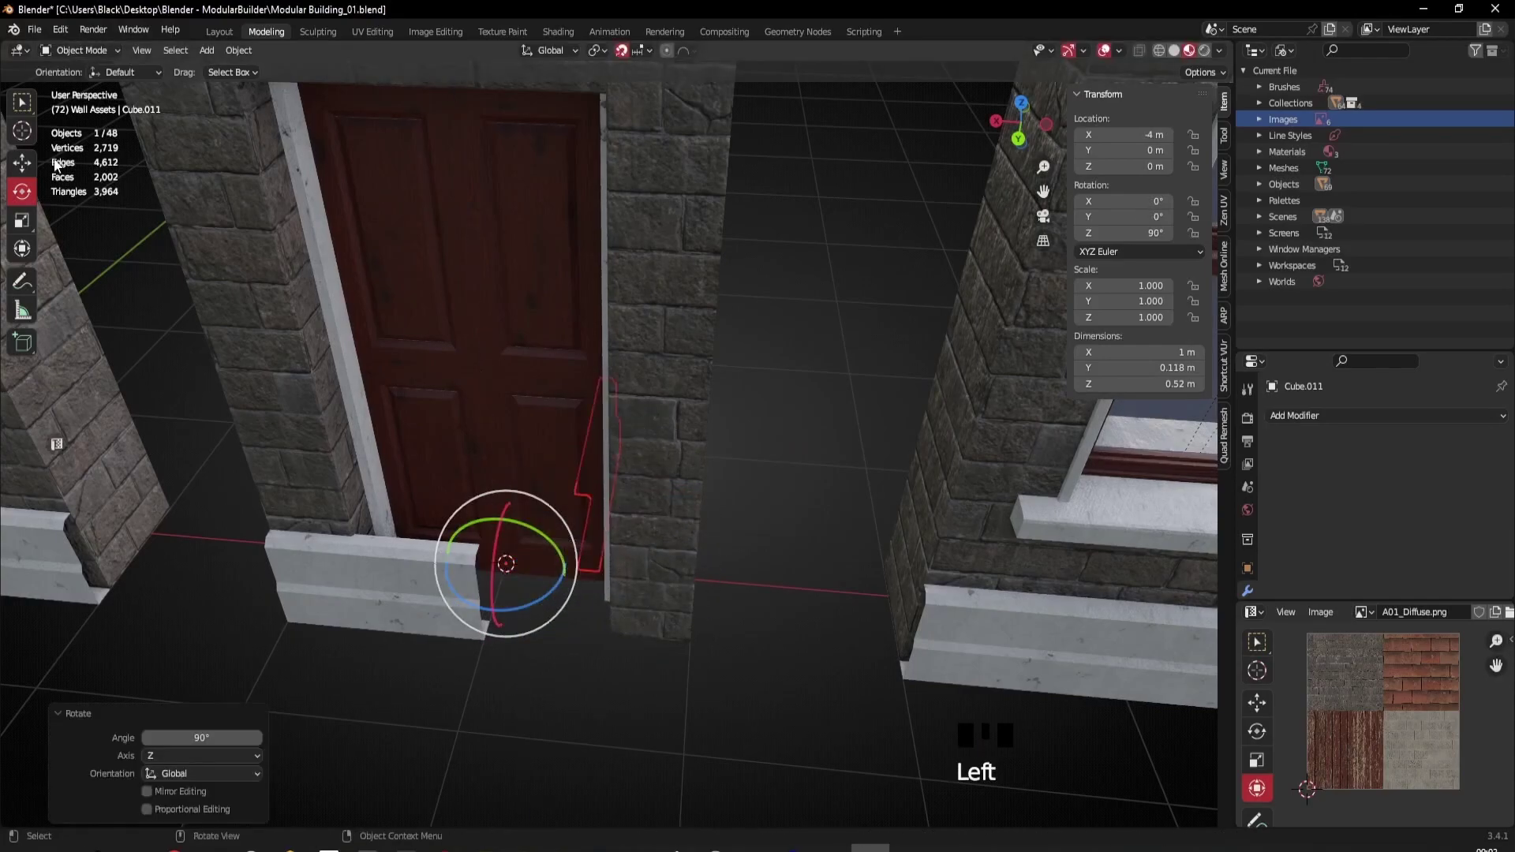
Step: Try moving the unrotated trim half 1 m along X against the neighbouring wall's trim, and undo the move
{"action": "left_click", "coordinate": [23, 164]}
{"action": "middle_click_drag", "start_coordinate": [447, 588], "coordinate": [780, 482]}
{"action": "scroll", "coordinate": [690, 538], "scroll_direction": "up", "scroll_amount": 2}
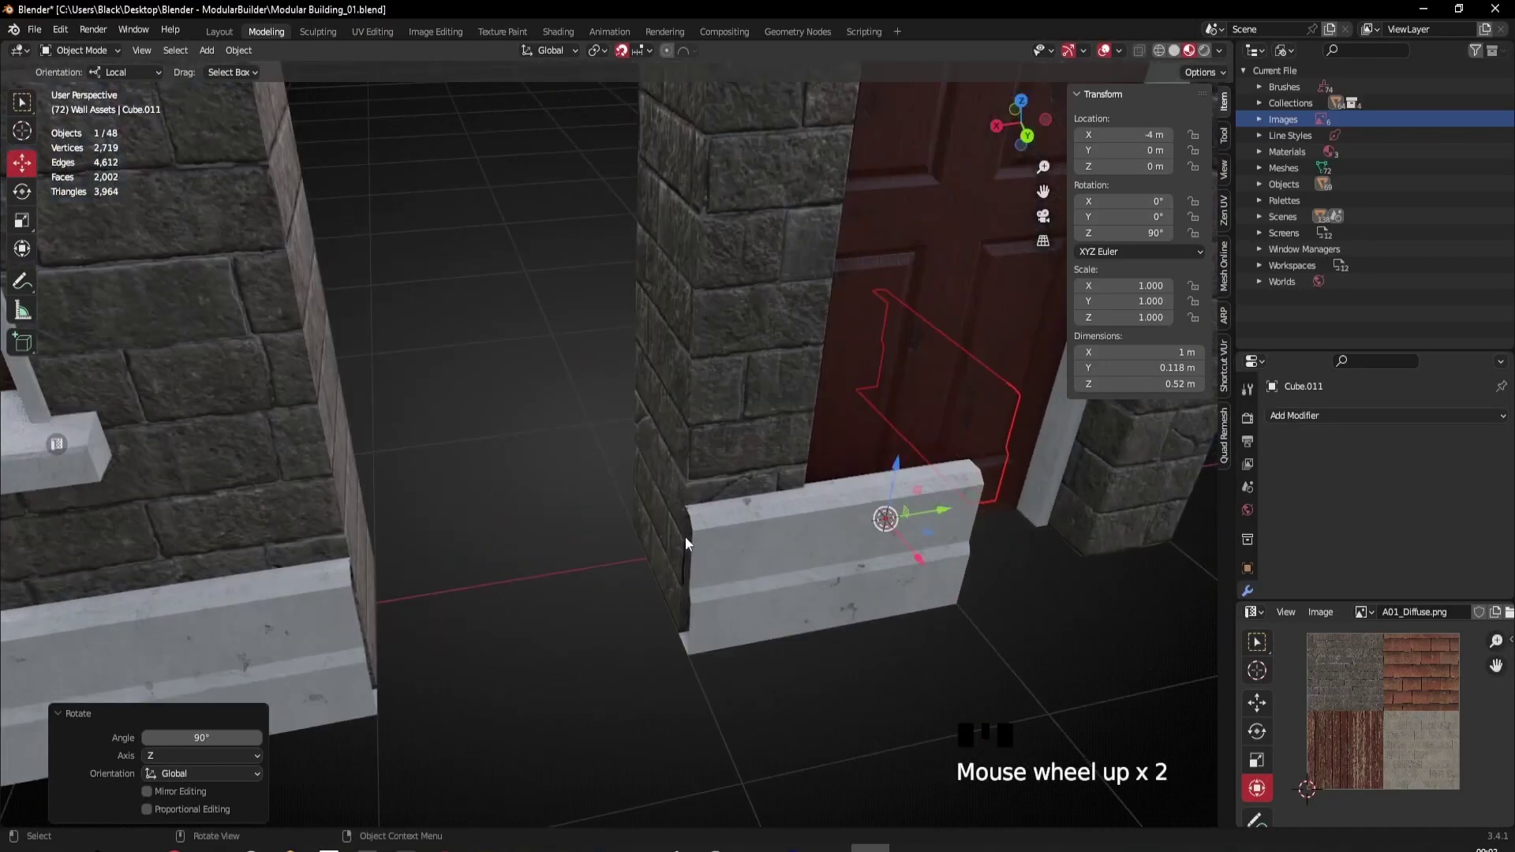
{"action": "middle_click_drag", "start_coordinate": [689, 539], "coordinate": [633, 452]}
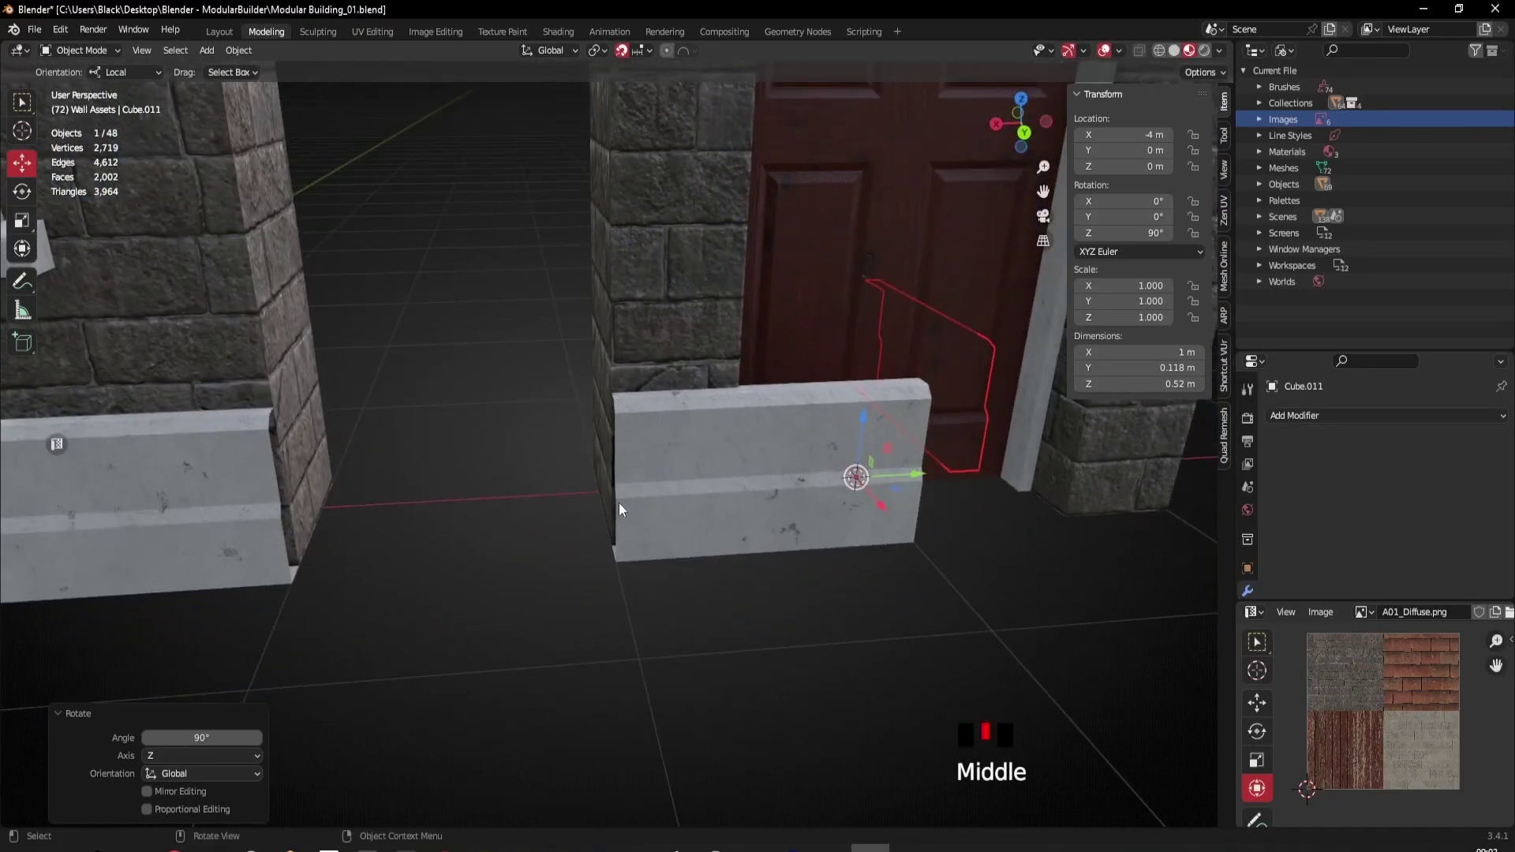
{"action": "scroll", "coordinate": [657, 544], "scroll_direction": "down", "scroll_amount": 2}
{"action": "scroll", "coordinate": [615, 420], "scroll_direction": "up", "scroll_amount": 2}
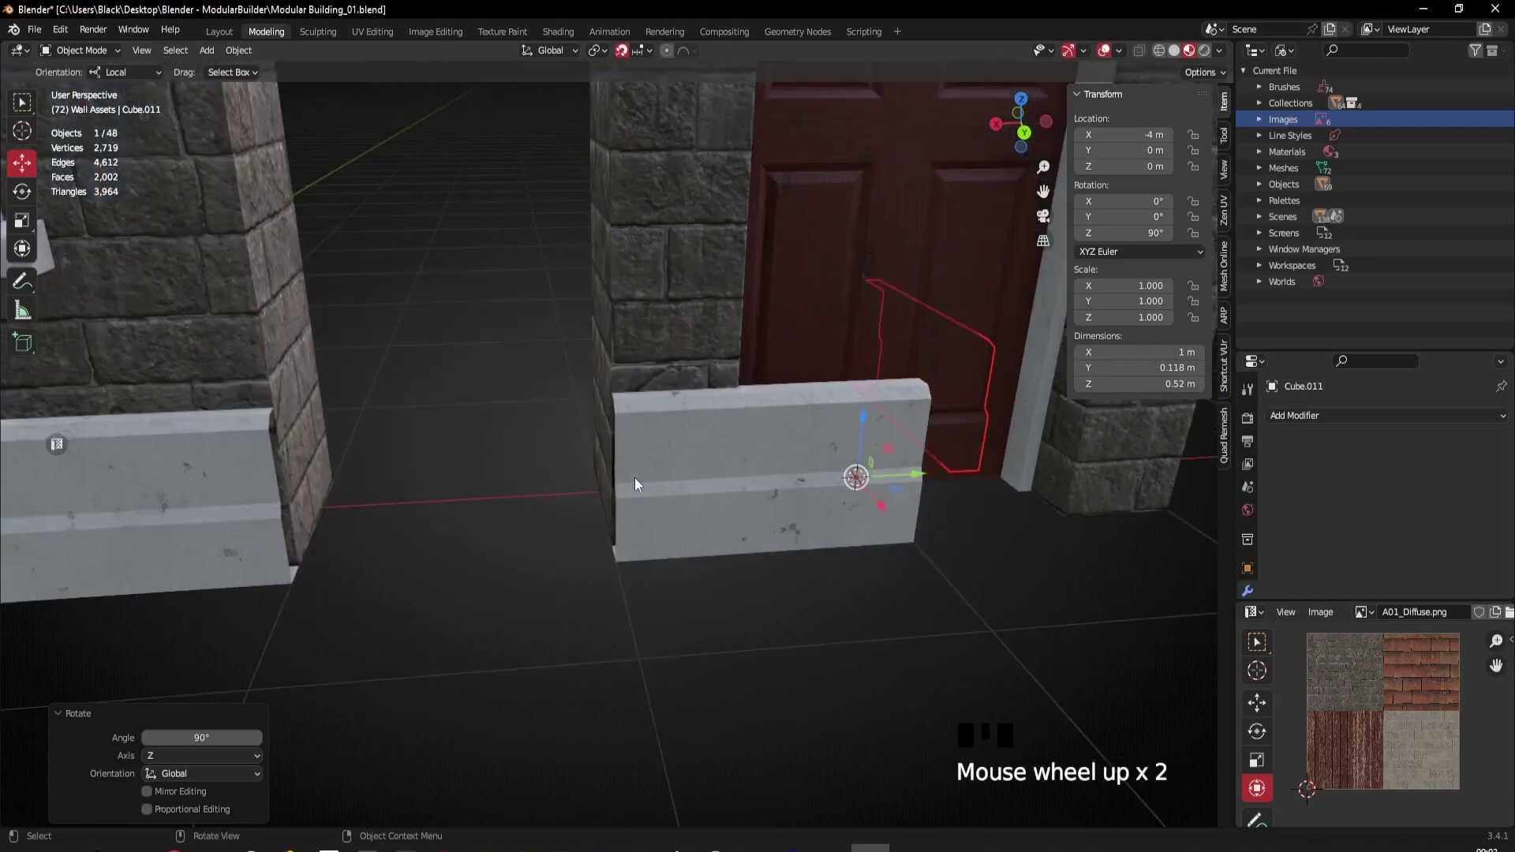
{"action": "left_click", "coordinate": [639, 479]}
{"action": "left_click_drag", "start_coordinate": [807, 483], "coordinate": [338, 490]}
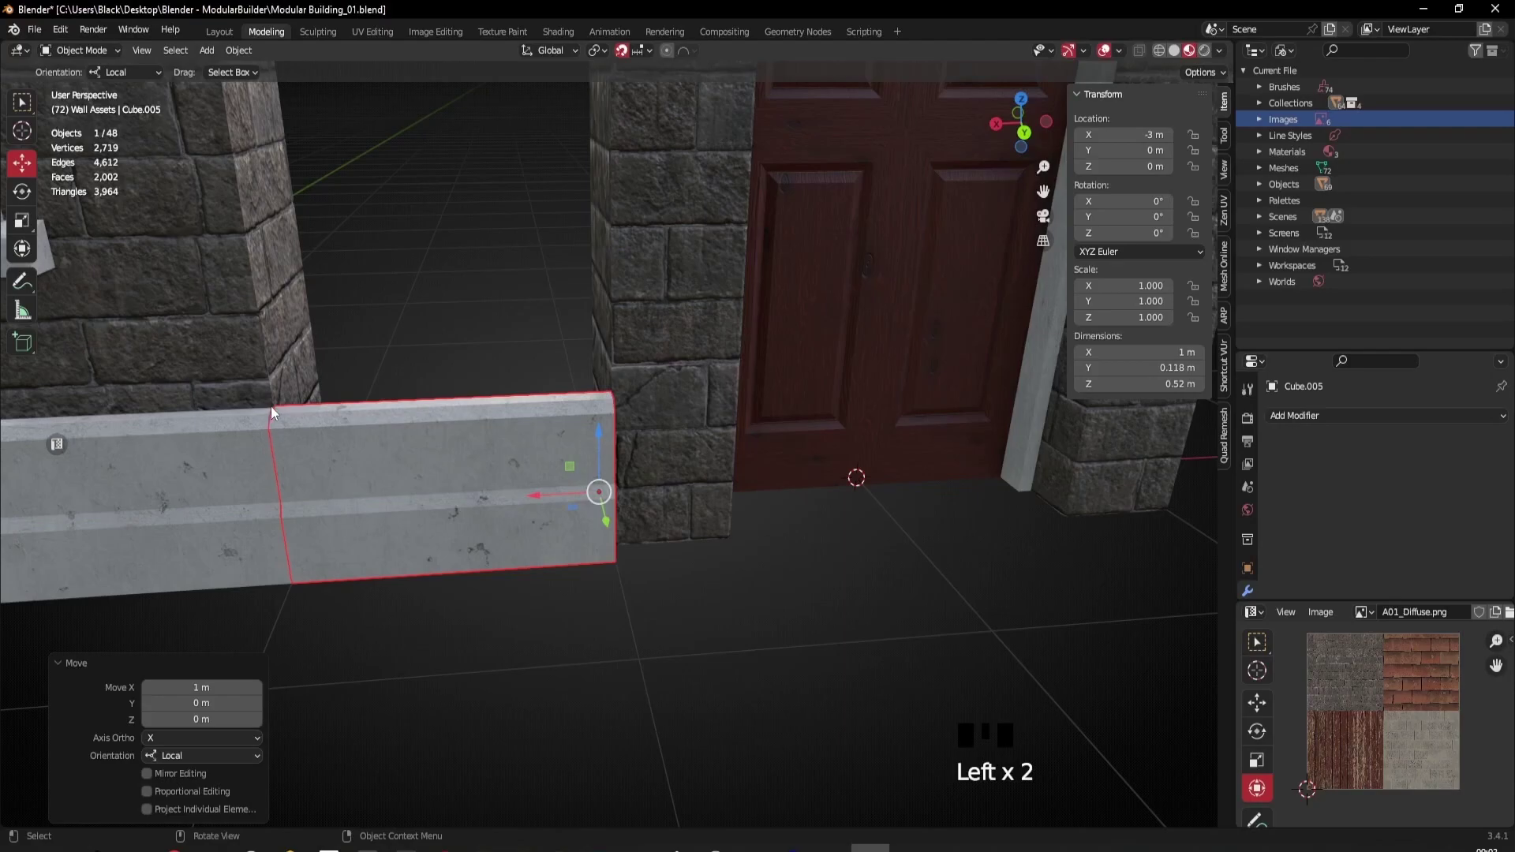
{"action": "key", "text": "ctrl+z"}
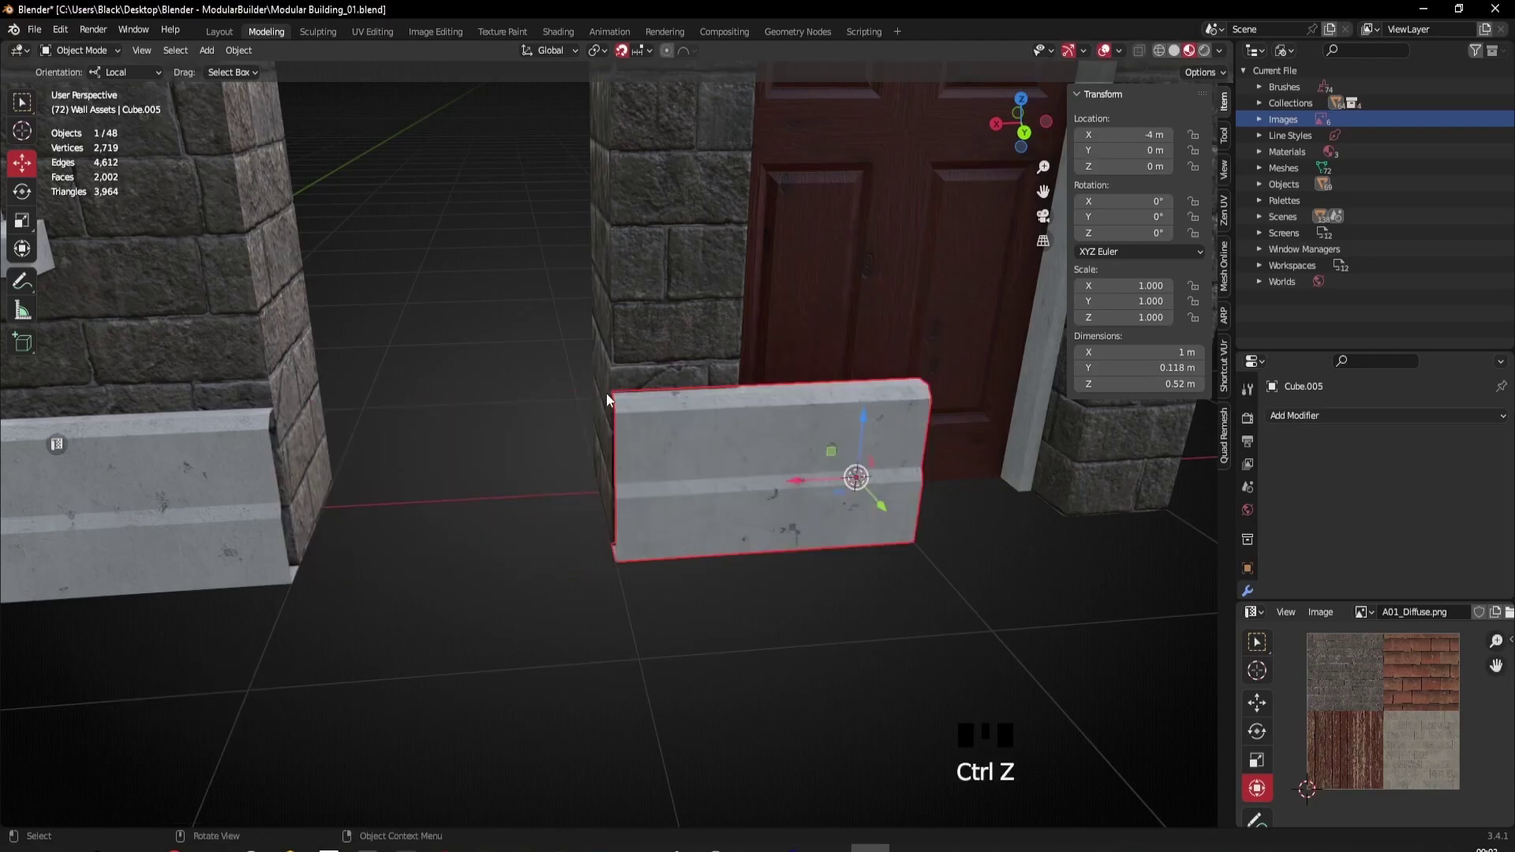
{"action": "middle_click_drag", "start_coordinate": [644, 562], "coordinate": [636, 428], "text": "shift"}
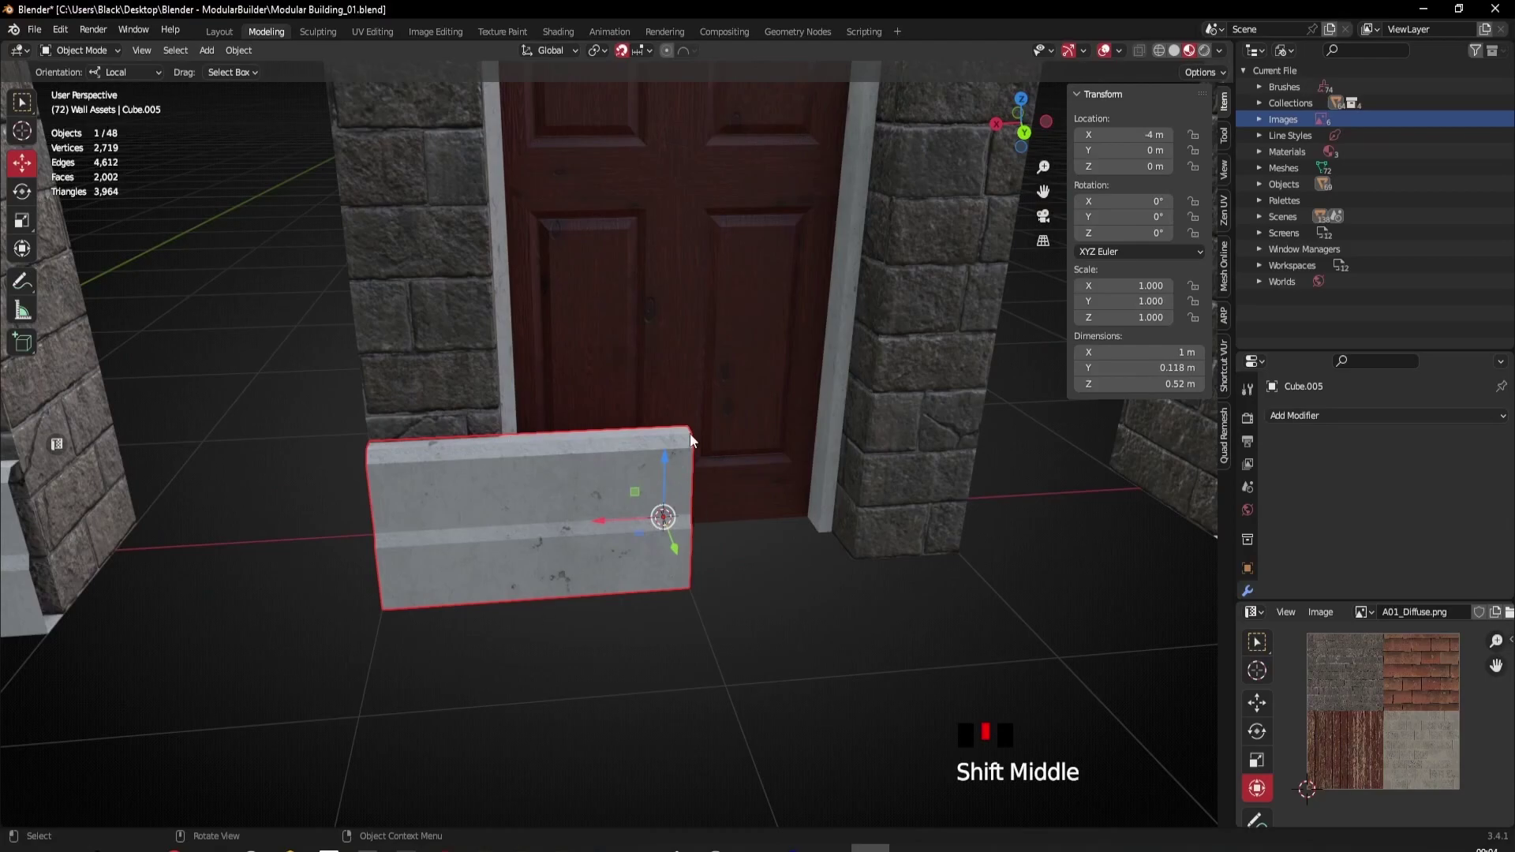
{"action": "middle_click_drag", "start_coordinate": [689, 581], "coordinate": [401, 461]}
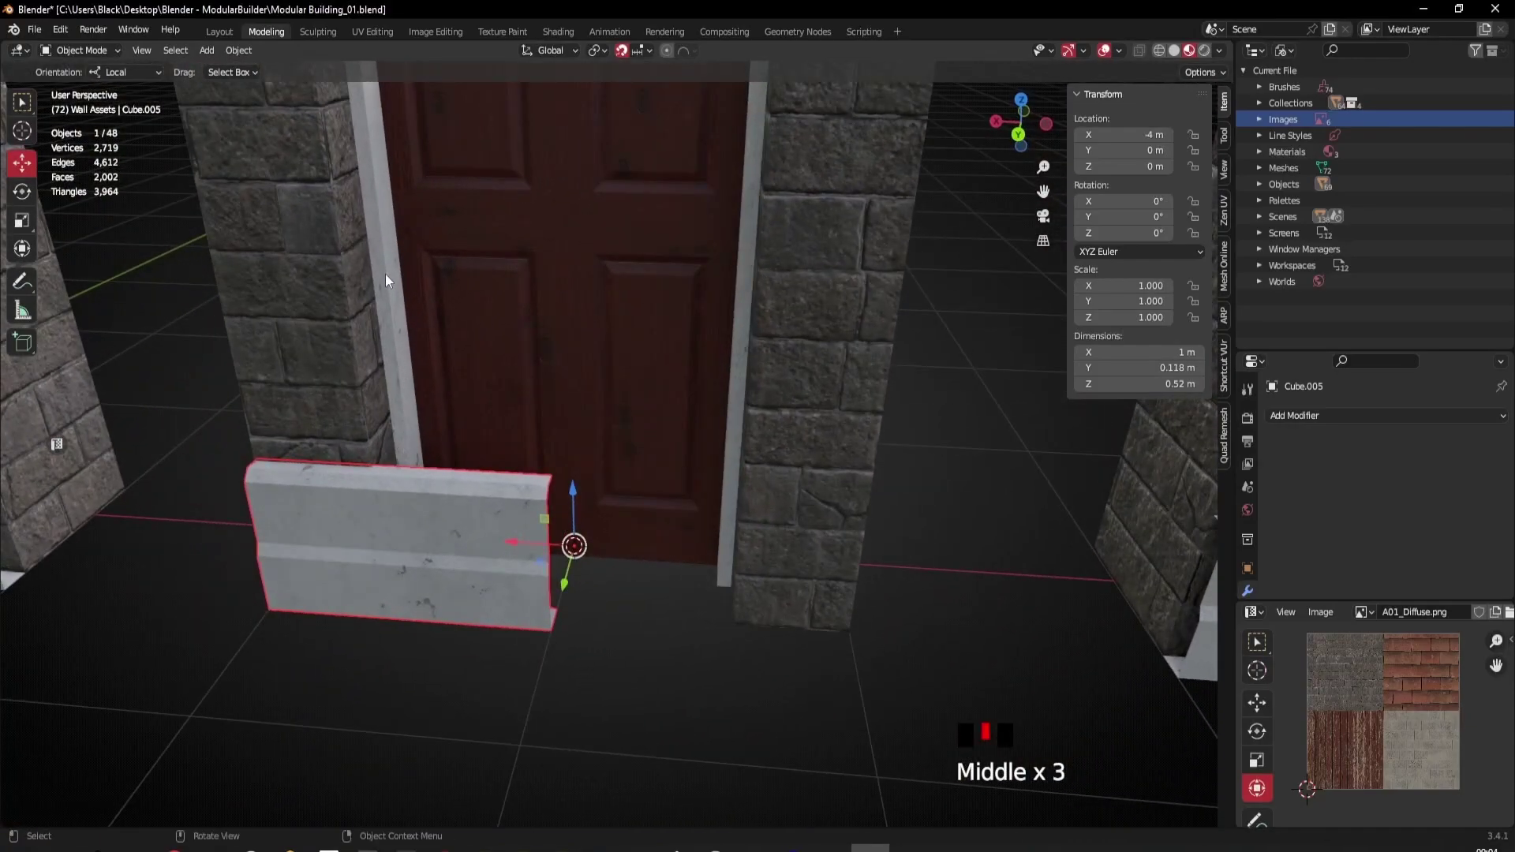
{"action": "scroll", "coordinate": [609, 582], "scroll_direction": "down", "scroll_amount": 2}
{"action": "middle_click_drag", "start_coordinate": [608, 582], "coordinate": [574, 585]}
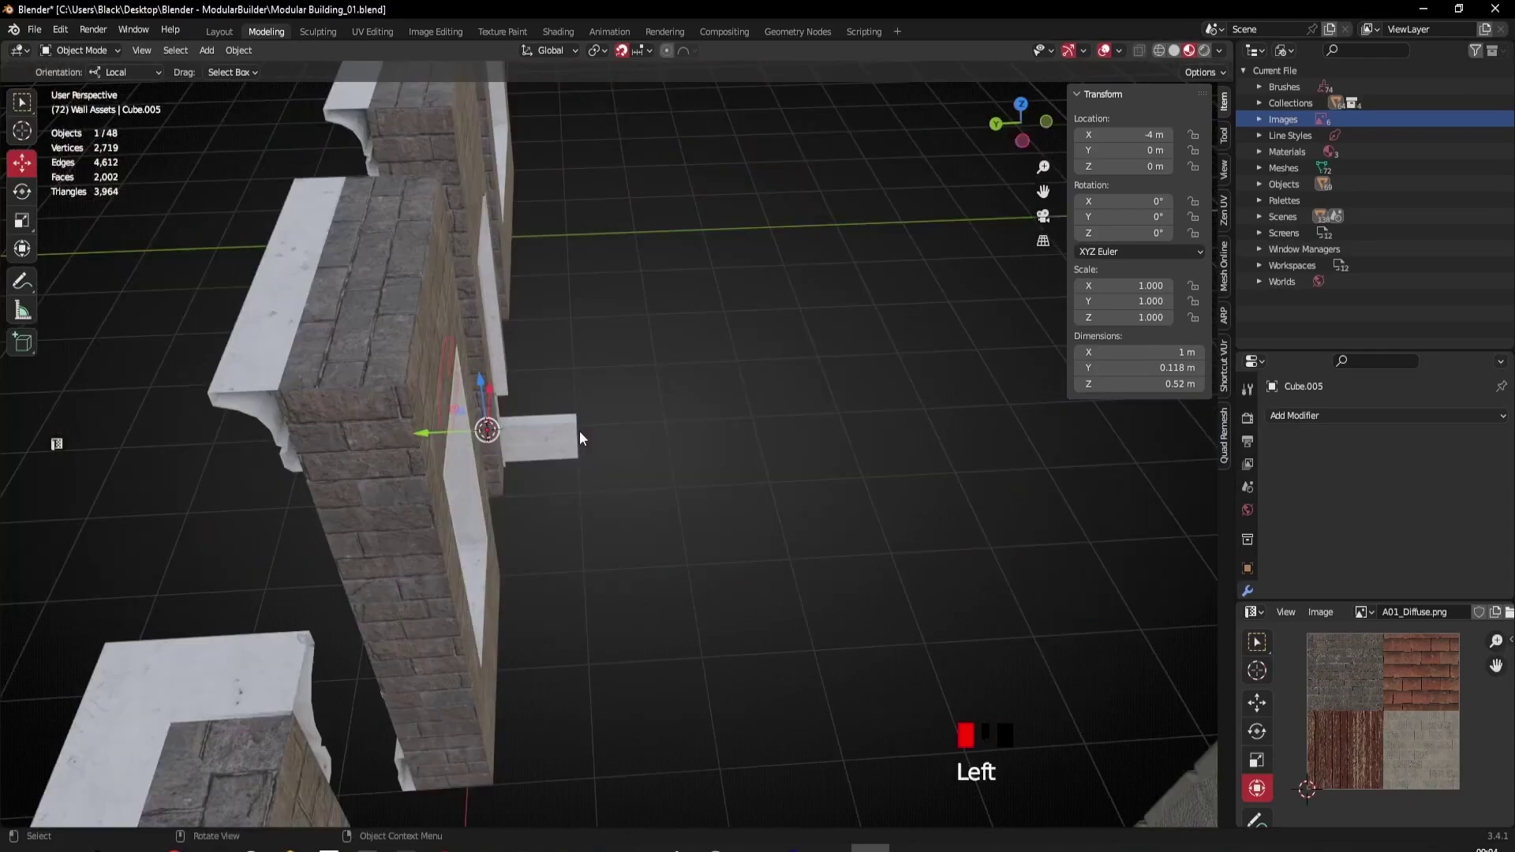
Step: In Edit Mode, shift the rotated trim half's whole mesh along X and Y so it lines the door opening's side and crosses the front trim
{"action": "left_click", "coordinate": [579, 431]}
{"action": "scroll", "coordinate": [548, 456], "scroll_direction": "up", "scroll_amount": 3}
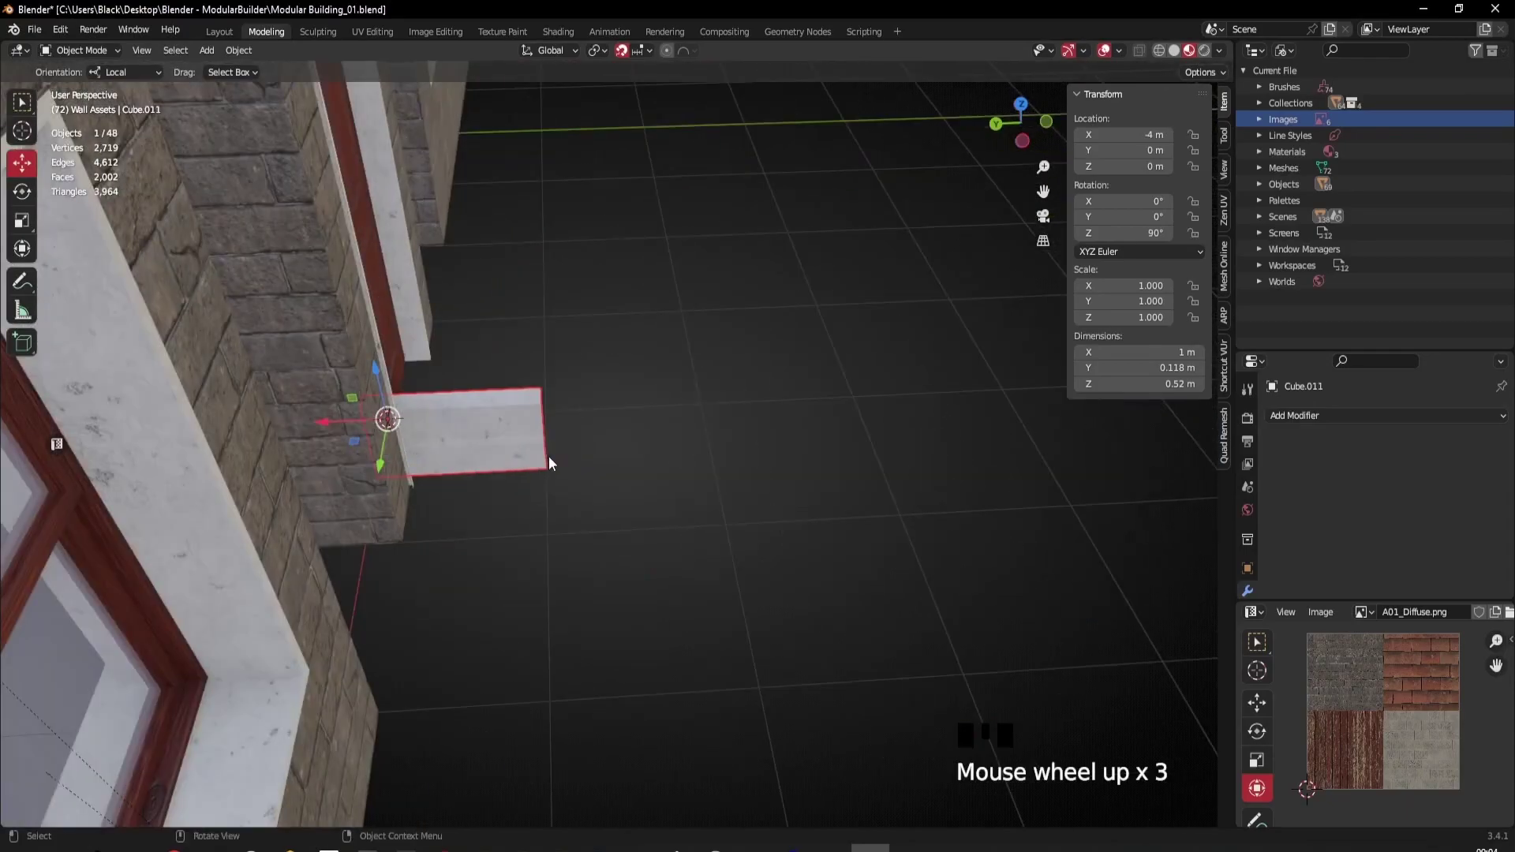
{"action": "key", "text": "Tab"}
{"action": "key", "text": "l"}
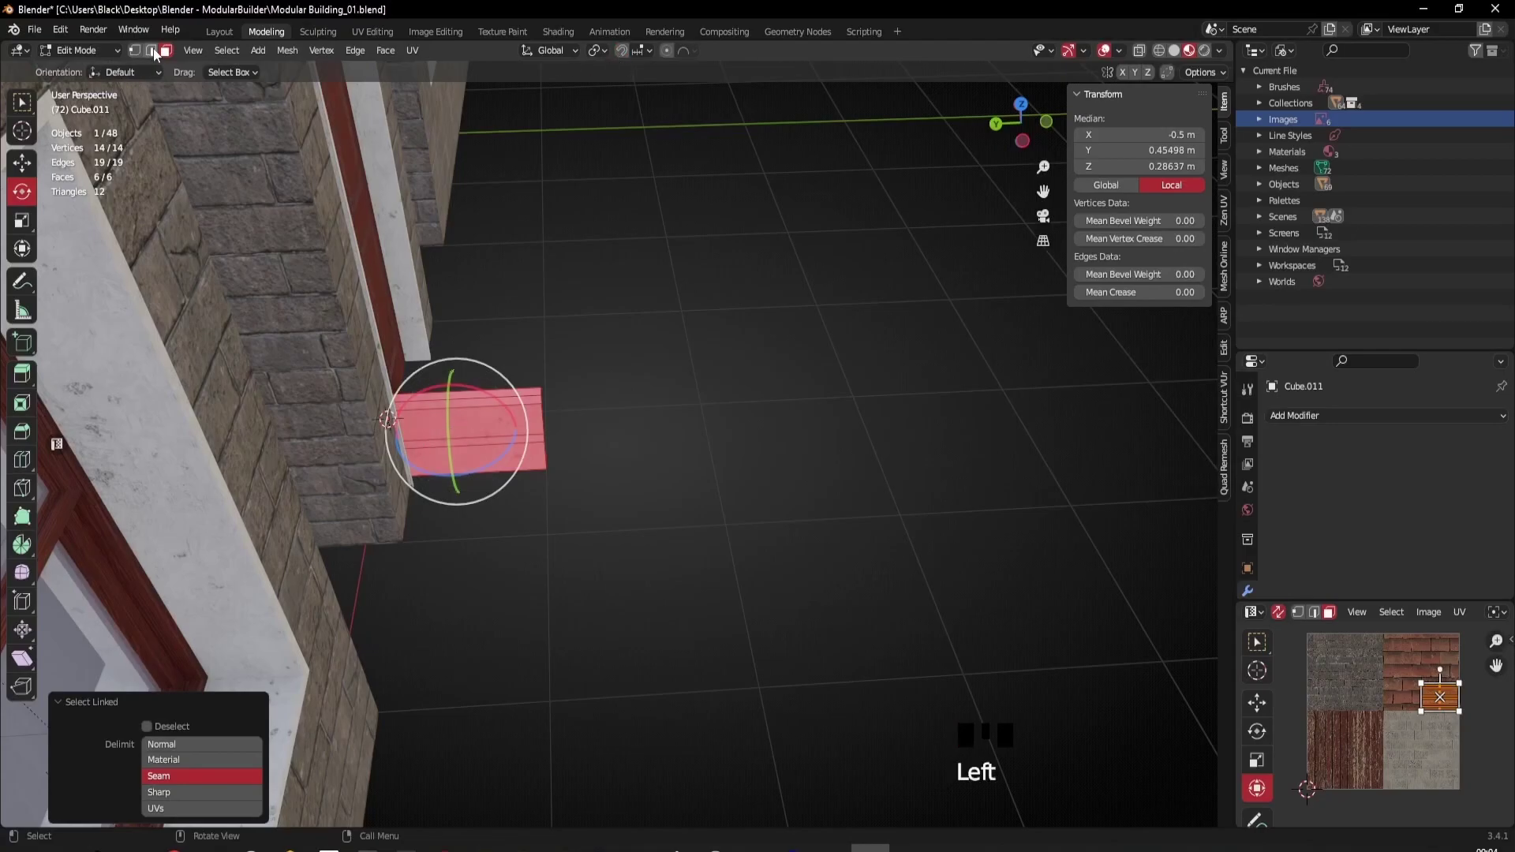
{"action": "left_click", "coordinate": [22, 163]}
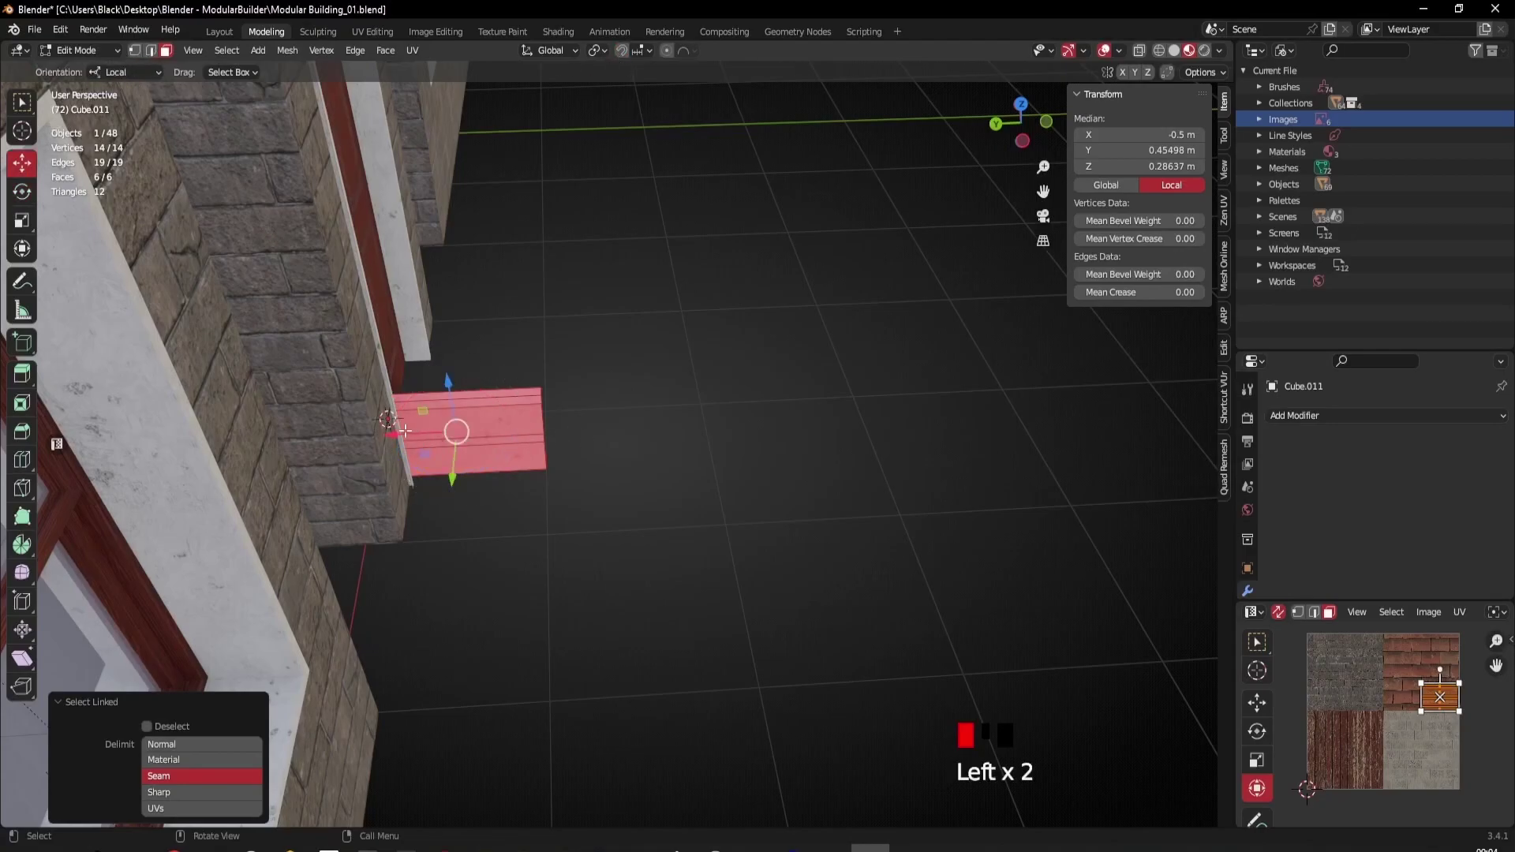
{"action": "left_click_drag", "start_coordinate": [373, 439], "coordinate": [253, 457]}
{"action": "middle_click_drag", "start_coordinate": [253, 457], "coordinate": [823, 524]}
{"action": "left_click_drag", "start_coordinate": [824, 525], "coordinate": [596, 509]}
{"action": "middle_click_drag", "start_coordinate": [596, 509], "coordinate": [577, 404]}
{"action": "scroll", "coordinate": [637, 665], "scroll_direction": "up", "scroll_amount": 3}
{"action": "left_click_drag", "start_coordinate": [578, 404], "coordinate": [390, 454]}
{"action": "middle_click_drag", "start_coordinate": [390, 455], "coordinate": [748, 592]}
{"action": "middle_click_drag", "start_coordinate": [366, 326], "coordinate": [522, 525]}
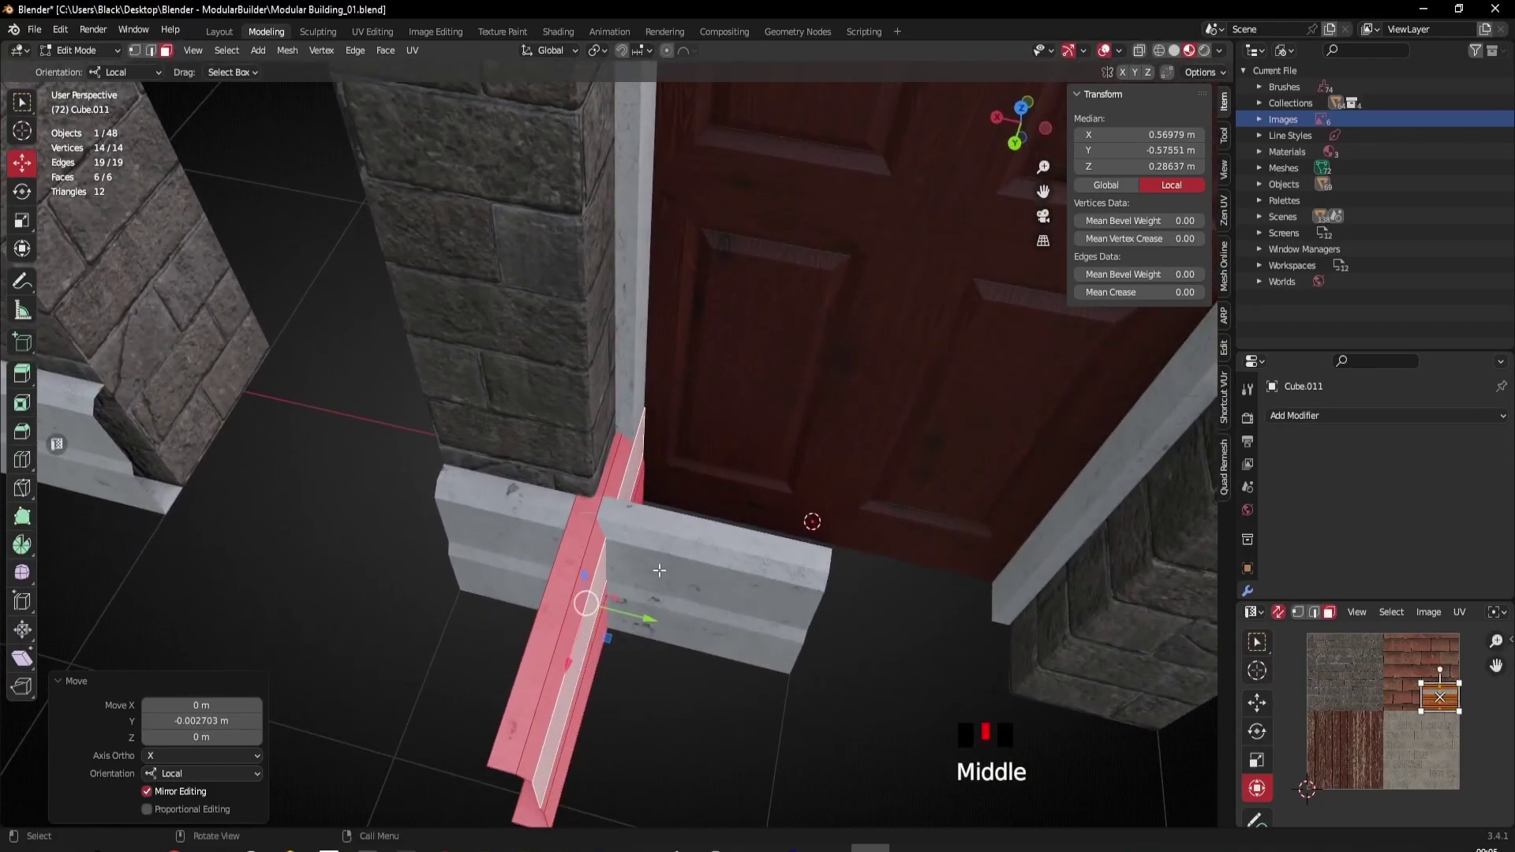
Step: Join the front trim half and the rotated trim half into one object in Object Mode
{"action": "key", "text": "Tab"}
{"action": "left_click", "coordinate": [599, 581]}
{"action": "left_click", "coordinate": [733, 732], "text": "shift"}
{"action": "left_click", "coordinate": [707, 637]}
{"action": "left_click", "coordinate": [547, 759], "text": "shift"}
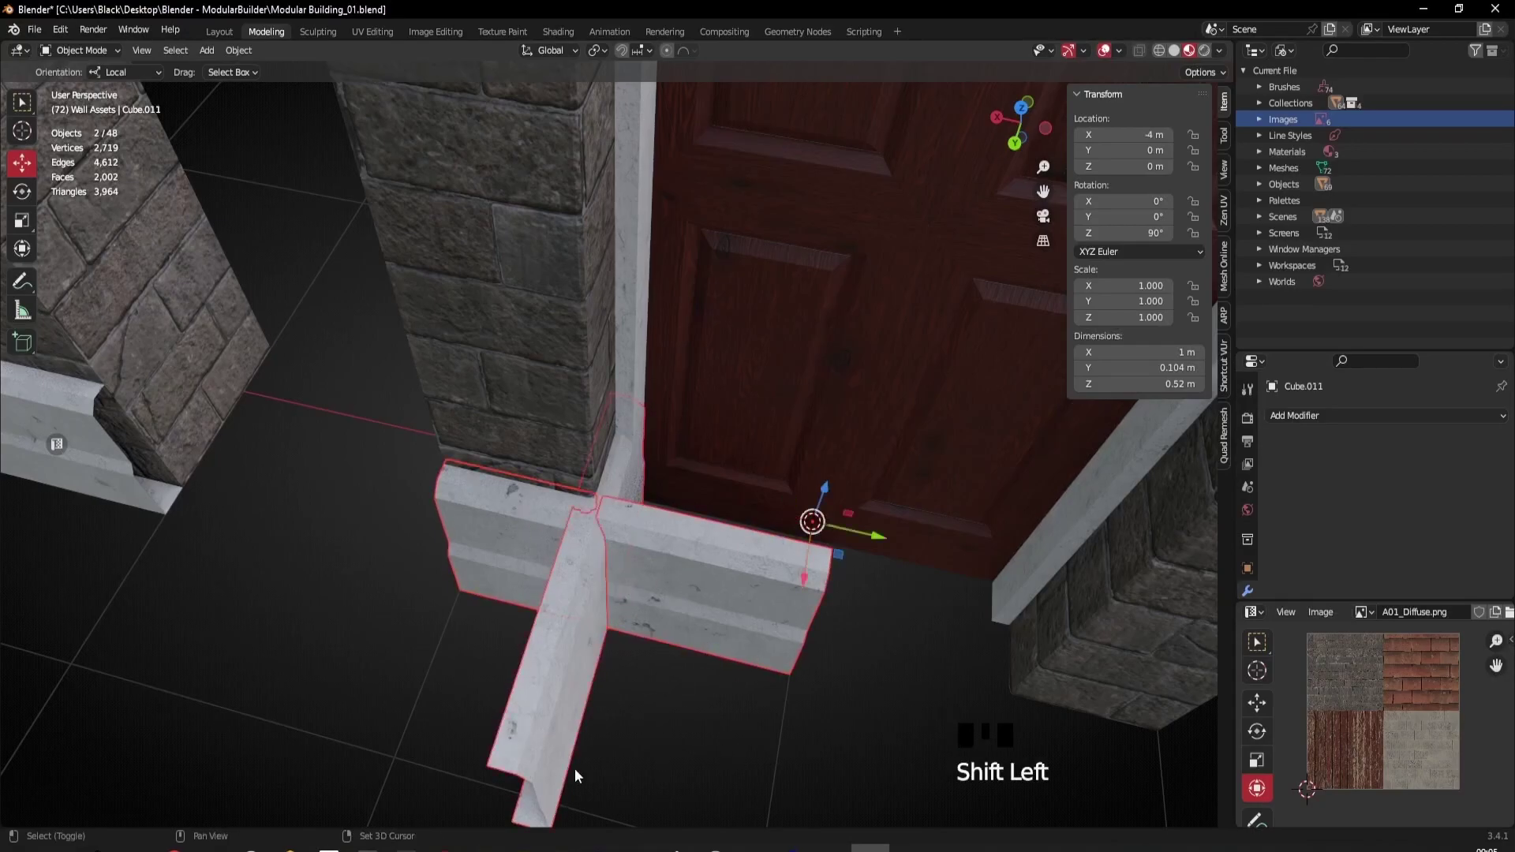
{"action": "key", "text": "ctrl+j"}
Step: Add a 2 m plane at the 3D cursor and rotate it -90° about Y and 45° about Z
{"action": "scroll", "coordinate": [565, 622], "scroll_direction": "down", "scroll_amount": 3}
{"action": "middle_click_drag", "start_coordinate": [565, 622], "coordinate": [709, 500]}
{"action": "scroll", "coordinate": [719, 490], "scroll_direction": "up", "scroll_amount": 1}
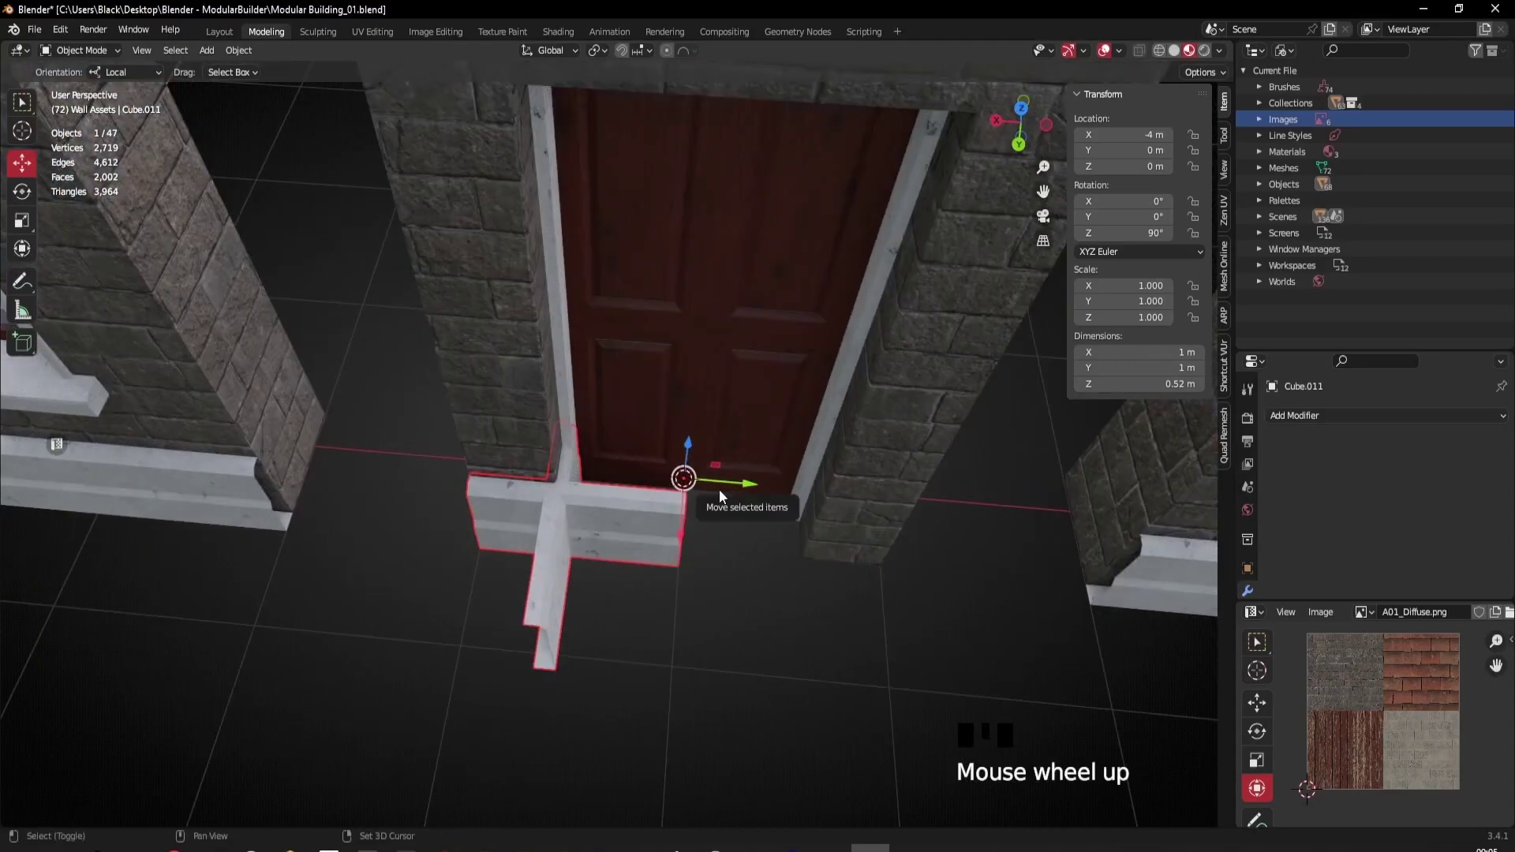
{"action": "key", "text": "shift+a"}
{"action": "mouse_move", "coordinate": [672, 483]}
{"action": "left_click", "coordinate": [808, 494]}
{"action": "middle_click_drag", "start_coordinate": [670, 467], "coordinate": [647, 449]}
{"action": "left_click", "coordinate": [23, 190]}
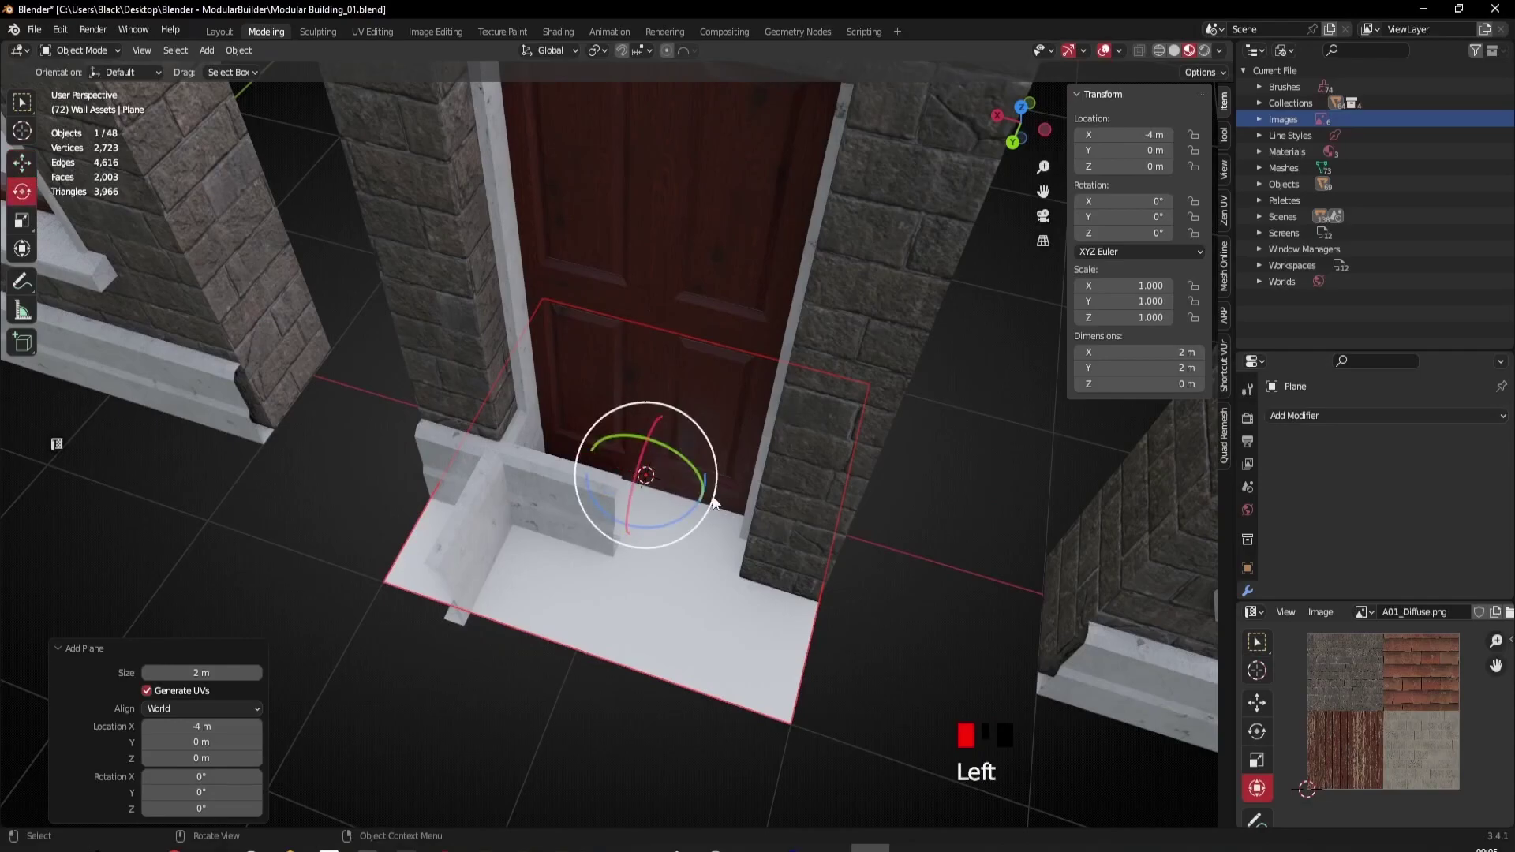
{"action": "left_click_drag", "start_coordinate": [671, 451], "coordinate": [722, 512]}
{"action": "double_click", "coordinate": [21, 161]}
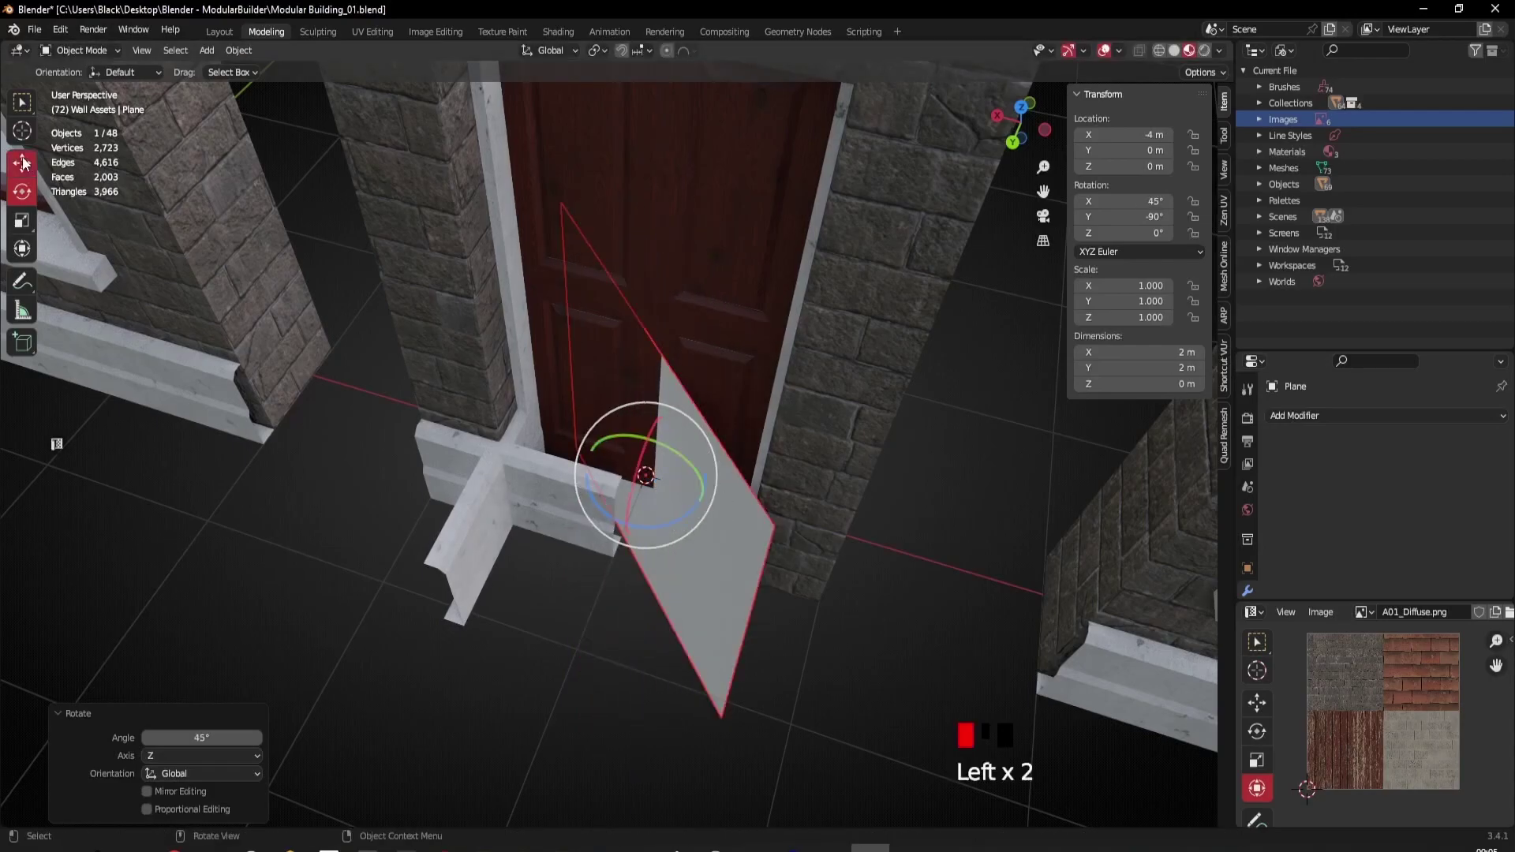
Step: Isolate the joined trim and the diagonal plane in local view and show them in top orthographic view
{"action": "middle_click_drag", "start_coordinate": [615, 513], "coordinate": [632, 500]}
{"action": "left_click", "coordinate": [614, 505], "text": "shift"}
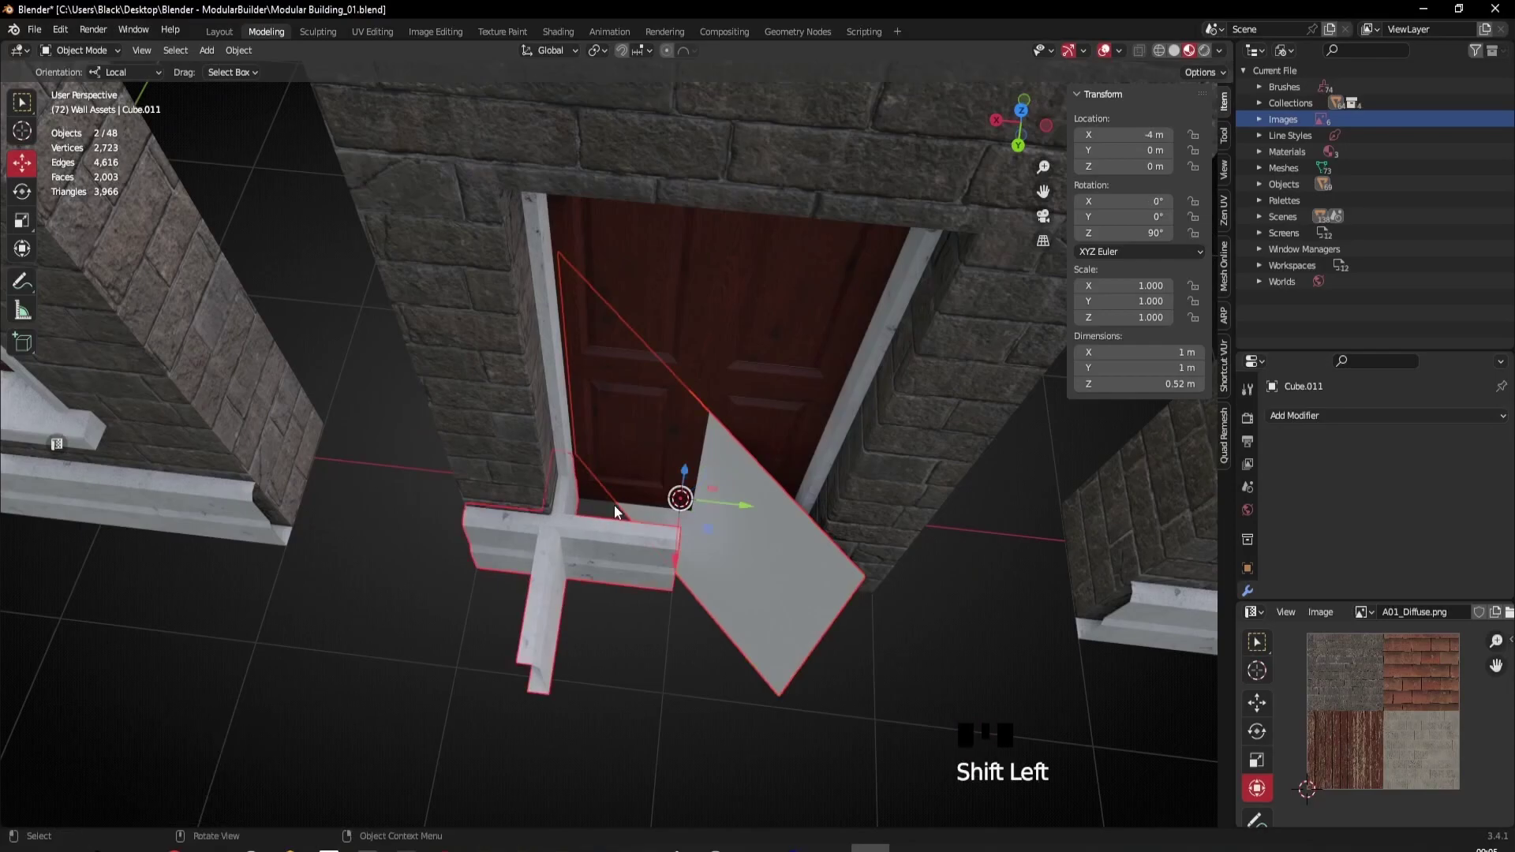
{"action": "key", "text": "KP_Divide"}
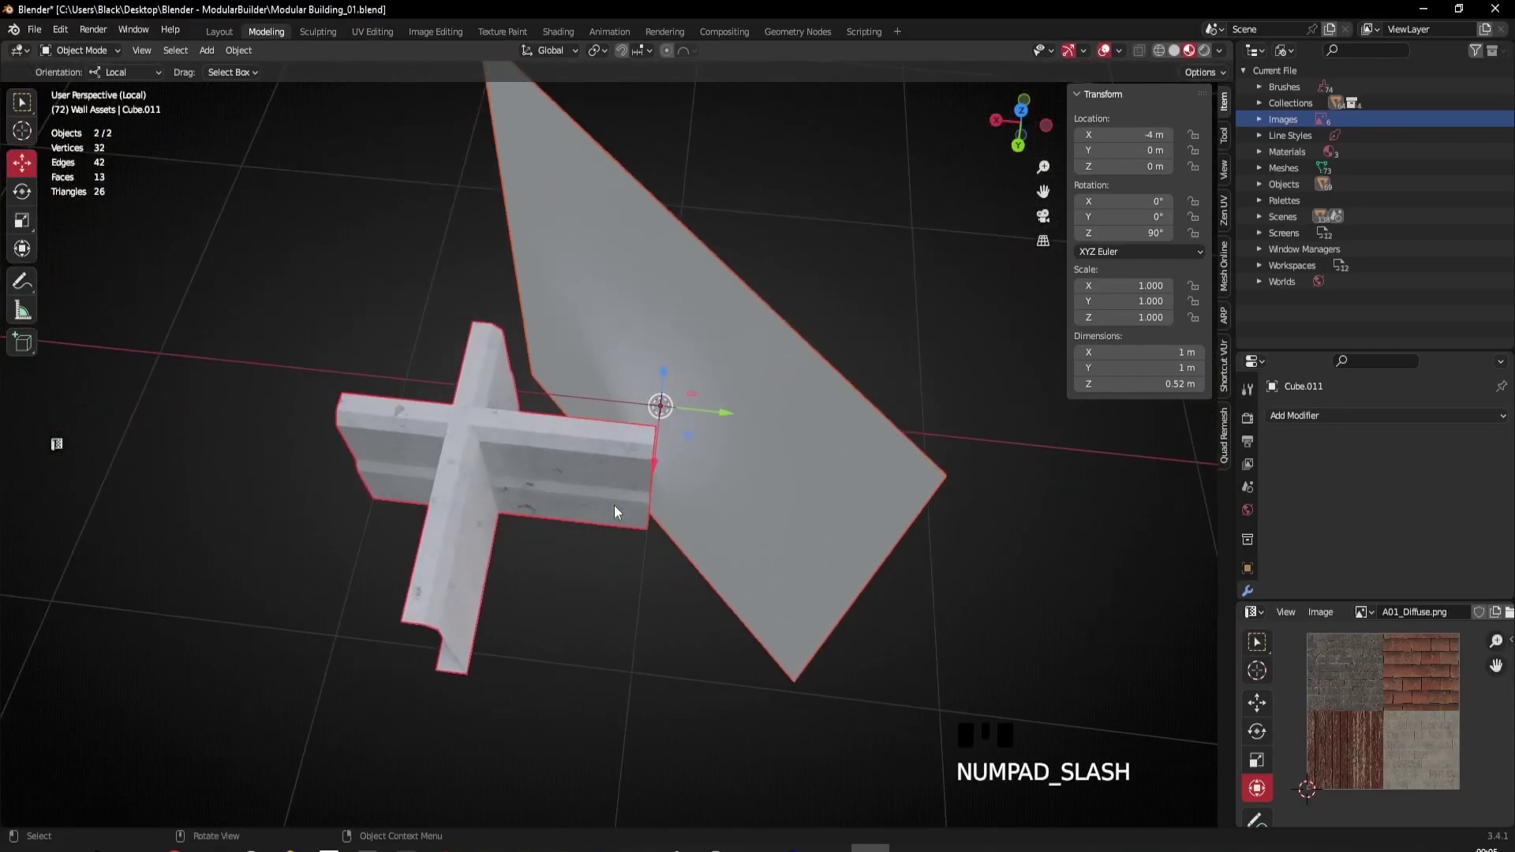
{"action": "left_click", "coordinate": [1021, 110]}
{"action": "scroll", "coordinate": [750, 284], "scroll_direction": "up", "scroll_amount": 2}
{"action": "middle_click_drag", "start_coordinate": [699, 320], "coordinate": [533, 300], "text": "shift"}
{"action": "scroll", "coordinate": [406, 596], "scroll_direction": "down", "scroll_amount": 2}
{"action": "left_click", "coordinate": [306, 648]}
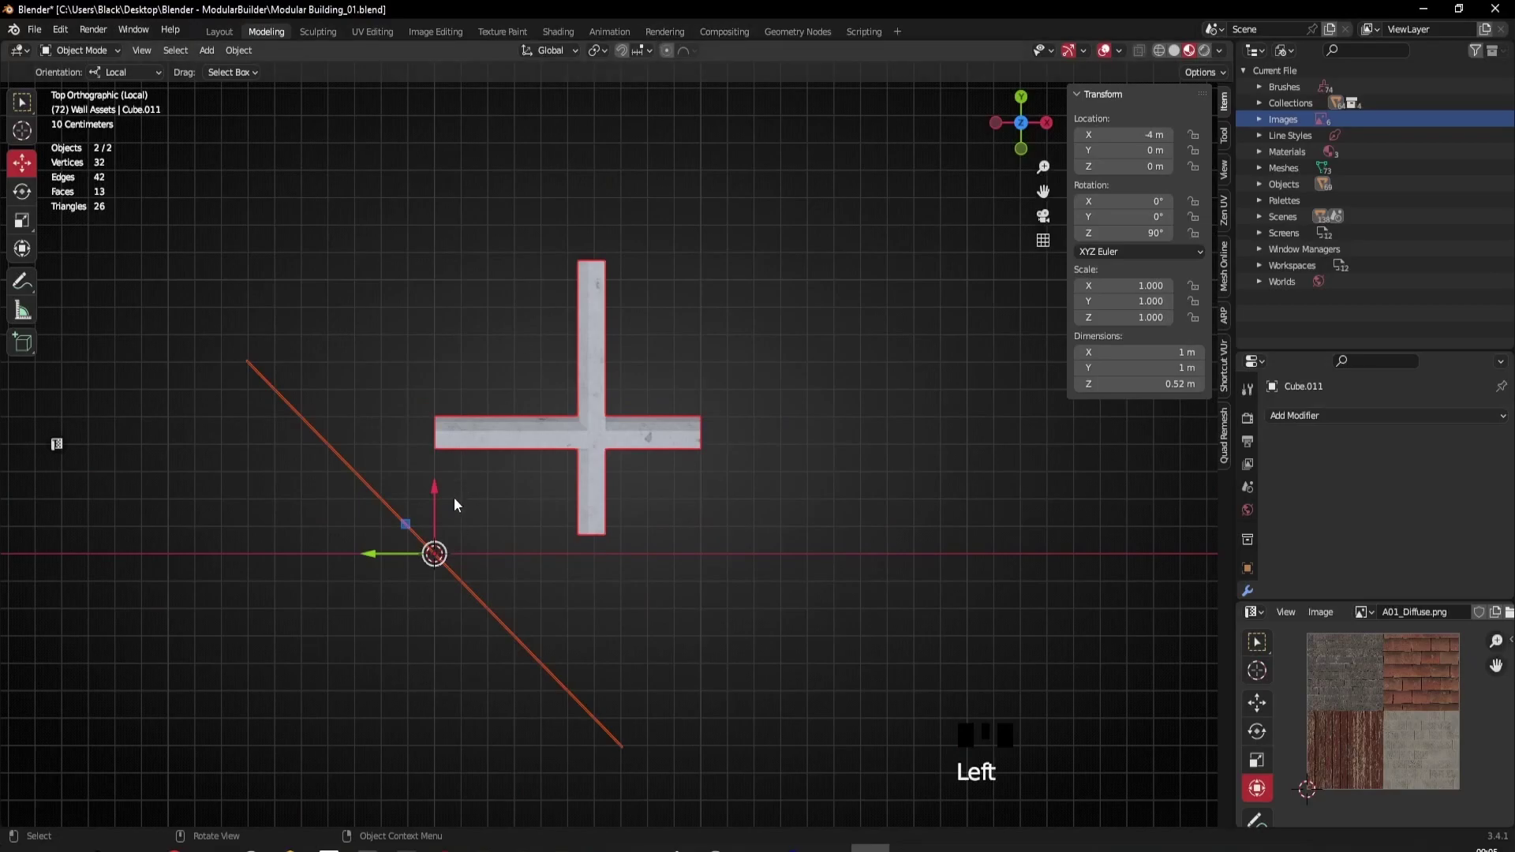
{"action": "double_click", "coordinate": [404, 523]}
{"action": "key", "text": "ctrl+z"}
{"action": "left_click_drag", "start_coordinate": [282, 489], "coordinate": [485, 661]}
{"action": "left_click", "coordinate": [462, 565]}
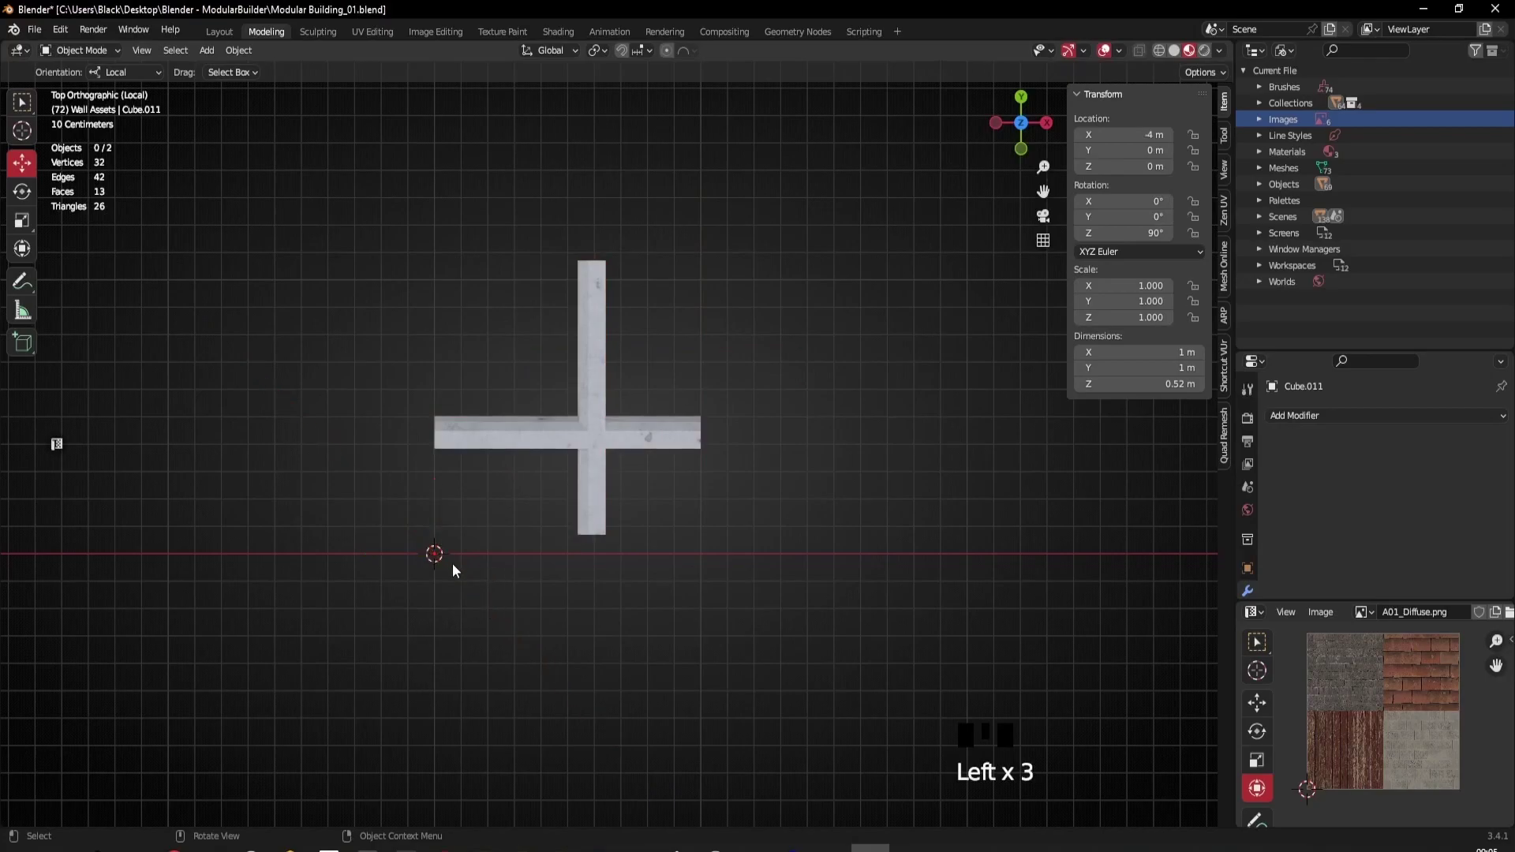
Step: Set the transform orientation to Default and move only the diagonal plane onto the crossing of the two trims
{"action": "middle_click_drag", "start_coordinate": [264, 282], "coordinate": [472, 536]}
{"action": "left_click", "coordinate": [443, 442]}
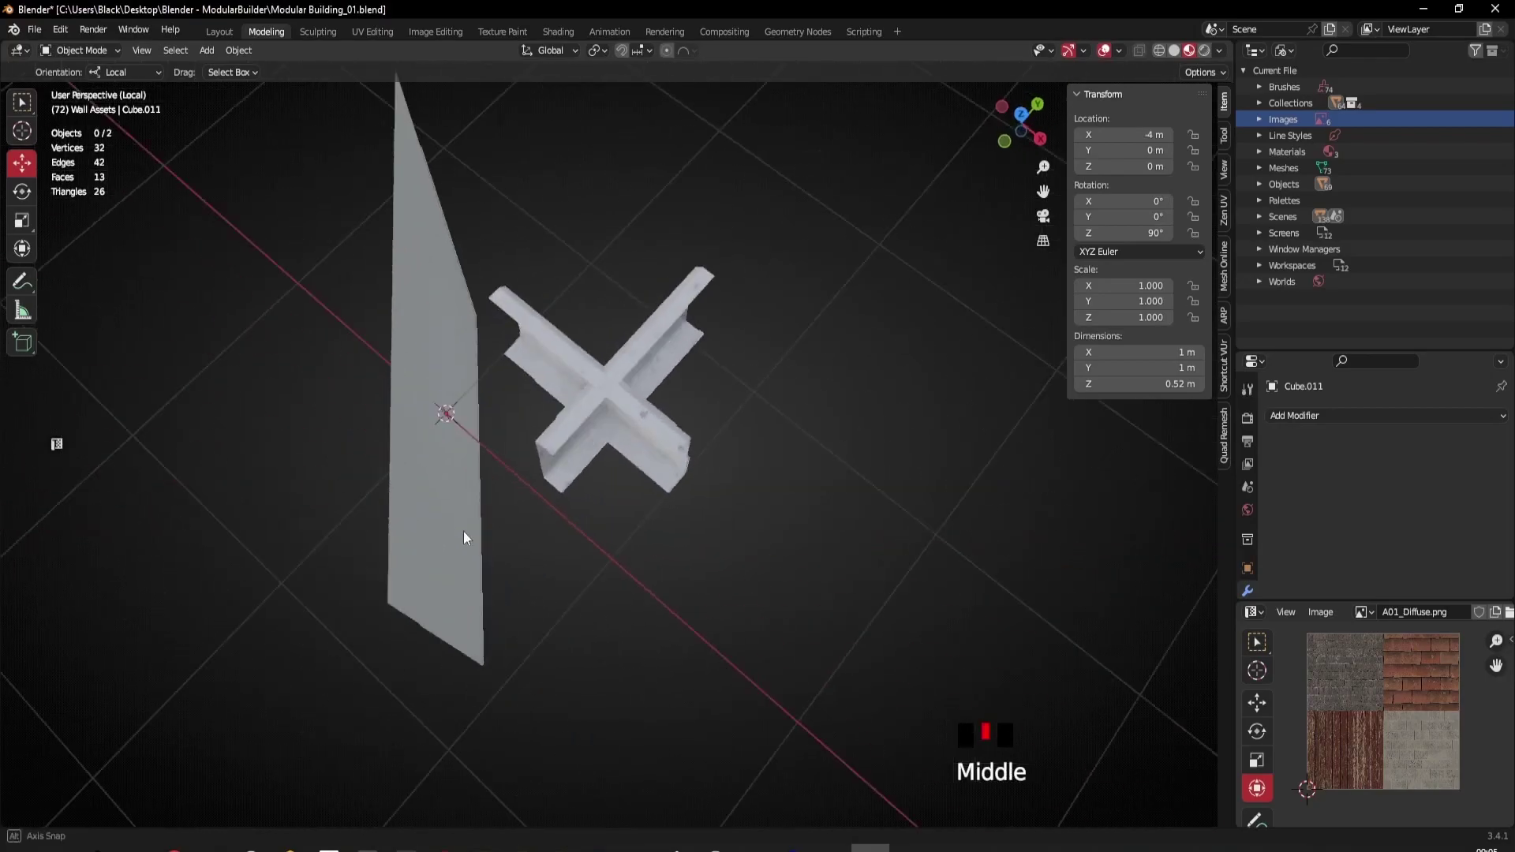
{"action": "middle_click_drag", "start_coordinate": [444, 442], "coordinate": [695, 82]}
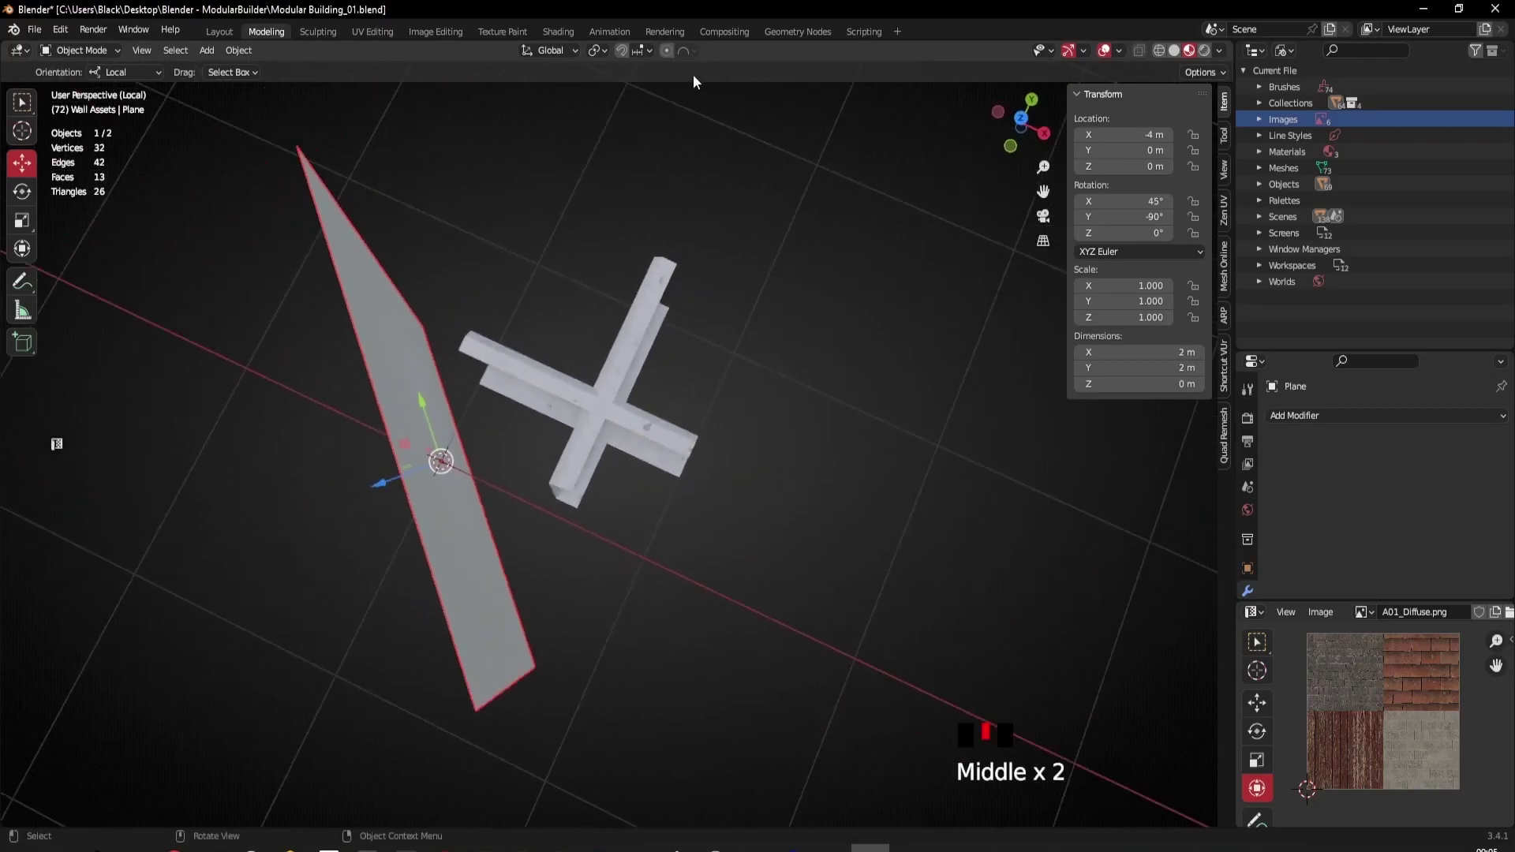
{"action": "left_click", "coordinate": [1024, 117]}
{"action": "scroll", "coordinate": [562, 393], "scroll_direction": "up", "scroll_amount": 1}
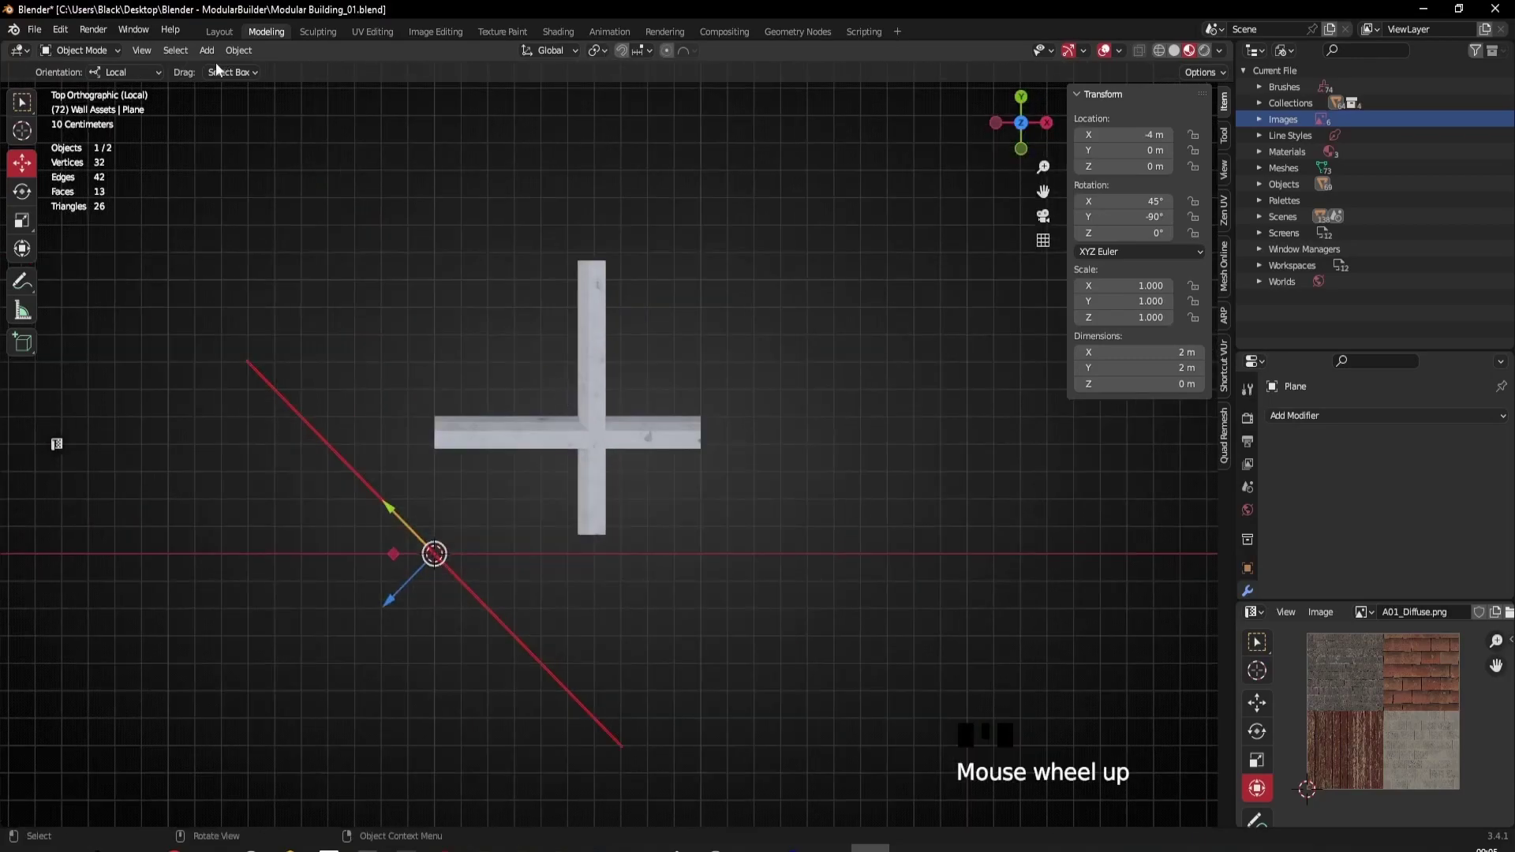
{"action": "left_click", "coordinate": [134, 73]}
{"action": "left_click", "coordinate": [128, 89]}
{"action": "left_click_drag", "start_coordinate": [464, 524], "coordinate": [597, 391]}
Step: Fine-tune the plane's X and Y position so its diagonal passes exactly through the opposite corners of the trim crossing
{"action": "scroll", "coordinate": [593, 442], "scroll_direction": "up", "scroll_amount": 9}
{"action": "middle_click_drag", "start_coordinate": [603, 428], "coordinate": [670, 452], "text": "shift"}
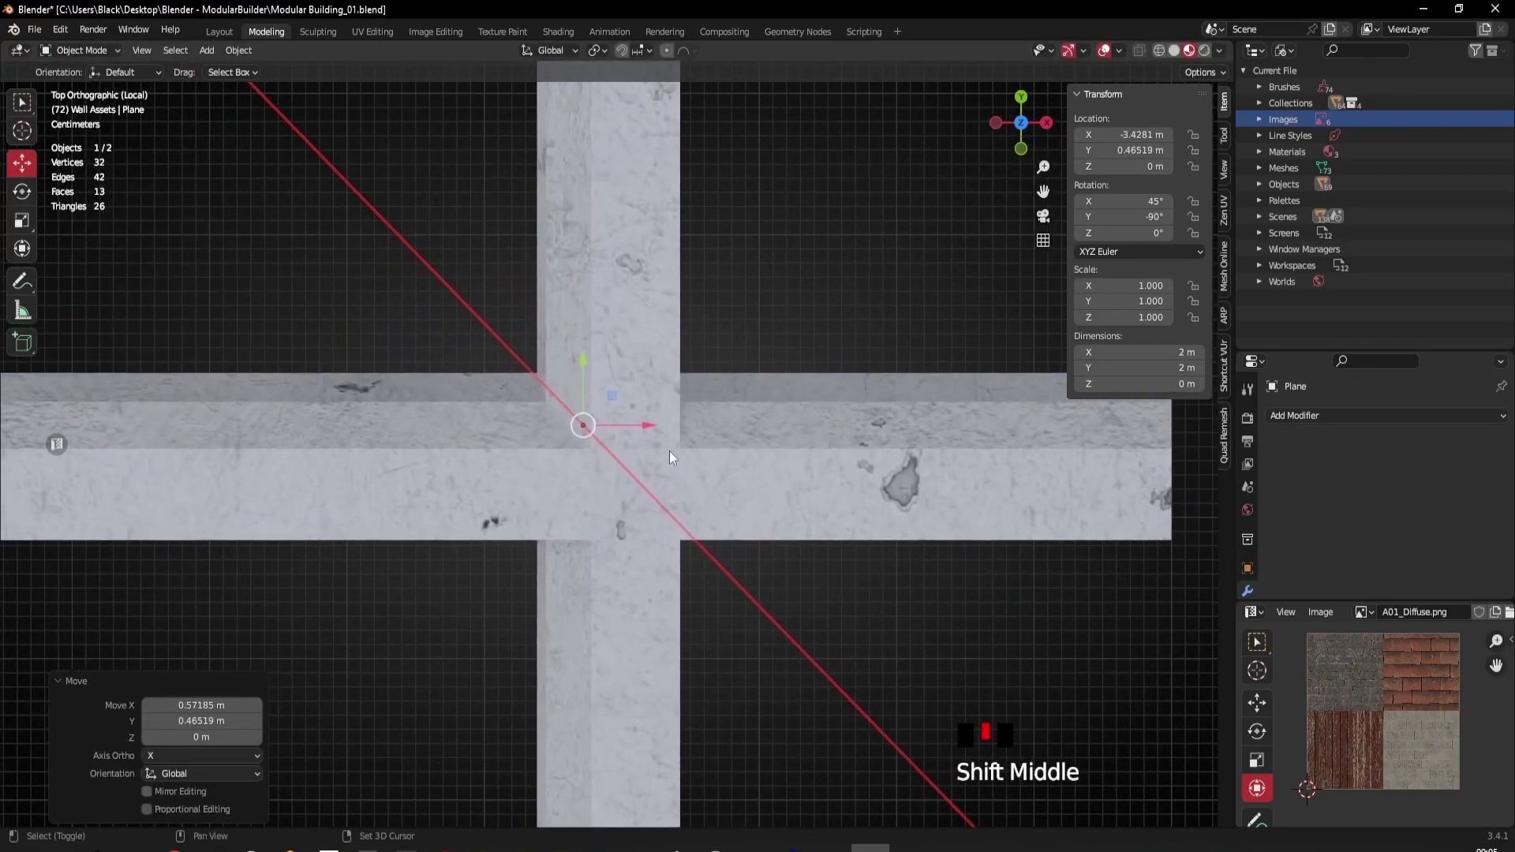
{"action": "scroll", "coordinate": [475, 349], "scroll_direction": "up", "scroll_amount": 3}
{"action": "left_click", "coordinate": [660, 478]}
{"action": "left_click", "coordinate": [430, 281]}
{"action": "left_click_drag", "start_coordinate": [589, 382], "coordinate": [578, 400]}
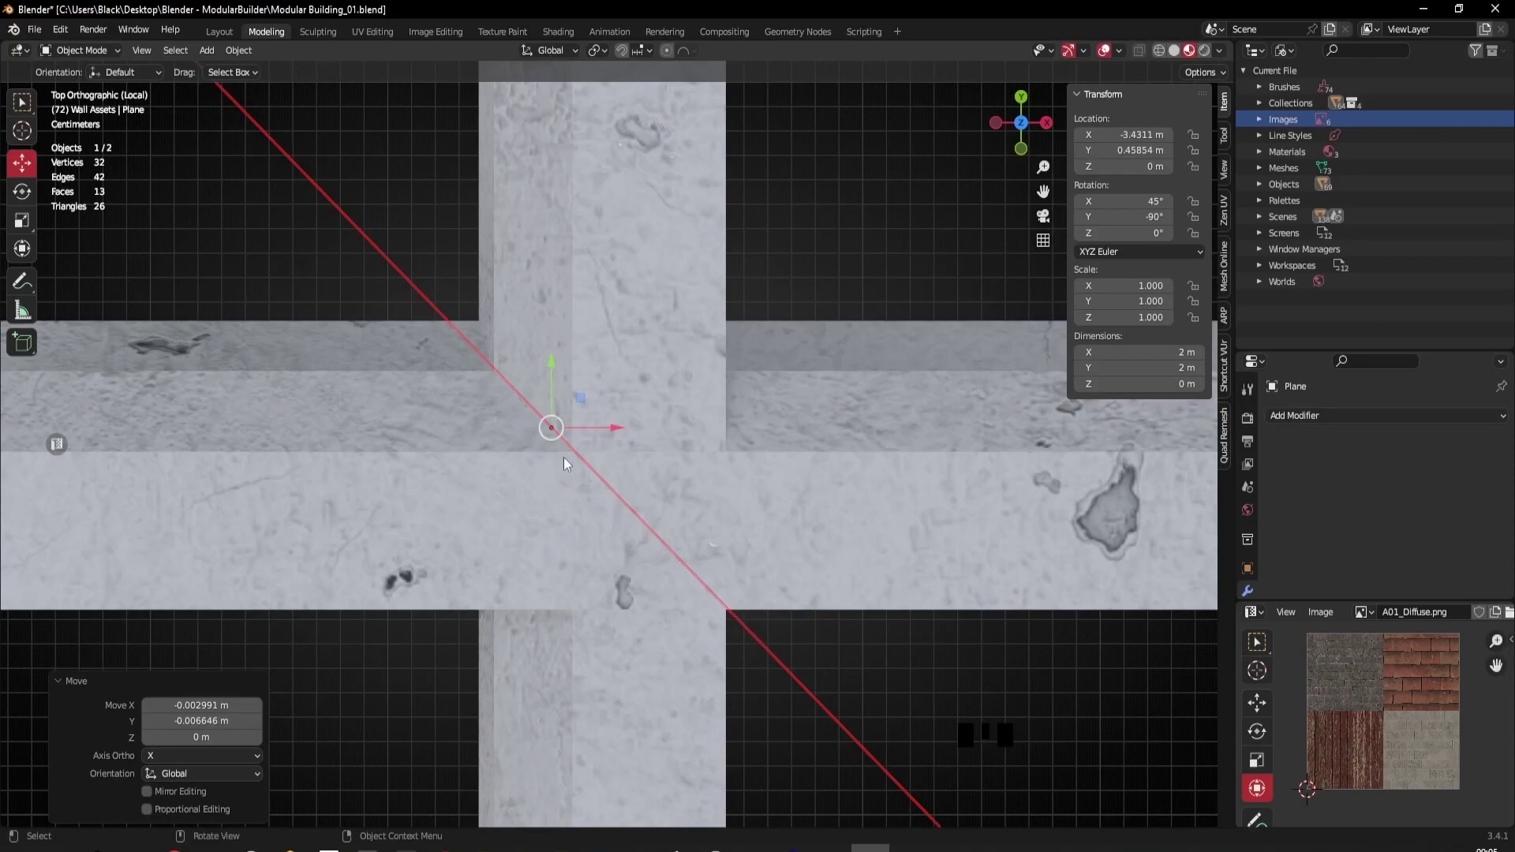
{"action": "left_click_drag", "start_coordinate": [553, 365], "coordinate": [556, 368]}
{"action": "scroll", "coordinate": [566, 376], "scroll_direction": "down", "scroll_amount": 11}
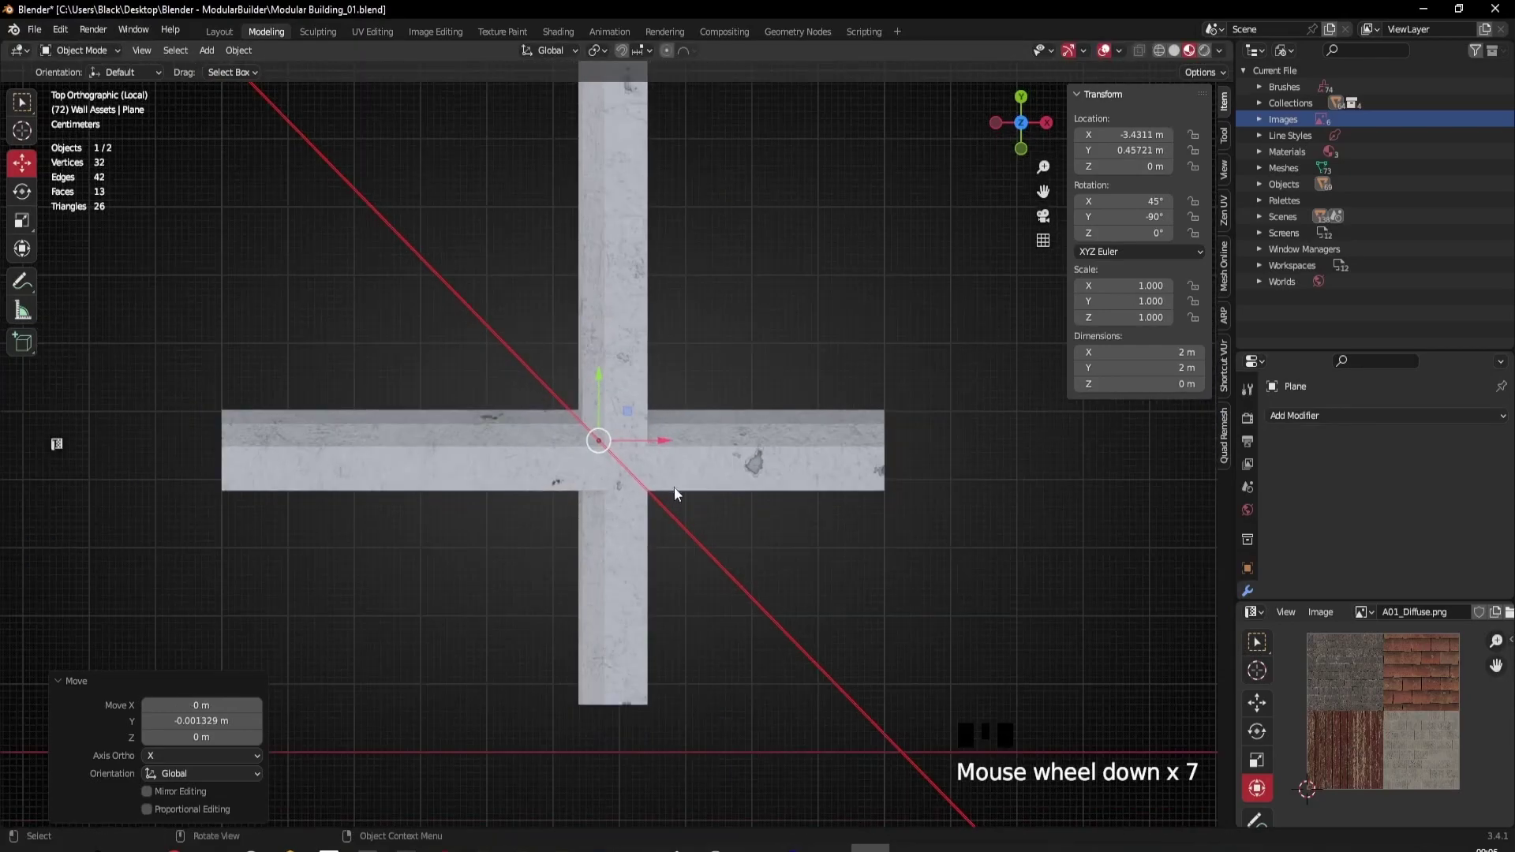
Step: Delete only the plane's face, keeping its edges as a cutting outline, and return to Object Mode
{"action": "middle_click_drag", "start_coordinate": [664, 524], "coordinate": [826, 419]}
{"action": "left_click", "coordinate": [802, 453]}
{"action": "key", "text": "Tab"}
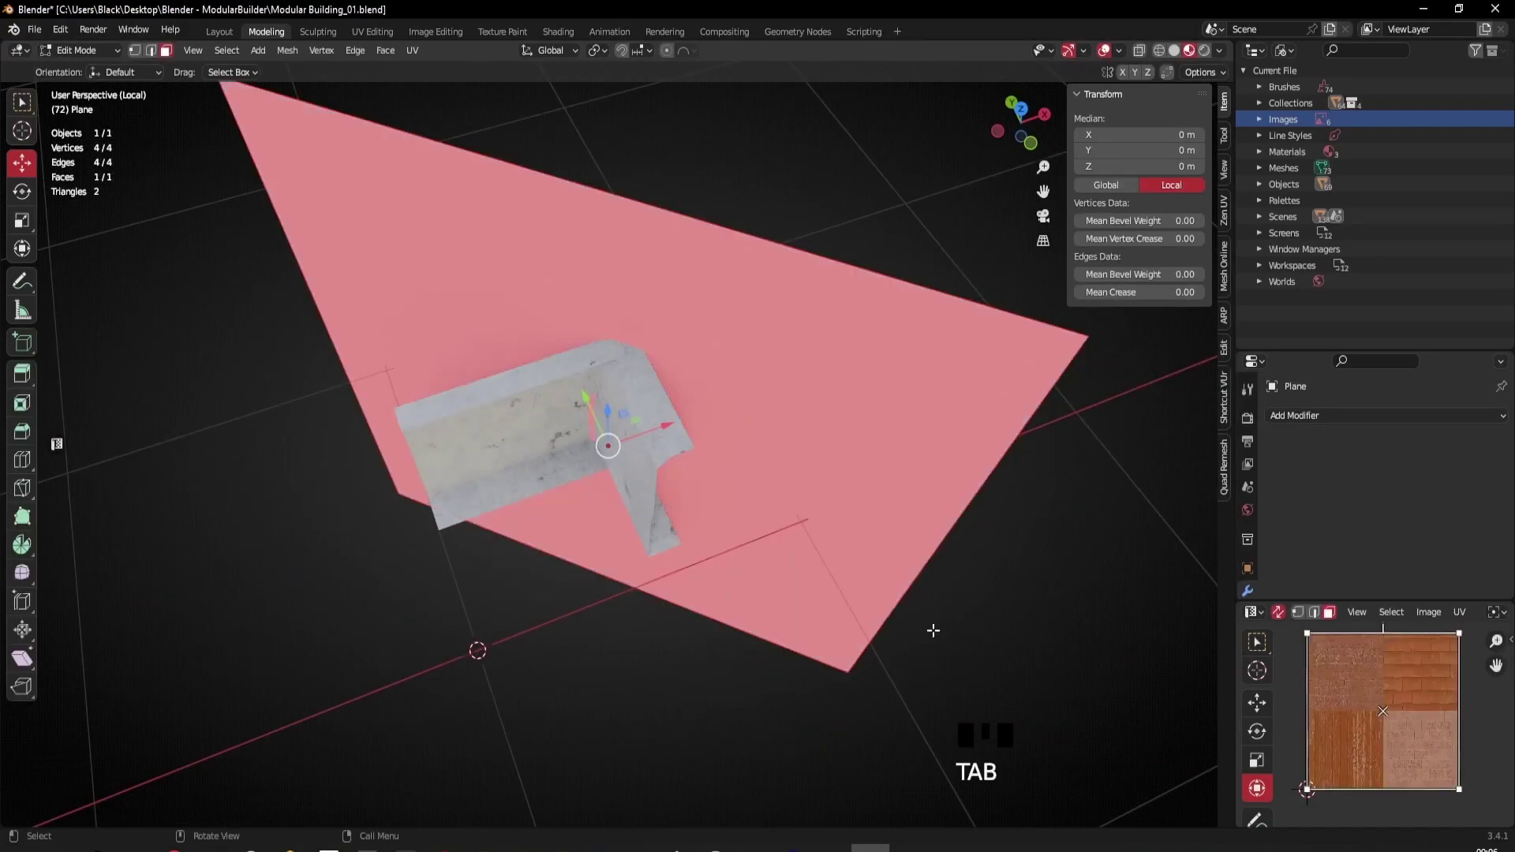
{"action": "key", "text": "x"}
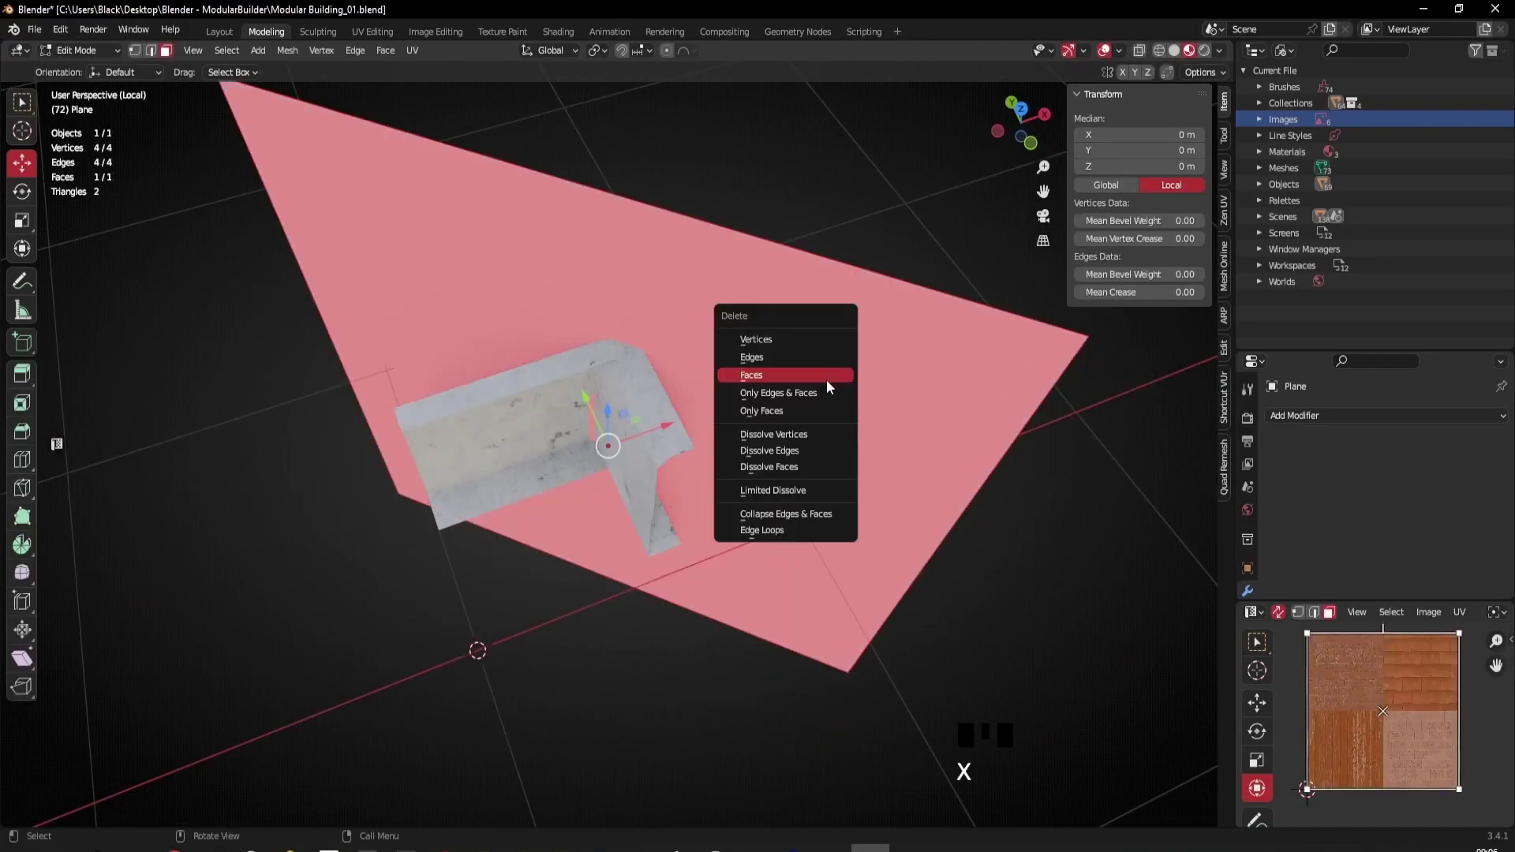
{"action": "left_click", "coordinate": [774, 414]}
{"action": "scroll", "coordinate": [673, 384], "scroll_direction": "down", "scroll_amount": 2}
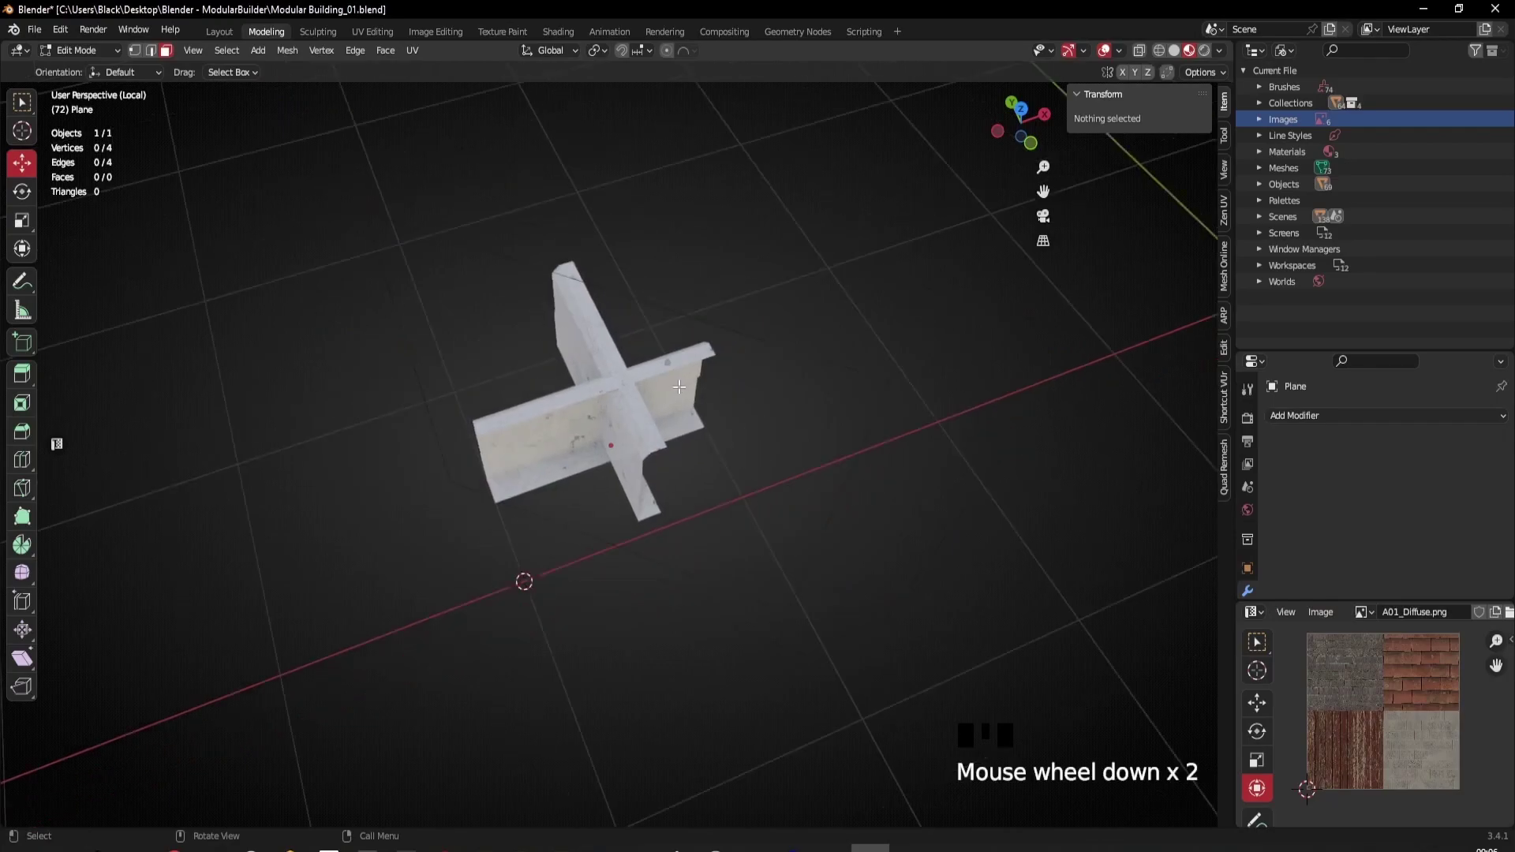
{"action": "key", "text": "Tab"}
Step: Knife Project the plane's outline from the top view through all geometry of the joined trim in Edit Mode
{"action": "left_click", "coordinate": [625, 487]}
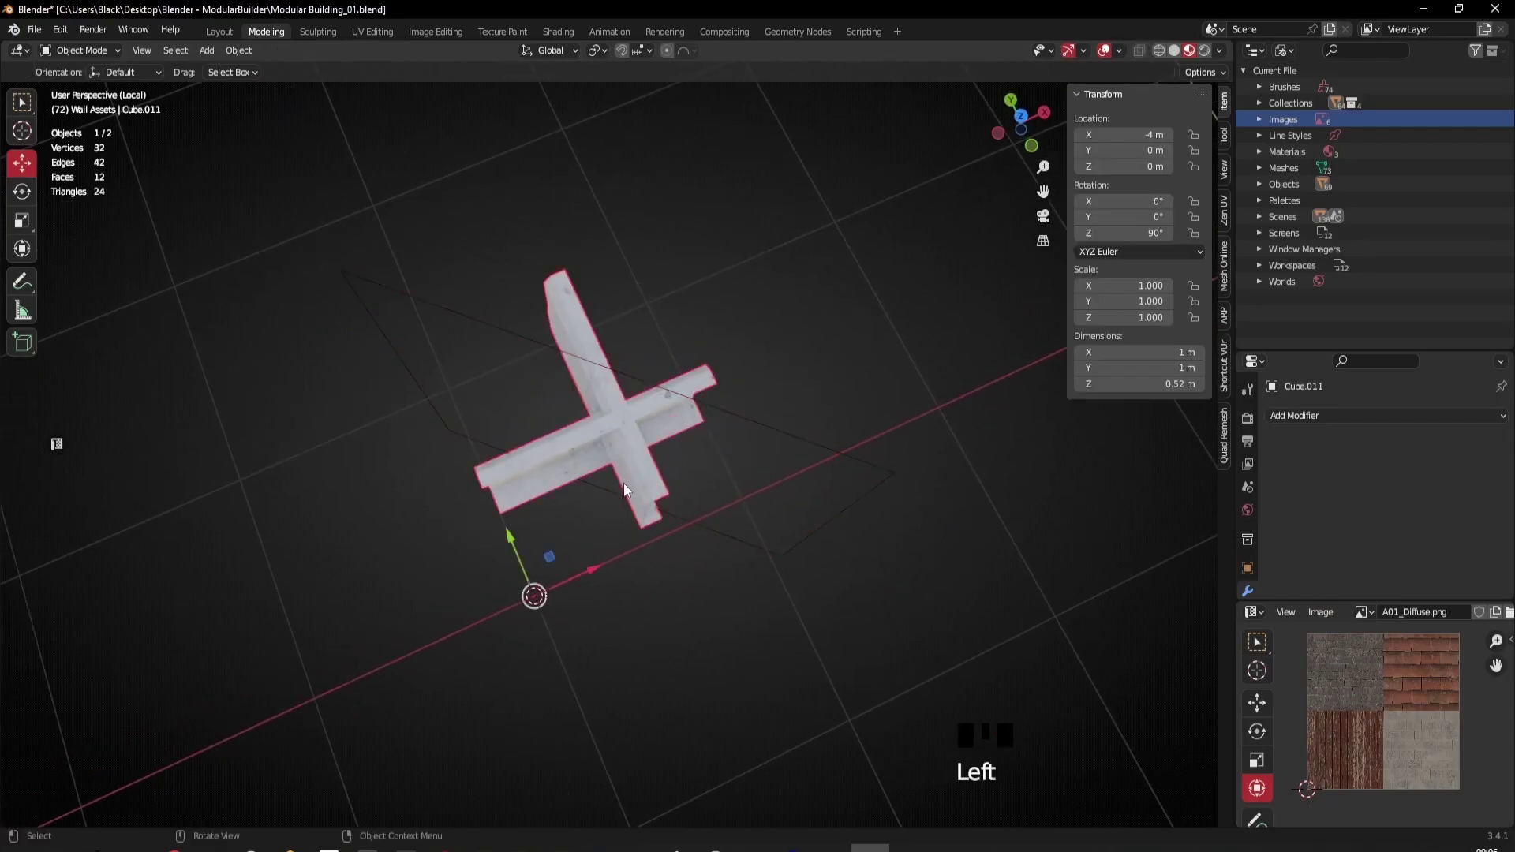
{"action": "left_click", "coordinate": [762, 427], "text": "shift"}
{"action": "left_click", "coordinate": [670, 442]}
{"action": "left_click", "coordinate": [631, 445]}
{"action": "key", "text": "Tab"}
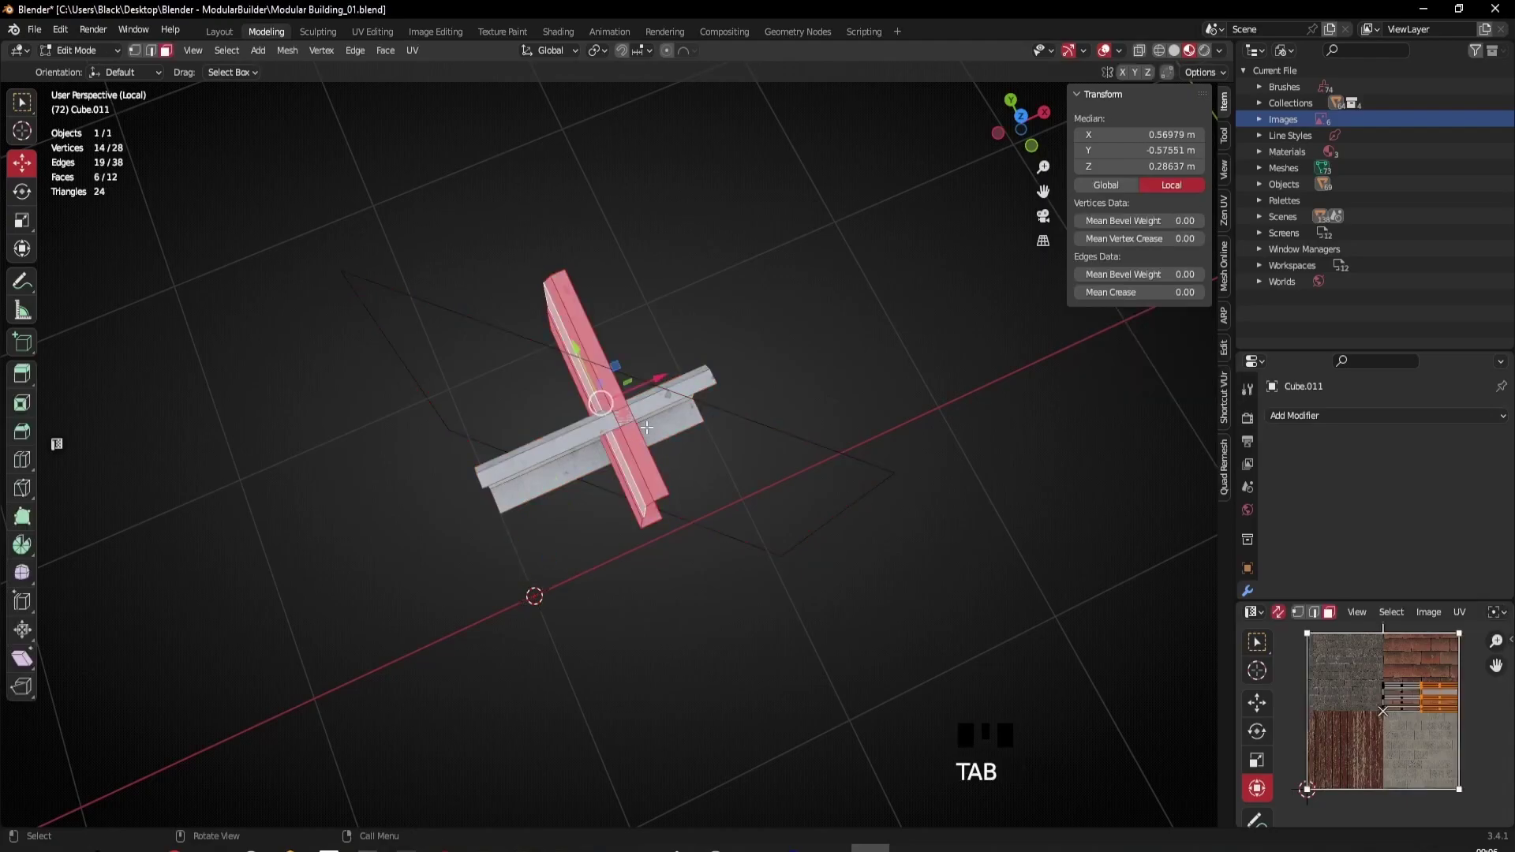
{"action": "key", "text": "a"}
{"action": "left_click", "coordinate": [750, 431], "text": "ctrl"}
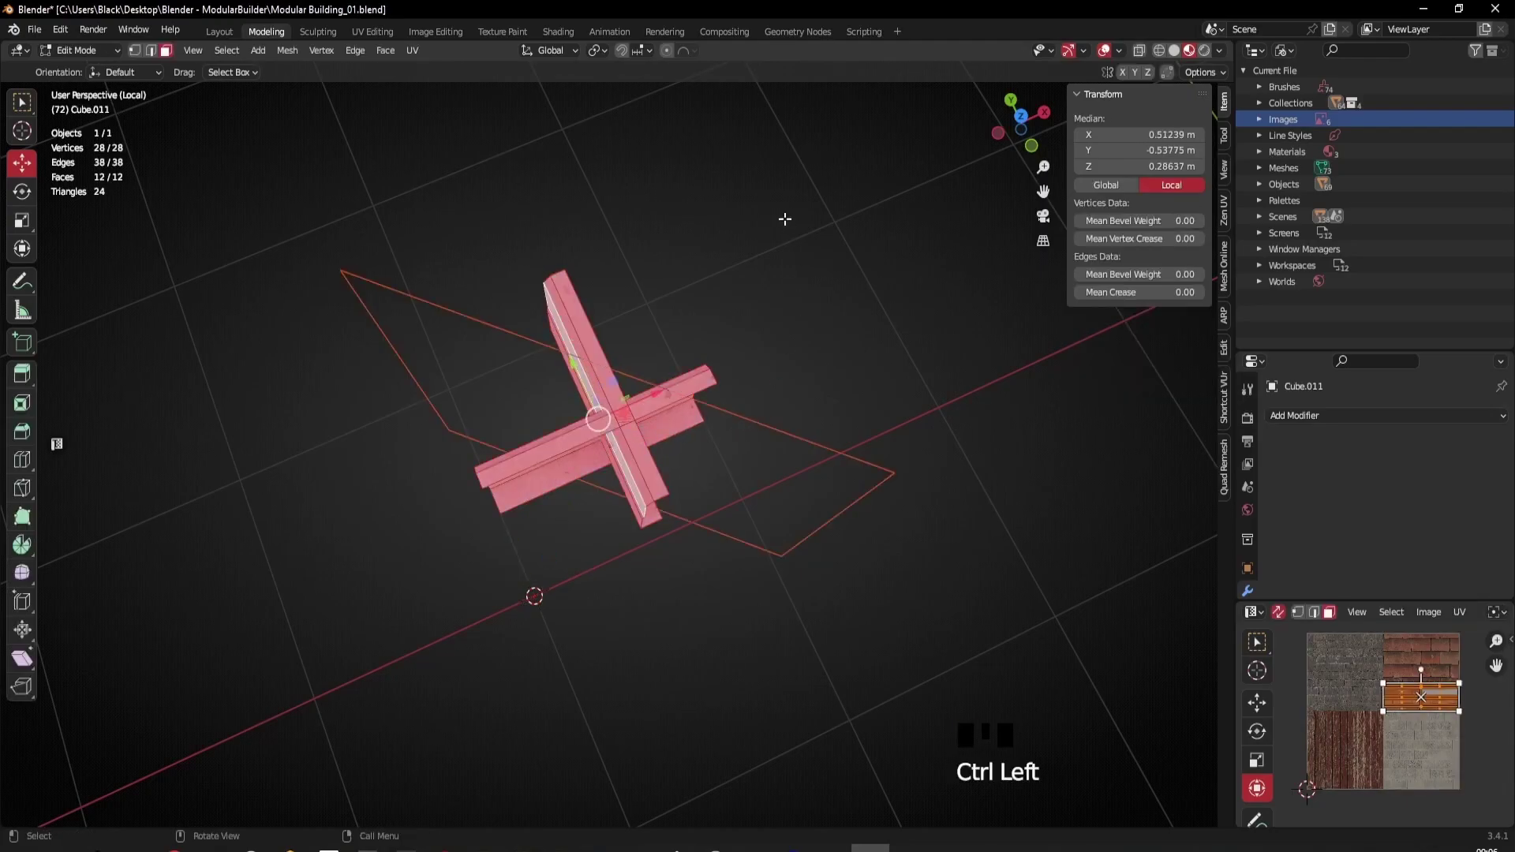
{"action": "left_click", "coordinate": [1022, 118]}
{"action": "scroll", "coordinate": [1026, 127], "scroll_direction": "up", "scroll_amount": 1}
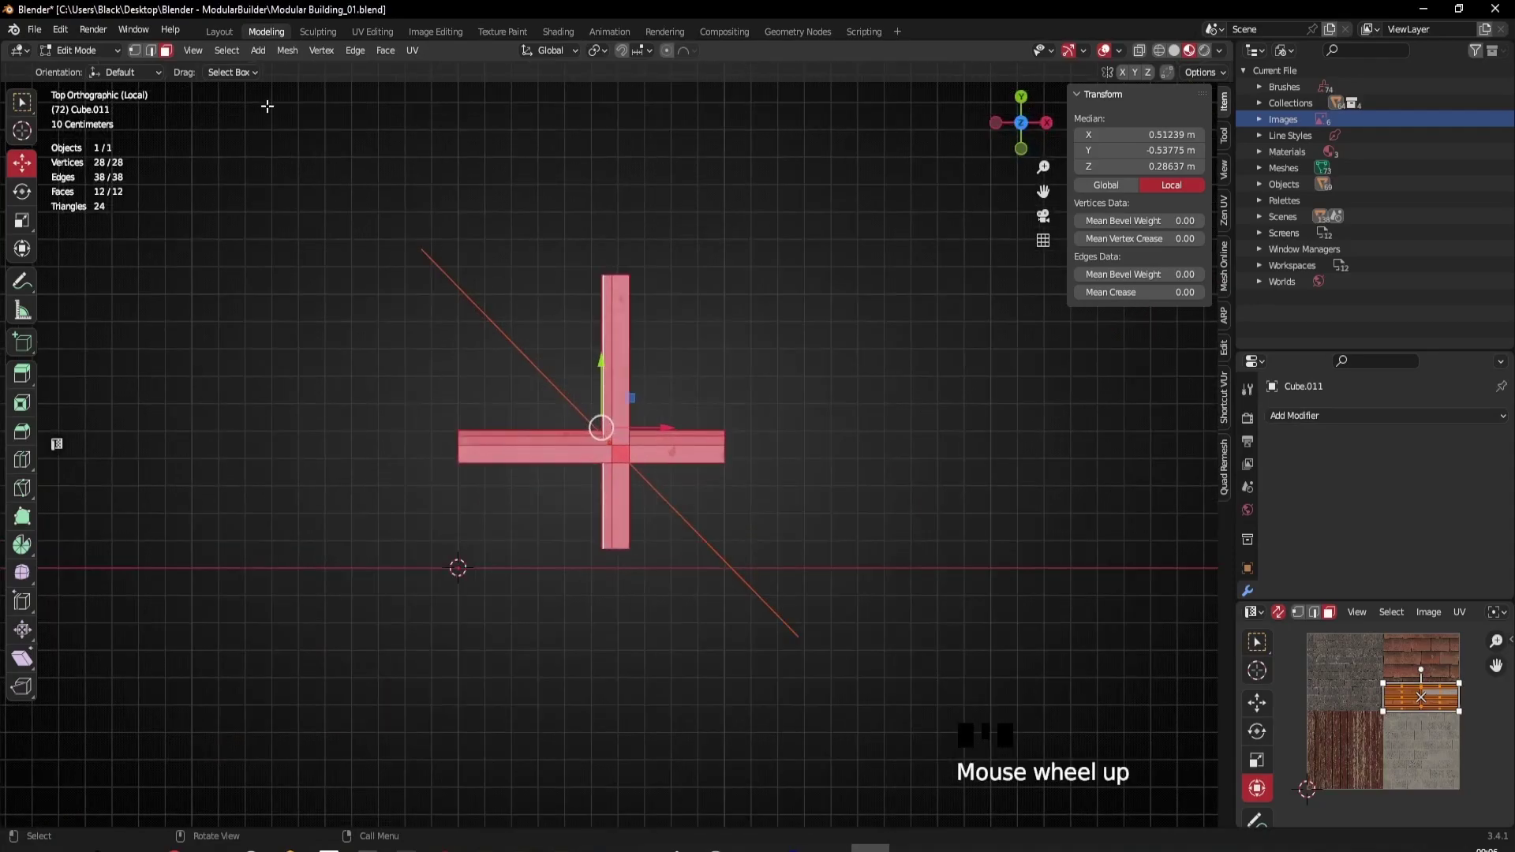
{"action": "left_click", "coordinate": [287, 50]}
{"action": "left_click", "coordinate": [330, 239]}
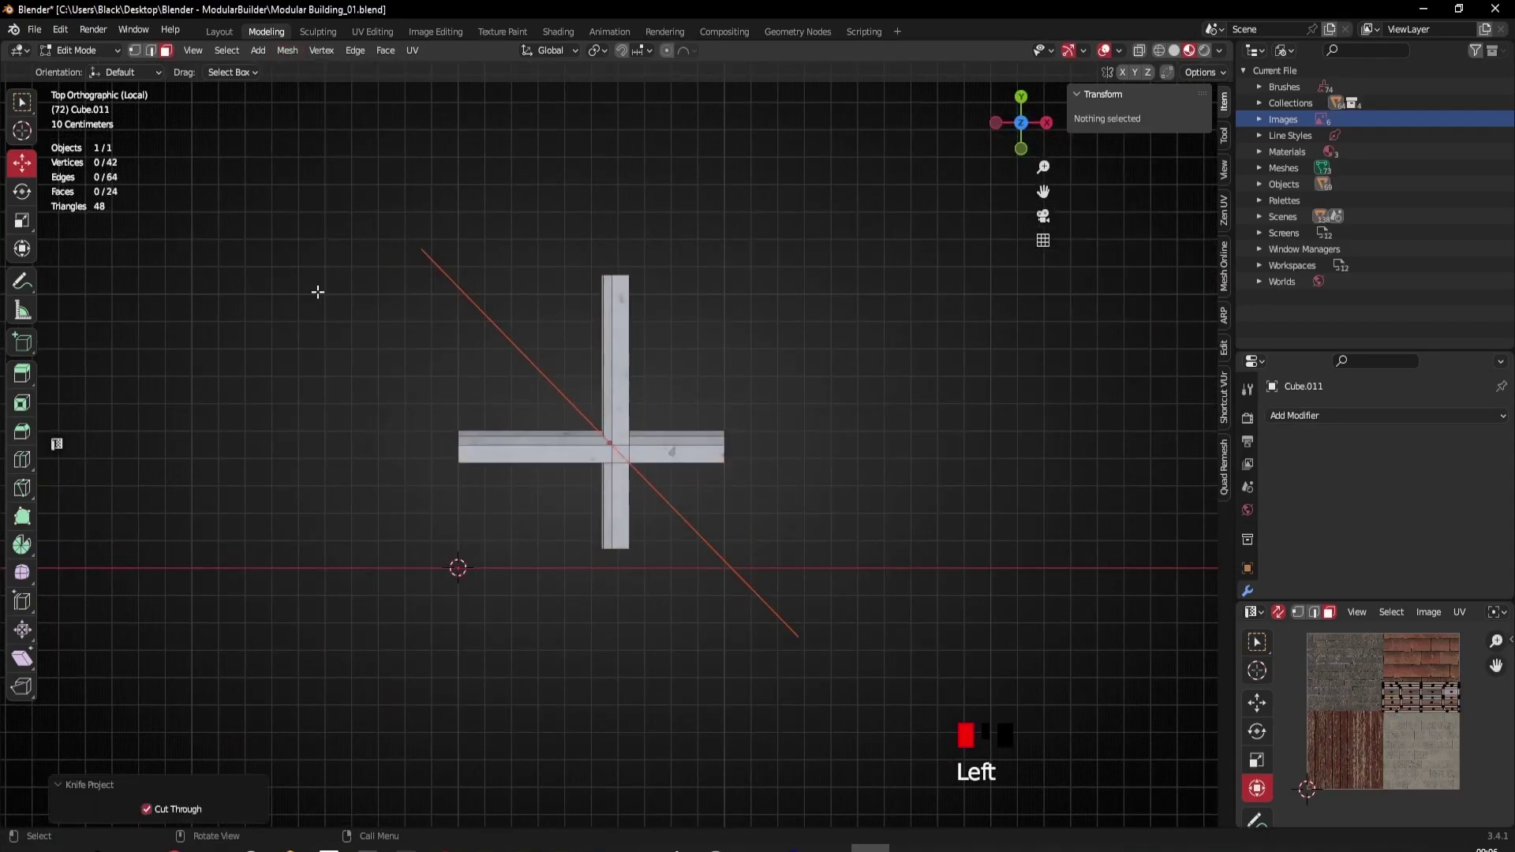
Step: Select the trim's negative-X and positive-Y arms on one side of the diagonal cut and delete their faces
{"action": "left_click", "coordinate": [545, 440], "text": "alt+shift"}
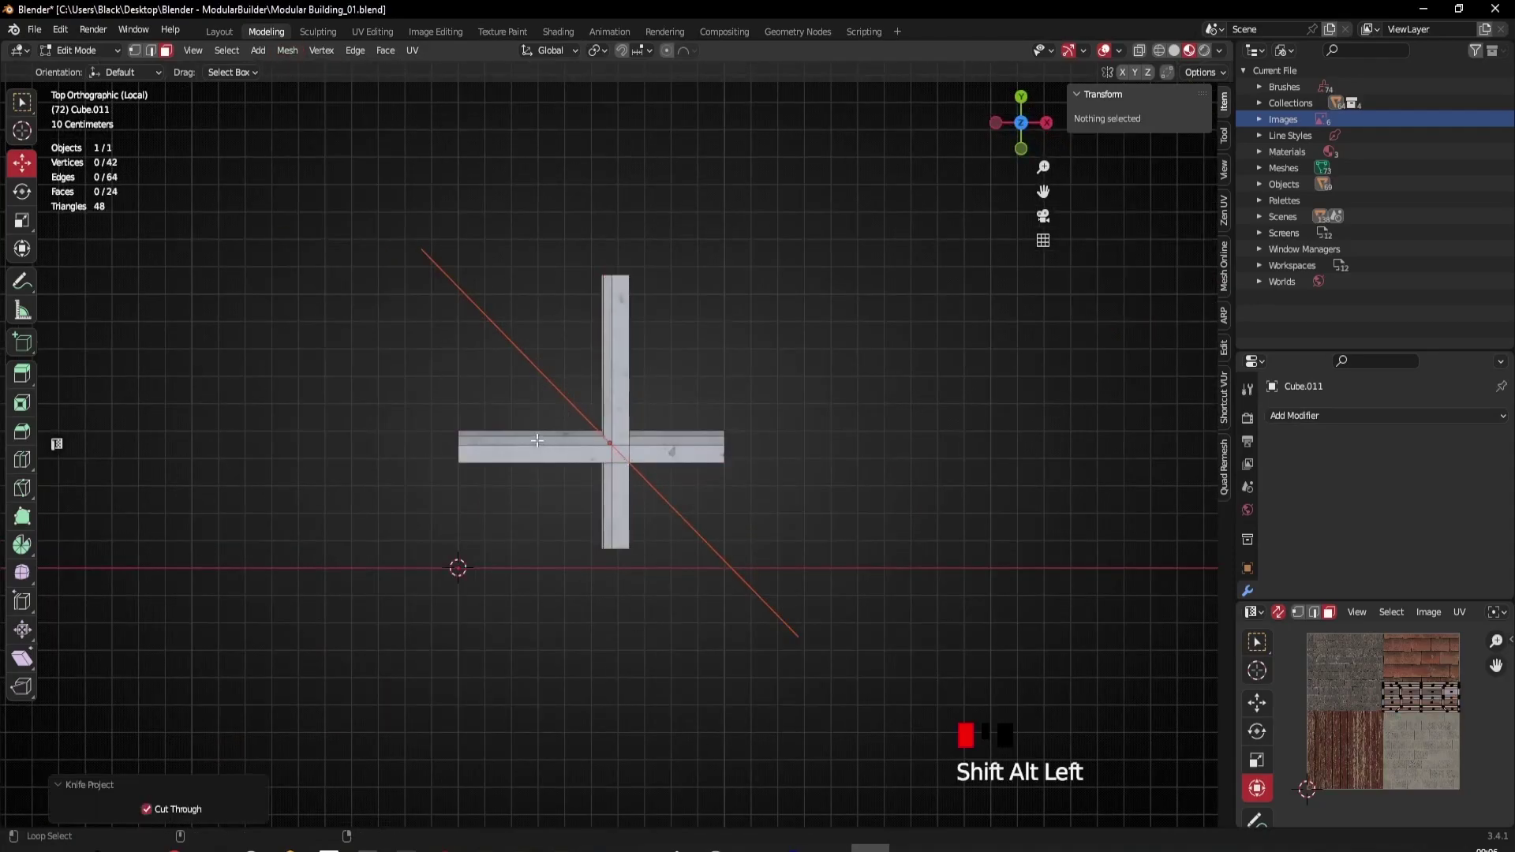
{"action": "left_click", "coordinate": [619, 376], "text": "alt+shift"}
{"action": "key", "text": "x"}
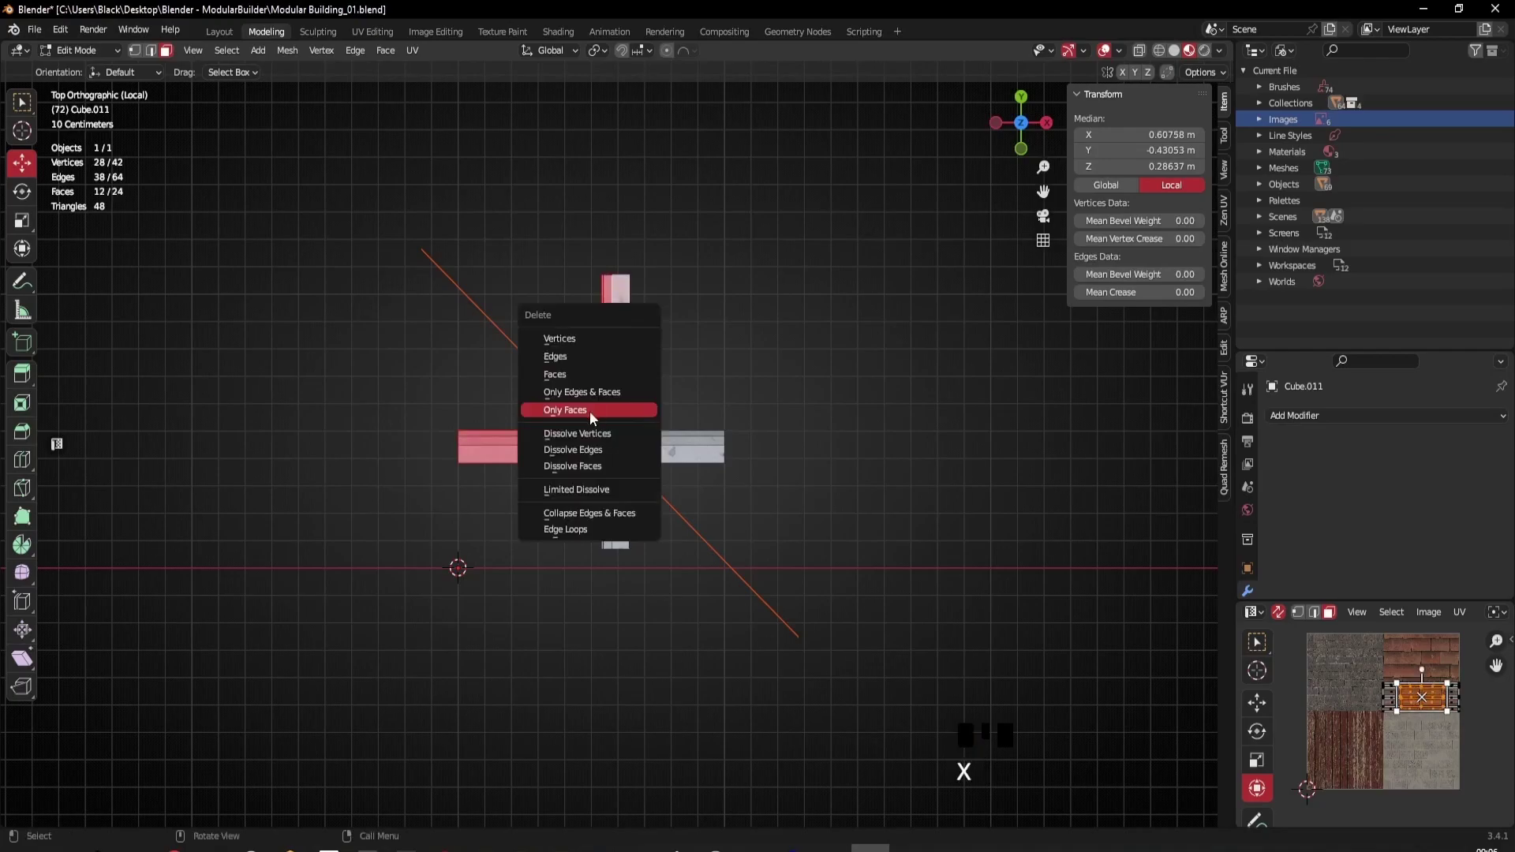
{"action": "left_click", "coordinate": [566, 377]}
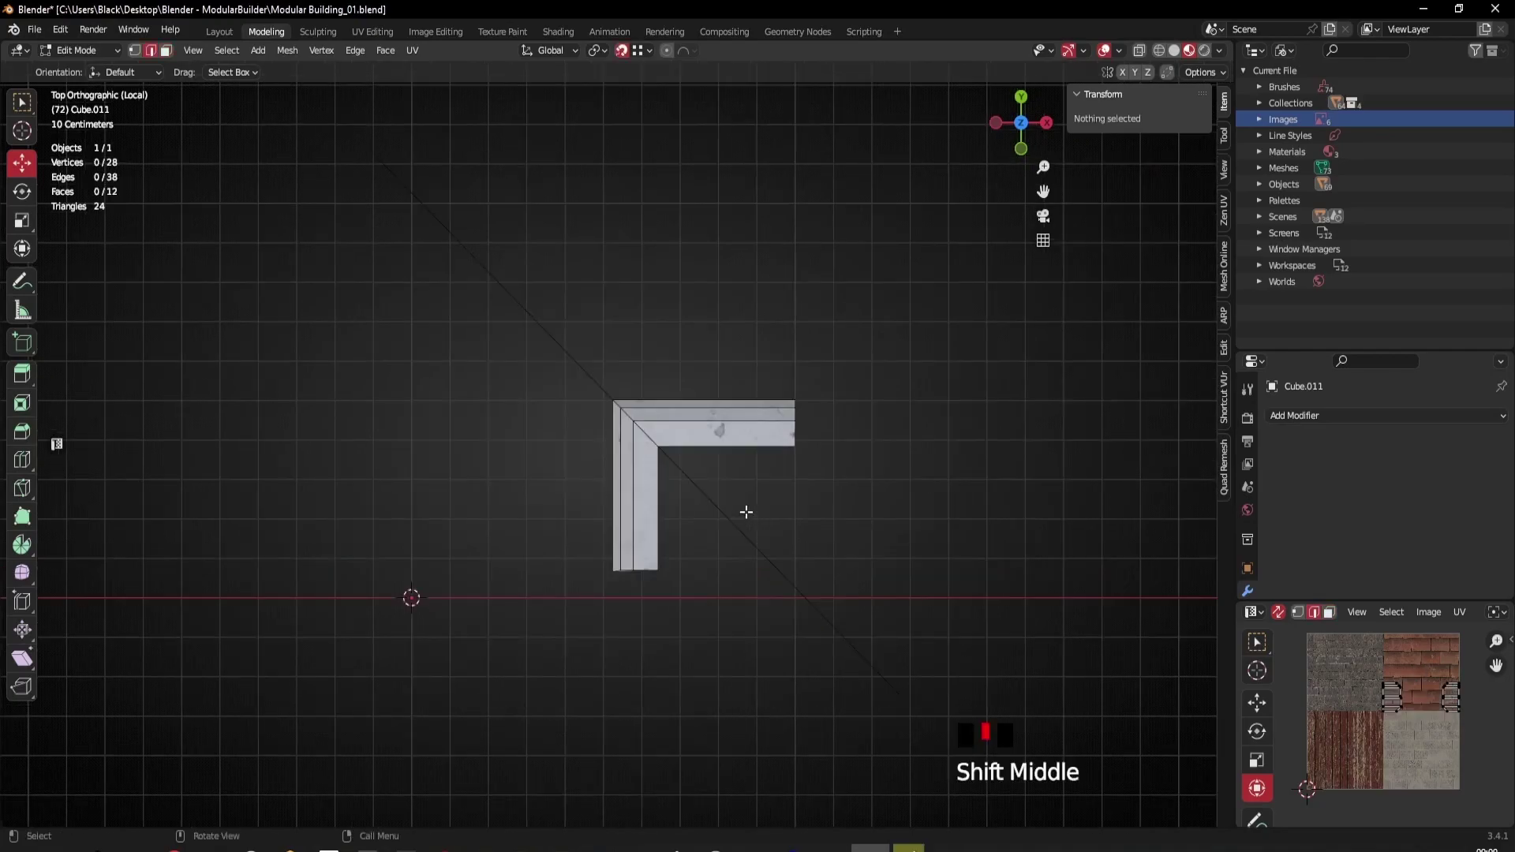
Step: Delete the diagonal cutting plane in Object Mode, leaving the mitred corner trim
{"action": "scroll", "coordinate": [747, 512], "scroll_direction": "up", "scroll_amount": 2}
{"action": "middle_click_drag", "start_coordinate": [746, 513], "coordinate": [713, 356]}
{"action": "scroll", "coordinate": [747, 426], "scroll_direction": "down", "scroll_amount": 3}
{"action": "scroll", "coordinate": [711, 400], "scroll_direction": "down", "scroll_amount": 2}
{"action": "key", "text": "Tab"}
{"action": "left_click", "coordinate": [780, 288]}
{"action": "key", "text": "x"}
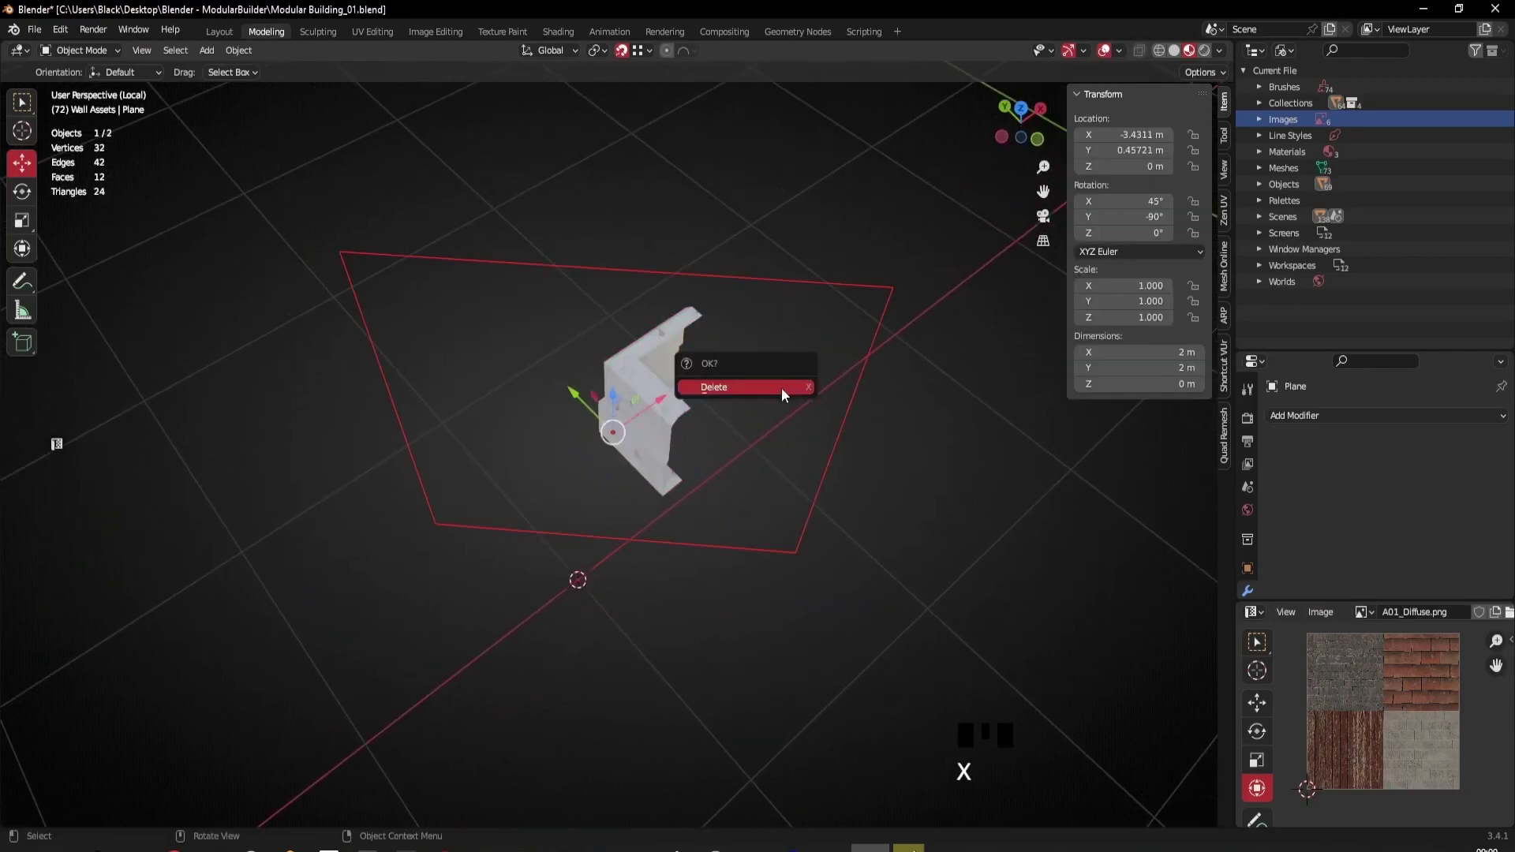
{"action": "left_click", "coordinate": [751, 388]}
Step: Apply all transforms to the mitred corner trim and set its origin to the 3D cursor
{"action": "scroll", "coordinate": [600, 437], "scroll_direction": "down", "scroll_amount": 2}
{"action": "middle_click_drag", "start_coordinate": [600, 437], "coordinate": [831, 414]}
{"action": "scroll", "coordinate": [643, 443], "scroll_direction": "up", "scroll_amount": 2}
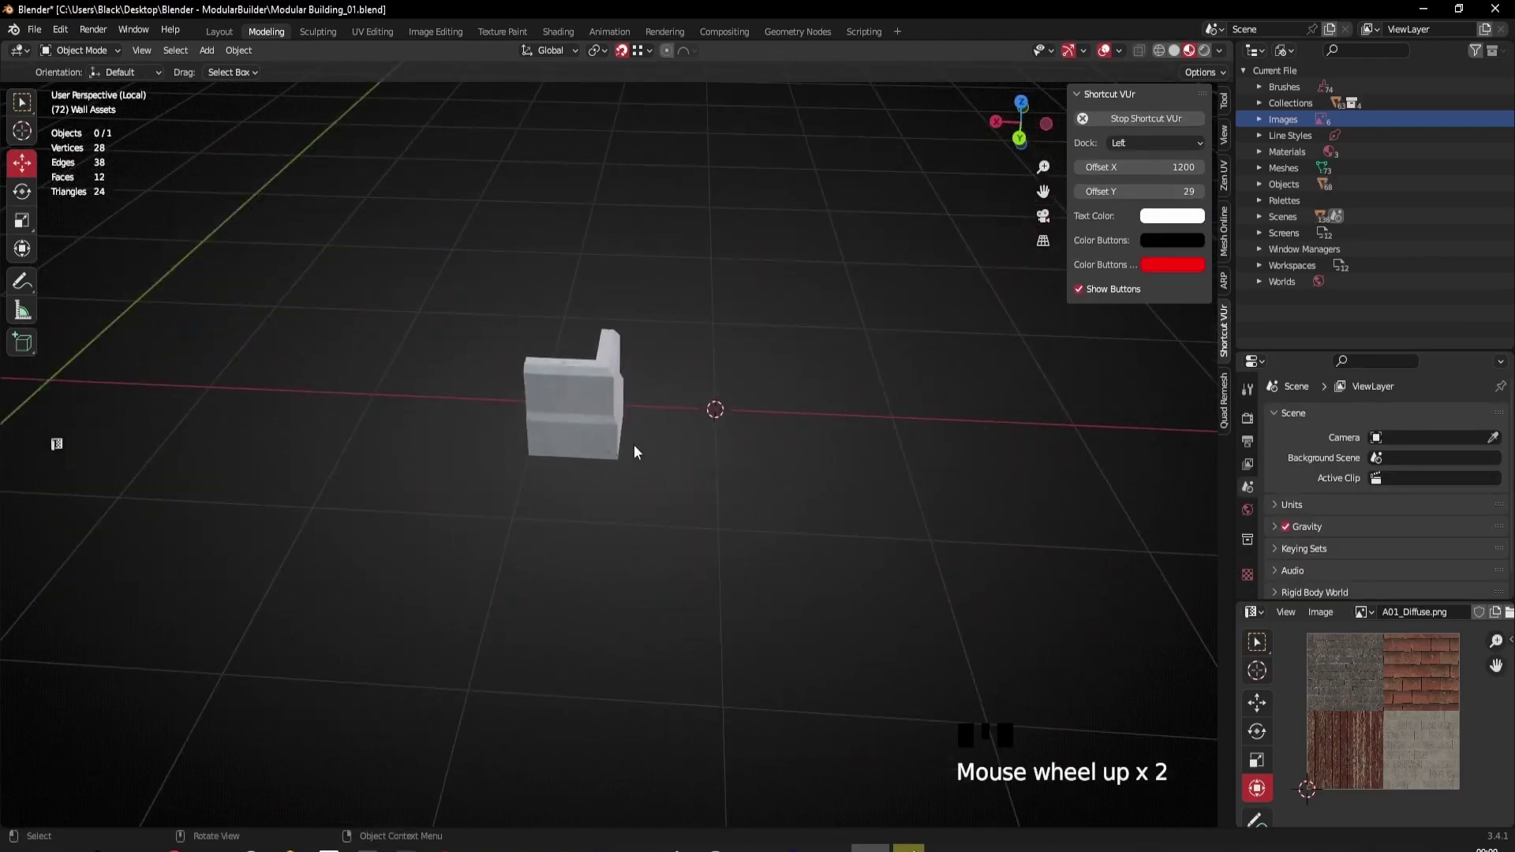
{"action": "left_click", "coordinate": [615, 440]}
{"action": "key", "text": "q"}
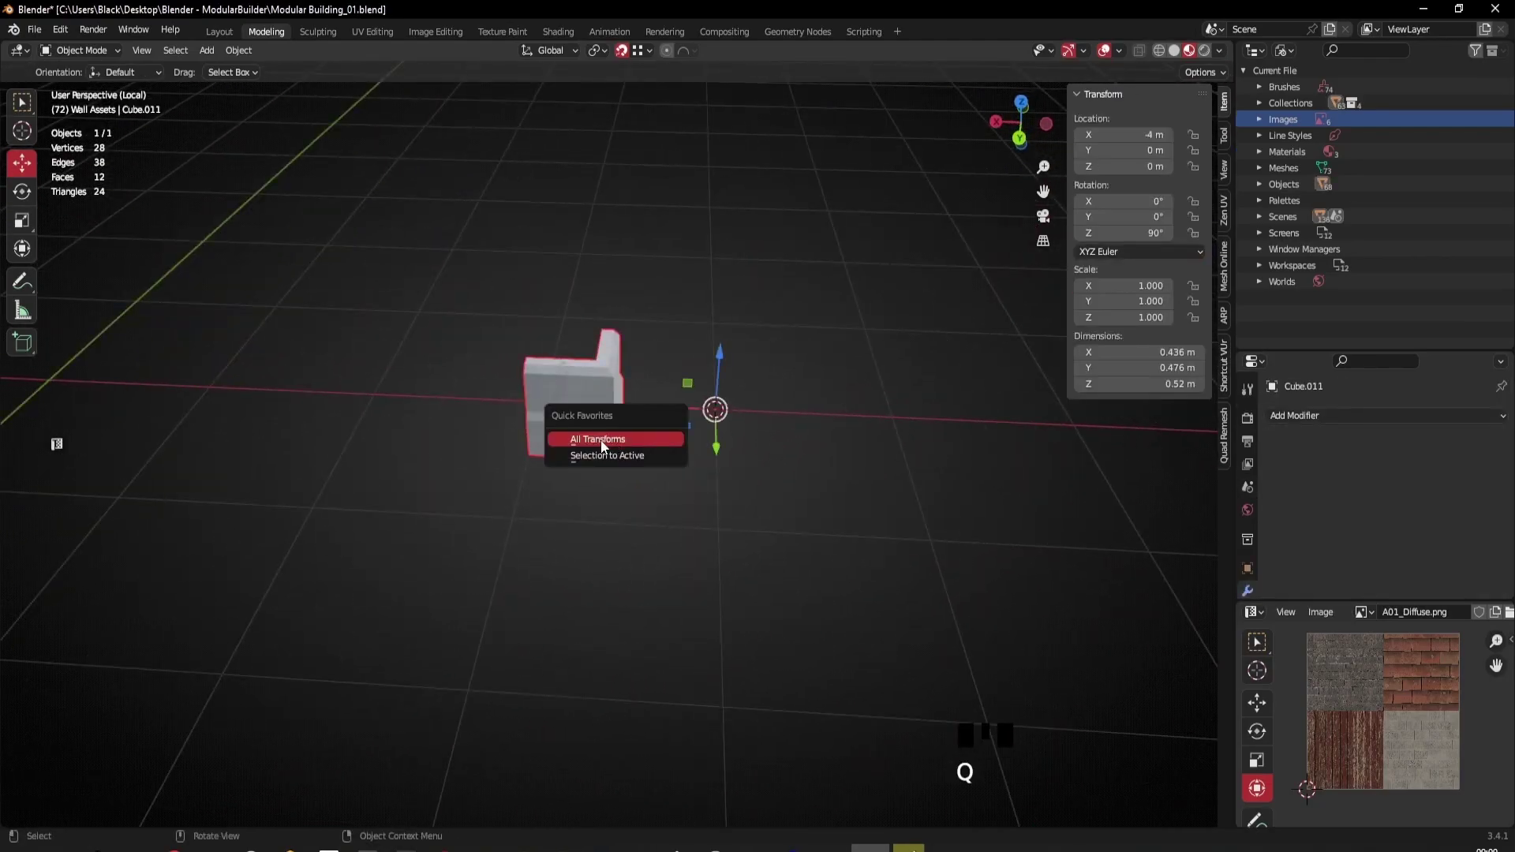
{"action": "left_click", "coordinate": [622, 440]}
{"action": "right_click", "coordinate": [652, 355]}
{"action": "mouse_move", "coordinate": [659, 343]}
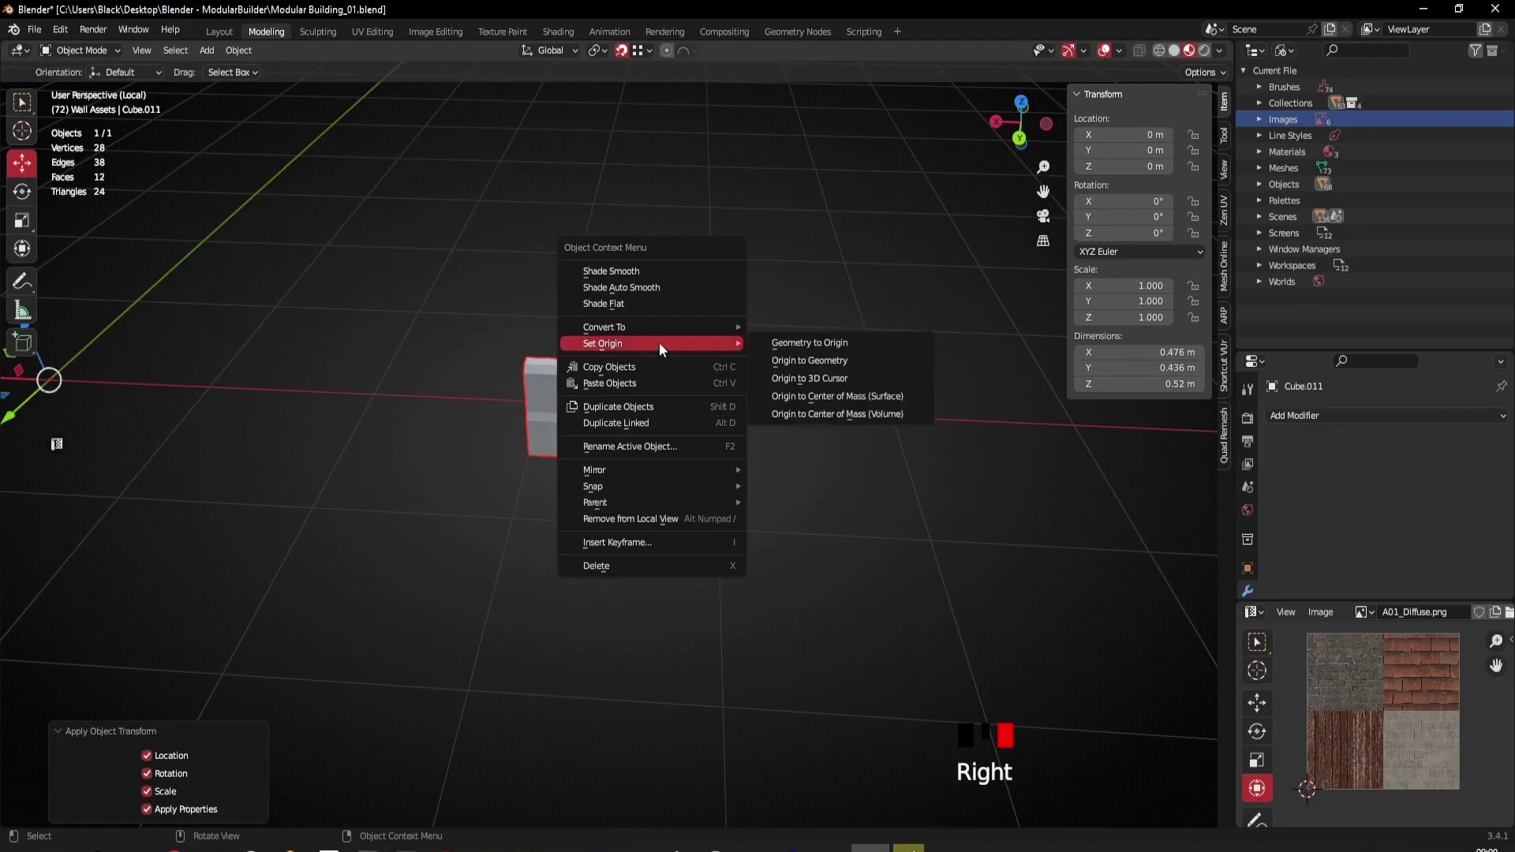
{"action": "left_click", "coordinate": [820, 376]}
Step: Exit local view to bring back the door wall and the other wall pieces around the corner trim
{"action": "scroll", "coordinate": [765, 409], "scroll_direction": "down", "scroll_amount": 2}
{"action": "scroll", "coordinate": [805, 471], "scroll_direction": "down", "scroll_amount": 1}
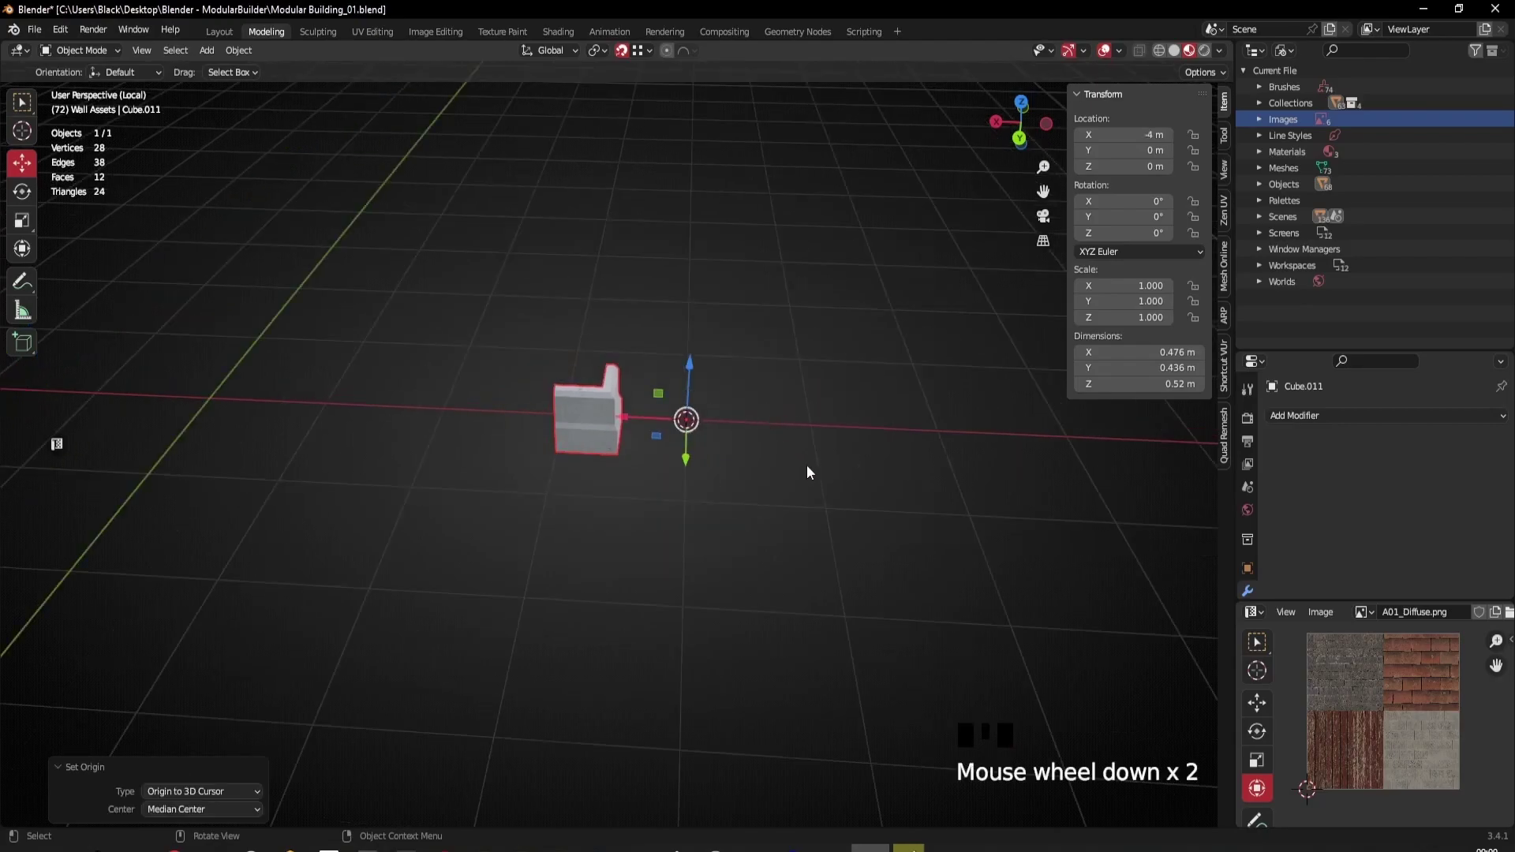
{"action": "key", "text": "KP_Divide"}
{"action": "middle_click_drag", "start_coordinate": [811, 476], "coordinate": [1063, 484]}
{"action": "scroll", "coordinate": [555, 491], "scroll_direction": "down", "scroll_amount": 2}
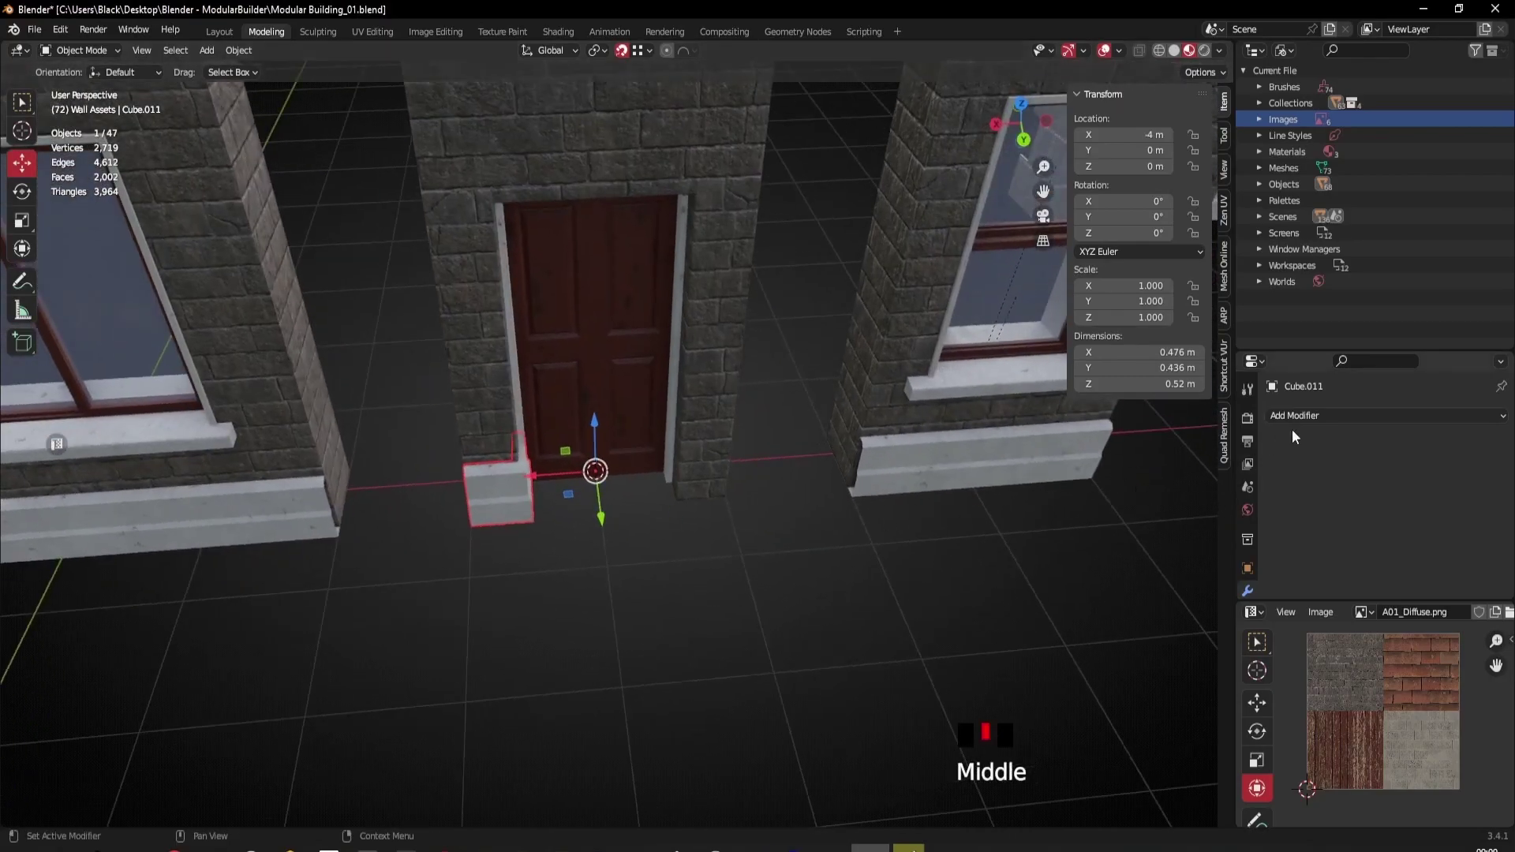
Step: Mirror the base trim corner to the other side of the door opening with a Mirror modifier and apply the modifier
{"action": "middle_click_drag", "start_coordinate": [527, 472], "coordinate": [454, 468], "text": "shift"}
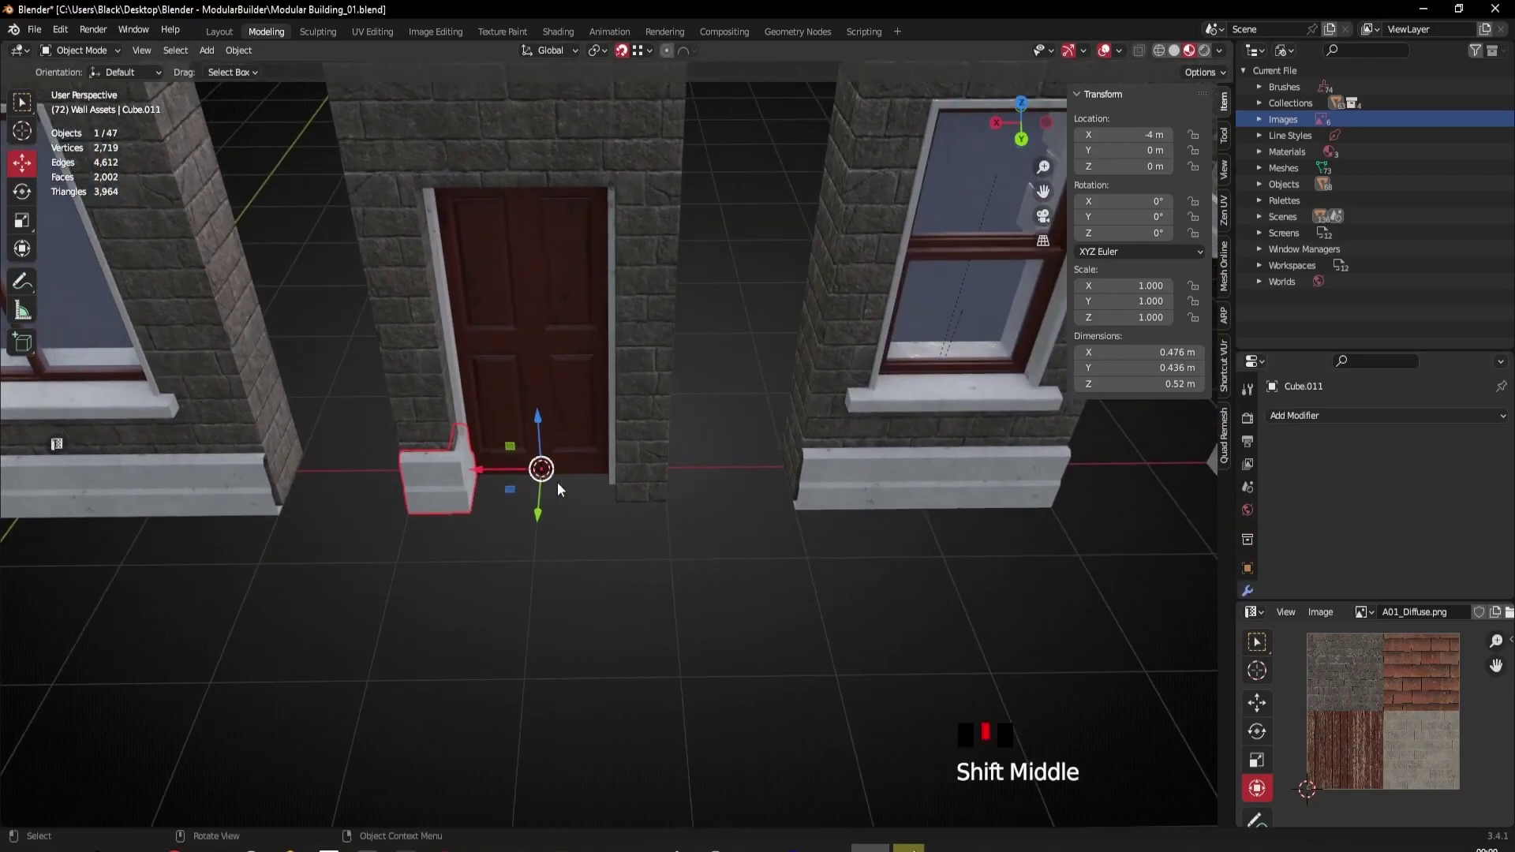
{"action": "left_click", "coordinate": [1304, 416]}
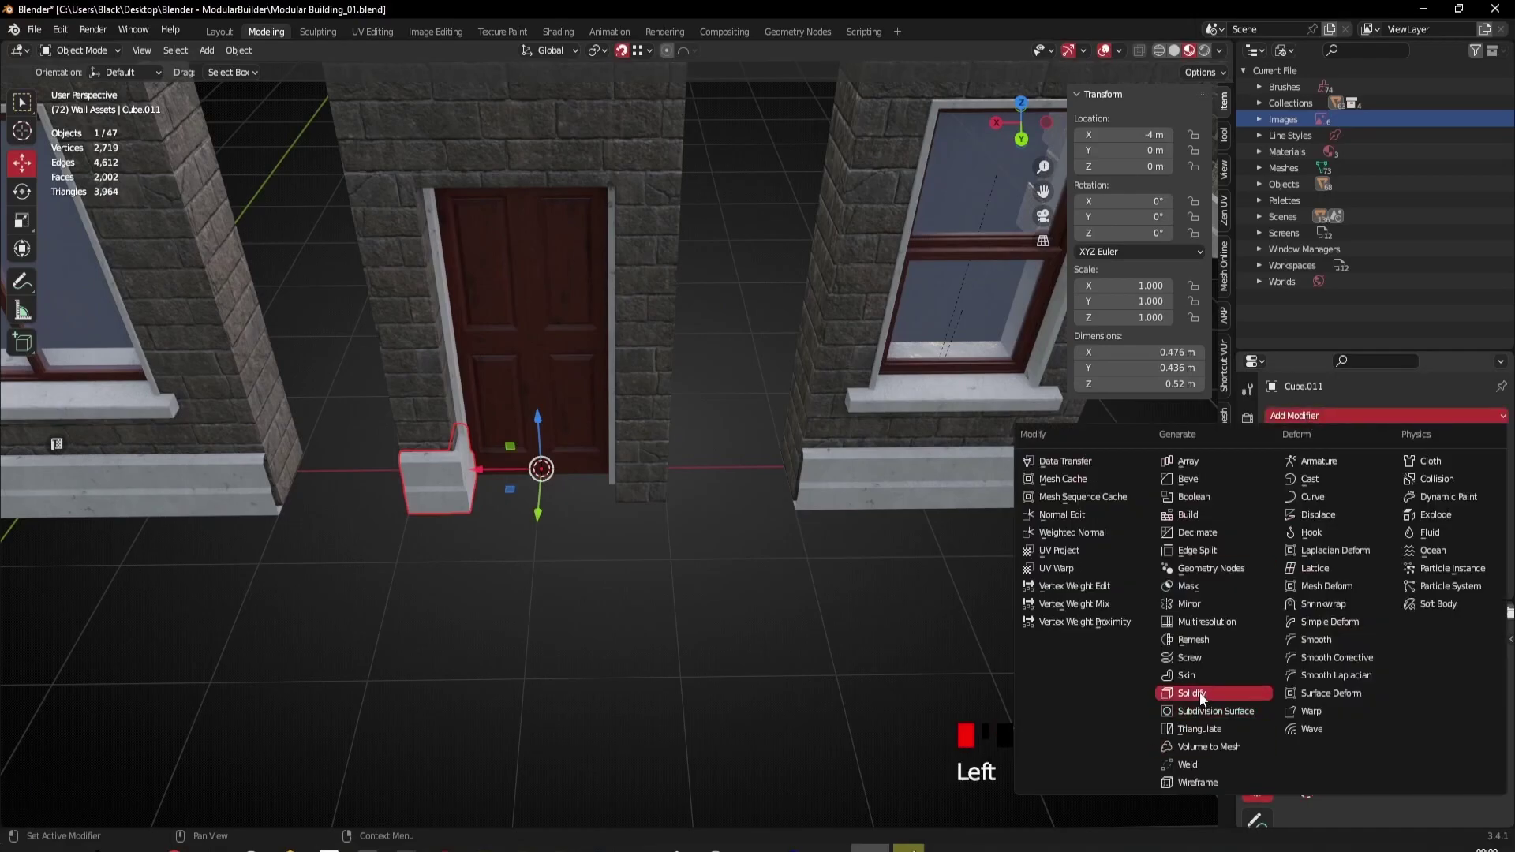
{"action": "left_click", "coordinate": [1189, 604]}
{"action": "left_click", "coordinate": [1460, 444]}
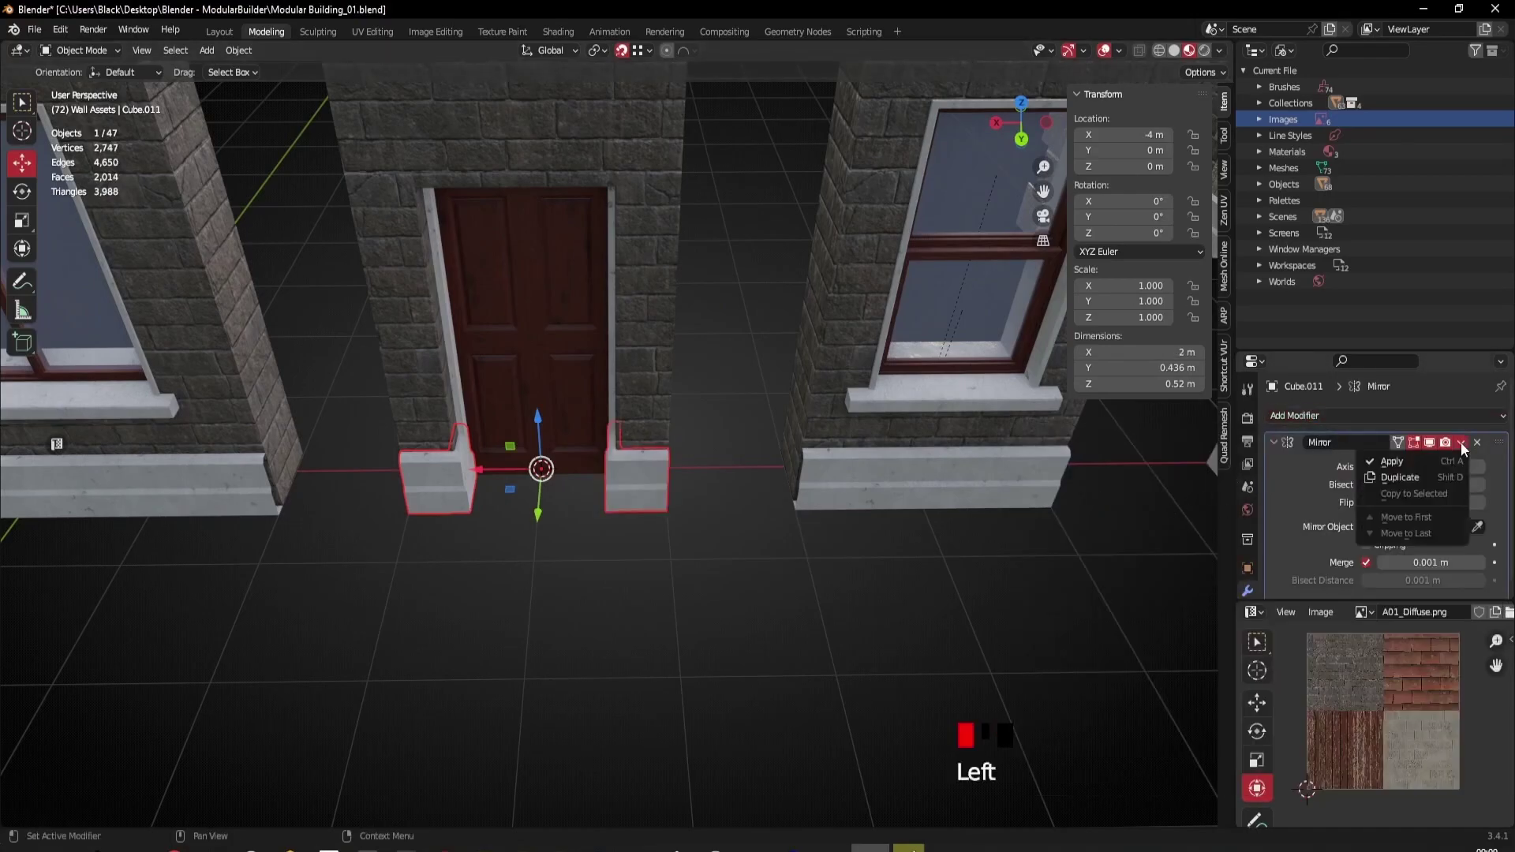
{"action": "left_click", "coordinate": [1391, 462]}
{"action": "middle_click_drag", "start_coordinate": [868, 481], "coordinate": [563, 560]}
{"action": "scroll", "coordinate": [467, 509], "scroll_direction": "up", "scroll_amount": 3}
{"action": "scroll", "coordinate": [841, 607], "scroll_direction": "up", "scroll_amount": 2}
{"action": "middle_click_drag", "start_coordinate": [841, 606], "coordinate": [475, 606], "text": "shift"}
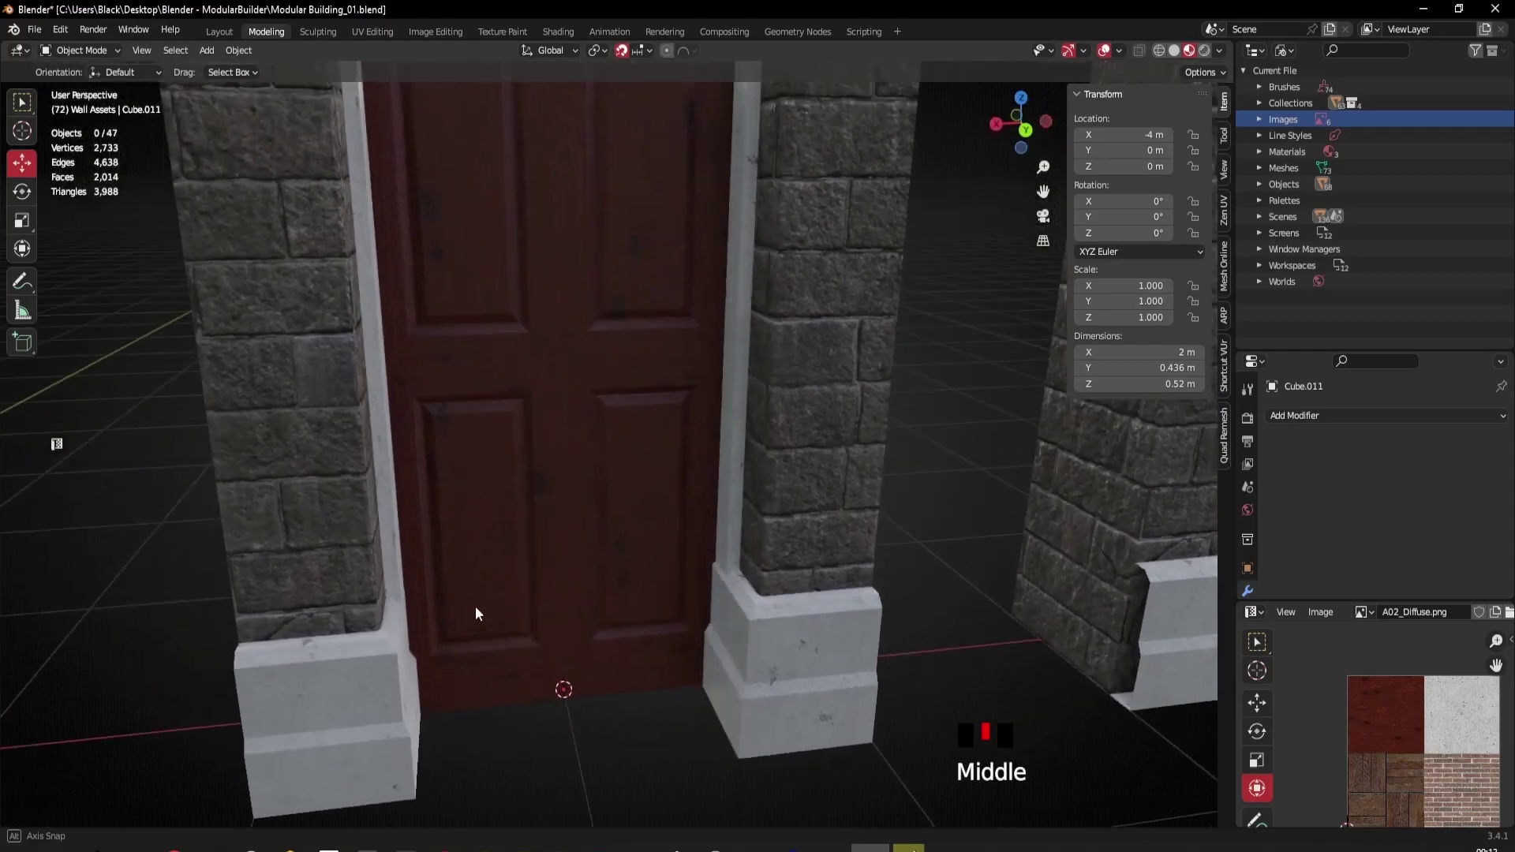
Step: Try rotating the door about its hinge-side origin, and undo the rotation
{"action": "scroll", "coordinate": [530, 589], "scroll_direction": "down", "scroll_amount": 3}
{"action": "left_click", "coordinate": [592, 537]}
{"action": "scroll", "coordinate": [614, 569], "scroll_direction": "up", "scroll_amount": 1}
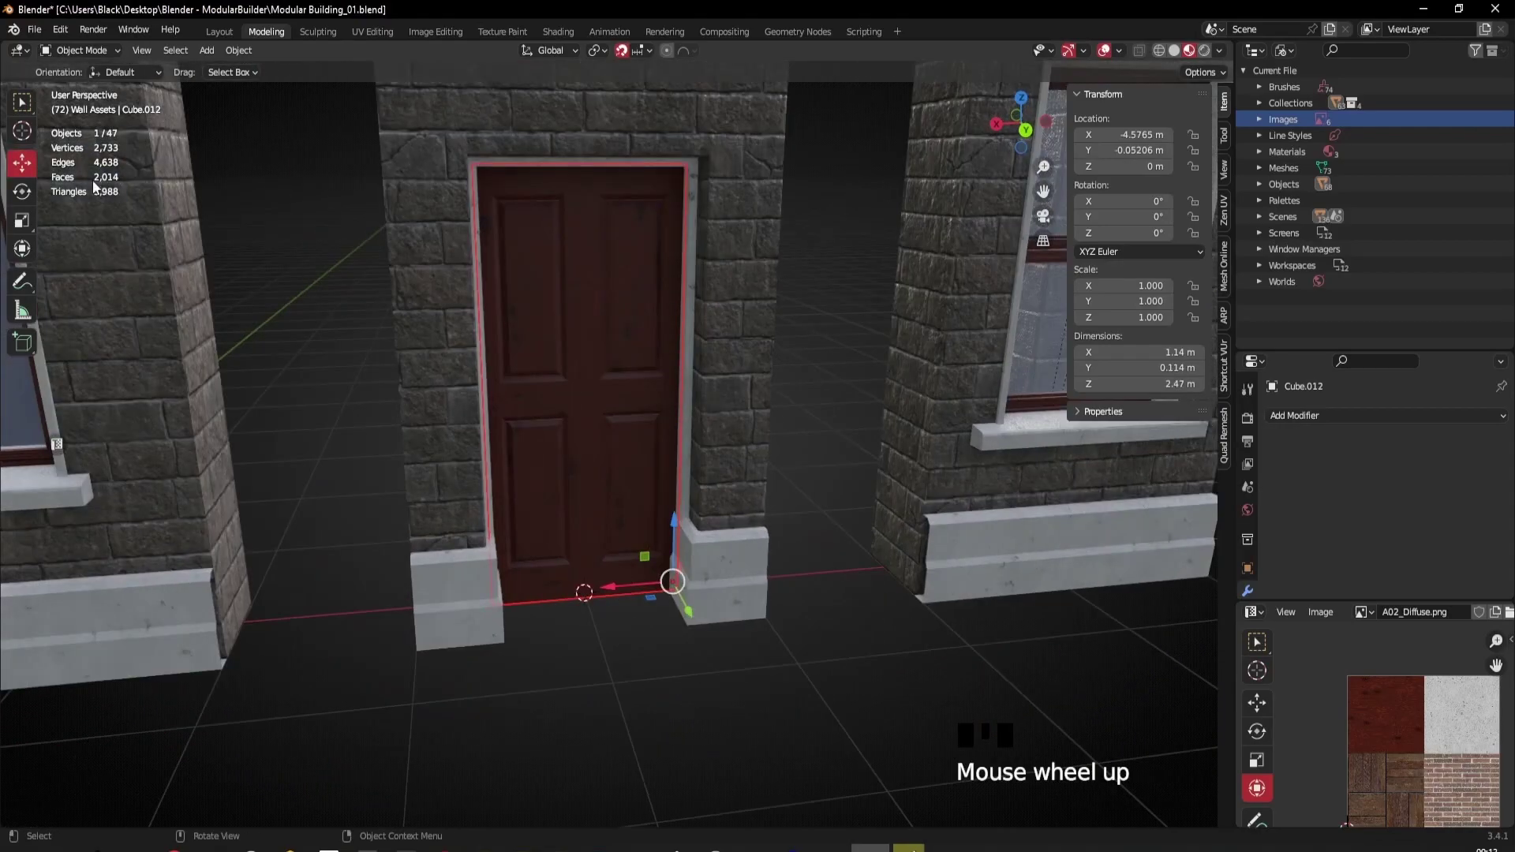
{"action": "left_click", "coordinate": [22, 191]}
{"action": "left_click_drag", "start_coordinate": [647, 590], "coordinate": [545, 560]}
{"action": "middle_click_drag", "start_coordinate": [545, 560], "coordinate": [493, 534]}
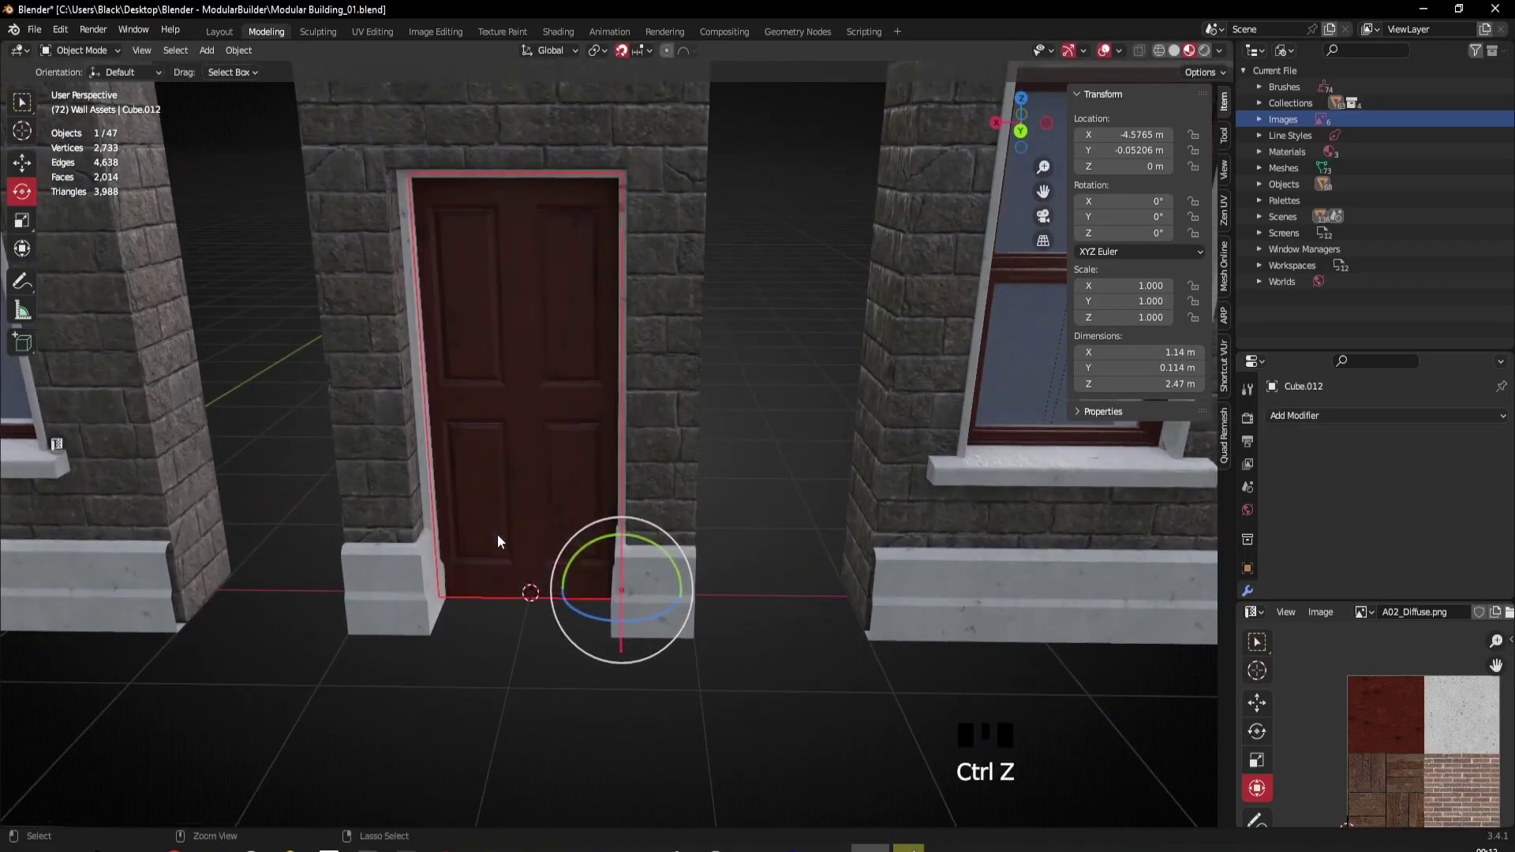
{"action": "key", "text": "ctrl+z"}
Step: Examine the row of modular wall, door, window and corner pieces with their trims from several angles
{"action": "scroll", "coordinate": [552, 513], "scroll_direction": "down", "scroll_amount": 7}
{"action": "middle_click_drag", "start_coordinate": [576, 505], "coordinate": [779, 535]}
{"action": "left_click", "coordinate": [906, 475]}
{"action": "middle_click_drag", "start_coordinate": [906, 475], "coordinate": [638, 515], "text": "shift"}
{"action": "middle_click_drag", "start_coordinate": [316, 494], "coordinate": [585, 471], "text": "shift"}
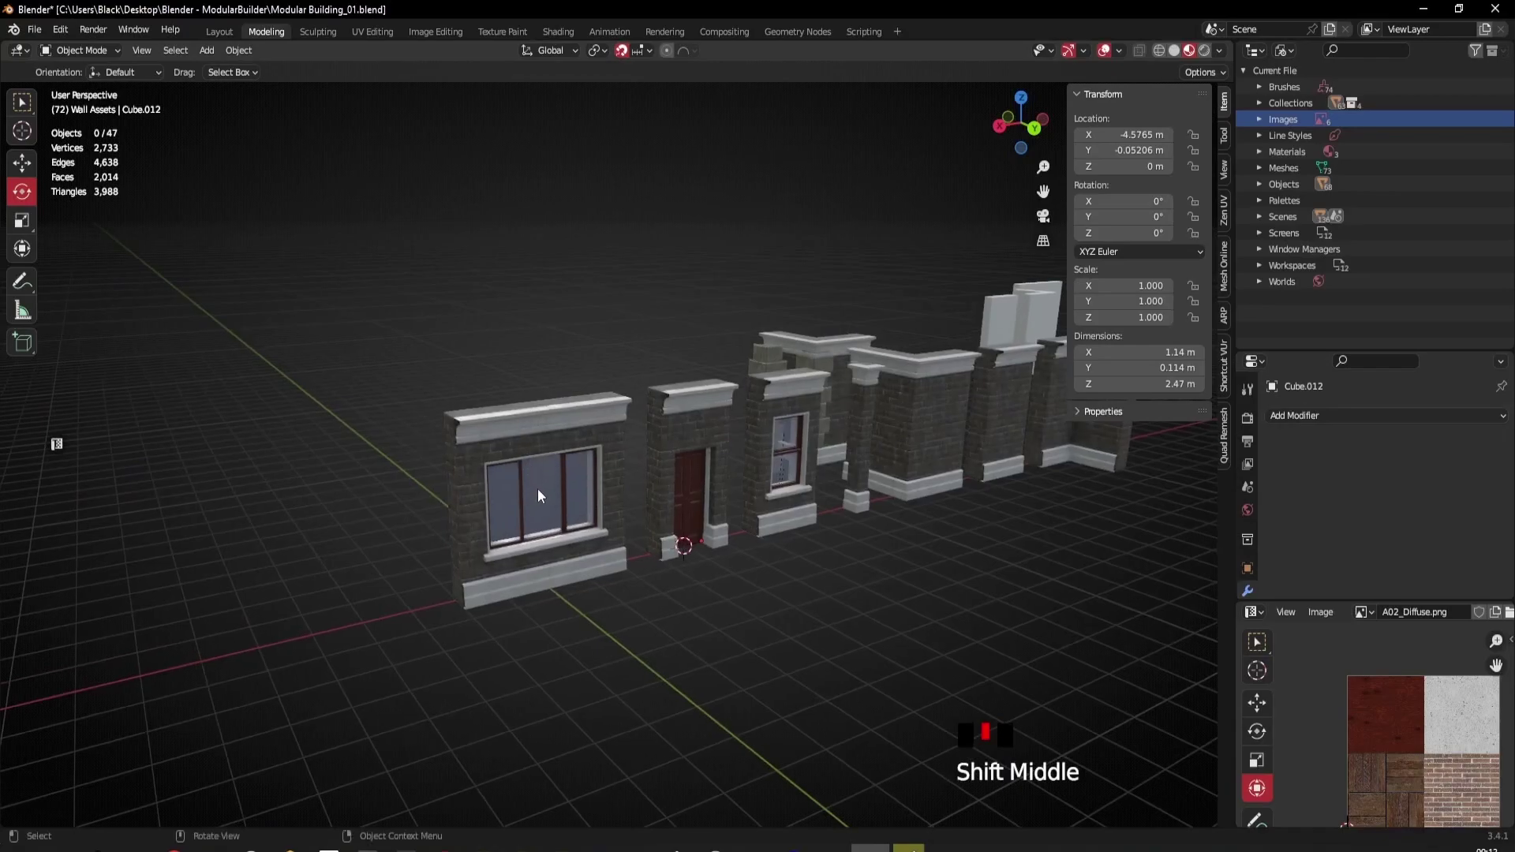
{"action": "mouse_move", "coordinate": [779, 505]}
{"action": "middle_mouse_down"}
{"action": "mouse_move", "coordinate": [698, 485]}
{"action": "mouse_move", "coordinate": [764, 515]}
{"action": "middle_mouse_up"}
{"action": "middle_click_drag", "start_coordinate": [764, 515], "coordinate": [525, 505], "text": "shift"}
{"action": "middle_click_drag", "start_coordinate": [624, 494], "coordinate": [475, 486]}
{"action": "scroll", "coordinate": [473, 472], "scroll_direction": "down", "scroll_amount": 2}
{"action": "scroll", "coordinate": [474, 469], "scroll_direction": "down", "scroll_amount": 3}
{"action": "middle_click_drag", "start_coordinate": [752, 506], "coordinate": [665, 534]}
{"action": "scroll", "coordinate": [586, 414], "scroll_direction": "up", "scroll_amount": 5}
{"action": "middle_click_drag", "start_coordinate": [569, 414], "coordinate": [830, 533], "text": "shift"}
{"action": "scroll", "coordinate": [746, 494], "scroll_direction": "up", "scroll_amount": 5}
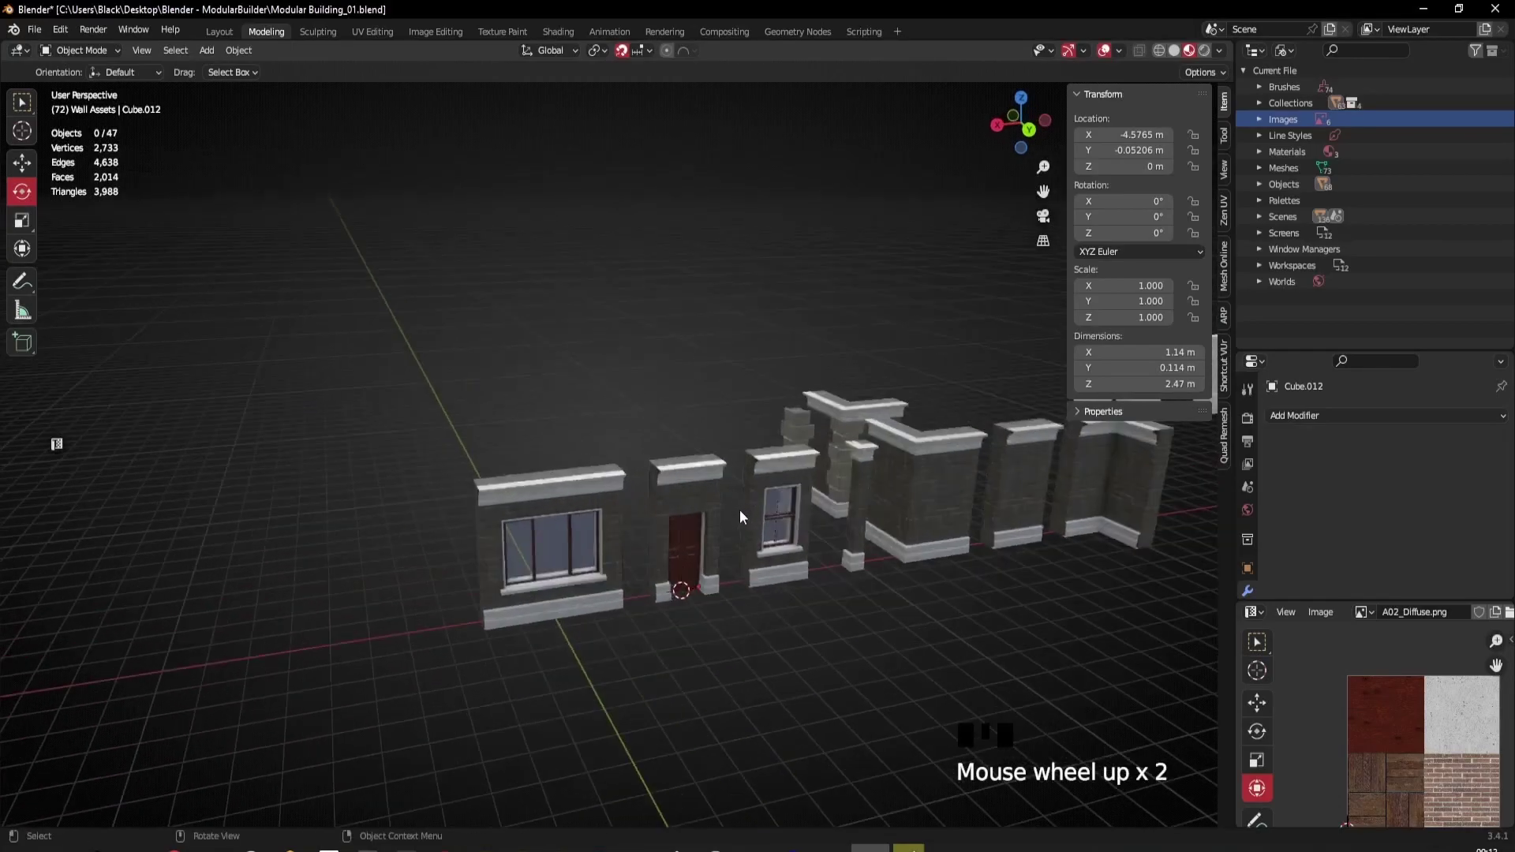
{"action": "middle_click_drag", "start_coordinate": [717, 561], "coordinate": [803, 495], "text": "shift"}
{"action": "scroll", "coordinate": [777, 454], "scroll_direction": "down", "scroll_amount": 2}
{"action": "scroll", "coordinate": [627, 455], "scroll_direction": "up", "scroll_amount": 2}
{"action": "scroll", "coordinate": [913, 502], "scroll_direction": "down", "scroll_amount": 1}
{"action": "middle_click_drag", "start_coordinate": [914, 501], "coordinate": [554, 440], "text": "shift"}
{"action": "scroll", "coordinate": [669, 500], "scroll_direction": "down", "scroll_amount": 3}
{"action": "scroll", "coordinate": [673, 510], "scroll_direction": "up", "scroll_amount": 2}
{"action": "scroll", "coordinate": [673, 509], "scroll_direction": "up", "scroll_amount": 1}
{"action": "scroll", "coordinate": [554, 440], "scroll_direction": "up", "scroll_amount": 2}
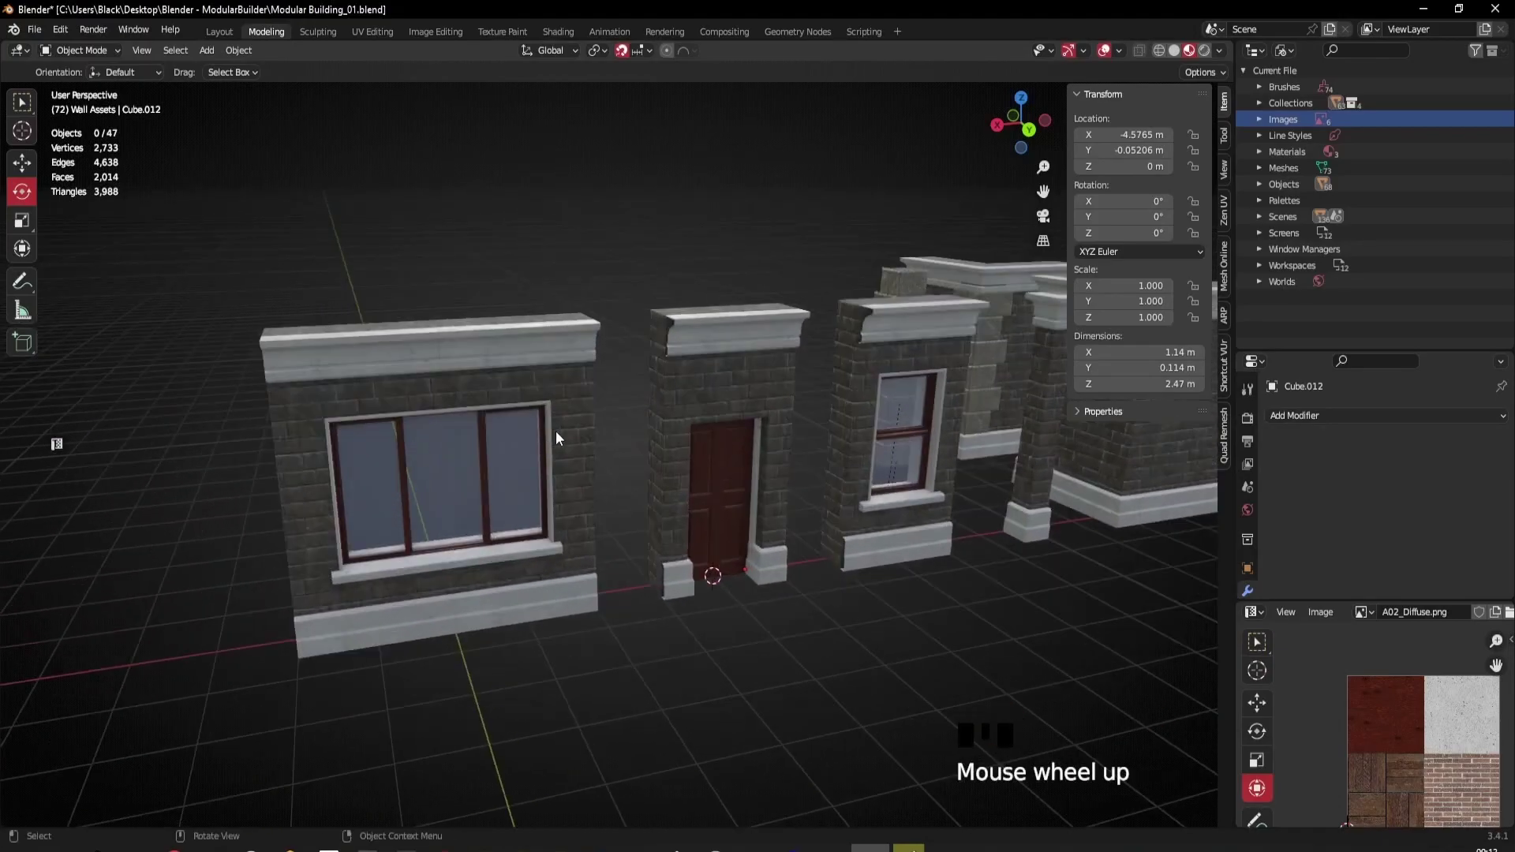
Step: Duplicate the wide three-pane window wall in place
{"action": "left_click", "coordinate": [562, 395]}
{"action": "scroll", "coordinate": [579, 584], "scroll_direction": "down", "scroll_amount": 2}
{"action": "middle_click_drag", "start_coordinate": [580, 584], "coordinate": [593, 544]}
{"action": "scroll", "coordinate": [547, 490], "scroll_direction": "up", "scroll_amount": 2}
{"action": "middle_click_drag", "start_coordinate": [548, 489], "coordinate": [560, 682]}
{"action": "scroll", "coordinate": [534, 549], "scroll_direction": "up", "scroll_amount": 5}
{"action": "scroll", "coordinate": [534, 549], "scroll_direction": "down", "scroll_amount": 3}
{"action": "middle_click_drag", "start_coordinate": [525, 316], "coordinate": [600, 464]}
{"action": "key", "text": "shift+d"}
{"action": "right_click", "coordinate": [533, 431]}
Step: Move one of the two wide window walls 3 m back along Y, behind the row of wall pieces
{"action": "key", "text": "g"}
{"action": "left_click_drag", "start_coordinate": [784, 677], "coordinate": [600, 632]}
{"action": "middle_click_drag", "start_coordinate": [751, 644], "coordinate": [610, 636]}
{"action": "left_click_drag", "start_coordinate": [609, 636], "coordinate": [422, 556]}
{"action": "middle_click_drag", "start_coordinate": [475, 613], "coordinate": [575, 745]}
{"action": "middle_click_drag", "start_coordinate": [418, 617], "coordinate": [505, 694]}
{"action": "left_click_drag", "start_coordinate": [322, 547], "coordinate": [561, 703]}
{"action": "middle_click_drag", "start_coordinate": [561, 705], "coordinate": [440, 627]}
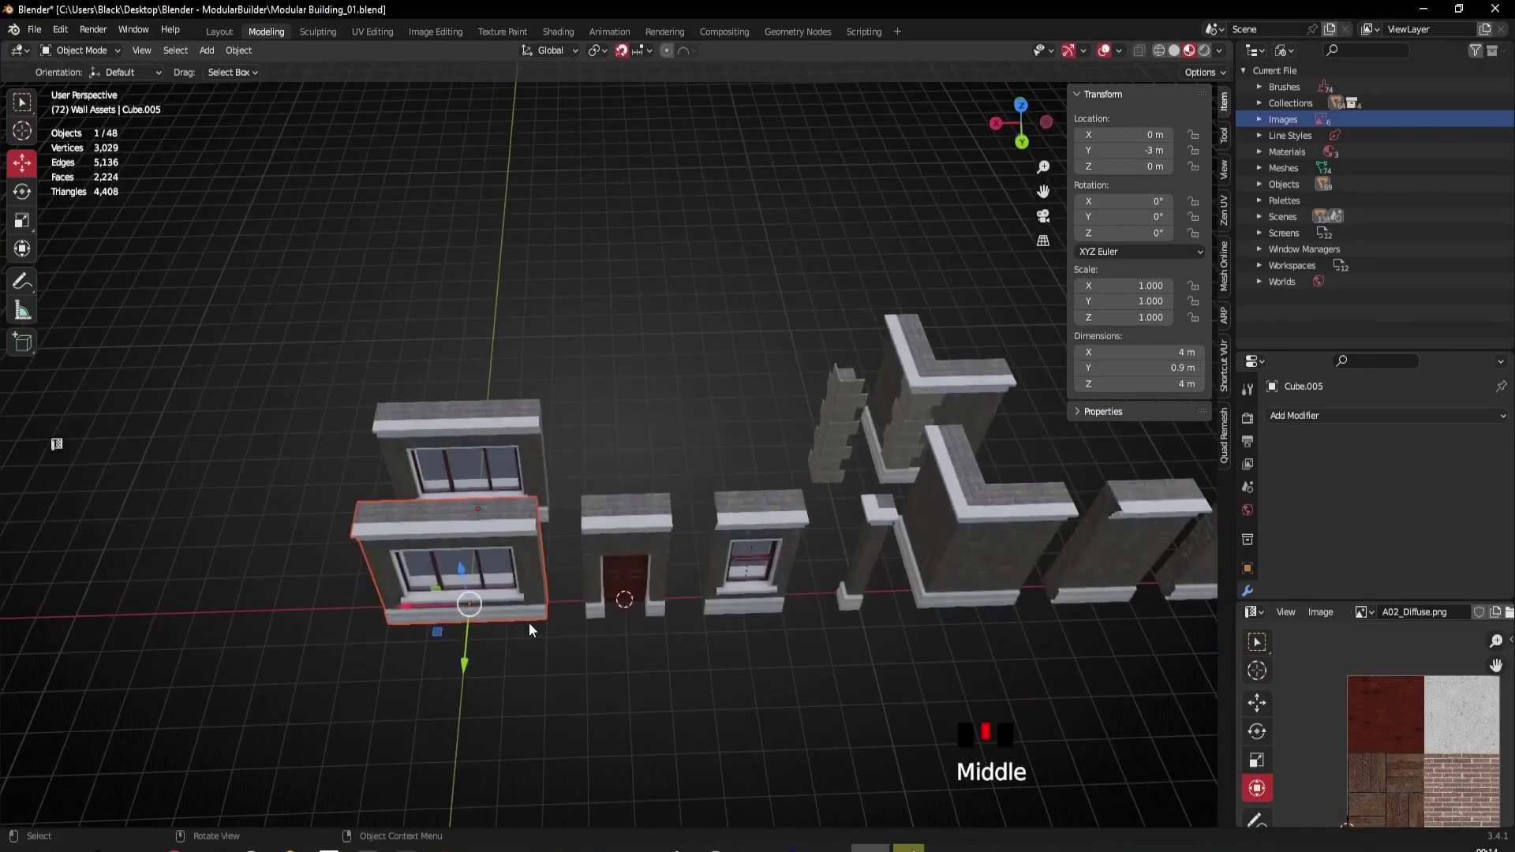
Step: Place one wide window wall behind the door and window walls, and move the other 3 m along Y to the world origin
{"action": "left_click_drag", "start_coordinate": [441, 627], "coordinate": [711, 511]}
{"action": "middle_click_drag", "start_coordinate": [711, 512], "coordinate": [518, 456]}
{"action": "left_click", "coordinate": [518, 456]}
{"action": "middle_click_drag", "start_coordinate": [485, 615], "coordinate": [574, 598]}
{"action": "left_click_drag", "start_coordinate": [575, 598], "coordinate": [657, 652]}
{"action": "middle_click_drag", "start_coordinate": [657, 652], "coordinate": [636, 529]}
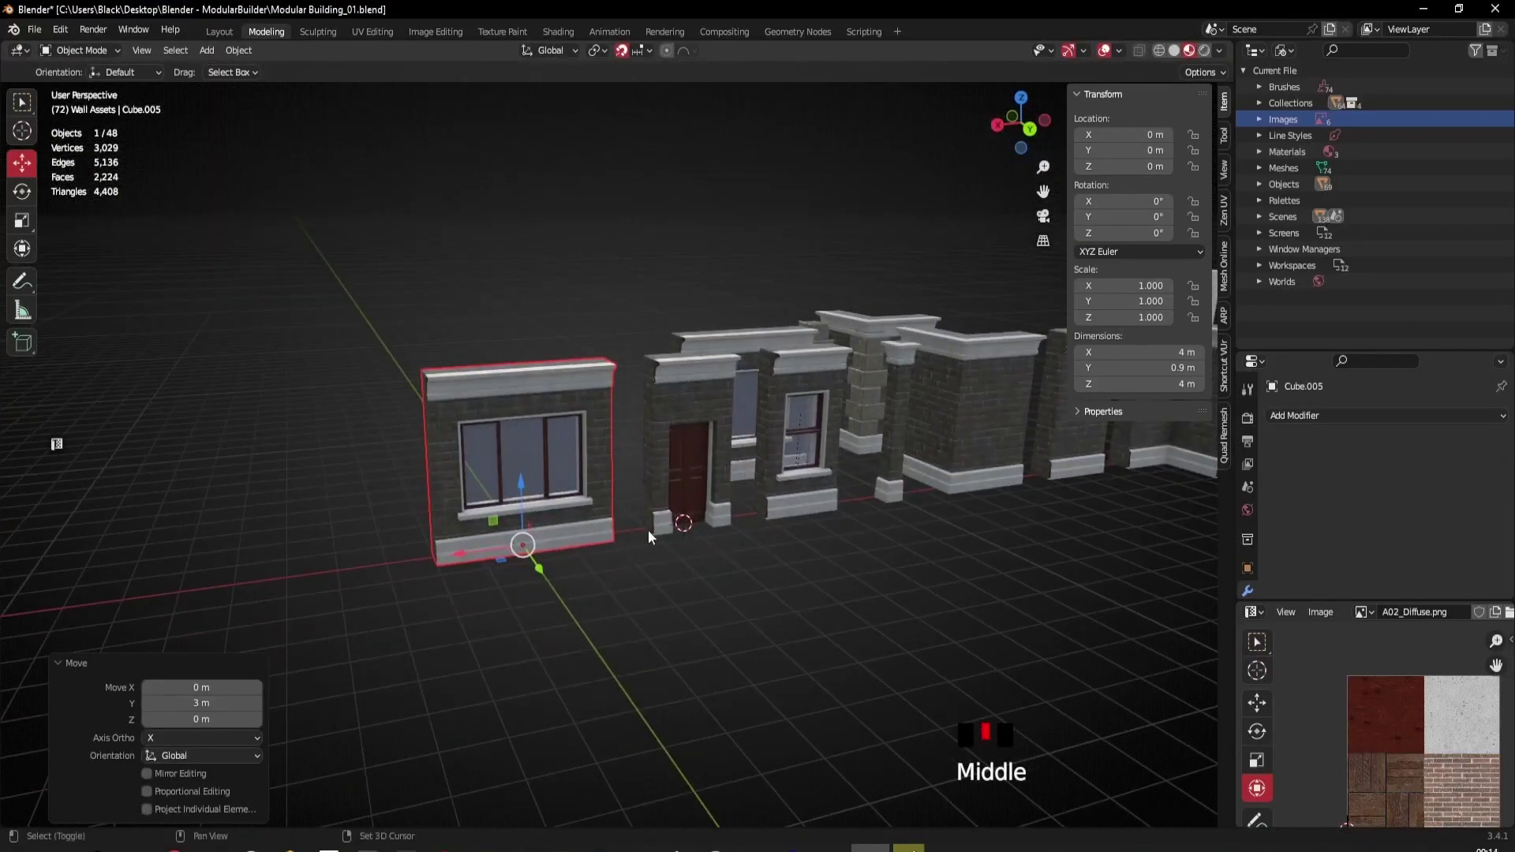
{"action": "scroll", "coordinate": [712, 494], "scroll_direction": "up", "scroll_amount": 2}
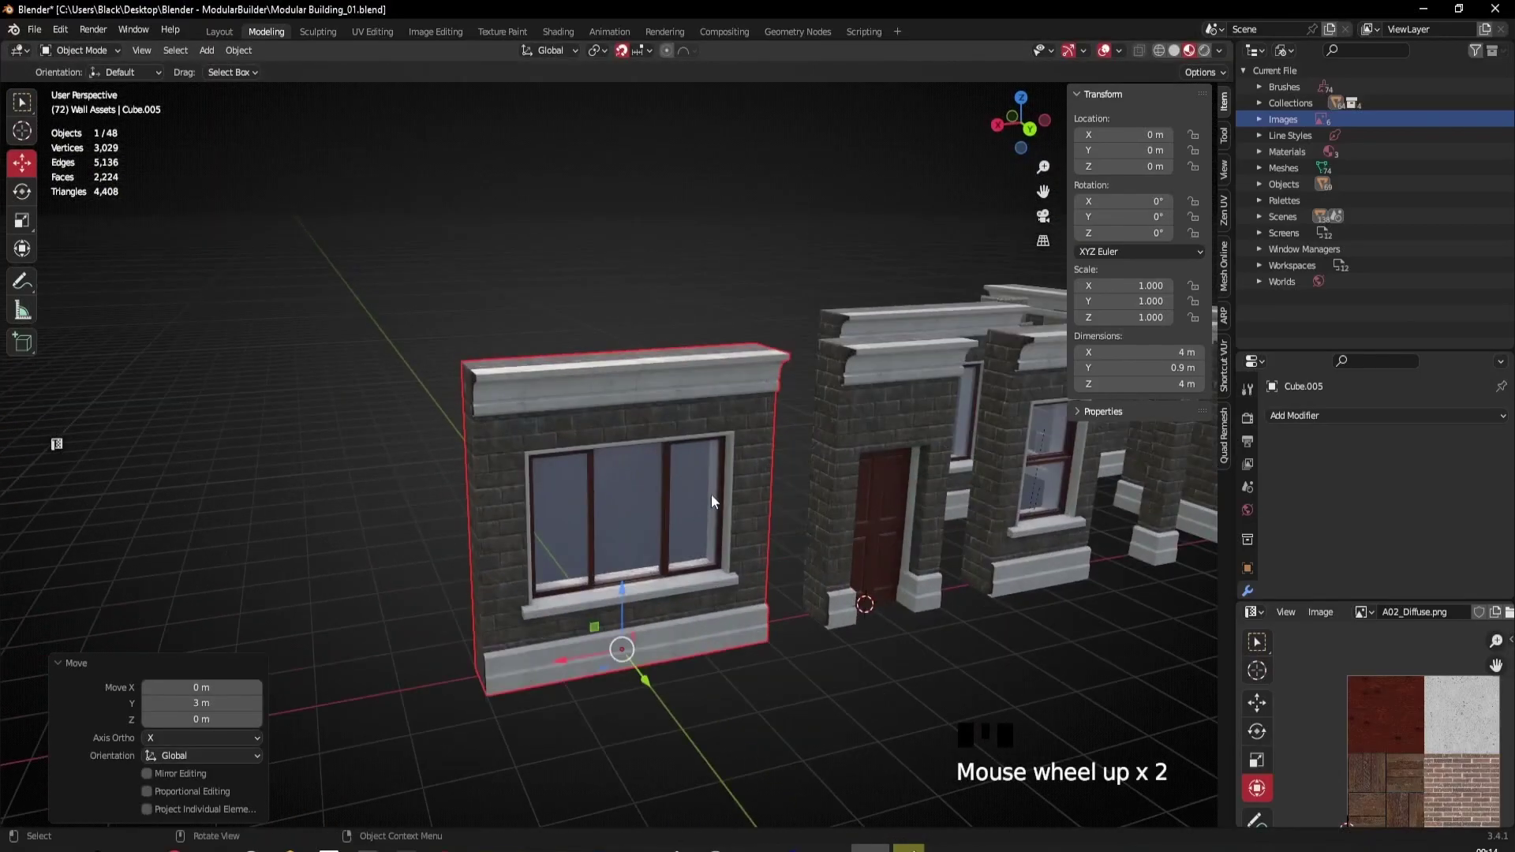
Step: In Edit Mode, delete the faces of the cornice, window, sill and base trim, keeping only the linked stone wall
{"action": "left_click", "coordinate": [806, 431]}
{"action": "left_click", "coordinate": [762, 417]}
{"action": "key", "text": "Tab"}
{"action": "left_click", "coordinate": [805, 771]}
{"action": "key", "text": "l"}
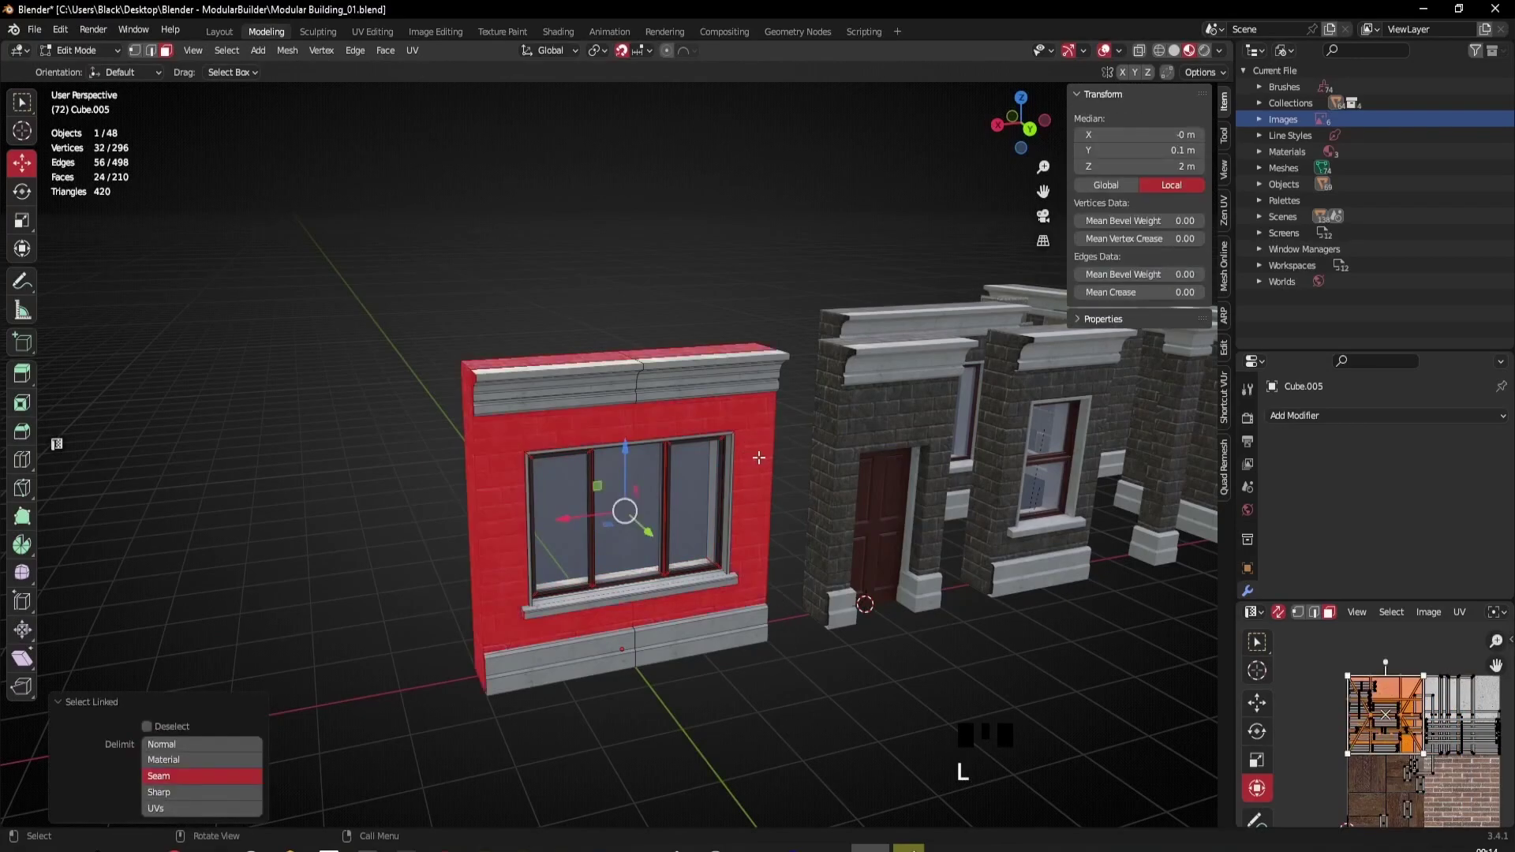
{"action": "key", "text": "ctrl+i"}
{"action": "key", "text": "x"}
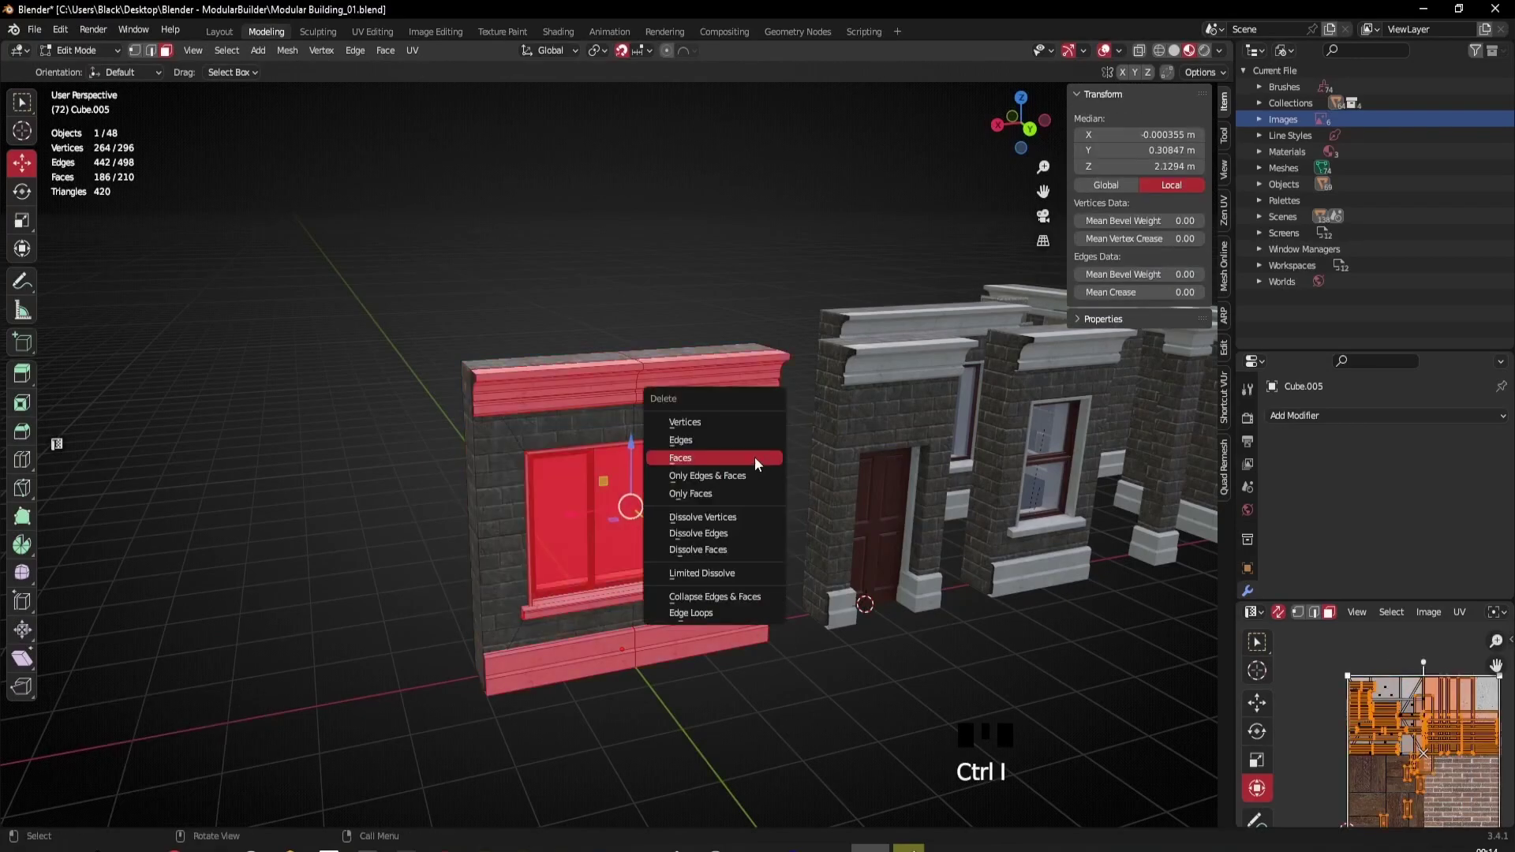
{"action": "left_click", "coordinate": [708, 456]}
Step: Dissolve the horizontal middle edge loops on both sides of the window opening
{"action": "middle_click_drag", "start_coordinate": [686, 524], "coordinate": [668, 477]}
{"action": "scroll", "coordinate": [647, 490], "scroll_direction": "up", "scroll_amount": 2}
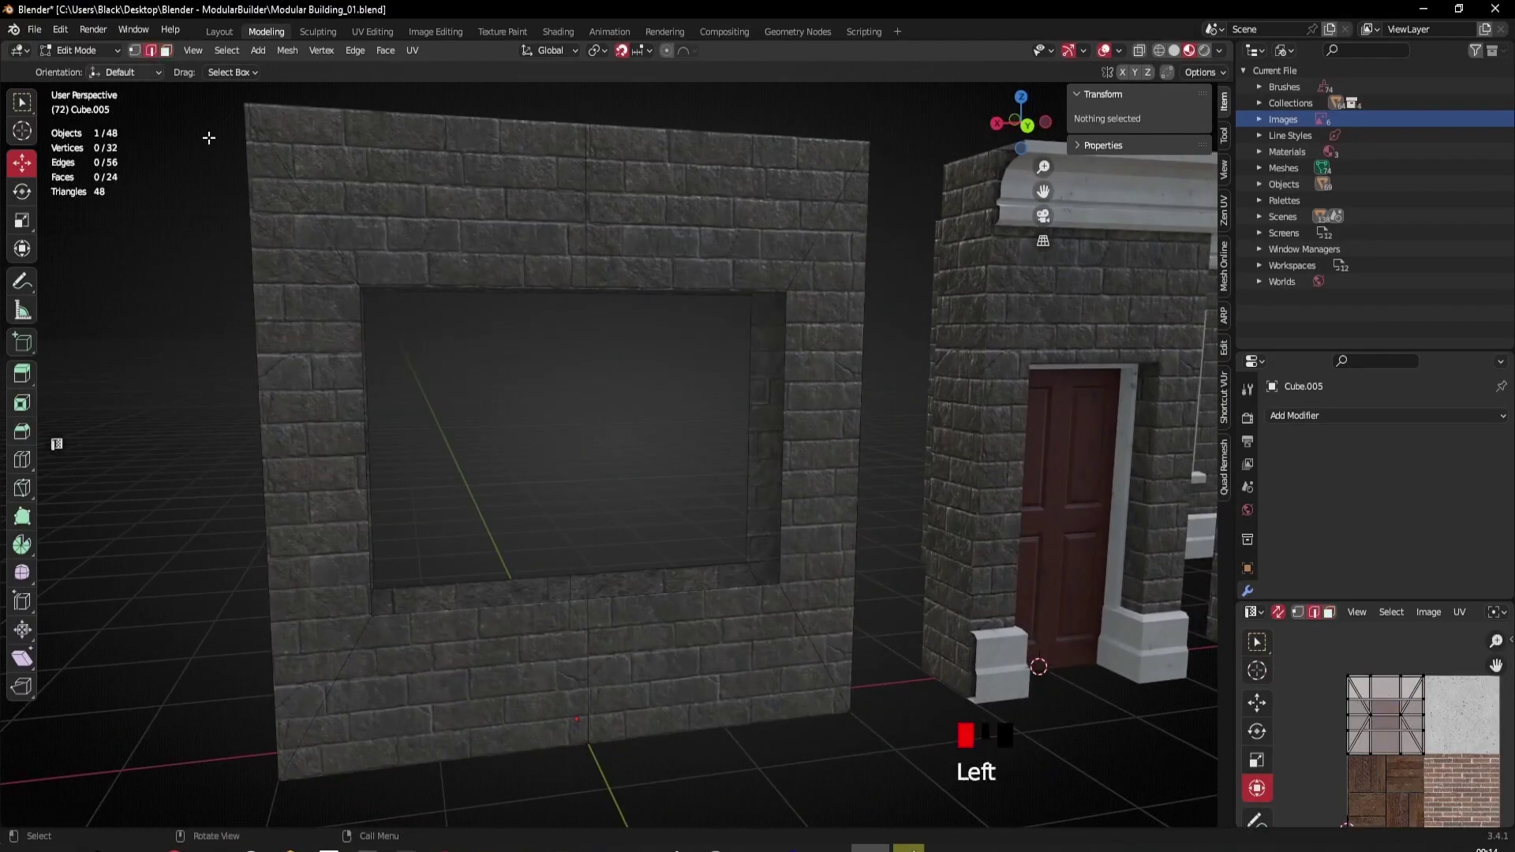
{"action": "left_click", "coordinate": [311, 457], "text": "alt"}
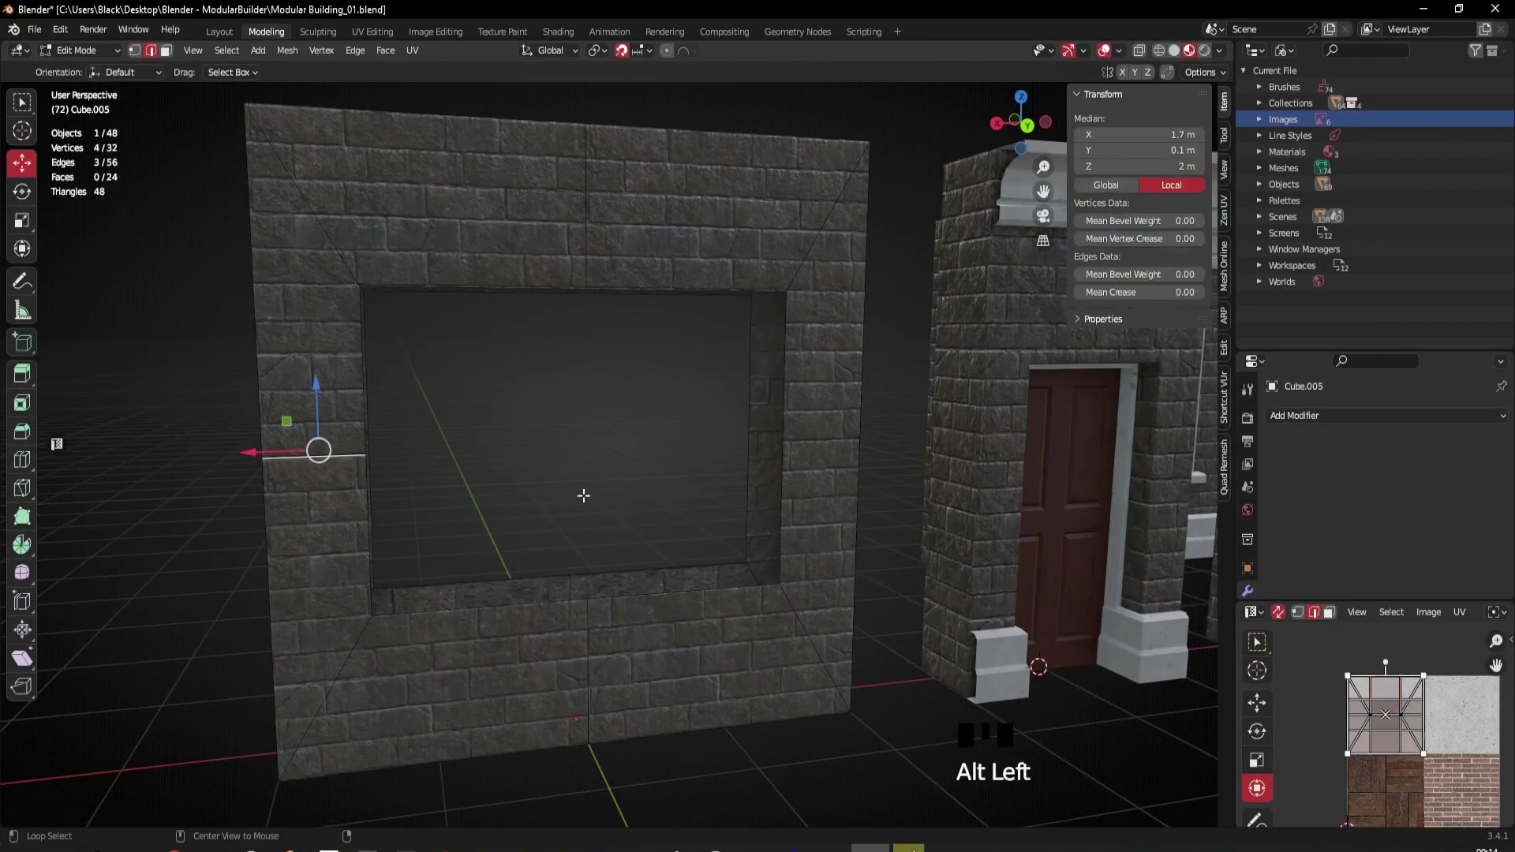
{"action": "left_click", "coordinate": [829, 436], "text": "alt+shift"}
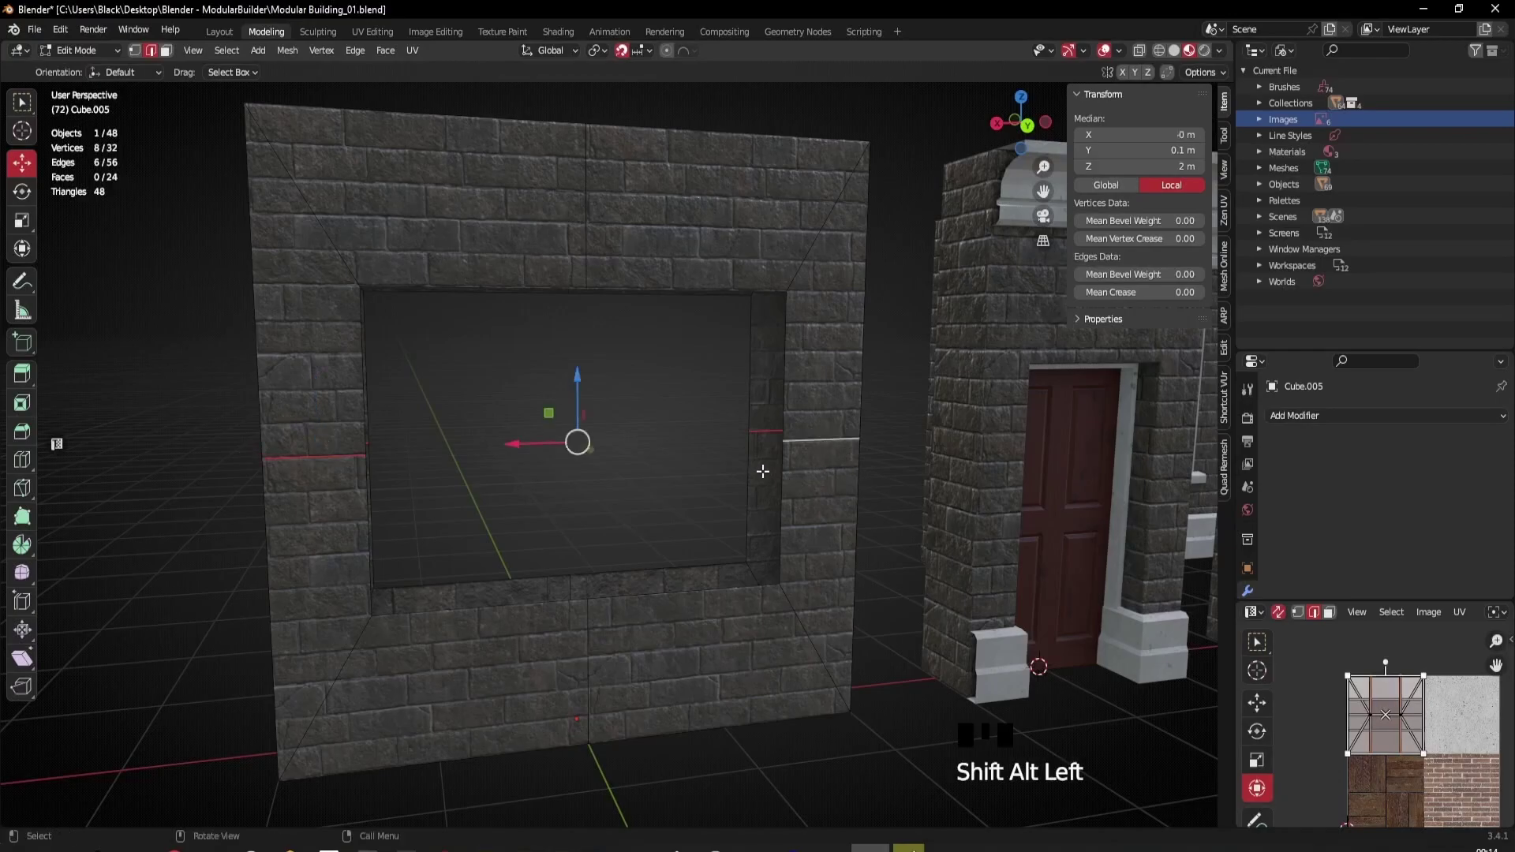
{"action": "key", "text": "x"}
{"action": "left_click", "coordinate": [685, 545]}
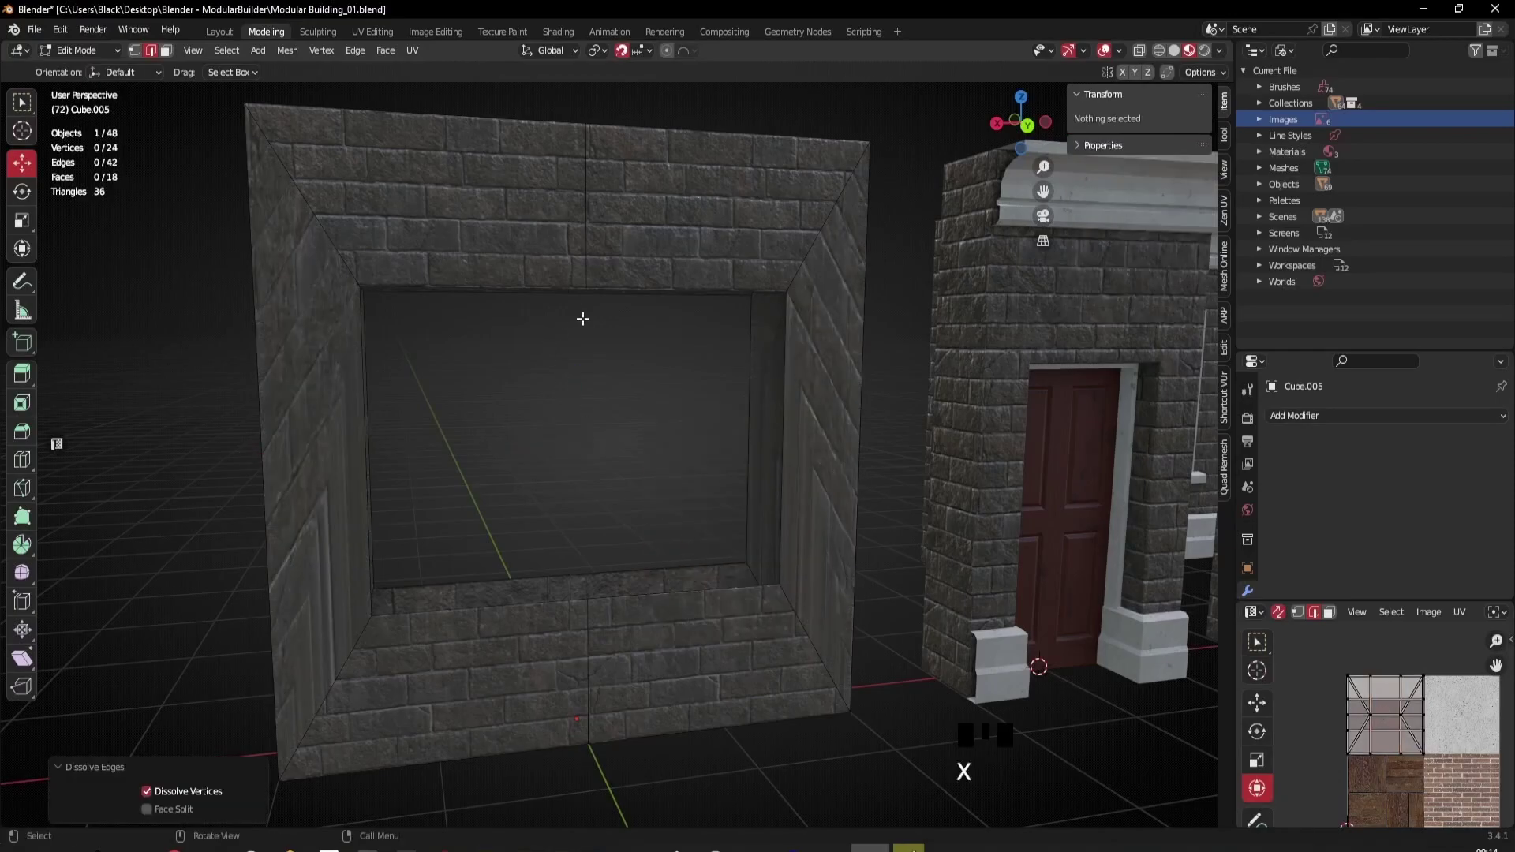
Step: Fill the front of the window opening with two faces, each bridging an upper and a lower opening edge
{"action": "left_click", "coordinate": [521, 279]}
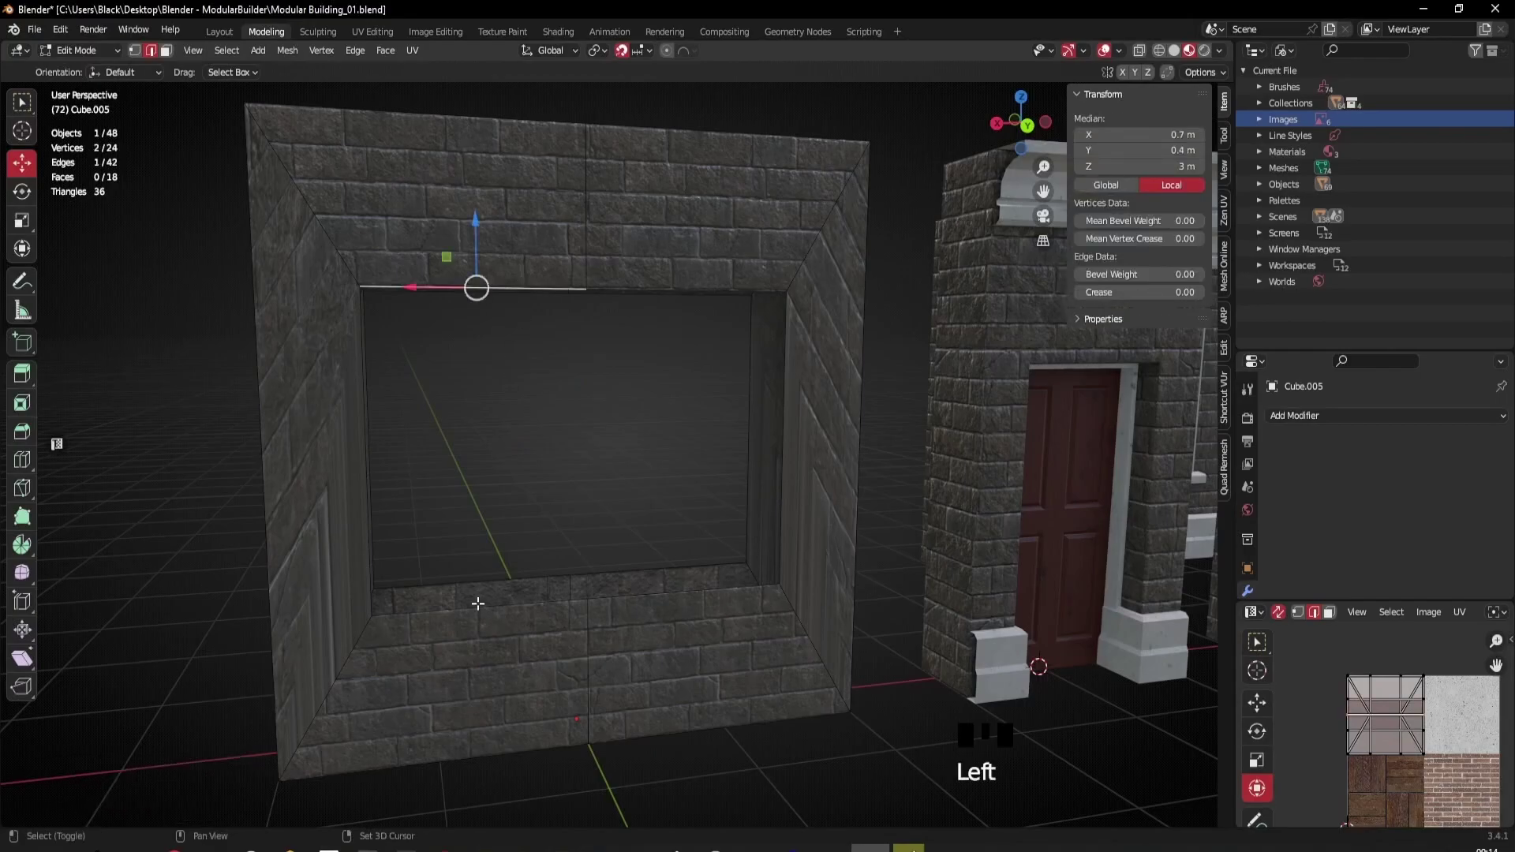
{"action": "left_click", "coordinate": [517, 606], "text": "shift"}
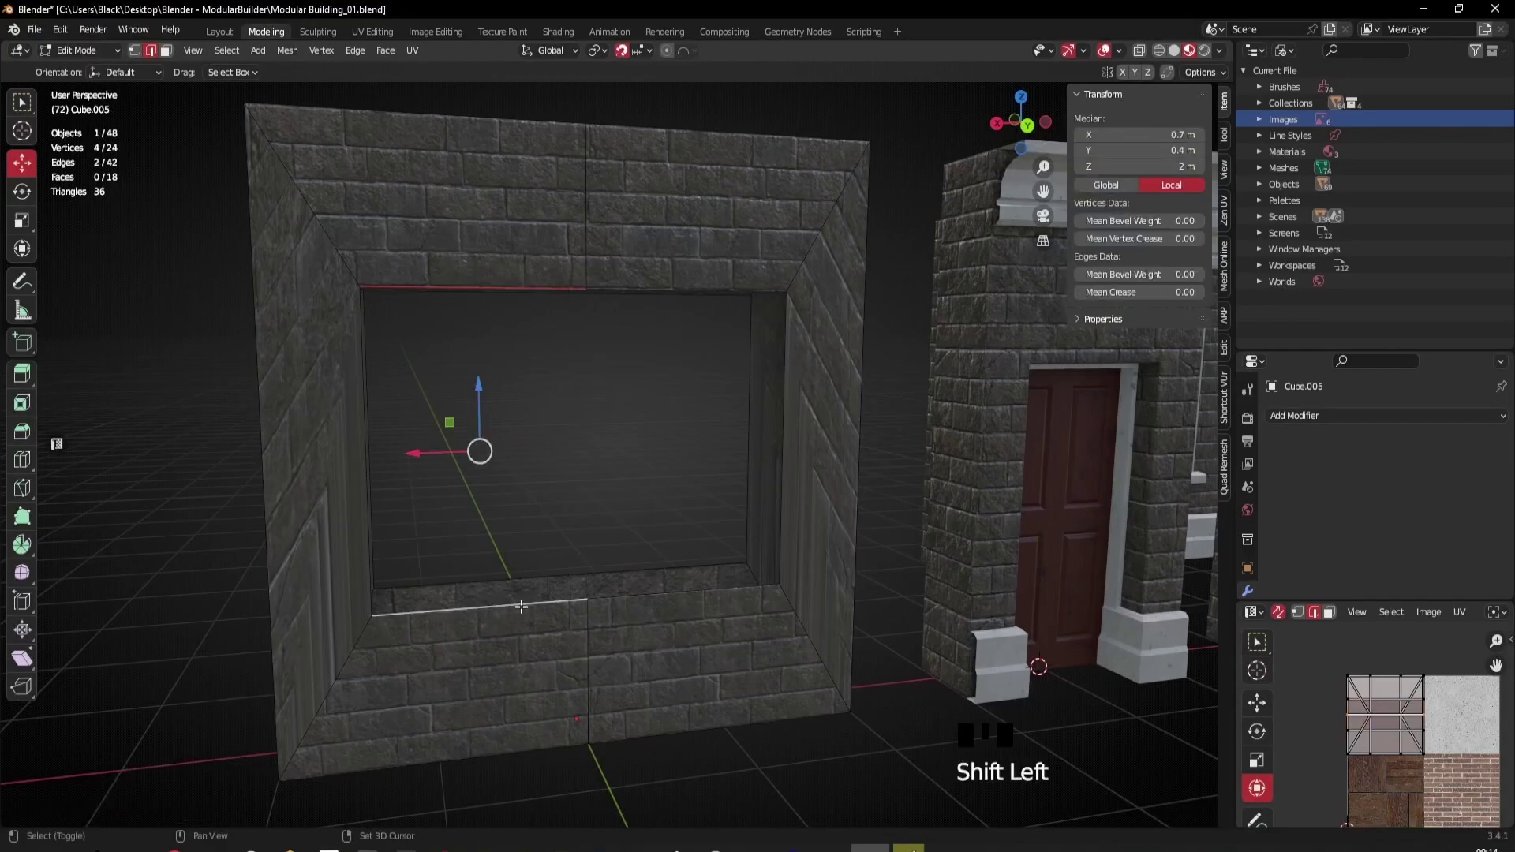
{"action": "key", "text": "f"}
{"action": "left_click", "coordinate": [655, 594]}
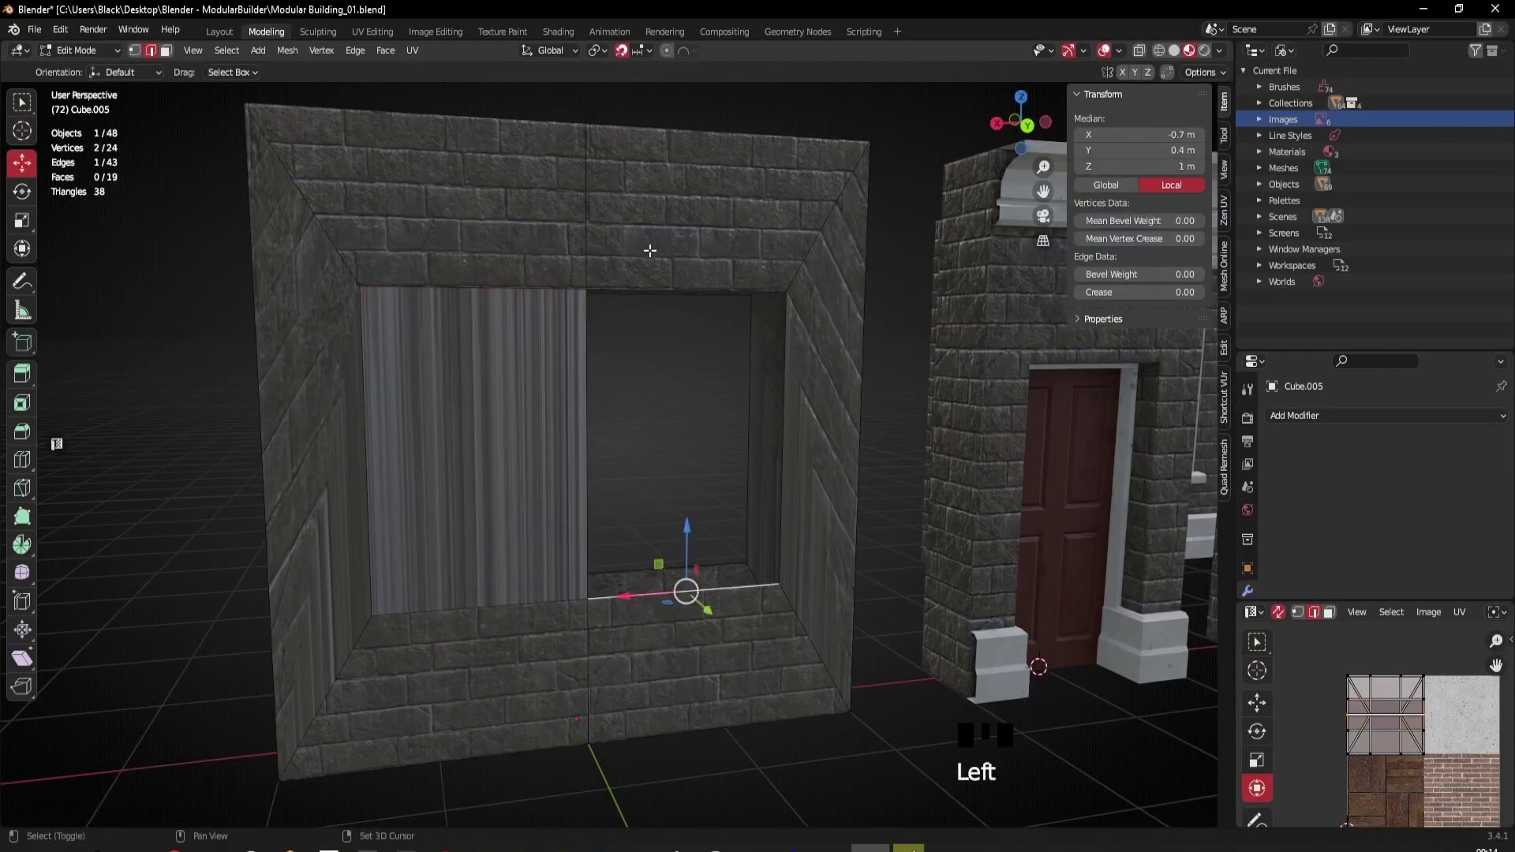
{"action": "left_click", "coordinate": [659, 291], "text": "shift"}
{"action": "key", "text": "f"}
Step: Fill the back of the window opening with two faces between its upper and lower edges
{"action": "middle_click_drag", "start_coordinate": [663, 300], "coordinate": [685, 415]}
{"action": "scroll", "coordinate": [466, 426], "scroll_direction": "up", "scroll_amount": 5}
{"action": "left_click", "coordinate": [406, 420]}
{"action": "middle_click_drag", "start_coordinate": [407, 420], "coordinate": [560, 146]}
{"action": "left_click", "coordinate": [505, 514], "text": "shift"}
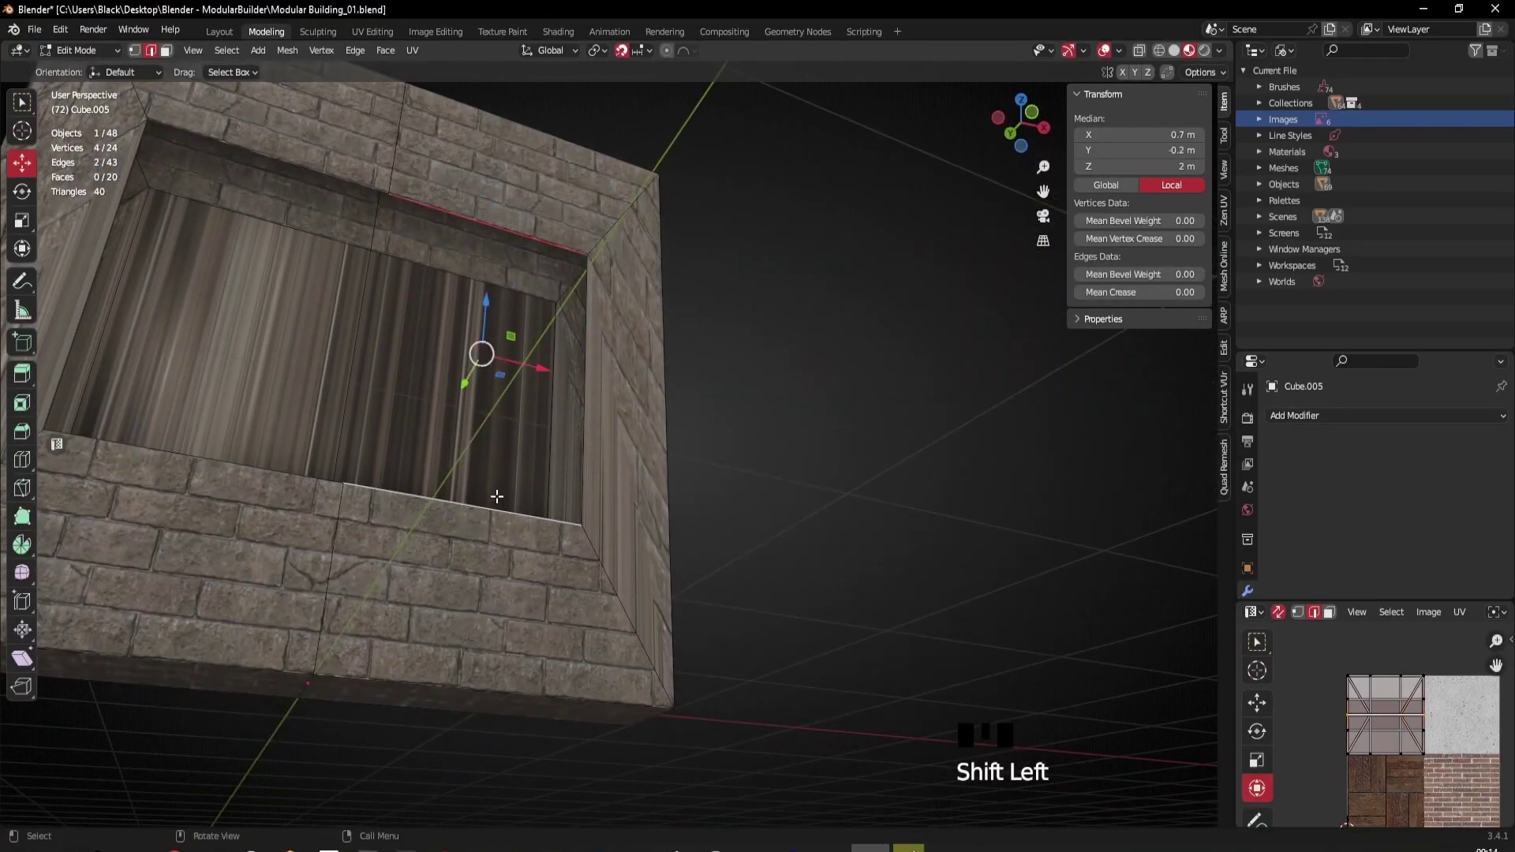
{"action": "key", "text": "f"}
{"action": "left_click", "coordinate": [227, 462]}
{"action": "left_click", "coordinate": [300, 173], "text": "shift"}
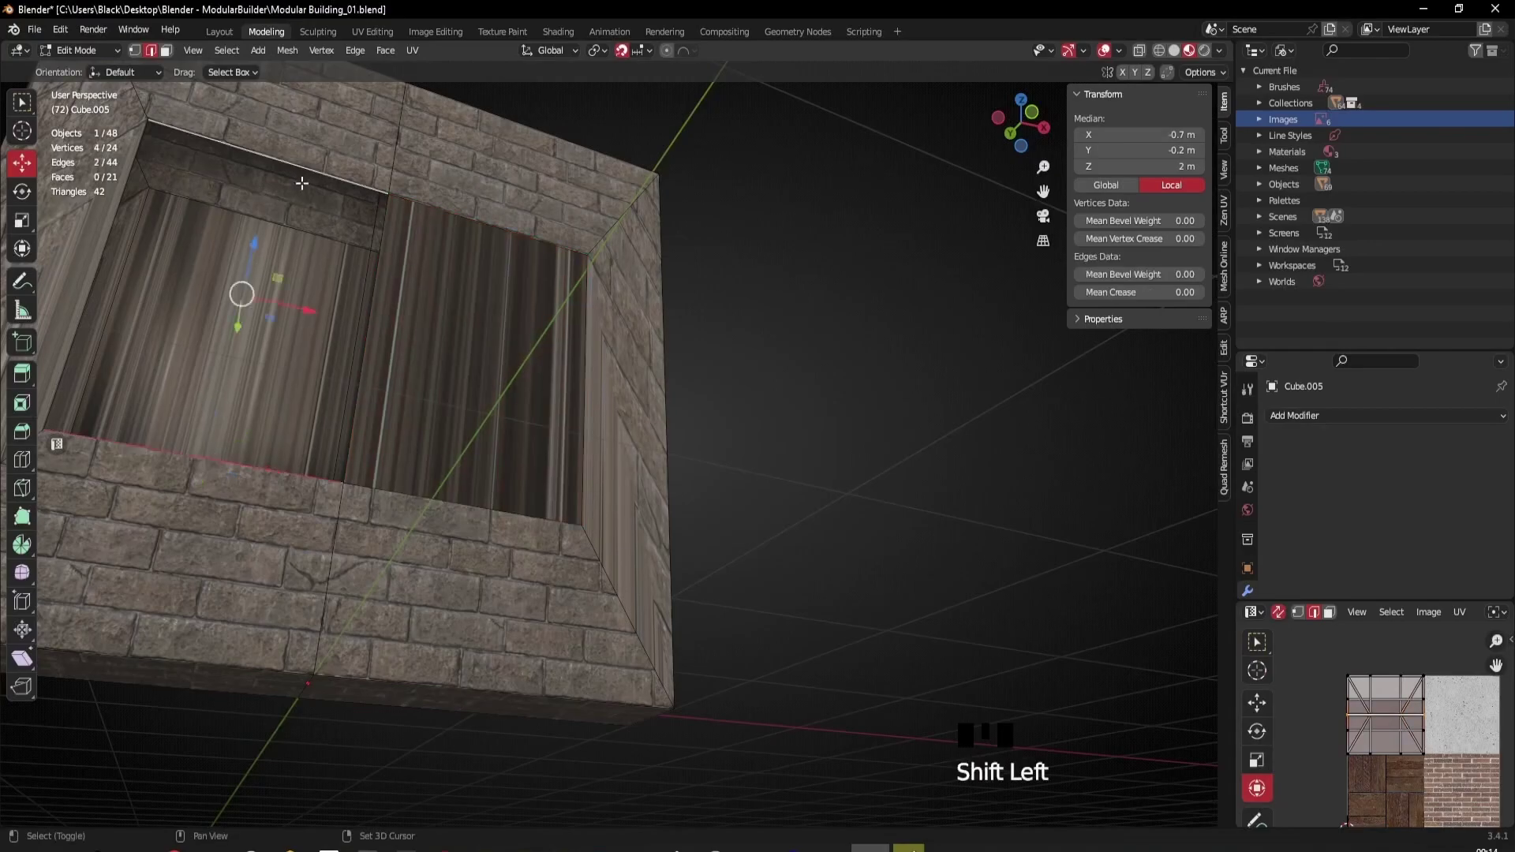
{"action": "key", "text": "f"}
Step: Select the opening outline, diagonal and centre edges on both sides of the wall and dissolve them, leaving a plain block
{"action": "middle_click_drag", "start_coordinate": [286, 235], "coordinate": [521, 392]}
{"action": "left_click", "coordinate": [466, 416]}
{"action": "left_click", "coordinate": [414, 596], "text": "shift"}
{"action": "left_click", "coordinate": [495, 670], "text": "shift"}
{"action": "left_click", "coordinate": [684, 644], "text": "shift"}
{"action": "left_click", "coordinate": [735, 541], "text": "shift"}
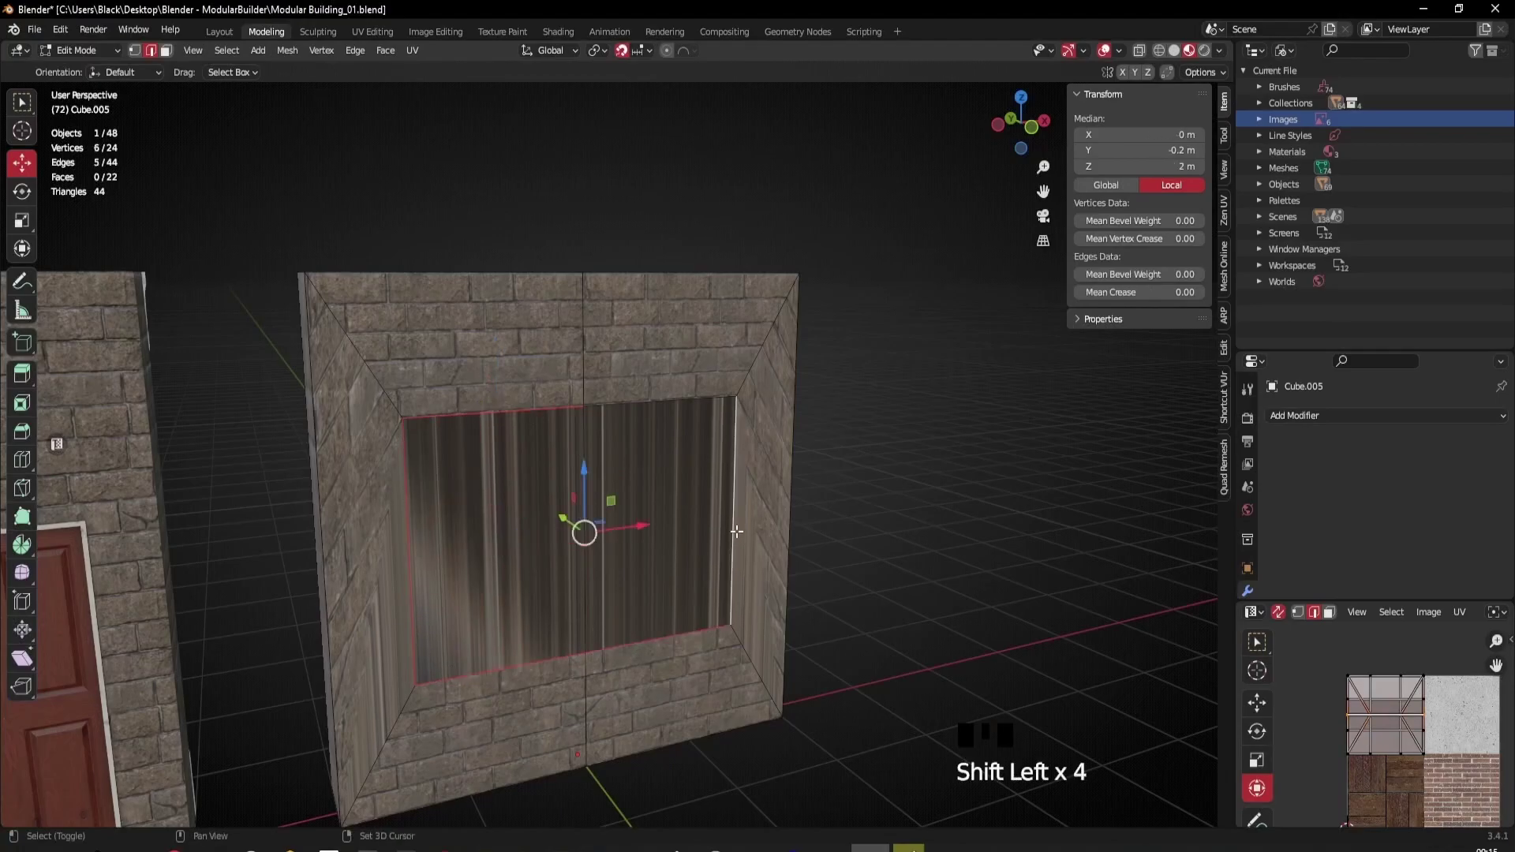
{"action": "left_click", "coordinate": [389, 397], "text": "shift"}
{"action": "left_click", "coordinate": [398, 725], "text": "shift"}
{"action": "left_click", "coordinate": [590, 667], "text": "shift"}
{"action": "left_click", "coordinate": [590, 321], "text": "shift"}
{"action": "left_click", "coordinate": [766, 341], "text": "shift"}
{"action": "scroll", "coordinate": [749, 663], "scroll_direction": "down", "scroll_amount": 2}
{"action": "middle_click_drag", "start_coordinate": [749, 663], "coordinate": [500, 337]}
{"action": "left_click", "coordinate": [514, 379], "text": "shift"}
{"action": "left_click", "coordinate": [671, 699], "text": "shift"}
{"action": "left_click", "coordinate": [552, 654], "text": "shift"}
{"action": "left_click", "coordinate": [516, 685], "text": "shift"}
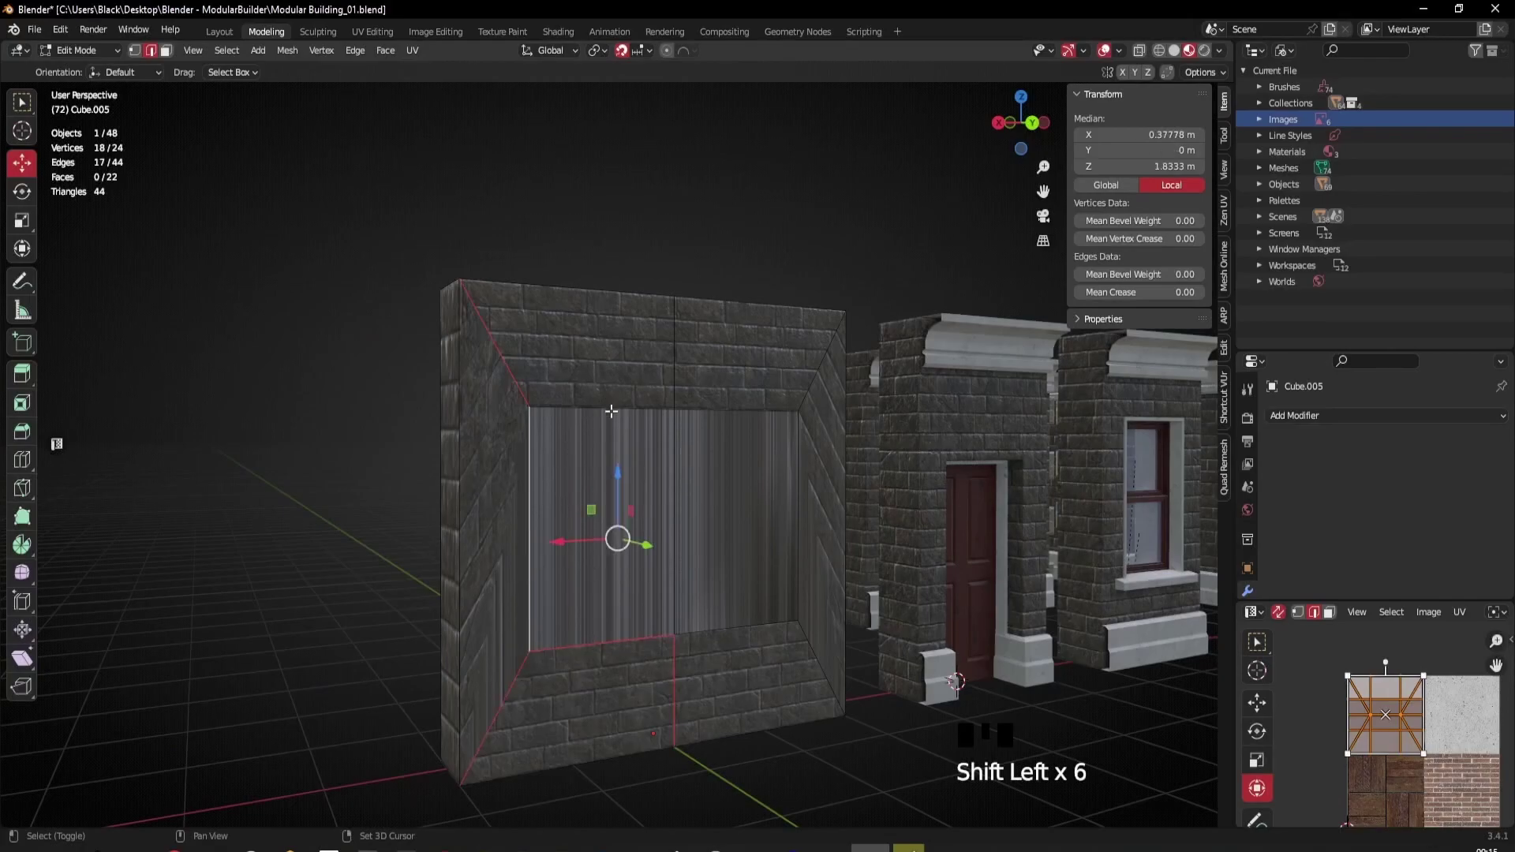
{"action": "left_click", "coordinate": [649, 408], "text": "shift"}
{"action": "left_click", "coordinate": [677, 384], "text": "shift"}
{"action": "left_click", "coordinate": [716, 407], "text": "shift"}
{"action": "left_click", "coordinate": [798, 446], "text": "shift"}
{"action": "left_click", "coordinate": [809, 381], "text": "shift"}
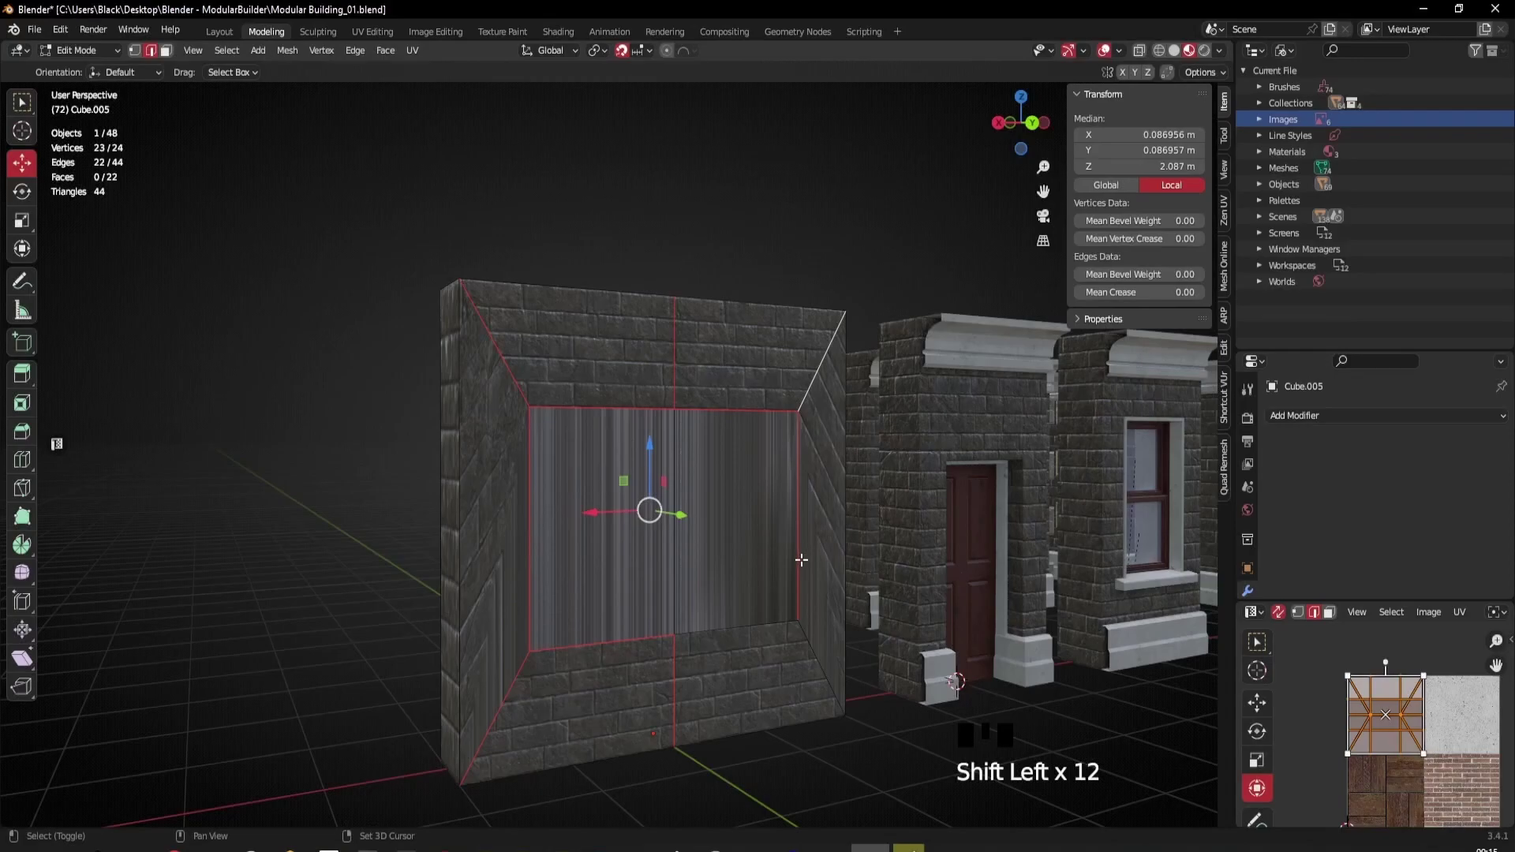
{"action": "left_click", "coordinate": [809, 640], "text": "shift"}
{"action": "left_click", "coordinate": [675, 584], "text": "shift"}
{"action": "middle_click_drag", "start_coordinate": [667, 544], "coordinate": [745, 381]}
{"action": "left_click", "coordinate": [655, 494], "text": "shift"}
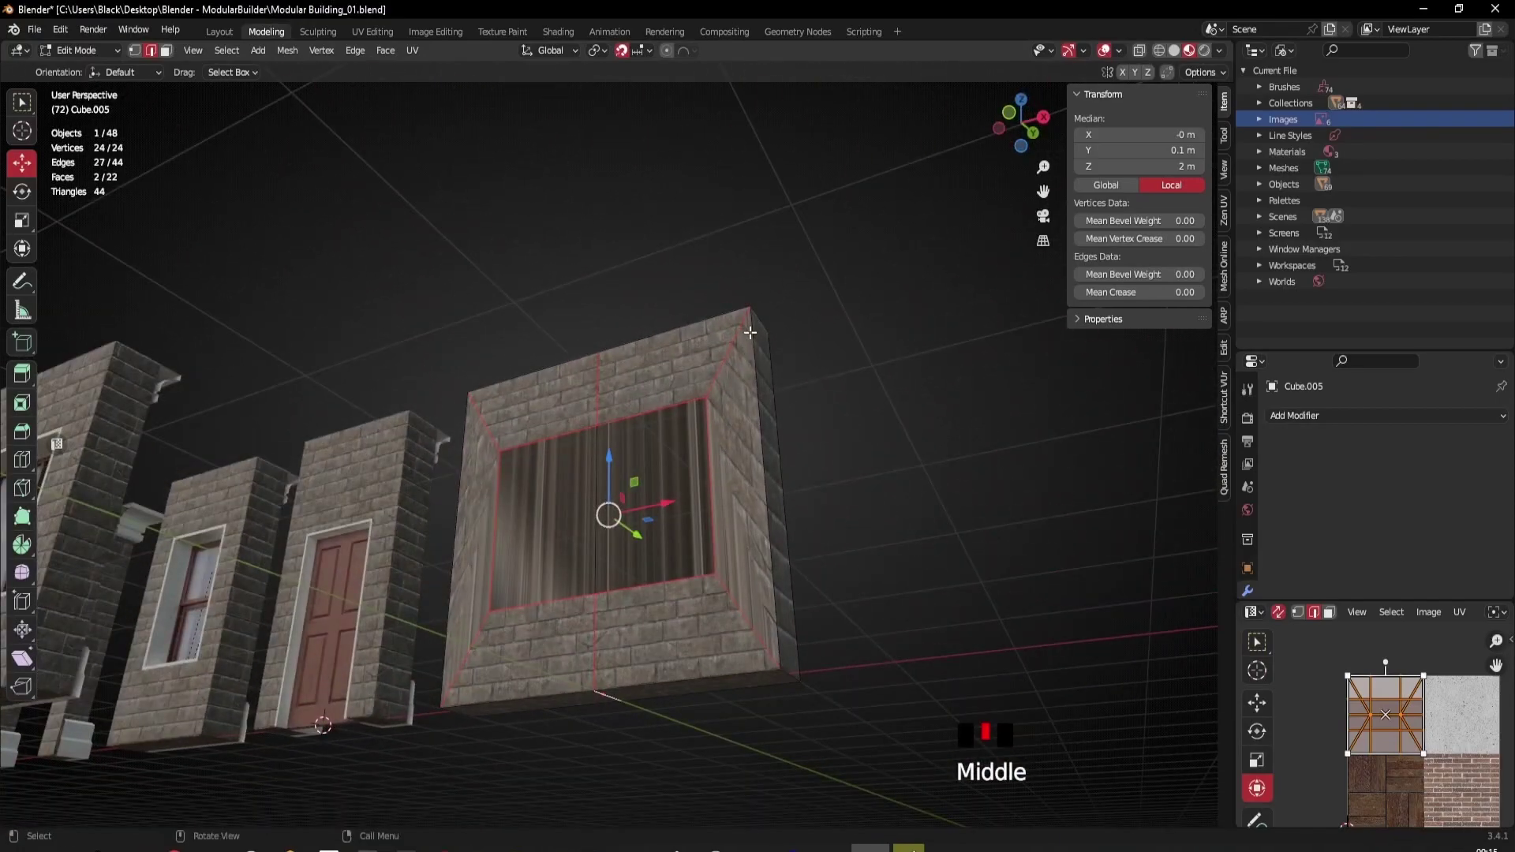
{"action": "middle_click_drag", "start_coordinate": [773, 624], "coordinate": [651, 609]}
{"action": "key", "text": "x"}
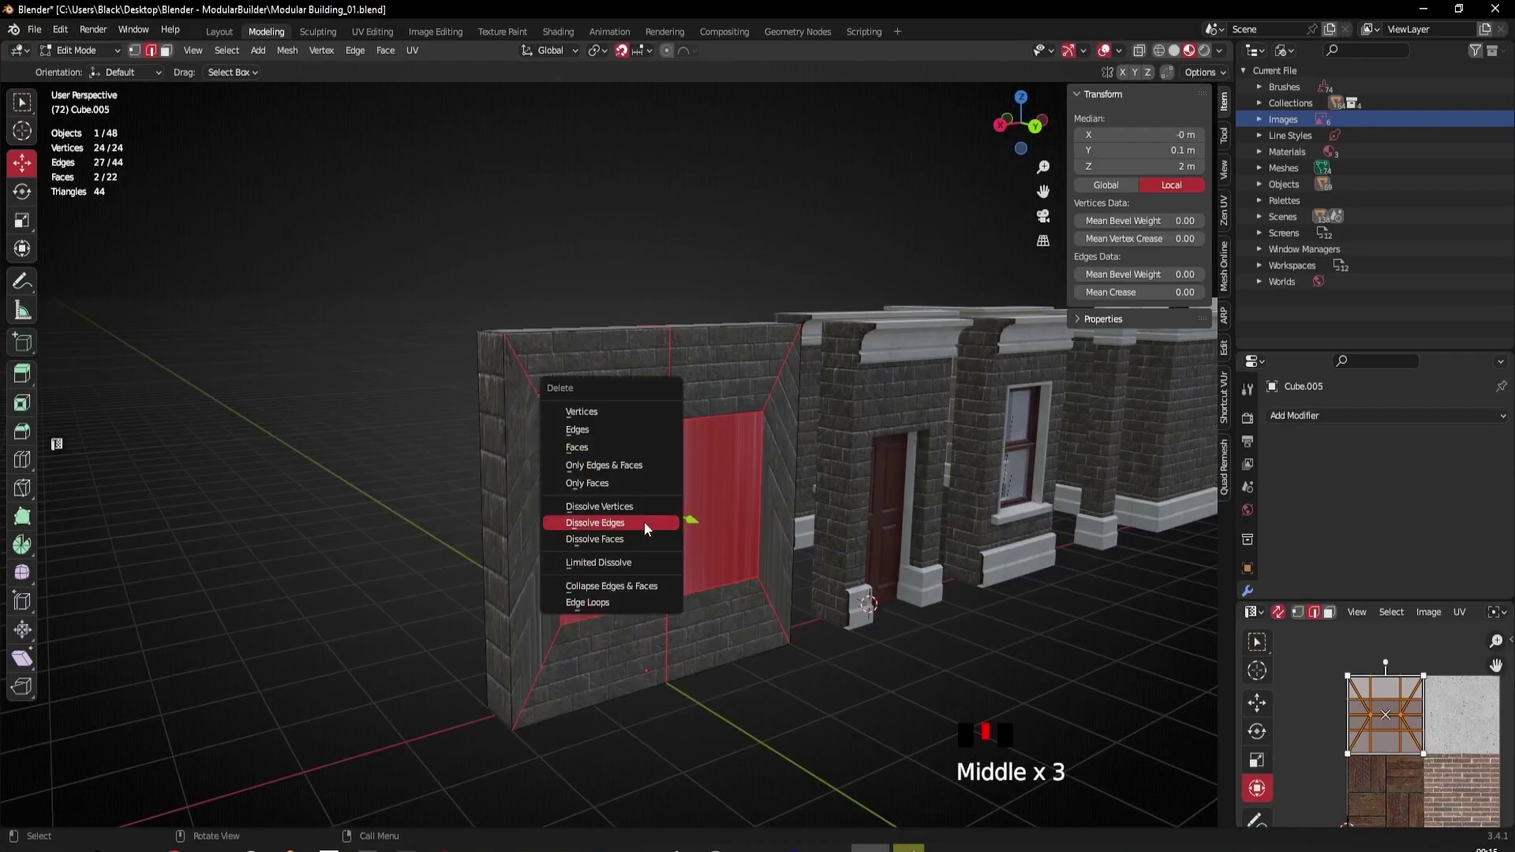
{"action": "left_click", "coordinate": [636, 522]}
Step: Add one centred horizontal and one centred vertical loop cut around the wall block
{"action": "middle_click_drag", "start_coordinate": [623, 530], "coordinate": [579, 521]}
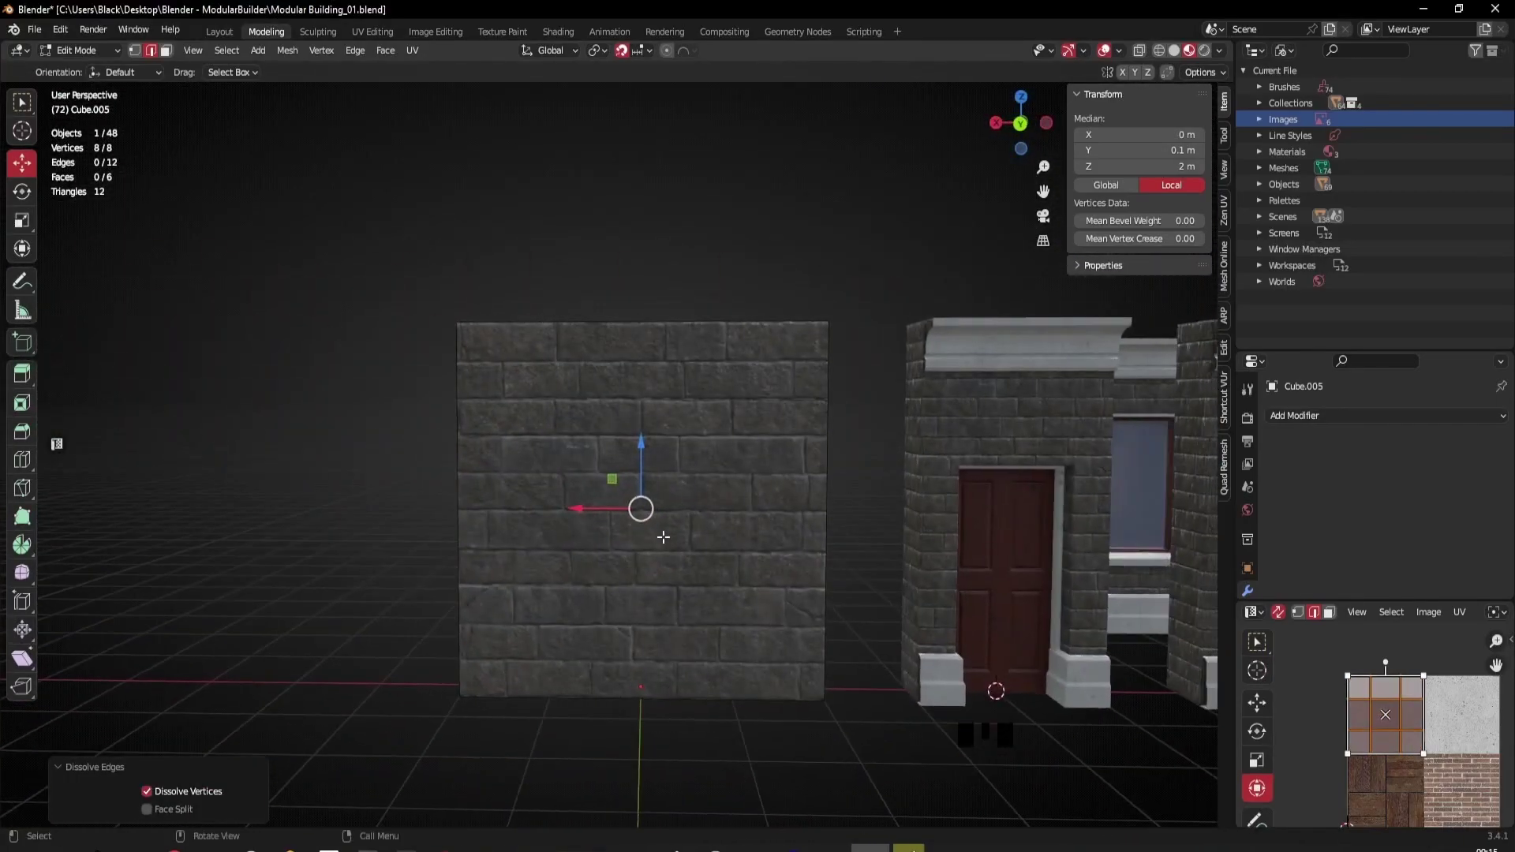
{"action": "scroll", "coordinate": [706, 568], "scroll_direction": "up", "scroll_amount": 2}
{"action": "scroll", "coordinate": [703, 568], "scroll_direction": "down", "scroll_amount": 2}
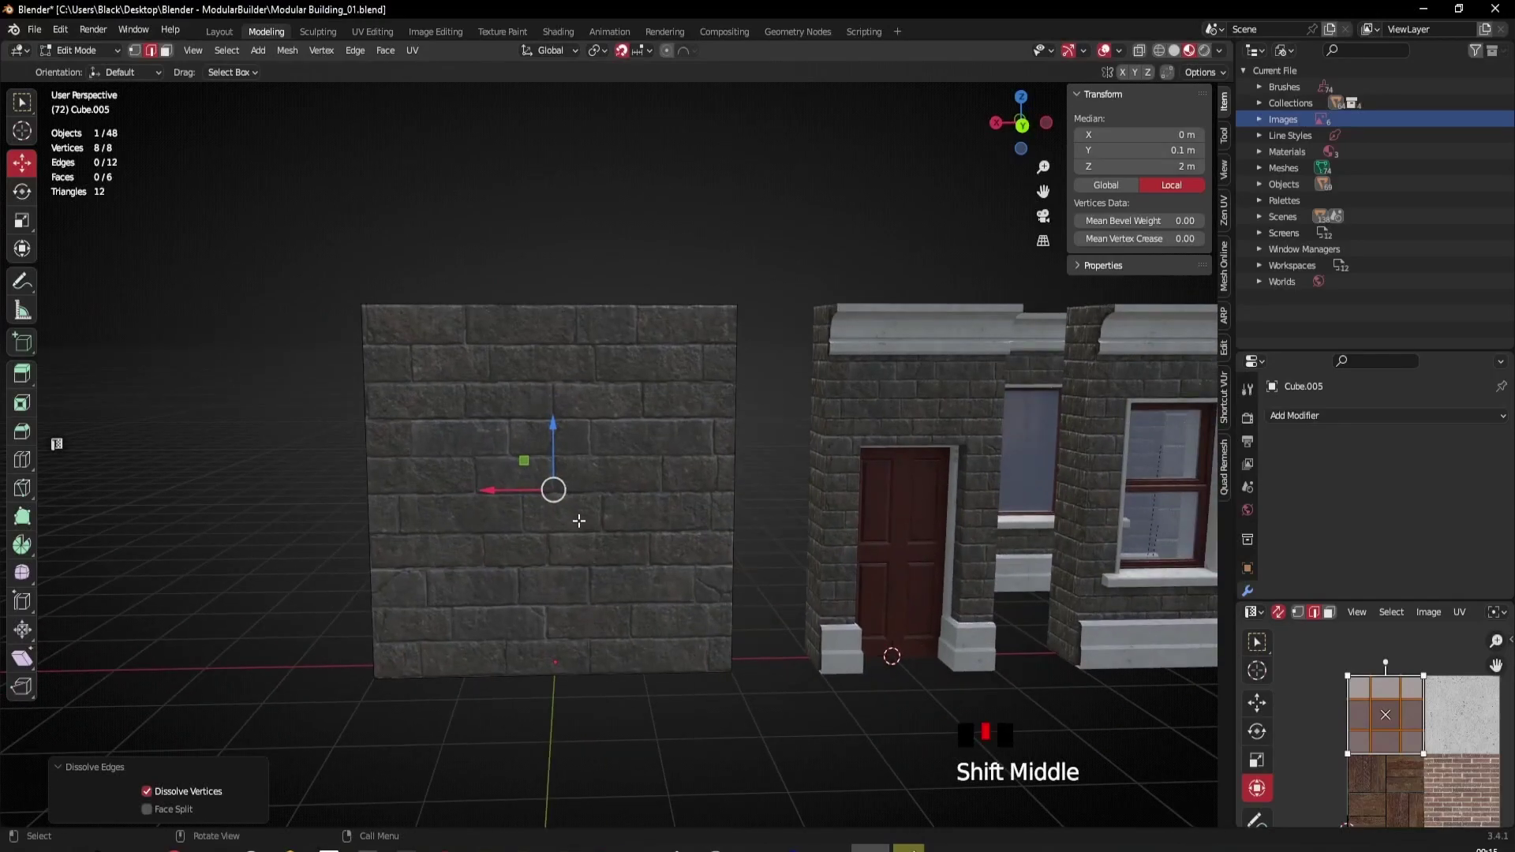
{"action": "key", "text": "ctrl+r"}
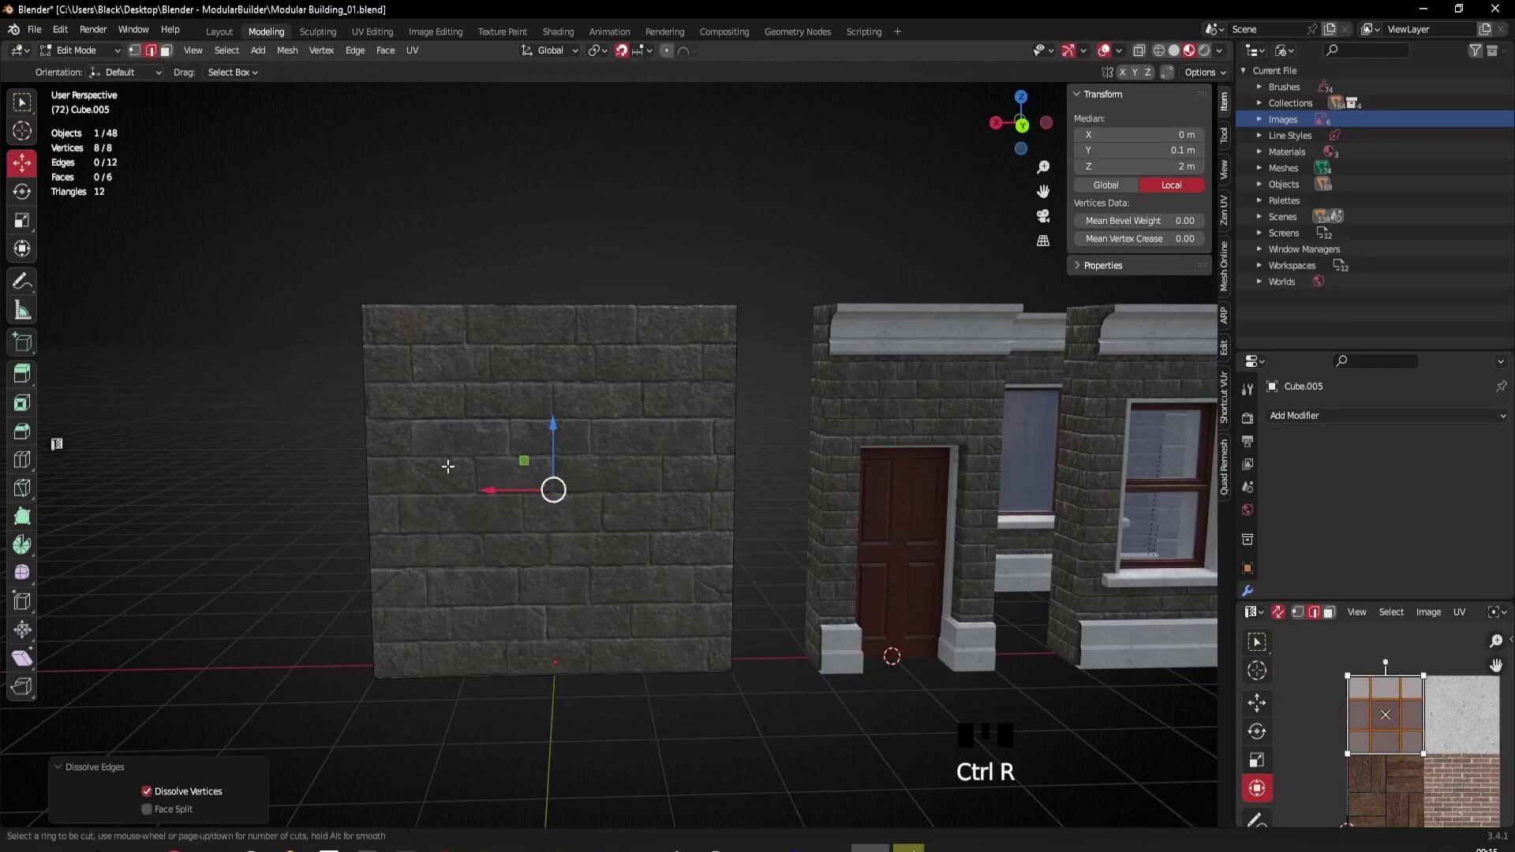
{"action": "left_click", "coordinate": [380, 495]}
{"action": "right_click", "coordinate": [554, 435]}
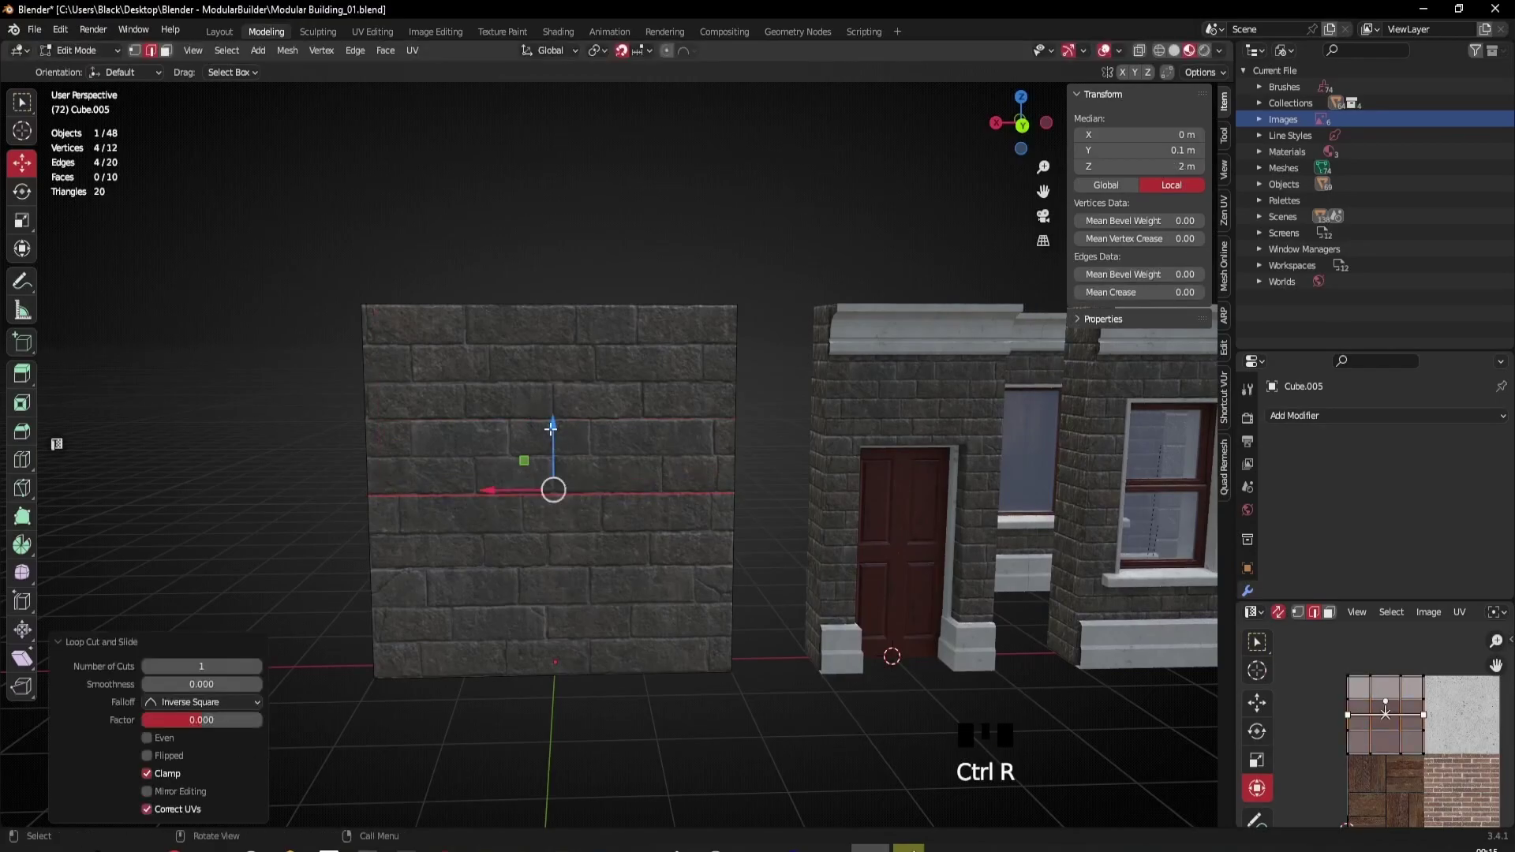
{"action": "key", "text": "ctrl+r"}
{"action": "left_click", "coordinate": [537, 387]}
{"action": "right_click", "coordinate": [537, 386]}
{"action": "middle_click_drag", "start_coordinate": [537, 387], "coordinate": [610, 532]}
{"action": "scroll", "coordinate": [610, 532], "scroll_direction": "up", "scroll_amount": 1}
Step: Unwrap each of the four front faces of the wall block individually
{"action": "left_click", "coordinate": [166, 50]}
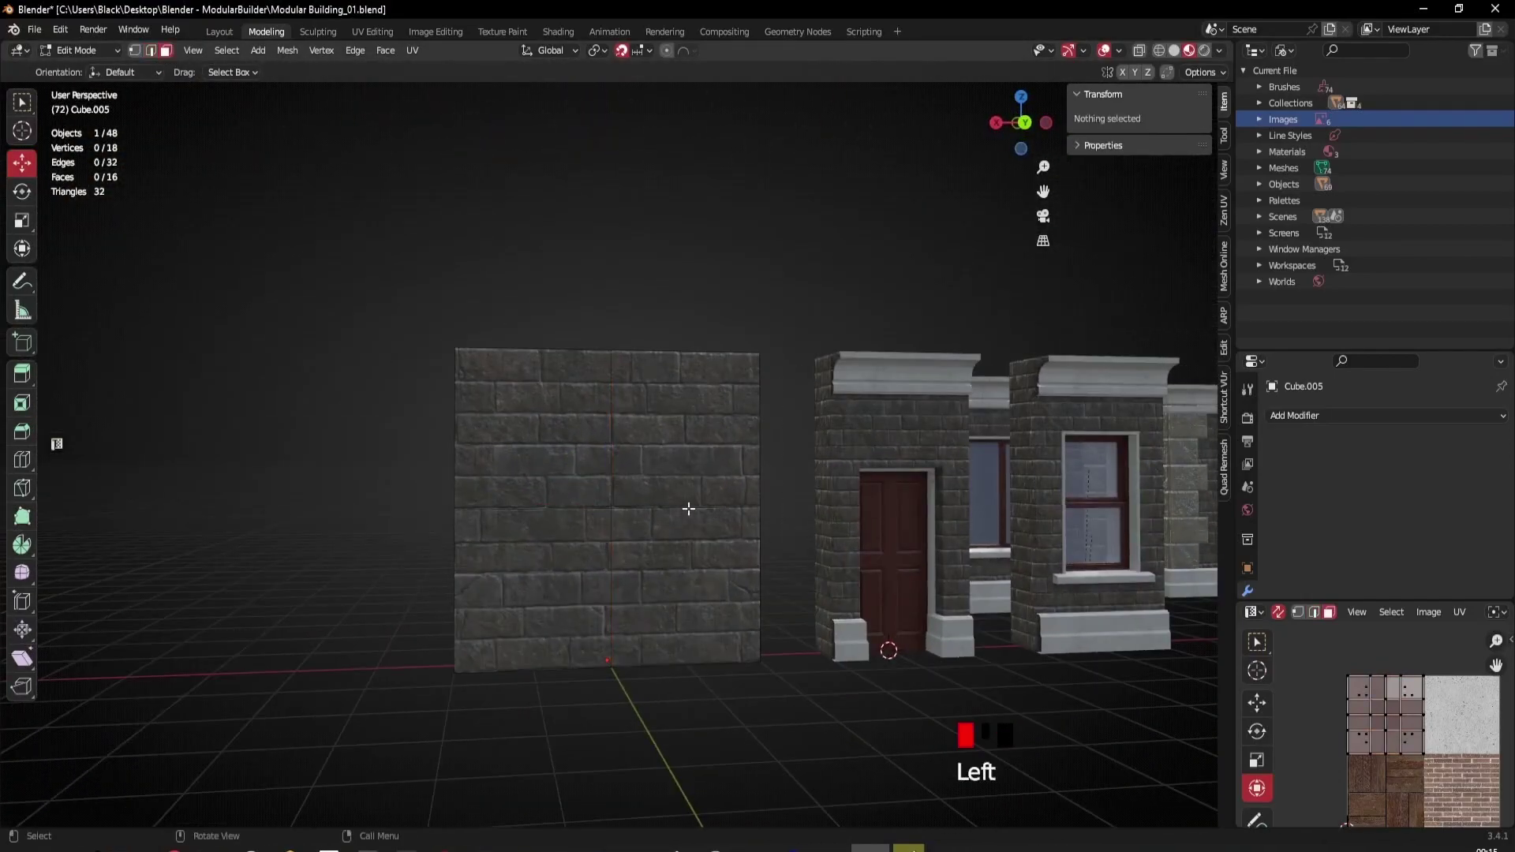
{"action": "left_click", "coordinate": [607, 472]}
{"action": "key", "text": "u"}
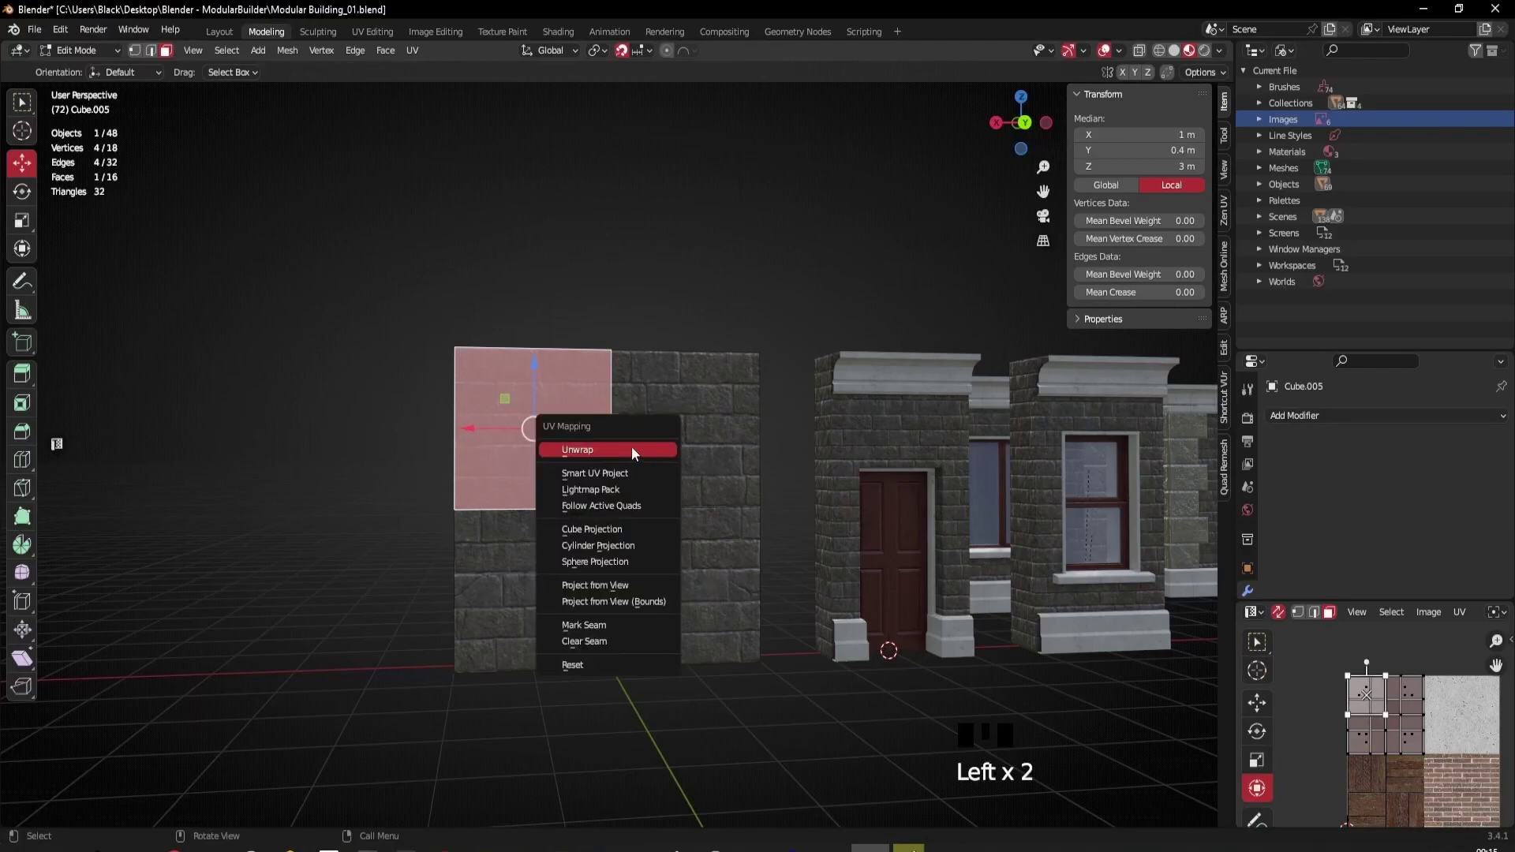
{"action": "left_click", "coordinate": [652, 446]}
{"action": "left_click", "coordinate": [694, 443]}
{"action": "key", "text": "u"}
{"action": "left_click", "coordinate": [693, 444]}
{"action": "left_click", "coordinate": [550, 597]}
{"action": "key", "text": "u"}
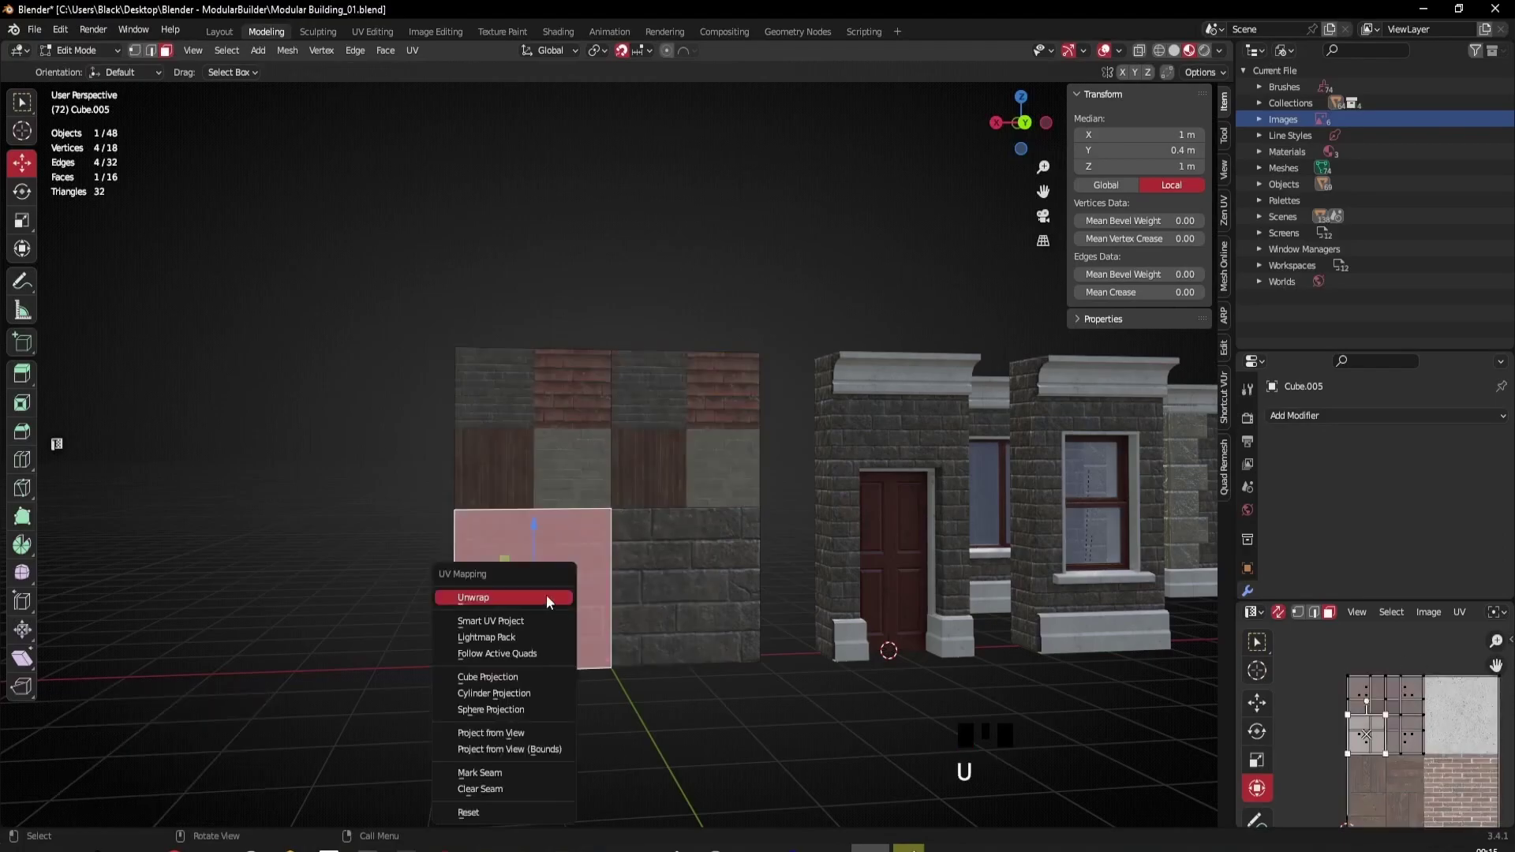
{"action": "left_click", "coordinate": [512, 597]}
{"action": "left_click", "coordinate": [628, 587]}
{"action": "key", "text": "u"}
{"action": "left_click", "coordinate": [628, 587]}
Step: Unwrap each of the four back faces of the wall block individually
{"action": "middle_click_drag", "start_coordinate": [580, 583], "coordinate": [928, 584]}
{"action": "left_click", "coordinate": [585, 451]}
{"action": "key", "text": "u"}
{"action": "left_click", "coordinate": [576, 456]}
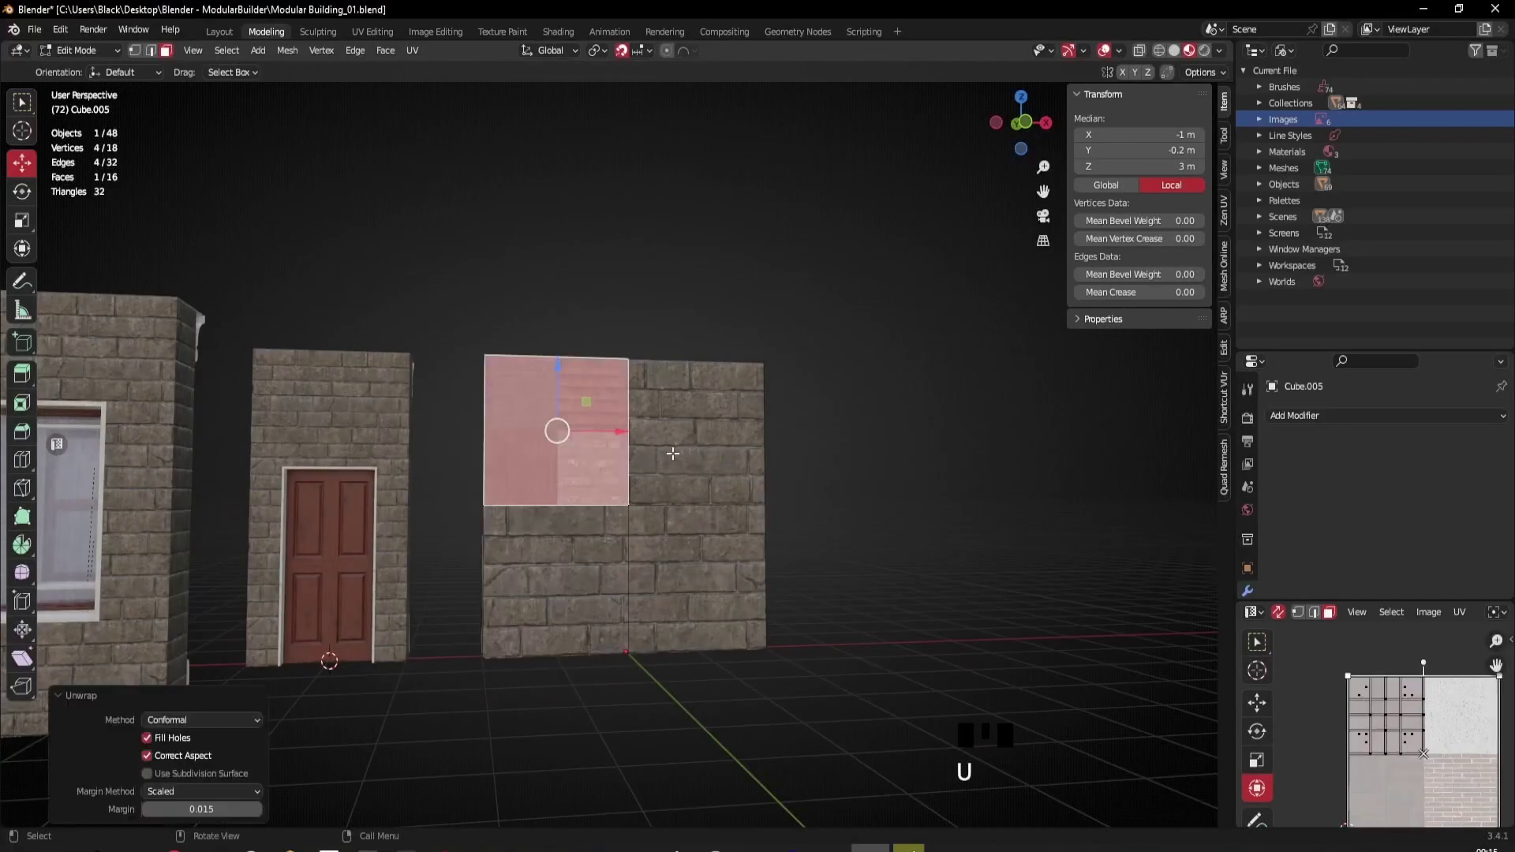
{"action": "left_click", "coordinate": [688, 456]}
{"action": "key", "text": "u"}
{"action": "left_click", "coordinate": [688, 455]}
{"action": "left_click", "coordinate": [509, 565]}
{"action": "key", "text": "u"}
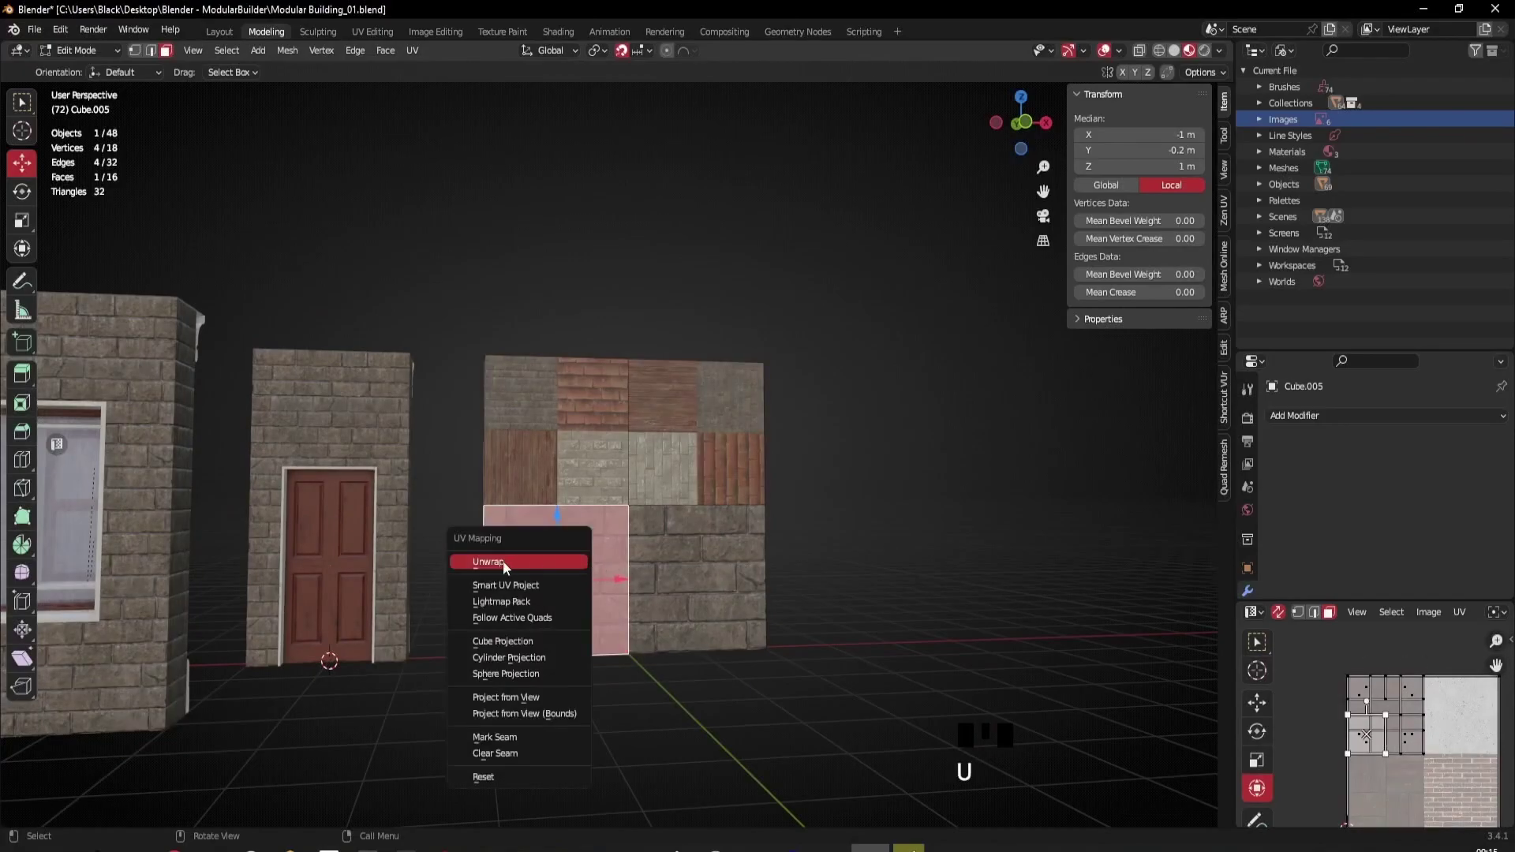
{"action": "left_click", "coordinate": [506, 562]}
{"action": "left_click", "coordinate": [646, 570]}
{"action": "key", "text": "u"}
{"action": "left_click", "coordinate": [647, 570]}
Step: Unwrap the upper and lower faces on the wall's free end, one at a time
{"action": "middle_click_drag", "start_coordinate": [647, 570], "coordinate": [690, 515]}
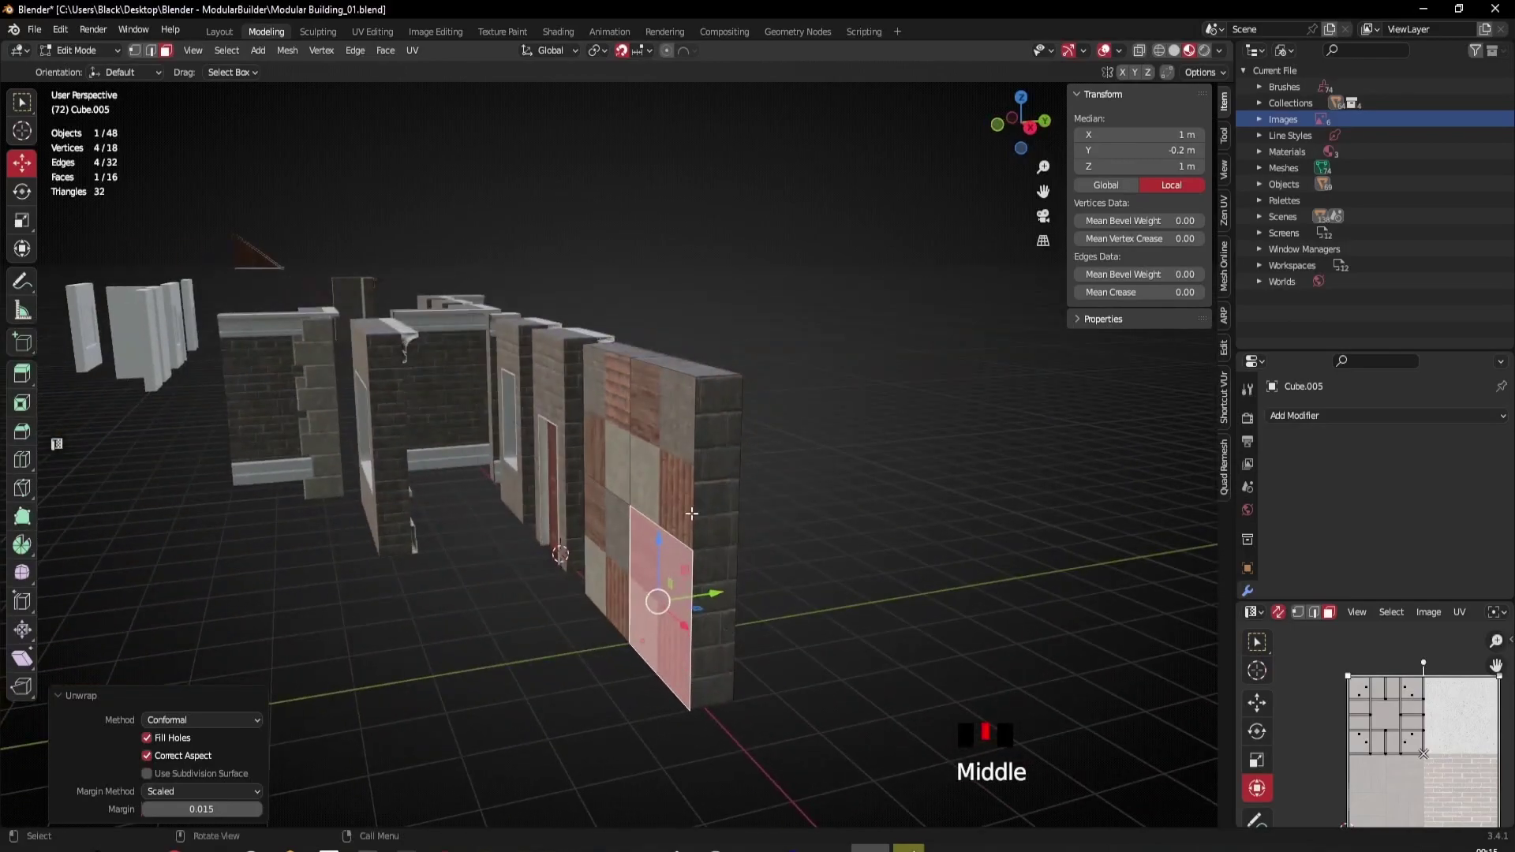
{"action": "left_click", "coordinate": [702, 493]}
{"action": "key", "text": "u"}
{"action": "left_click", "coordinate": [702, 493]}
{"action": "left_click", "coordinate": [706, 588]}
{"action": "key", "text": "u"}
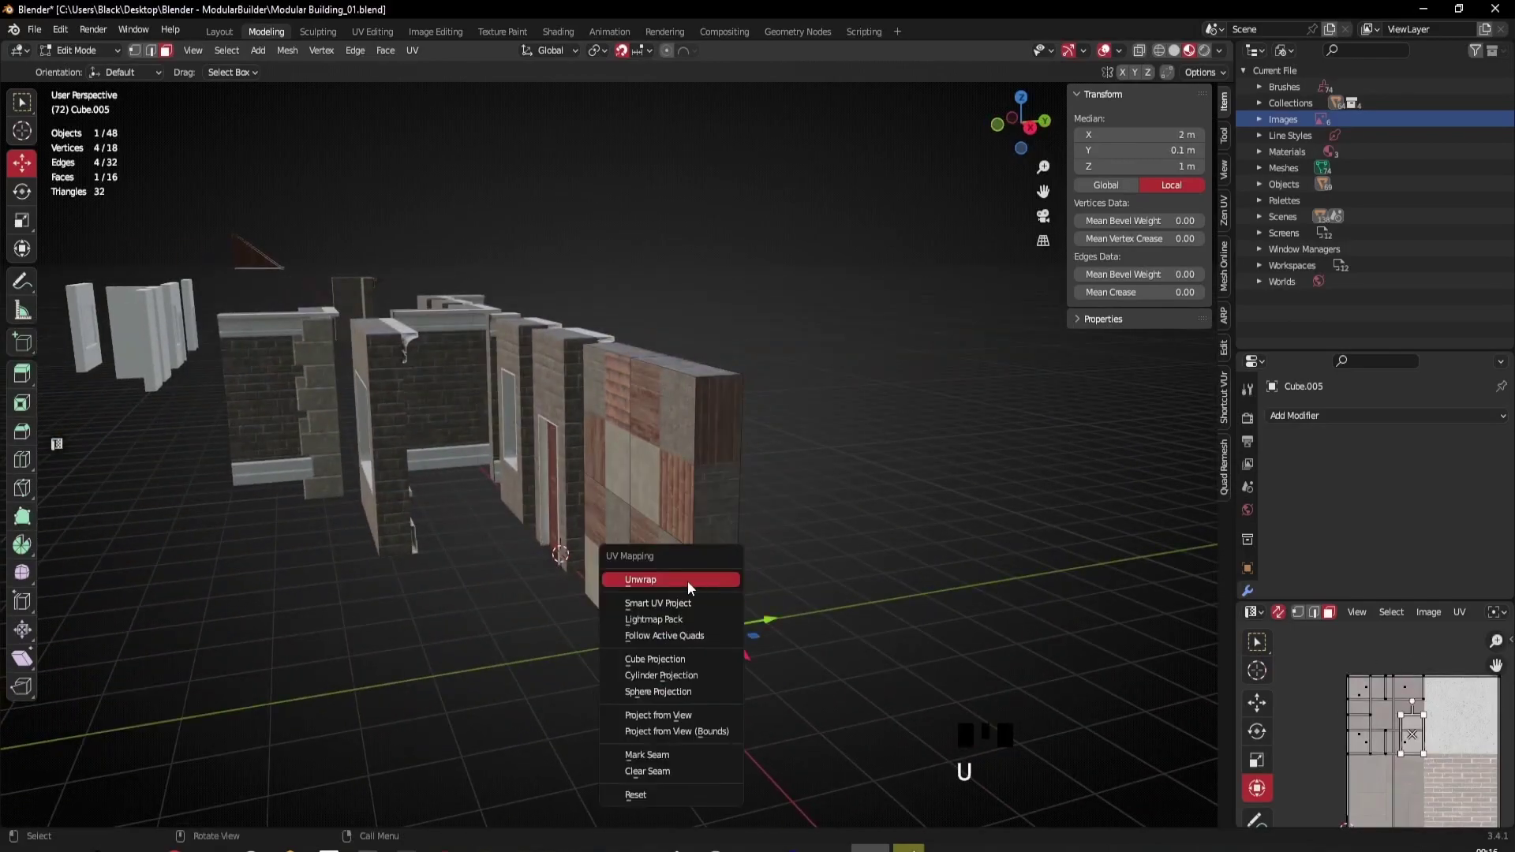
{"action": "left_click", "coordinate": [706, 588]}
Step: Unwrap the two faces on top of the wall one at a time
{"action": "middle_click_drag", "start_coordinate": [706, 588], "coordinate": [716, 554]}
{"action": "left_click", "coordinate": [675, 487]}
{"action": "key", "text": "u"}
{"action": "left_click", "coordinate": [675, 487]}
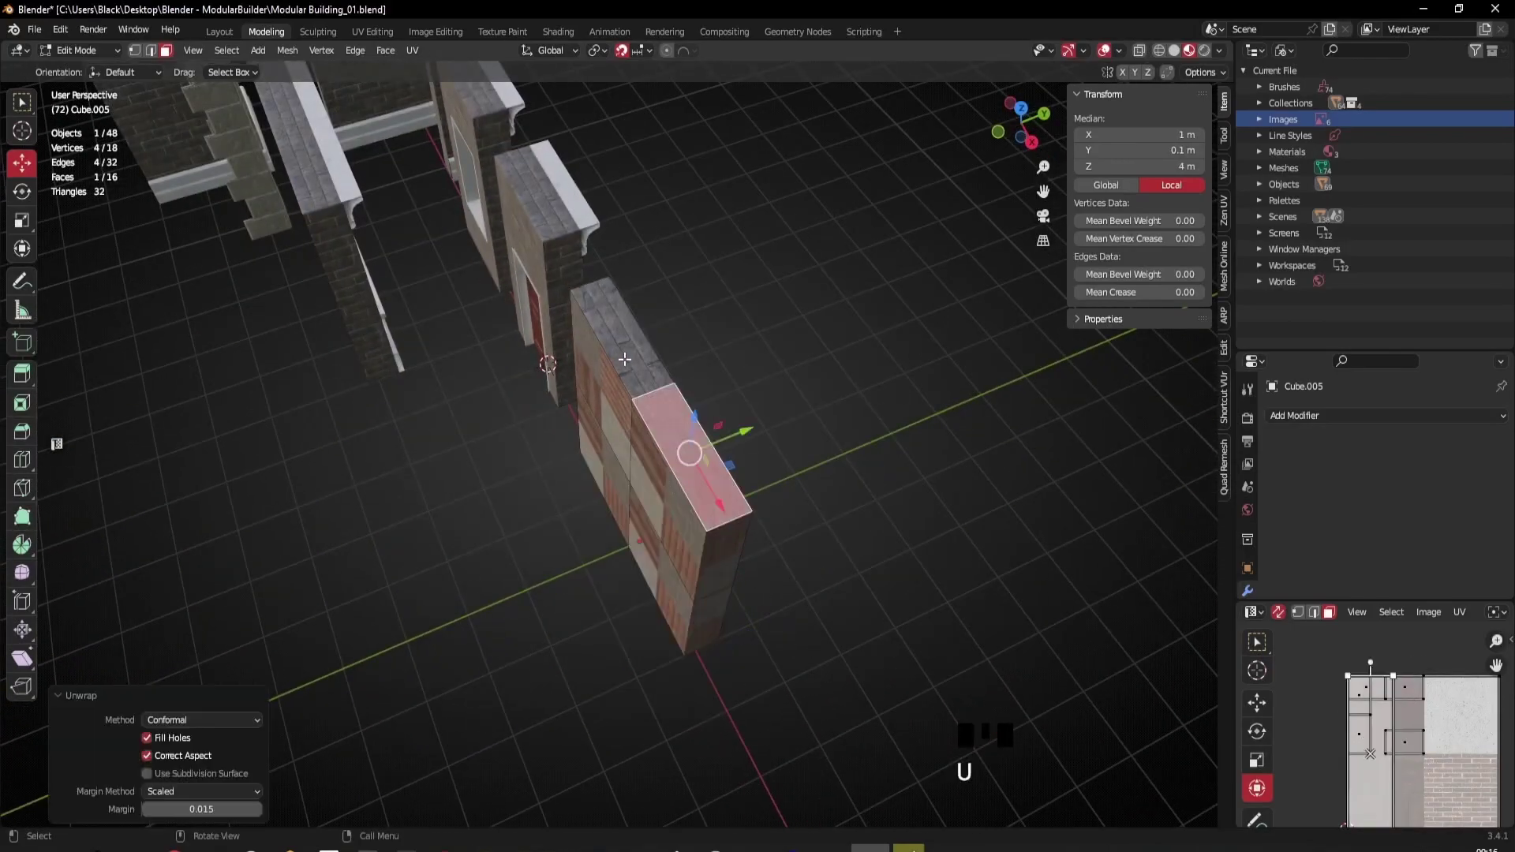
{"action": "left_click", "coordinate": [624, 359]}
{"action": "key", "text": "u"}
{"action": "left_click", "coordinate": [603, 357]}
Step: Unwrap the upper and lower faces on the wall end facing the door wall, one at a time
{"action": "middle_click_drag", "start_coordinate": [604, 357], "coordinate": [513, 474]}
{"action": "left_click", "coordinate": [509, 478]}
{"action": "key", "text": "u"}
{"action": "left_click", "coordinate": [509, 477]}
{"action": "left_click", "coordinate": [517, 609]}
{"action": "key", "text": "u"}
{"action": "left_click", "coordinate": [517, 610]}
Step: Unwrap the two faces on the underside of the wall one at a time
{"action": "middle_click_drag", "start_coordinate": [595, 644], "coordinate": [698, 475]}
{"action": "left_click", "coordinate": [598, 585]}
{"action": "key", "text": "u"}
{"action": "left_click", "coordinate": [576, 586]}
{"action": "left_click", "coordinate": [695, 583]}
{"action": "key", "text": "u"}
{"action": "left_click", "coordinate": [678, 582]}
Step: Select all wall faces and, in the UV Editing workspace, pack their islands into the custom target box from 1.00, 1.00 to 0.50, 0.50
{"action": "scroll", "coordinate": [678, 581], "scroll_direction": "down", "scroll_amount": 2}
{"action": "key", "text": "a"}
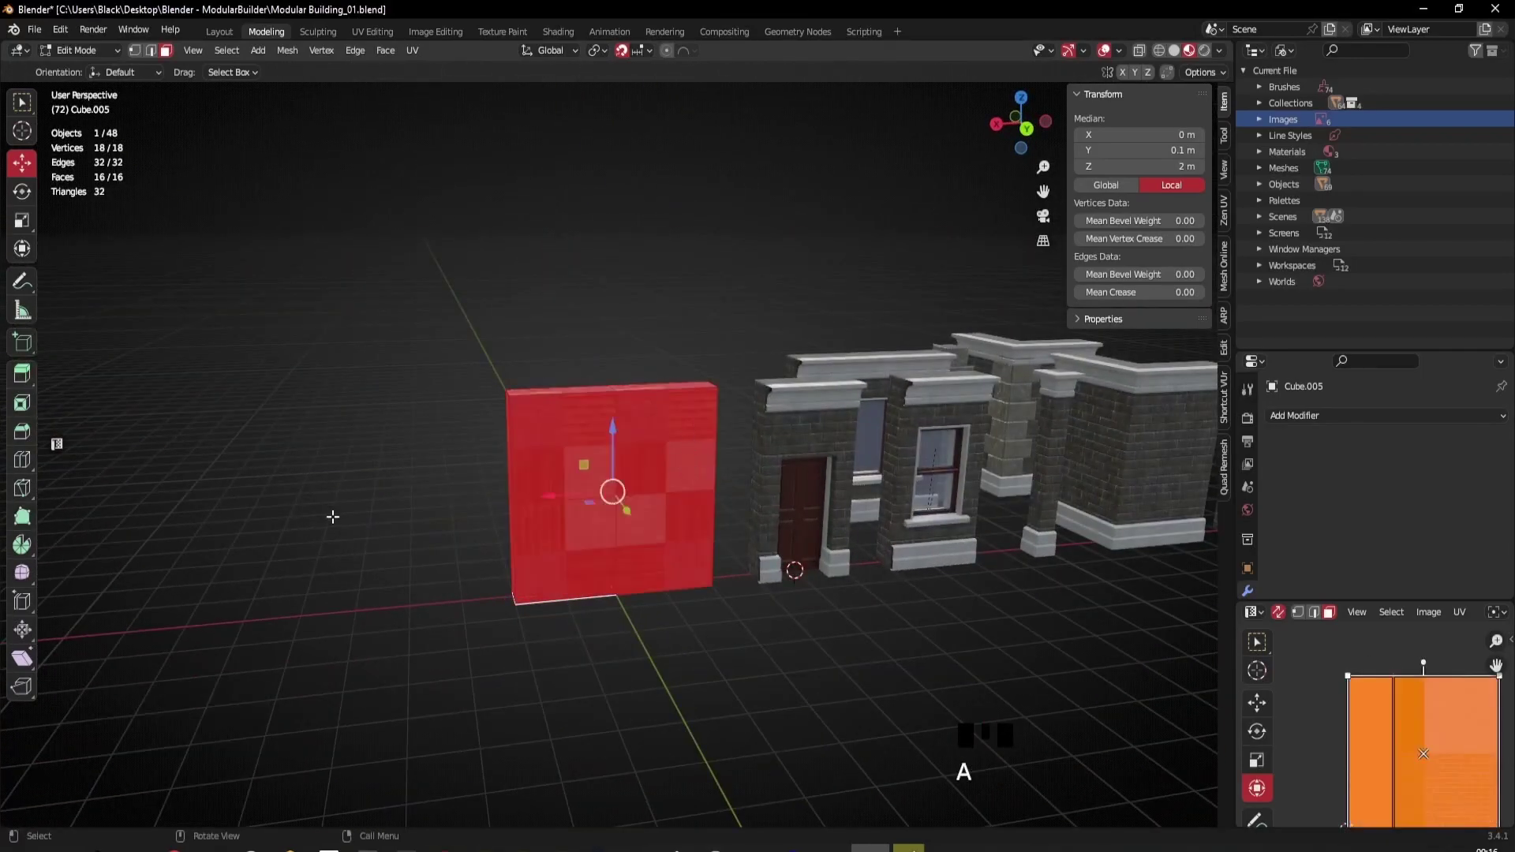
{"action": "left_click", "coordinate": [373, 32]}
{"action": "scroll", "coordinate": [315, 389], "scroll_direction": "down", "scroll_amount": 4}
{"action": "scroll", "coordinate": [224, 415], "scroll_direction": "up", "scroll_amount": 2}
{"action": "middle_click_drag", "start_coordinate": [246, 373], "coordinate": [253, 372], "text": "shift"}
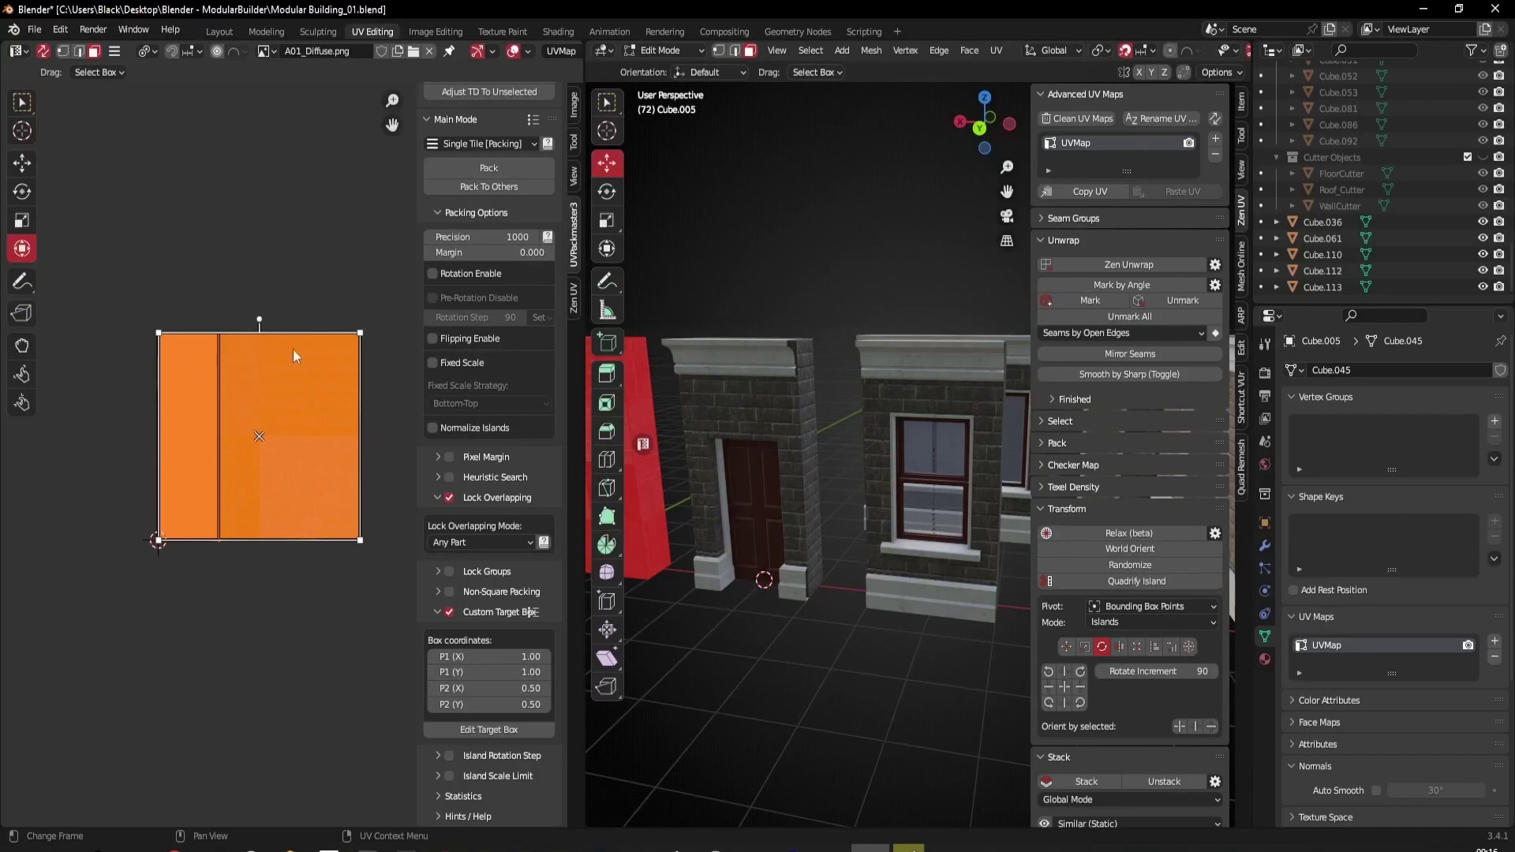
{"action": "scroll", "coordinate": [268, 359], "scroll_direction": "up", "scroll_amount": 2}
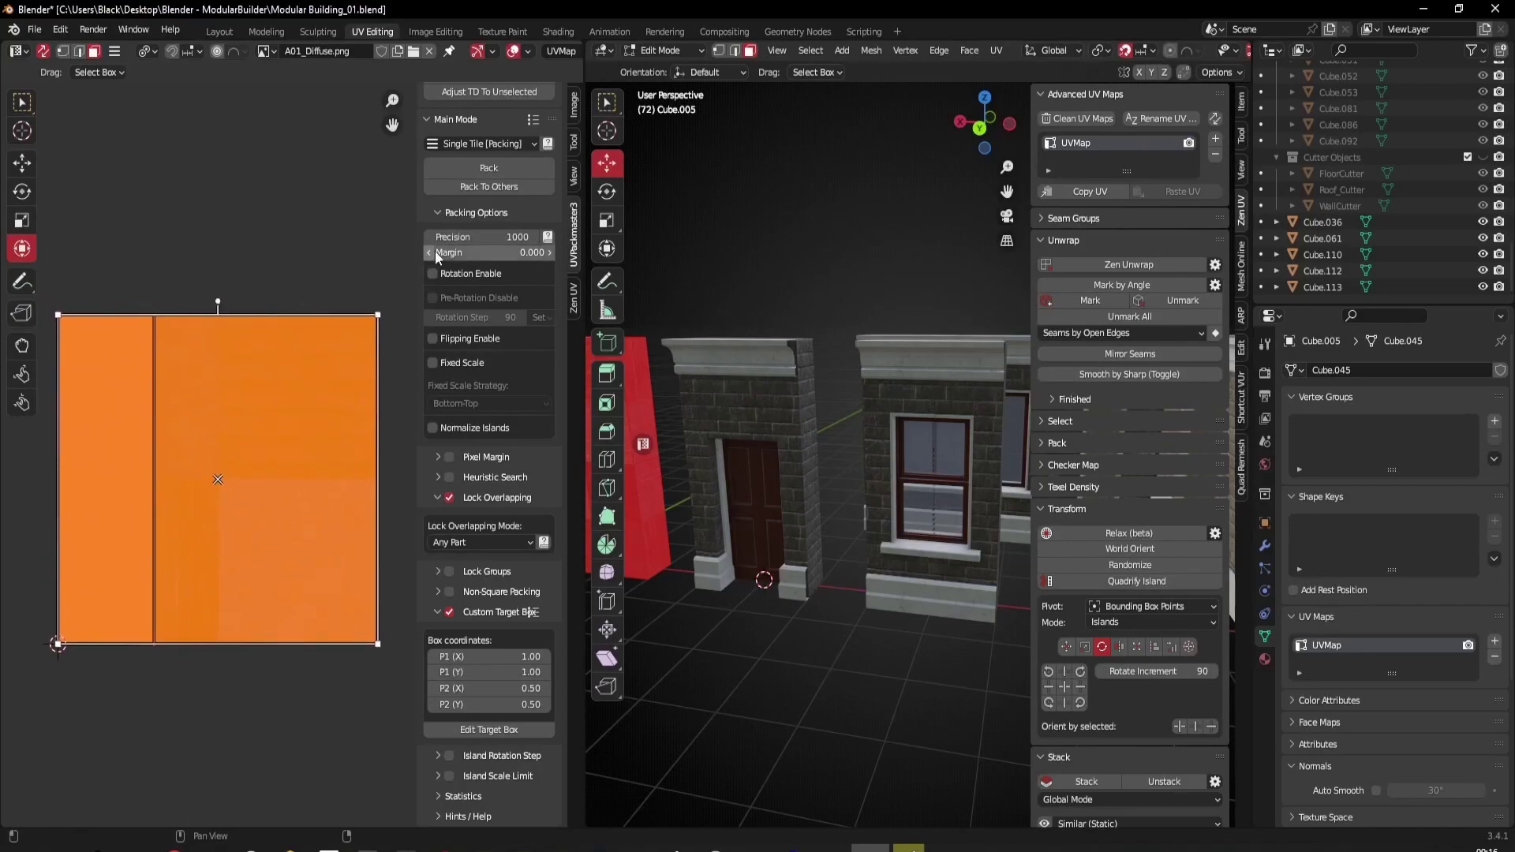
{"action": "left_click", "coordinate": [484, 171]}
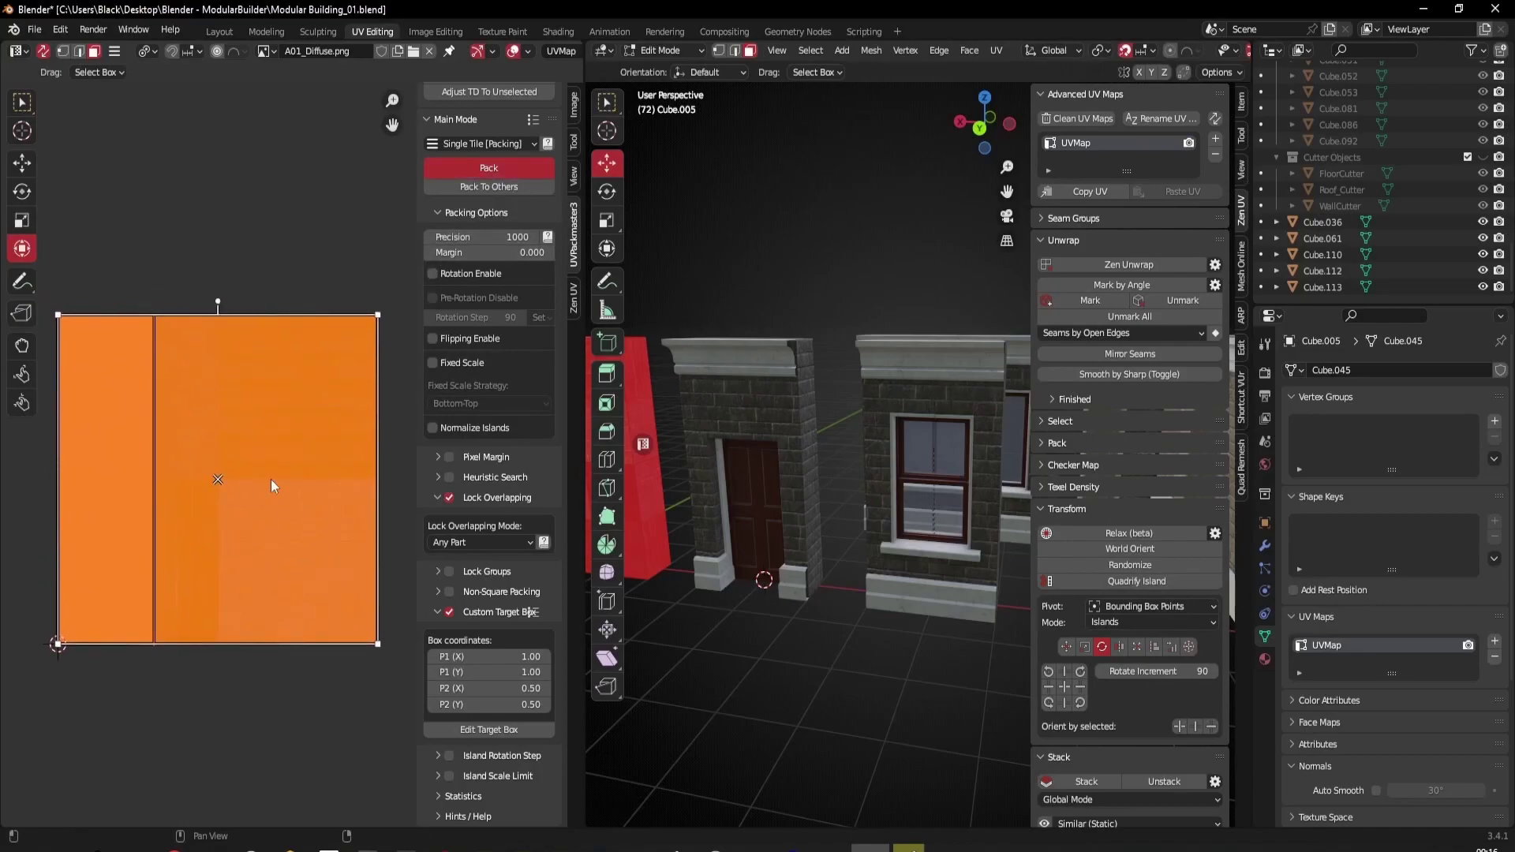
Step: Rotate the UV island of the lower front face whose tiles run vertically by 90°
{"action": "scroll", "coordinate": [689, 486], "scroll_direction": "down", "scroll_amount": 2}
{"action": "middle_click_drag", "start_coordinate": [690, 481], "coordinate": [905, 440], "text": "shift"}
{"action": "scroll", "coordinate": [797, 464], "scroll_direction": "up", "scroll_amount": 2}
{"action": "middle_click_drag", "start_coordinate": [782, 453], "coordinate": [779, 527]}
{"action": "left_click", "coordinate": [776, 545]}
{"action": "left_click", "coordinate": [897, 509]}
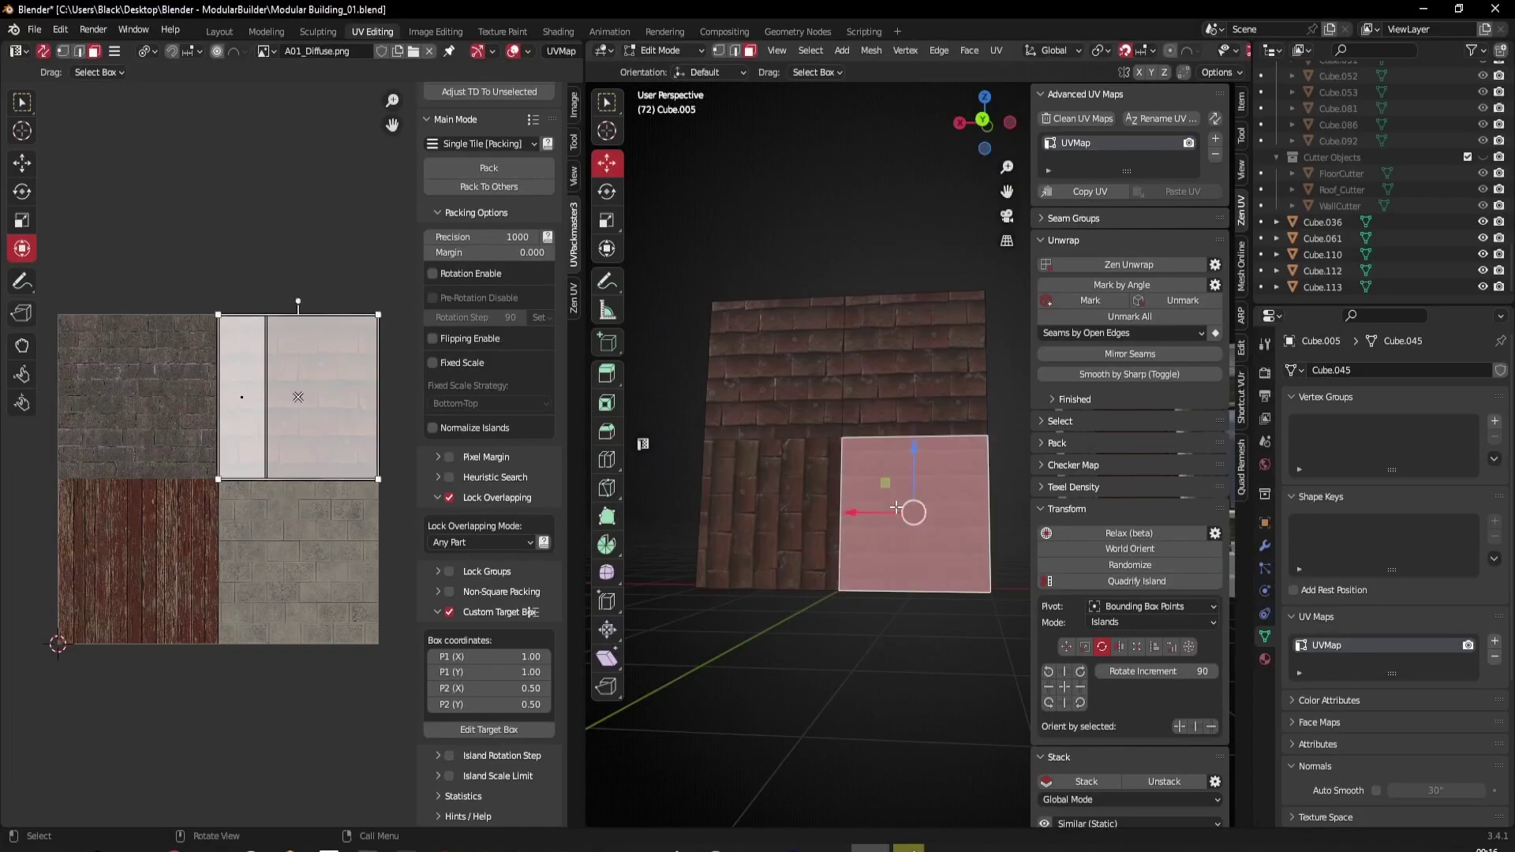
{"action": "left_click", "coordinate": [736, 535]}
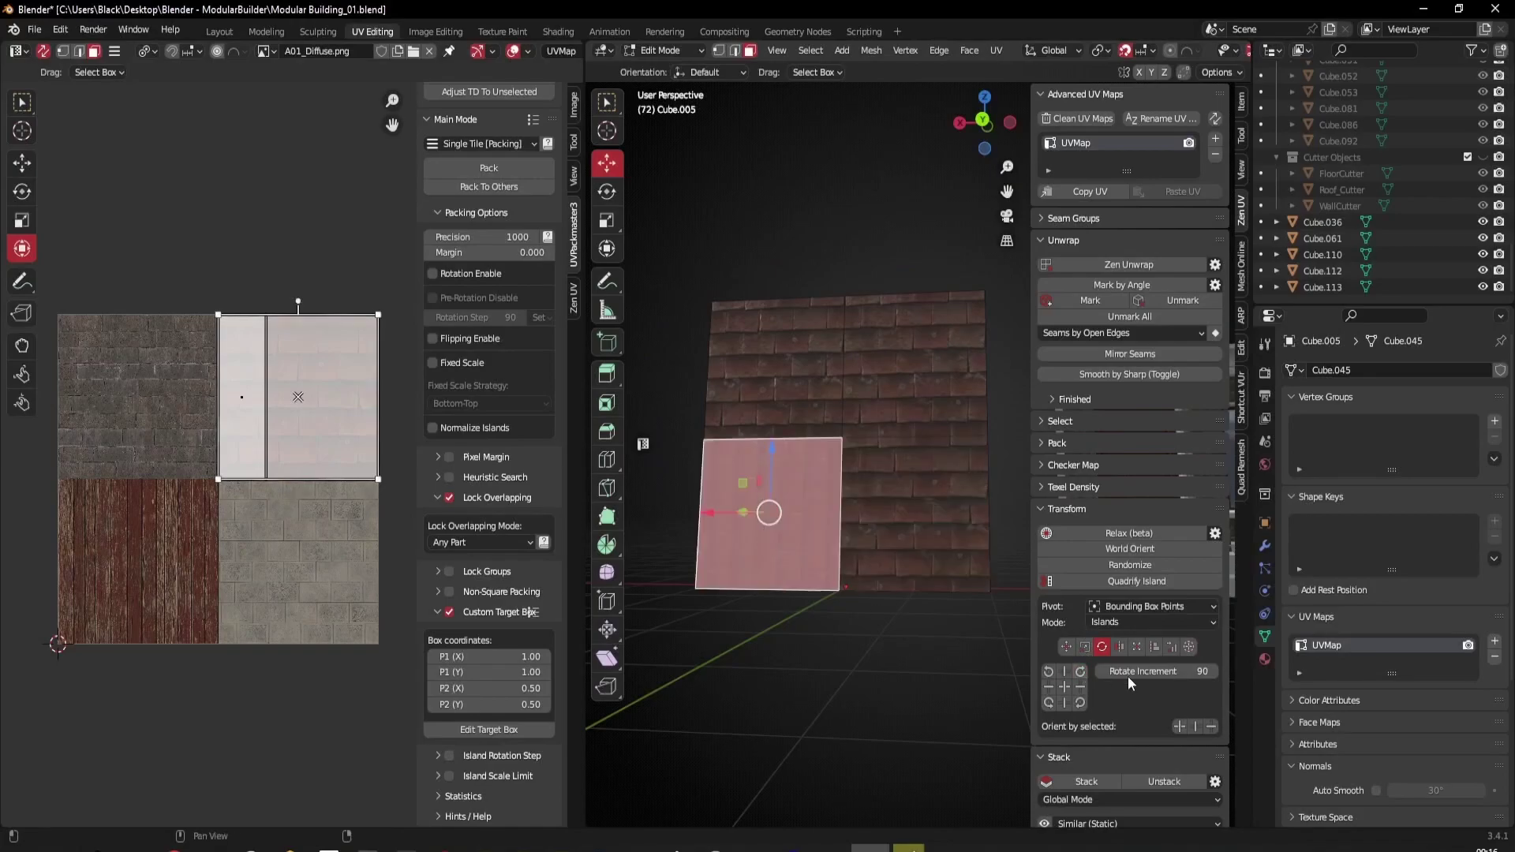
{"action": "left_click", "coordinate": [841, 665]}
Step: Select the two lower back faces of the wall and rotate their UV islands 90° counter-clockwise
{"action": "middle_click_drag", "start_coordinate": [842, 666], "coordinate": [895, 480]}
{"action": "left_click", "coordinate": [889, 404]}
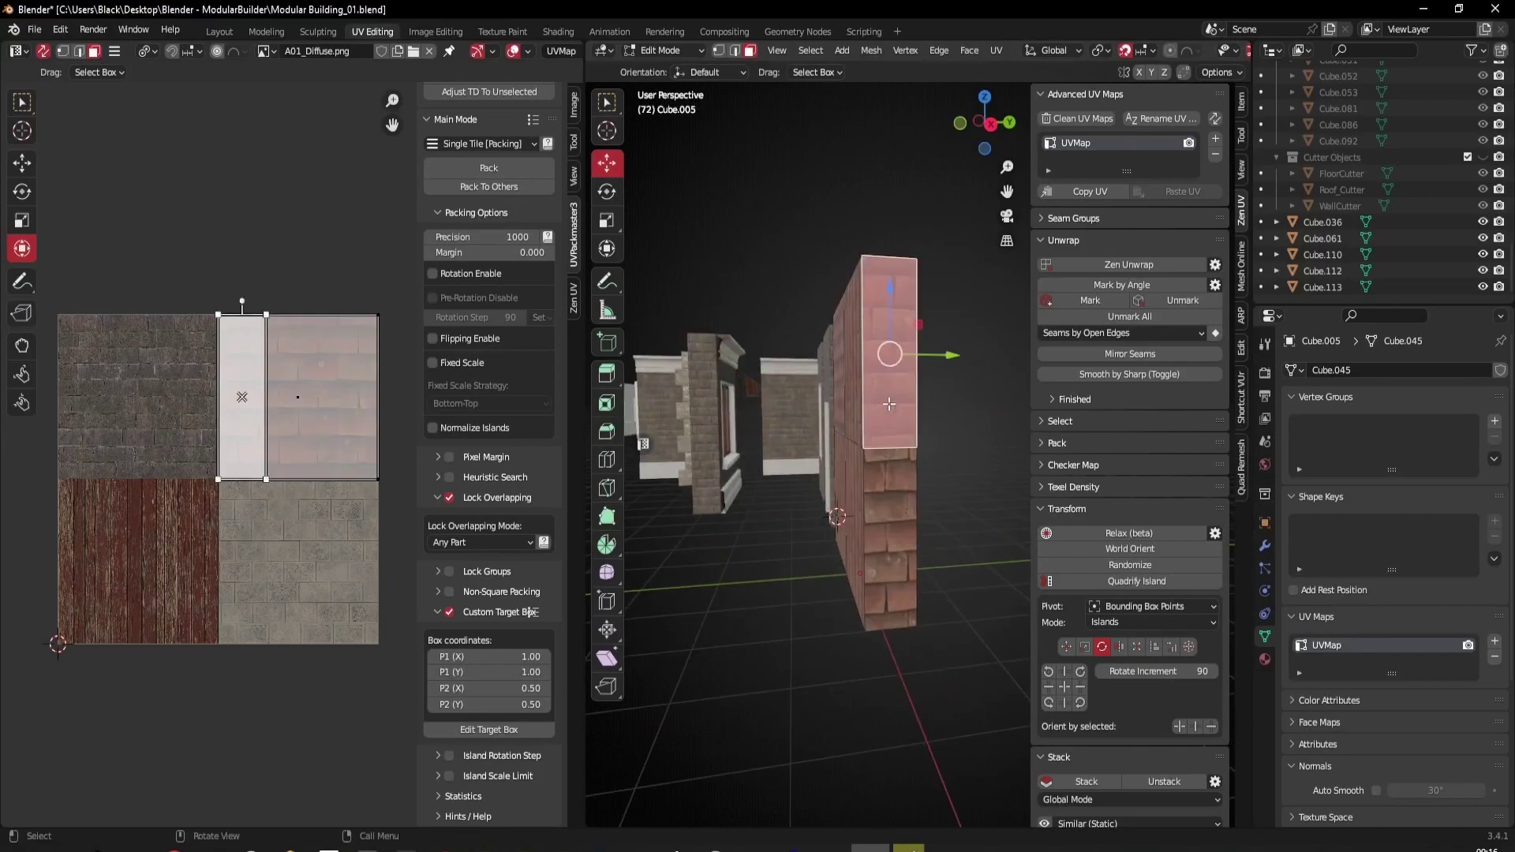
{"action": "middle_click_drag", "start_coordinate": [892, 395], "coordinate": [910, 412]}
{"action": "left_click", "coordinate": [927, 382], "text": "shift"}
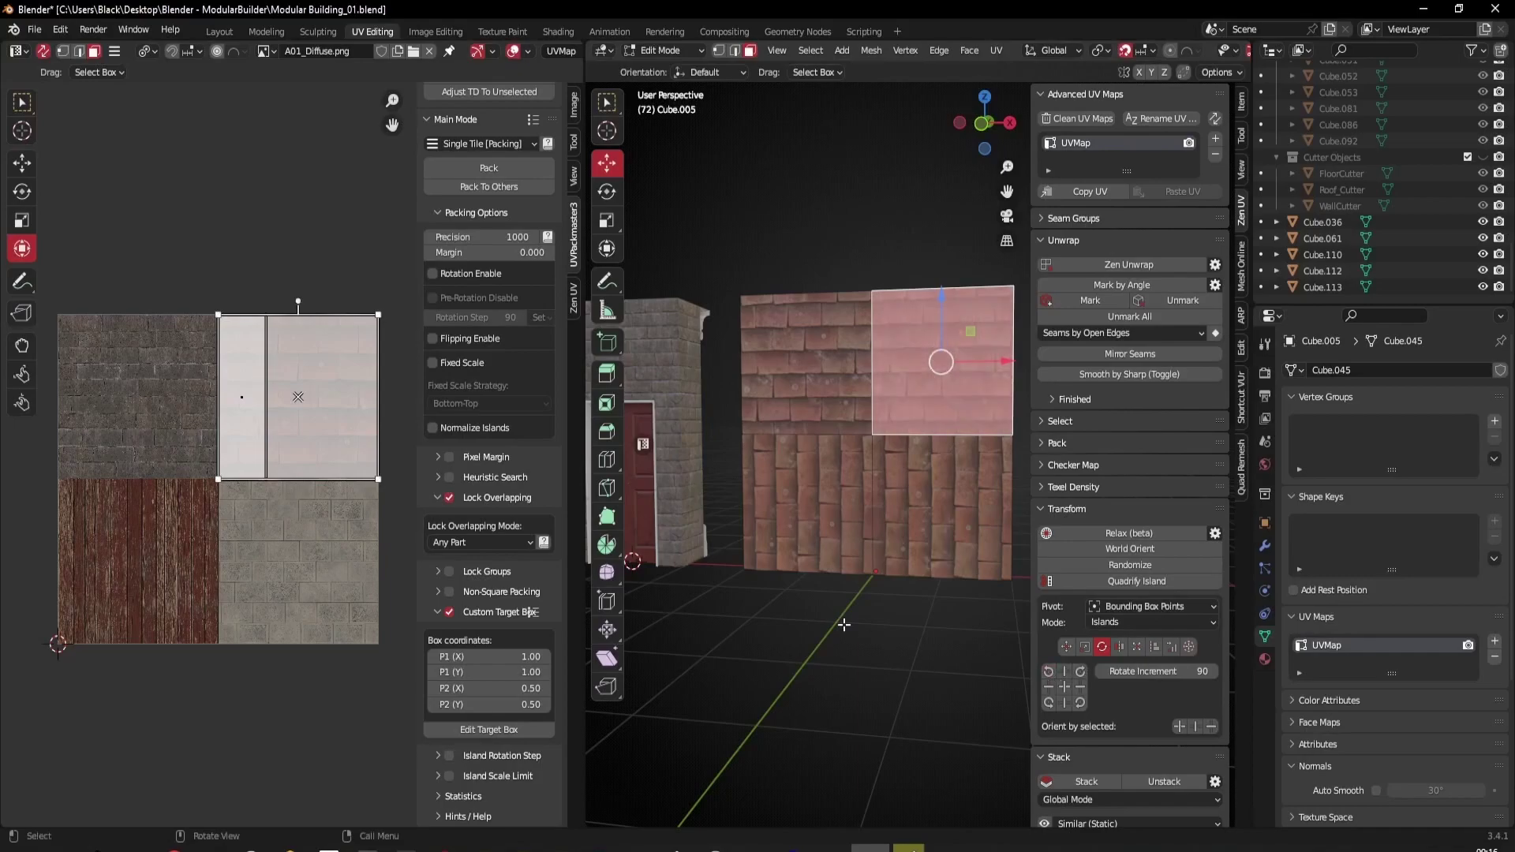
{"action": "left_click", "coordinate": [1050, 671]}
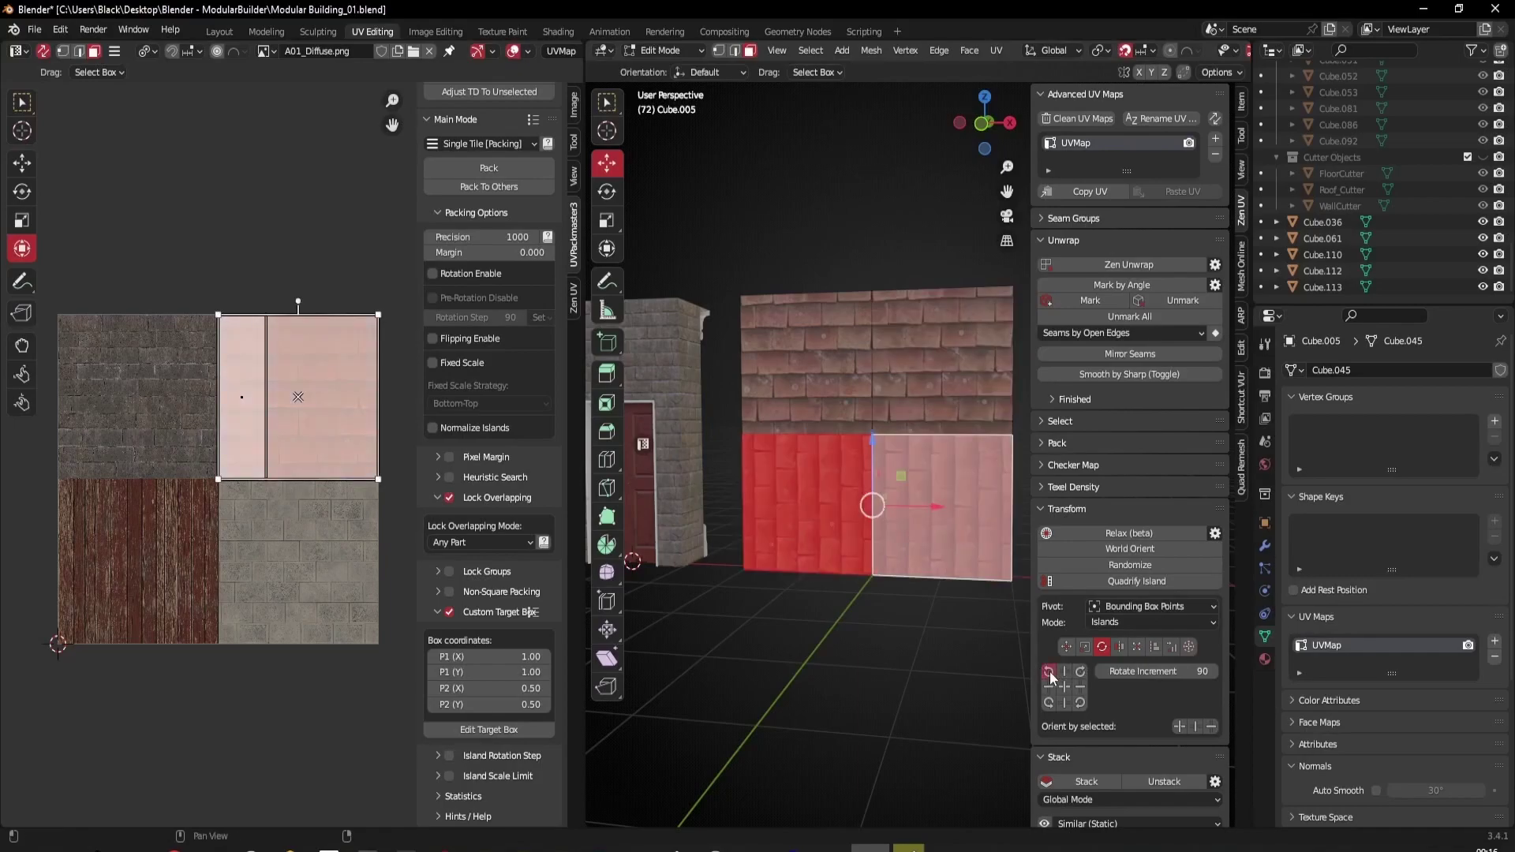
Step: Rotate the UV island of the upper end face beside the door wall clockwise by two 90° increments
{"action": "middle_click_drag", "start_coordinate": [934, 631], "coordinate": [924, 502]}
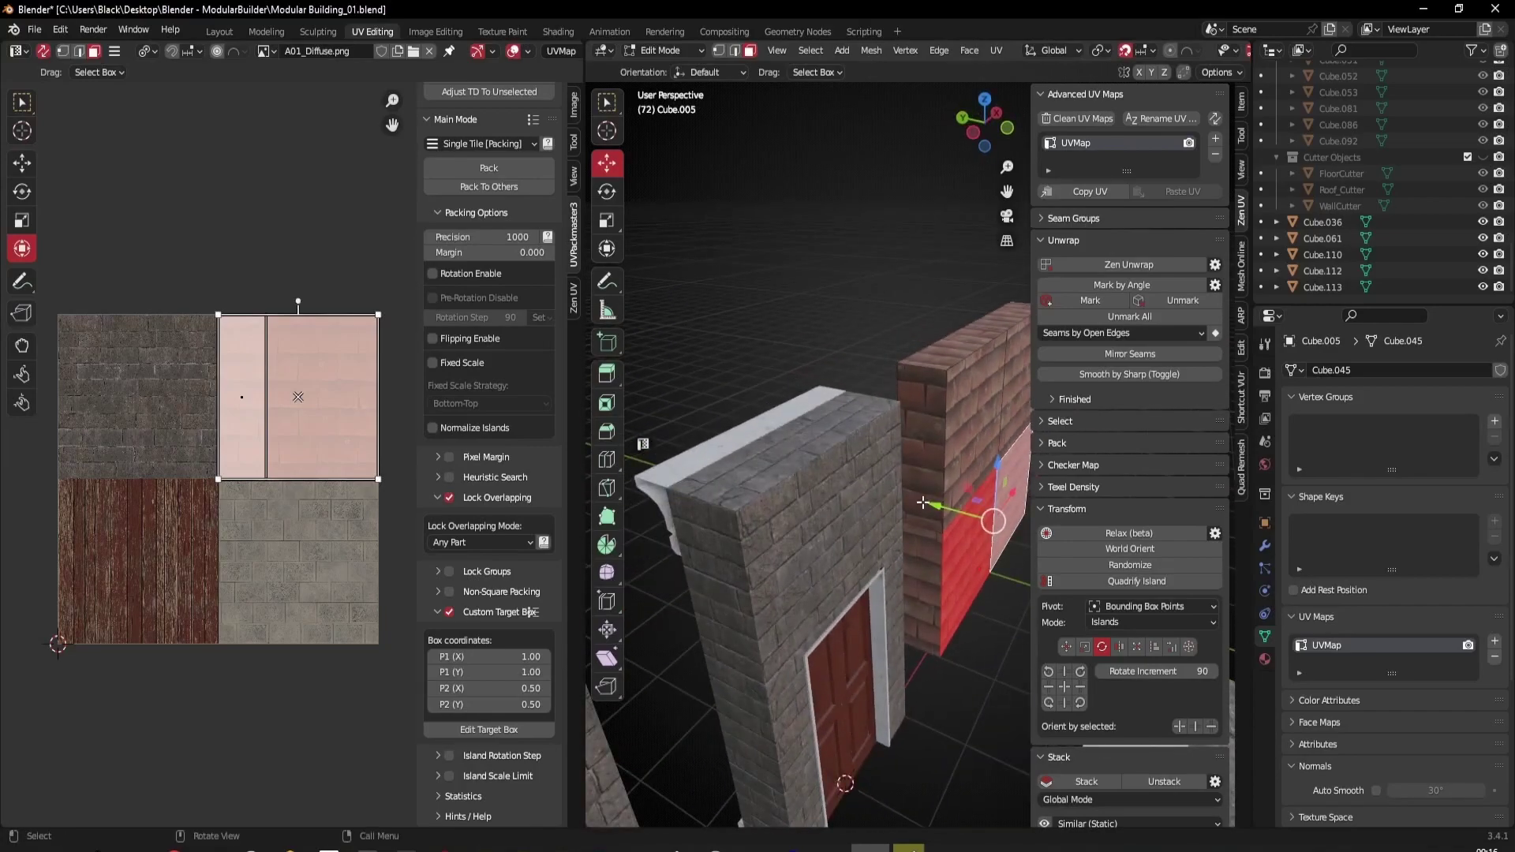
{"action": "left_click", "coordinate": [925, 468]}
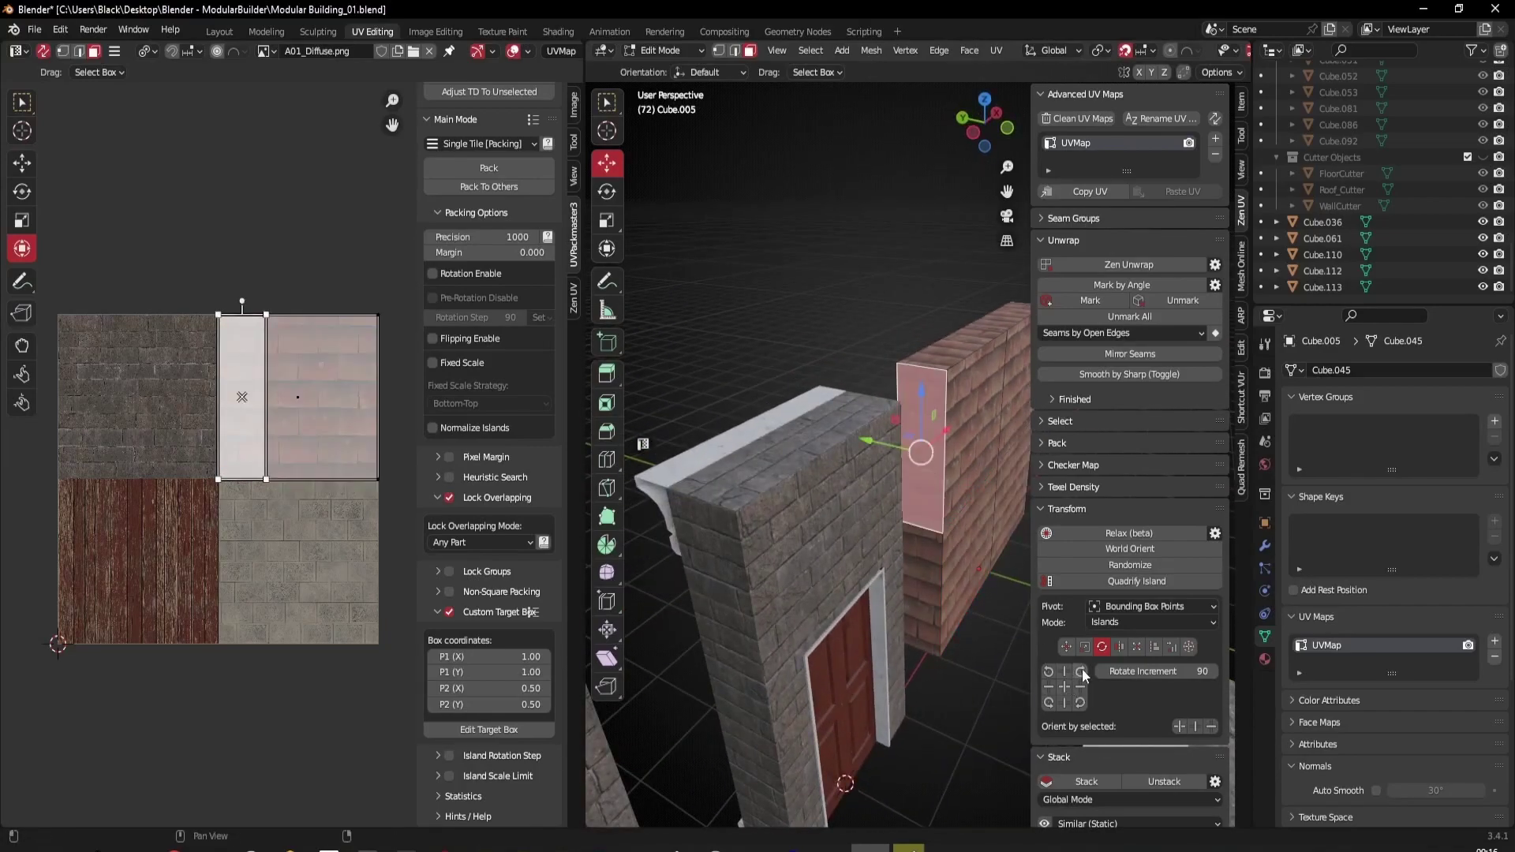
{"action": "left_click", "coordinate": [1082, 670]}
{"action": "left_click", "coordinate": [1082, 670]}
Step: Rotate the UV islands of the two top faces 90° clockwise and pack them back into the custom target box
{"action": "middle_click_drag", "start_coordinate": [959, 682], "coordinate": [865, 488]}
{"action": "left_click", "coordinate": [837, 356]}
{"action": "left_click", "coordinate": [972, 370], "text": "shift"}
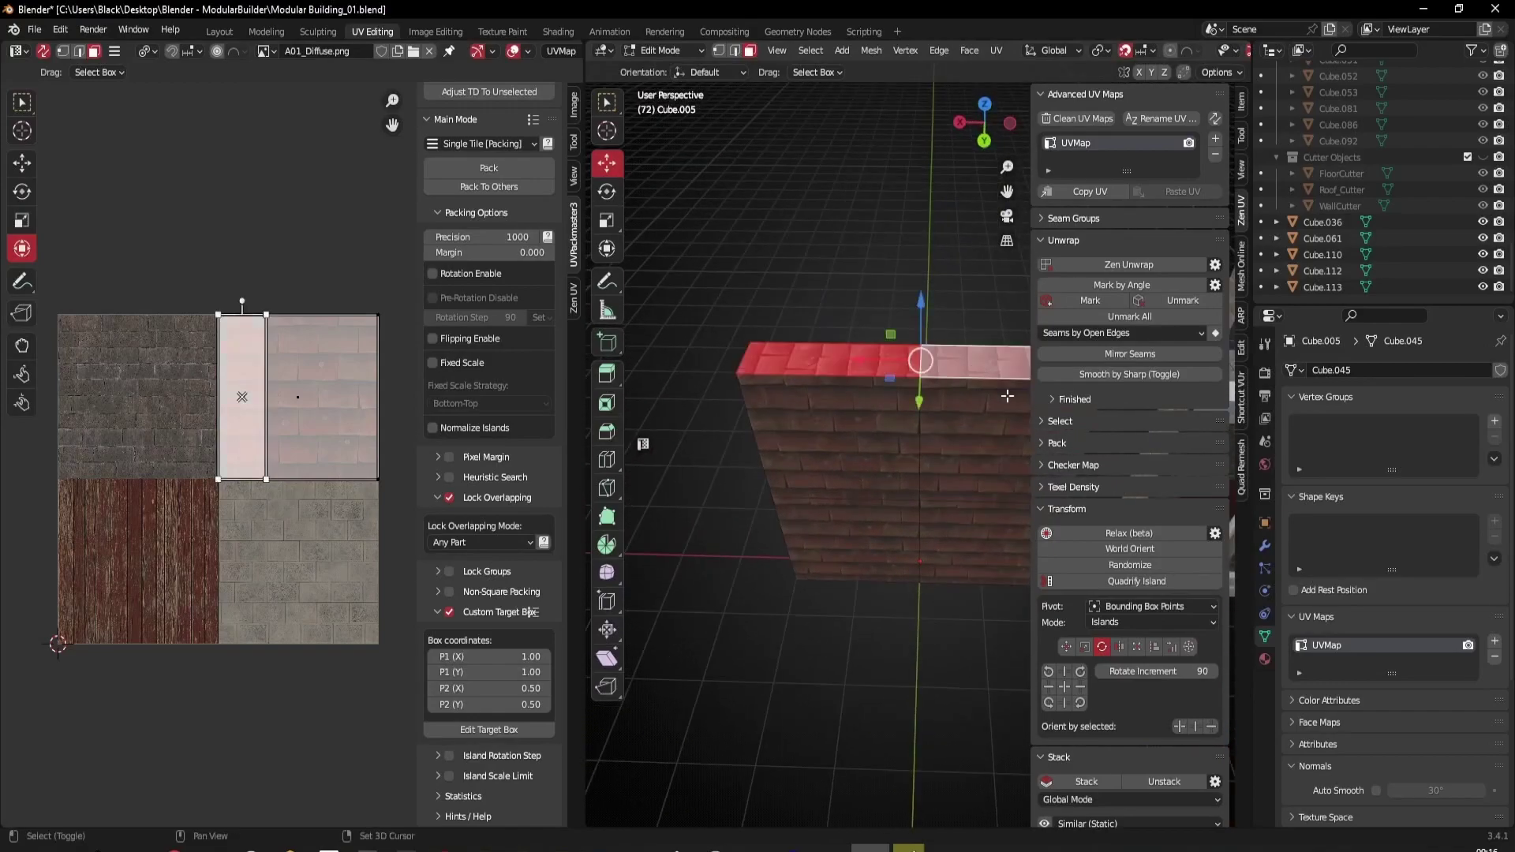
{"action": "left_click", "coordinate": [1085, 672]}
{"action": "middle_click_drag", "start_coordinate": [828, 452], "coordinate": [862, 514]}
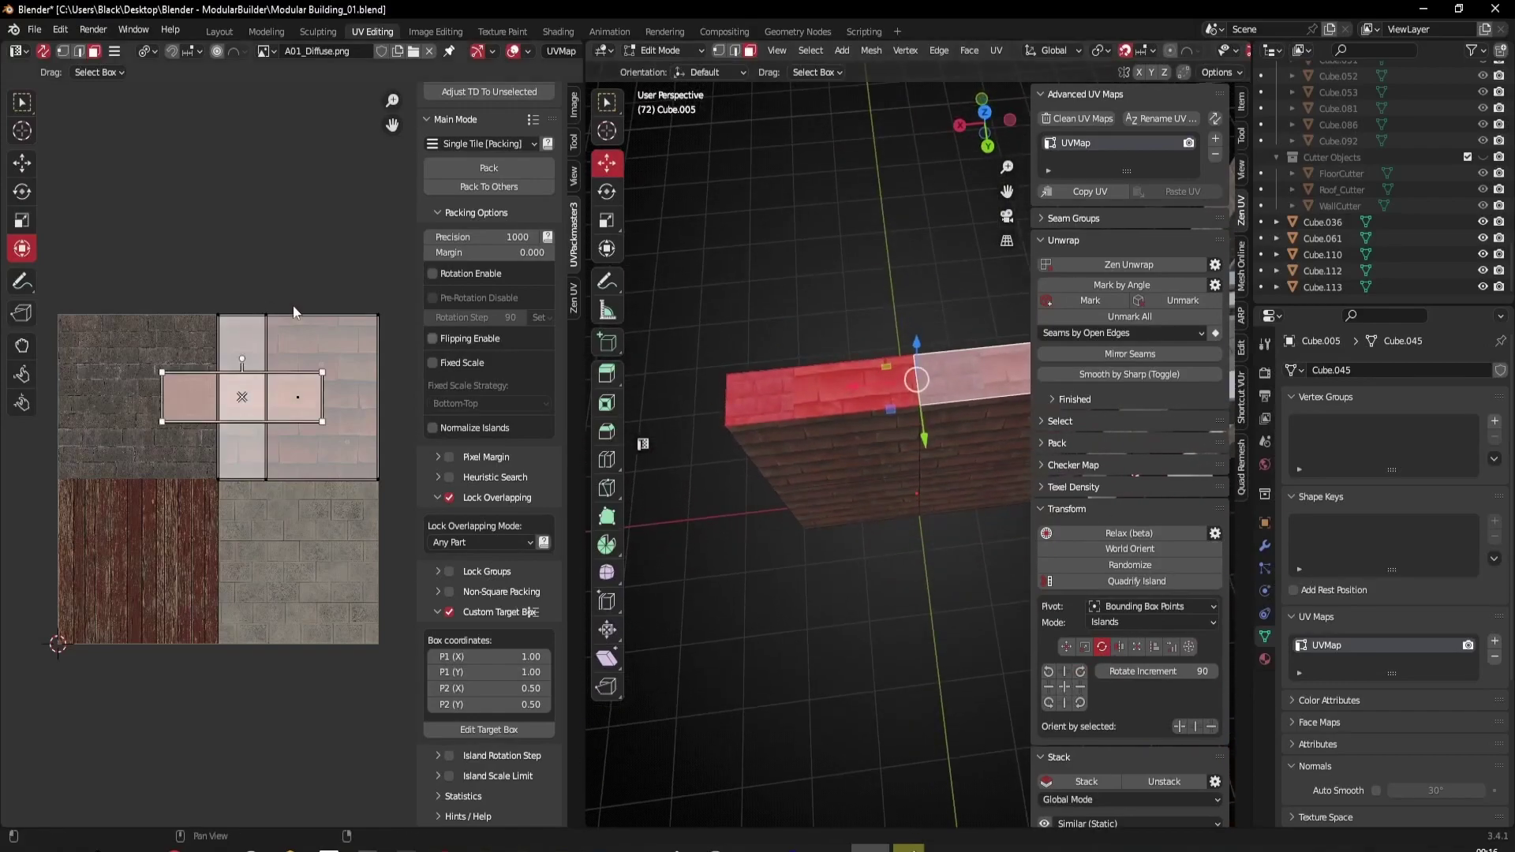
{"action": "left_click", "coordinate": [515, 170]}
Step: Rotate the underside faces' UV islands by 90°, one clockwise and the other counter-clockwise
{"action": "scroll", "coordinate": [983, 348], "scroll_direction": "up", "scroll_amount": 2}
{"action": "middle_click_drag", "start_coordinate": [984, 347], "coordinate": [862, 225], "text": "shift"}
{"action": "left_click", "coordinate": [820, 480]}
{"action": "middle_click_drag", "start_coordinate": [849, 537], "coordinate": [815, 534]}
{"action": "left_click", "coordinate": [820, 561]}
{"action": "left_click", "coordinate": [805, 455]}
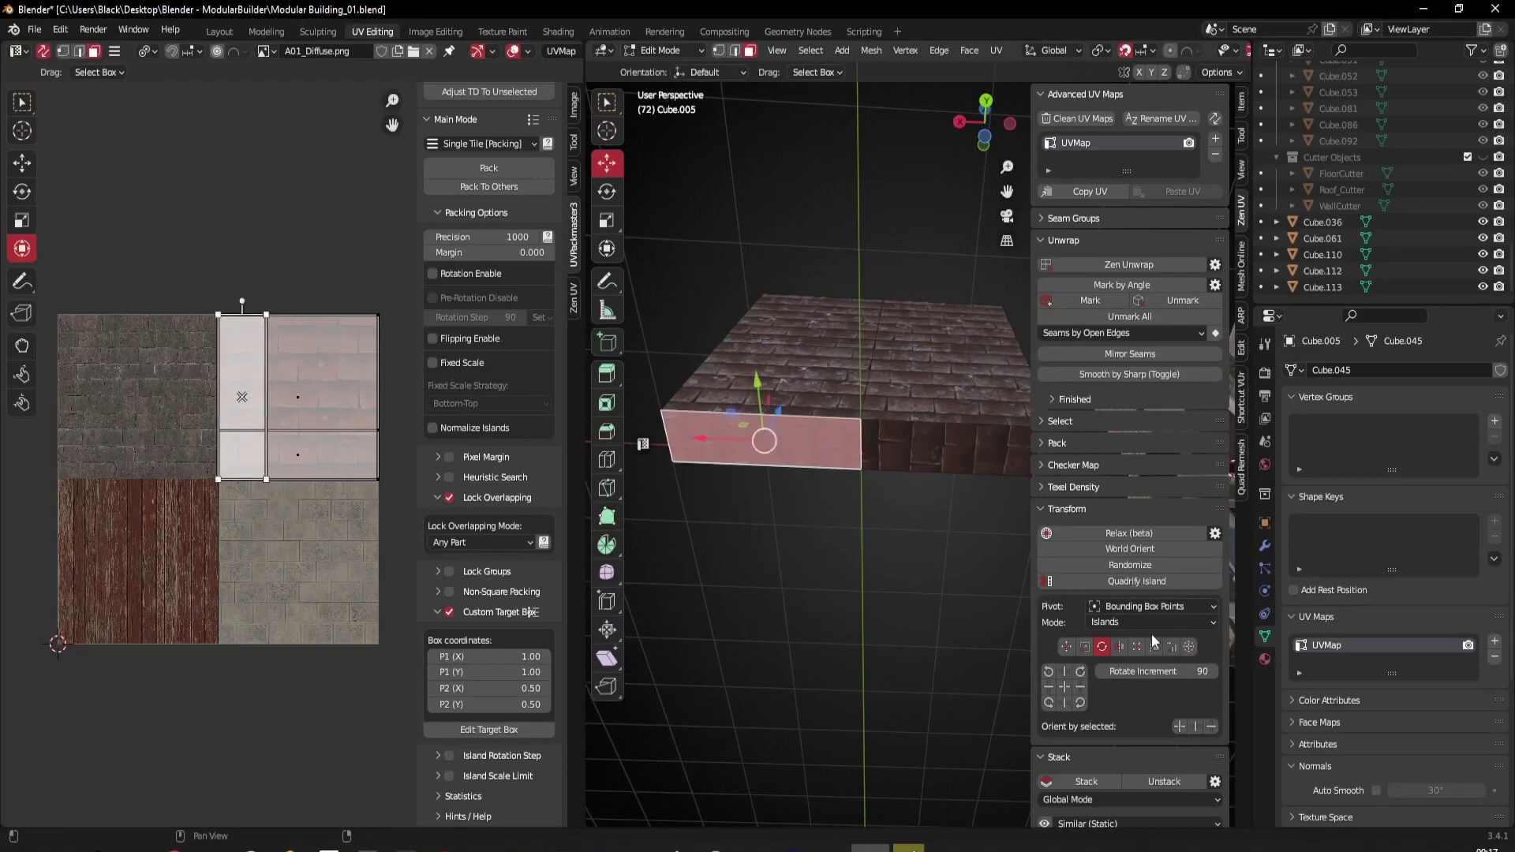
{"action": "left_click", "coordinate": [1081, 672]}
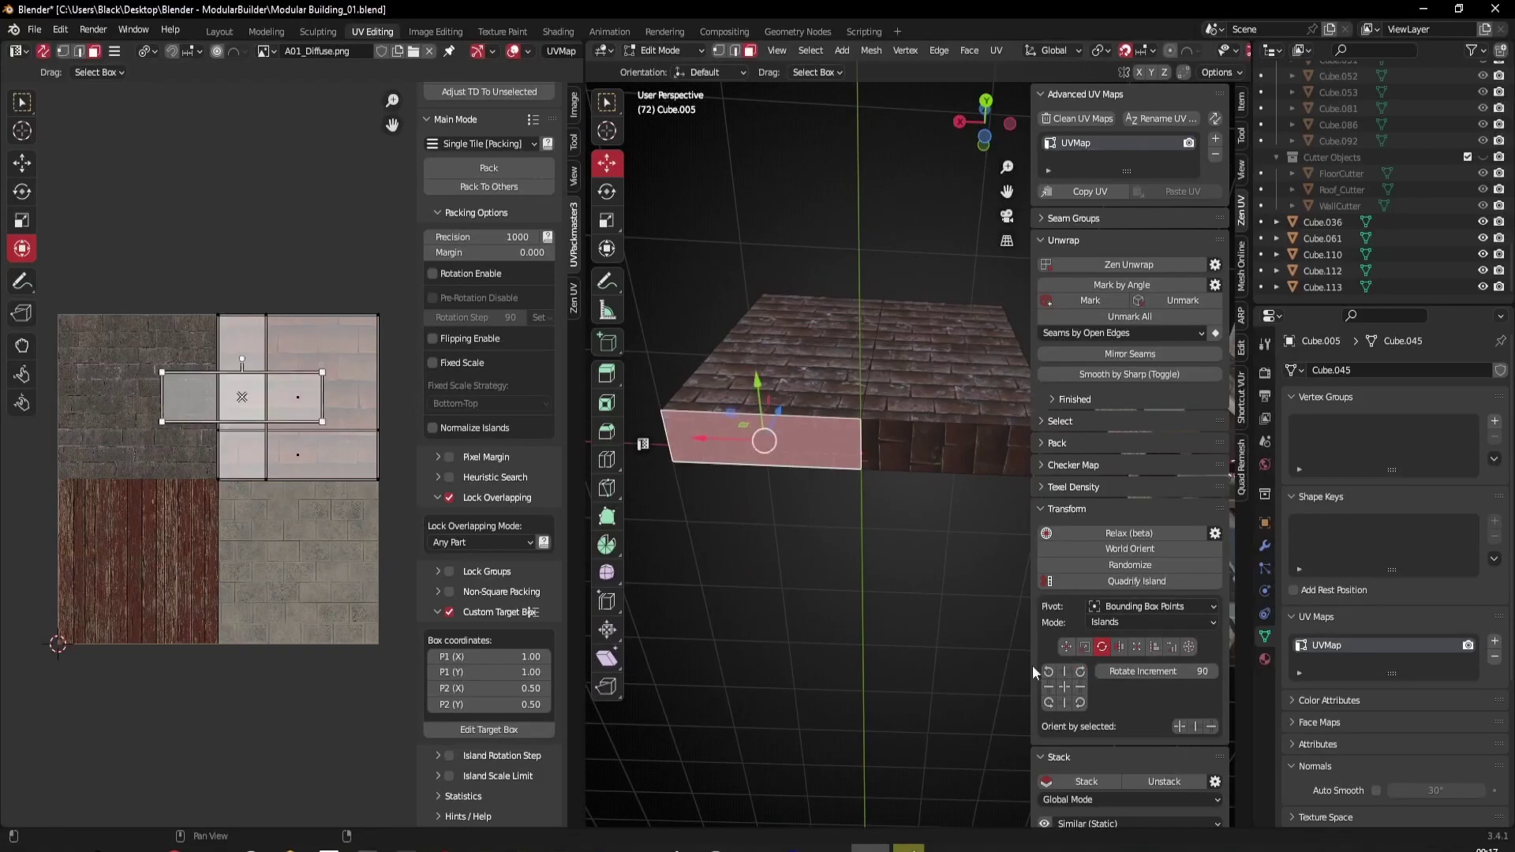
{"action": "left_click", "coordinate": [939, 442]}
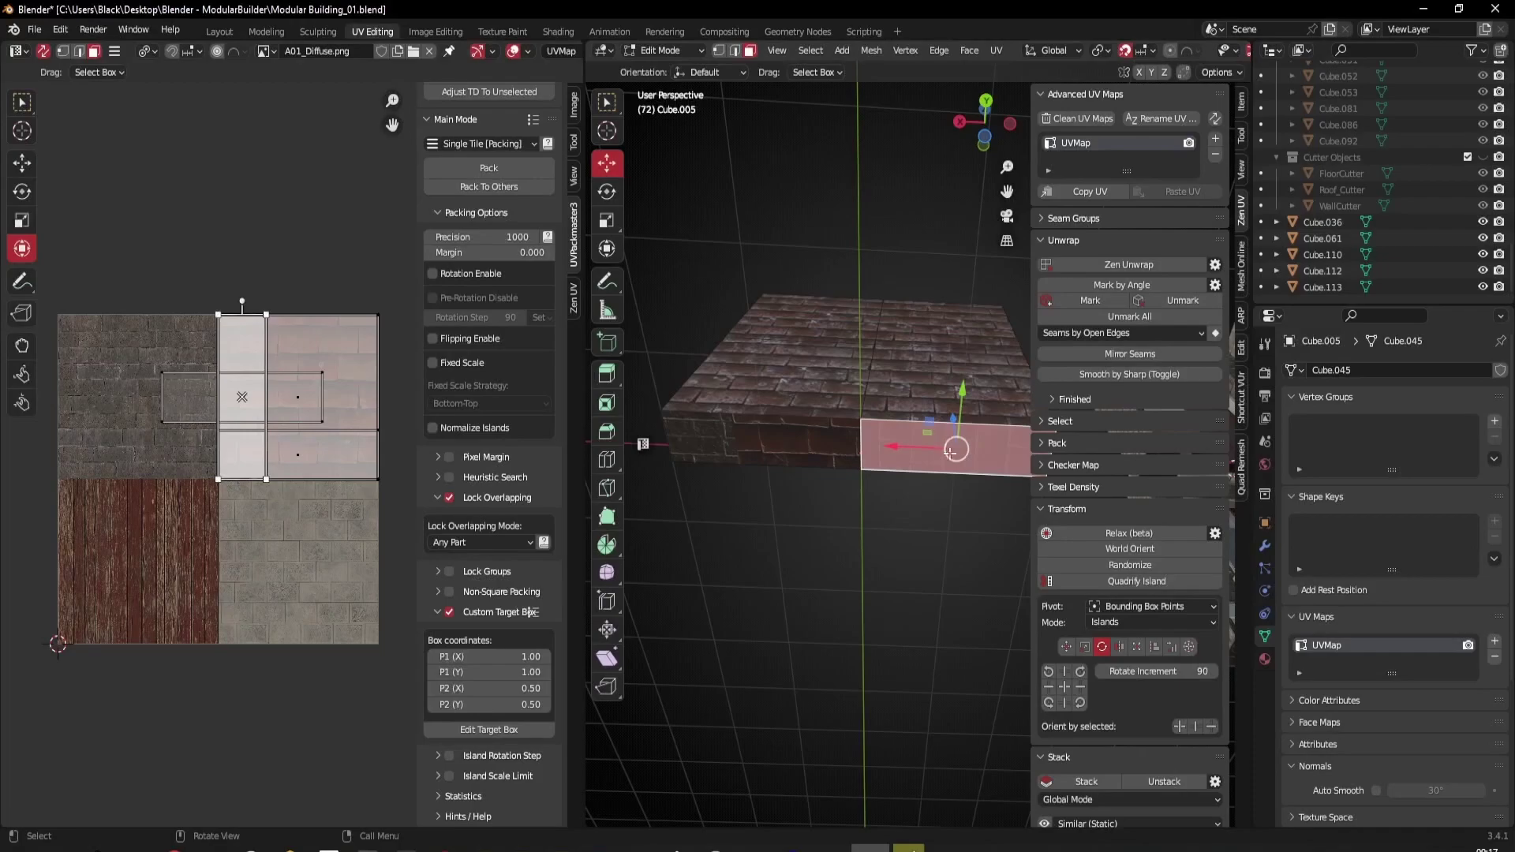
{"action": "left_click", "coordinate": [1052, 674]}
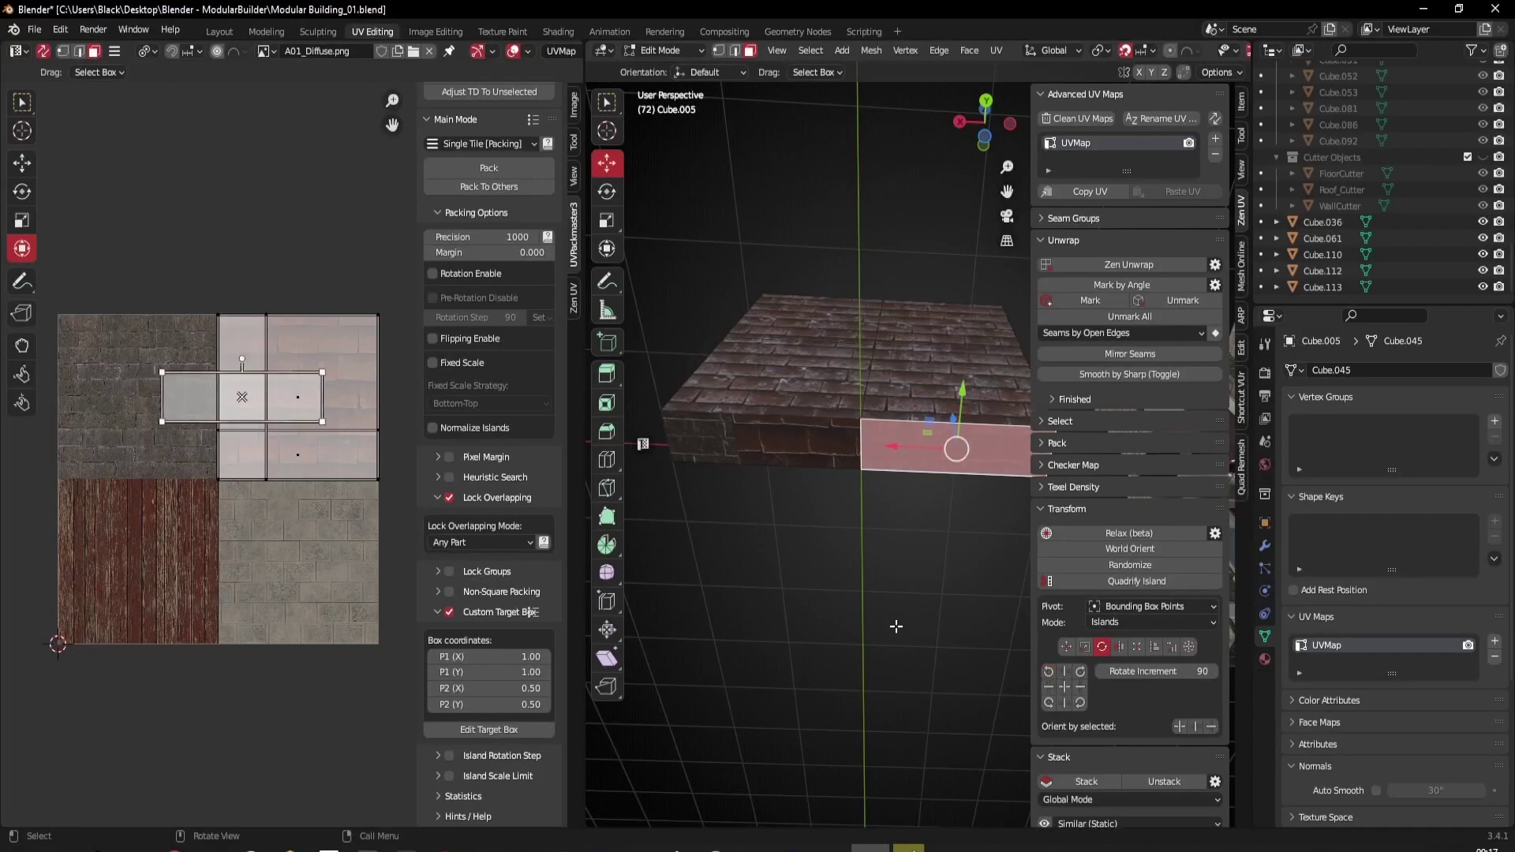
Step: Select both underside faces and pack their UV islands into the custom target box
{"action": "scroll", "coordinate": [922, 550], "scroll_direction": "up", "scroll_amount": 1}
{"action": "left_click", "coordinate": [922, 550]}
{"action": "left_click", "coordinate": [948, 453]}
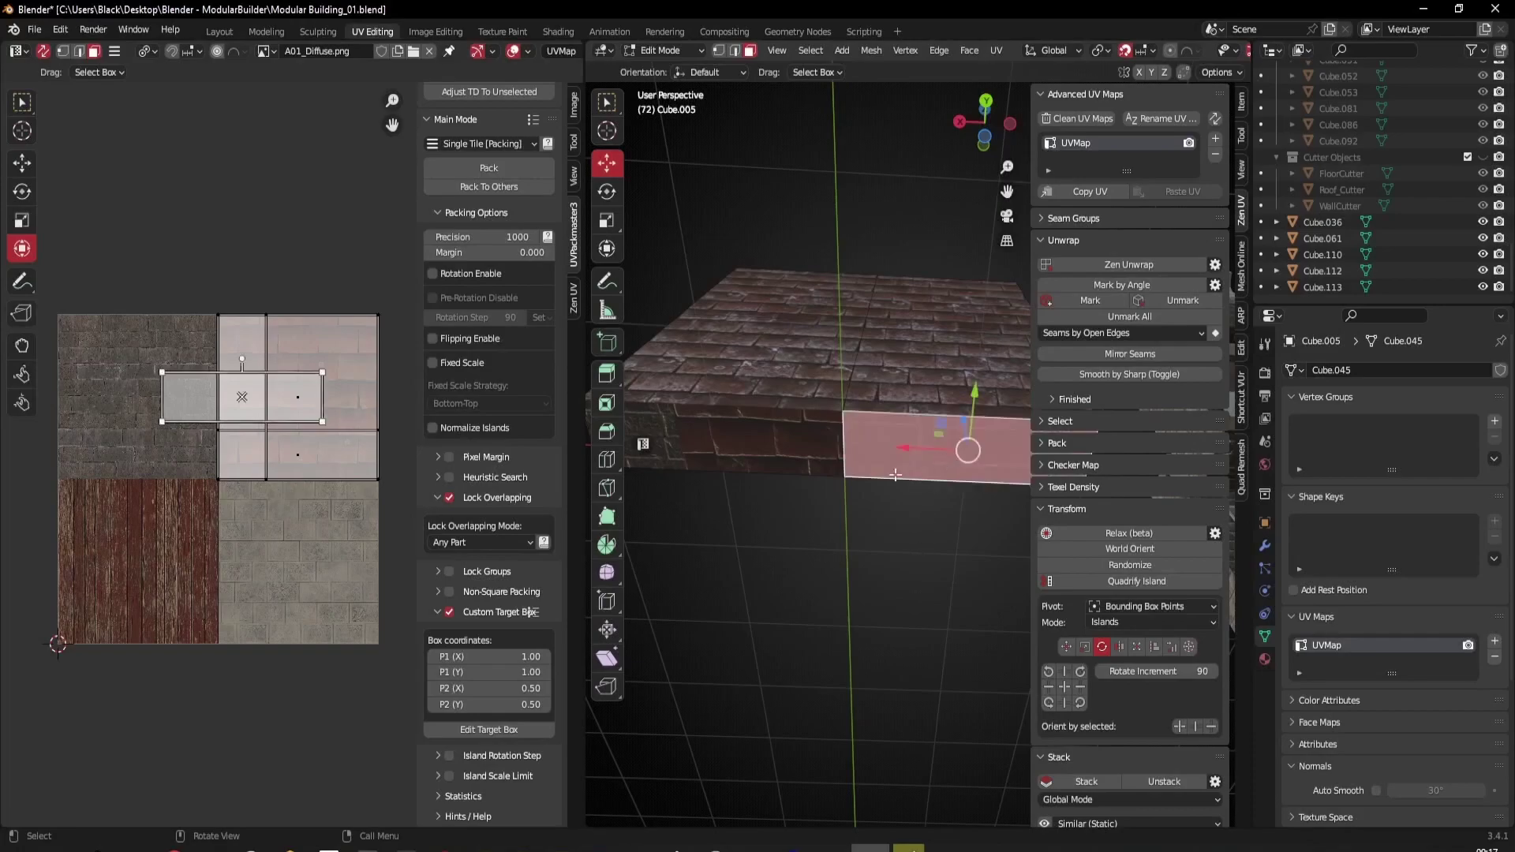
{"action": "left_click", "coordinate": [644, 455], "text": "shift"}
{"action": "left_click", "coordinate": [507, 167]}
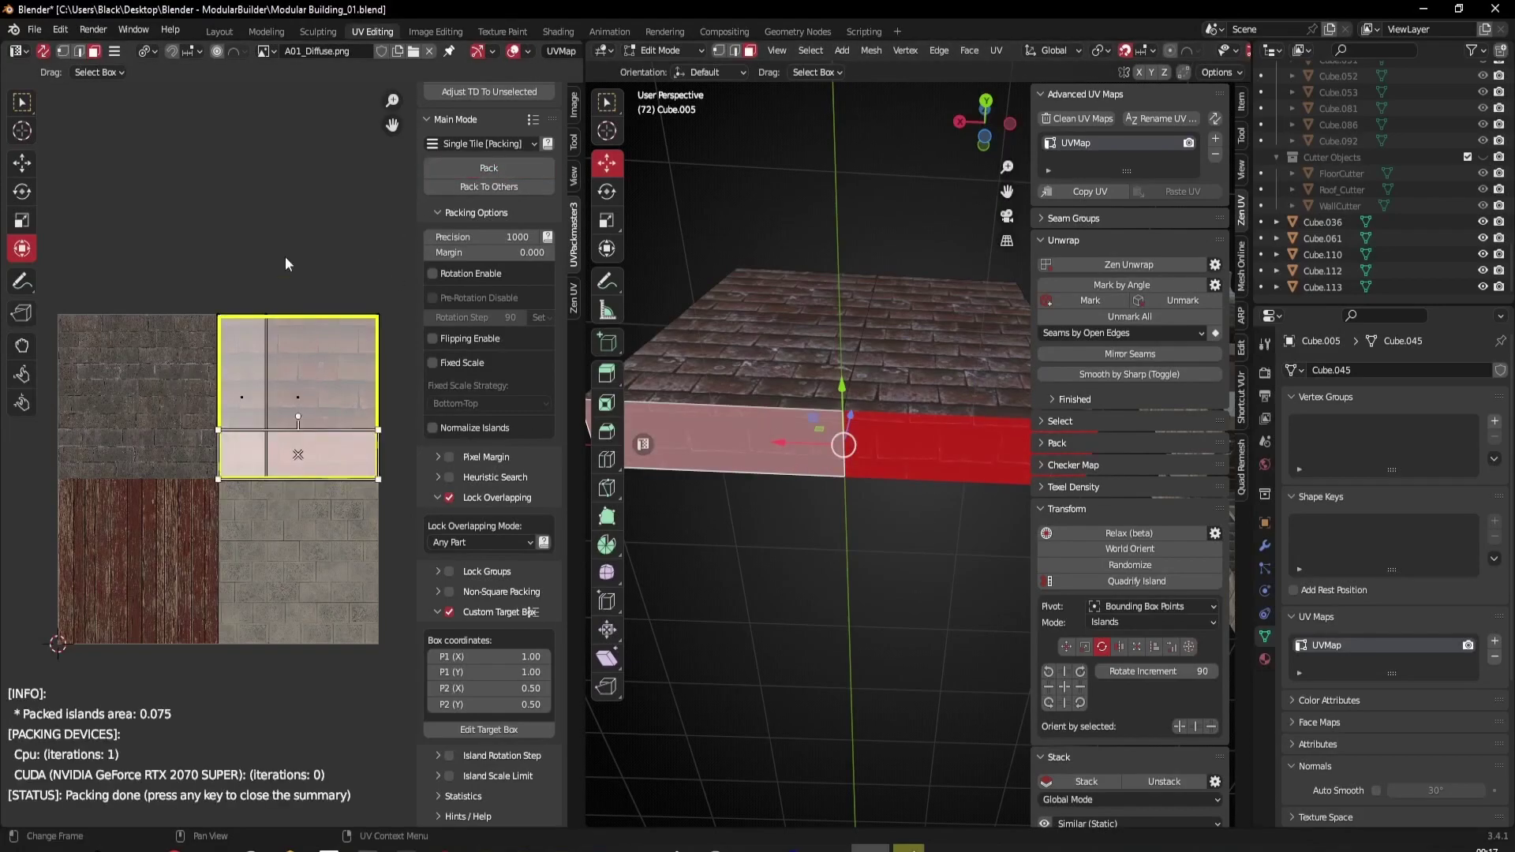
Step: Move the underside faces' UV islands straight up to the texture's upper edge, constrained to the image bounds
{"action": "left_click", "coordinate": [116, 56]}
{"action": "mouse_move", "coordinate": [139, 120]}
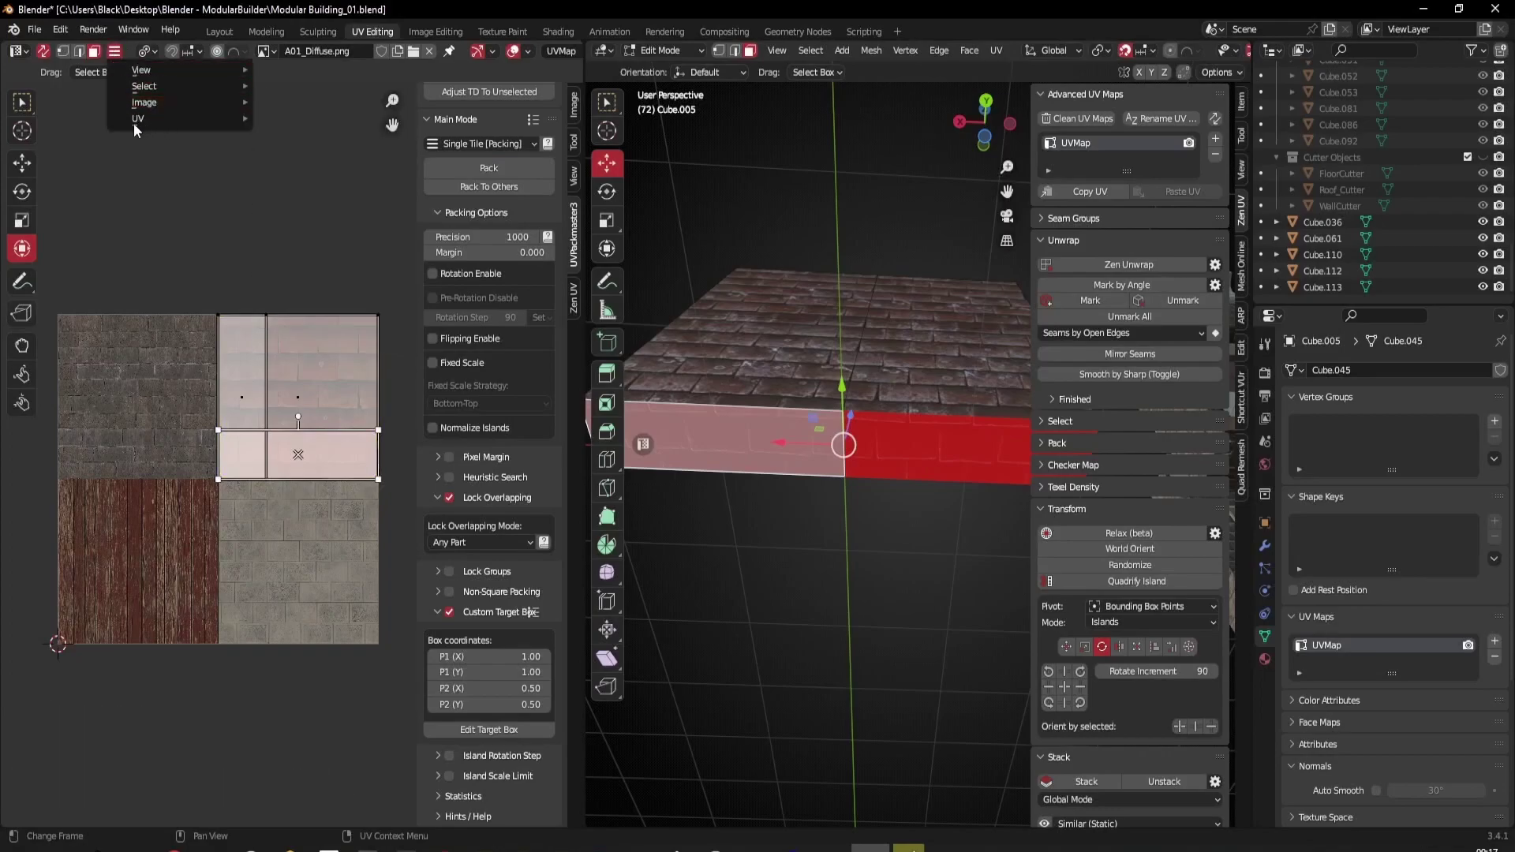
{"action": "left_click", "coordinate": [313, 182]}
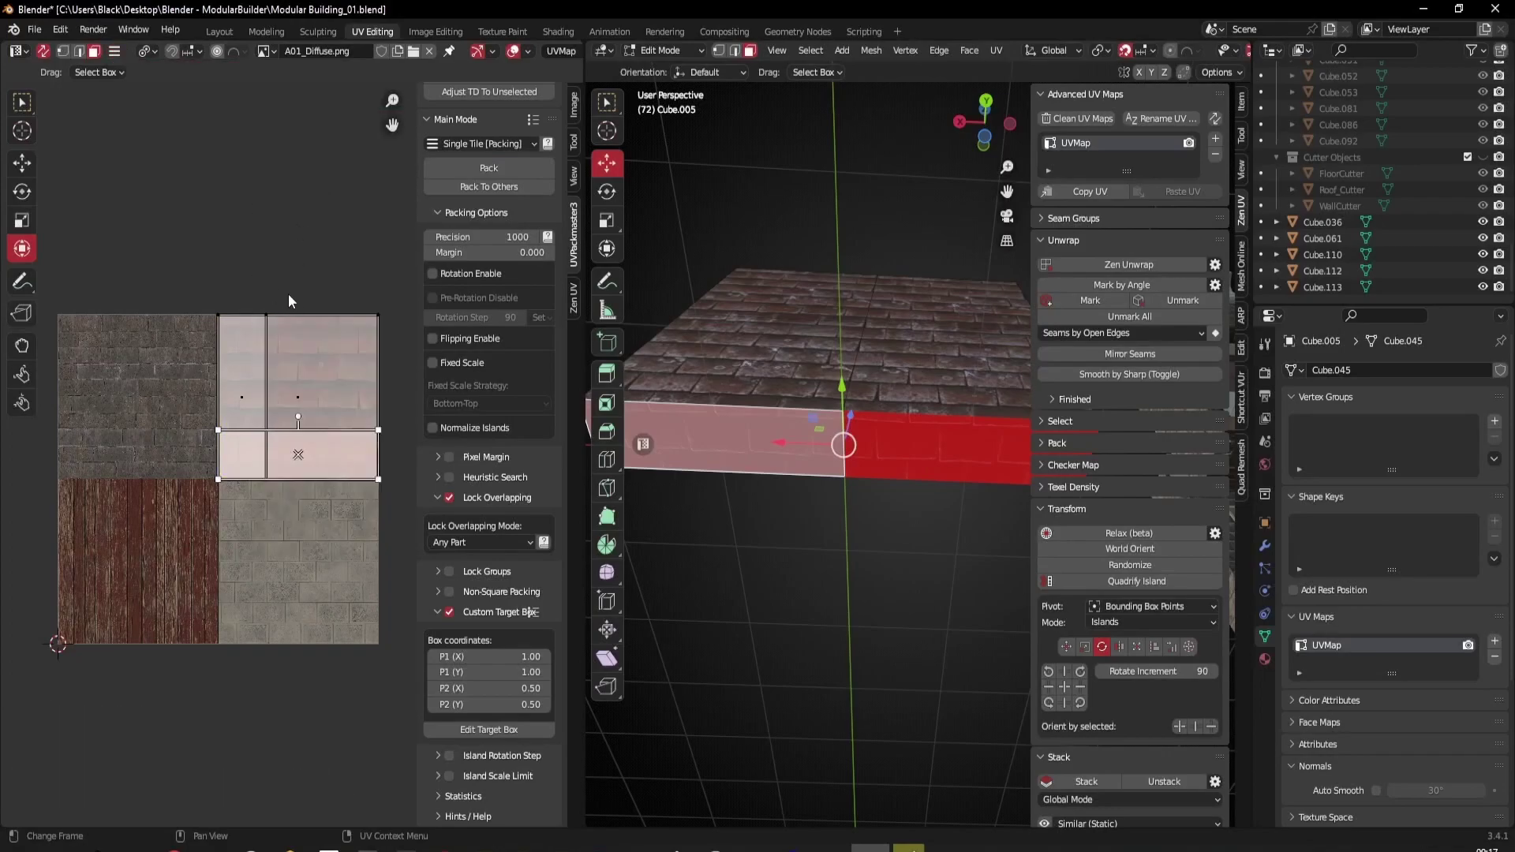
{"action": "key", "text": "g"}
{"action": "key", "text": "y"}
{"action": "left_click", "coordinate": [295, 70]}
{"action": "middle_click_drag", "start_coordinate": [790, 442], "coordinate": [676, 469]}
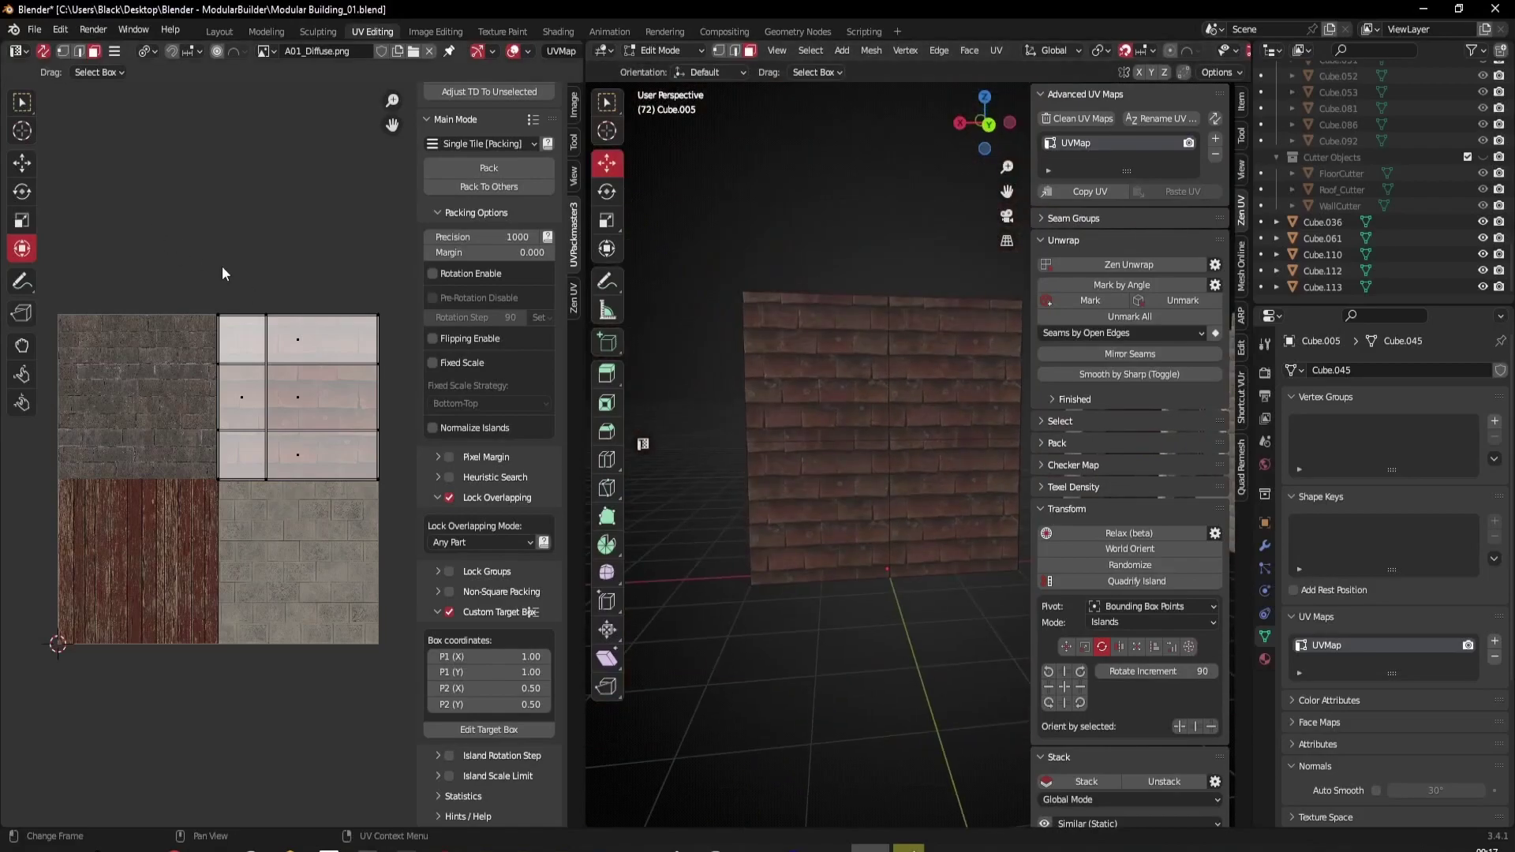
Step: Select all UV islands and shift them 0.50 sideways from the roof tiles onto the dark stone texture, then deselect everything
{"action": "key", "text": "a"}
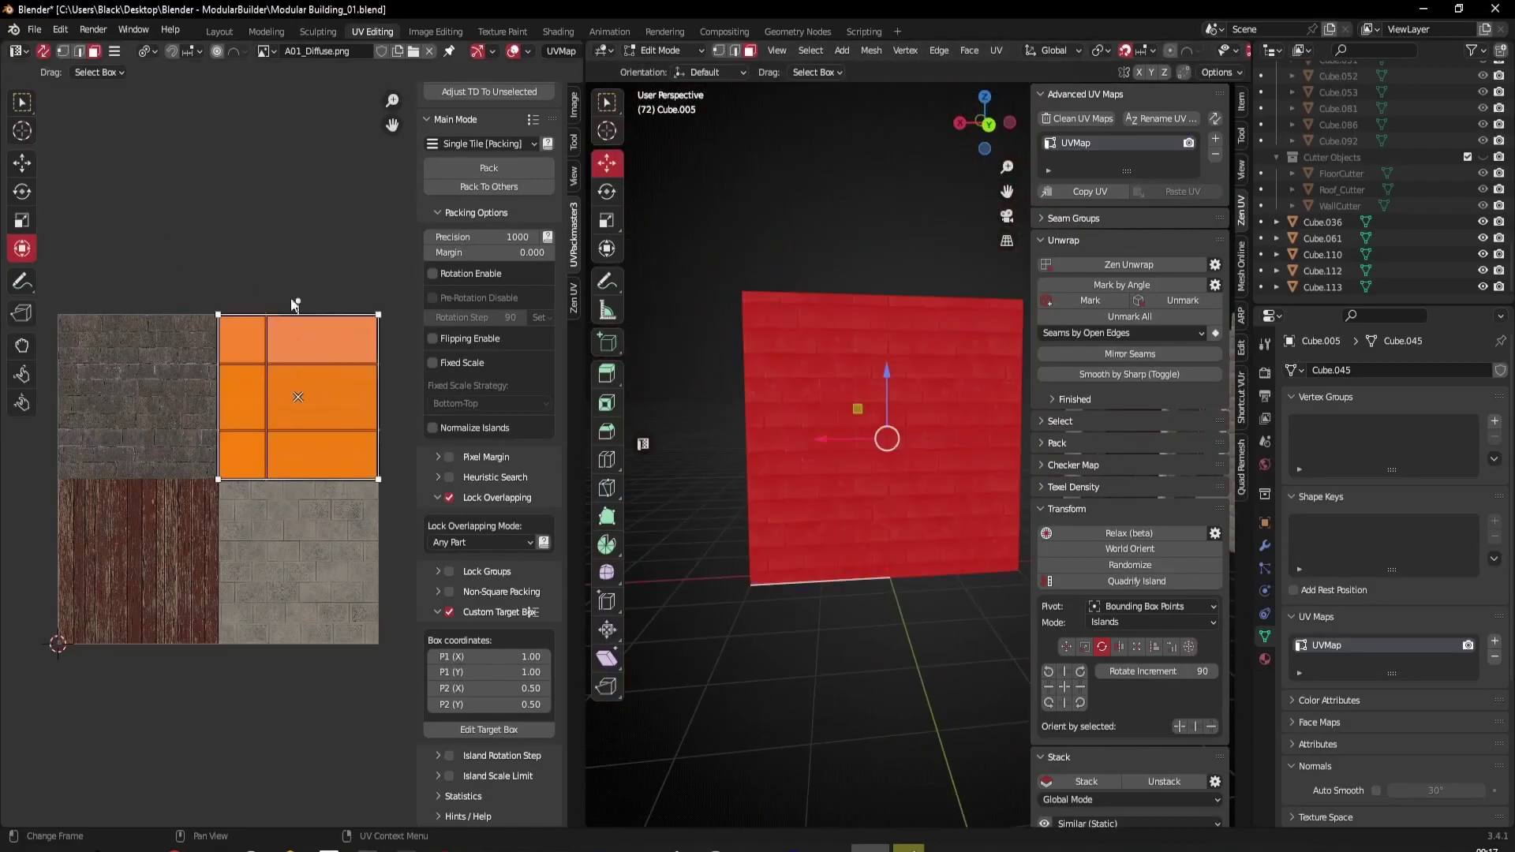
{"action": "left_click", "coordinate": [1066, 647]}
{"action": "left_click", "coordinate": [1048, 688]}
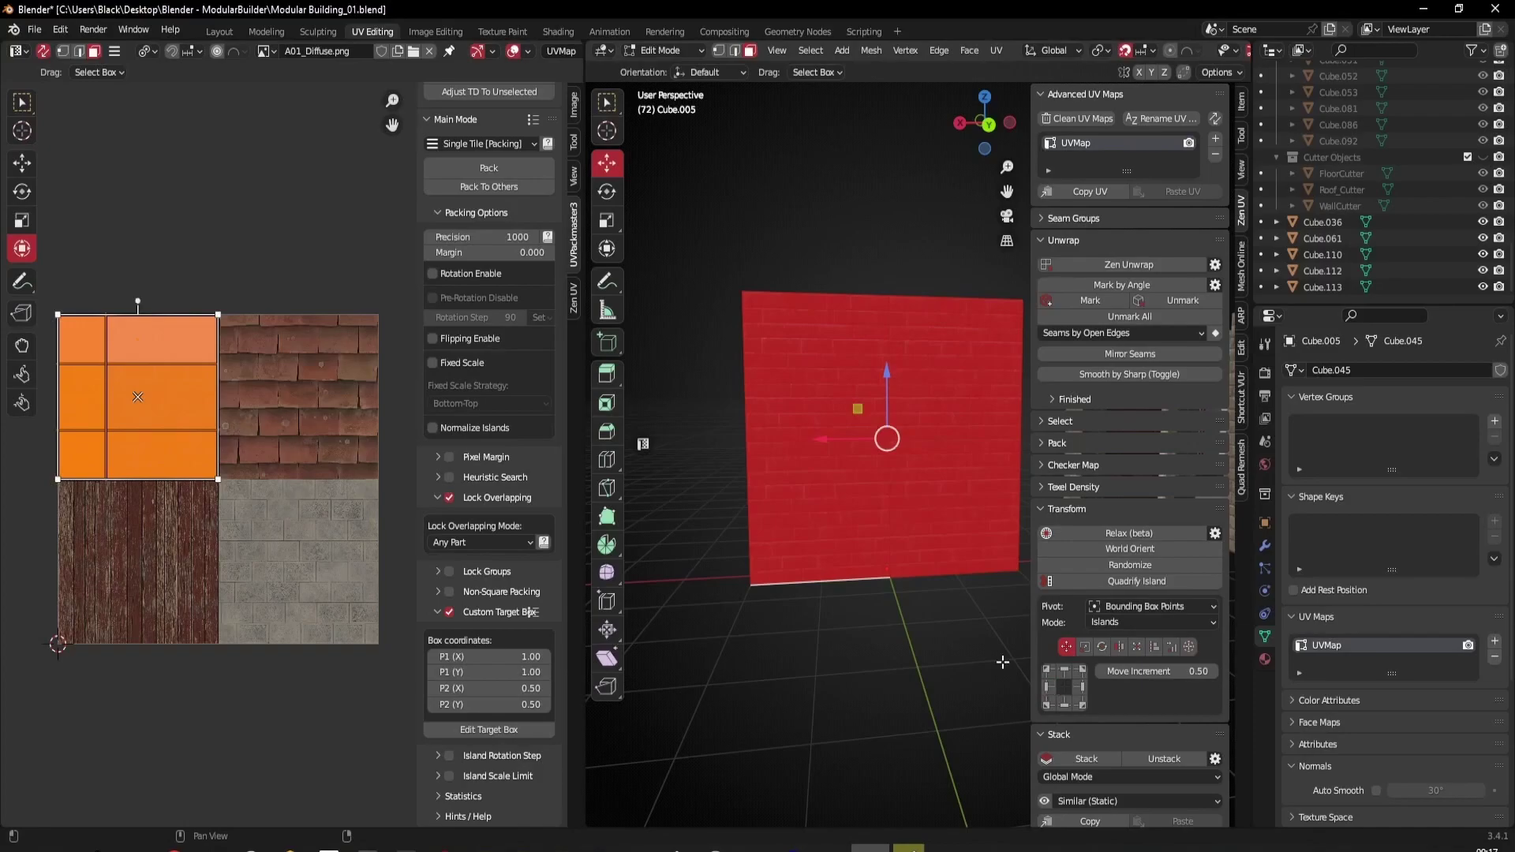
{"action": "key", "text": "alt+a"}
{"action": "middle_click_drag", "start_coordinate": [874, 541], "coordinate": [897, 478]}
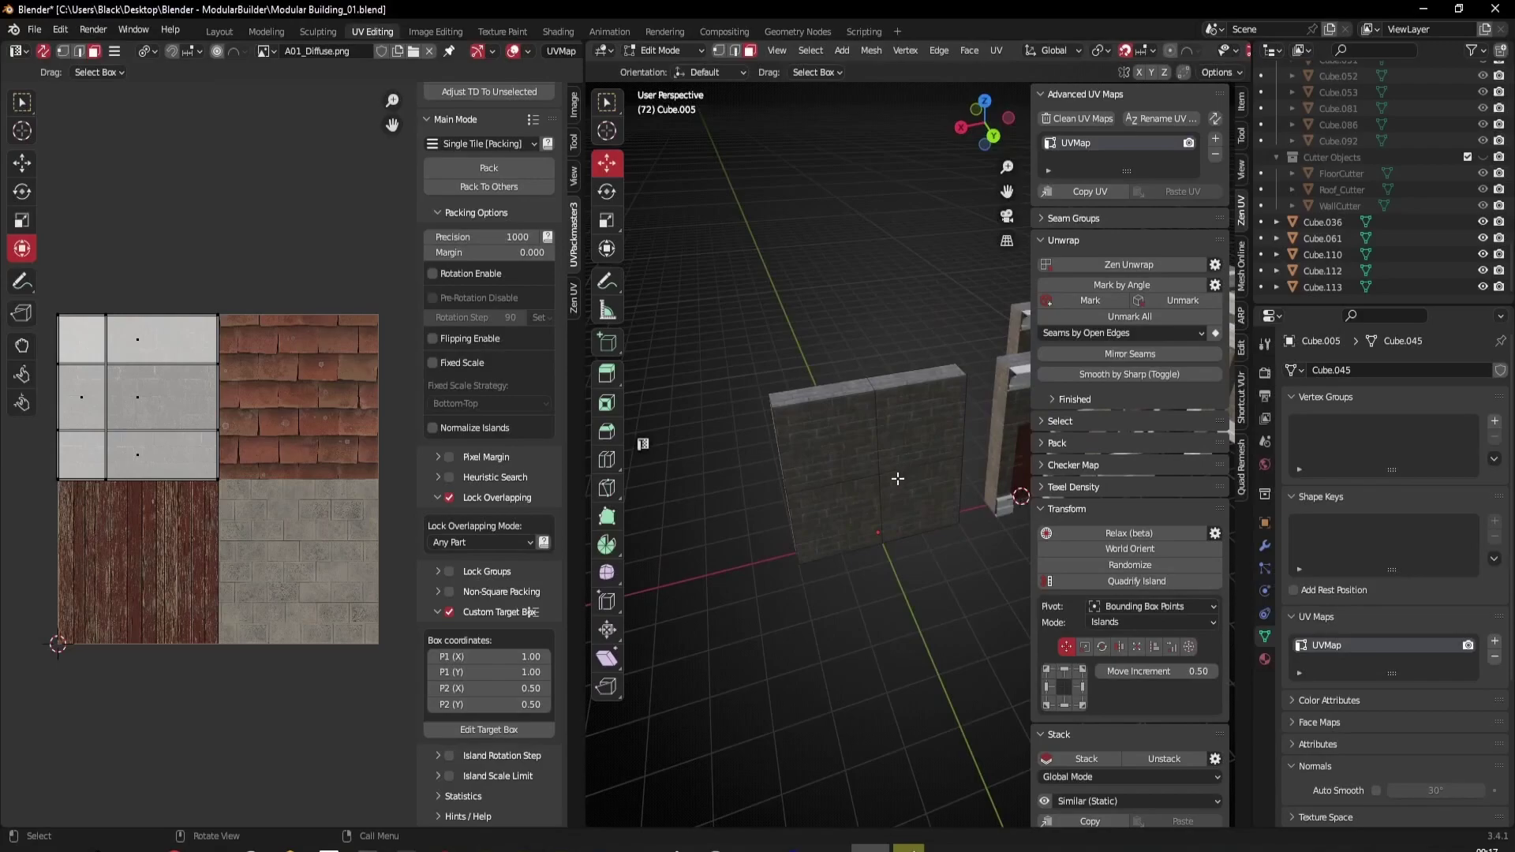
Step: Return to the Modeling workspace and leave Edit Mode on the finished stone wall
{"action": "left_click", "coordinate": [263, 32]}
{"action": "key", "text": "Tab"}
{"action": "scroll", "coordinate": [631, 557], "scroll_direction": "up", "scroll_amount": 2}
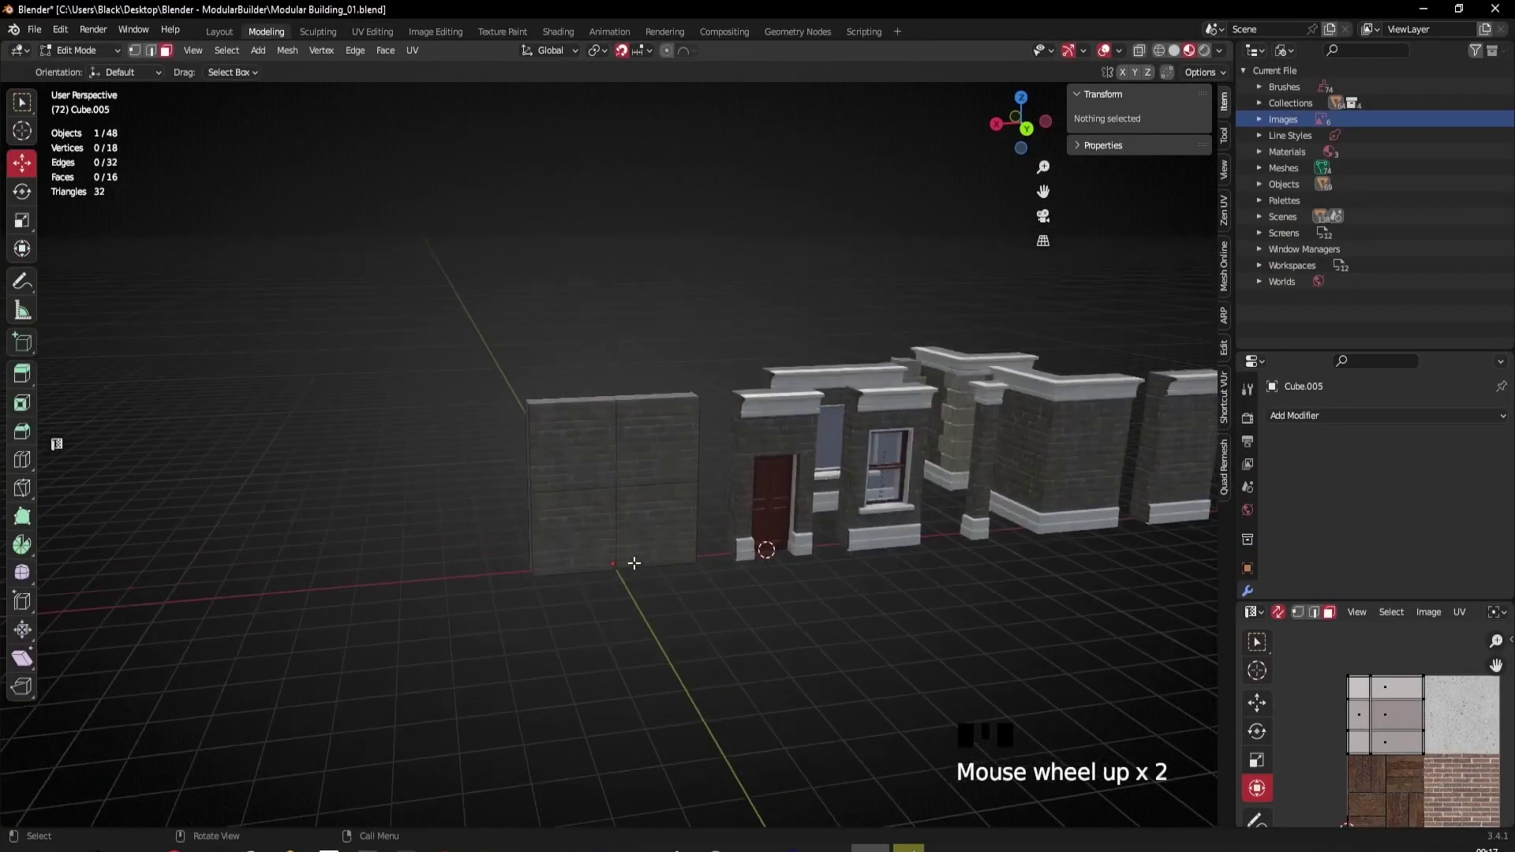
{"action": "key", "text": "Tab"}
{"action": "middle_click_drag", "start_coordinate": [797, 599], "coordinate": [472, 518], "text": "shift"}
{"action": "middle_click_drag", "start_coordinate": [850, 626], "coordinate": [807, 628]}
{"action": "scroll", "coordinate": [760, 628], "scroll_direction": "down", "scroll_amount": 3}
{"action": "scroll", "coordinate": [740, 553], "scroll_direction": "up", "scroll_amount": 2}
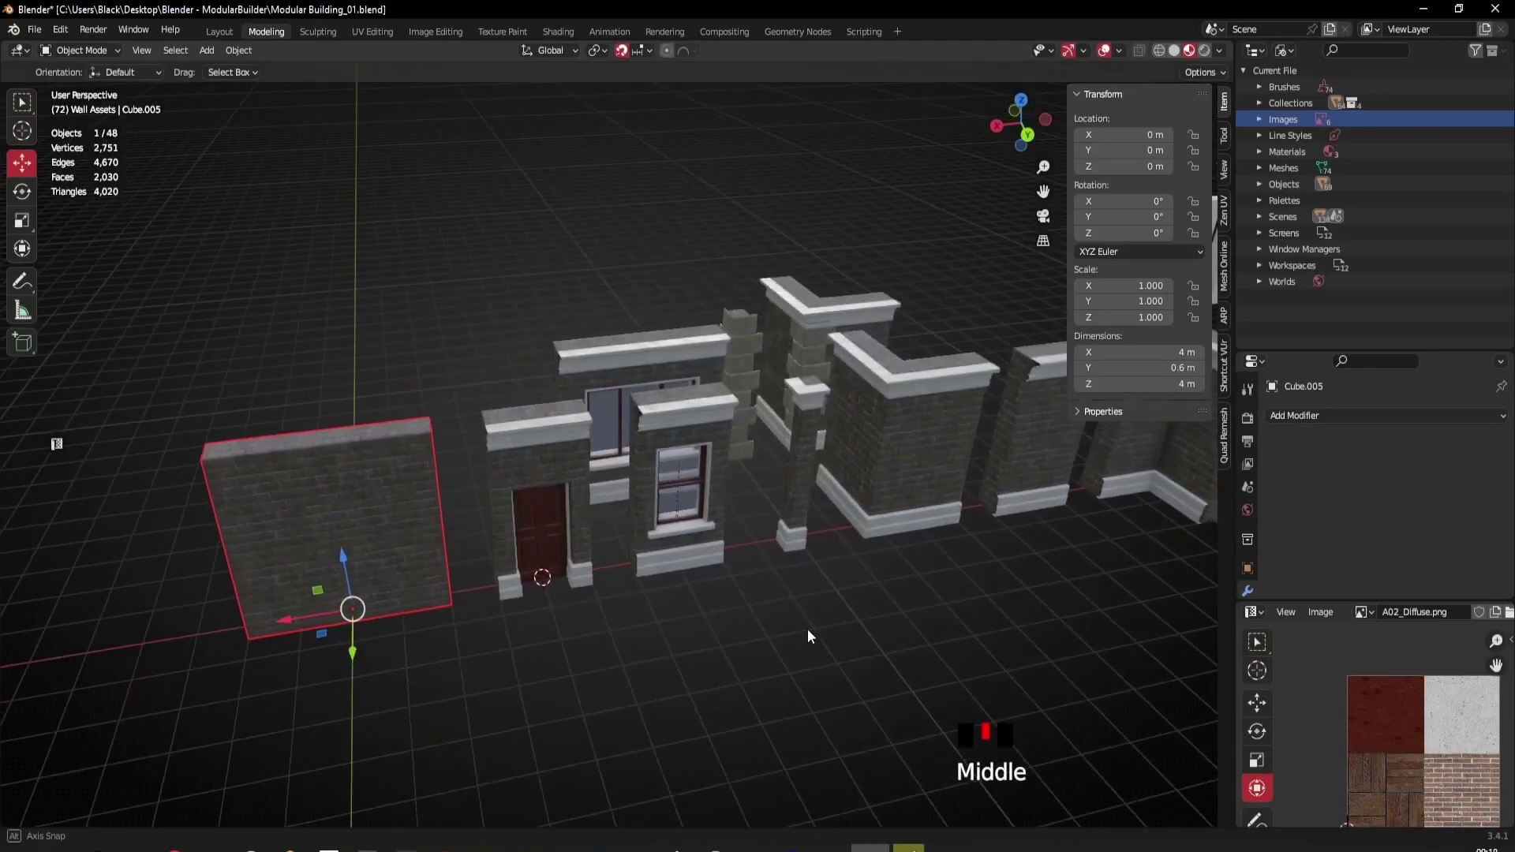
Step: Try to bevel the vertical corner edge loop of the trimmed corner wall with a width of 1.04 m
{"action": "middle_click_drag", "start_coordinate": [419, 566], "coordinate": [595, 606]}
{"action": "scroll", "coordinate": [723, 635], "scroll_direction": "down", "scroll_amount": 2}
{"action": "middle_click_drag", "start_coordinate": [723, 635], "coordinate": [826, 525], "text": "shift"}
{"action": "left_click", "coordinate": [826, 598]}
{"action": "scroll", "coordinate": [759, 499], "scroll_direction": "up", "scroll_amount": 2}
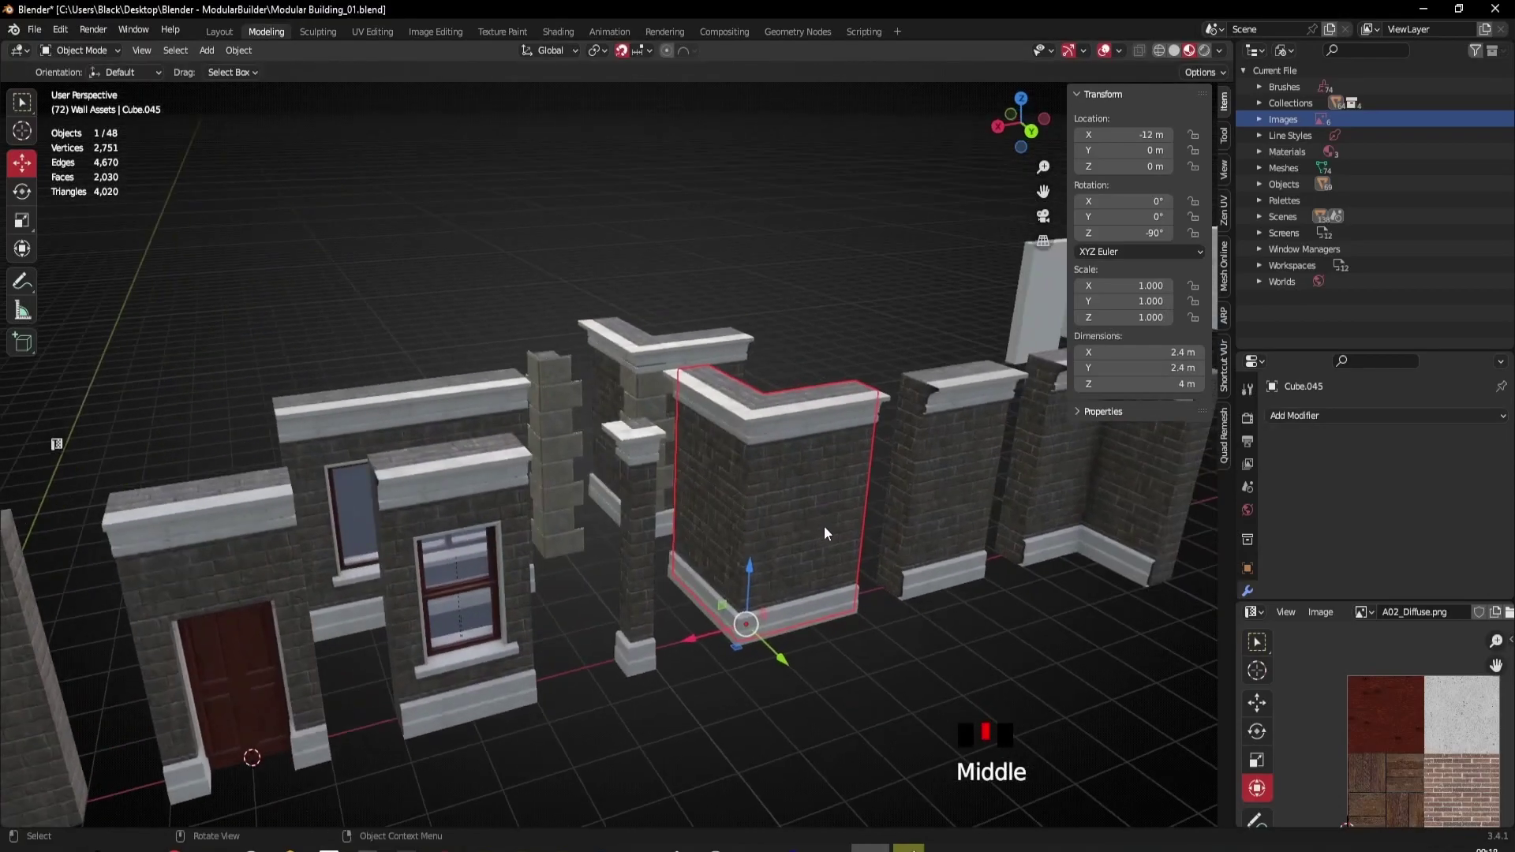
{"action": "key", "text": "Tab"}
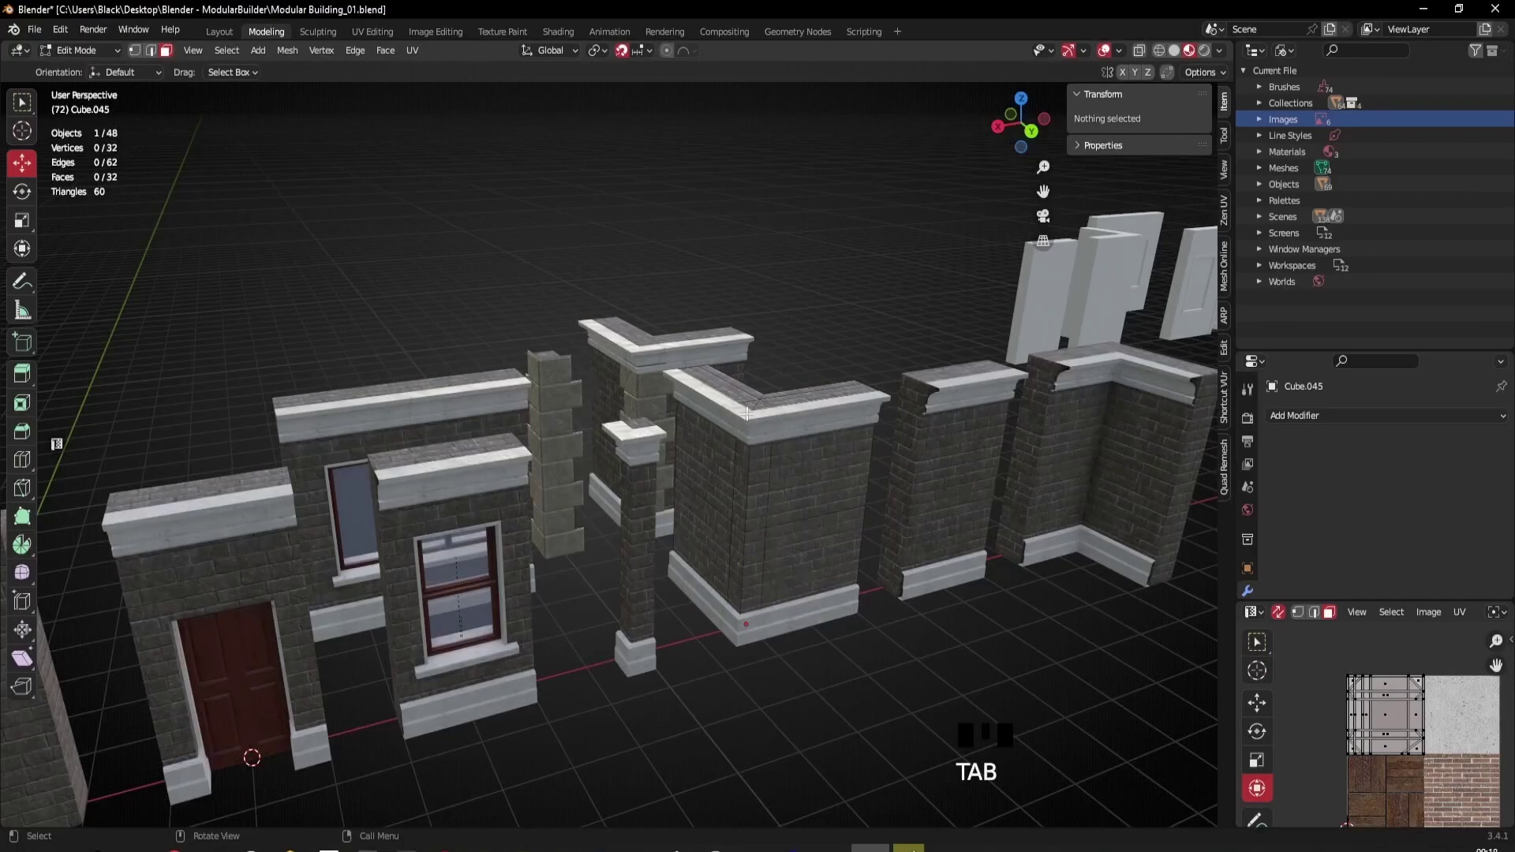
{"action": "left_click", "coordinate": [746, 469], "text": "alt"}
{"action": "key", "text": "2"}
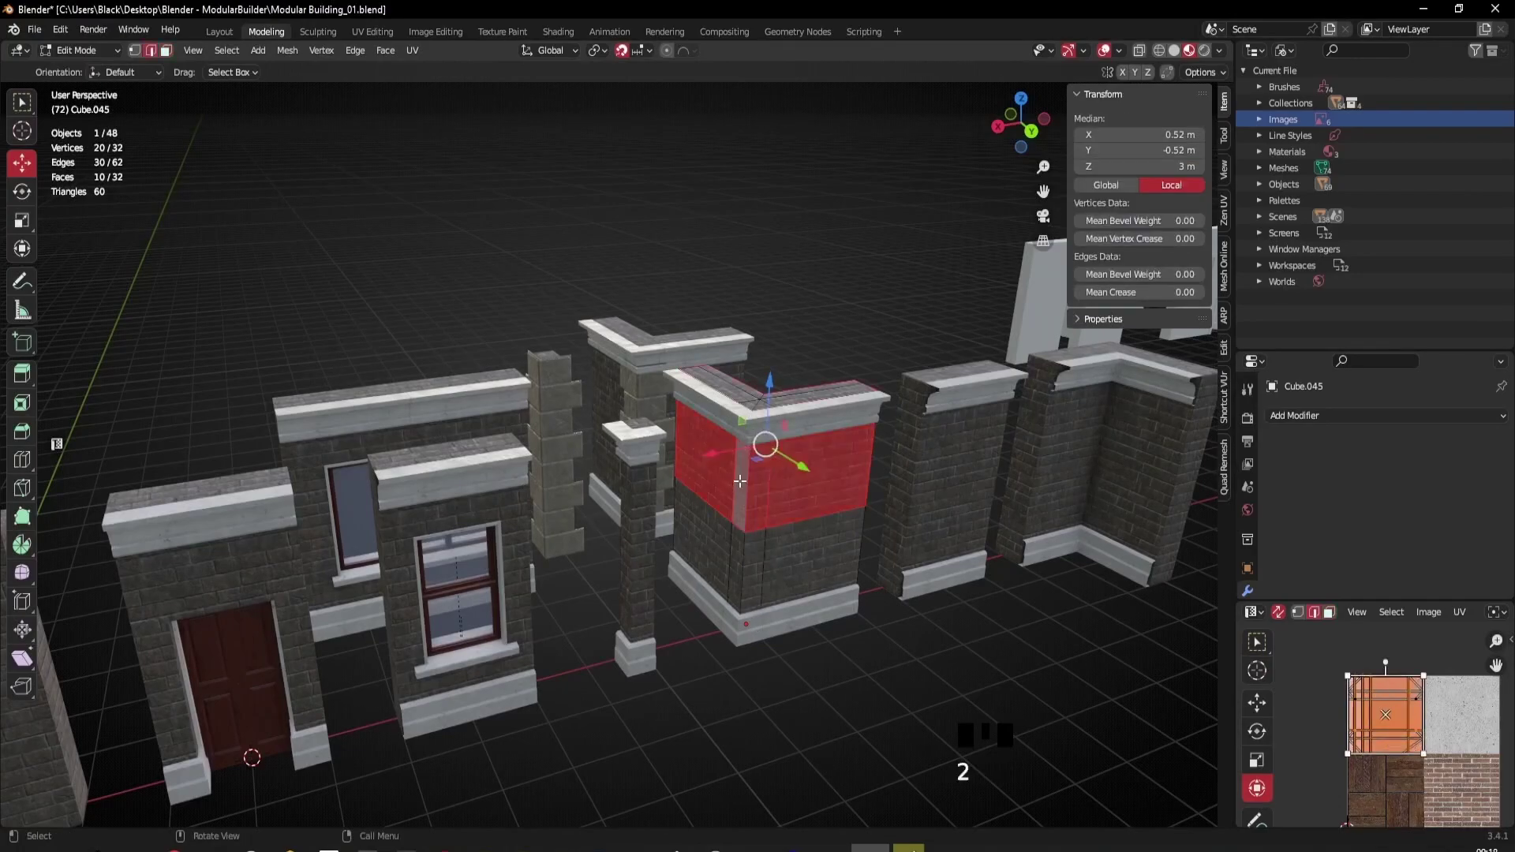
{"action": "left_click", "coordinate": [751, 524]}
{"action": "left_click", "coordinate": [742, 600], "text": "alt"}
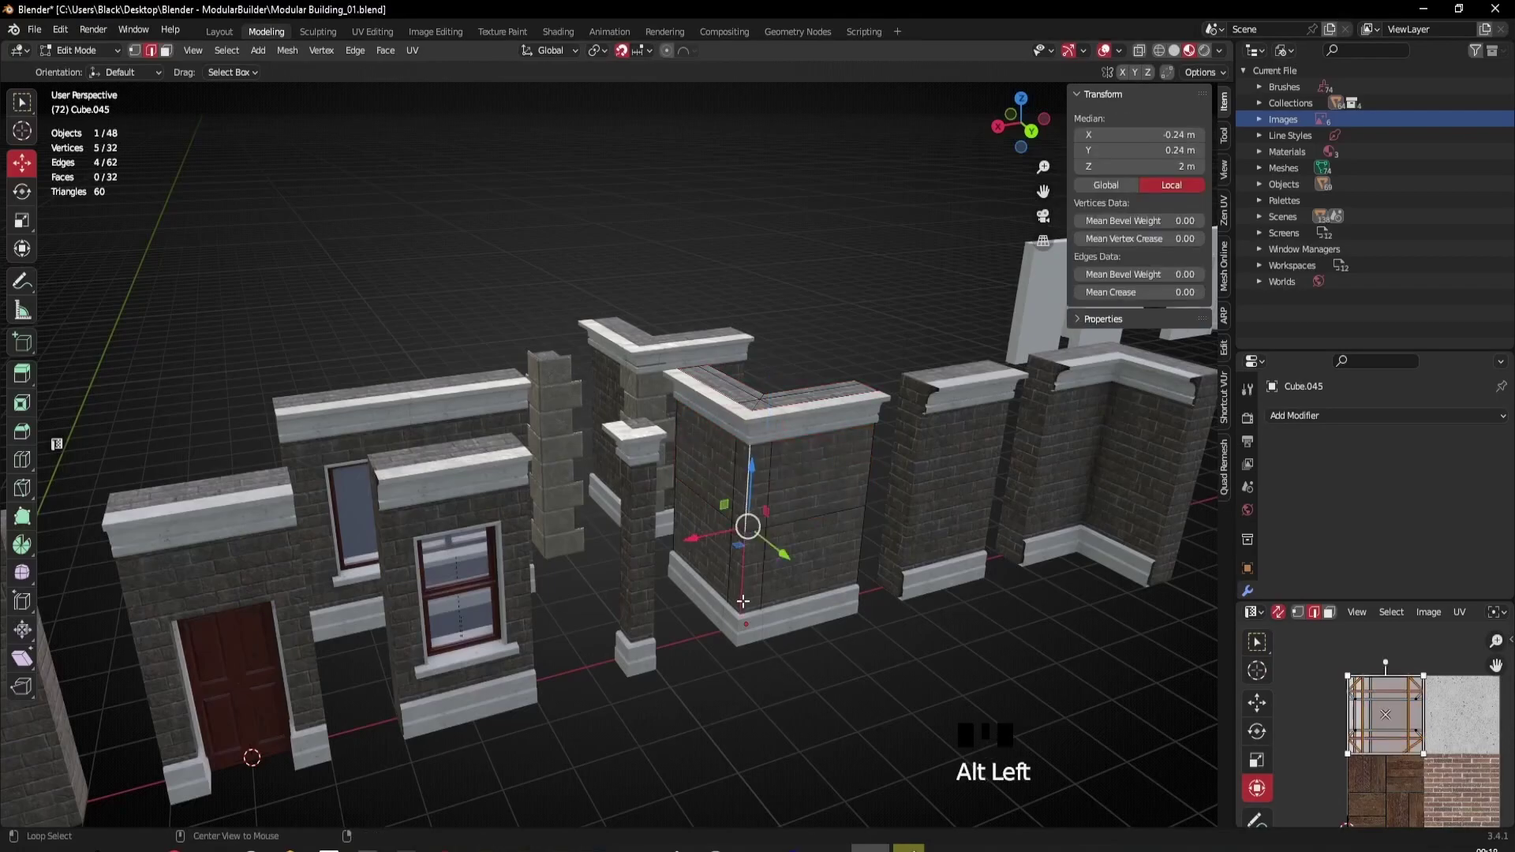
{"action": "key", "text": "ctrl+b"}
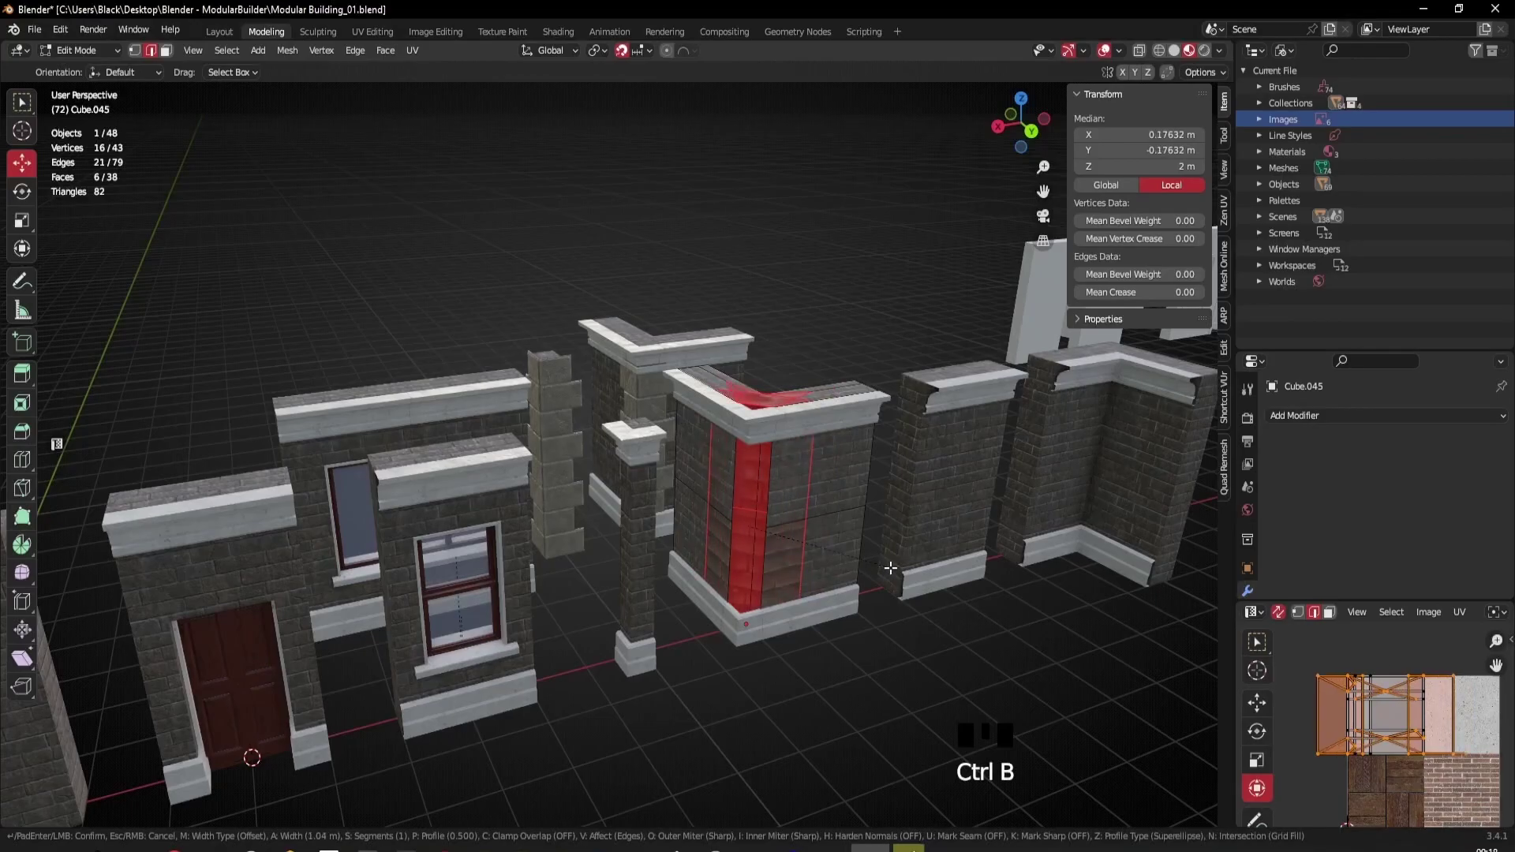
{"action": "left_click", "coordinate": [868, 564]}
{"action": "middle_click_drag", "start_coordinate": [868, 564], "coordinate": [823, 640]}
{"action": "middle_click_drag", "start_coordinate": [748, 541], "coordinate": [697, 458]}
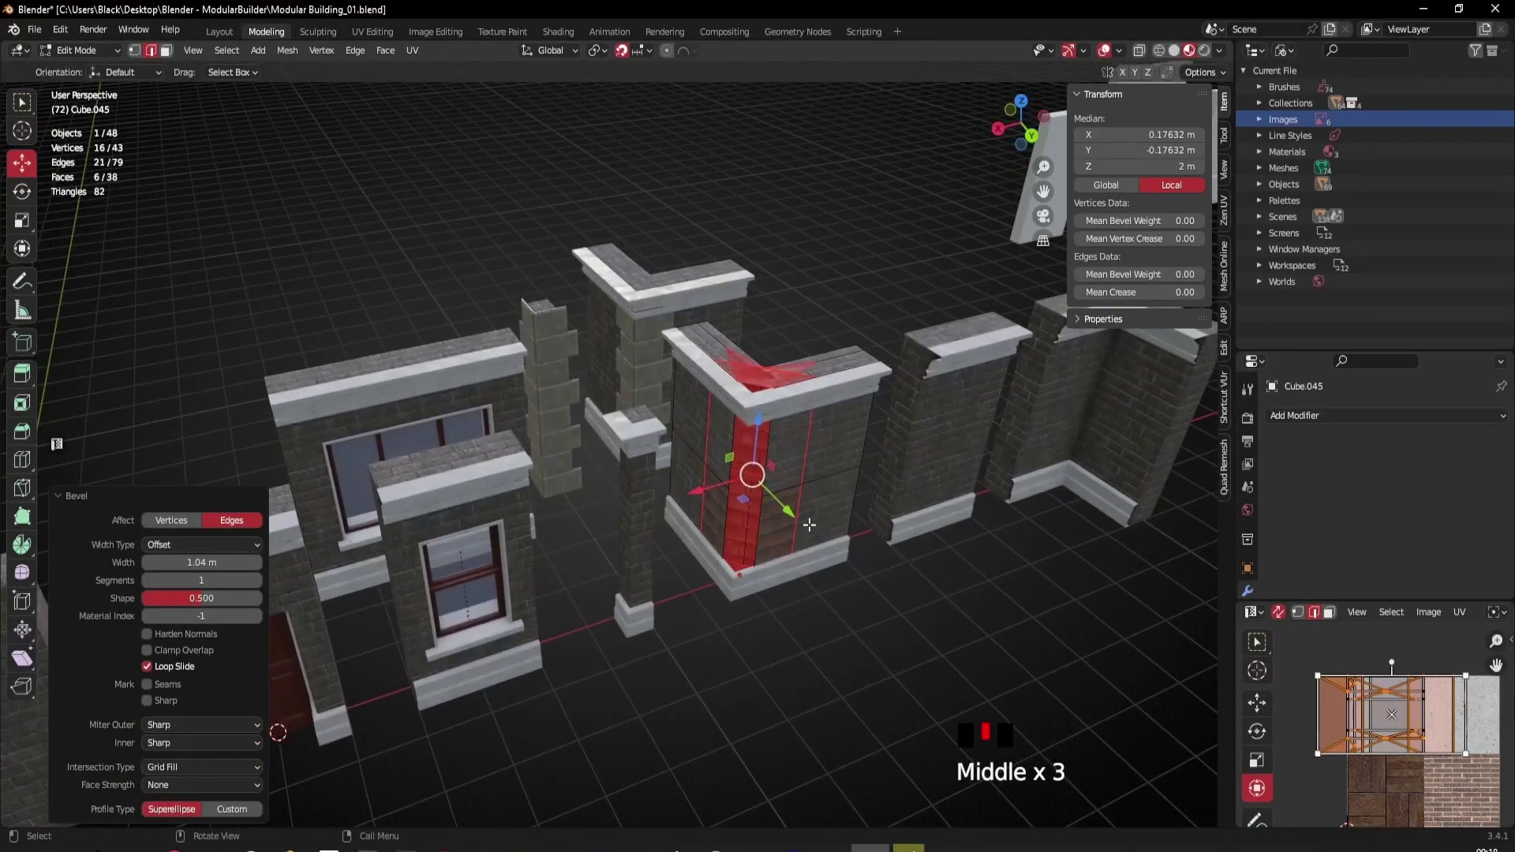
{"action": "middle_click_drag", "start_coordinate": [789, 584], "coordinate": [629, 606]}
Step: Undo the corner wall's bevel and leave Edit Mode
{"action": "key", "text": "ctrl+z"}
{"action": "scroll", "coordinate": [571, 484], "scroll_direction": "up", "scroll_amount": 2}
{"action": "key", "text": "Tab"}
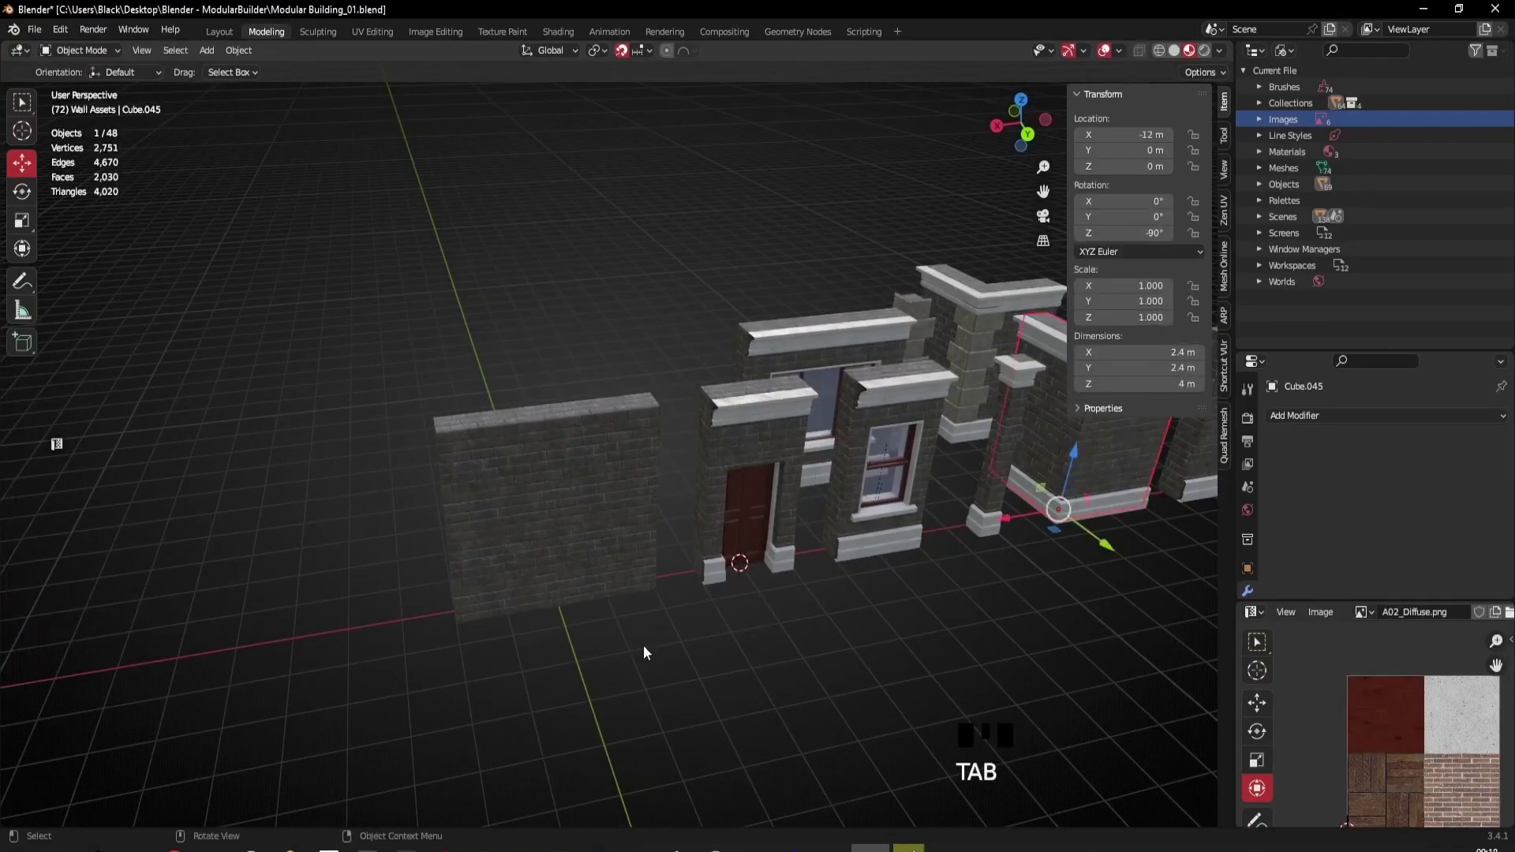
Step: Duplicate the plain stone wall in place and move one of the two overlapping walls well away
{"action": "scroll", "coordinate": [662, 667], "scroll_direction": "down", "scroll_amount": 2}
{"action": "middle_click_drag", "start_coordinate": [680, 686], "coordinate": [531, 523]}
{"action": "left_click", "coordinate": [531, 522]}
{"action": "middle_click_drag", "start_coordinate": [629, 611], "coordinate": [584, 594]}
{"action": "key", "text": "shift+d"}
{"action": "right_click", "coordinate": [617, 648]}
{"action": "left_click_drag", "start_coordinate": [566, 575], "coordinate": [1009, 661]}
{"action": "middle_click_drag", "start_coordinate": [1009, 661], "coordinate": [581, 624]}
Step: Duplicate the plain stone wall at the origin and move the copy 2 m in X and -2 m in Y
{"action": "left_click", "coordinate": [530, 513]}
{"action": "scroll", "coordinate": [508, 542], "scroll_direction": "up", "scroll_amount": 3}
{"action": "middle_click_drag", "start_coordinate": [508, 542], "coordinate": [593, 526]}
{"action": "key", "text": "shift+d"}
{"action": "right_click", "coordinate": [628, 543]}
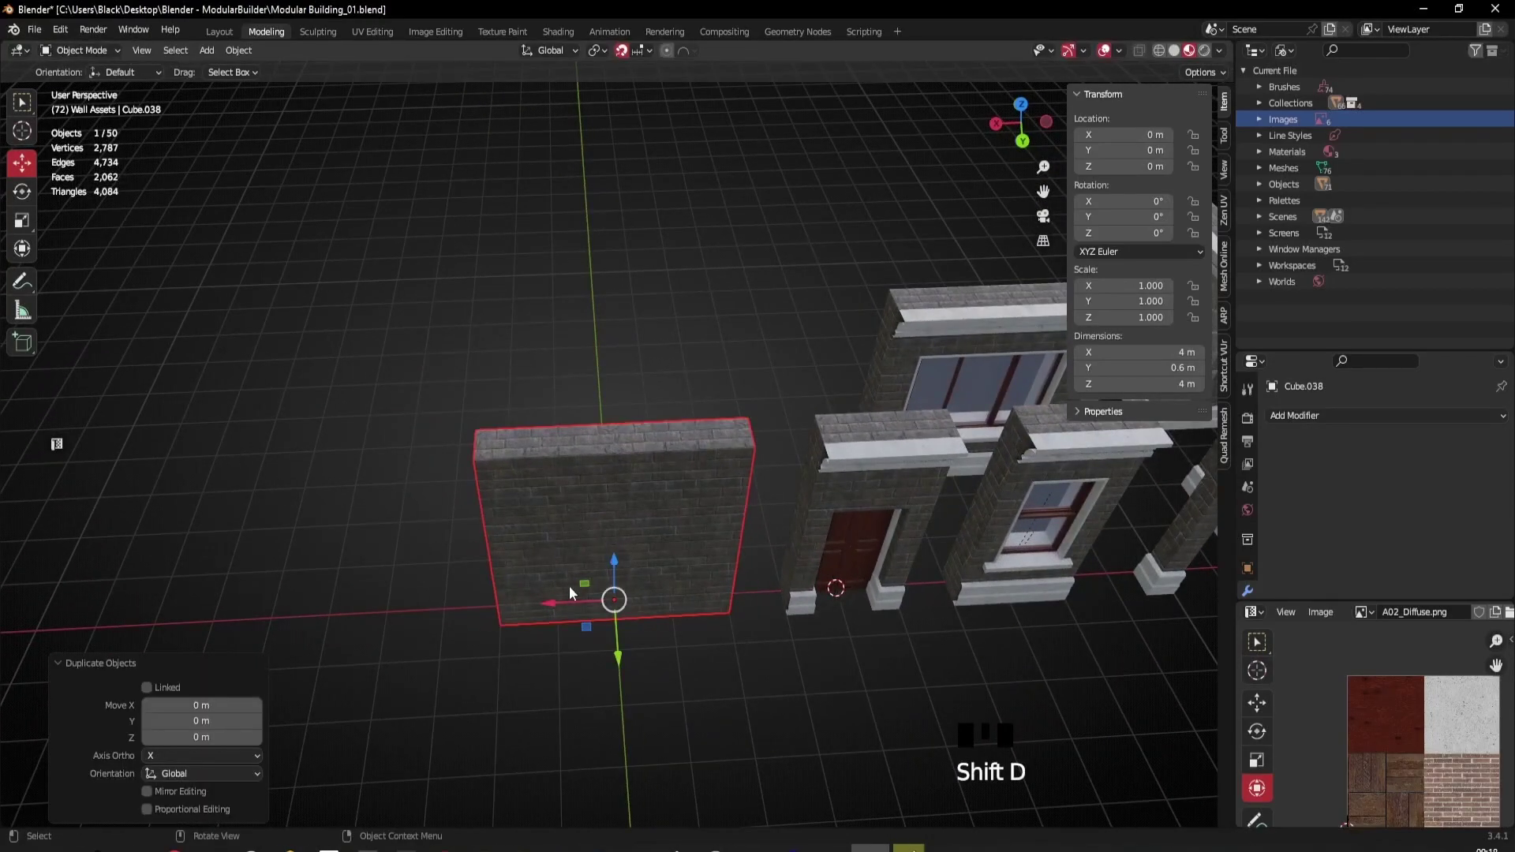
{"action": "left_click_drag", "start_coordinate": [594, 625], "coordinate": [485, 543]}
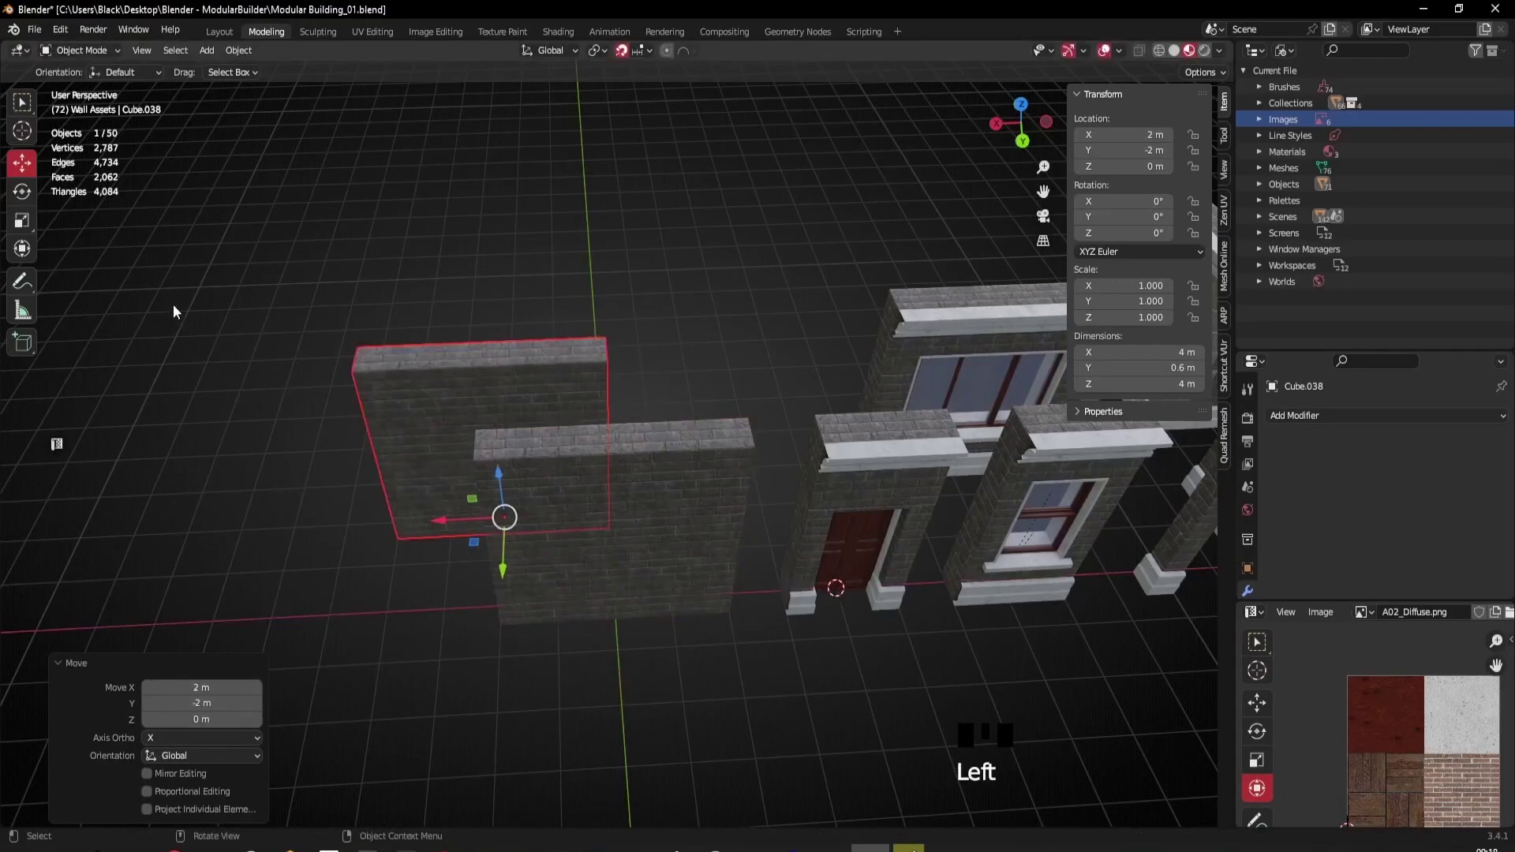
Step: Rotate the offset wall copy about the vertical axis until it stands perpendicular to the original wall, then deselect it
{"action": "left_click", "coordinate": [21, 192]}
{"action": "middle_click_drag", "start_coordinate": [505, 521], "coordinate": [497, 552]}
{"action": "left_click_drag", "start_coordinate": [501, 549], "coordinate": [450, 541]}
{"action": "key", "text": "ctrl+z"}
{"action": "left_click_drag", "start_coordinate": [544, 521], "coordinate": [448, 534]}
{"action": "middle_click_drag", "start_coordinate": [447, 535], "coordinate": [623, 630]}
{"action": "left_click", "coordinate": [623, 630]}
{"action": "left_click", "coordinate": [619, 683]}
Step: Duplicate the original plain wall in place and rotate the copy -45° about the Z axis
{"action": "middle_click_drag", "start_coordinate": [534, 592], "coordinate": [606, 524]}
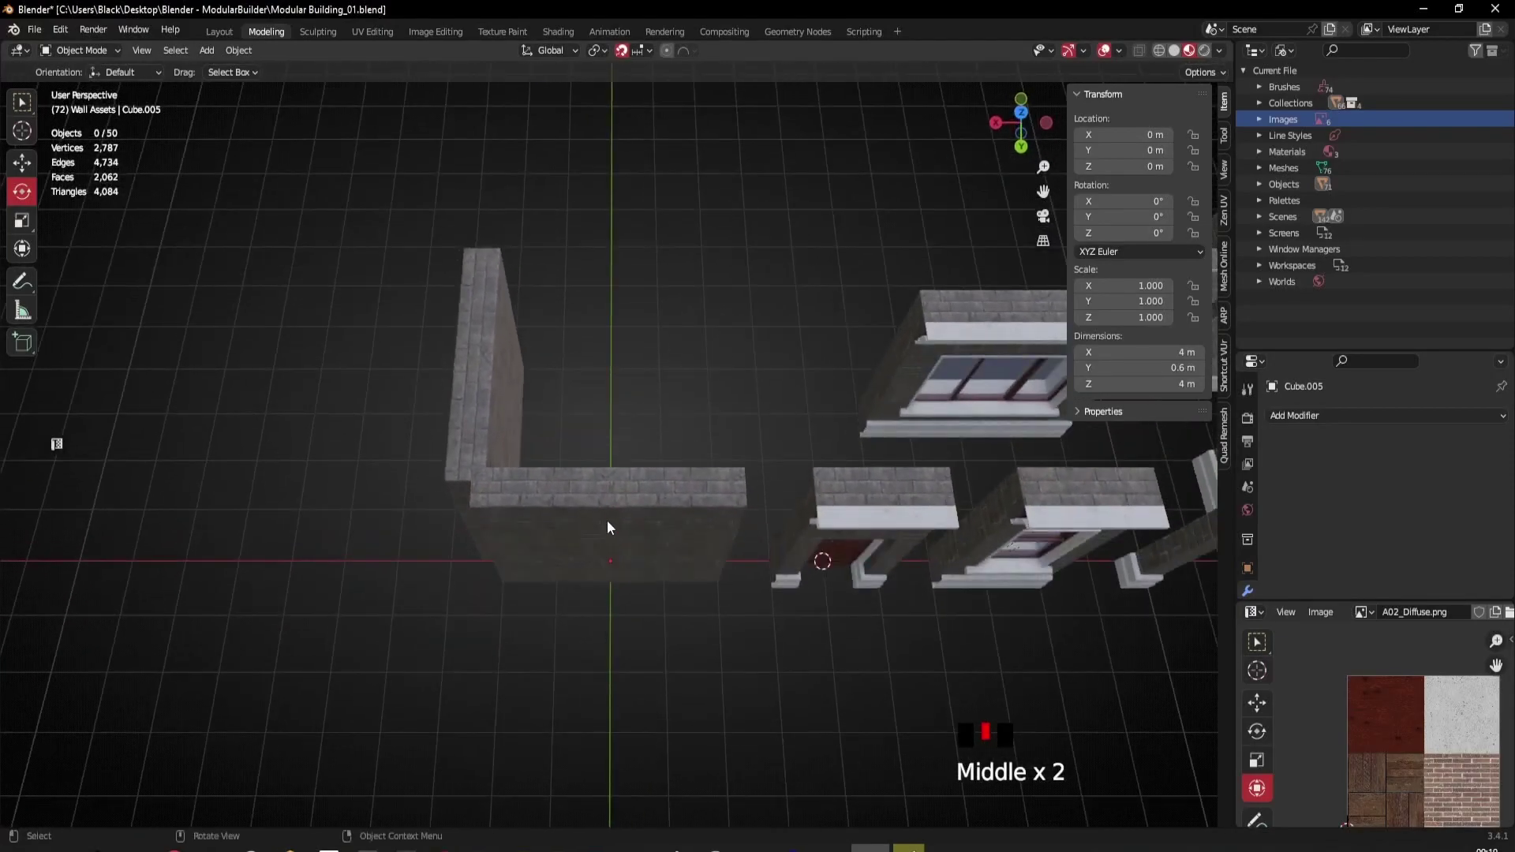
{"action": "left_click", "coordinate": [562, 556]}
{"action": "scroll", "coordinate": [604, 589], "scroll_direction": "up", "scroll_amount": 2}
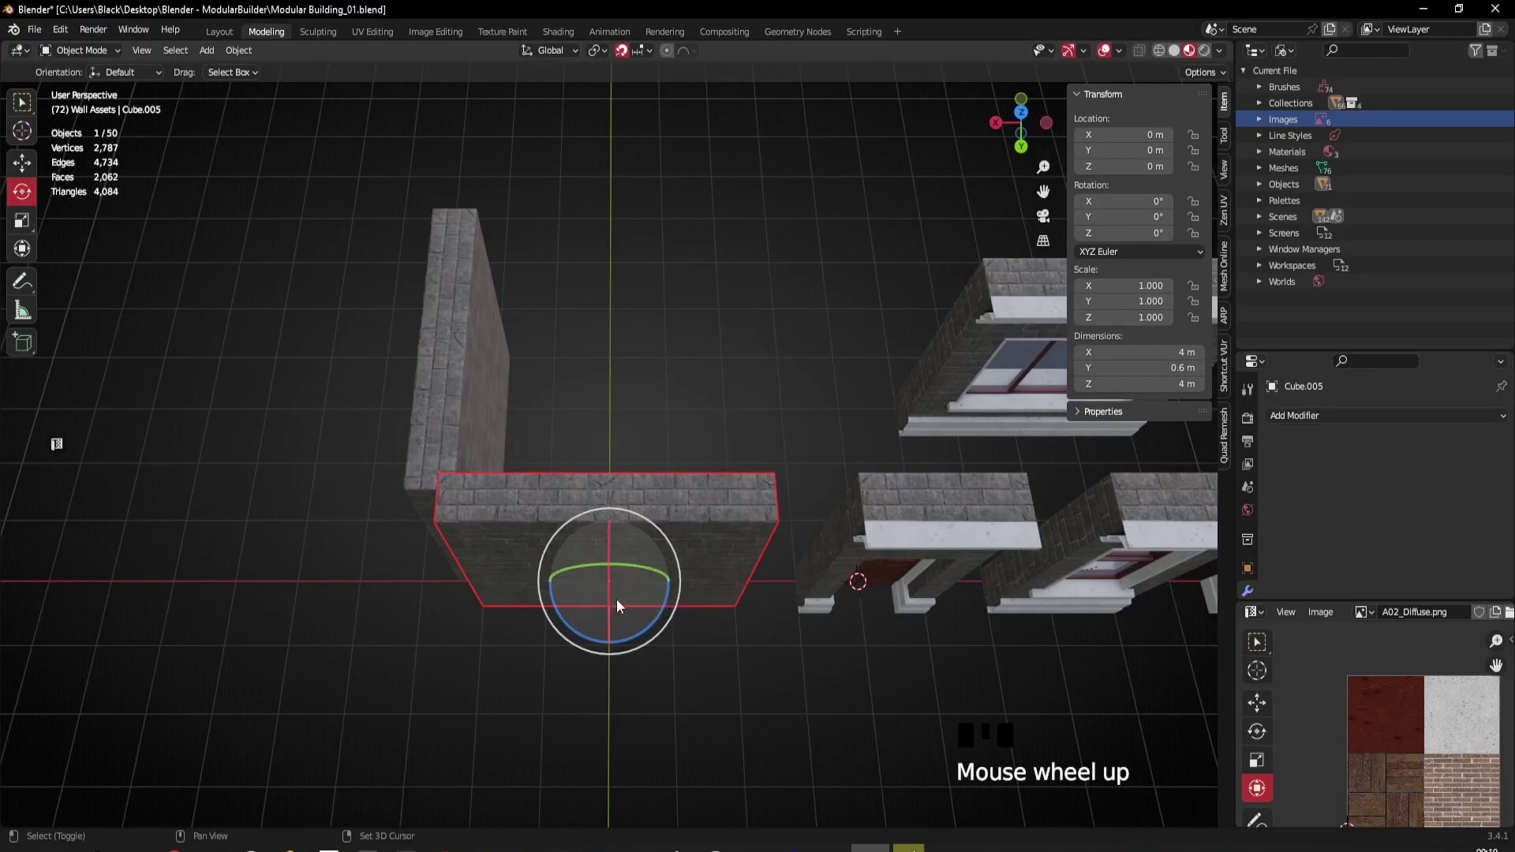
{"action": "key", "text": "shift+d"}
{"action": "right_click", "coordinate": [622, 591]}
{"action": "left_click_drag", "start_coordinate": [621, 592], "coordinate": [609, 645]}
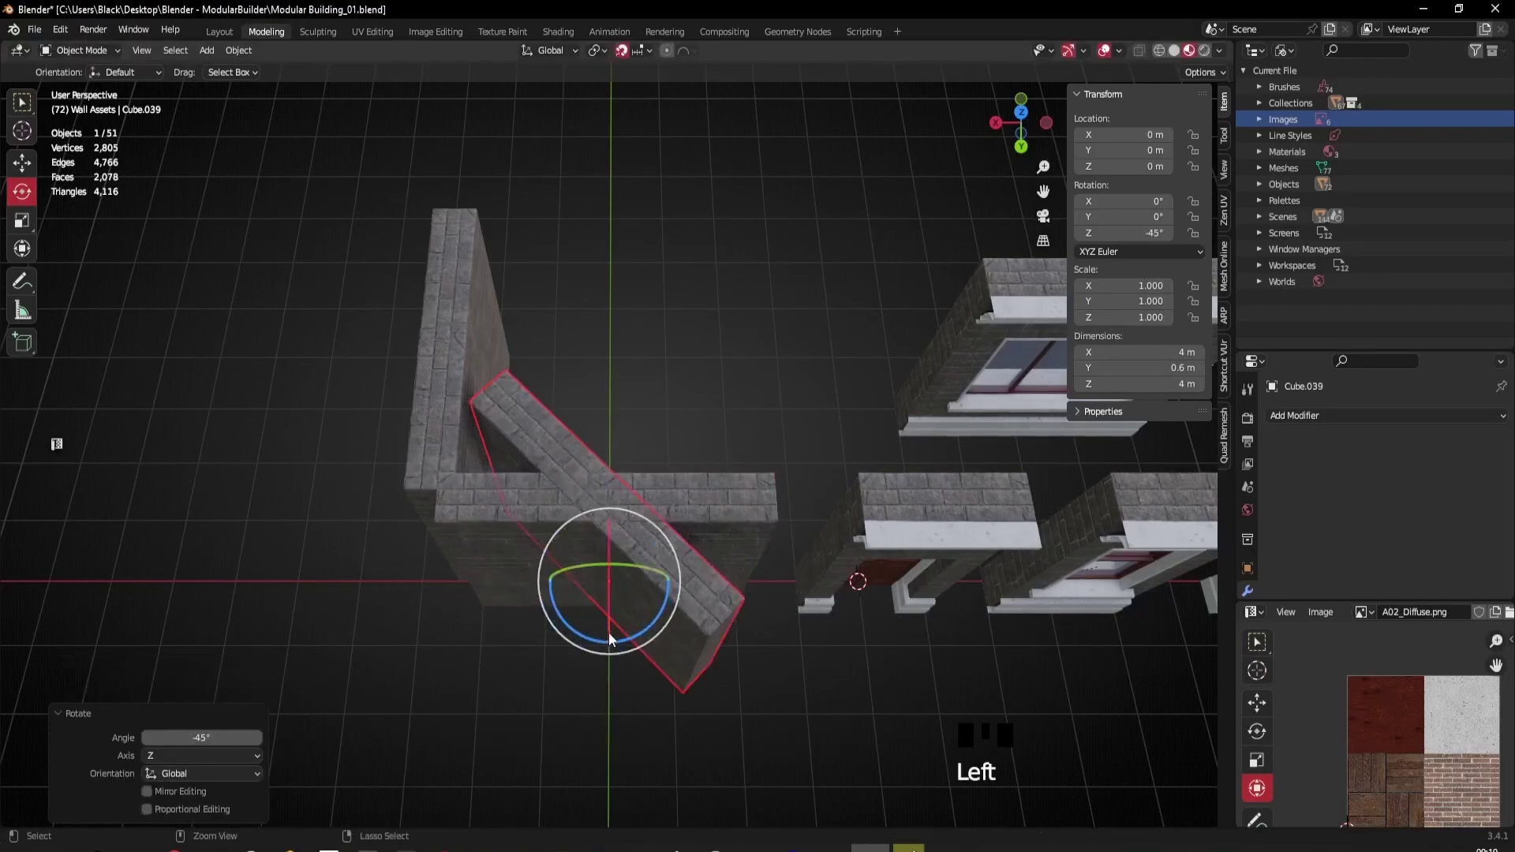
Step: In top view, move the diagonal wall to X 0.7 m, Y -1.3 m so it spans the two perpendicular walls
{"action": "left_click", "coordinate": [23, 165]}
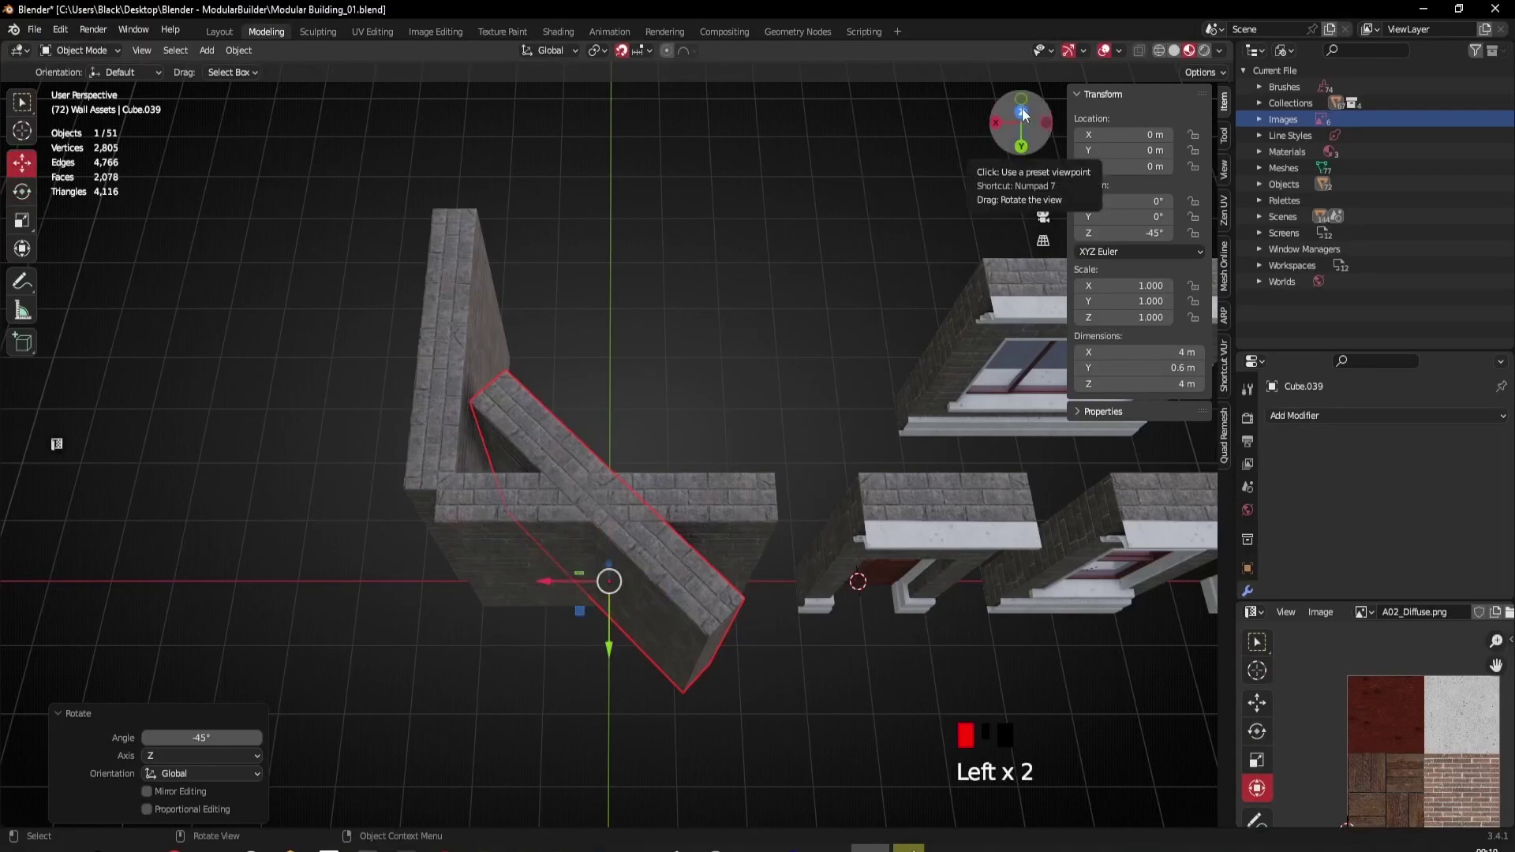
{"action": "left_click", "coordinate": [1021, 112]}
{"action": "scroll", "coordinate": [633, 390], "scroll_direction": "up", "scroll_amount": 2}
{"action": "middle_click_drag", "start_coordinate": [661, 317], "coordinate": [576, 406], "text": "shift"}
{"action": "left_click_drag", "start_coordinate": [565, 404], "coordinate": [677, 636]}
{"action": "left_click_drag", "start_coordinate": [612, 583], "coordinate": [616, 497]}
{"action": "scroll", "coordinate": [486, 384], "scroll_direction": "up", "scroll_amount": 5}
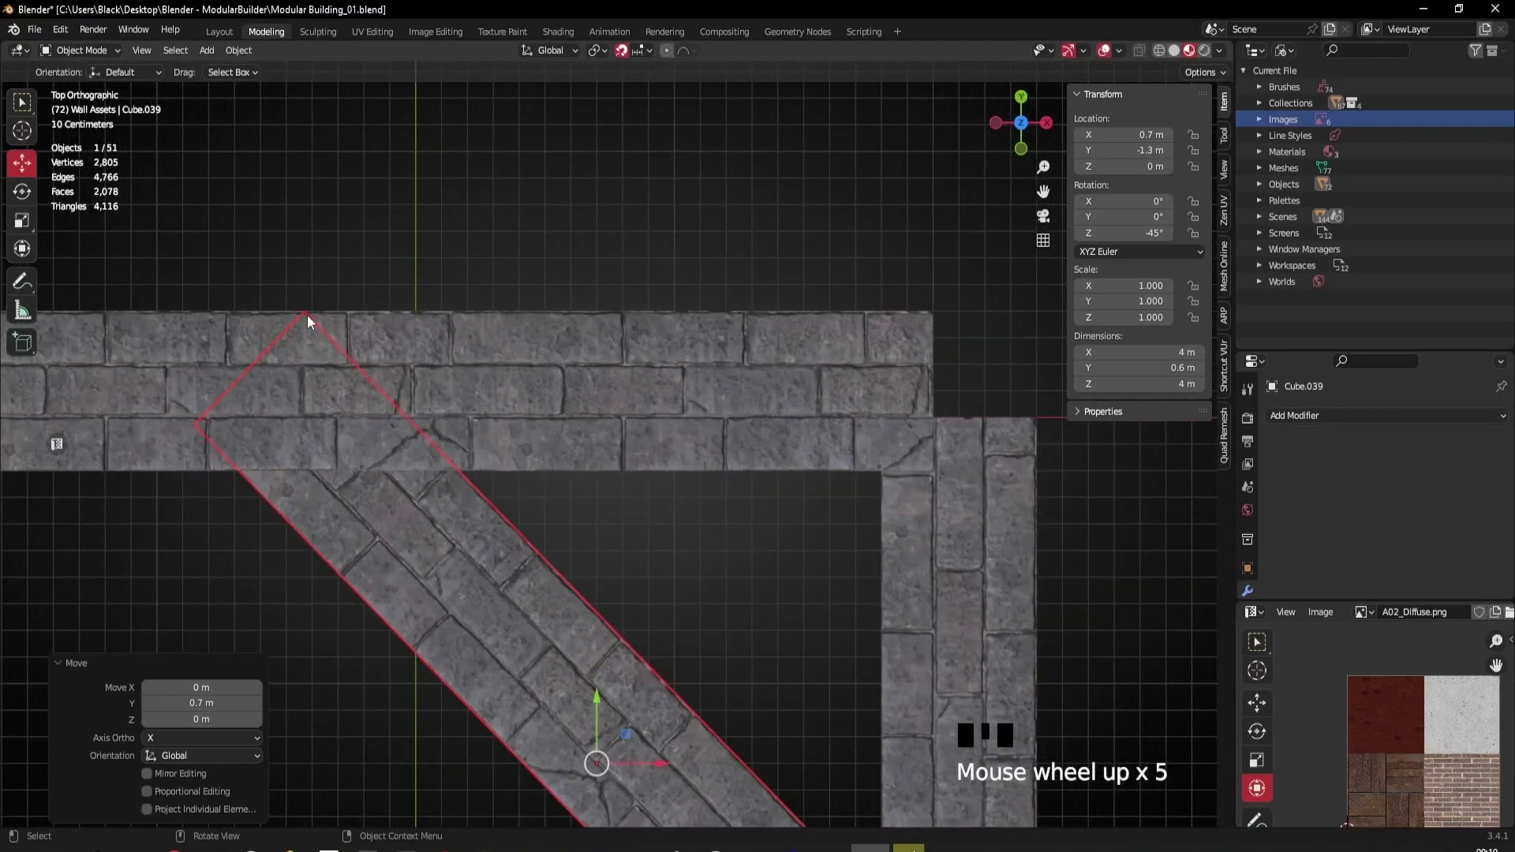
Step: Inspect from above how the diagonal wall's end corners line up with the outer edges of the two perpendicular walls
{"action": "middle_click_drag", "start_coordinate": [641, 598], "coordinate": [510, 311], "text": "shift"}
{"action": "scroll", "coordinate": [661, 521], "scroll_direction": "up", "scroll_amount": 2}
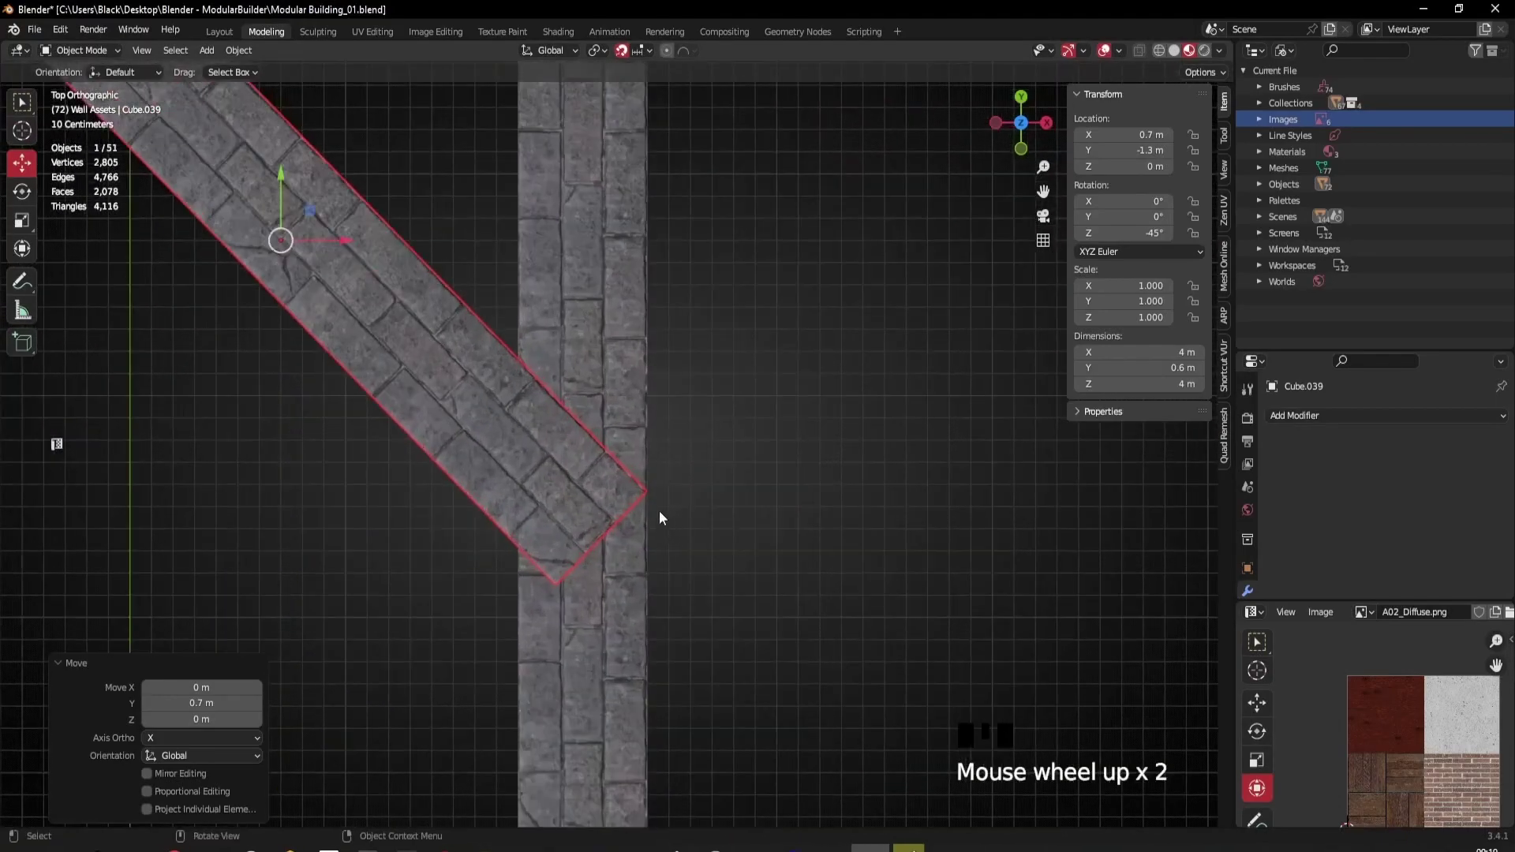
{"action": "scroll", "coordinate": [647, 496], "scroll_direction": "down", "scroll_amount": 1}
{"action": "middle_click_drag", "start_coordinate": [649, 495], "coordinate": [542, 384], "text": "shift"}
{"action": "scroll", "coordinate": [576, 428], "scroll_direction": "up", "scroll_amount": 3}
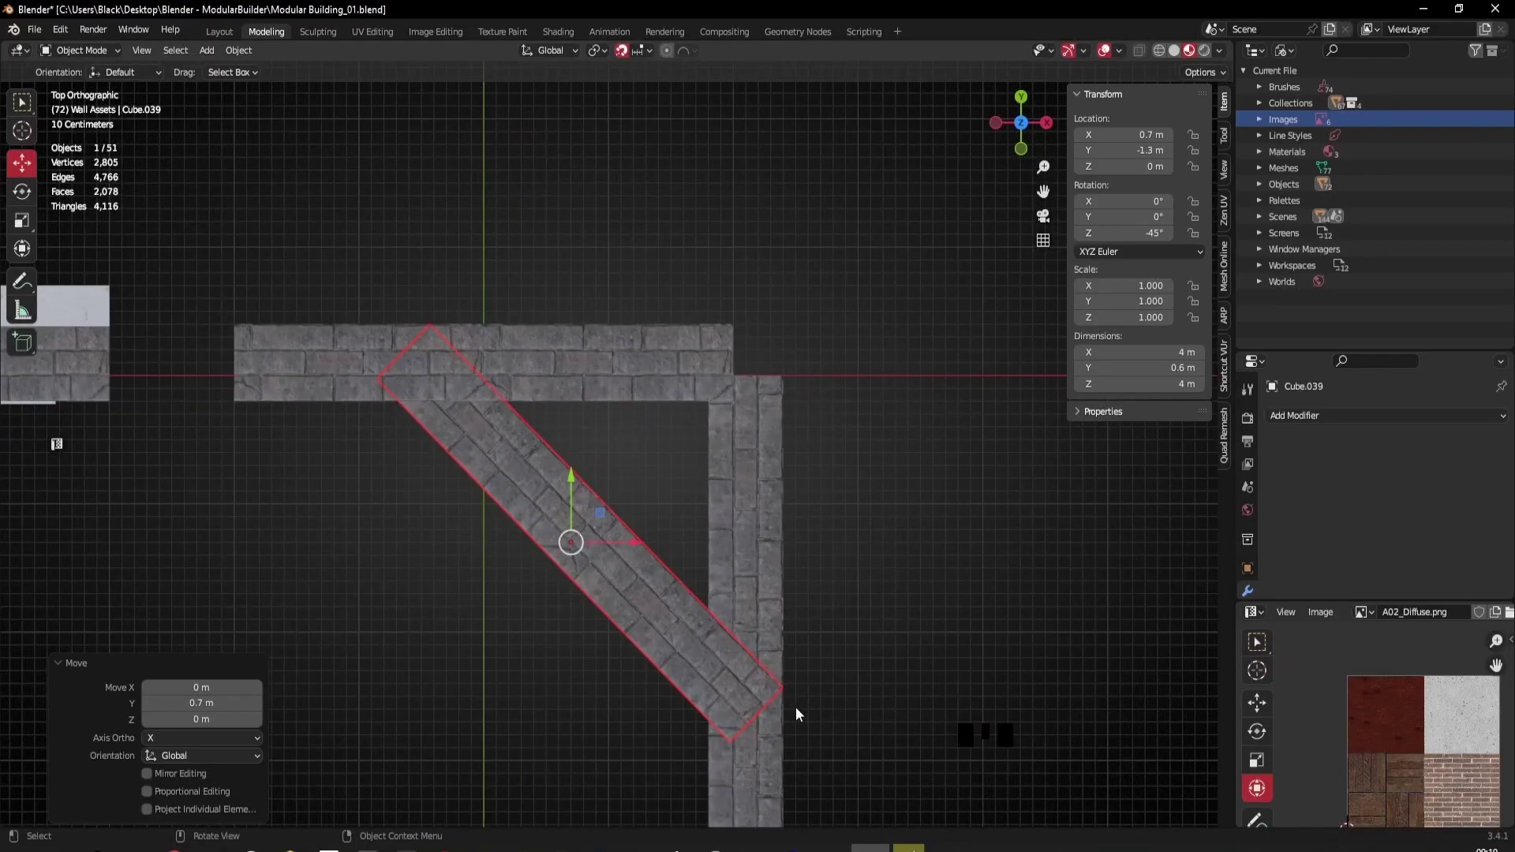
{"action": "middle_click_drag", "start_coordinate": [743, 612], "coordinate": [723, 518], "text": "shift"}
{"action": "scroll", "coordinate": [637, 523], "scroll_direction": "down", "scroll_amount": 3}
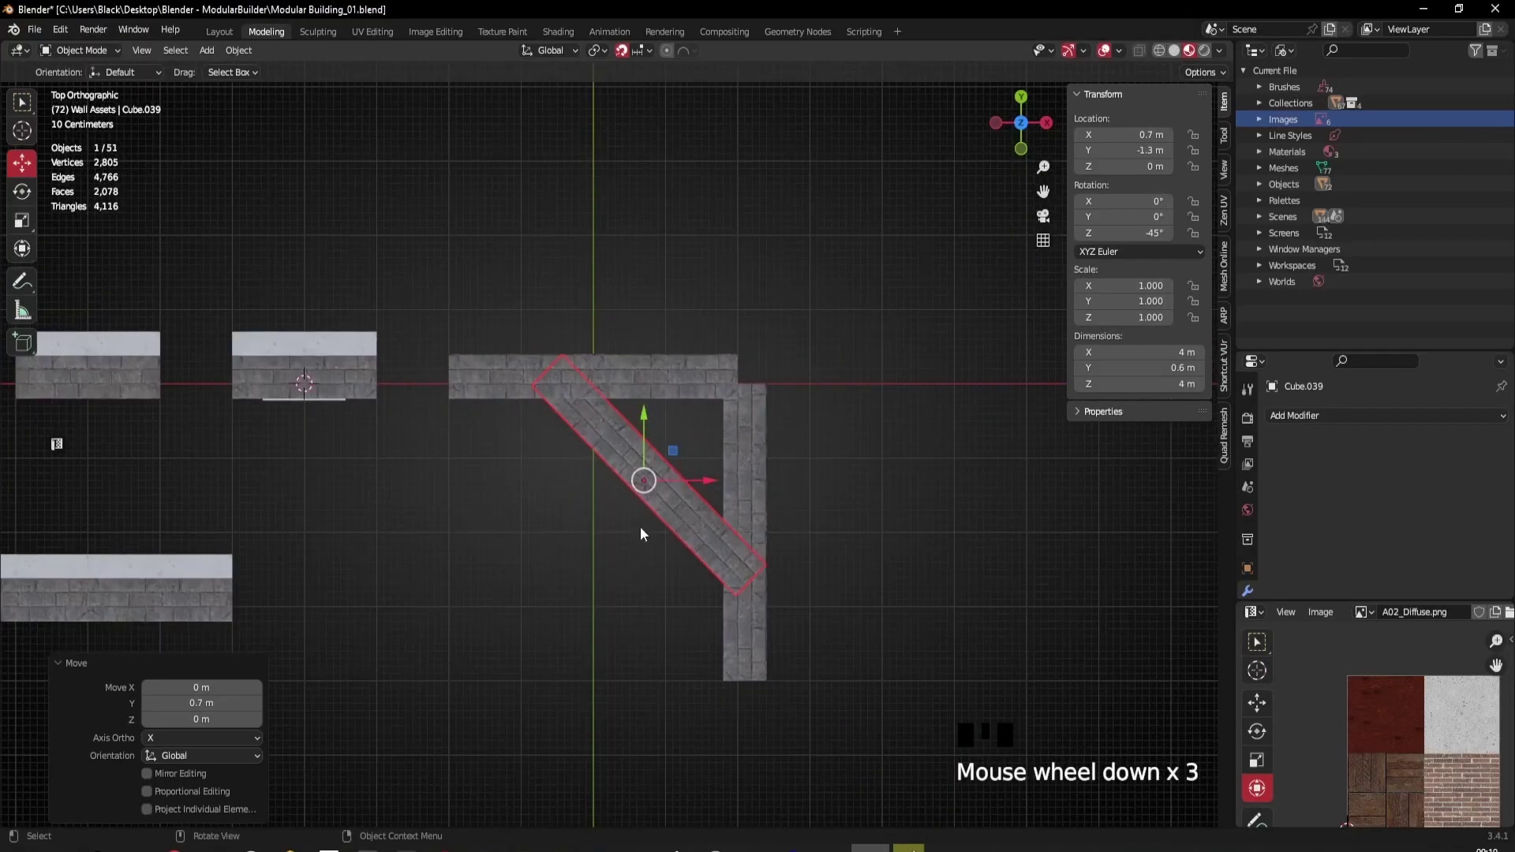
{"action": "scroll", "coordinate": [677, 600], "scroll_direction": "up", "scroll_amount": 2}
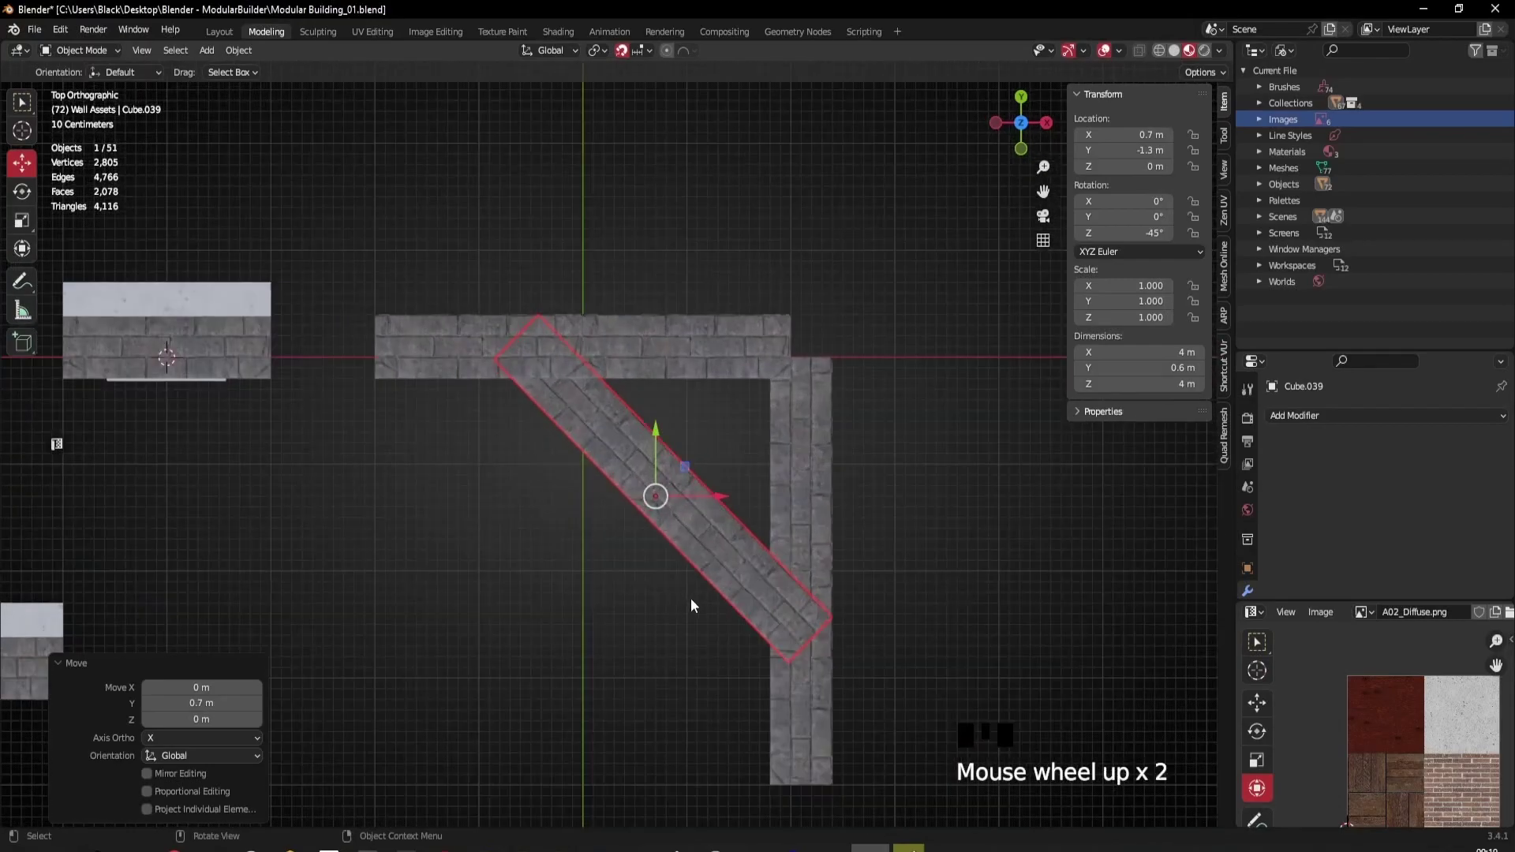
Step: Snap the 3D cursor to the selected diagonal wall's origin
{"action": "middle_click_drag", "start_coordinate": [614, 521], "coordinate": [647, 524]}
{"action": "middle_click_drag", "start_coordinate": [585, 770], "coordinate": [626, 467]}
{"action": "scroll", "coordinate": [679, 580], "scroll_direction": "down", "scroll_amount": 2}
{"action": "left_click", "coordinate": [668, 574]}
{"action": "middle_click_drag", "start_coordinate": [661, 571], "coordinate": [679, 521]}
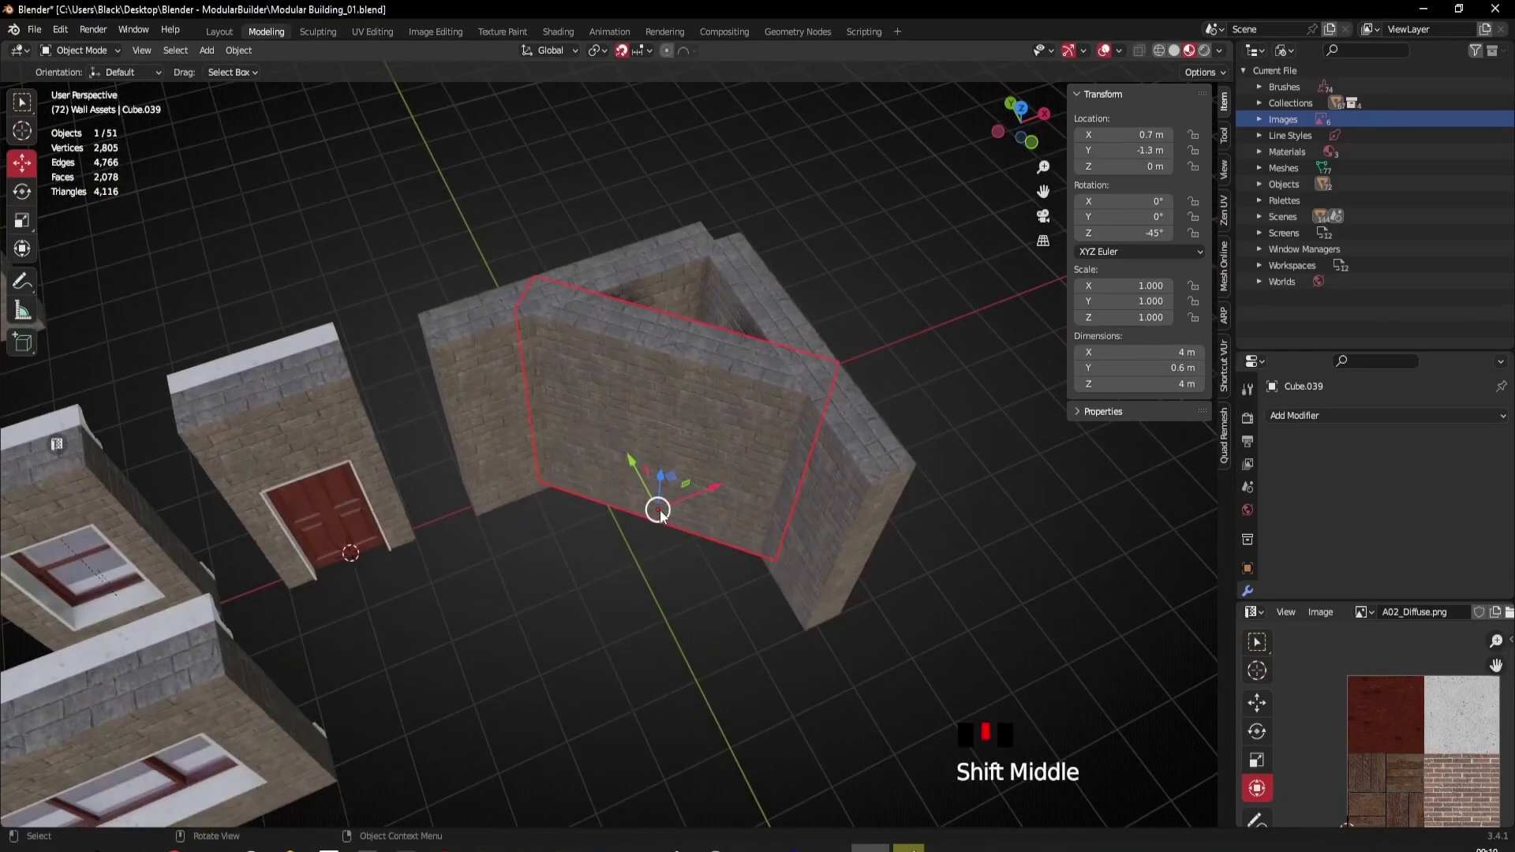
{"action": "right_click", "coordinate": [730, 412]}
{"action": "mouse_move", "coordinate": [663, 558]}
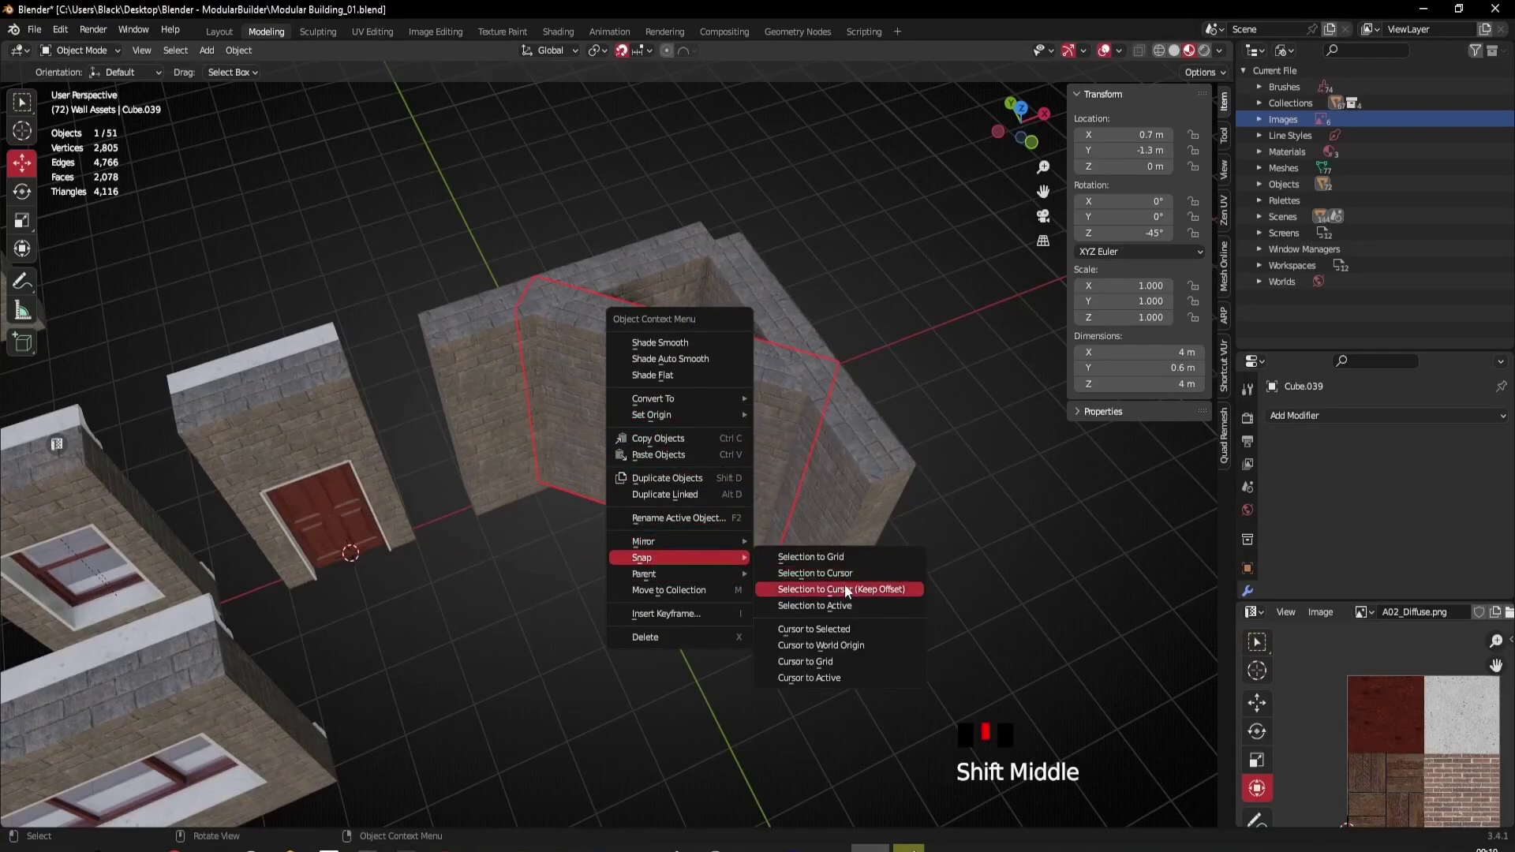
{"action": "left_click", "coordinate": [827, 630]}
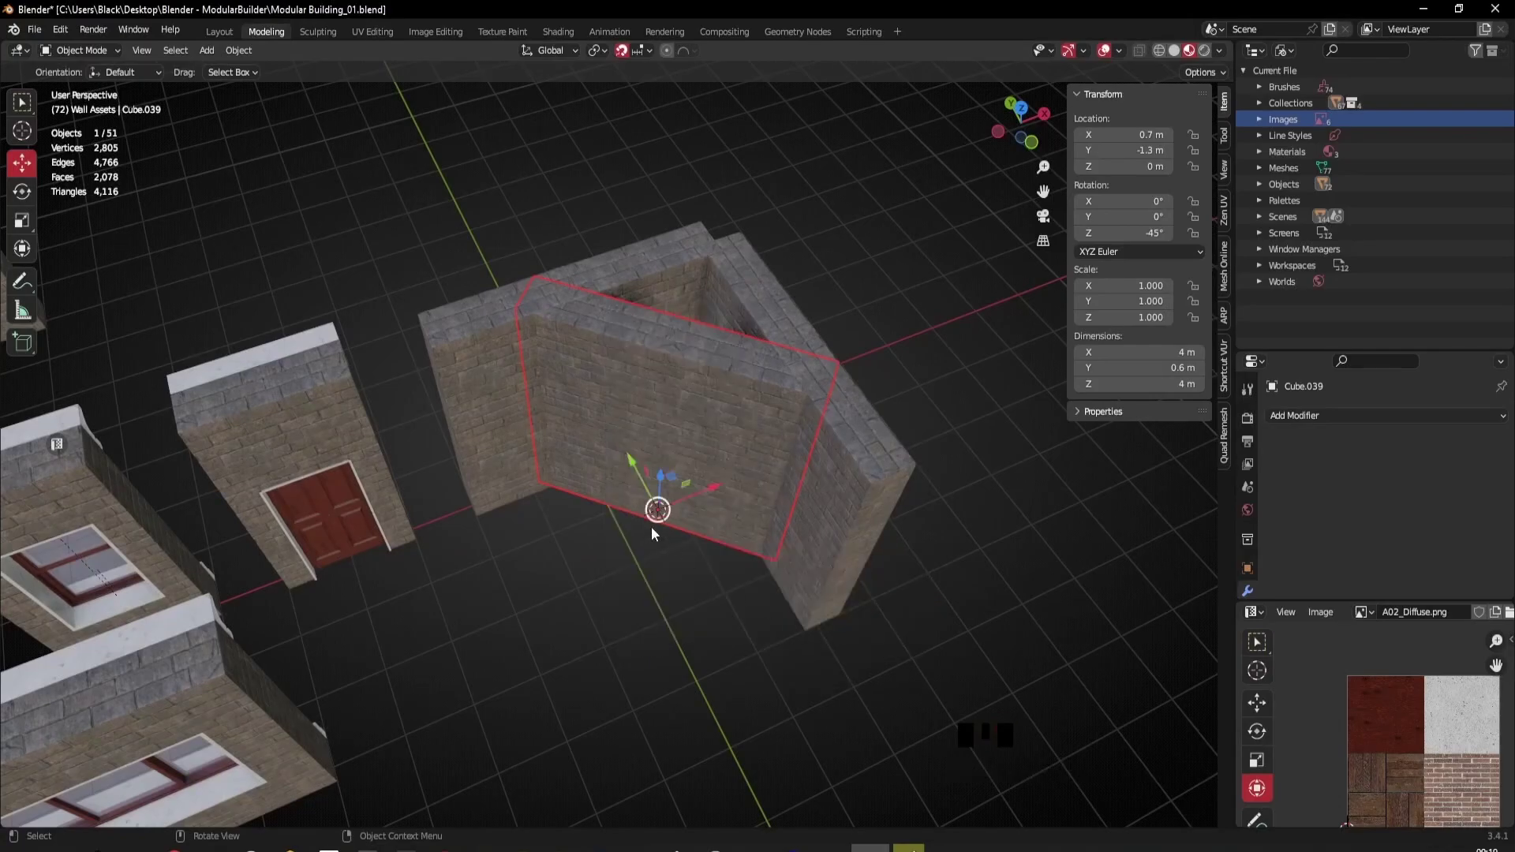
Step: Add a plane at the 3D cursor, scale it up to extend beneath all three walls, and reselect the diagonal wall
{"action": "middle_click_drag", "start_coordinate": [652, 529], "coordinate": [648, 533]}
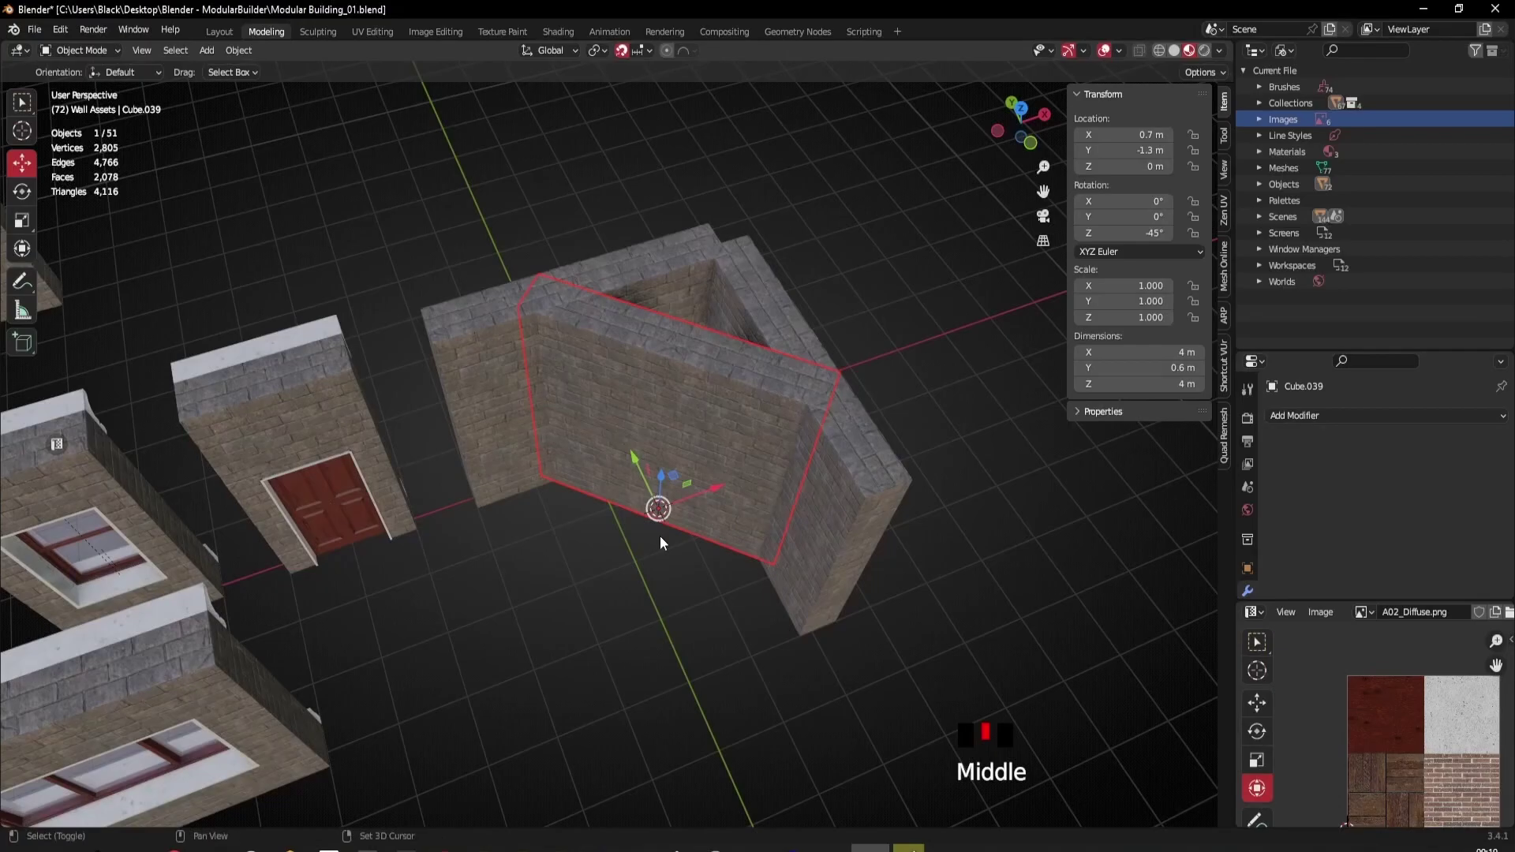
{"action": "key", "text": "shift+a"}
{"action": "mouse_move", "coordinate": [604, 511]}
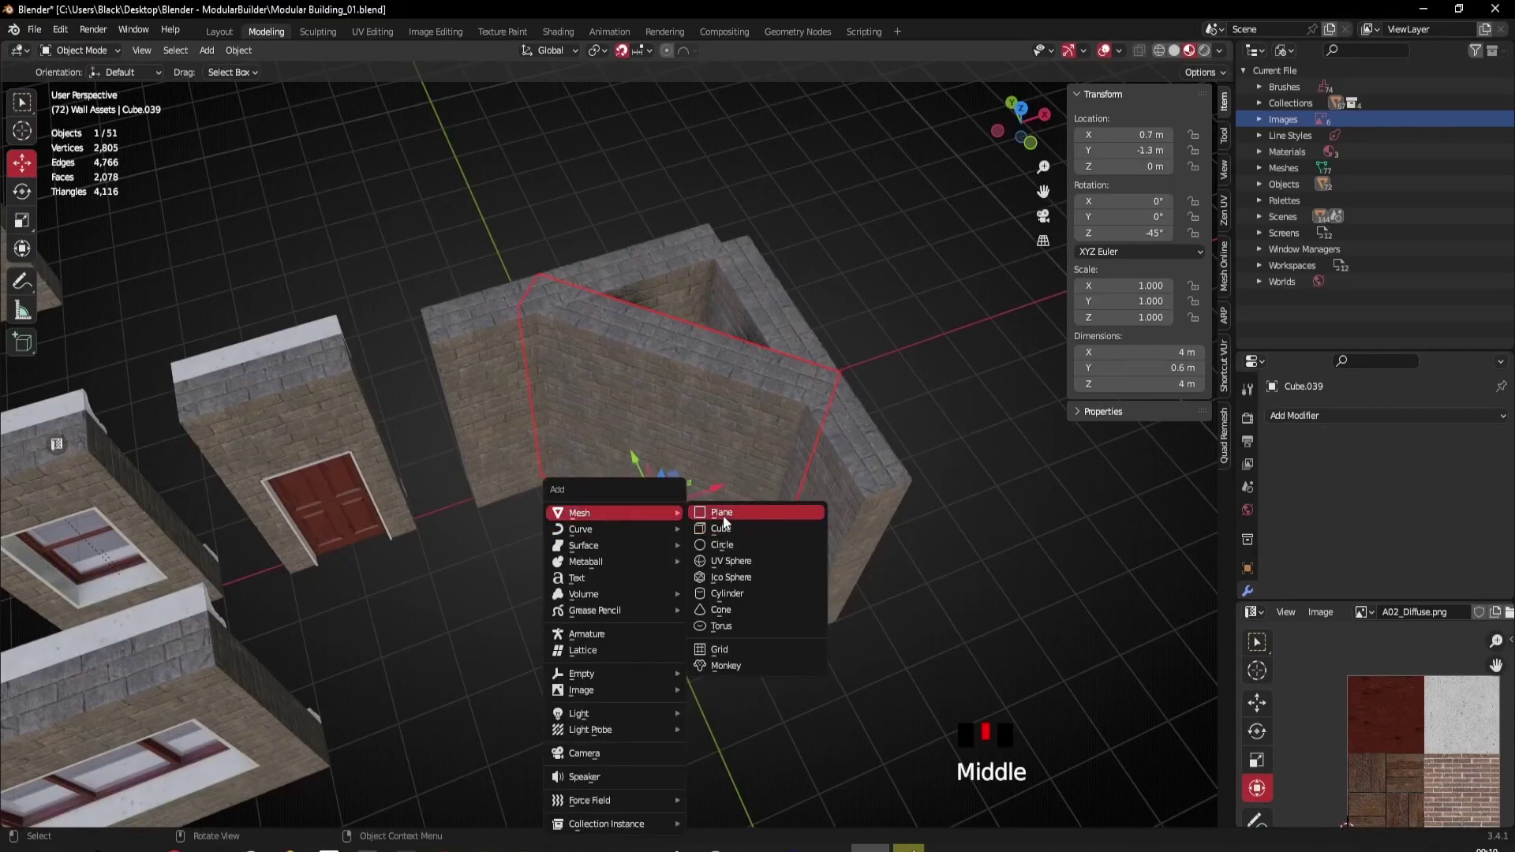
{"action": "left_click", "coordinate": [720, 513]}
{"action": "middle_click_drag", "start_coordinate": [707, 519], "coordinate": [680, 586]}
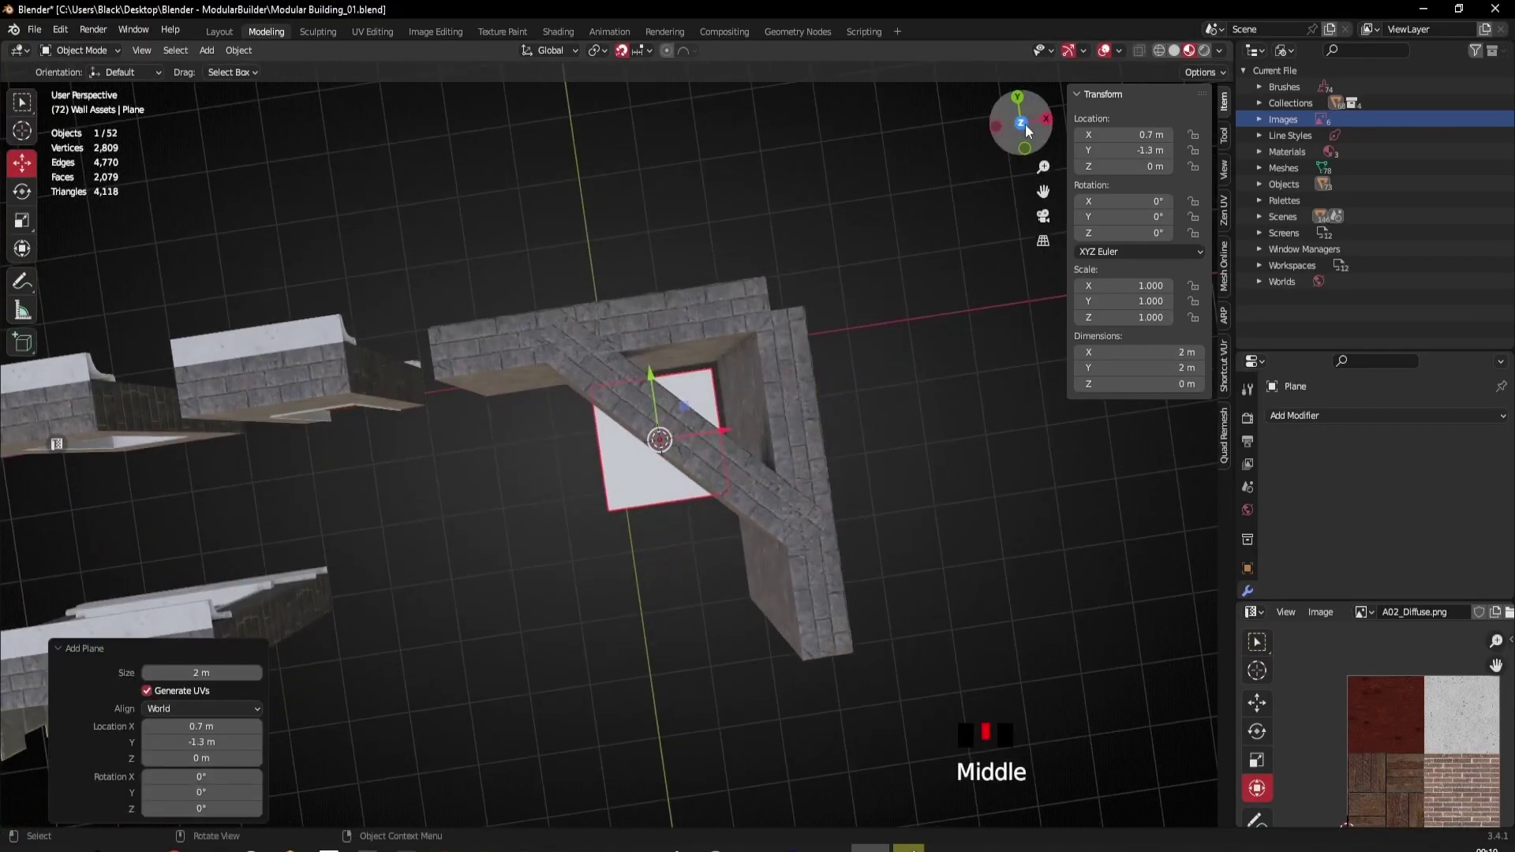
{"action": "left_click", "coordinate": [1023, 124]}
{"action": "middle_click_drag", "start_coordinate": [639, 504], "coordinate": [661, 619]}
{"action": "key", "text": "s"}
{"action": "left_click", "coordinate": [844, 646]}
{"action": "left_click", "coordinate": [661, 619]}
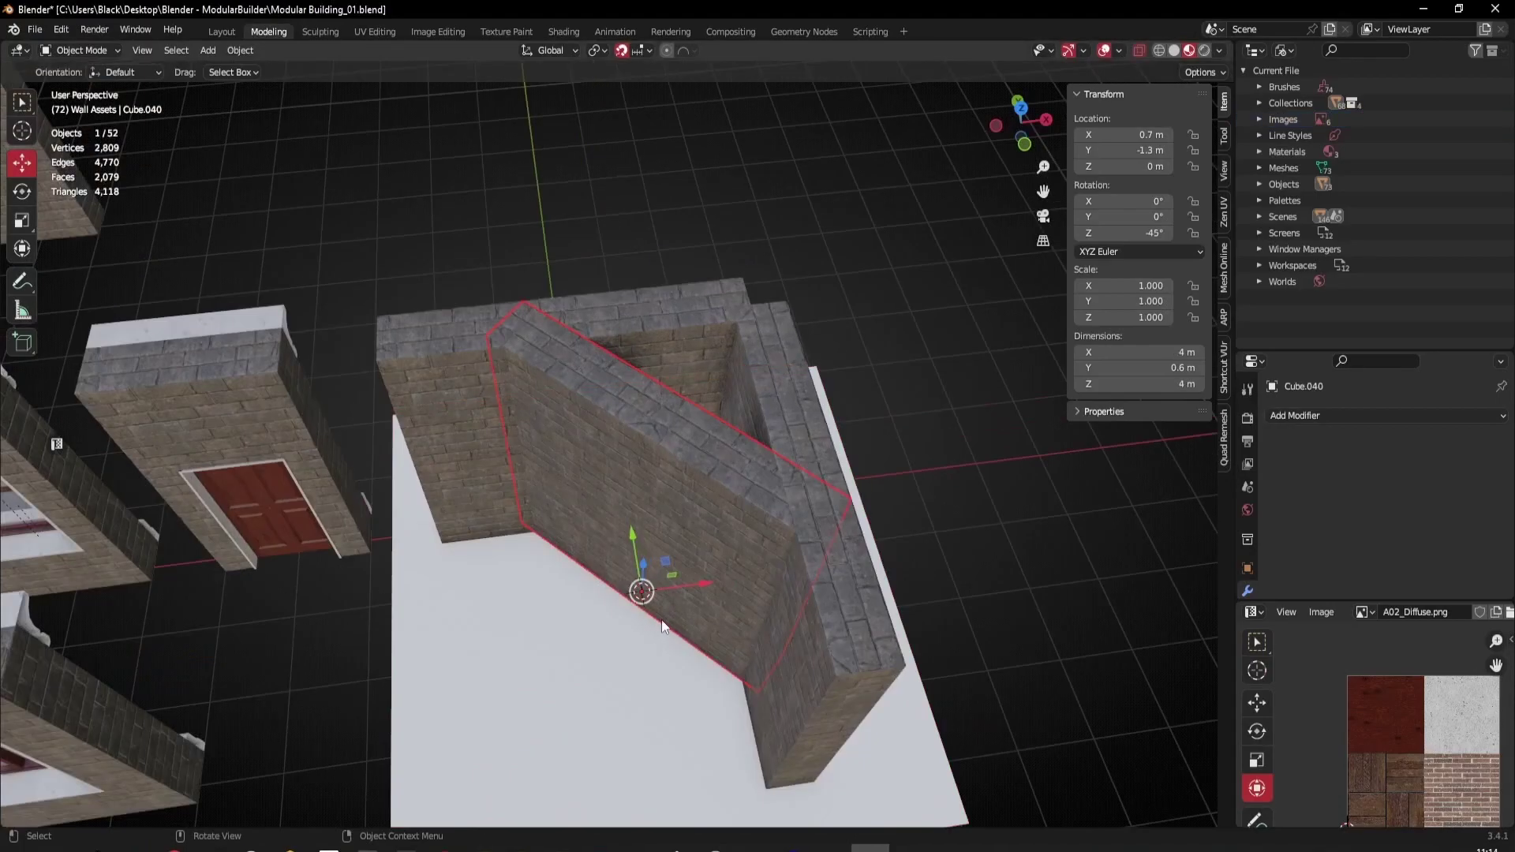
Step: Examine how the diagonal wall's end overlaps the top and inner face of the perpendicular side wall
{"action": "middle_click_drag", "start_coordinate": [671, 565], "coordinate": [594, 553]}
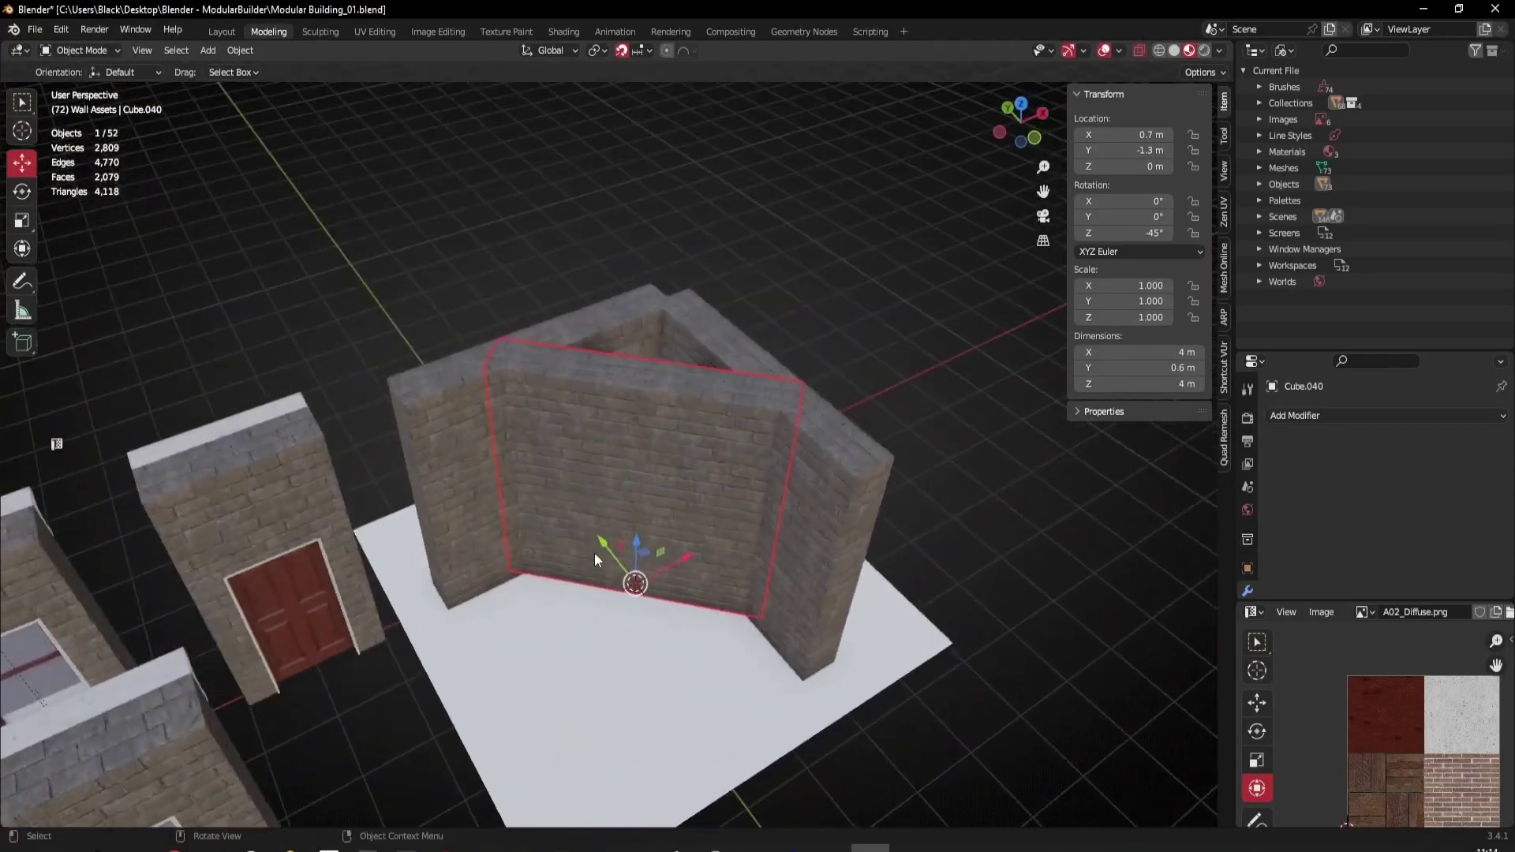
{"action": "left_click", "coordinate": [431, 398]}
{"action": "middle_click_drag", "start_coordinate": [588, 430], "coordinate": [661, 507], "text": "shift"}
{"action": "left_click", "coordinate": [622, 433]}
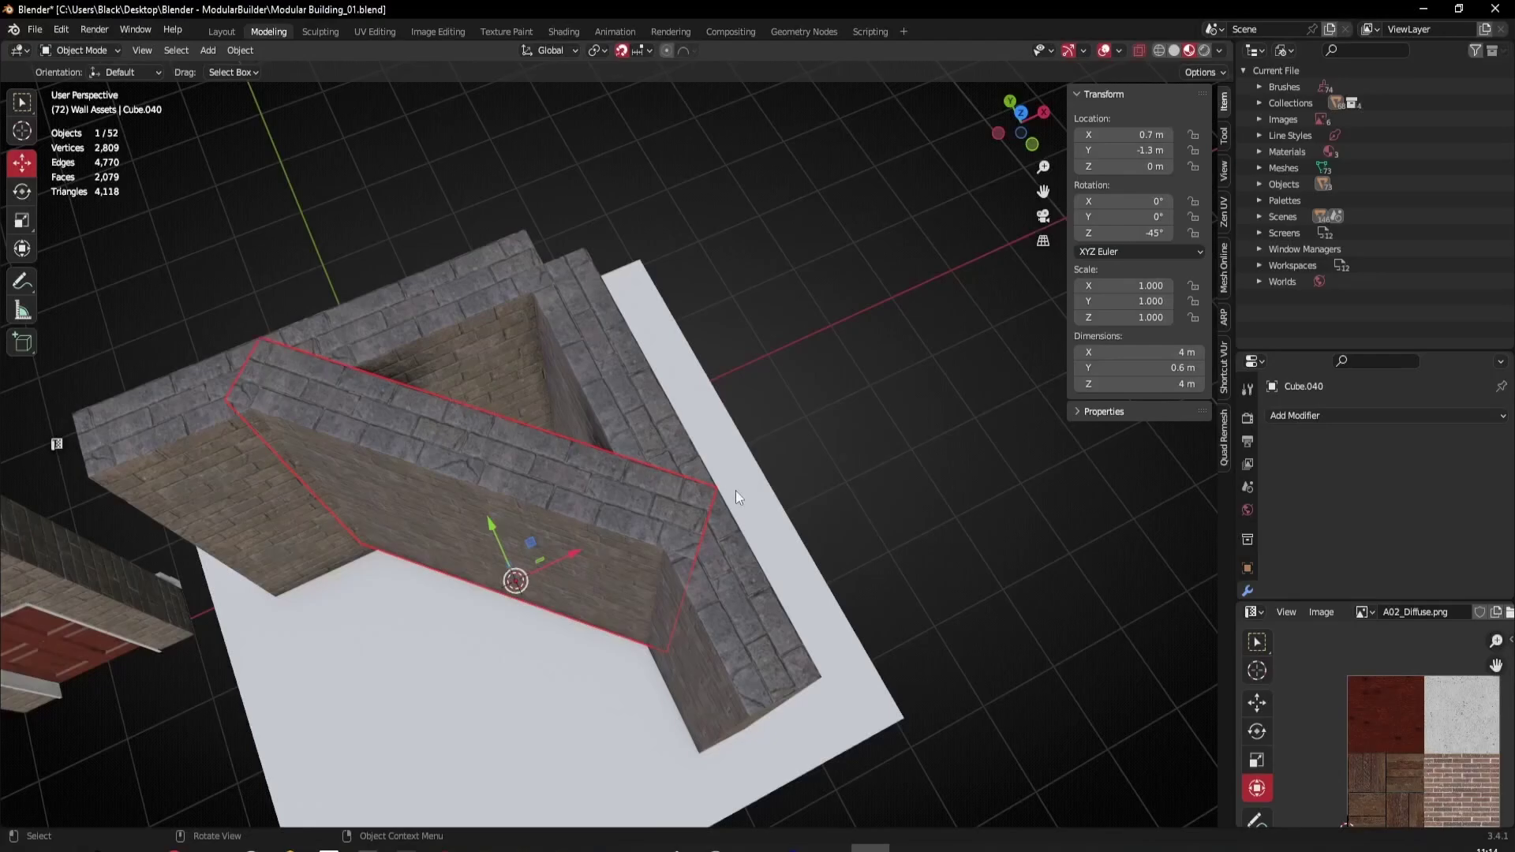
{"action": "middle_click_drag", "start_coordinate": [731, 497], "coordinate": [705, 482]}
{"action": "middle_click_drag", "start_coordinate": [619, 548], "coordinate": [624, 510]}
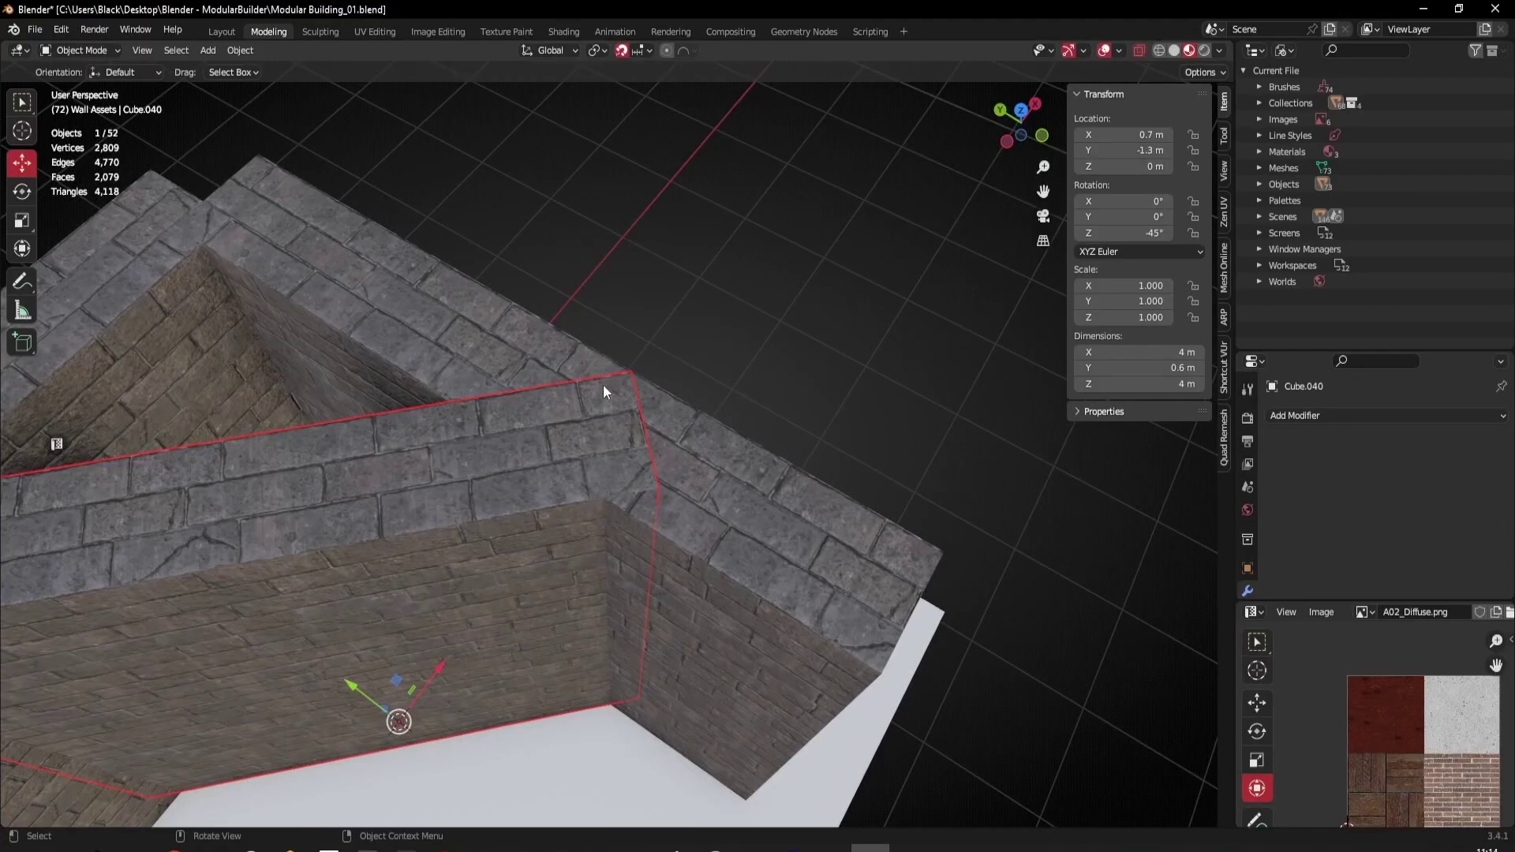
{"action": "scroll", "coordinate": [588, 503], "scroll_direction": "down", "scroll_amount": 5}
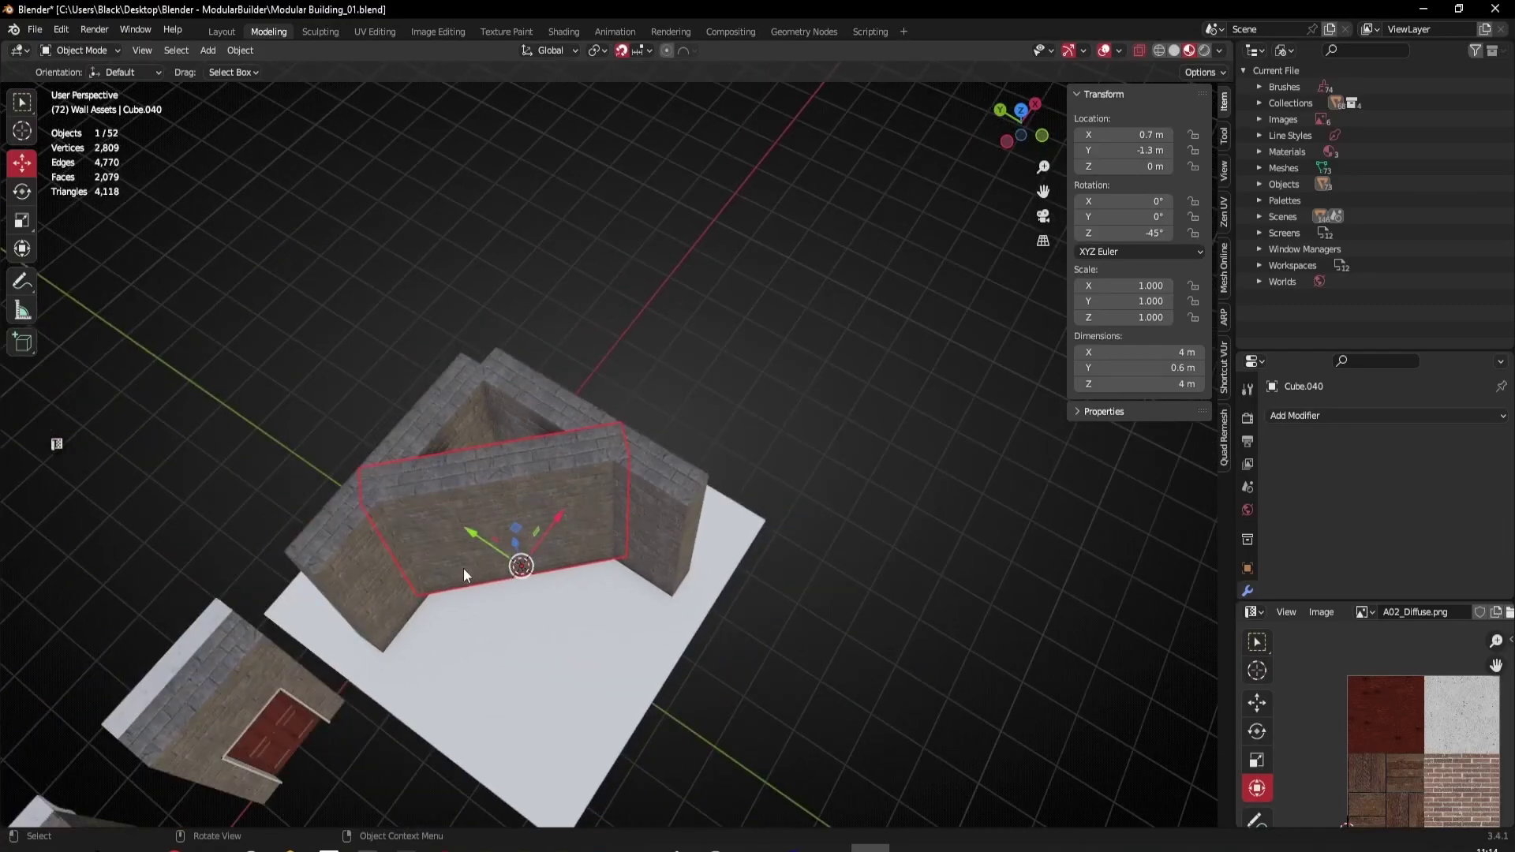
Step: Examine the diagonal wall's joint with the original wall and the triangular gap enclosed behind it
{"action": "middle_click_drag", "start_coordinate": [486, 571], "coordinate": [468, 547]}
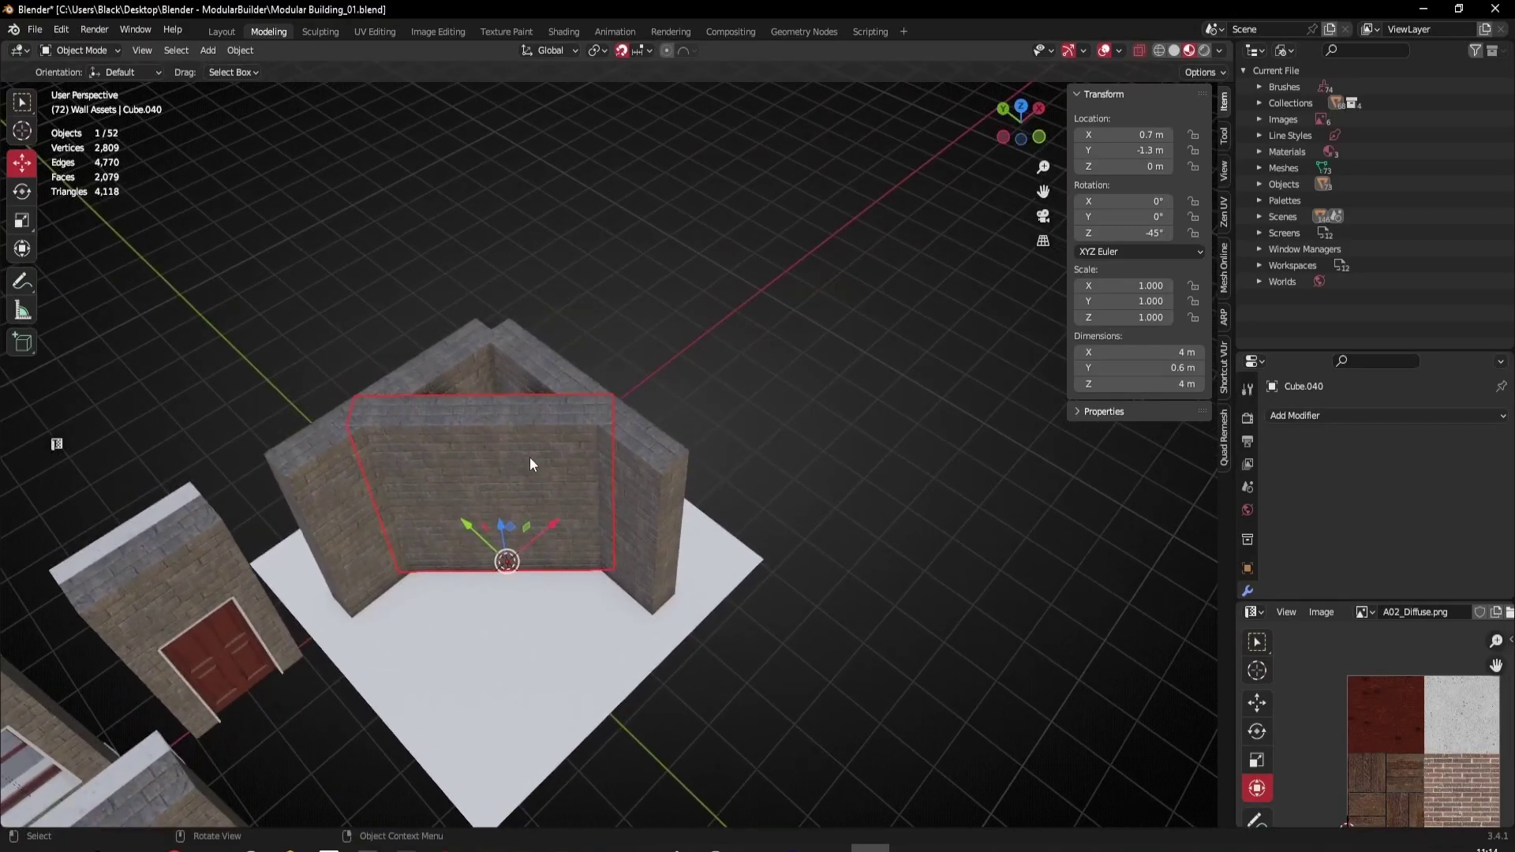
{"action": "middle_click_drag", "start_coordinate": [530, 458], "coordinate": [688, 504], "text": "shift"}
{"action": "scroll", "coordinate": [710, 458], "scroll_direction": "up", "scroll_amount": 3}
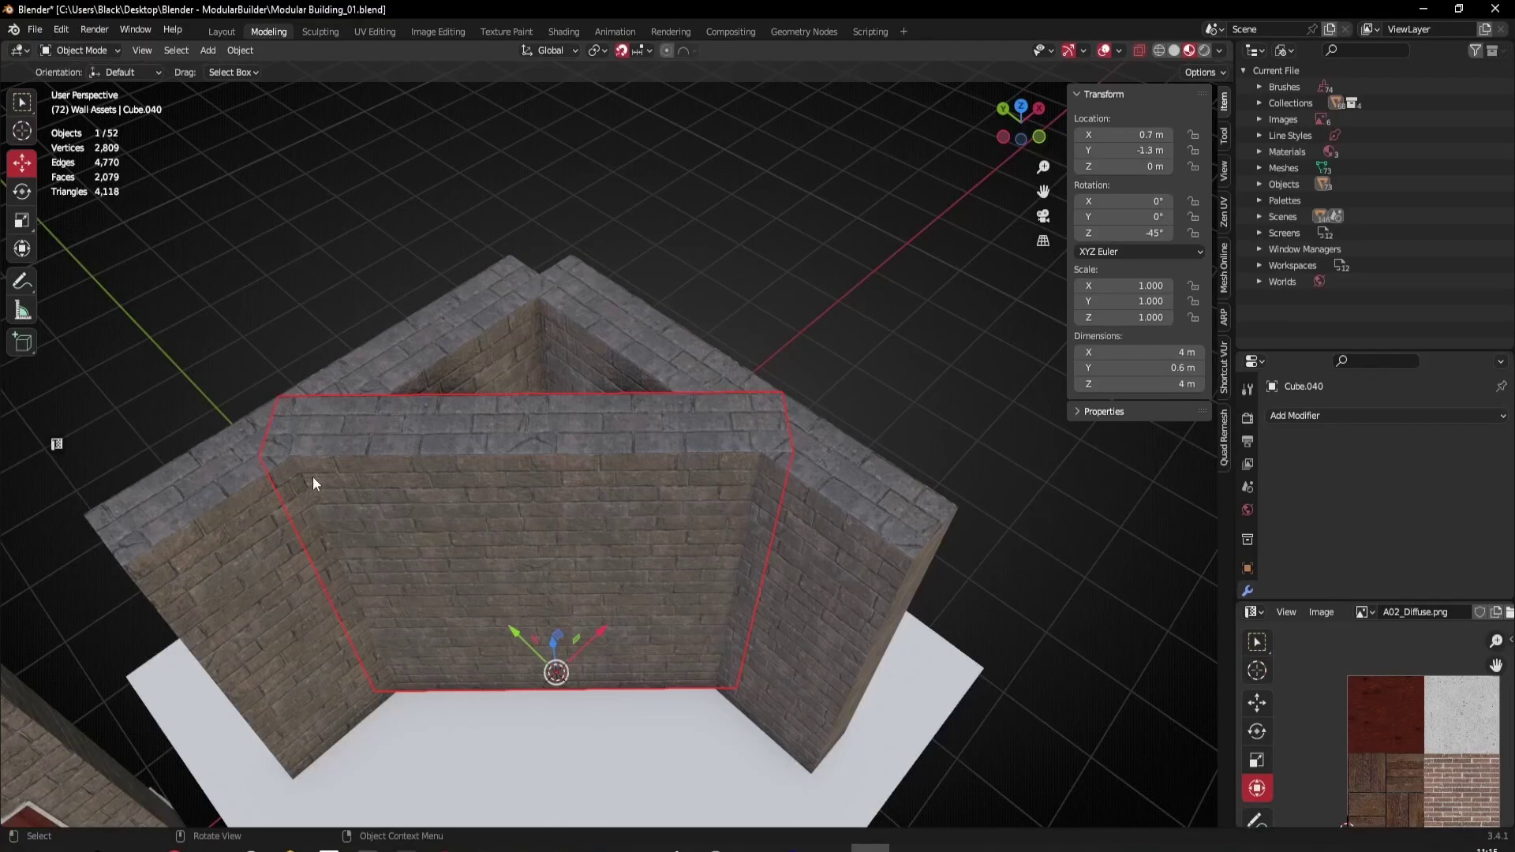
{"action": "middle_click_drag", "start_coordinate": [409, 542], "coordinate": [352, 500]}
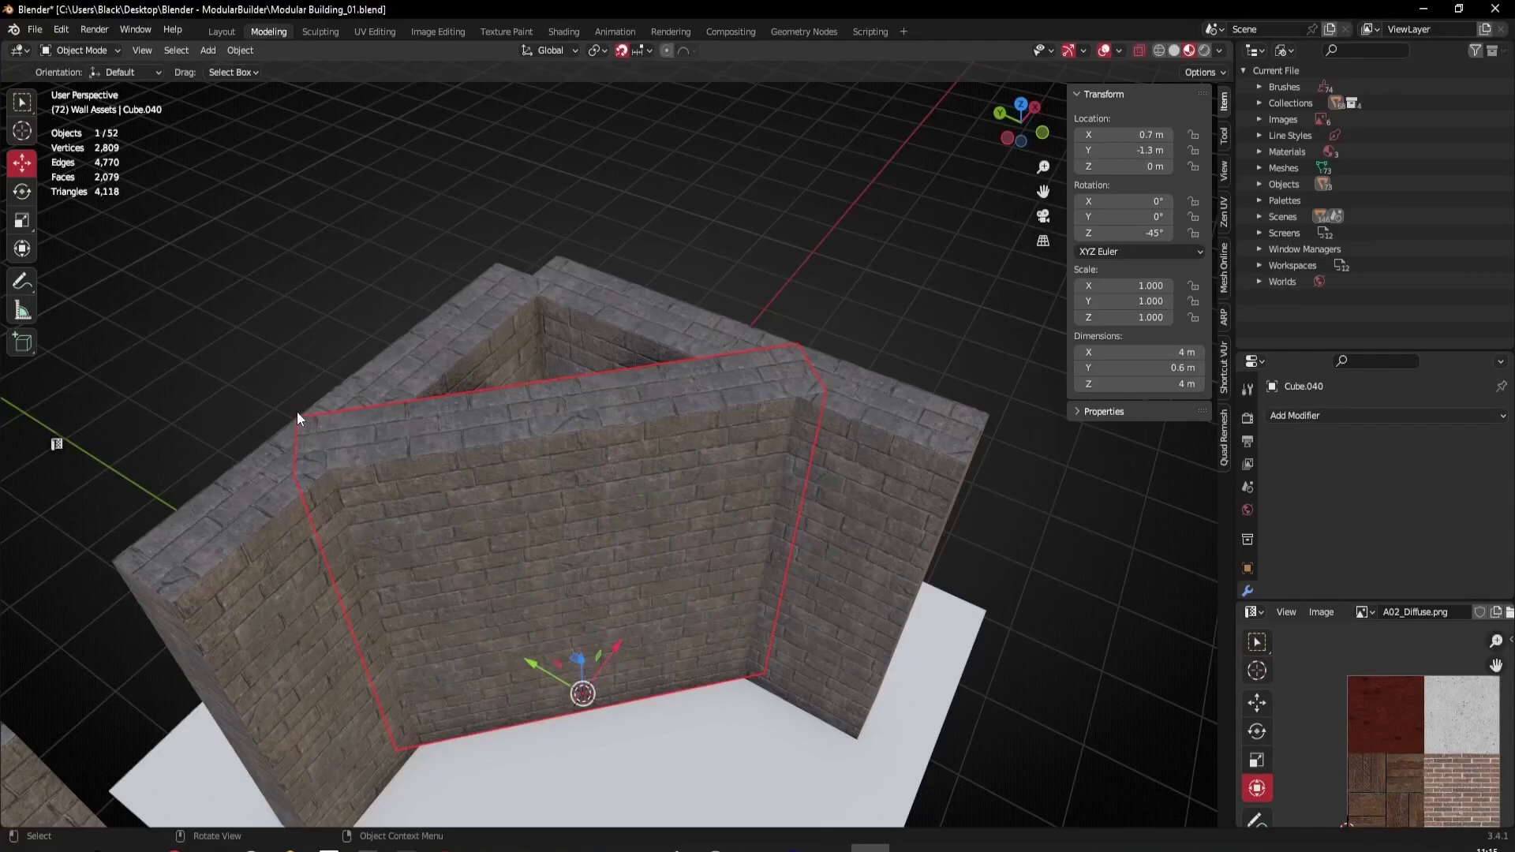
{"action": "middle_click_drag", "start_coordinate": [524, 567], "coordinate": [490, 504]}
{"action": "middle_click_drag", "start_coordinate": [643, 511], "coordinate": [589, 539]}
{"action": "middle_click_drag", "start_coordinate": [452, 337], "coordinate": [456, 426]}
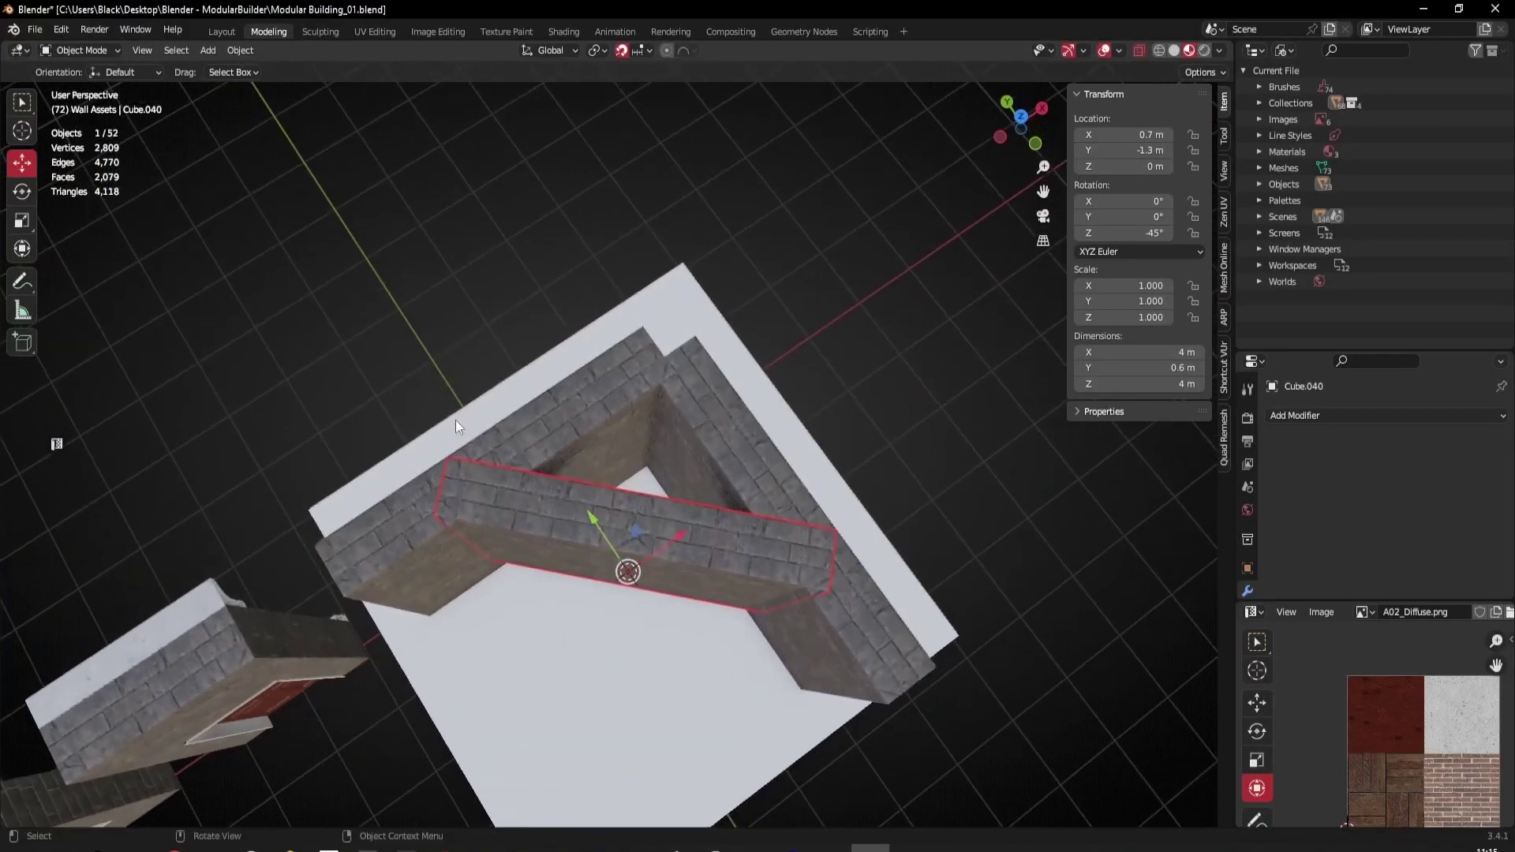
{"action": "middle_click_drag", "start_coordinate": [781, 535], "coordinate": [672, 551]}
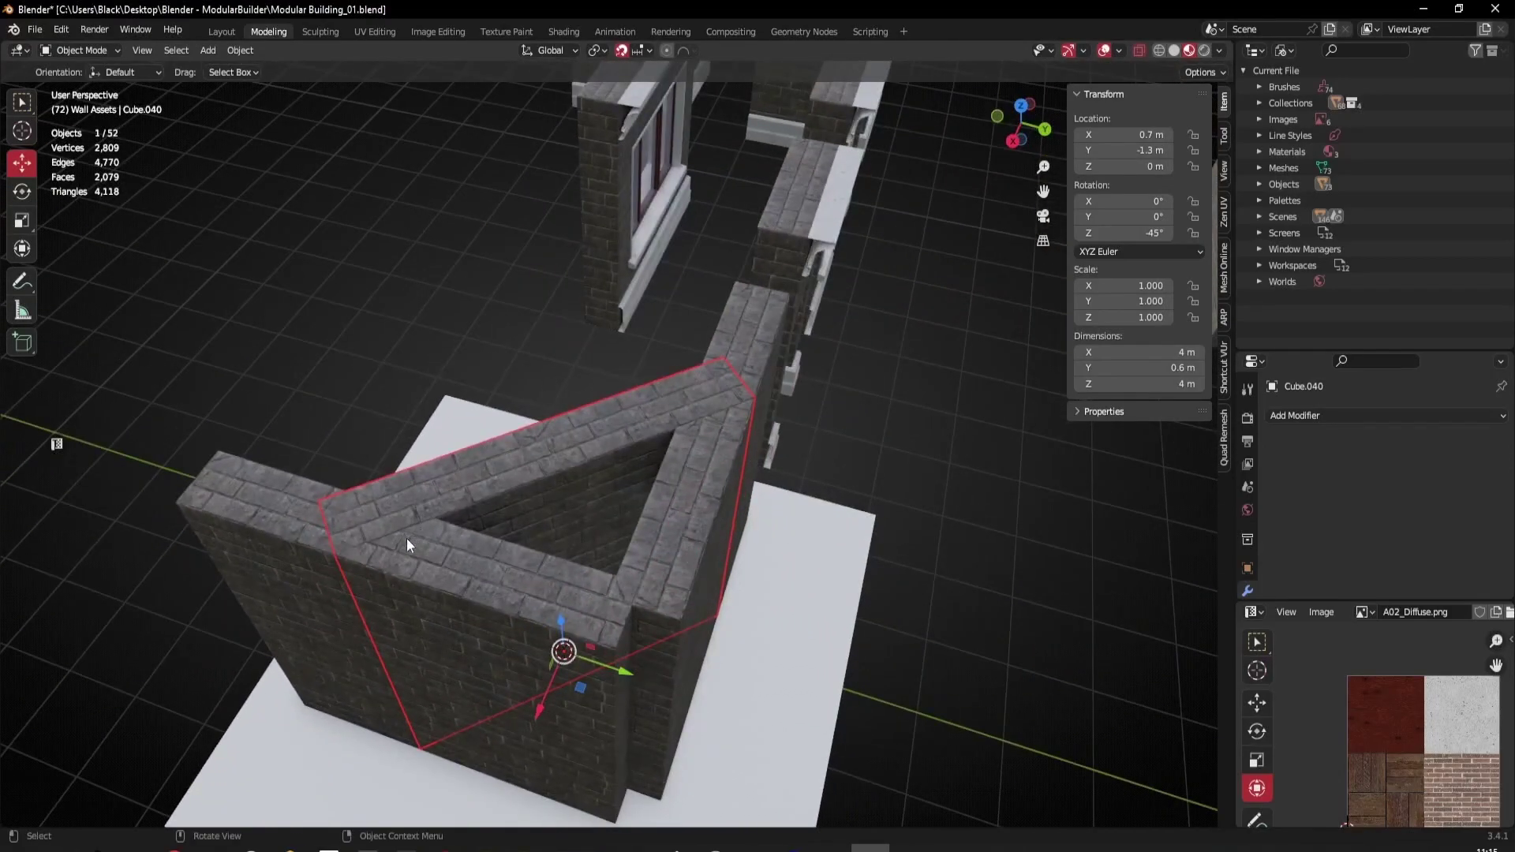
Step: Enter Edit Mode on the diagonal wall, isolate it in Local View, and select one upper face on its broad side
{"action": "middle_click_drag", "start_coordinate": [376, 698], "coordinate": [552, 385]}
{"action": "key", "text": "Tab"}
{"action": "key", "text": "KP_Divide"}
{"action": "left_click", "coordinate": [550, 377]}
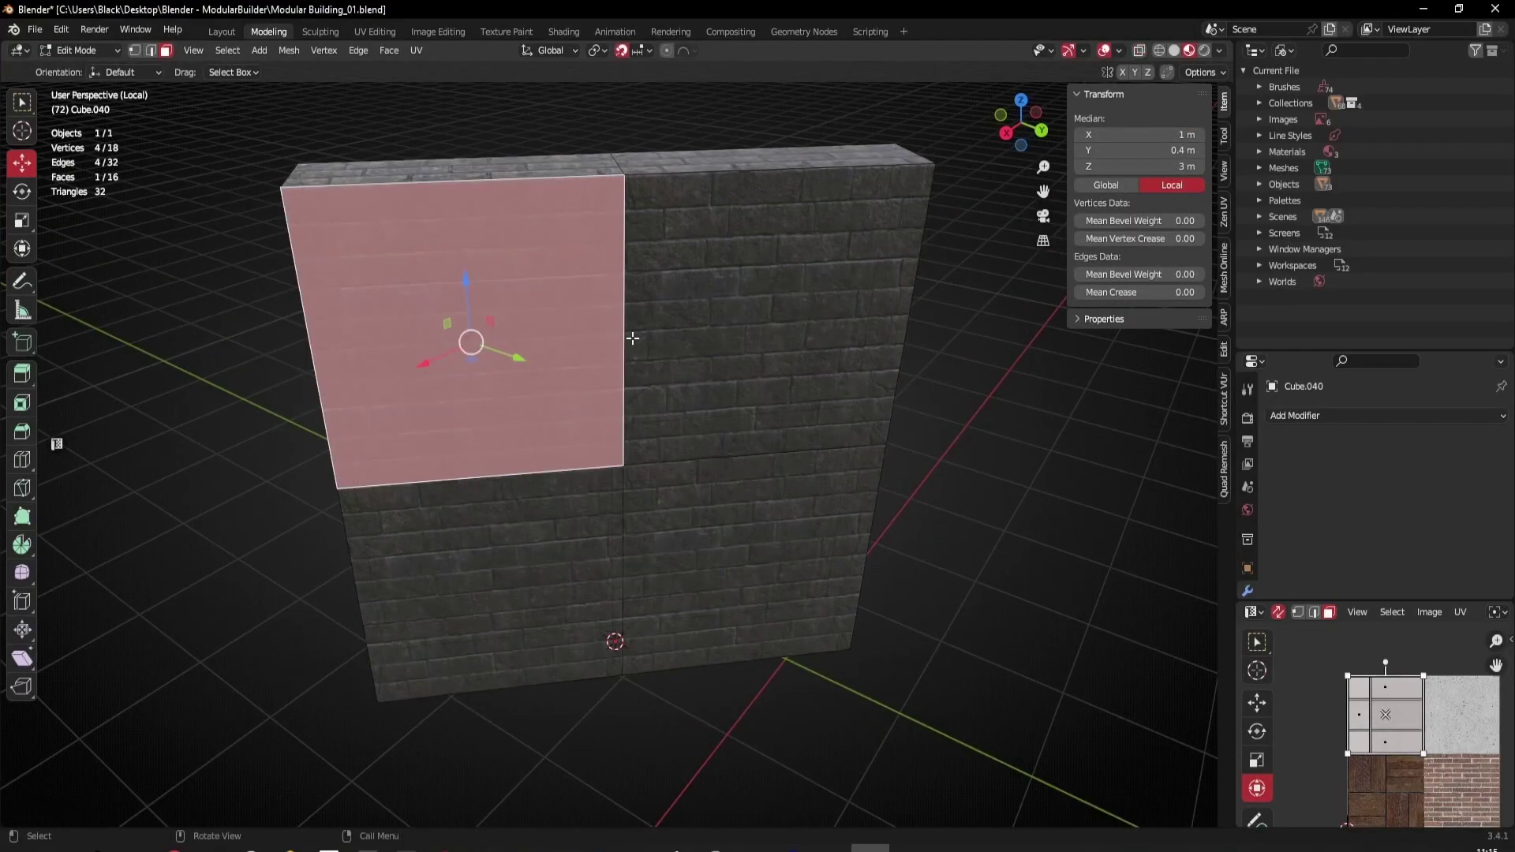
{"action": "scroll", "coordinate": [632, 338], "scroll_direction": "down", "scroll_amount": 3}
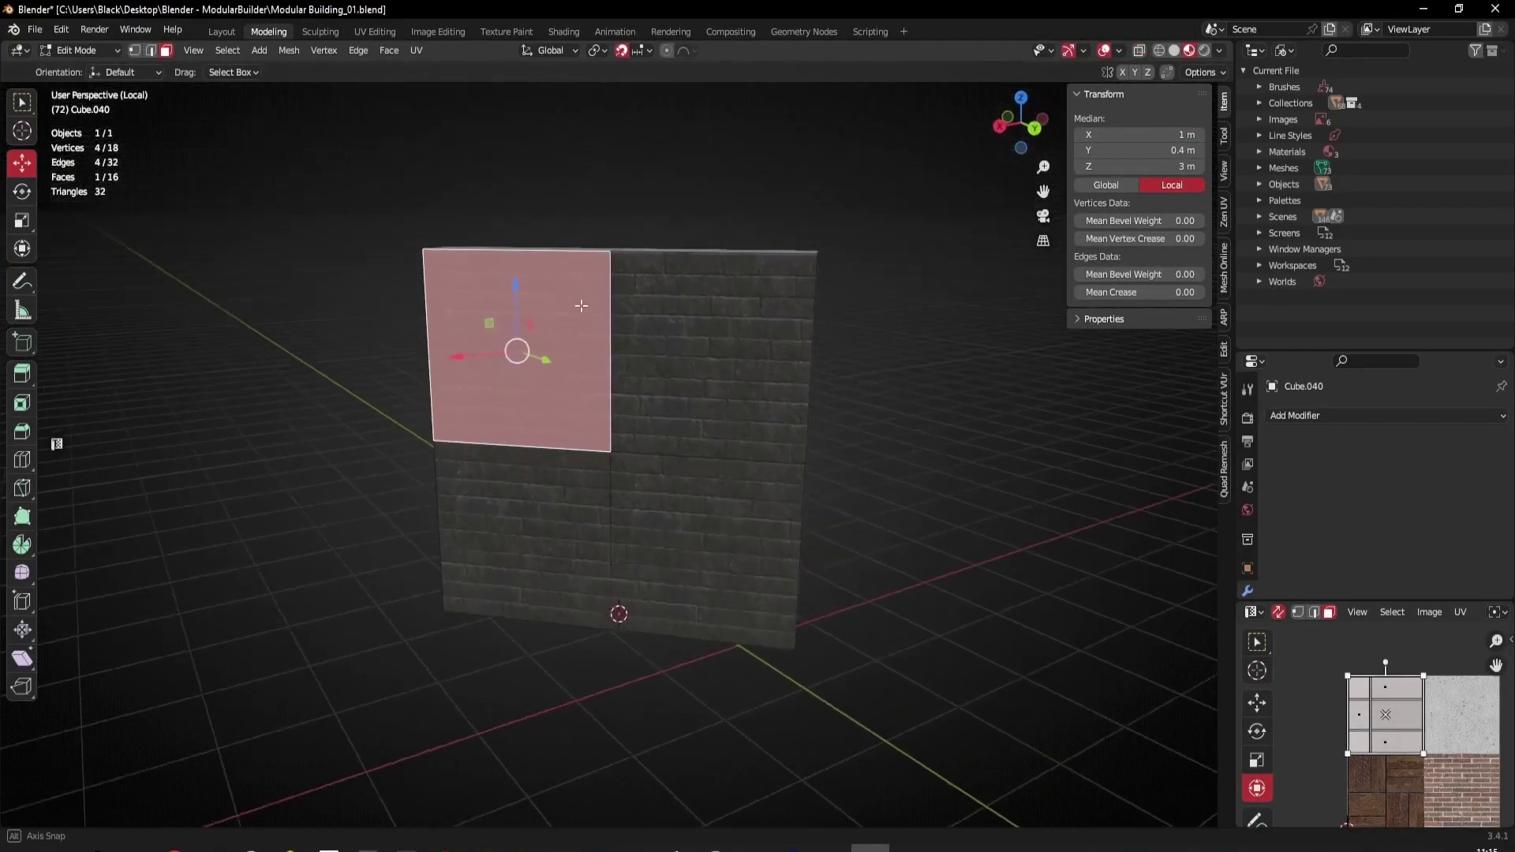
Step: Start the Shortcut VUr on-screen shortcut display and clear the face selection on the wall
{"action": "left_click", "coordinate": [1223, 393]}
{"action": "left_click", "coordinate": [1144, 120]}
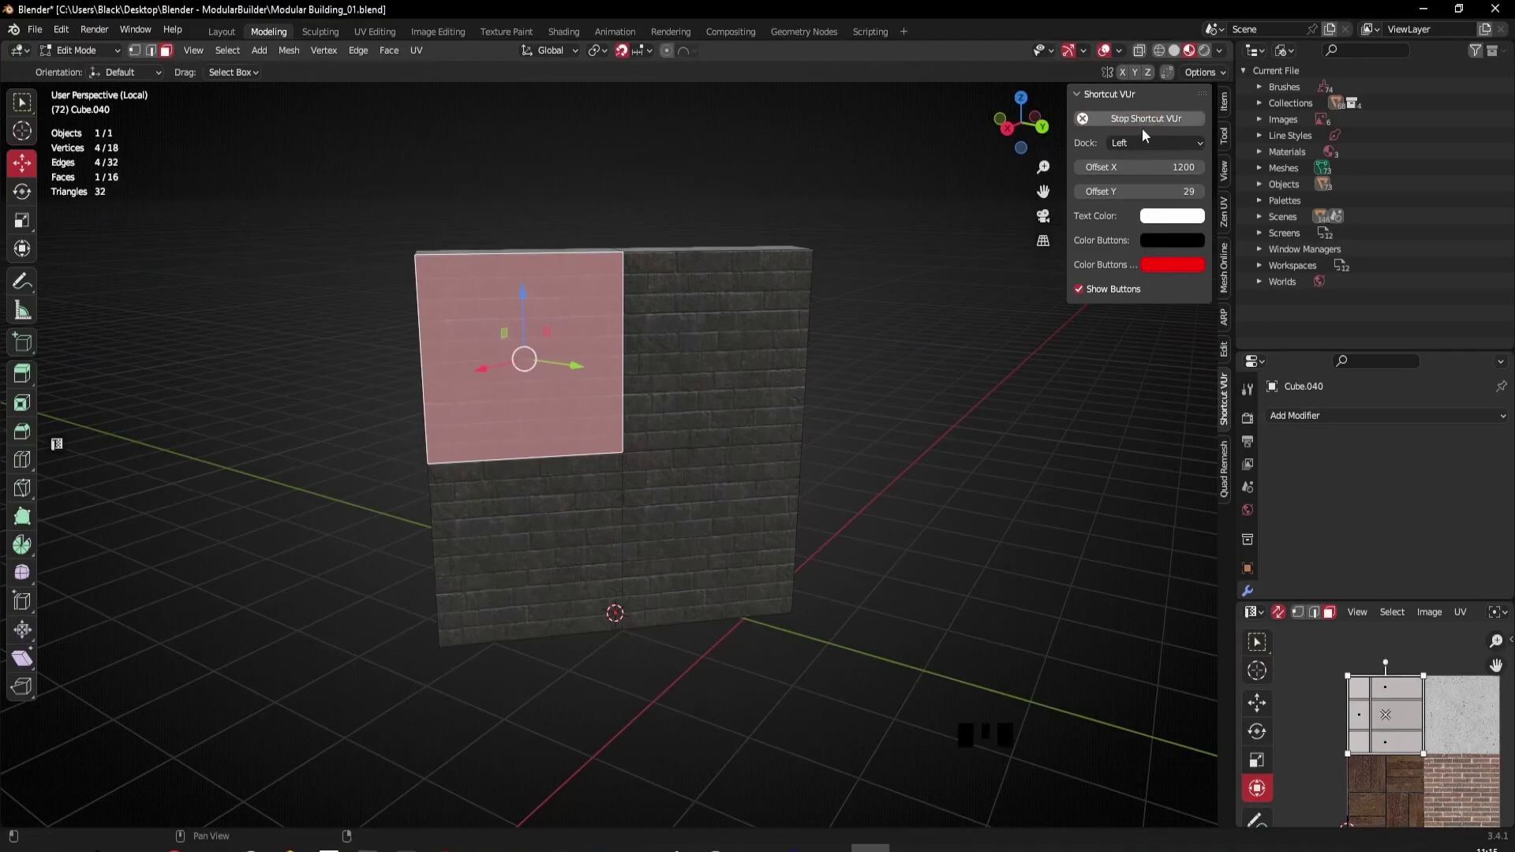
{"action": "left_click", "coordinate": [886, 439]}
Step: Duplicate the four large faces on one side of the wall in place and separate the copy into its own object
{"action": "middle_click_drag", "start_coordinate": [521, 416], "coordinate": [581, 459], "text": "shift"}
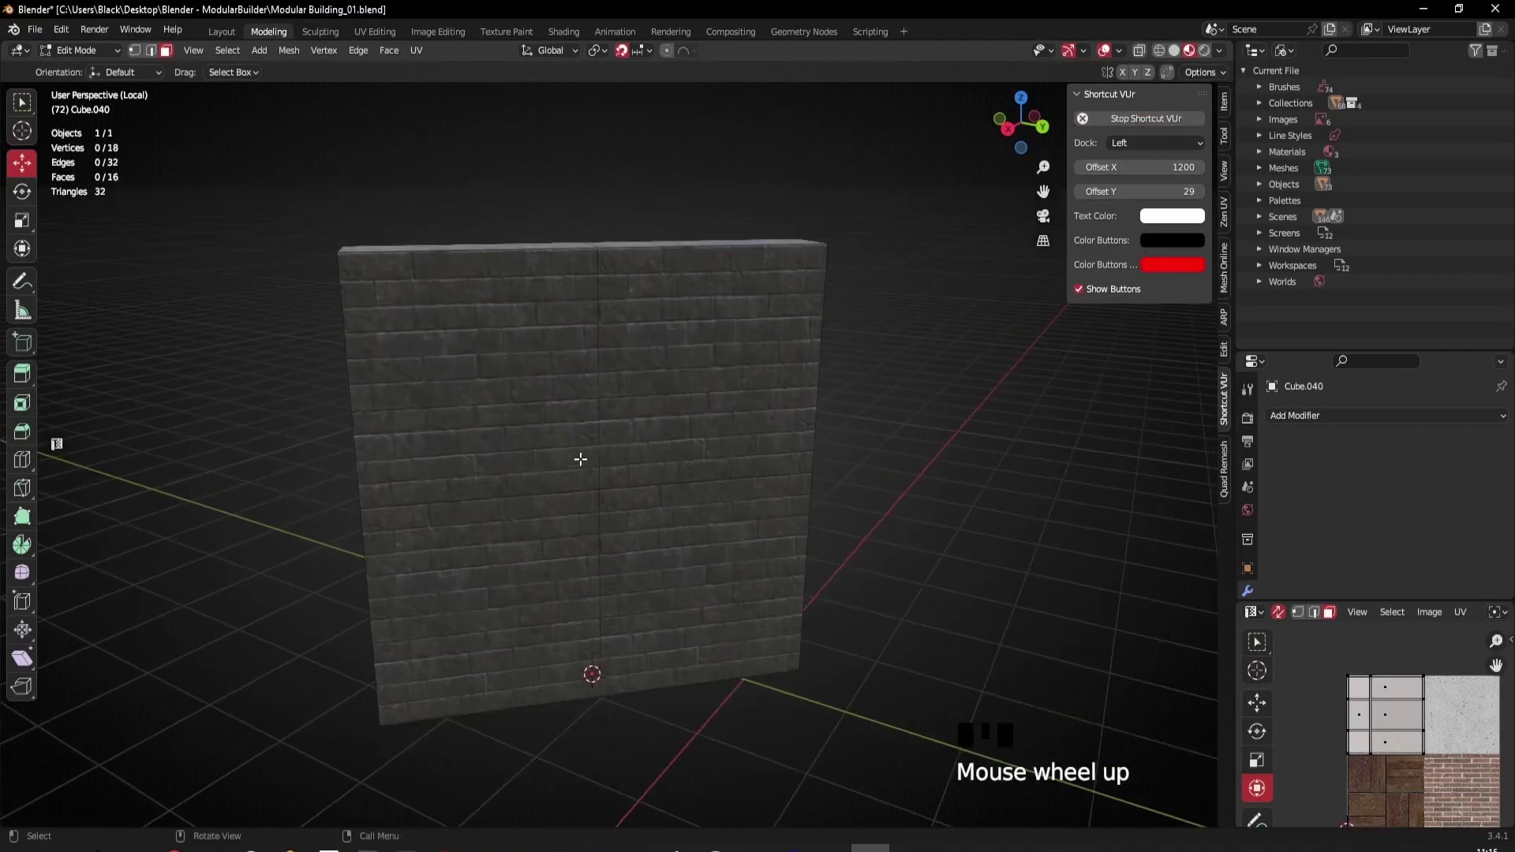
{"action": "scroll", "coordinate": [581, 459], "scroll_direction": "up", "scroll_amount": 3}
{"action": "left_click", "coordinate": [514, 413]}
{"action": "left_click", "coordinate": [679, 379], "text": "shift"}
{"action": "left_click", "coordinate": [720, 608], "text": "shift"}
{"action": "left_click", "coordinate": [540, 613], "text": "shift"}
{"action": "scroll", "coordinate": [544, 605], "scroll_direction": "down", "scroll_amount": 3}
{"action": "middle_click_drag", "start_coordinate": [567, 561], "coordinate": [584, 575]}
{"action": "key", "text": "shift+d"}
{"action": "right_click", "coordinate": [649, 614]}
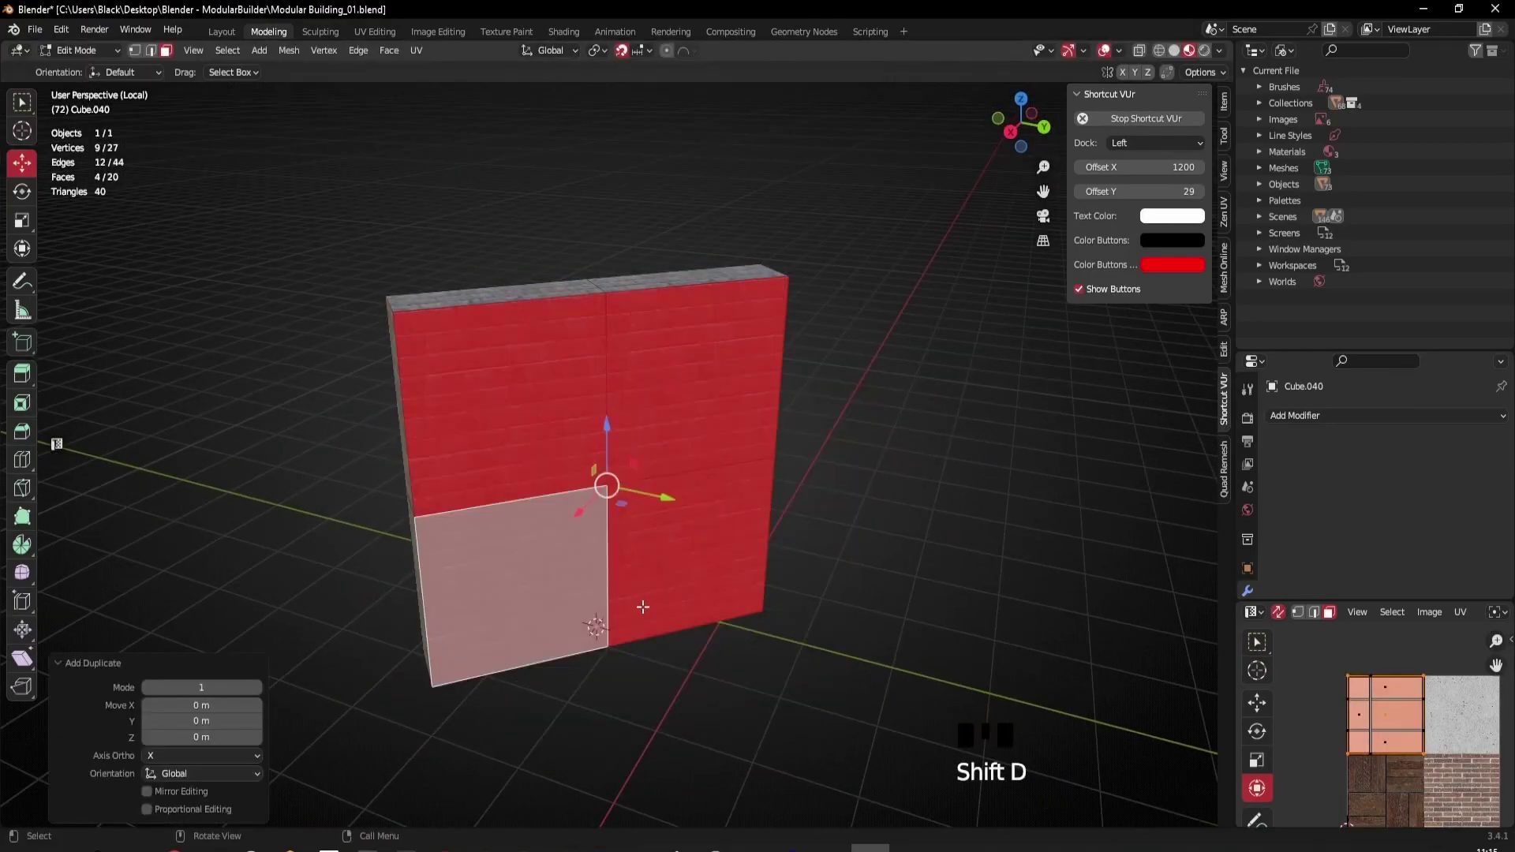
{"action": "key", "text": "p"}
{"action": "left_click", "coordinate": [578, 610]}
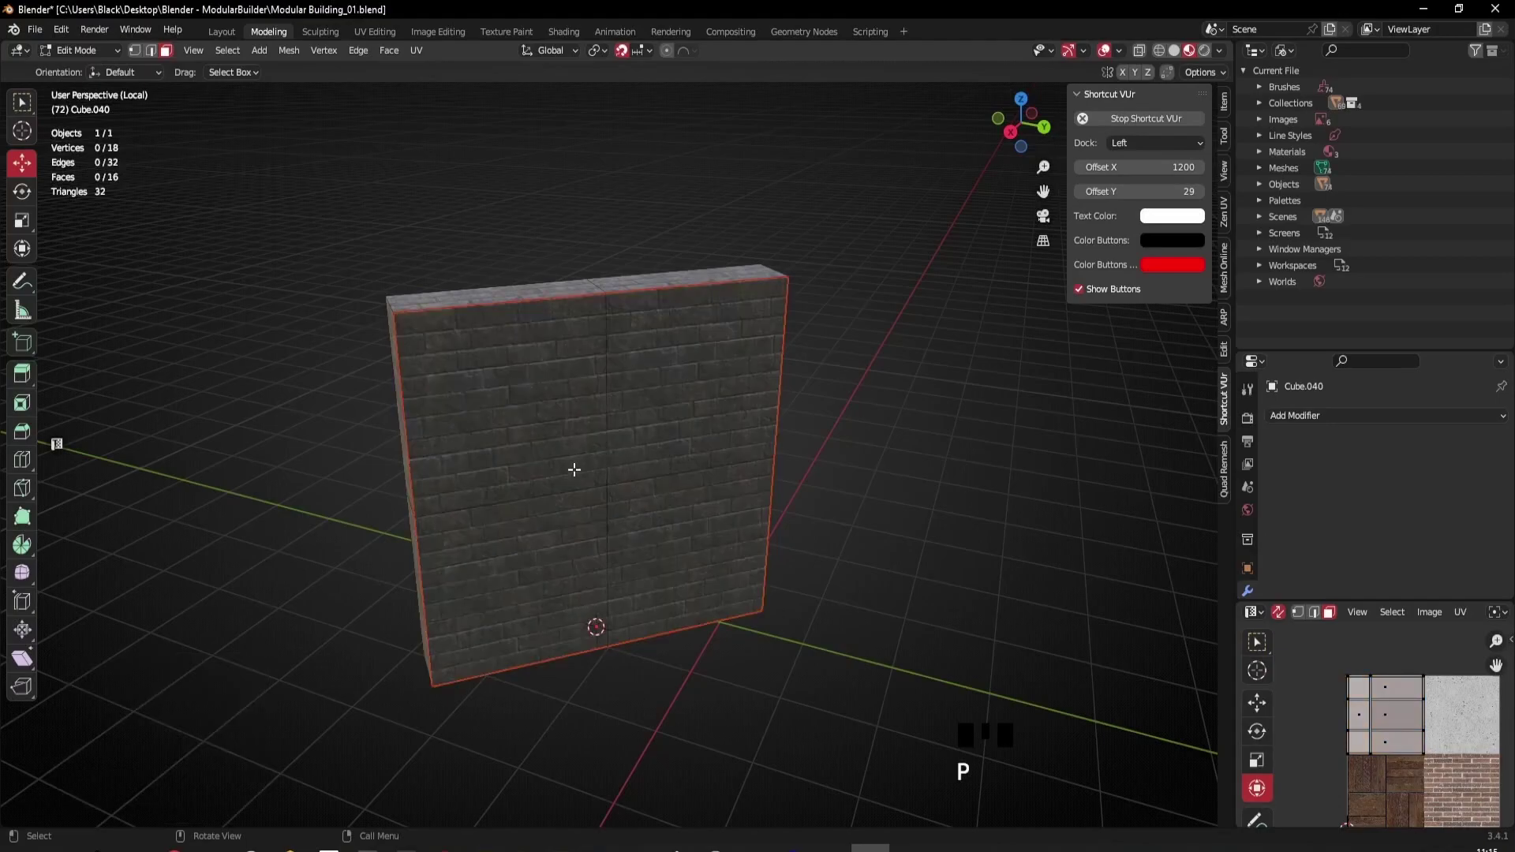
Step: Leave mesh editing and set the separated plane's origin to its geometry
{"action": "middle_click_drag", "start_coordinate": [574, 469], "coordinate": [612, 548]}
{"action": "key", "text": "Tab"}
{"action": "left_click", "coordinate": [642, 549]}
{"action": "right_click", "coordinate": [812, 263]}
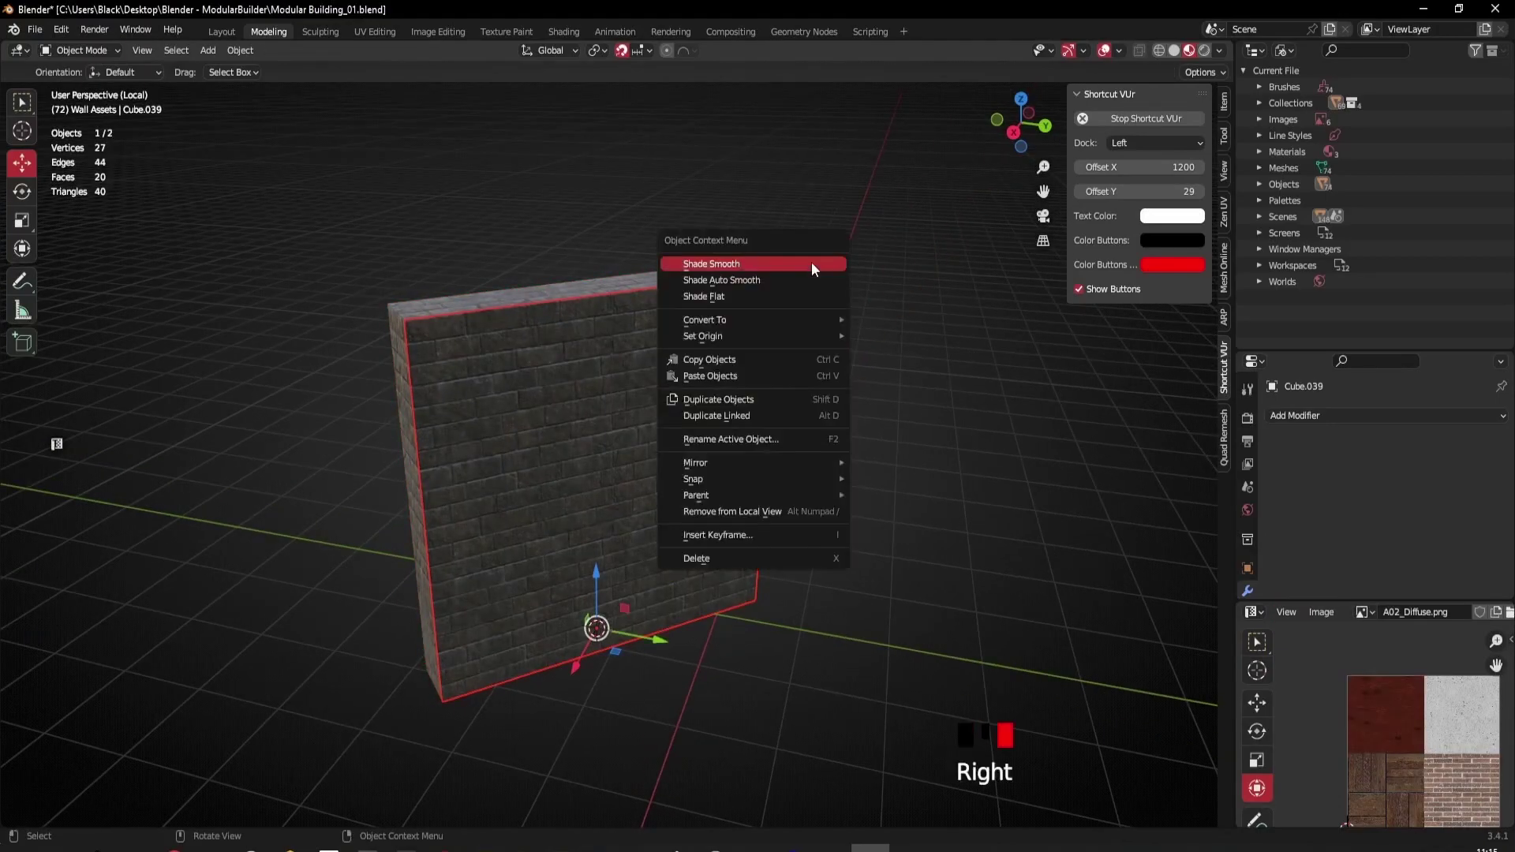
{"action": "mouse_move", "coordinate": [737, 338]}
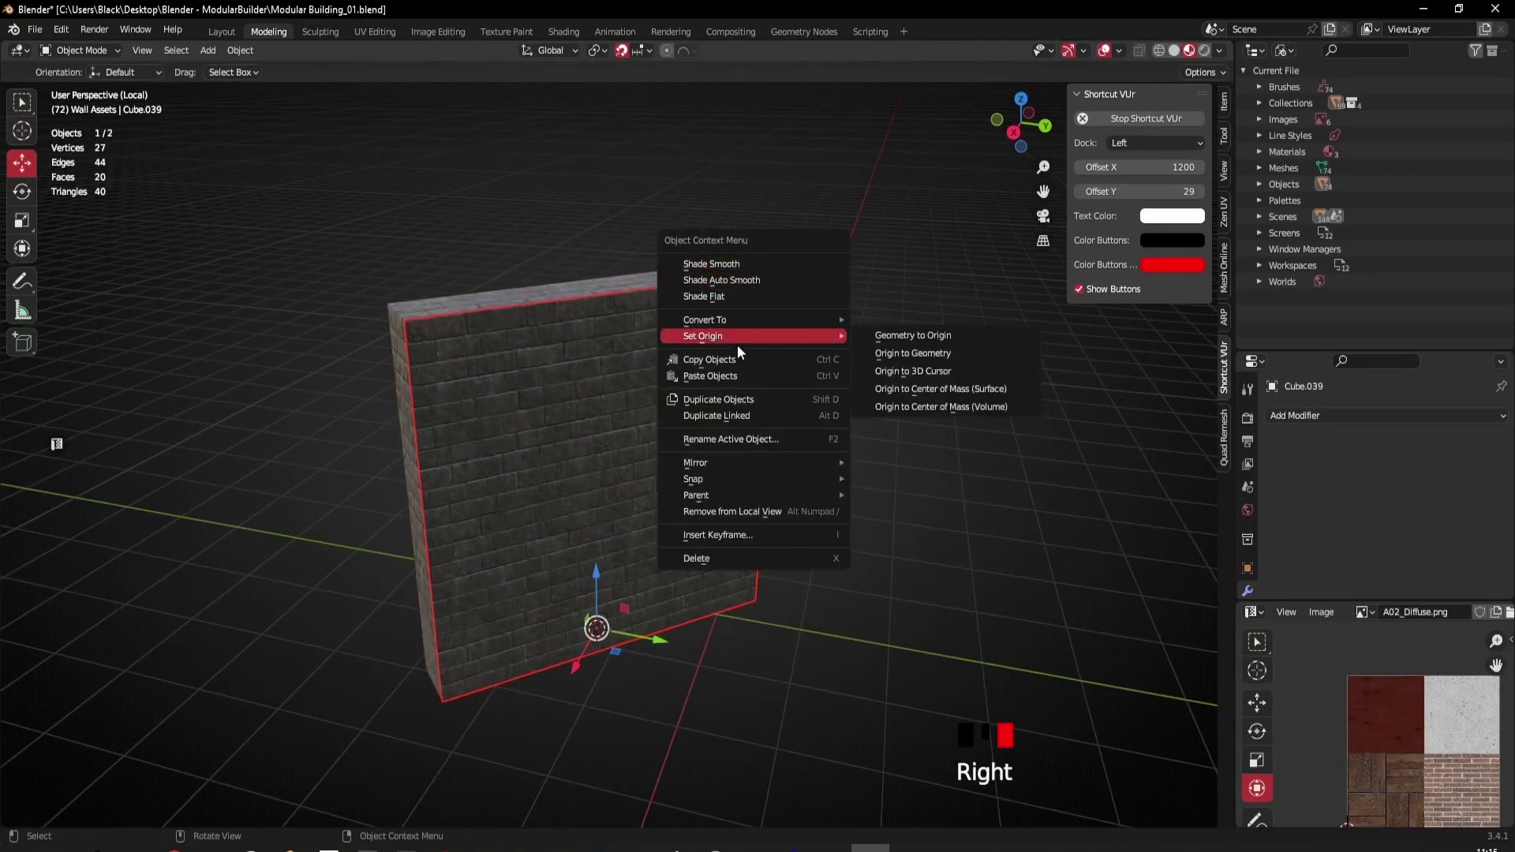
{"action": "left_click", "coordinate": [925, 357]}
Step: Exit local view and scale the separated plane uniformly by 1.4 so it extends past both adjoining walls
{"action": "middle_click_drag", "start_coordinate": [663, 499], "coordinate": [643, 439]}
{"action": "key", "text": "KP_Divide"}
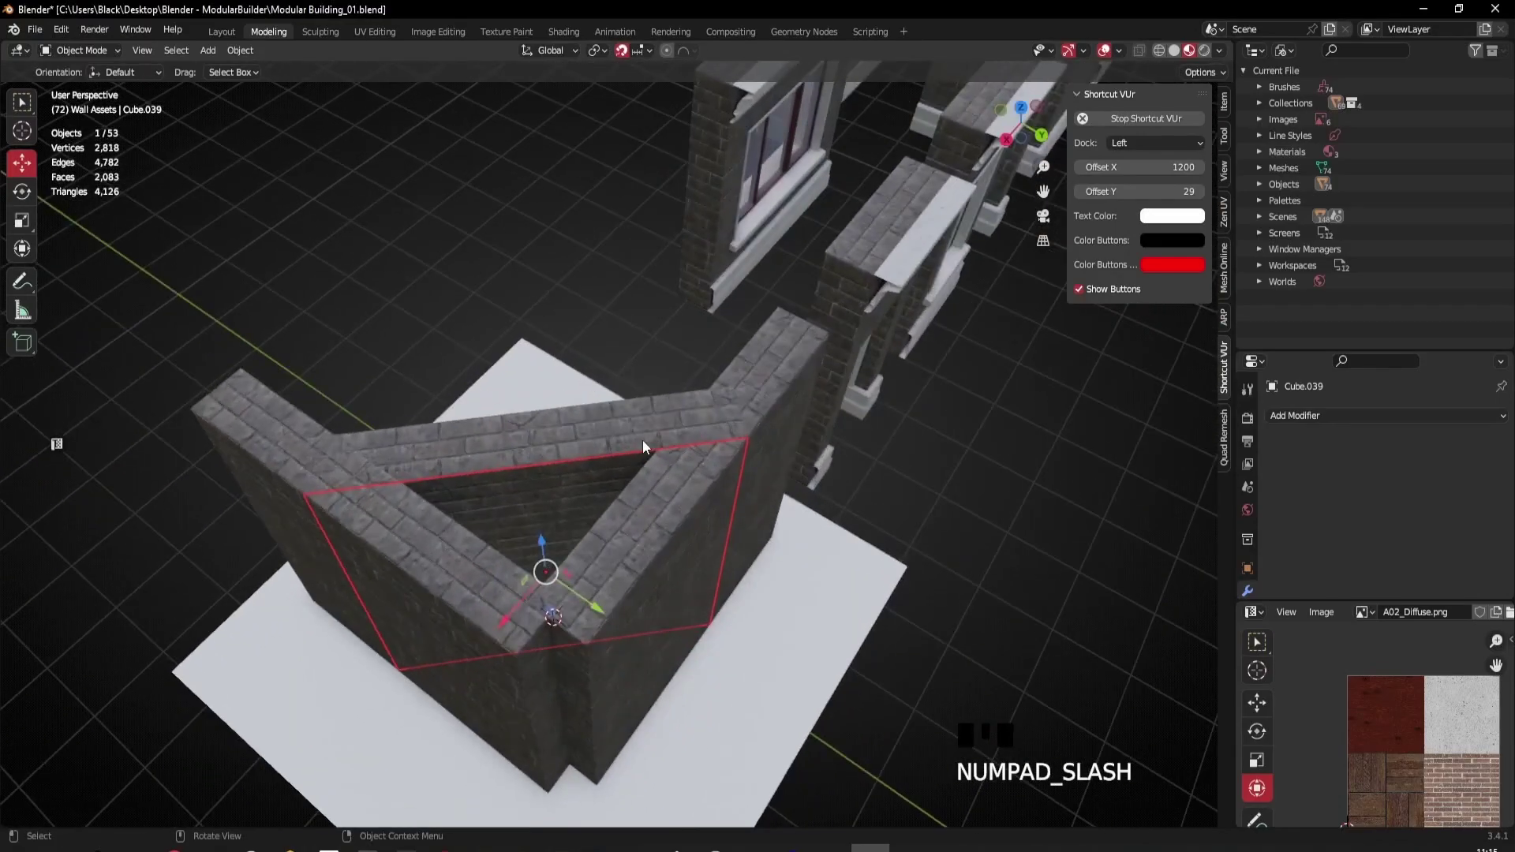
{"action": "middle_click_drag", "start_coordinate": [549, 535], "coordinate": [576, 453]}
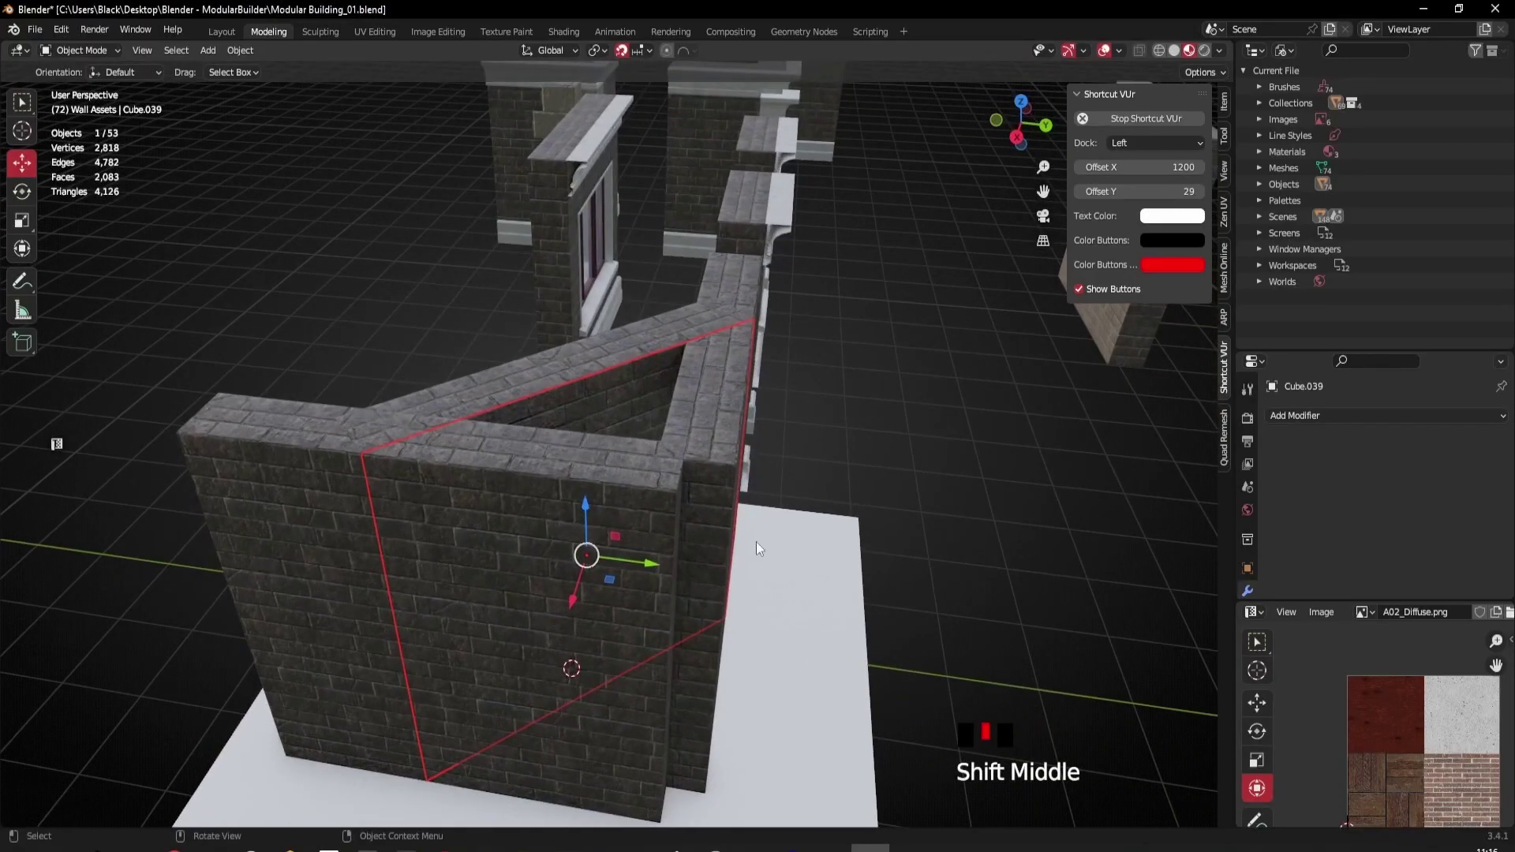
{"action": "key", "text": "s"}
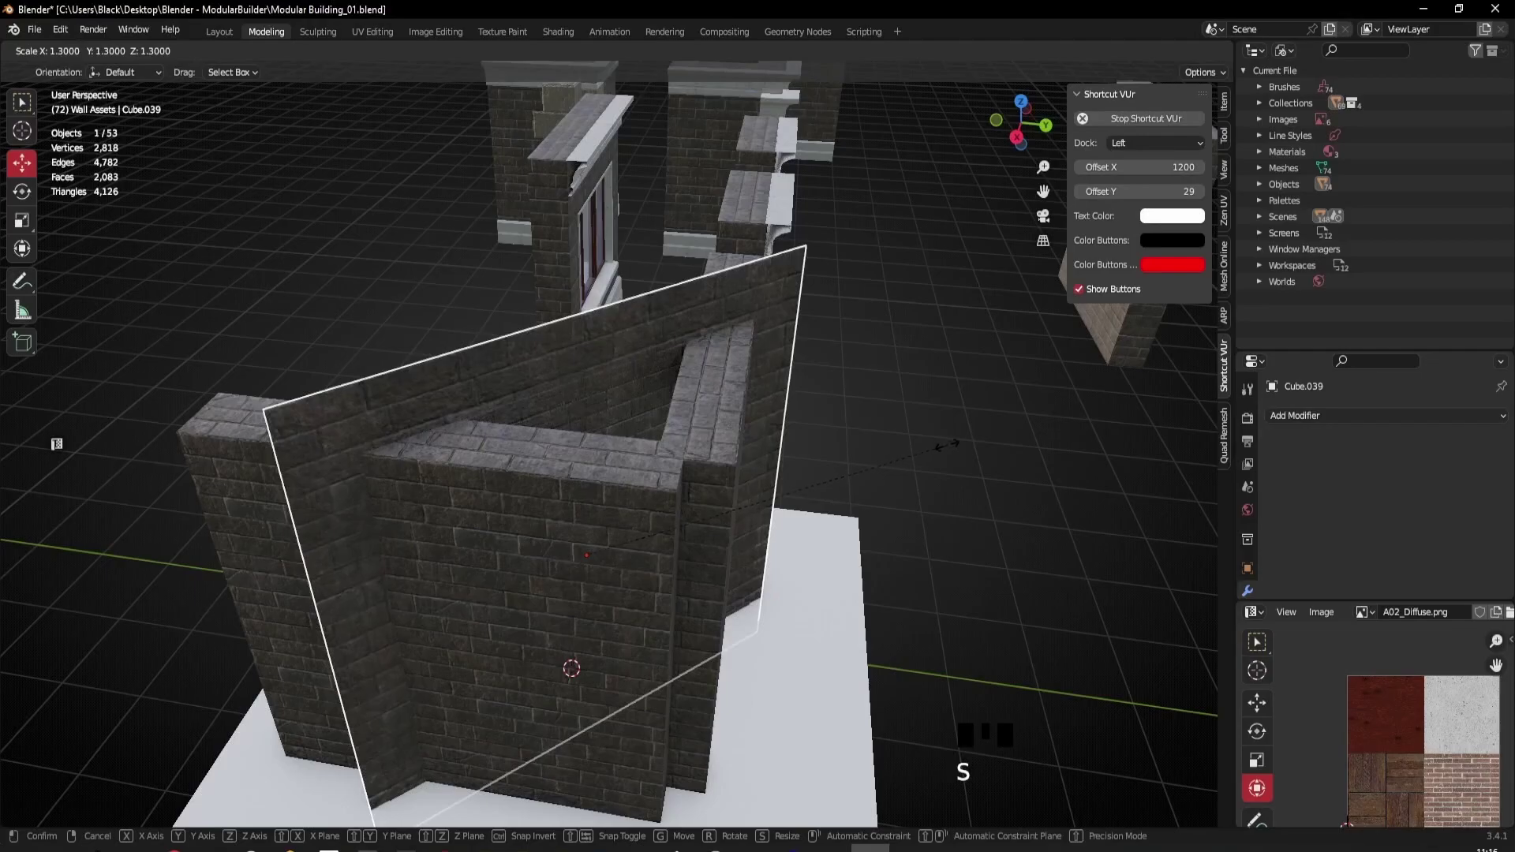
{"action": "left_click", "coordinate": [963, 439]}
{"action": "middle_click_drag", "start_coordinate": [414, 410], "coordinate": [557, 461]}
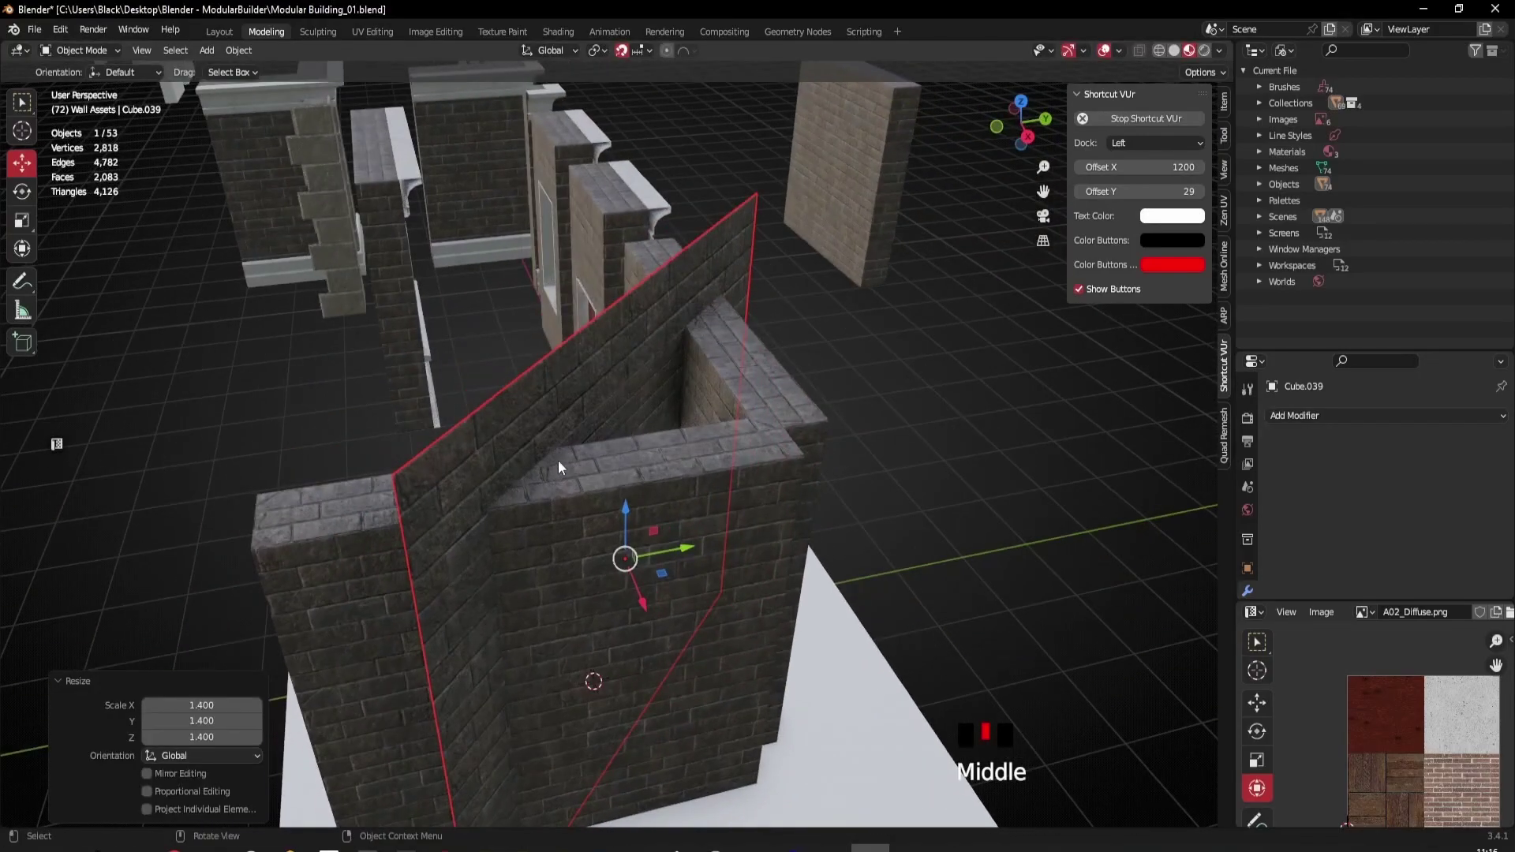
{"action": "middle_click_drag", "start_coordinate": [632, 500], "coordinate": [682, 570]}
{"action": "left_click", "coordinate": [704, 519]}
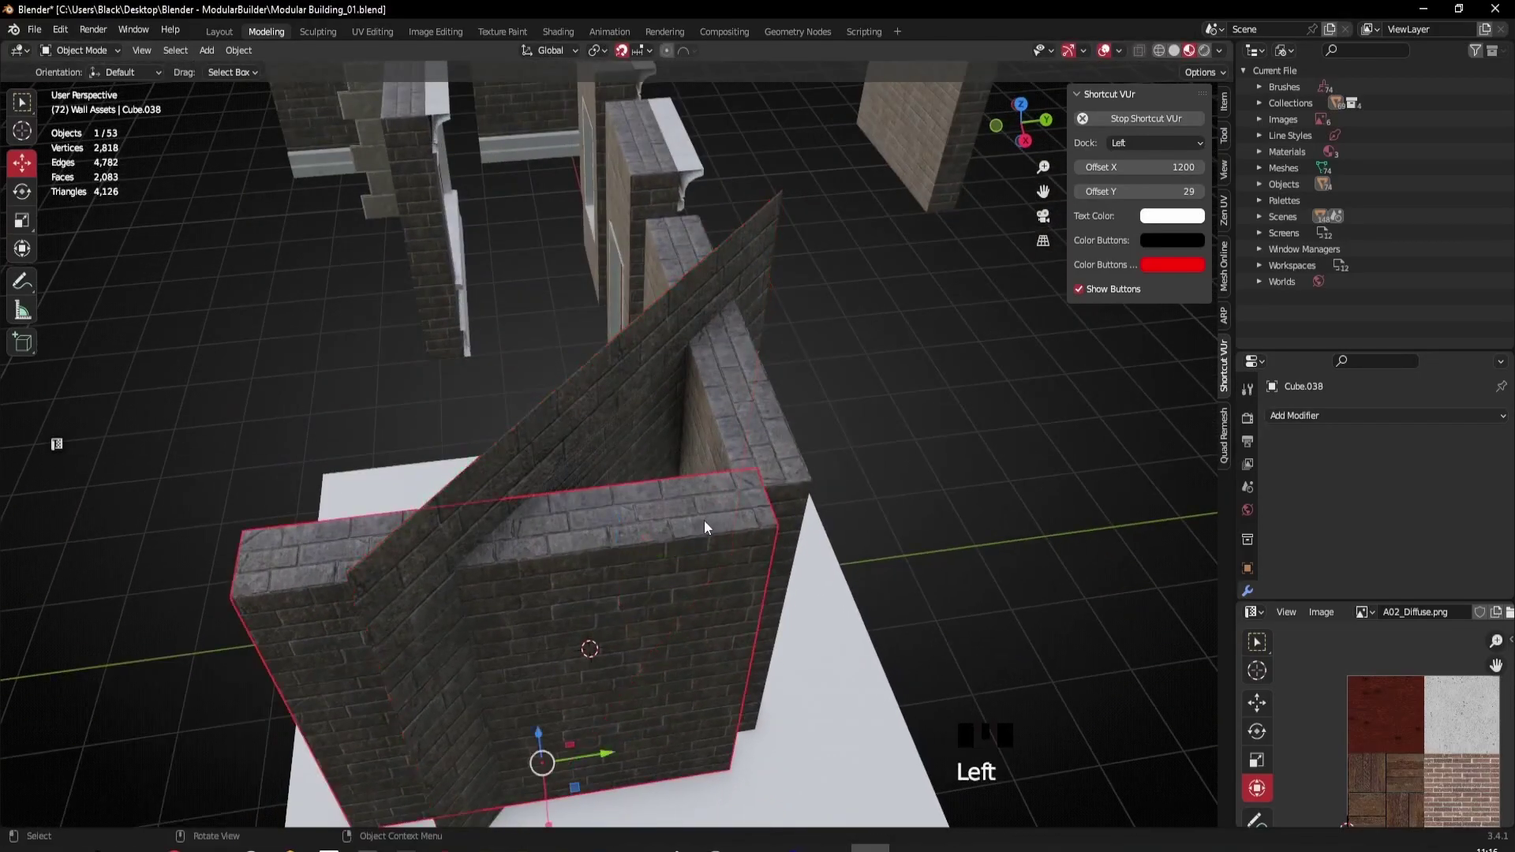
{"action": "scroll", "coordinate": [457, 568], "scroll_direction": "up", "scroll_amount": 2}
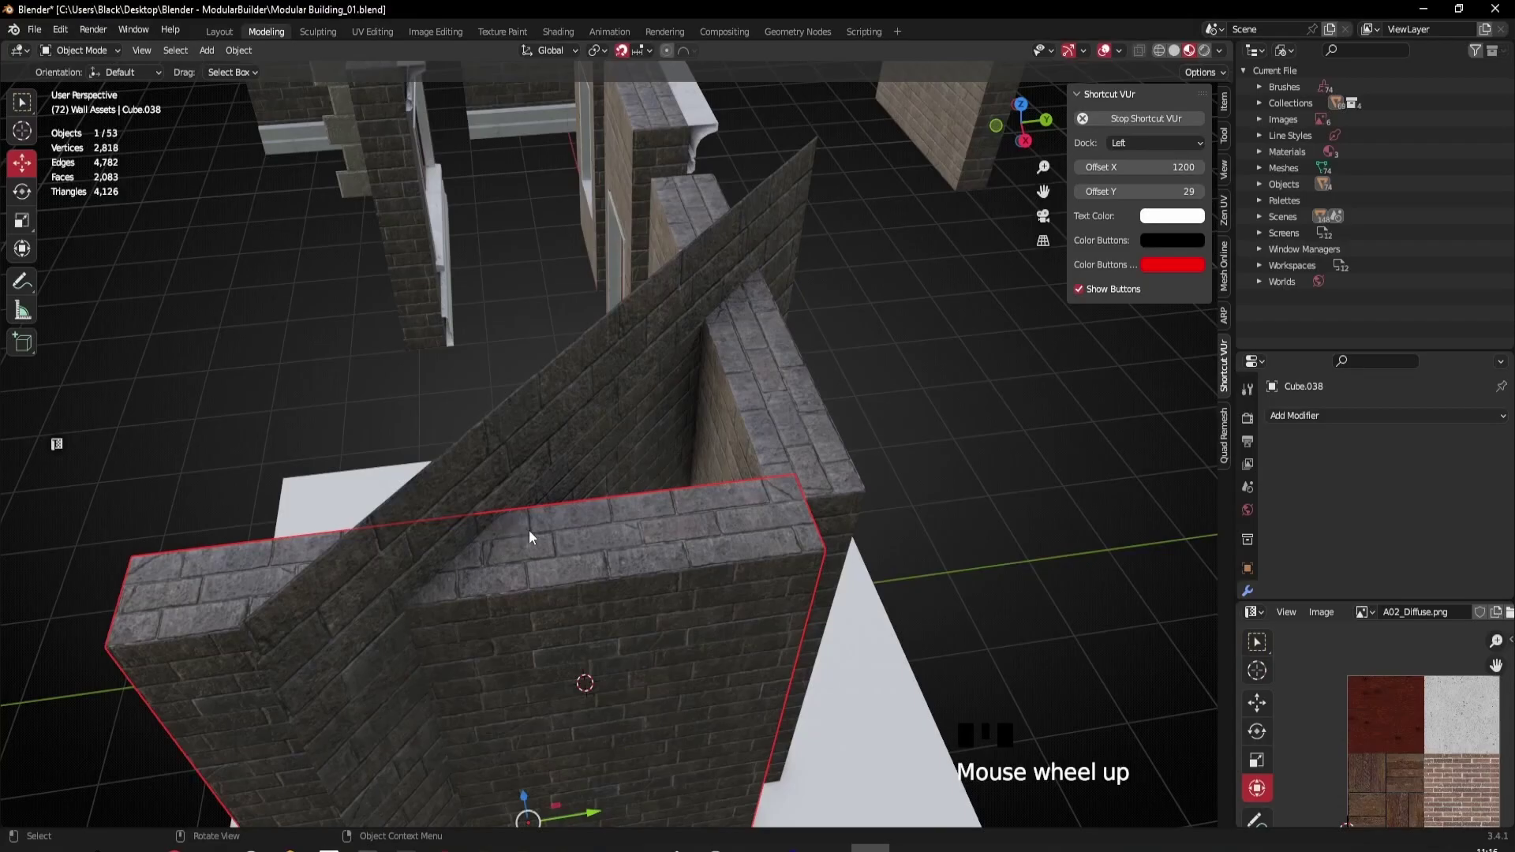
{"action": "middle_click_drag", "start_coordinate": [649, 447], "coordinate": [592, 508]}
{"action": "left_click", "coordinate": [462, 477]}
{"action": "scroll", "coordinate": [474, 507], "scroll_direction": "down", "scroll_amount": 2}
Step: Delete only the faces of the enlarged plane, keeping its edges as a wireframe cutter
{"action": "left_click", "coordinate": [571, 400]}
{"action": "key", "text": "Tab"}
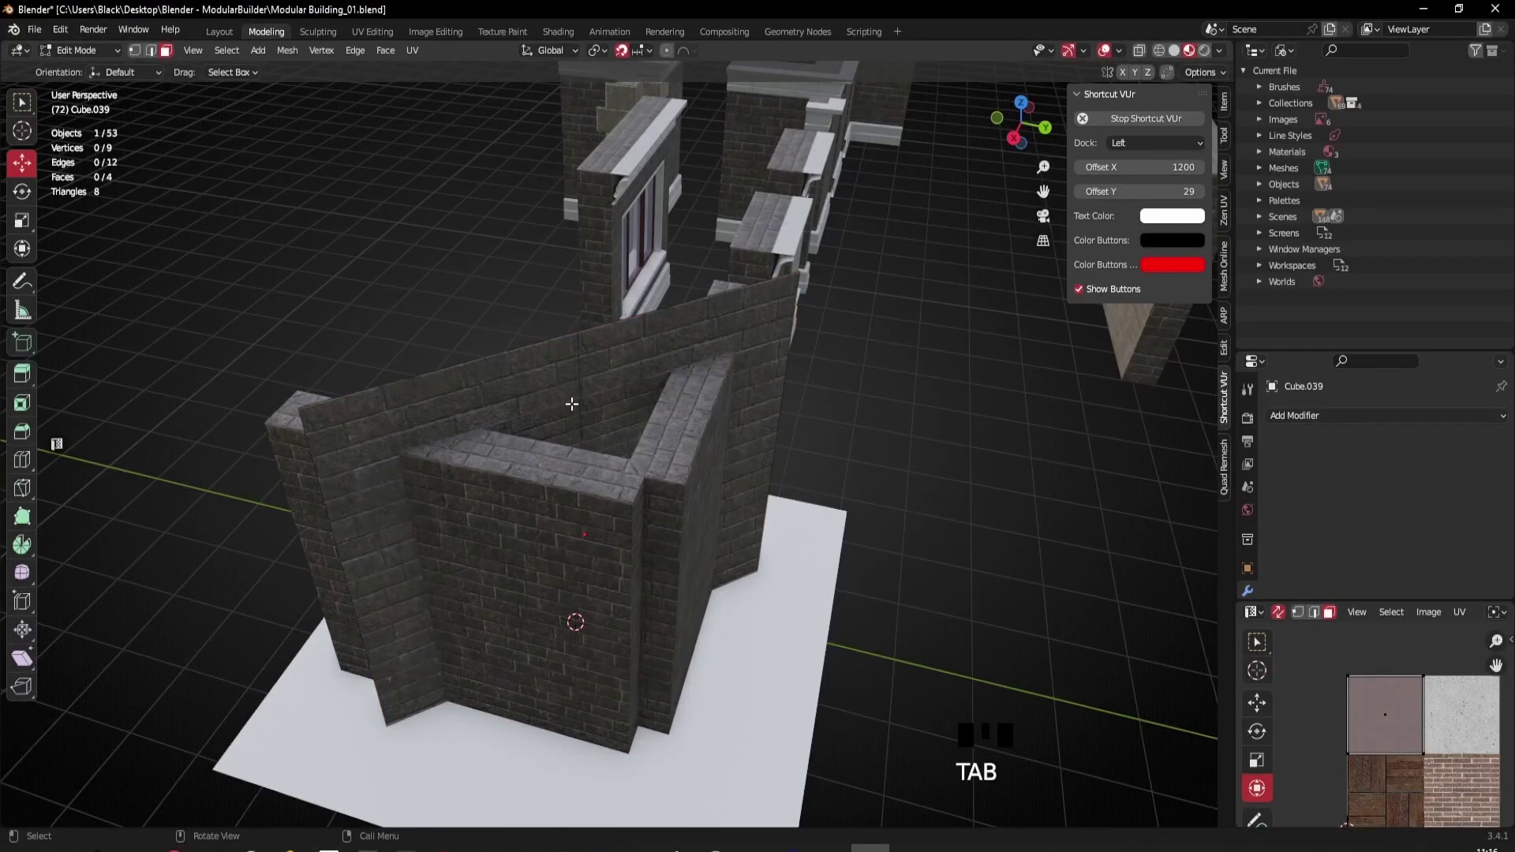
{"action": "key", "text": "a"}
{"action": "key", "text": "x"}
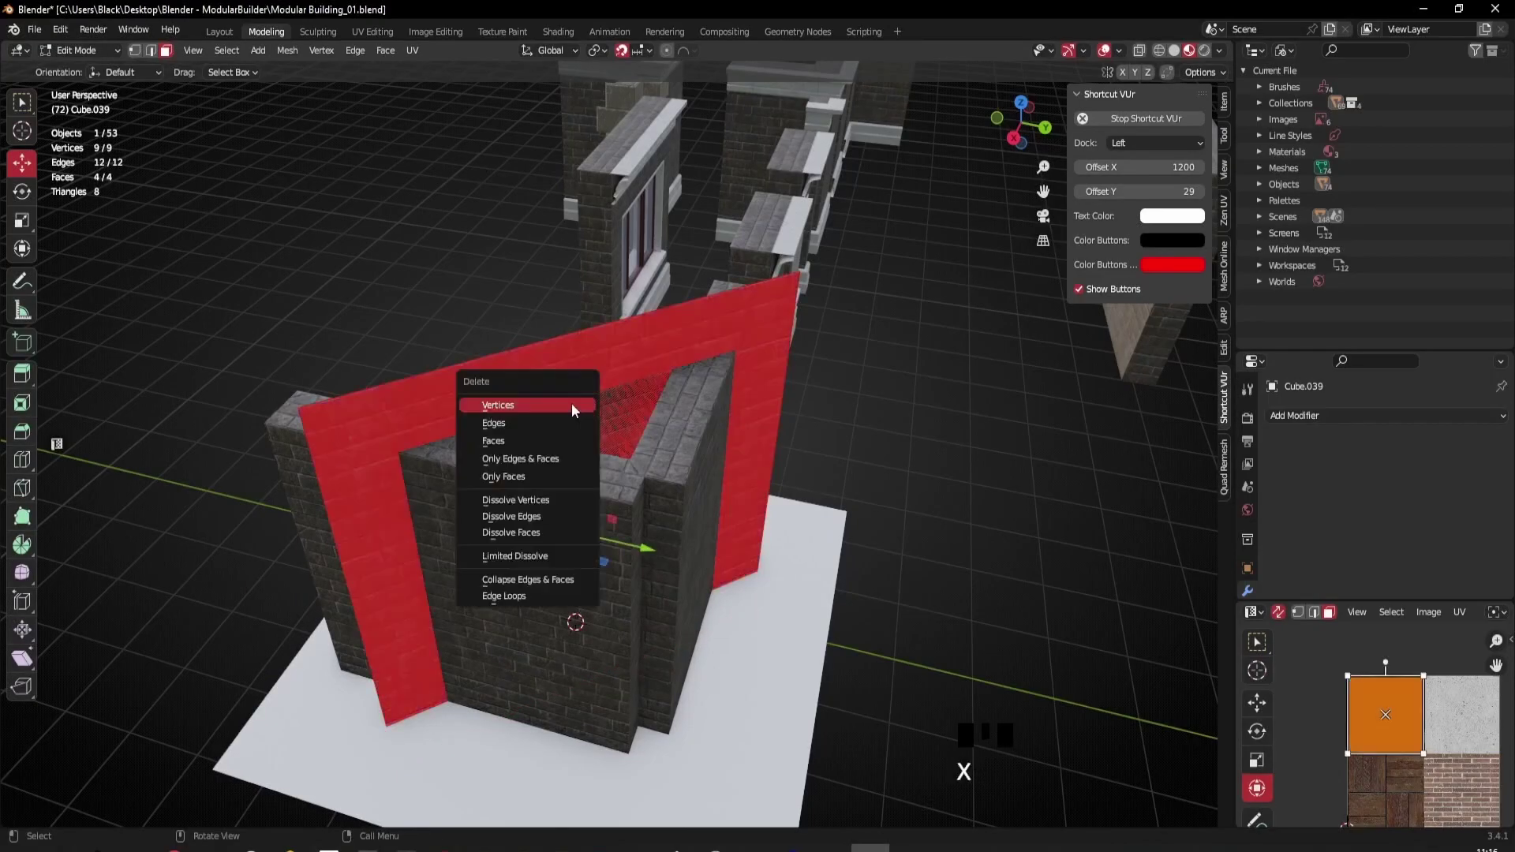
{"action": "left_click", "coordinate": [519, 475]}
{"action": "middle_click_drag", "start_coordinate": [518, 475], "coordinate": [627, 534]}
{"action": "key", "text": "Tab"}
Step: Open the adjoining wall that runs along the X axis for mesh editing and select all its faces
{"action": "scroll", "coordinate": [683, 465], "scroll_direction": "up", "scroll_amount": 2}
{"action": "left_click", "coordinate": [684, 465]}
{"action": "scroll", "coordinate": [694, 468], "scroll_direction": "down", "scroll_amount": 3}
{"action": "middle_click_drag", "start_coordinate": [707, 472], "coordinate": [688, 514]}
{"action": "key", "text": "Tab"}
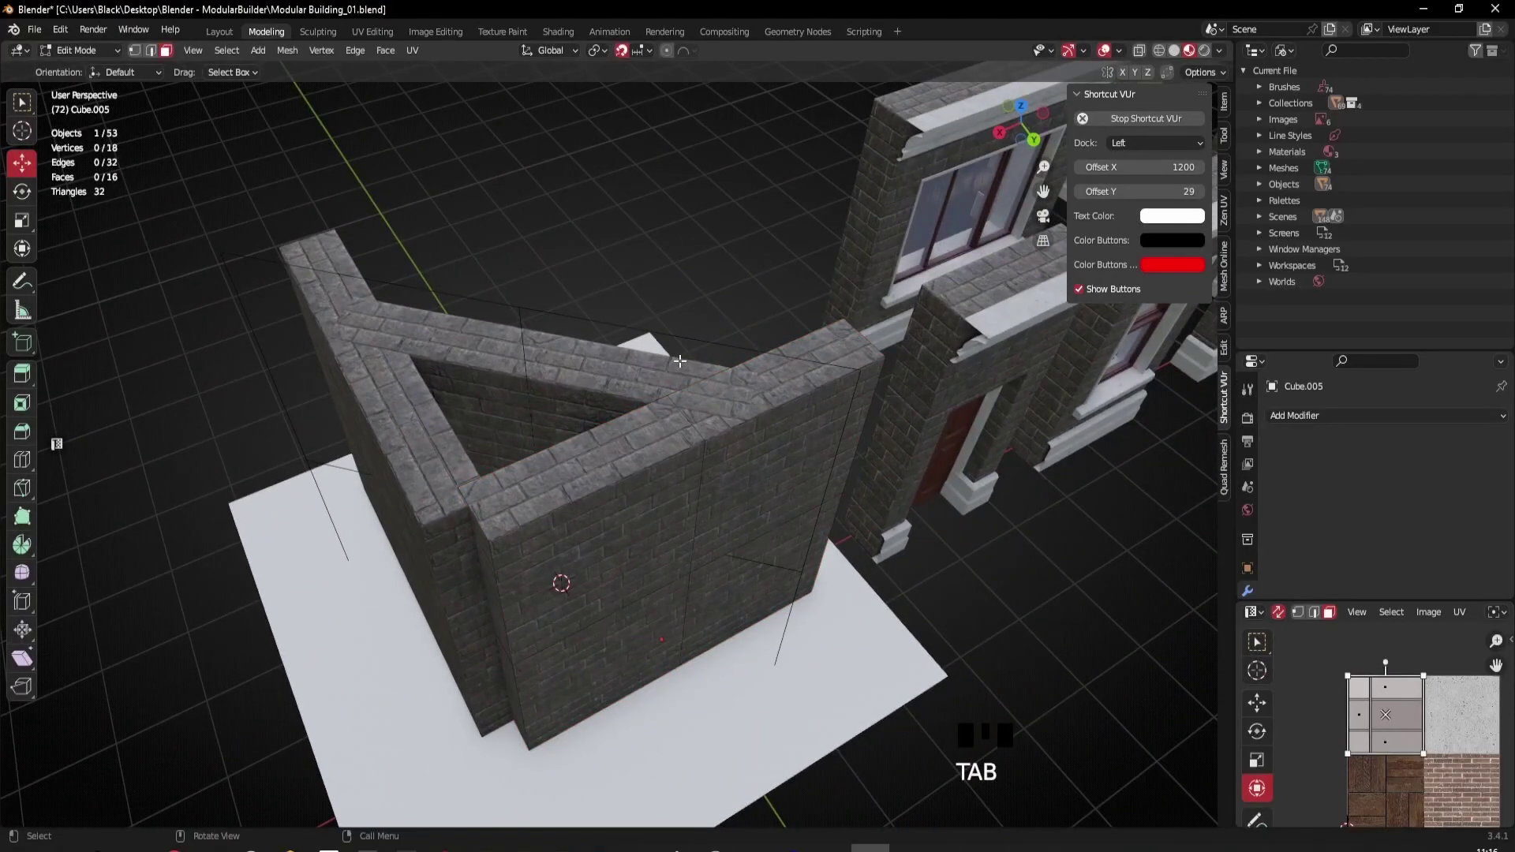
{"action": "key", "text": "a"}
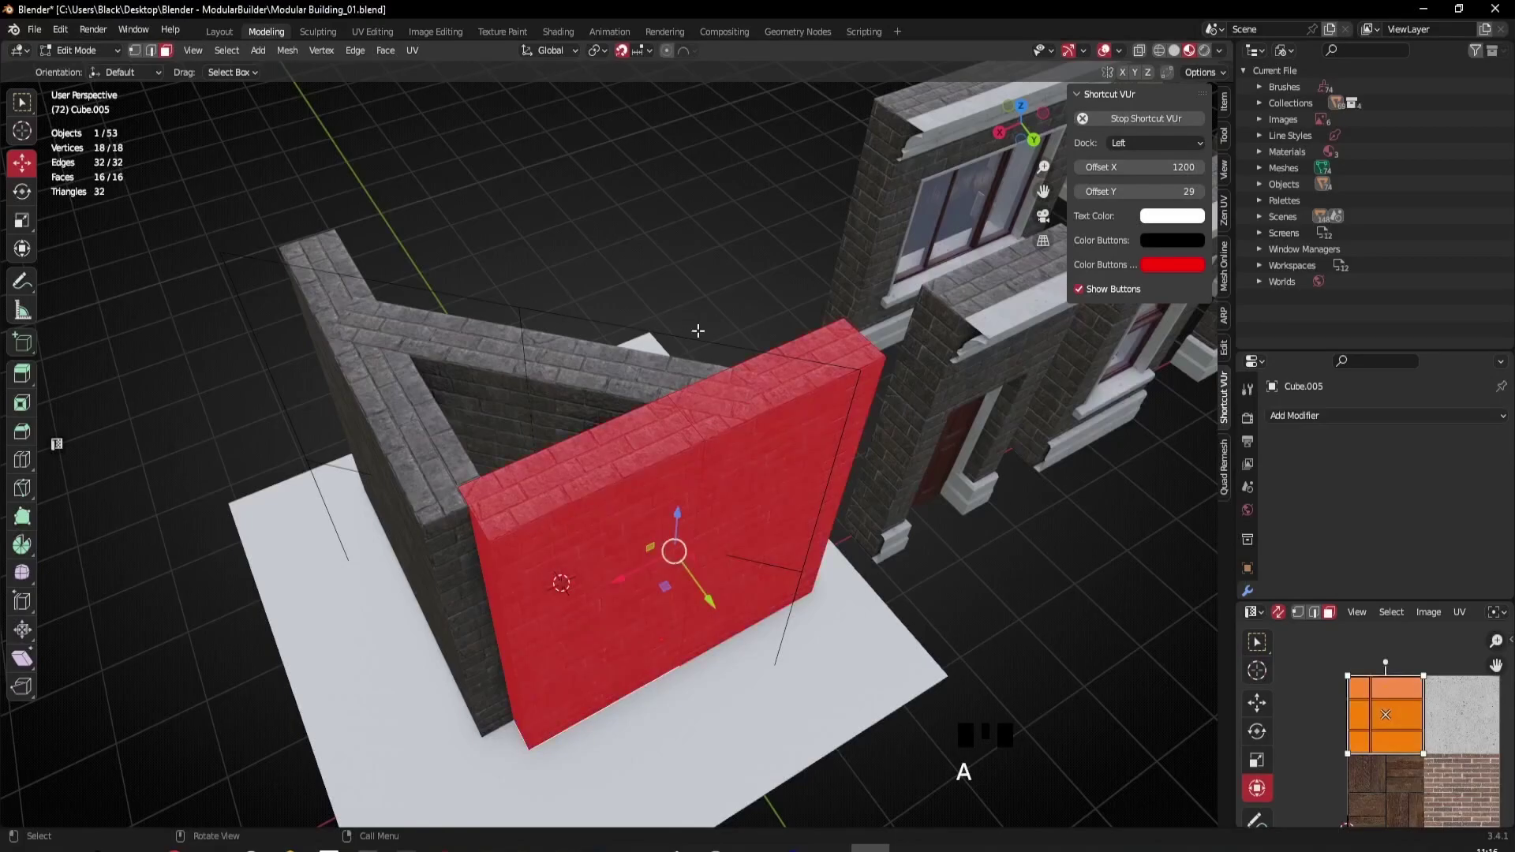
{"action": "left_click", "coordinate": [722, 360], "text": "ctrl"}
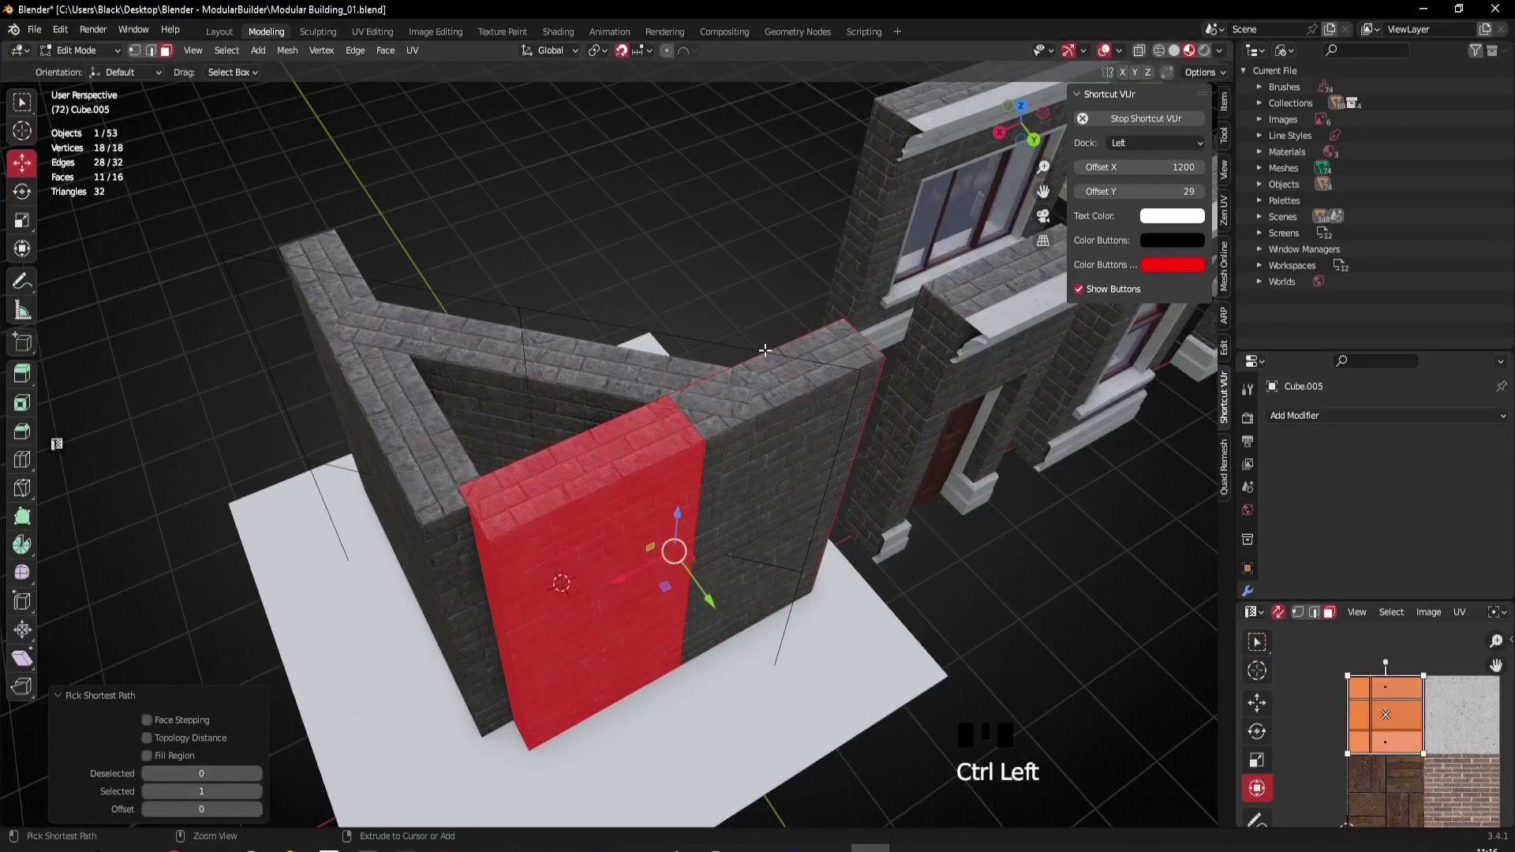
{"action": "key", "text": "ctrl+z"}
Step: Add the wireframe cutter to the selection and switch to the top view centred on the corner
{"action": "scroll", "coordinate": [711, 367], "scroll_direction": "up", "scroll_amount": 3}
{"action": "middle_click_drag", "start_coordinate": [710, 367], "coordinate": [562, 329], "text": "shift"}
{"action": "scroll", "coordinate": [562, 329], "scroll_direction": "up", "scroll_amount": 2}
{"action": "left_click", "coordinate": [522, 335], "text": "ctrl"}
{"action": "scroll", "coordinate": [562, 337], "scroll_direction": "down", "scroll_amount": 3}
{"action": "middle_click_drag", "start_coordinate": [561, 338], "coordinate": [608, 407]}
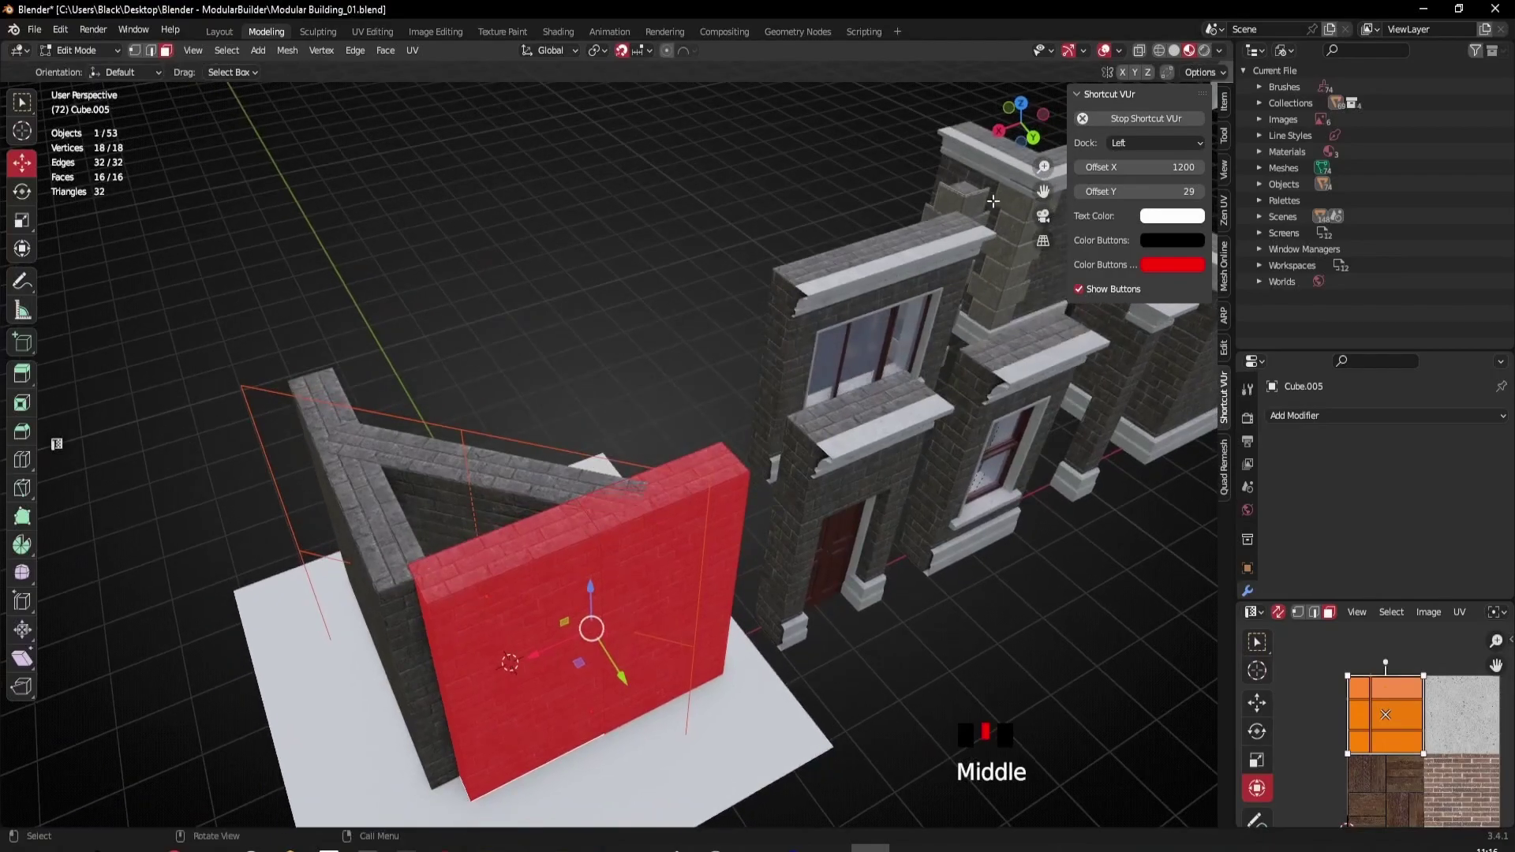
{"action": "left_click", "coordinate": [1024, 108]}
{"action": "scroll", "coordinate": [741, 423], "scroll_direction": "up", "scroll_amount": 3}
{"action": "middle_click_drag", "start_coordinate": [741, 423], "coordinate": [565, 531], "text": "shift"}
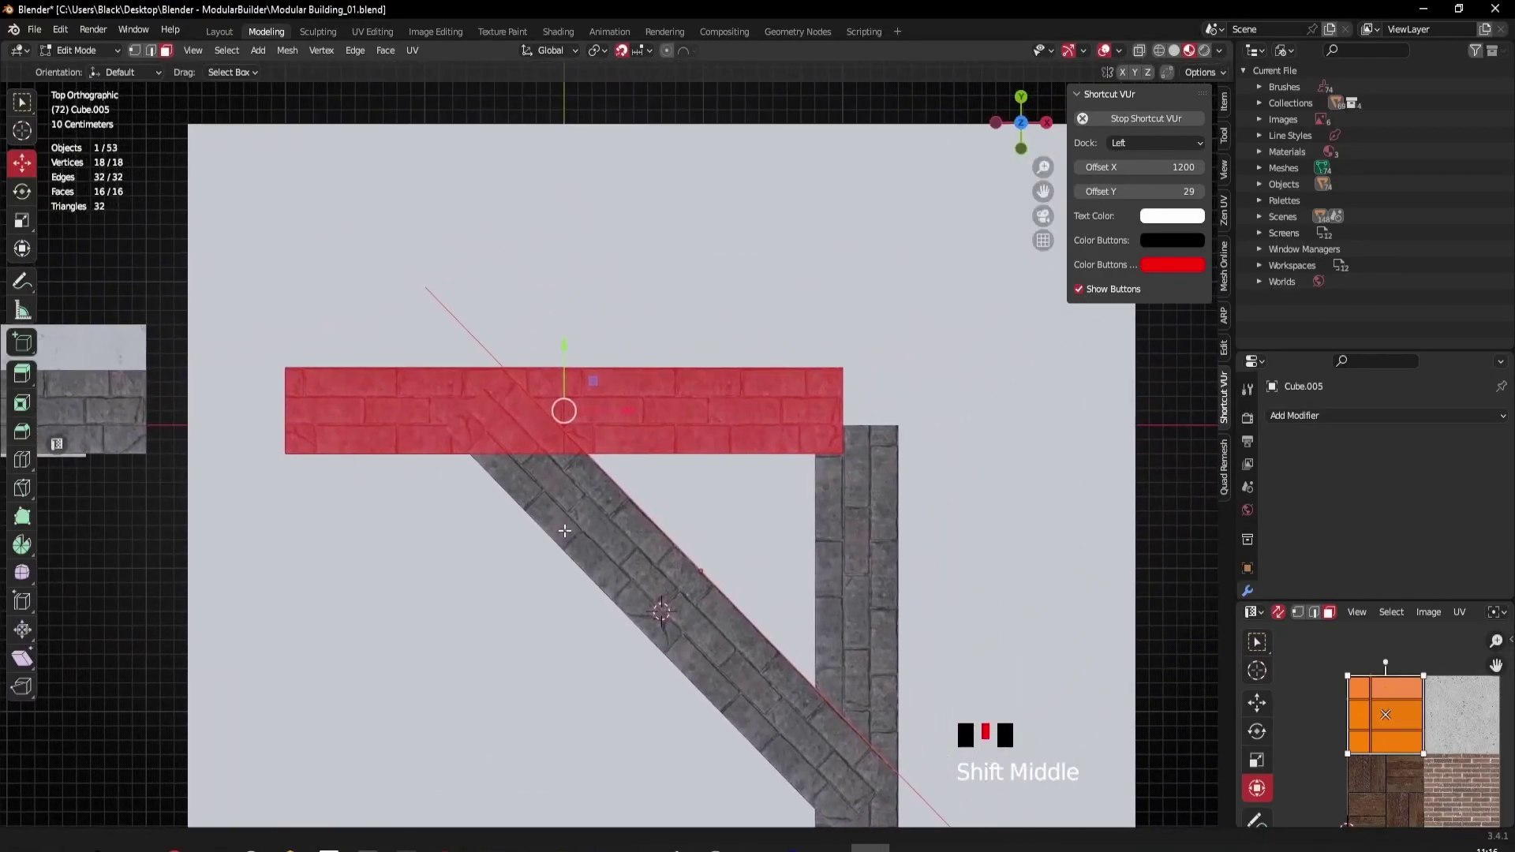
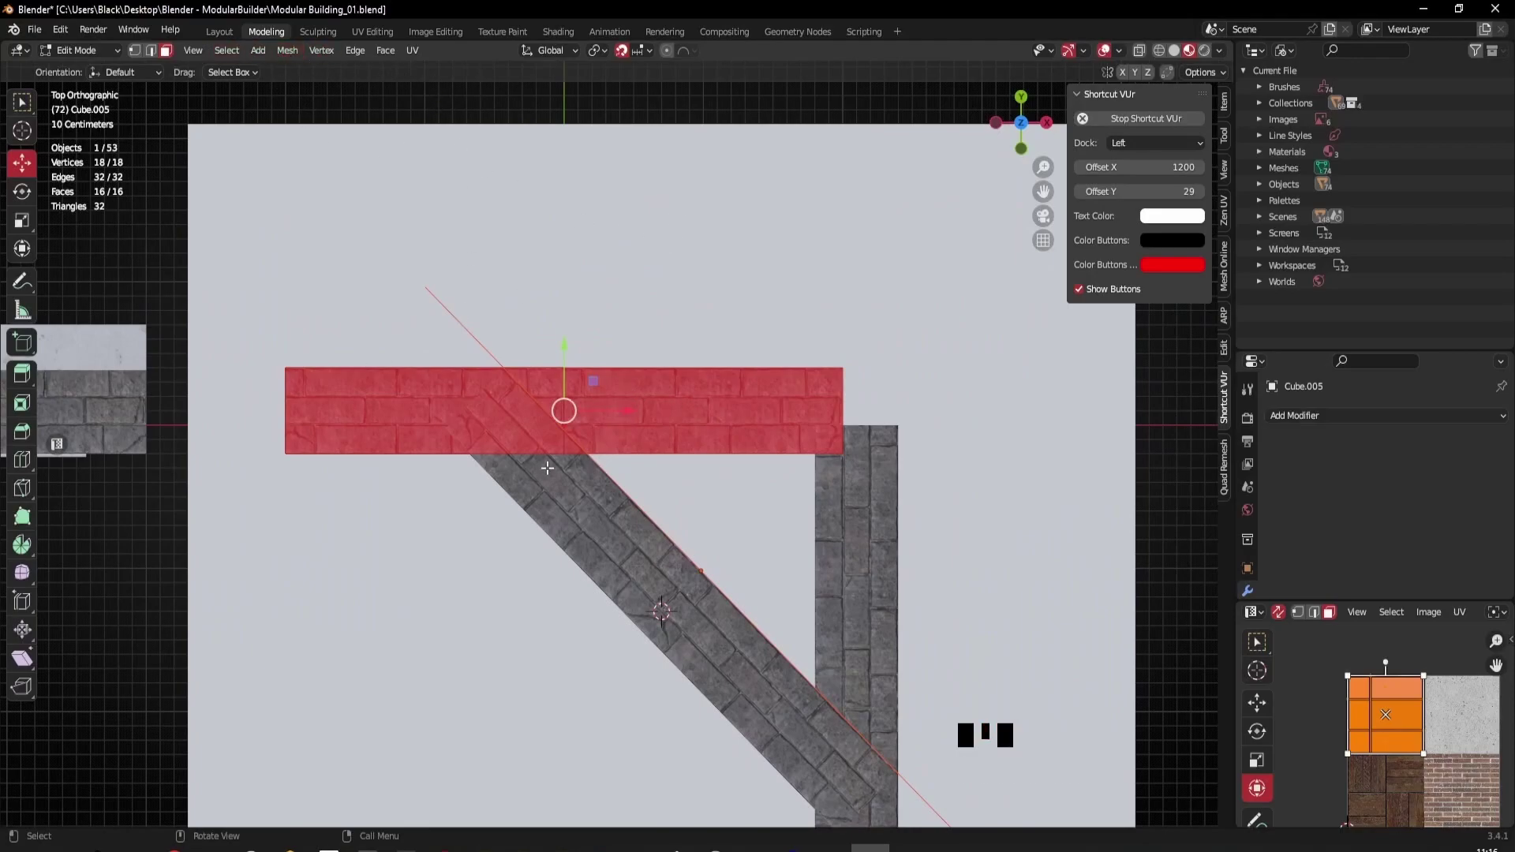
Step: Cut the X-axis wall along the wireframe cutter with Knife Project, with Cut Through enabled
{"action": "left_click", "coordinate": [289, 51]}
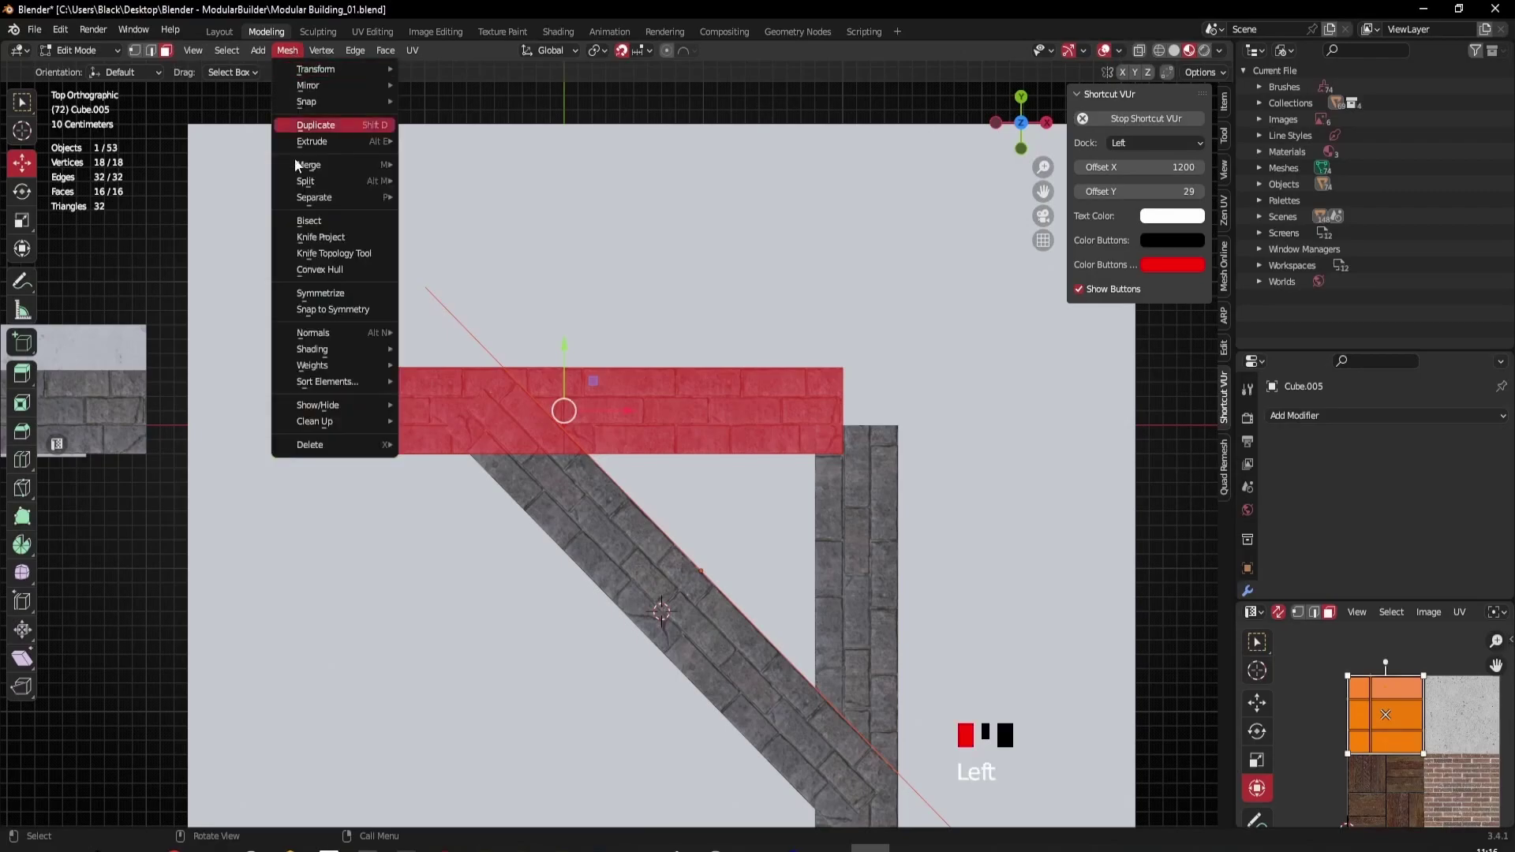
{"action": "right_click", "coordinate": [333, 238]}
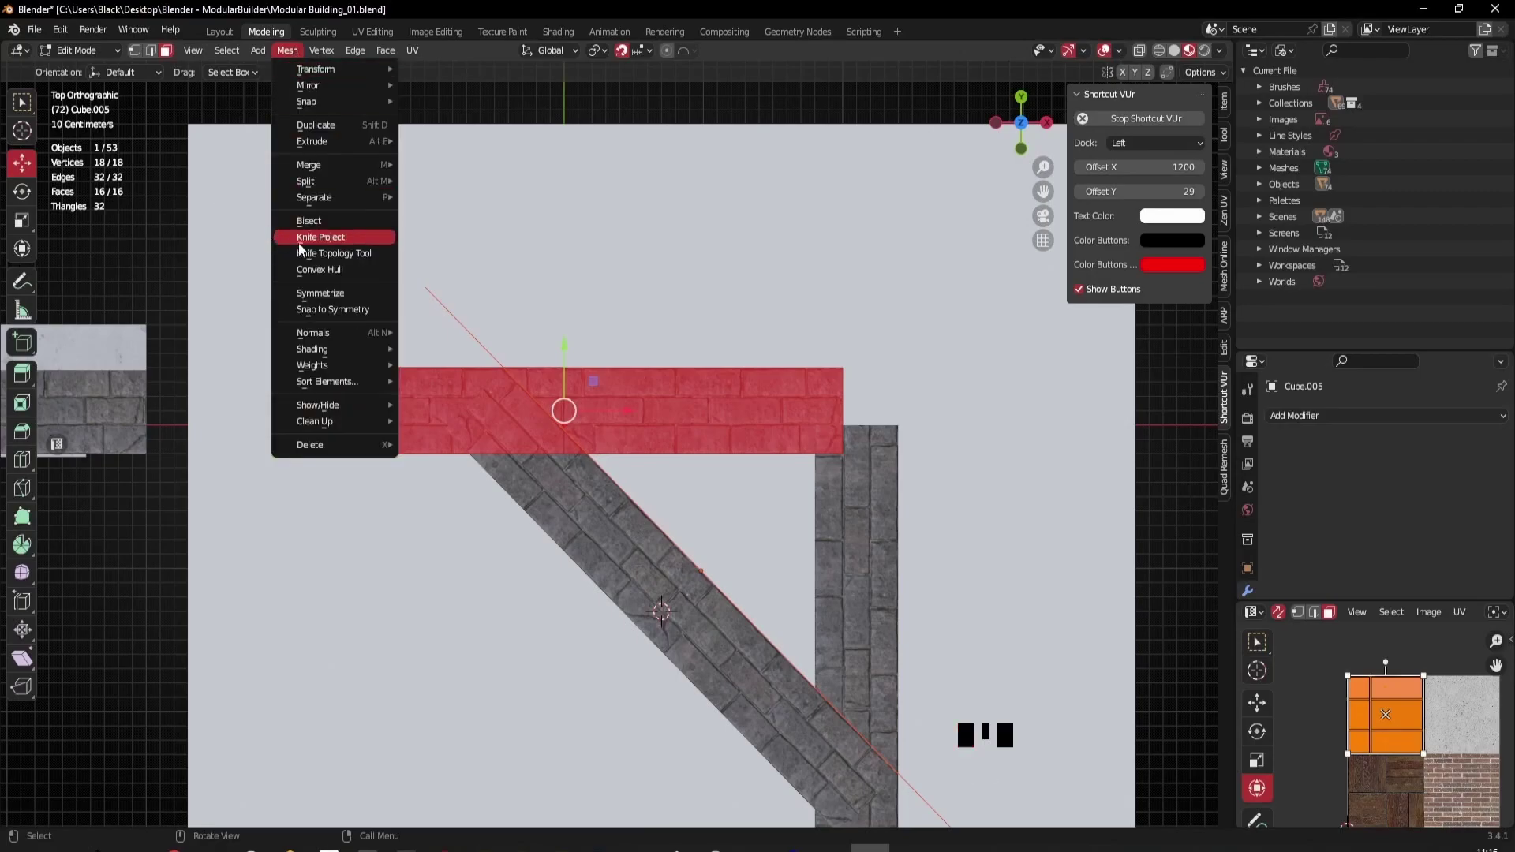
{"action": "scroll", "coordinate": [695, 372], "scroll_direction": "down", "scroll_amount": 4}
{"action": "middle_click_drag", "start_coordinate": [695, 372], "coordinate": [685, 352], "text": "shift"}
{"action": "scroll", "coordinate": [685, 352], "scroll_direction": "up", "scroll_amount": 2}
{"action": "middle_click_drag", "start_coordinate": [760, 131], "coordinate": [760, 162], "text": "shift"}
{"action": "key", "text": "q"}
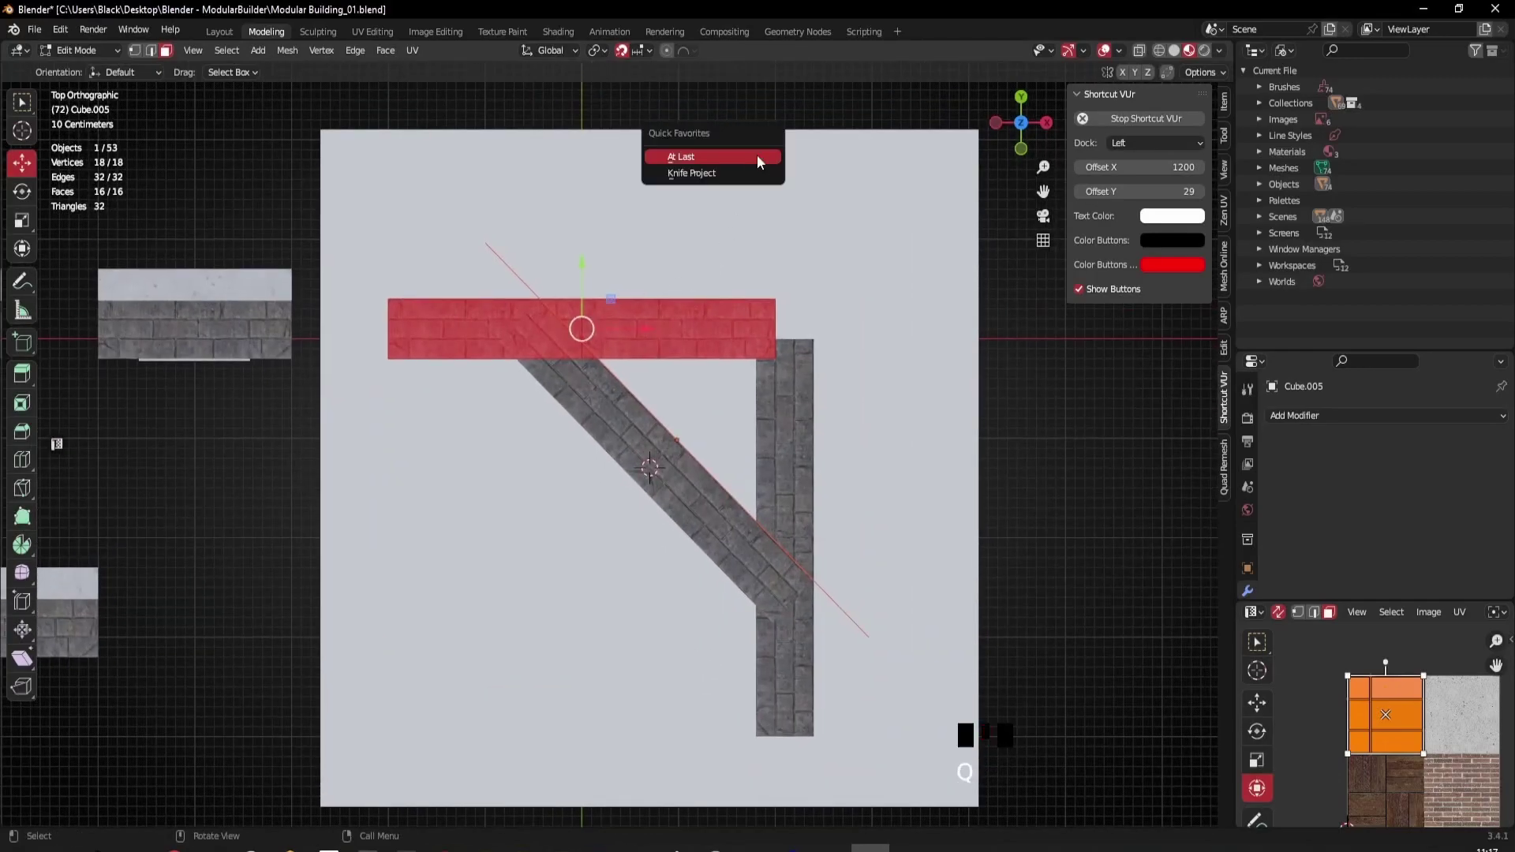
{"action": "left_click", "coordinate": [693, 173]}
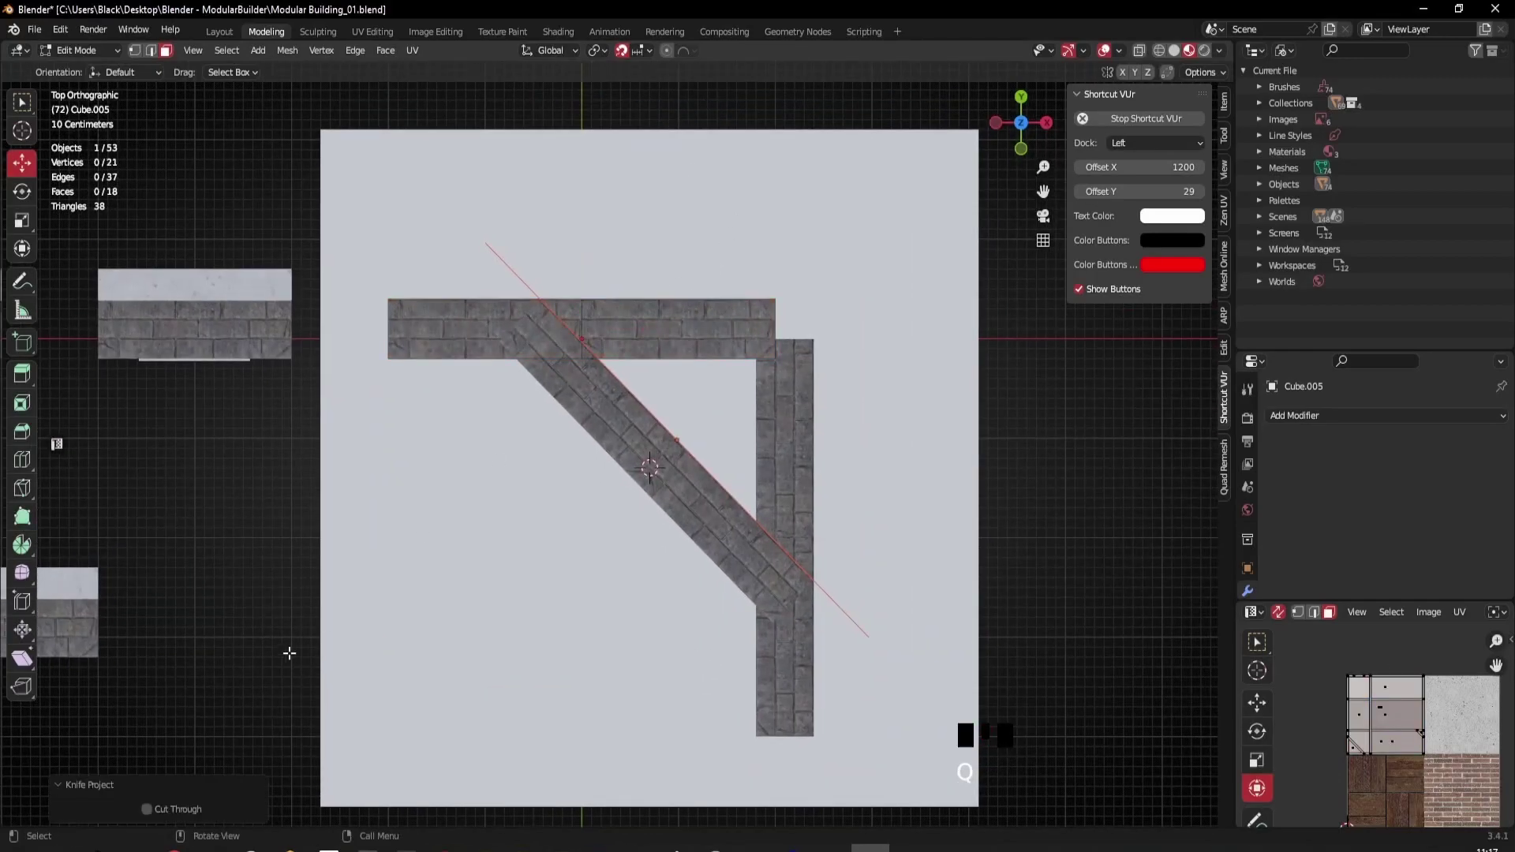
{"action": "left_click", "coordinate": [146, 809]}
{"action": "scroll", "coordinate": [665, 361], "scroll_direction": "down", "scroll_amount": 2}
{"action": "scroll", "coordinate": [664, 361], "scroll_direction": "up", "scroll_amount": 3}
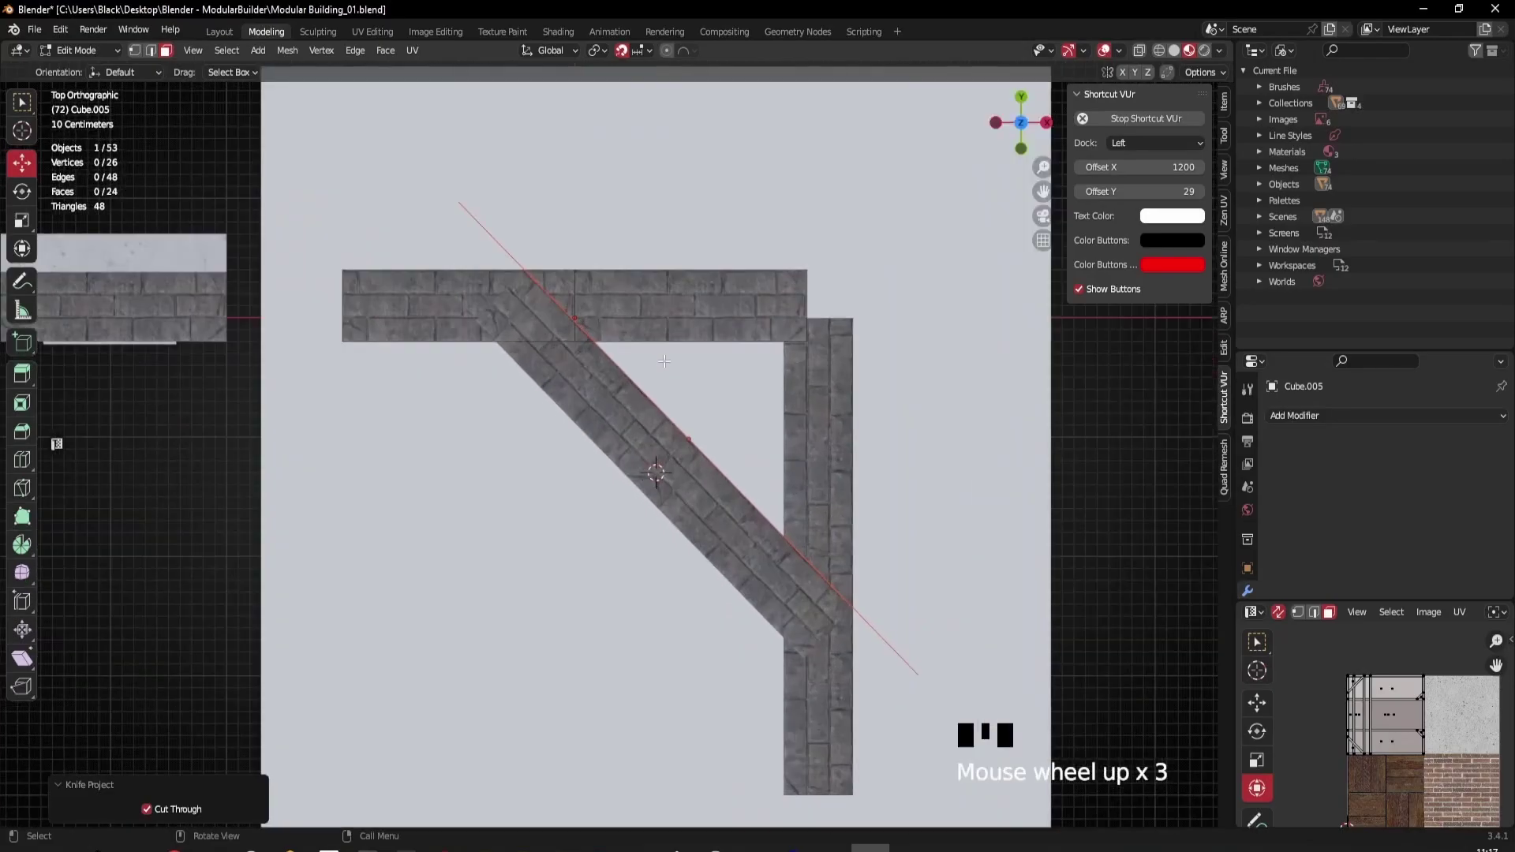
Step: Select the X-axis wall's faces beyond the diagonal cut on all sides and delete them
{"action": "left_click", "coordinate": [571, 287]}
{"action": "left_click", "coordinate": [662, 312], "text": "shift"}
{"action": "middle_click_drag", "start_coordinate": [662, 313], "coordinate": [667, 365]}
{"action": "left_click", "coordinate": [677, 426], "text": "shift"}
{"action": "left_click", "coordinate": [600, 457], "text": "shift"}
{"action": "middle_click_drag", "start_coordinate": [599, 457], "coordinate": [676, 575]}
{"action": "left_click", "coordinate": [677, 575], "text": "shift"}
{"action": "left_click", "coordinate": [570, 614], "text": "shift"}
{"action": "middle_click_drag", "start_coordinate": [570, 615], "coordinate": [634, 594]}
{"action": "left_click", "coordinate": [563, 438], "text": "shift"}
{"action": "left_click", "coordinate": [559, 559], "text": "shift"}
{"action": "middle_click_drag", "start_coordinate": [559, 562], "coordinate": [593, 580]}
{"action": "left_click", "coordinate": [698, 634], "text": "shift"}
{"action": "middle_click_drag", "start_coordinate": [698, 633], "coordinate": [738, 20]}
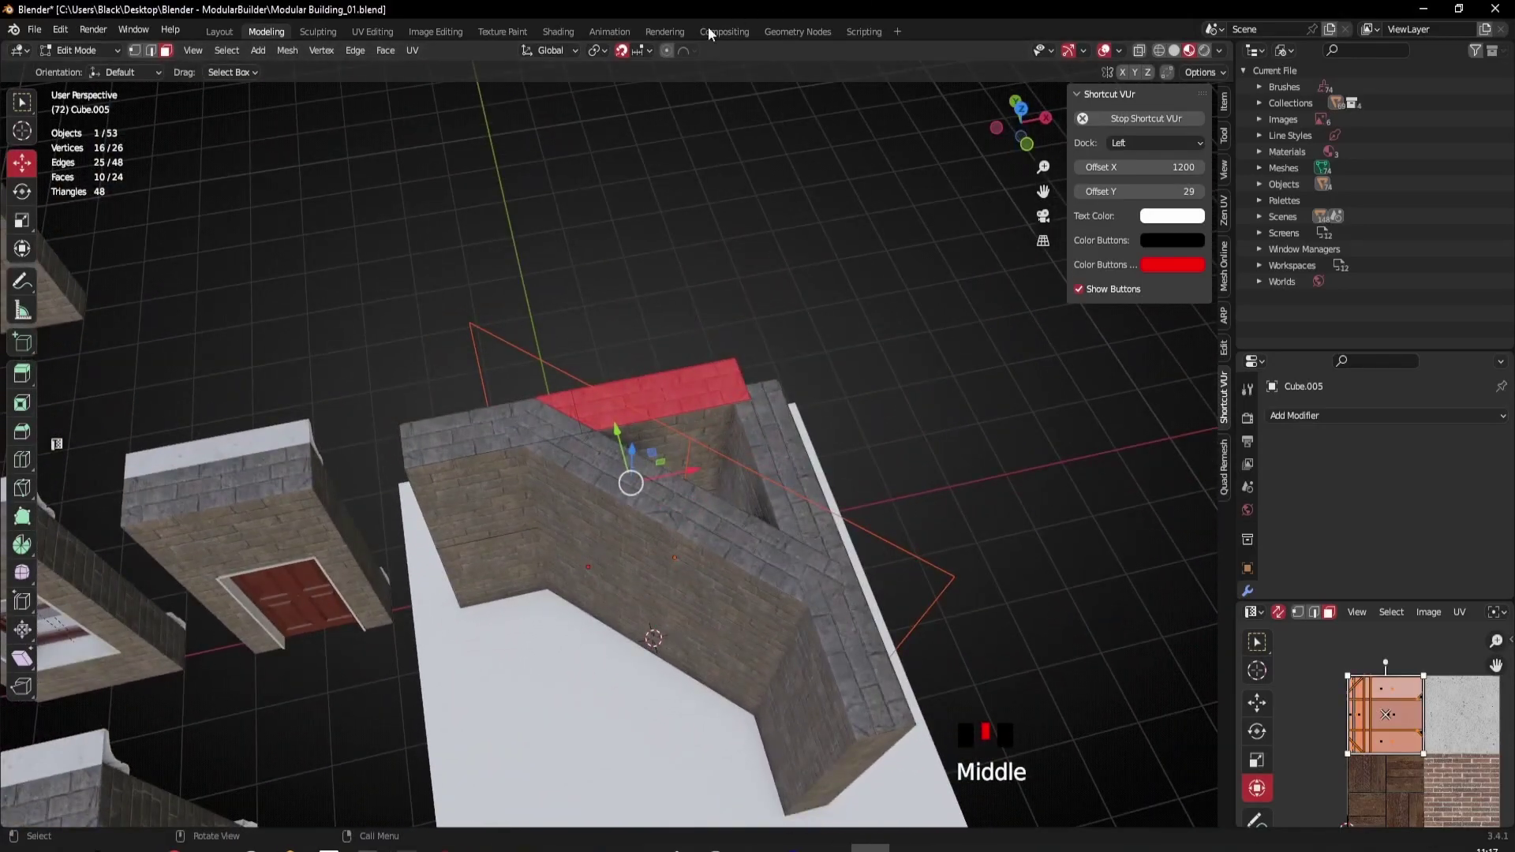
{"action": "left_click", "coordinate": [696, 425], "text": "shift"}
{"action": "middle_click_drag", "start_coordinate": [696, 425], "coordinate": [568, 636]}
{"action": "key", "text": "x"}
{"action": "left_click", "coordinate": [580, 498]}
Step: Open the other adjoining wall, running along the Y axis, for mesh editing and select all its faces
{"action": "scroll", "coordinate": [741, 453], "scroll_direction": "up", "scroll_amount": 3}
{"action": "middle_click_drag", "start_coordinate": [741, 453], "coordinate": [623, 446]}
{"action": "scroll", "coordinate": [663, 460], "scroll_direction": "down", "scroll_amount": 3}
{"action": "key", "text": "Tab"}
{"action": "left_click", "coordinate": [615, 499]}
{"action": "key", "text": "Tab"}
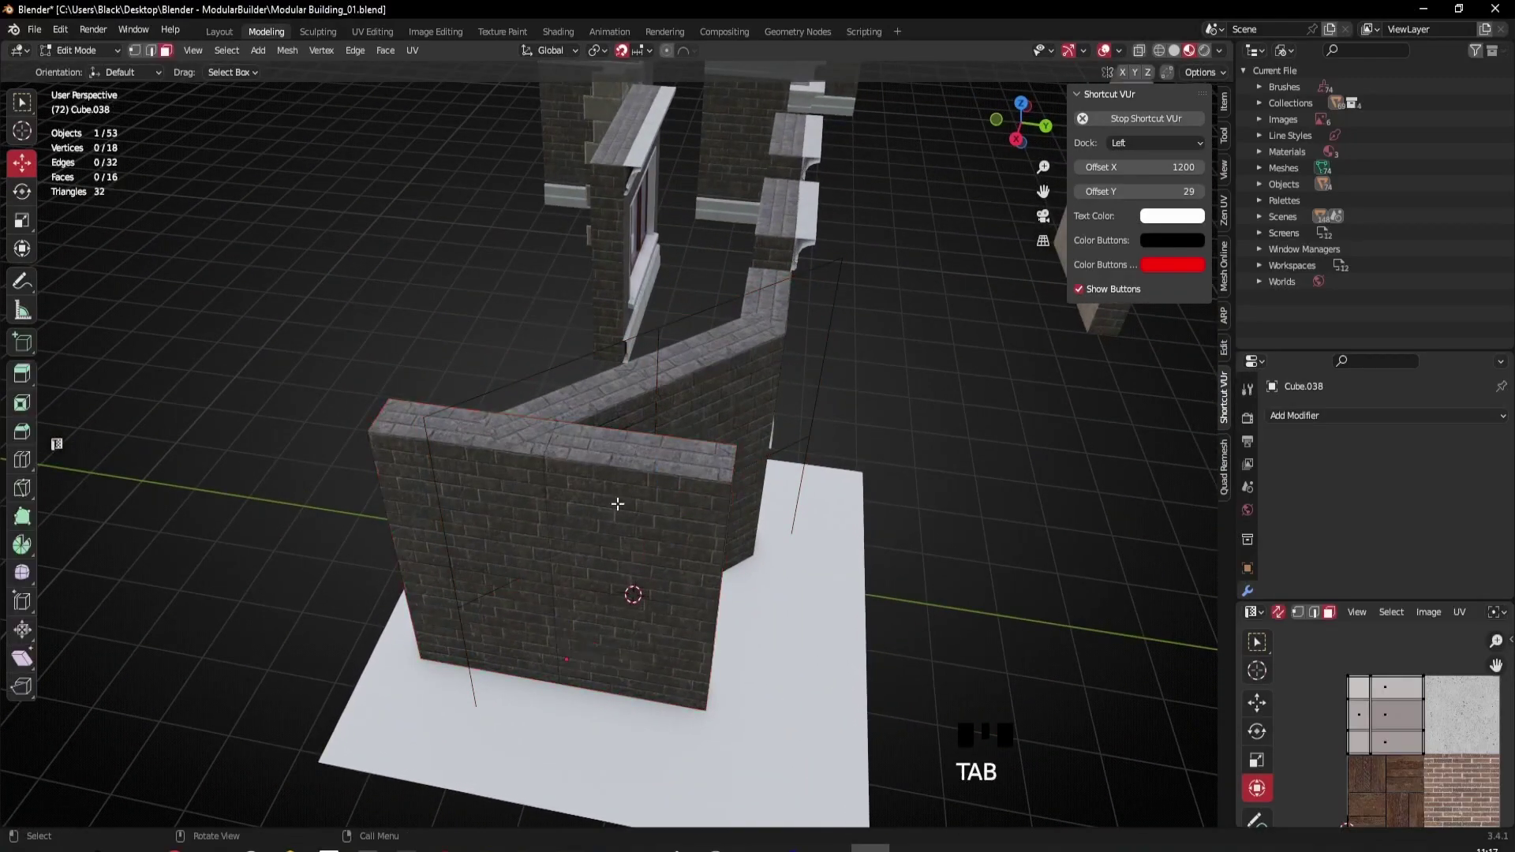
{"action": "key", "text": "a"}
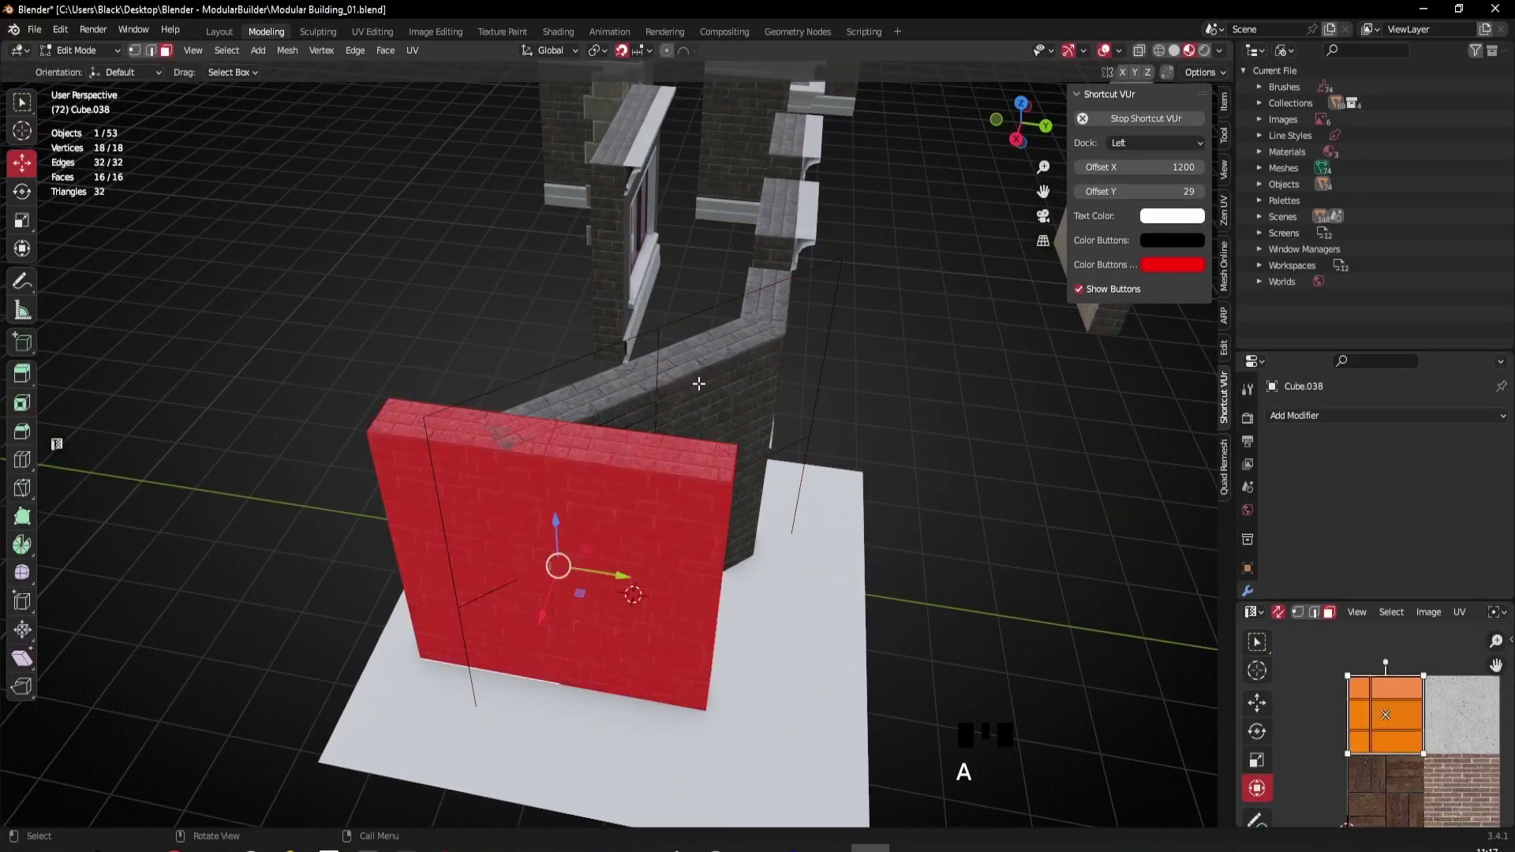
Step: From the top view, add the wireframe cutter to the selection and cut through the Y-axis wall with Knife Project
{"action": "left_click", "coordinate": [1021, 103]}
{"action": "scroll", "coordinate": [405, 162], "scroll_direction": "up", "scroll_amount": 2}
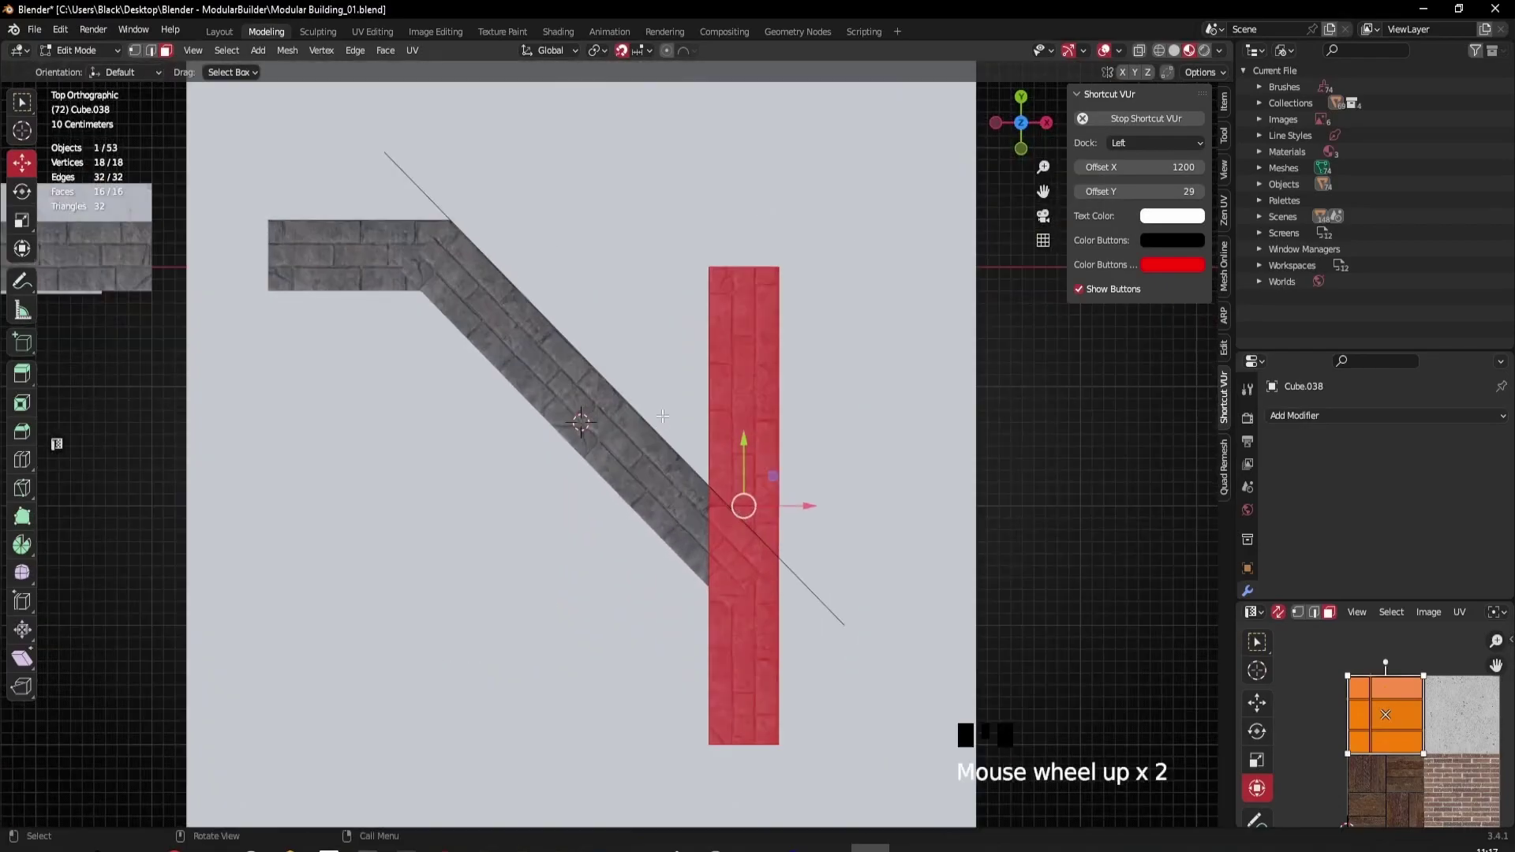
{"action": "left_click", "coordinate": [404, 171], "text": "ctrl"}
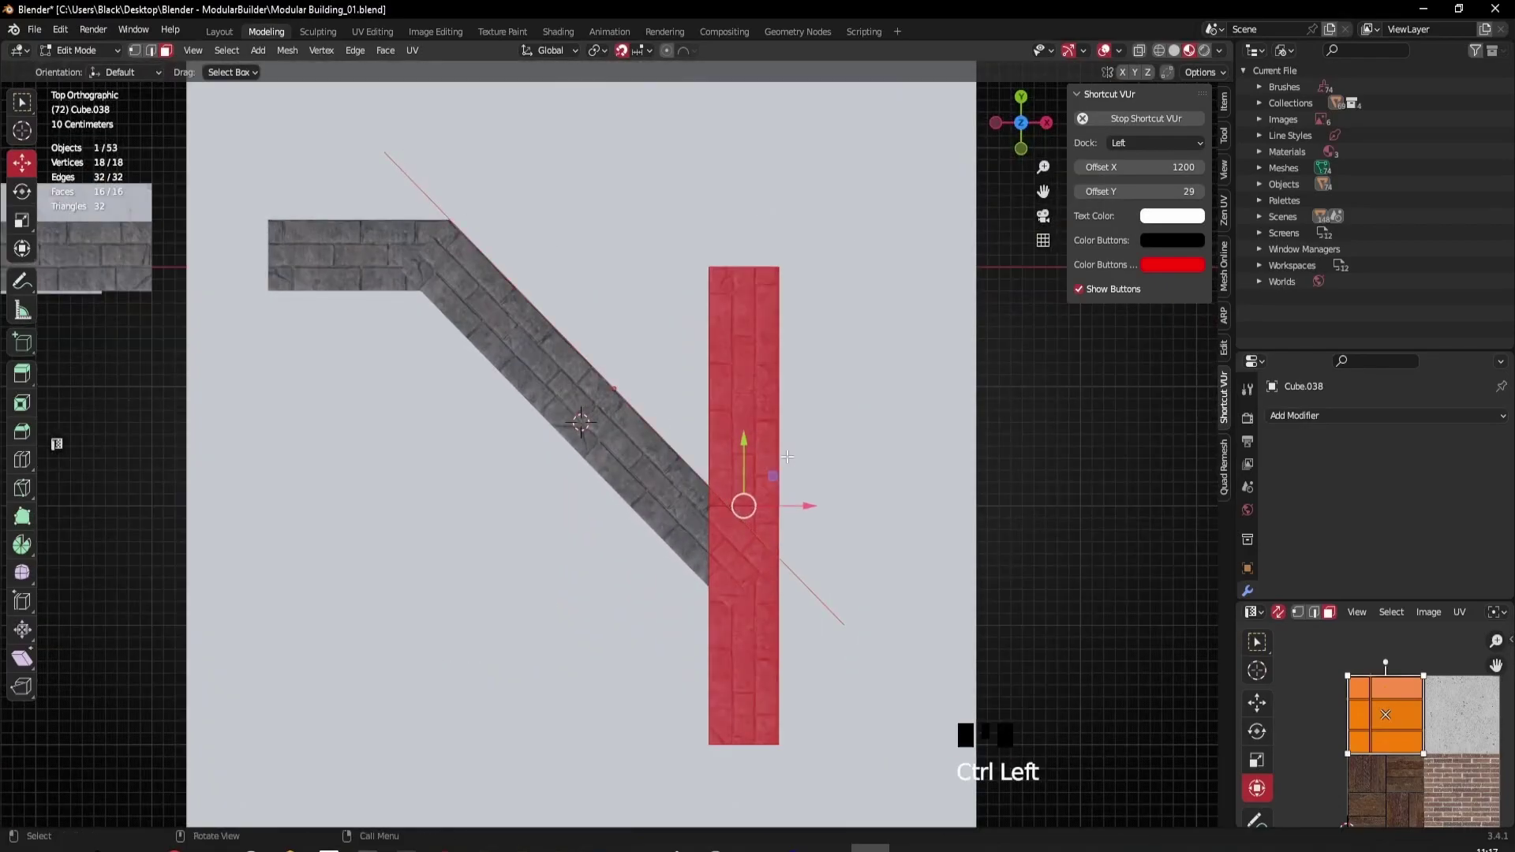
{"action": "key", "text": "q"}
{"action": "left_click", "coordinate": [843, 273]}
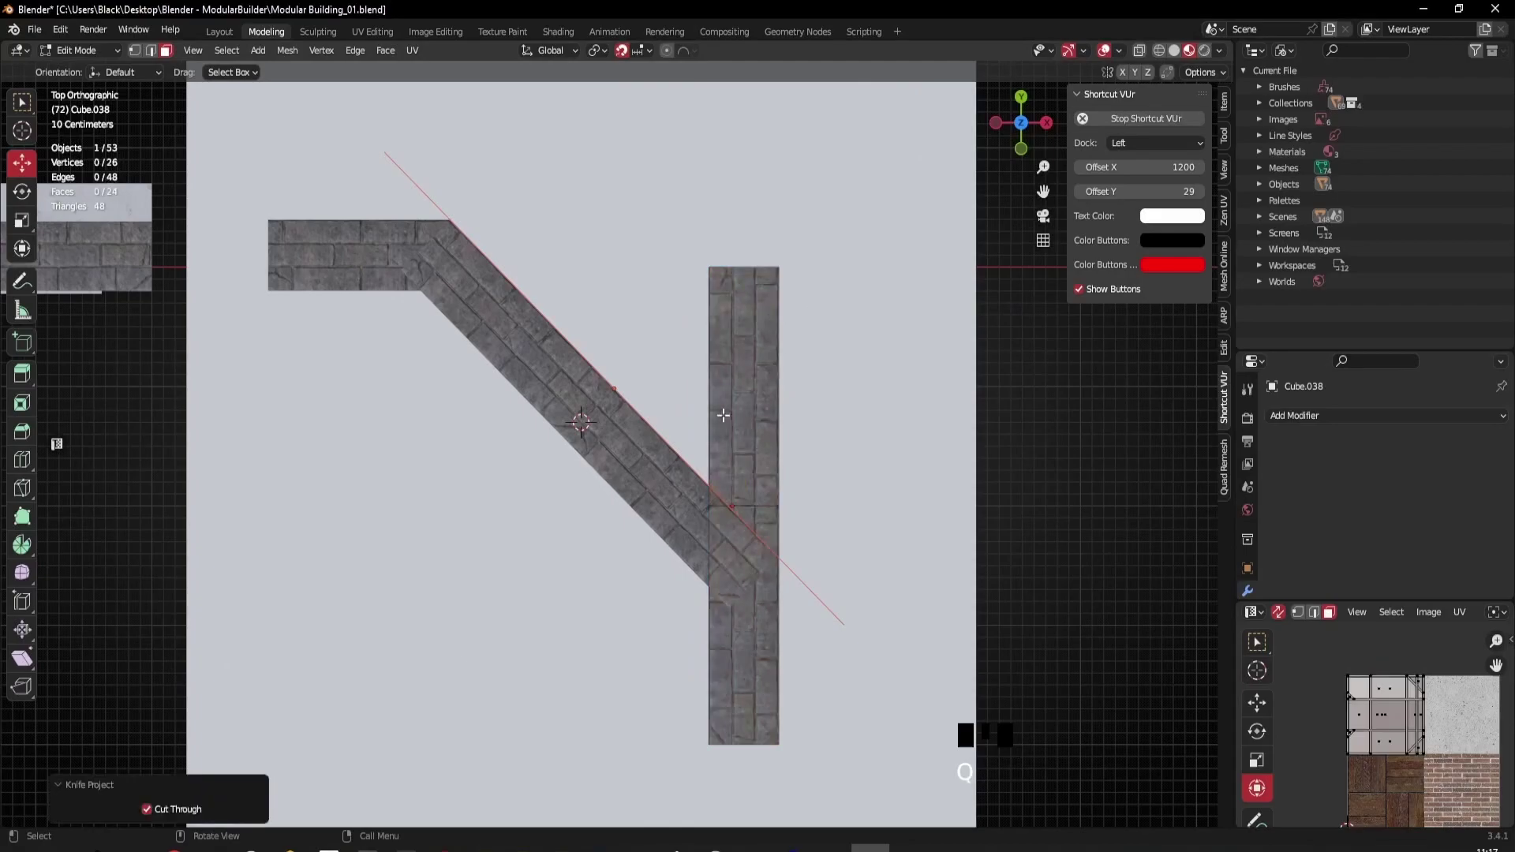
Step: Select the Y-axis wall's faces beyond the diagonal cut, including its top and bottom, and delete them
{"action": "scroll", "coordinate": [810, 334], "scroll_direction": "down", "scroll_amount": 1}
{"action": "middle_click_drag", "start_coordinate": [811, 335], "coordinate": [629, 476]}
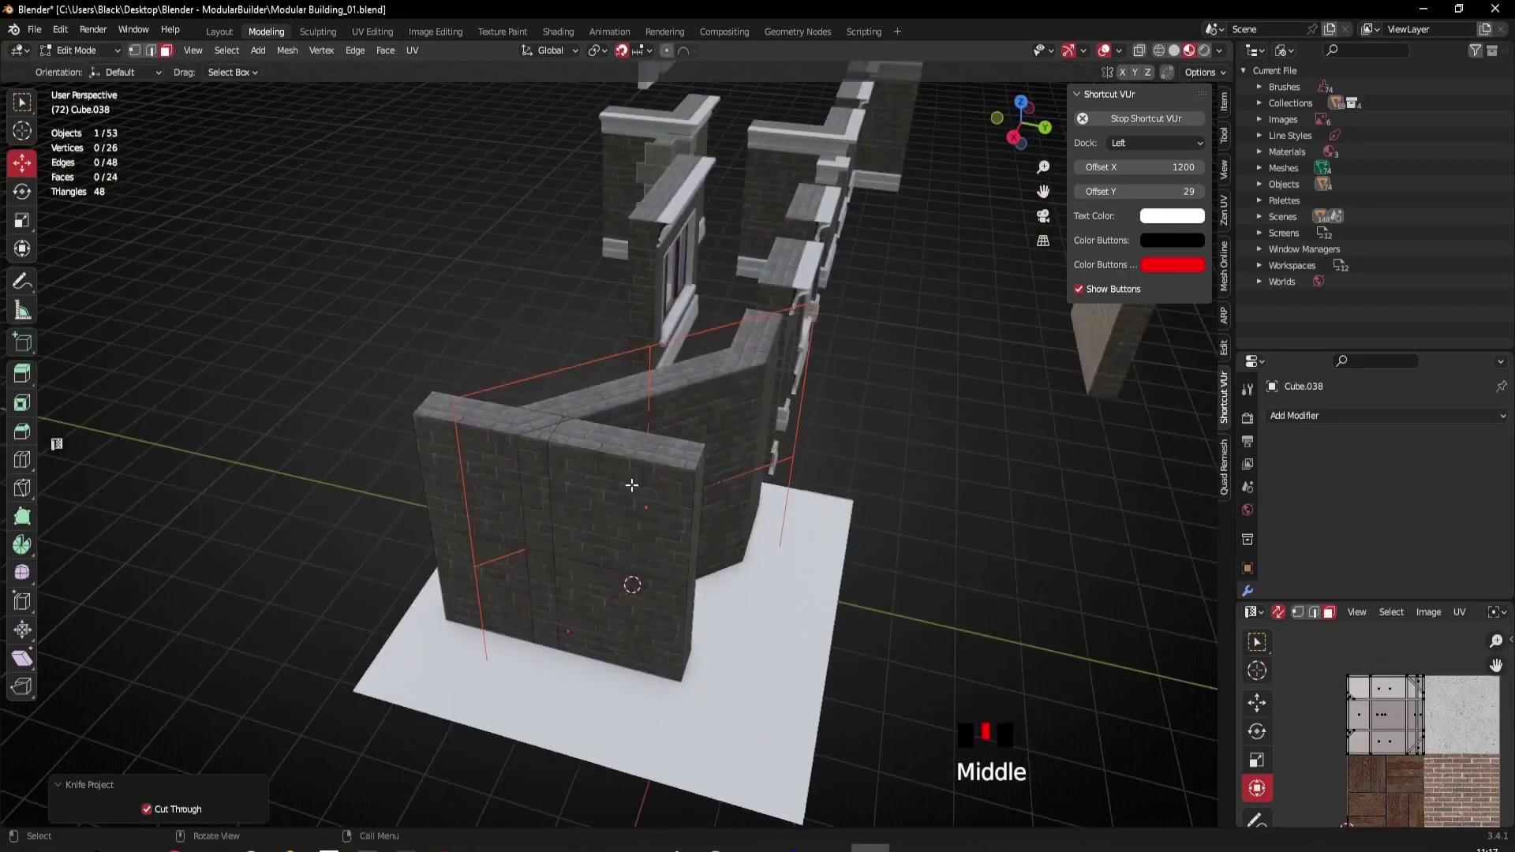
{"action": "left_click", "coordinate": [627, 489]}
{"action": "left_click", "coordinate": [545, 584], "text": "shift"}
{"action": "left_click", "coordinate": [538, 582], "text": "shift"}
{"action": "left_click", "coordinate": [540, 509], "text": "shift"}
{"action": "middle_click_drag", "start_coordinate": [539, 505], "coordinate": [465, 560]}
{"action": "left_click", "coordinate": [519, 427], "text": "shift"}
{"action": "left_click", "coordinate": [528, 433], "text": "shift"}
{"action": "scroll", "coordinate": [545, 404], "scroll_direction": "up", "scroll_amount": 2}
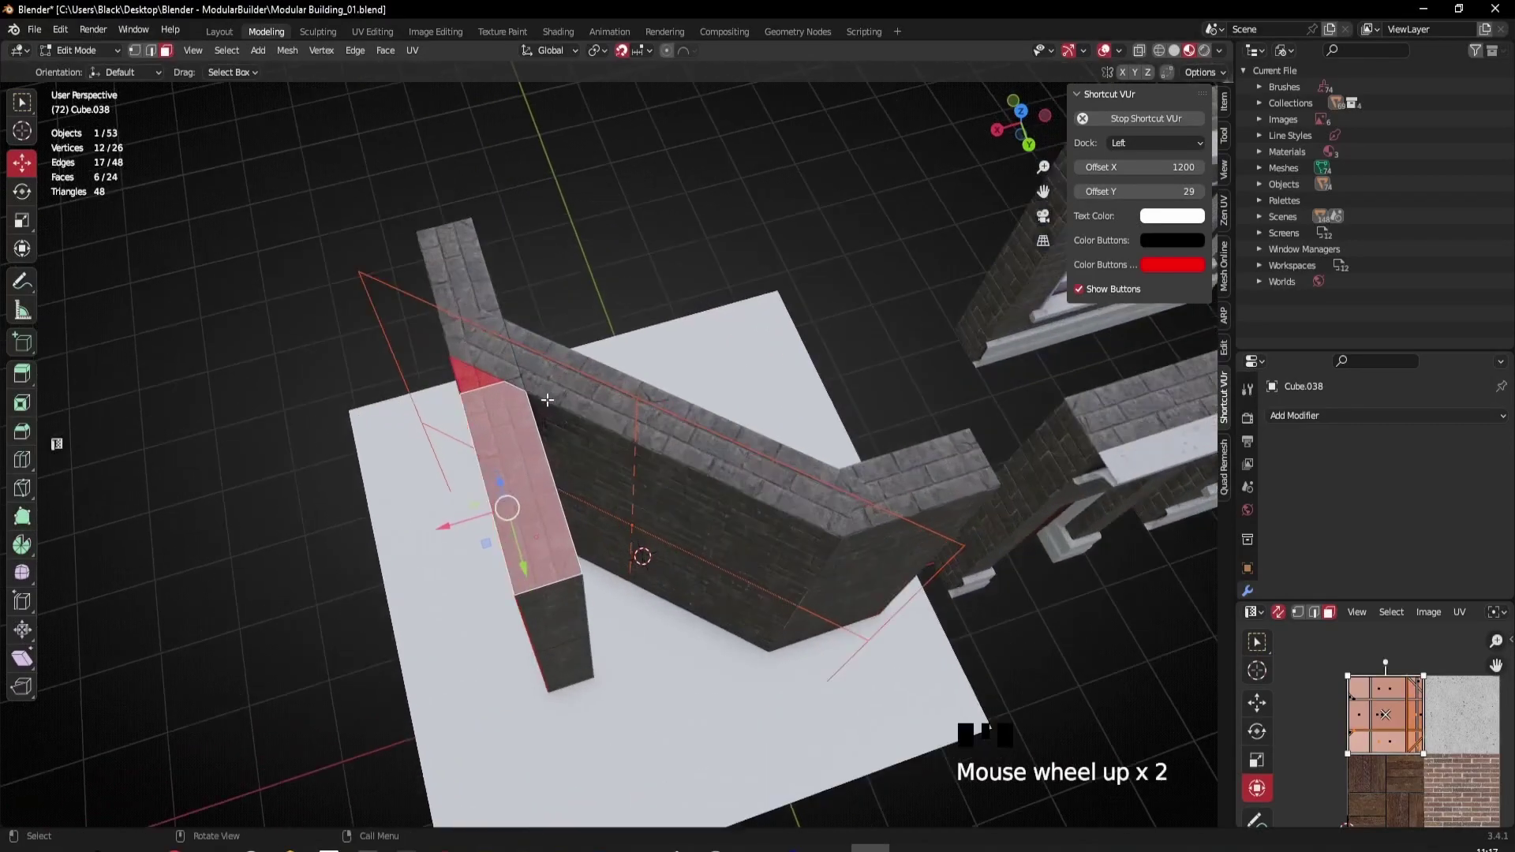
{"action": "middle_click_drag", "start_coordinate": [516, 391], "coordinate": [484, 642]}
{"action": "left_click", "coordinate": [556, 545], "text": "shift"}
{"action": "key", "text": "ctrl+z"}
{"action": "left_click", "coordinate": [556, 544], "text": "shift"}
{"action": "left_click", "coordinate": [483, 634], "text": "shift"}
{"action": "left_click", "coordinate": [483, 633], "text": "shift"}
{"action": "left_click", "coordinate": [484, 643], "text": "shift"}
{"action": "left_click", "coordinate": [484, 642], "text": "shift"}
{"action": "middle_click_drag", "start_coordinate": [498, 488], "coordinate": [977, 714]}
{"action": "key", "text": "x"}
{"action": "left_click", "coordinate": [610, 566]}
Step: Inspect the top faces at the corner where the trimmed Y-axis wall meets the diagonal wall, then leave mesh editing
{"action": "middle_click_drag", "start_coordinate": [864, 745], "coordinate": [866, 552]}
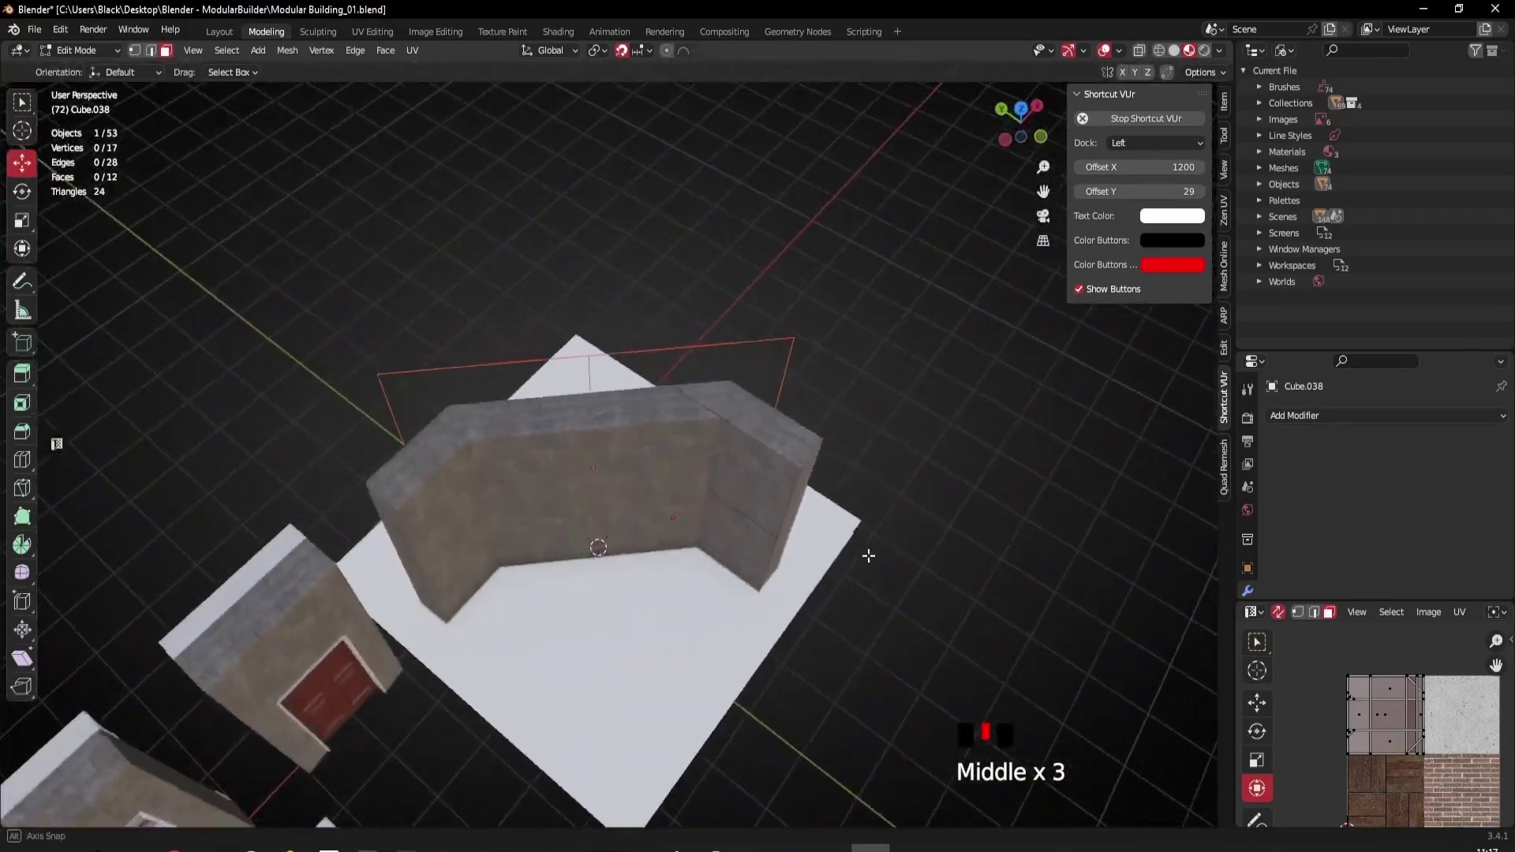
{"action": "scroll", "coordinate": [465, 489], "scroll_direction": "up", "scroll_amount": 3}
{"action": "middle_click_drag", "start_coordinate": [460, 477], "coordinate": [552, 458], "text": "shift"}
{"action": "left_click", "coordinate": [662, 423]}
{"action": "scroll", "coordinate": [533, 459], "scroll_direction": "up", "scroll_amount": 3}
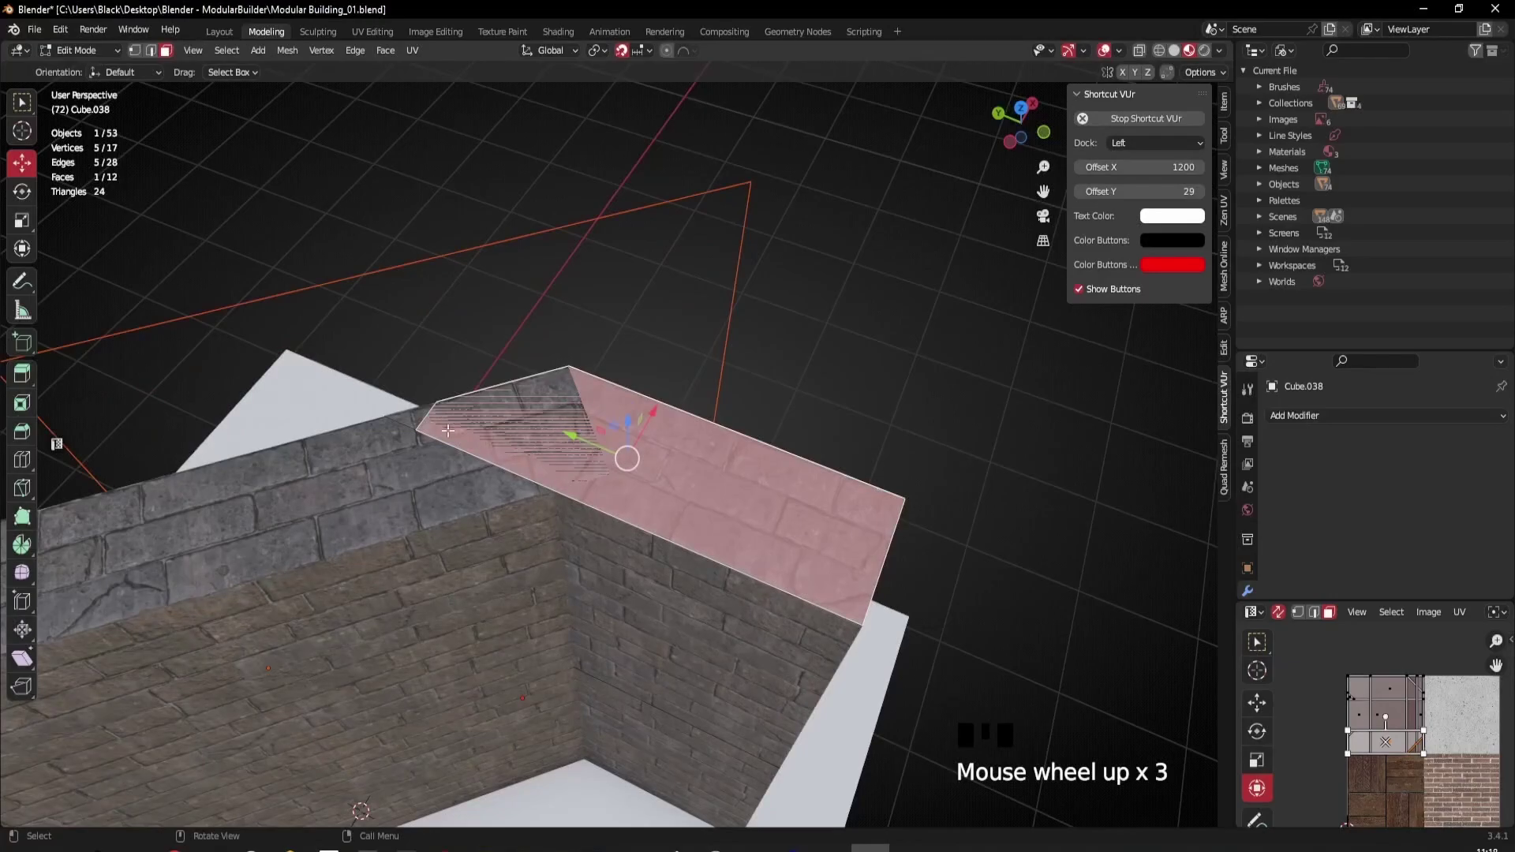
{"action": "middle_click_drag", "start_coordinate": [416, 422], "coordinate": [494, 473]}
{"action": "middle_click_drag", "start_coordinate": [493, 474], "coordinate": [665, 434], "text": "shift"}
{"action": "scroll", "coordinate": [664, 434], "scroll_direction": "down", "scroll_amount": 3}
{"action": "middle_click_drag", "start_coordinate": [687, 501], "coordinate": [706, 552]}
{"action": "scroll", "coordinate": [652, 522], "scroll_direction": "up", "scroll_amount": 2}
{"action": "scroll", "coordinate": [571, 534], "scroll_direction": "up", "scroll_amount": 1}
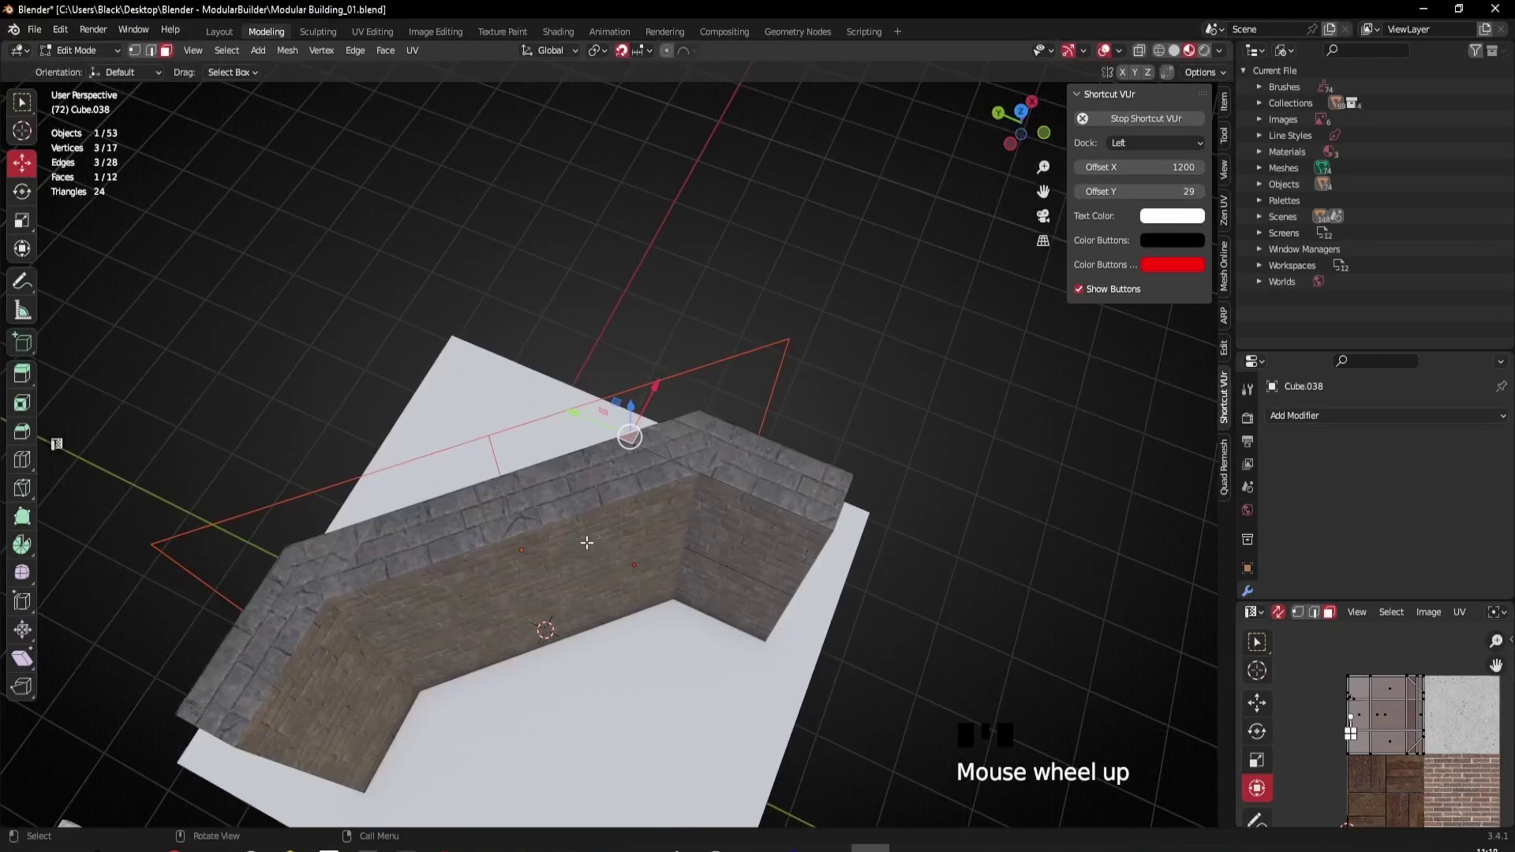
{"action": "key", "text": "Tab"}
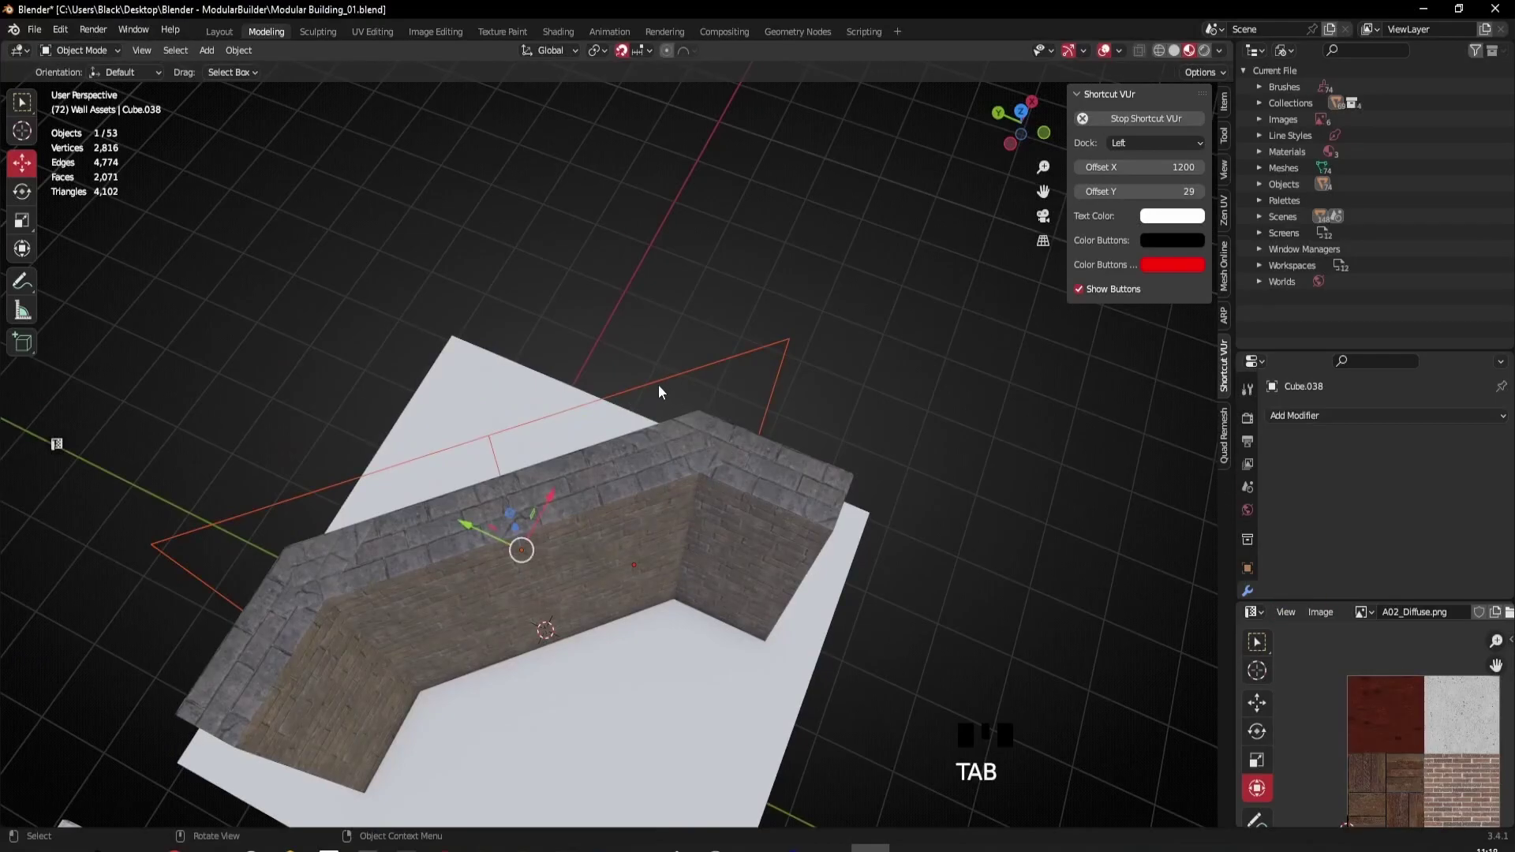
Step: Select the large wireframe cutter standing around the diagonal wall and delete it
{"action": "scroll", "coordinate": [672, 383], "scroll_direction": "down", "scroll_amount": 2}
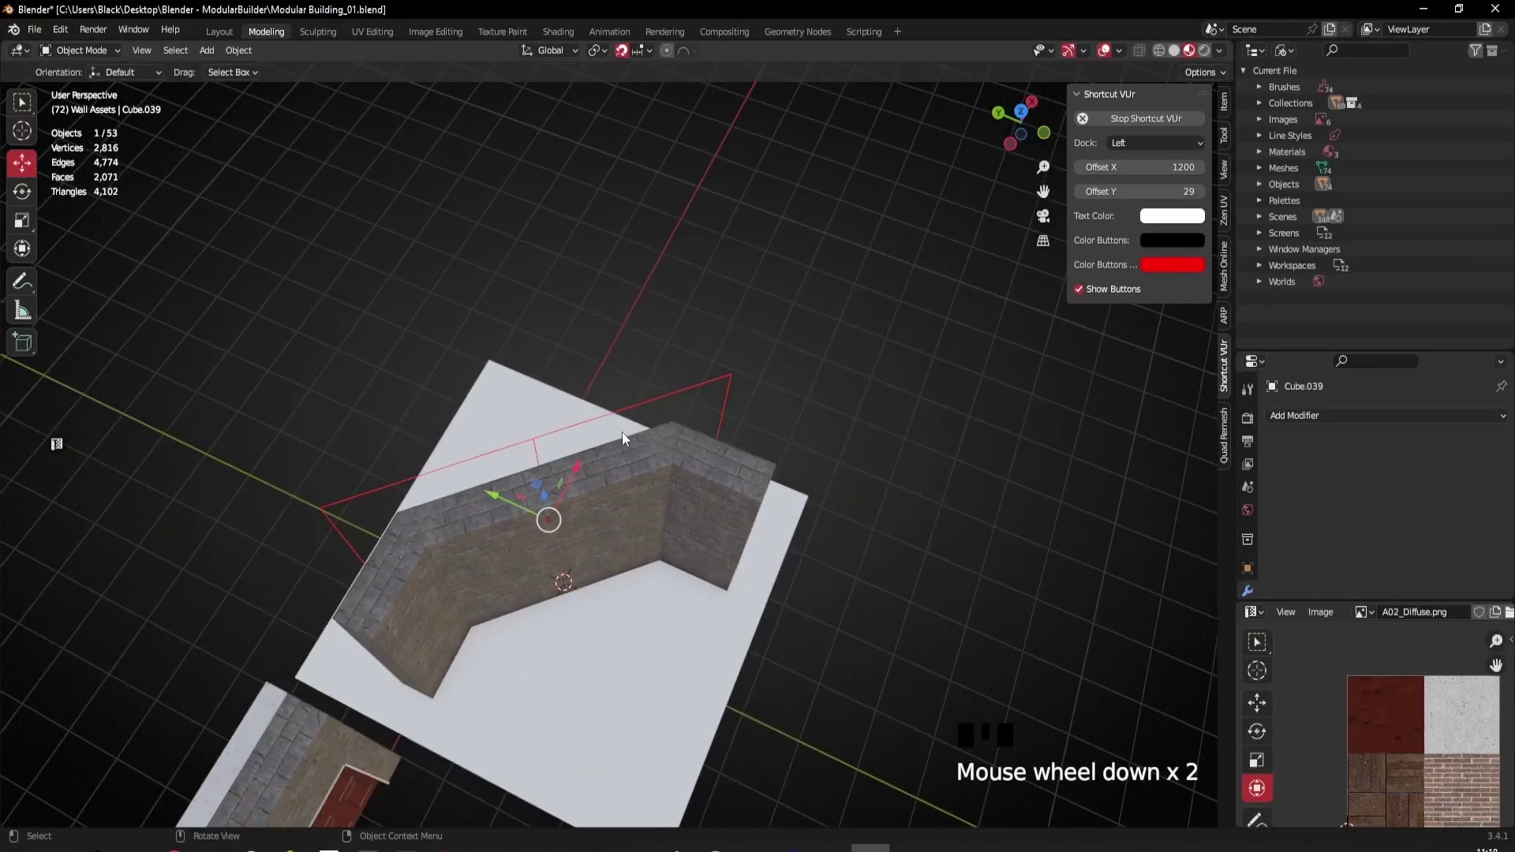
{"action": "scroll", "coordinate": [624, 442], "scroll_direction": "down", "scroll_amount": 1}
{"action": "middle_click_drag", "start_coordinate": [645, 462], "coordinate": [585, 449]}
{"action": "middle_click_drag", "start_coordinate": [758, 414], "coordinate": [801, 643]}
{"action": "middle_click_drag", "start_coordinate": [671, 598], "coordinate": [734, 480]}
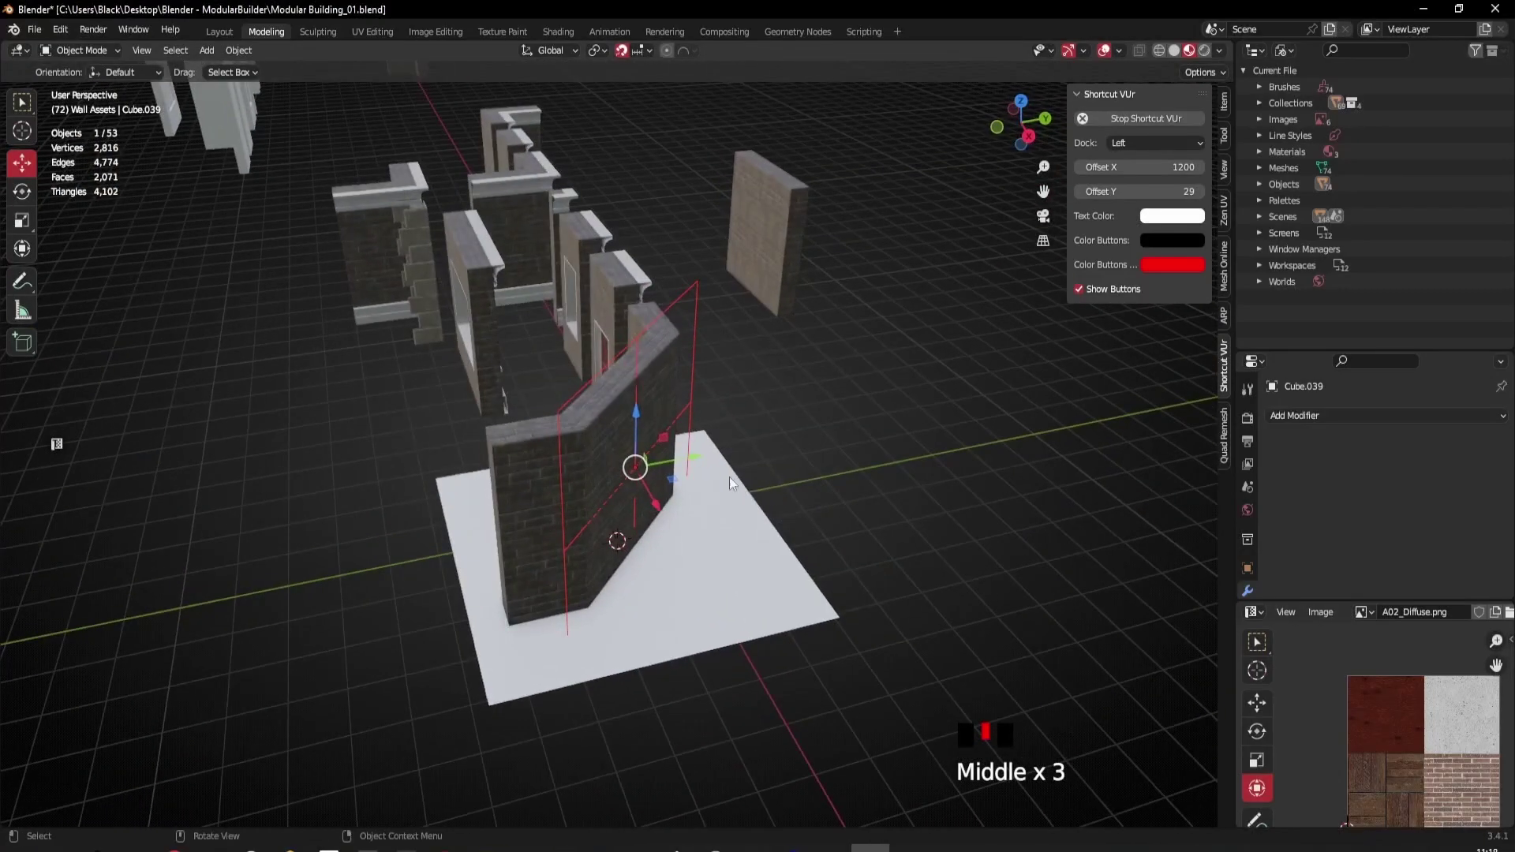
{"action": "key", "text": "s"}
{"action": "right_click", "coordinate": [713, 471]}
{"action": "key", "text": "x"}
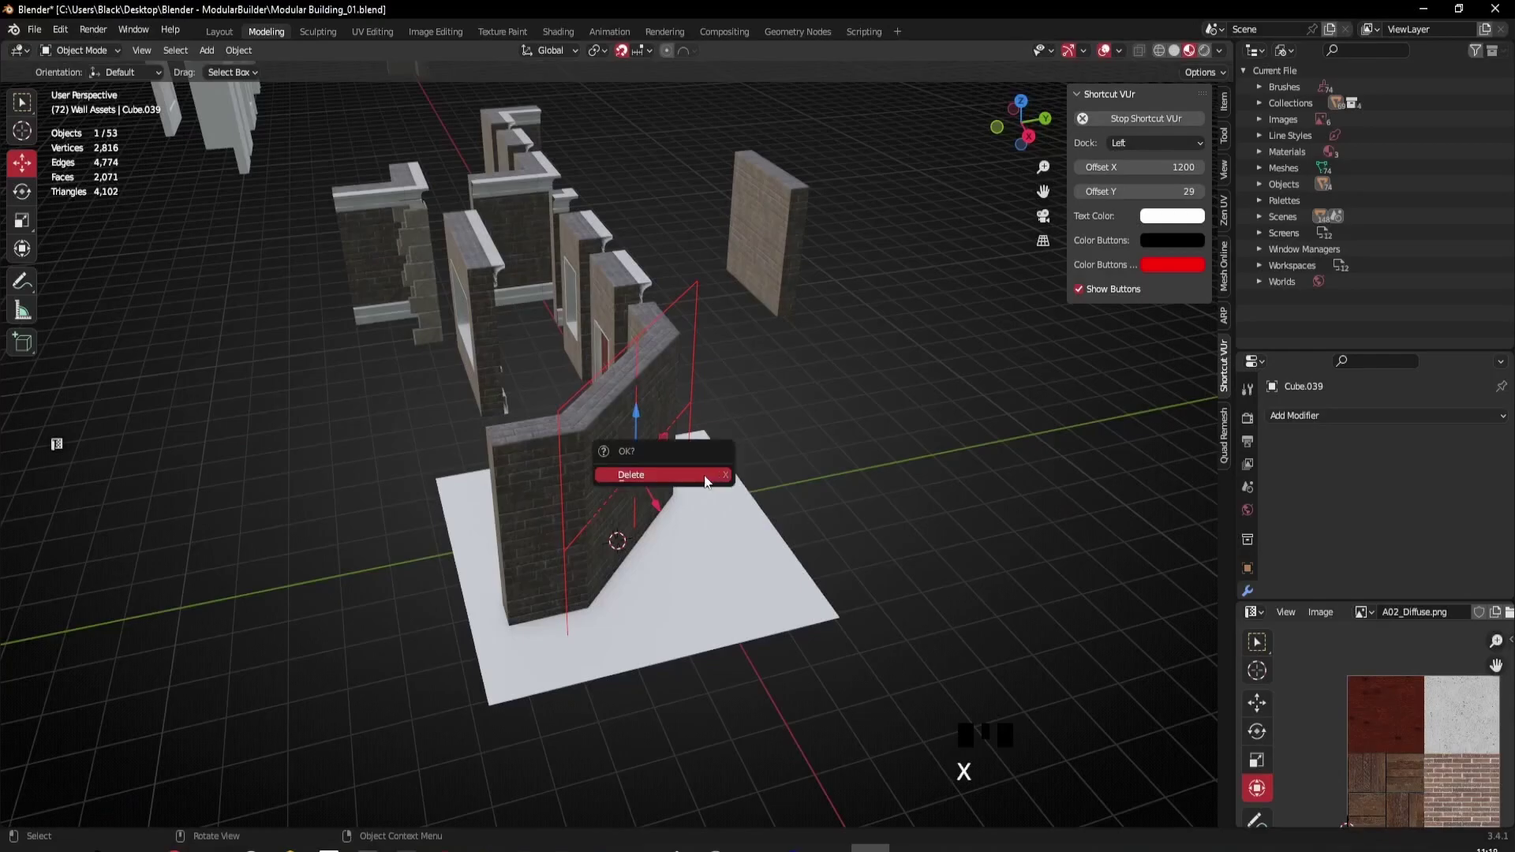
{"action": "left_click", "coordinate": [662, 473]}
Step: Select the white floor plane, rotate it 90° about the X axis so it stands upright, and view it from the top
{"action": "middle_click_drag", "start_coordinate": [661, 473], "coordinate": [619, 589]}
{"action": "scroll", "coordinate": [624, 539], "scroll_direction": "up", "scroll_amount": 2}
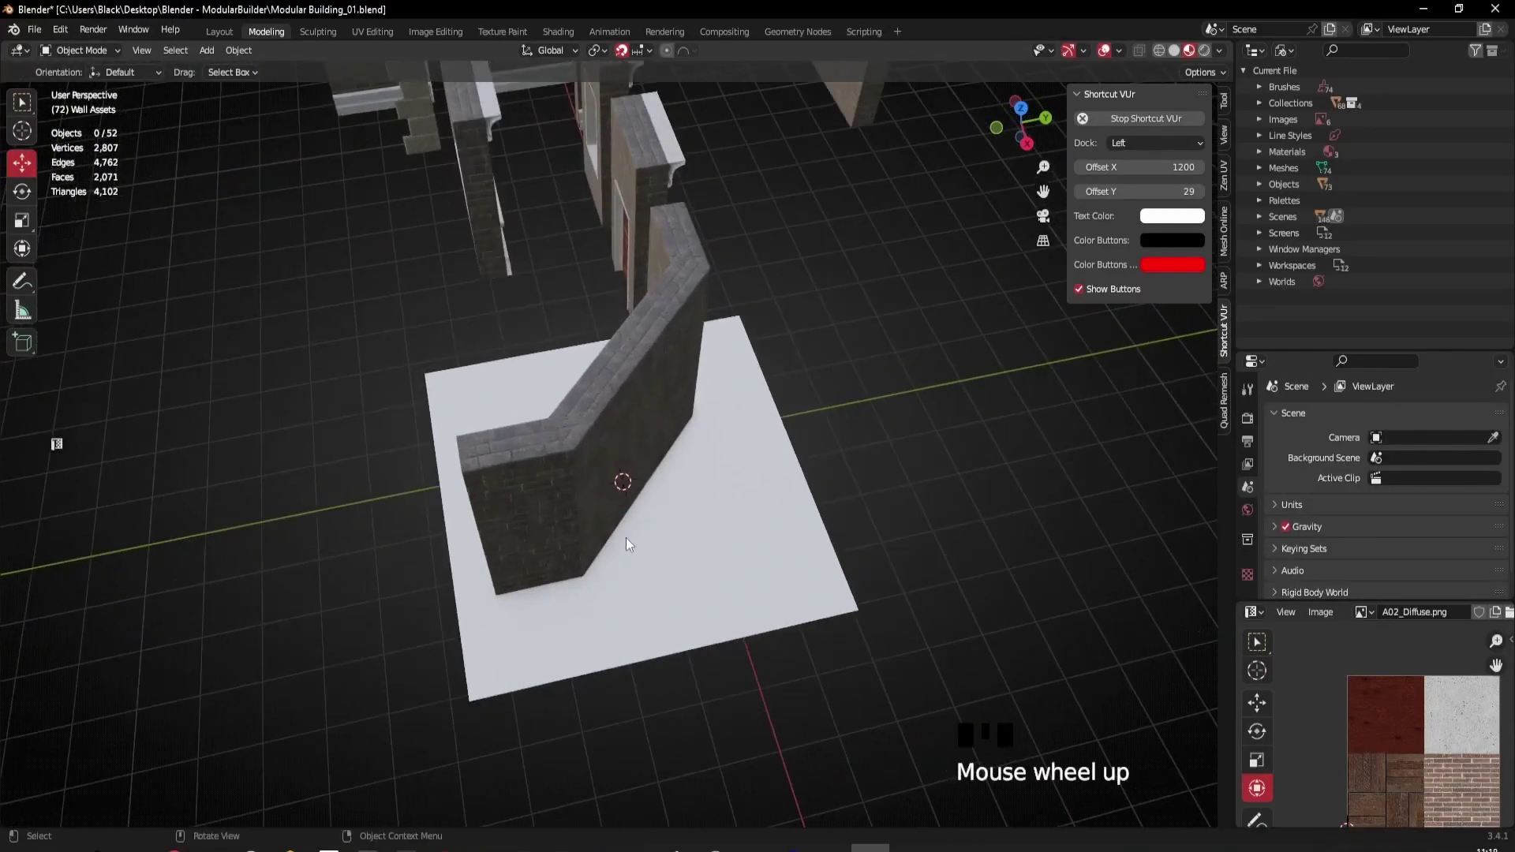
{"action": "left_click", "coordinate": [741, 530]}
{"action": "middle_click_drag", "start_coordinate": [694, 557], "coordinate": [668, 540]}
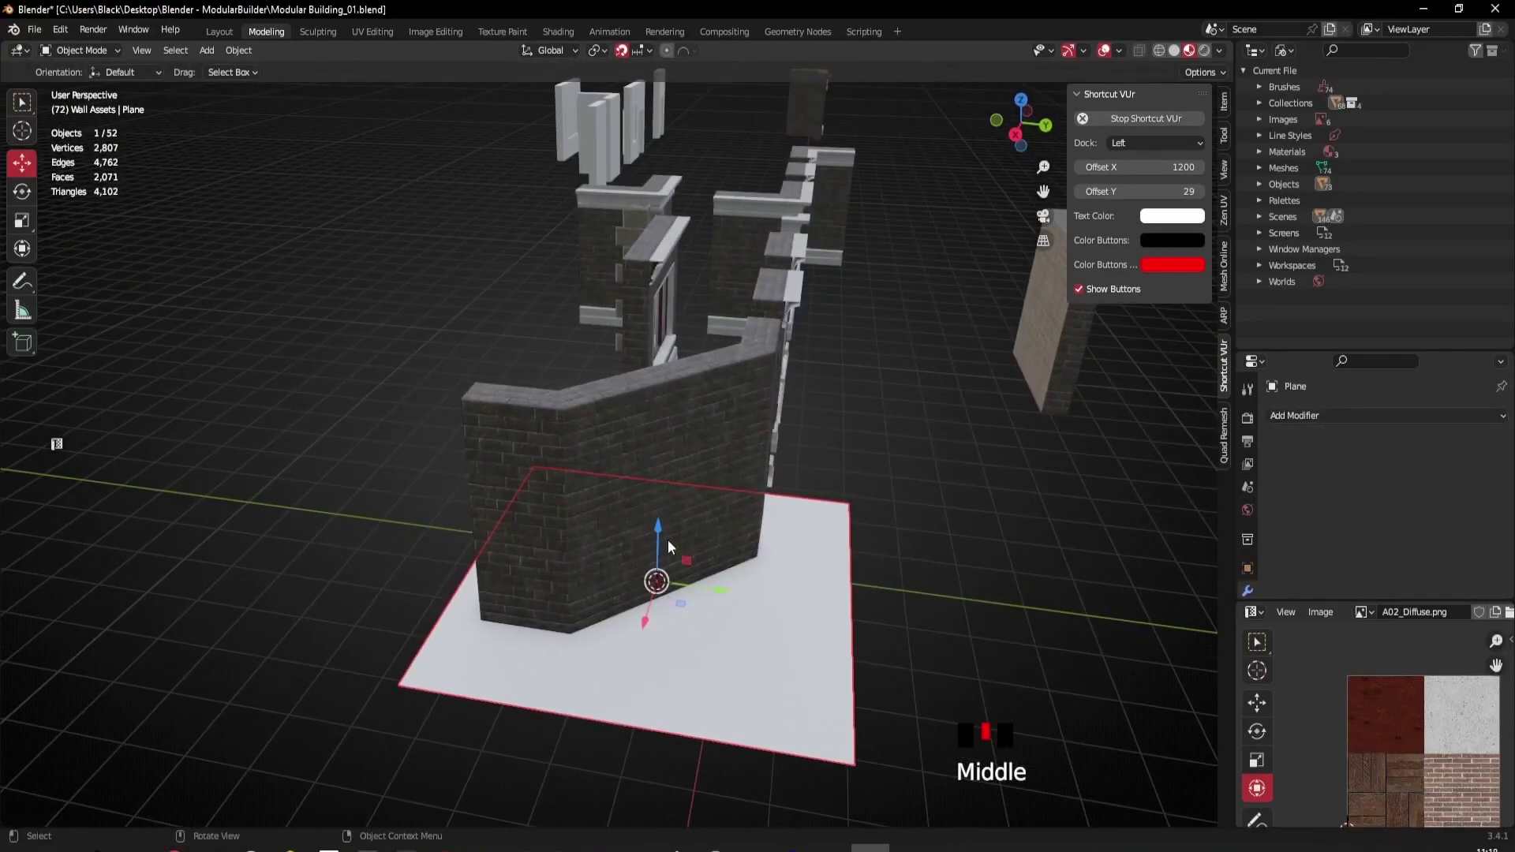
{"action": "left_click", "coordinate": [22, 192]}
{"action": "left_click_drag", "start_coordinate": [700, 558], "coordinate": [600, 521]}
{"action": "middle_click_drag", "start_coordinate": [600, 521], "coordinate": [860, 600]}
{"action": "left_click", "coordinate": [1015, 113]}
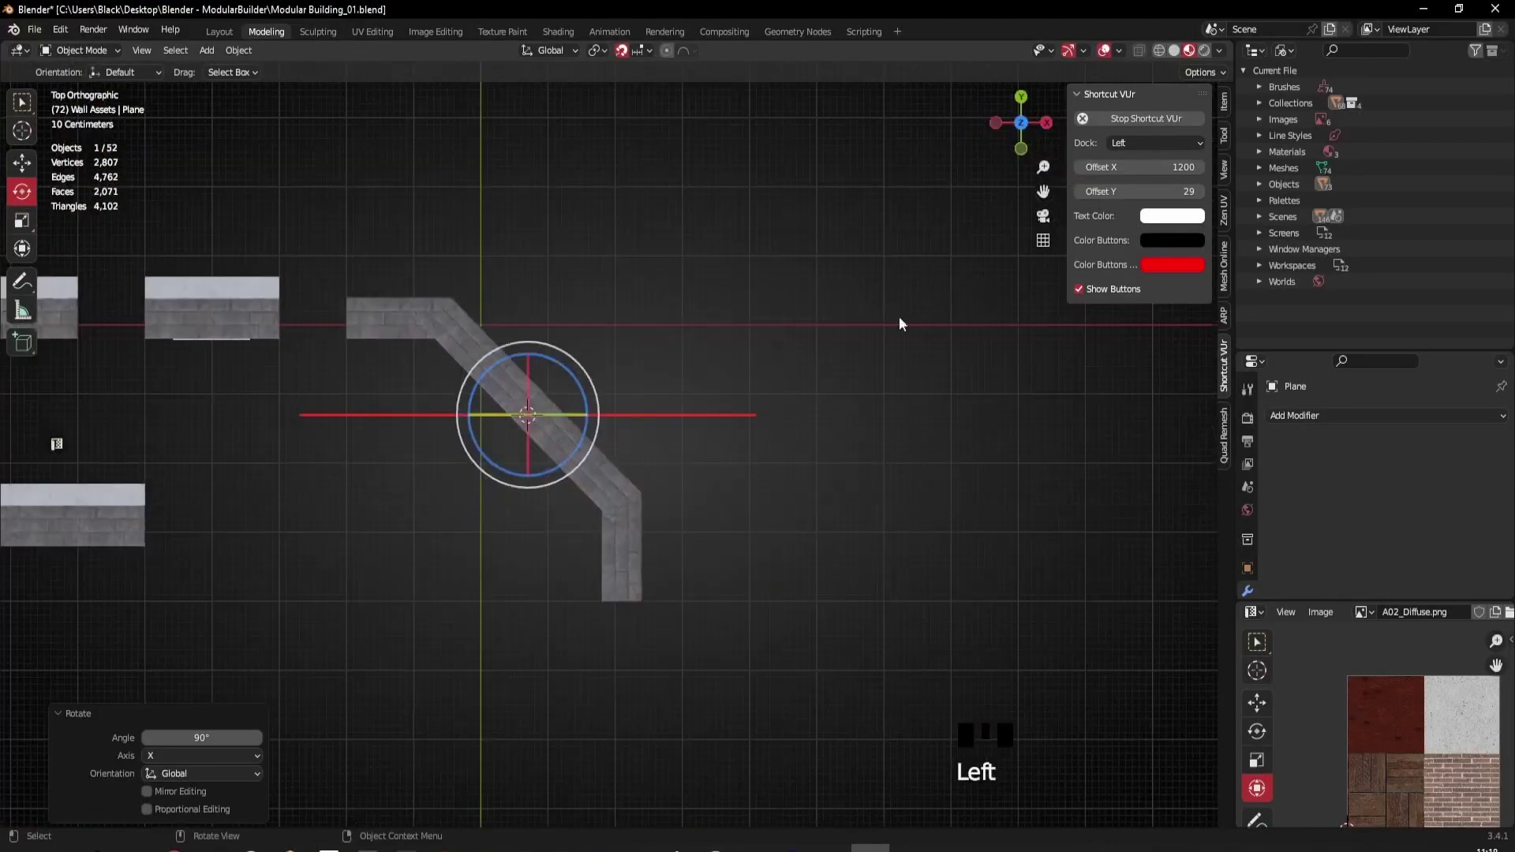
Step: Rotate the upright plane about the Z axis until it crosses the diagonal wall at a right angle
{"action": "scroll", "coordinate": [596, 384], "scroll_direction": "up", "scroll_amount": 2}
{"action": "left_click_drag", "start_coordinate": [553, 366], "coordinate": [510, 358]}
{"action": "key", "text": "ctrl+z"}
{"action": "key", "text": "ctrl+z"}
{"action": "left_click", "coordinate": [561, 403], "text": "ctrl"}
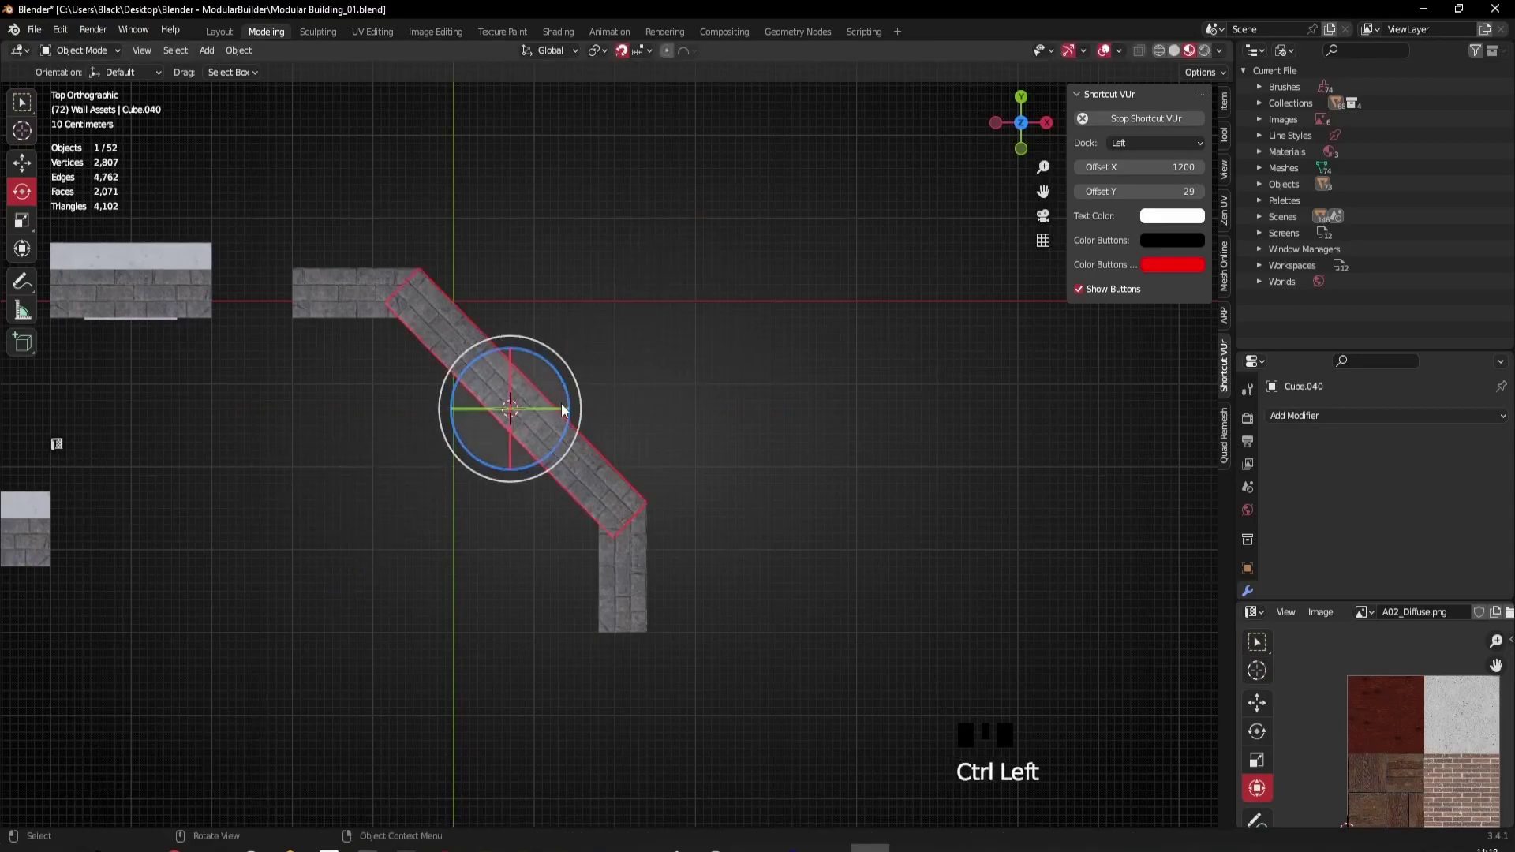
{"action": "key", "text": "ctrl+z"}
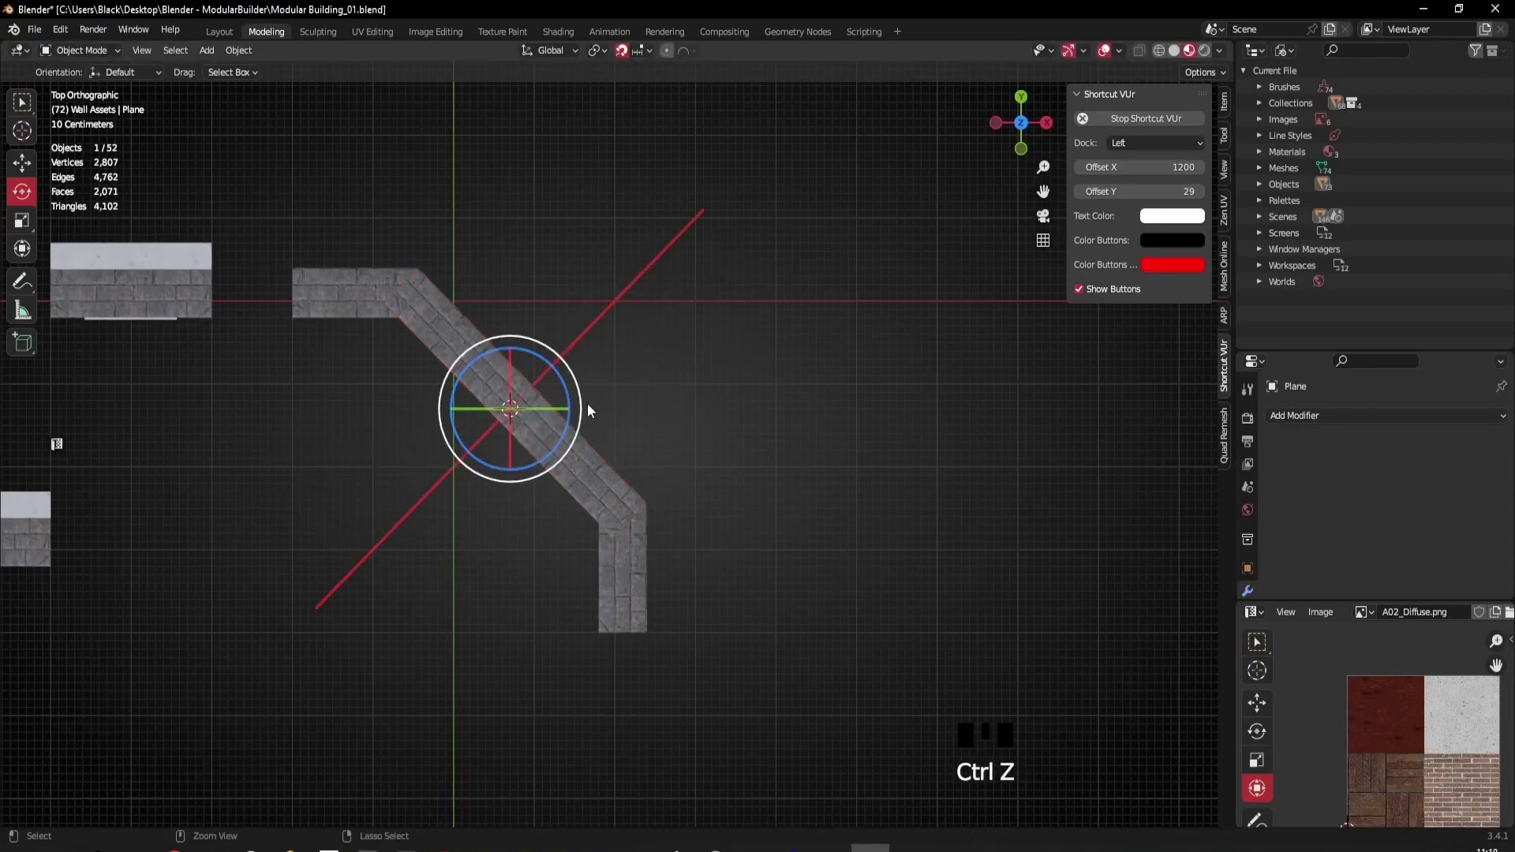
Step: Scale the upright plane uniformly to 0.2 of its size
{"action": "scroll", "coordinate": [640, 442], "scroll_direction": "up", "scroll_amount": 2}
{"action": "middle_click_drag", "start_coordinate": [698, 514], "coordinate": [551, 422], "text": "shift"}
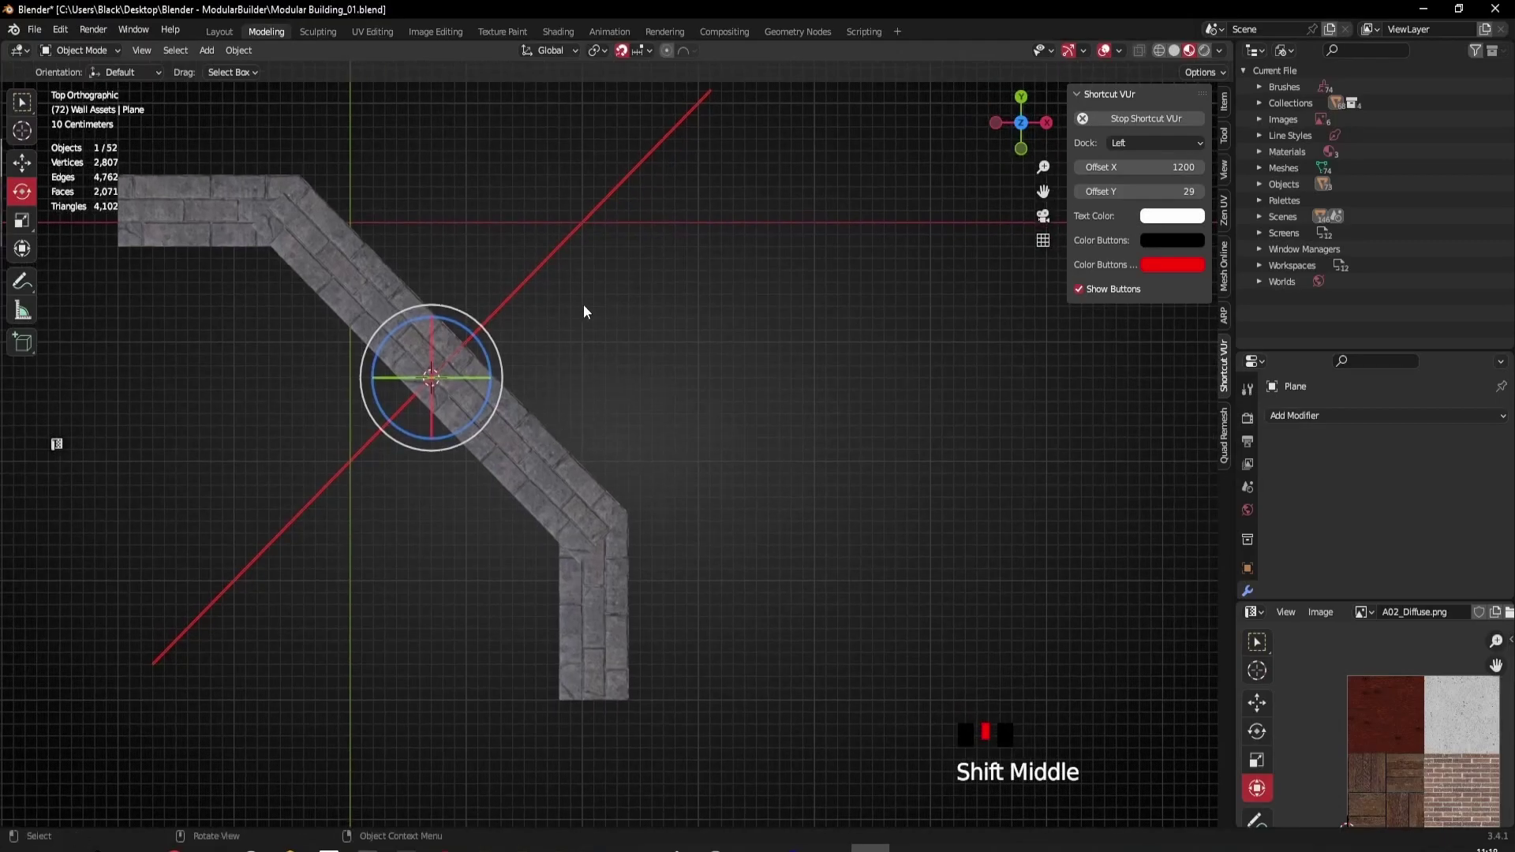
{"action": "scroll", "coordinate": [631, 308], "scroll_direction": "down", "scroll_amount": 2}
{"action": "key", "text": "s"}
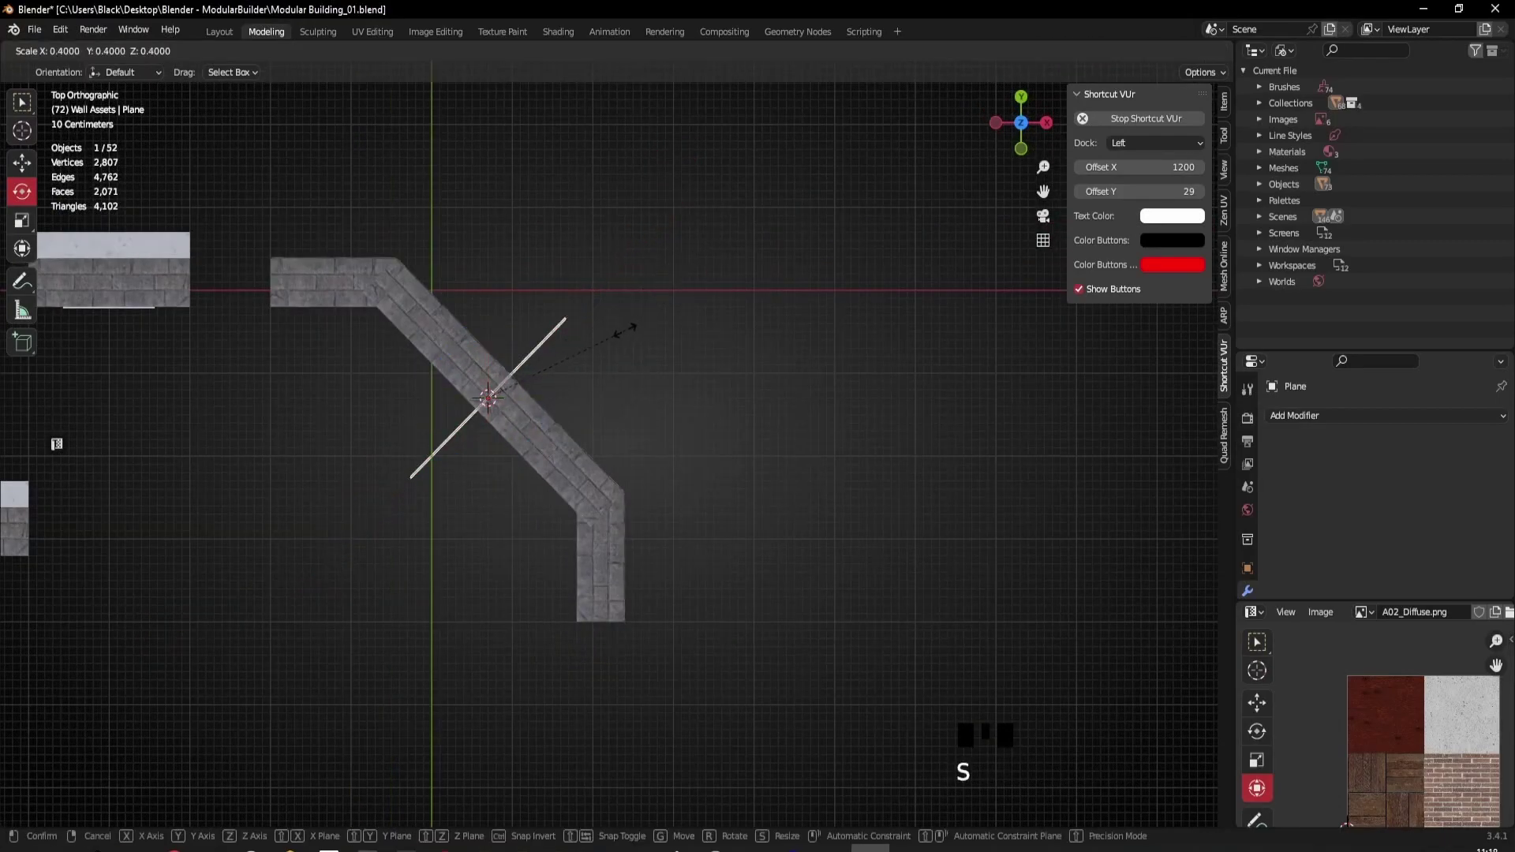
{"action": "left_click", "coordinate": [547, 379]}
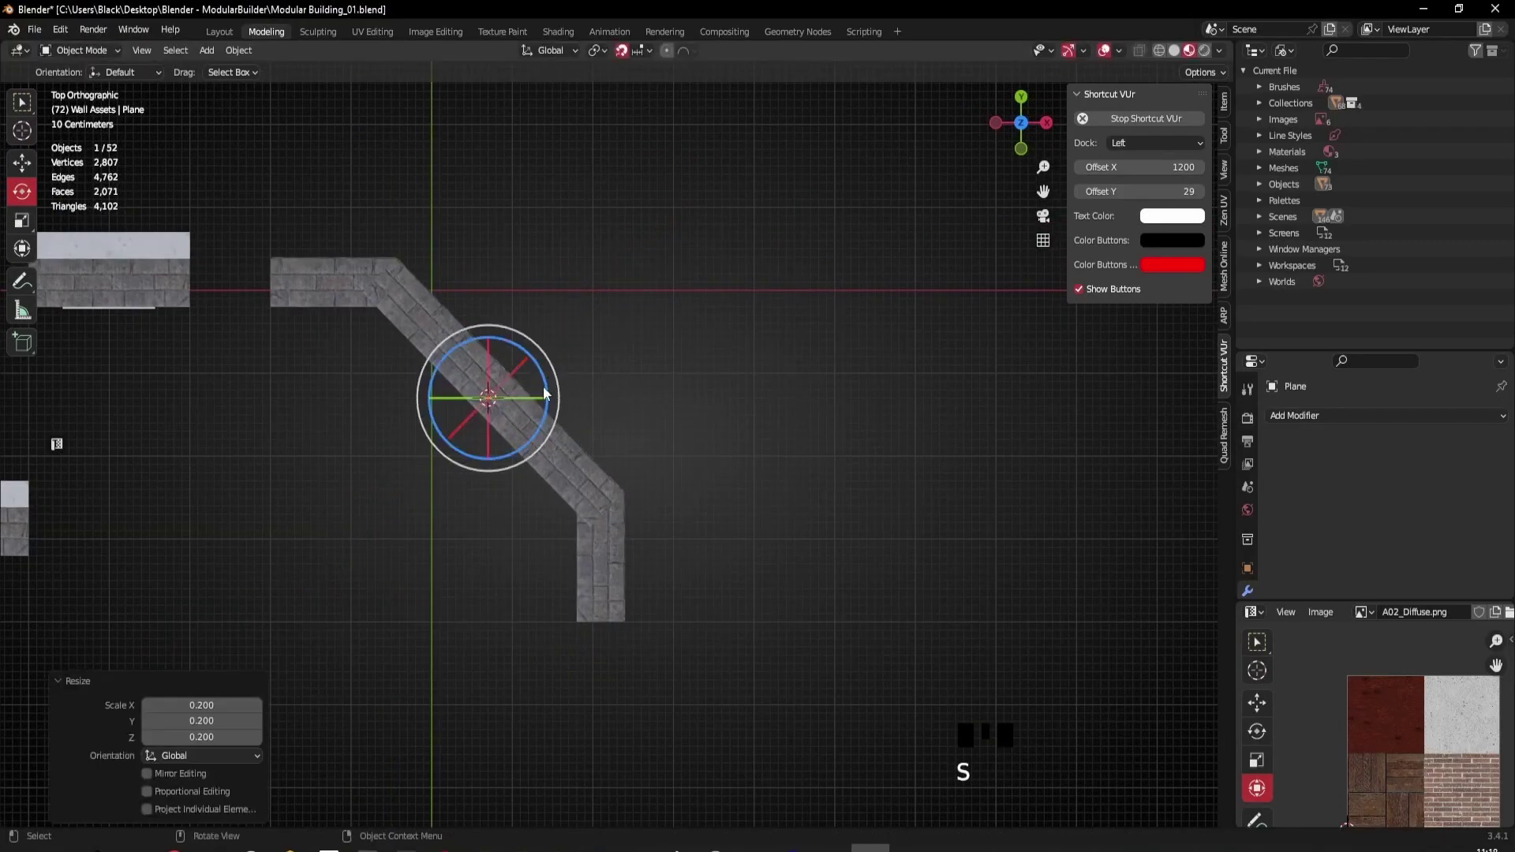
Step: Turn snapping off and move the plane 1.2848 m in X and -1.2508 m in Y to the diagonal and Y-axis wall corner
{"action": "left_click", "coordinate": [18, 164]}
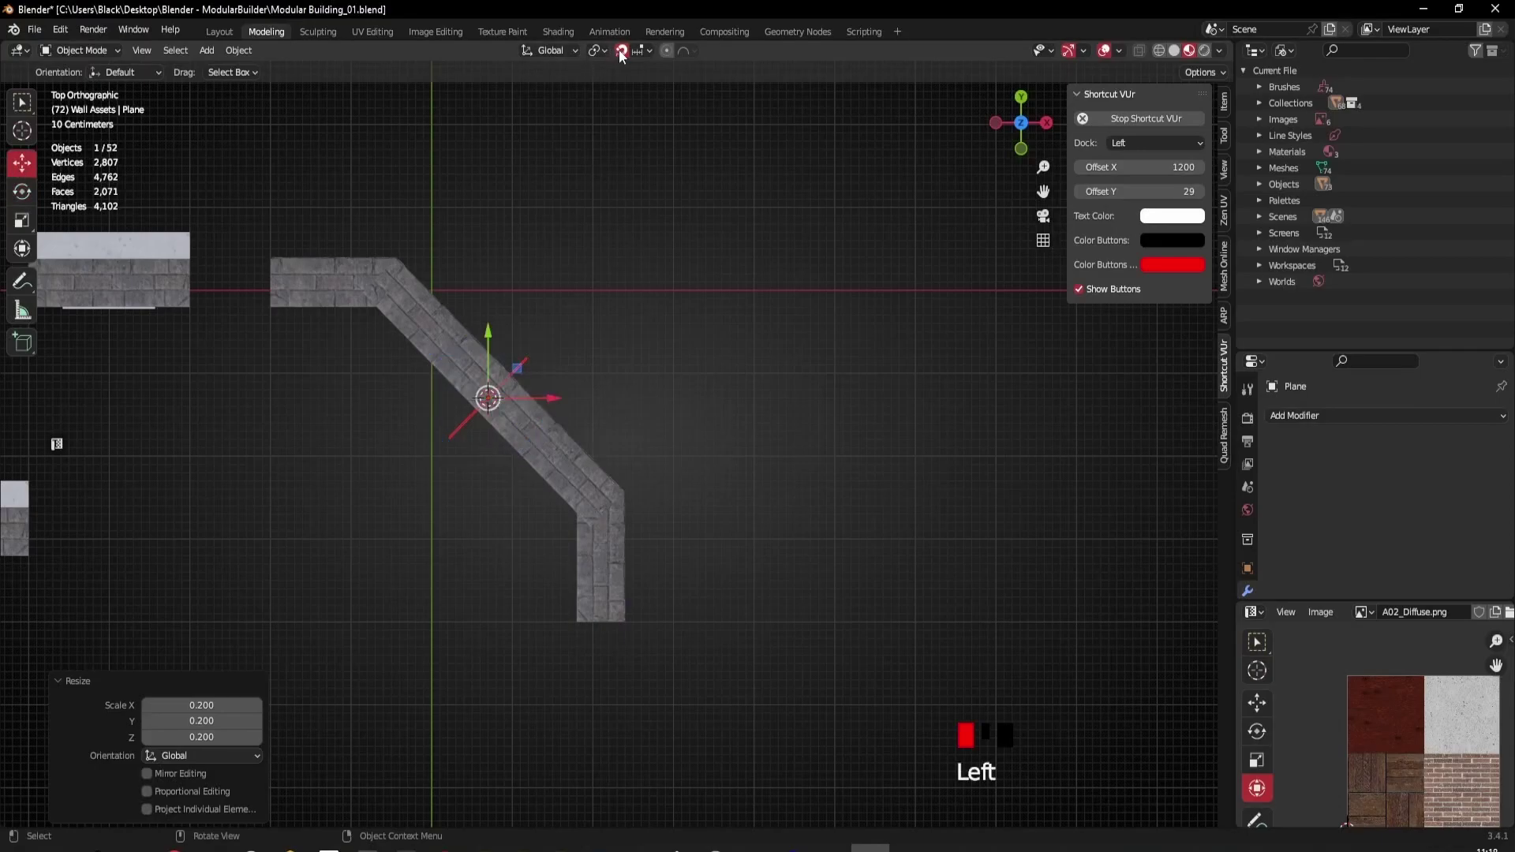
{"action": "scroll", "coordinate": [569, 426], "scroll_direction": "up", "scroll_amount": 3}
{"action": "left_click_drag", "start_coordinate": [463, 350], "coordinate": [610, 500]}
{"action": "scroll", "coordinate": [609, 543], "scroll_direction": "up", "scroll_amount": 1}
{"action": "middle_click_drag", "start_coordinate": [609, 543], "coordinate": [599, 364], "text": "shift"}
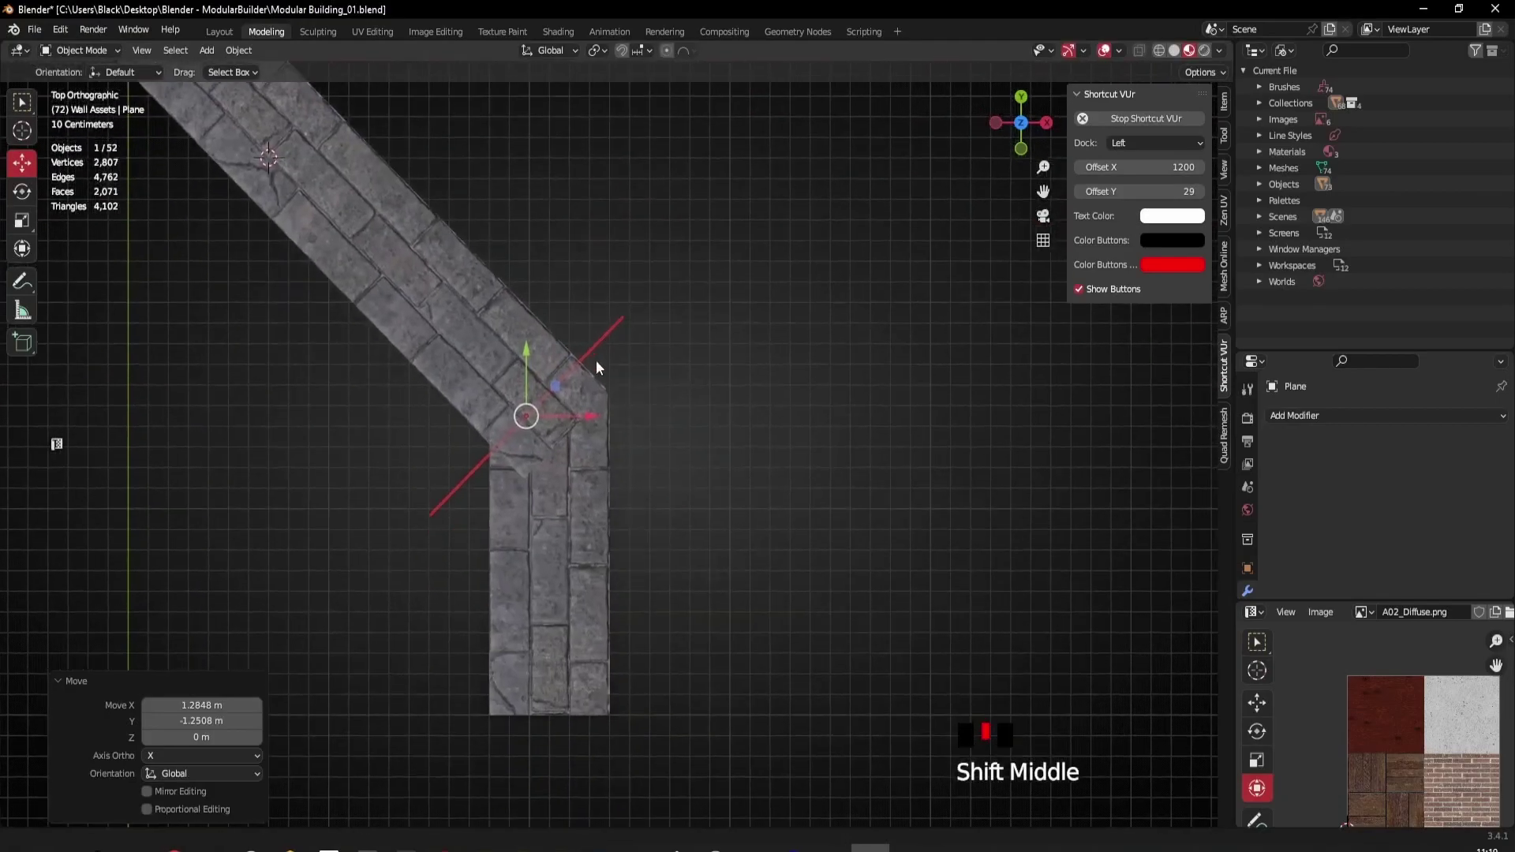
Step: Open the plane for vertex editing with X-ray on and move its outer vertex pair just beyond the walls' outer corner point
{"action": "scroll", "coordinate": [598, 364], "scroll_direction": "up", "scroll_amount": 2}
{"action": "key", "text": "1"}
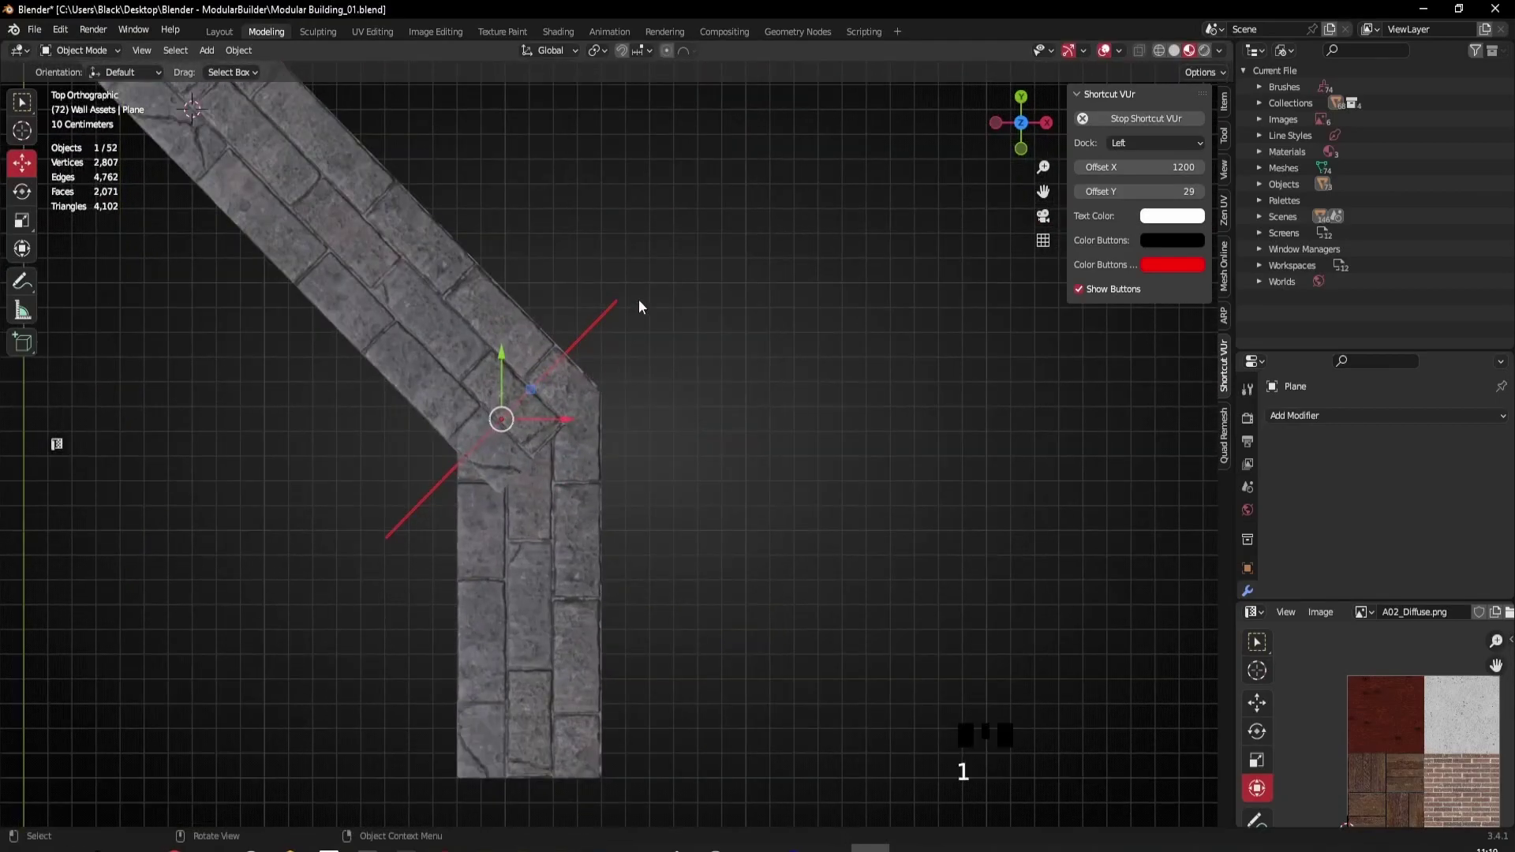
{"action": "key", "text": "Tab"}
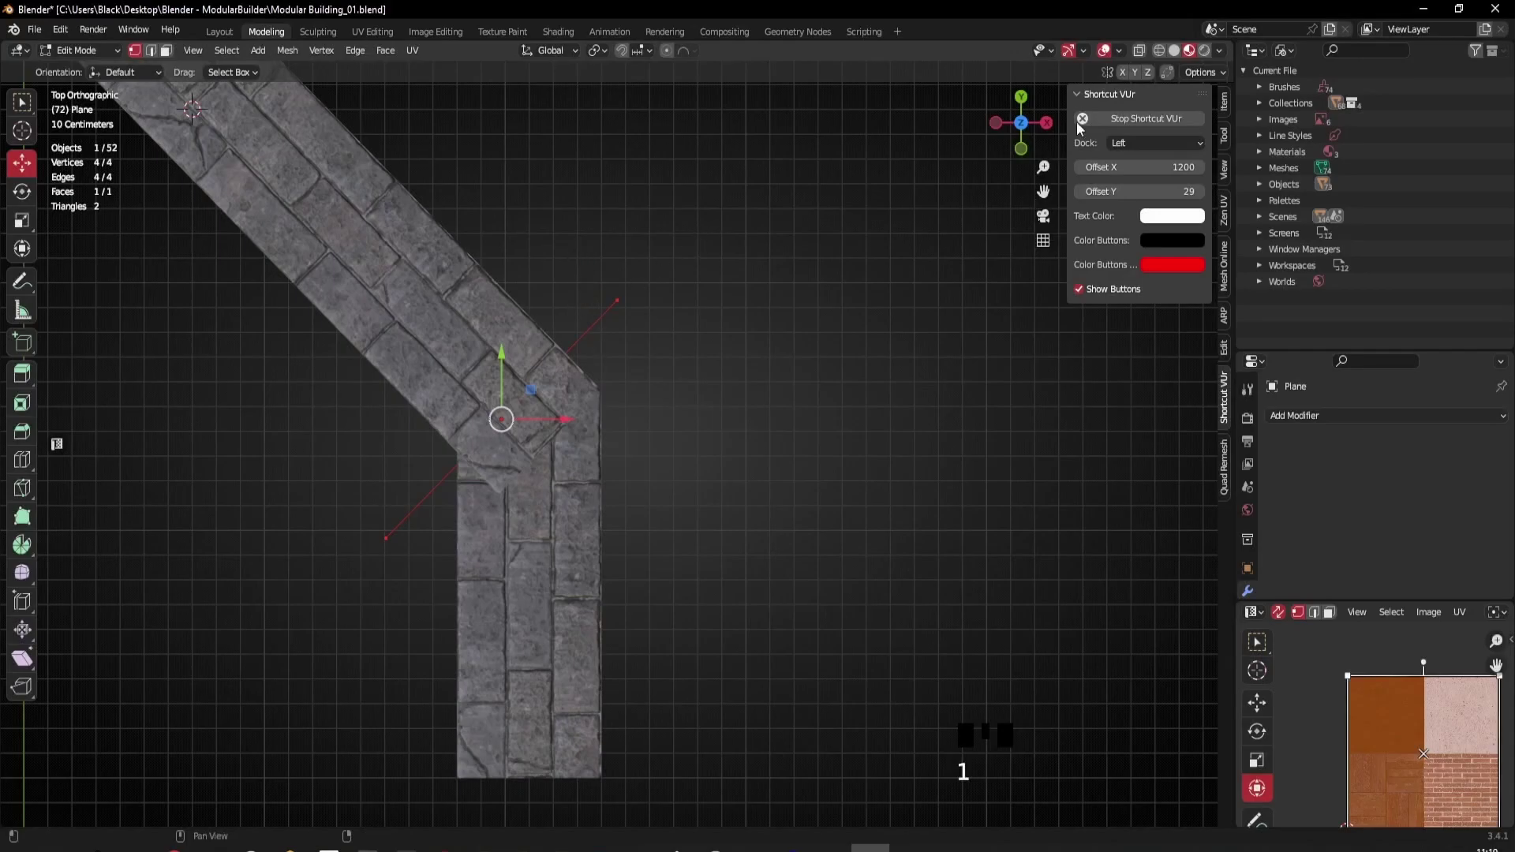
{"action": "left_click", "coordinate": [1139, 51]}
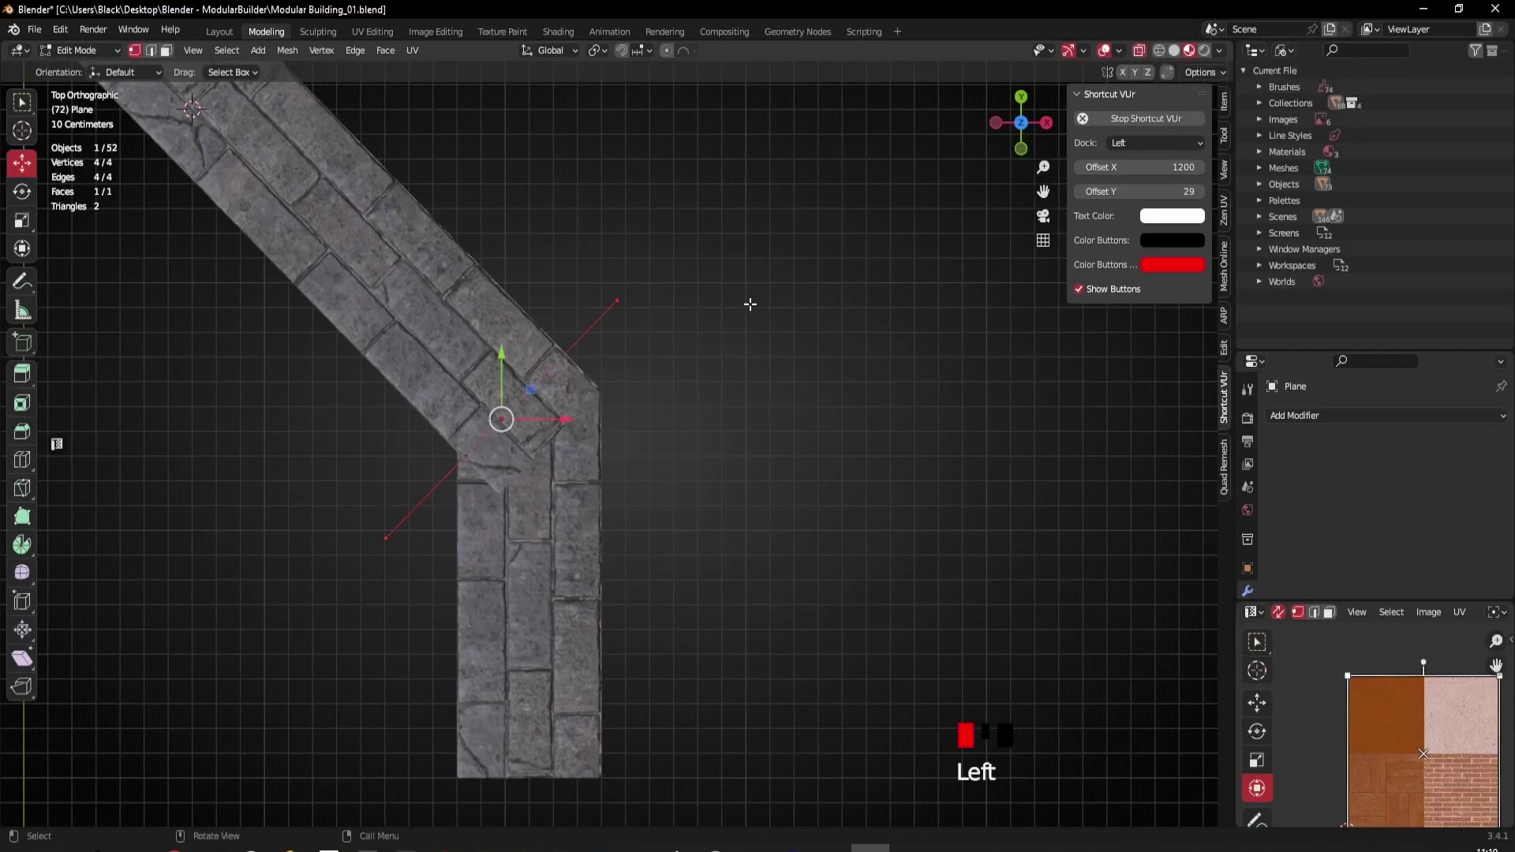
{"action": "left_click_drag", "start_coordinate": [791, 163], "coordinate": [569, 377]}
{"action": "left_click_drag", "start_coordinate": [648, 273], "coordinate": [660, 347]}
{"action": "scroll", "coordinate": [660, 347], "scroll_direction": "up", "scroll_amount": 5}
{"action": "middle_click_drag", "start_coordinate": [674, 252], "coordinate": [743, 319], "text": "shift"}
{"action": "left_click_drag", "start_coordinate": [743, 319], "coordinate": [681, 341]}
{"action": "scroll", "coordinate": [681, 340], "scroll_direction": "down", "scroll_amount": 4}
{"action": "middle_click_drag", "start_coordinate": [681, 340], "coordinate": [809, 303], "text": "shift"}
Step: Move the plane's inner vertex pair close to the inner corner so the plane follows the miter line, and leave mesh editing
{"action": "left_click_drag", "start_coordinate": [406, 522], "coordinate": [551, 623]}
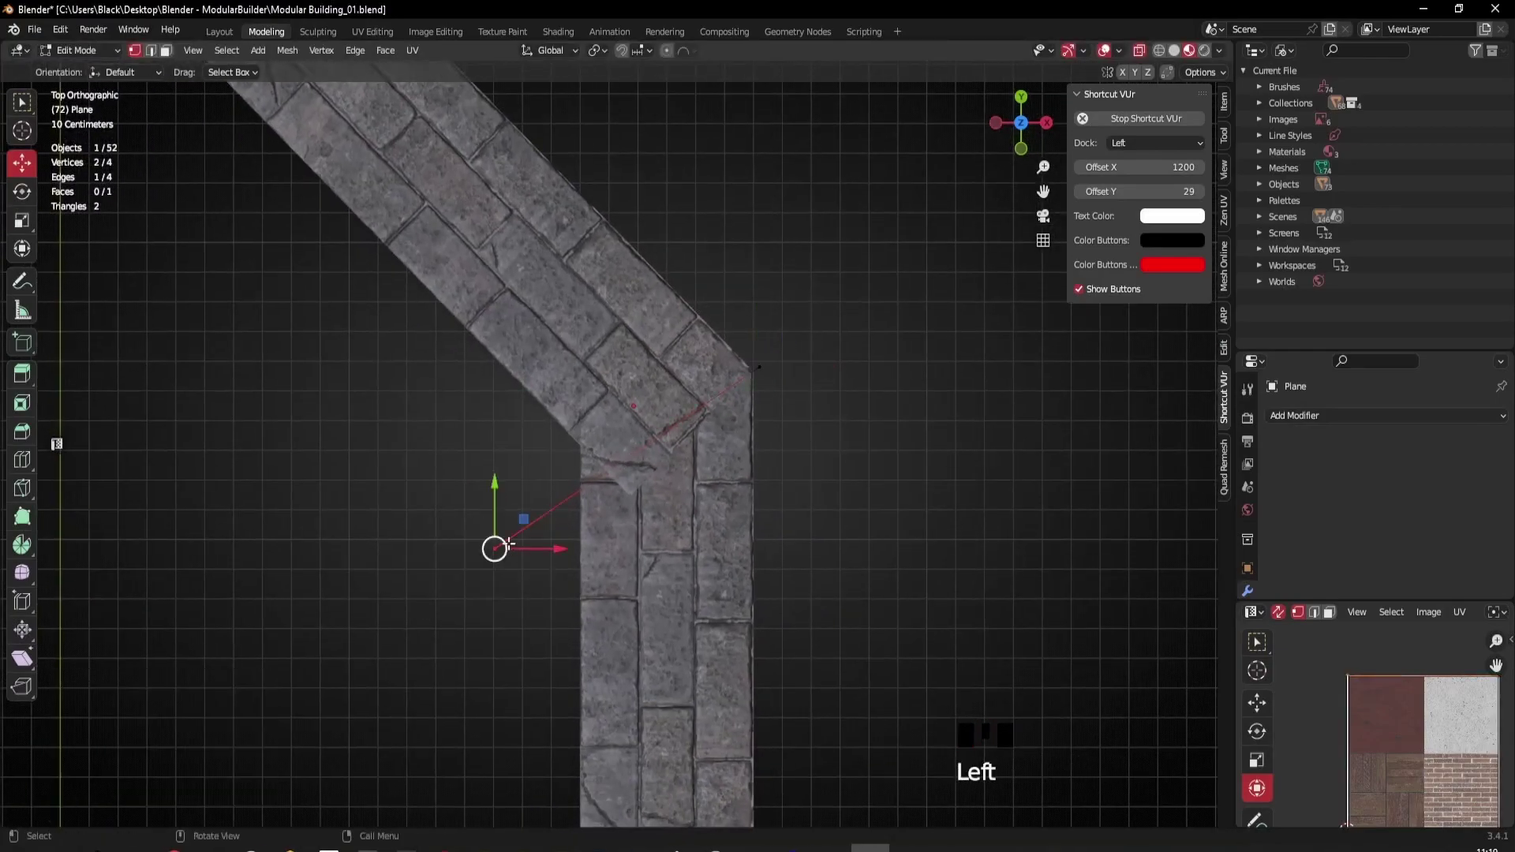
{"action": "left_click_drag", "start_coordinate": [523, 519], "coordinate": [580, 446]}
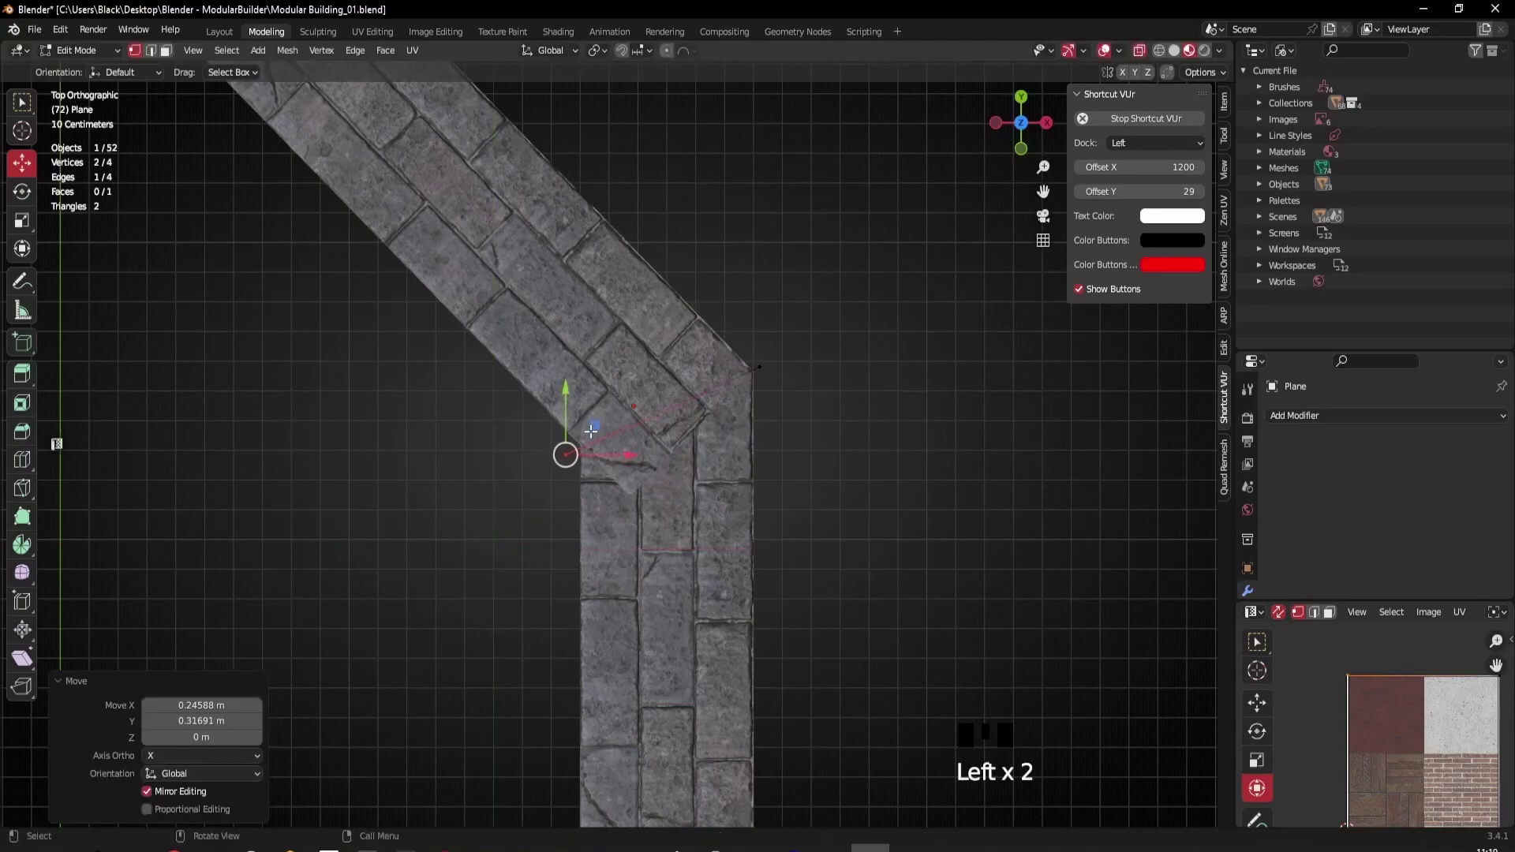
{"action": "scroll", "coordinate": [580, 446], "scroll_direction": "up", "scroll_amount": 7}
{"action": "middle_click_drag", "start_coordinate": [581, 446], "coordinate": [710, 447], "text": "shift"}
{"action": "scroll", "coordinate": [632, 473], "scroll_direction": "up", "scroll_amount": 4}
{"action": "left_click_drag", "start_coordinate": [626, 476], "coordinate": [632, 444]}
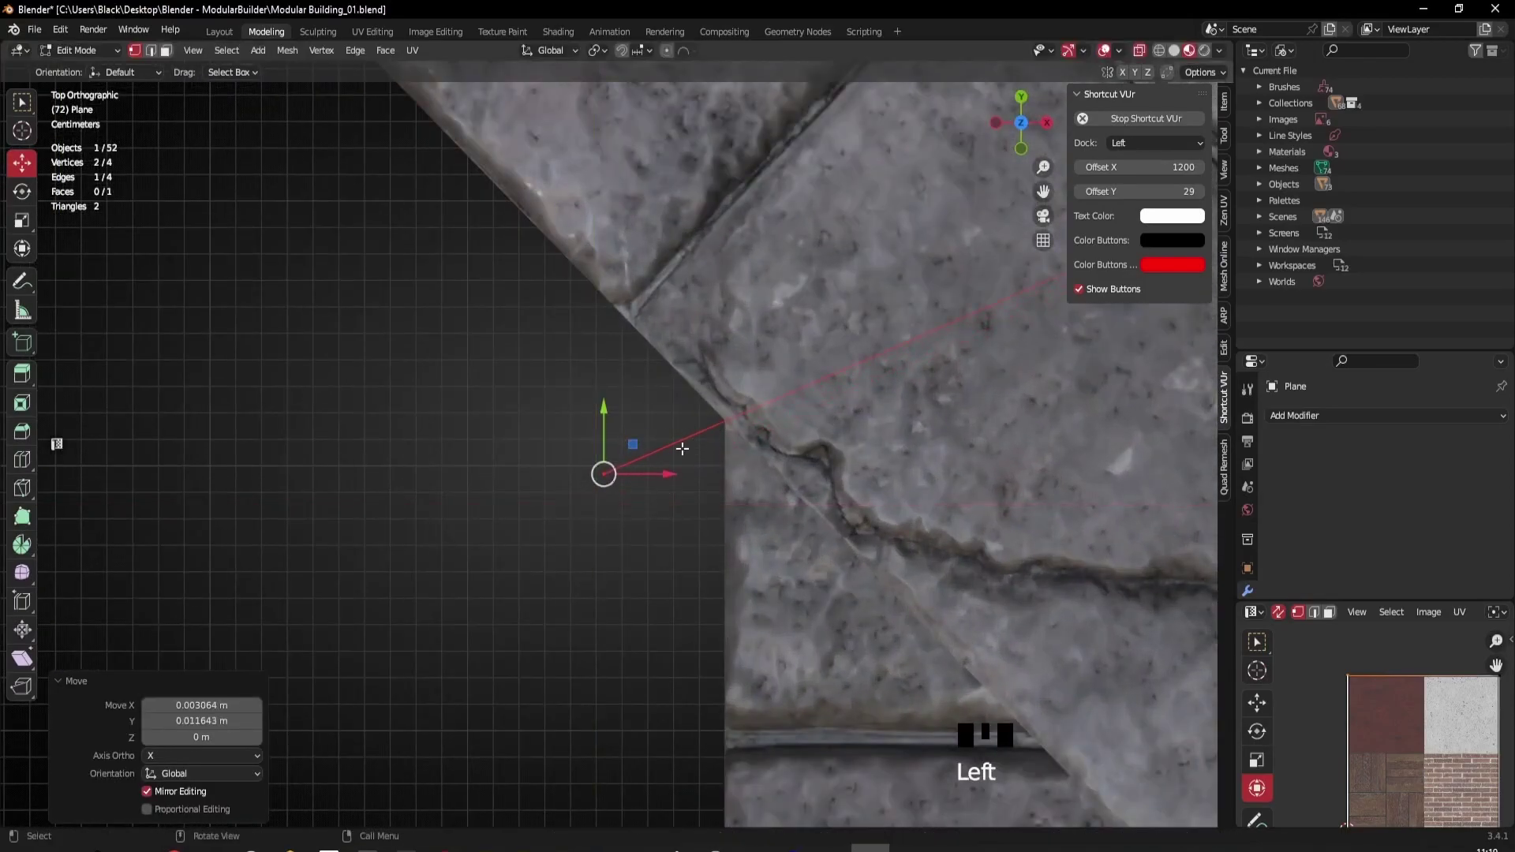
{"action": "scroll", "coordinate": [868, 377], "scroll_direction": "down", "scroll_amount": 11}
{"action": "middle_click_drag", "start_coordinate": [897, 378], "coordinate": [839, 406], "text": "shift"}
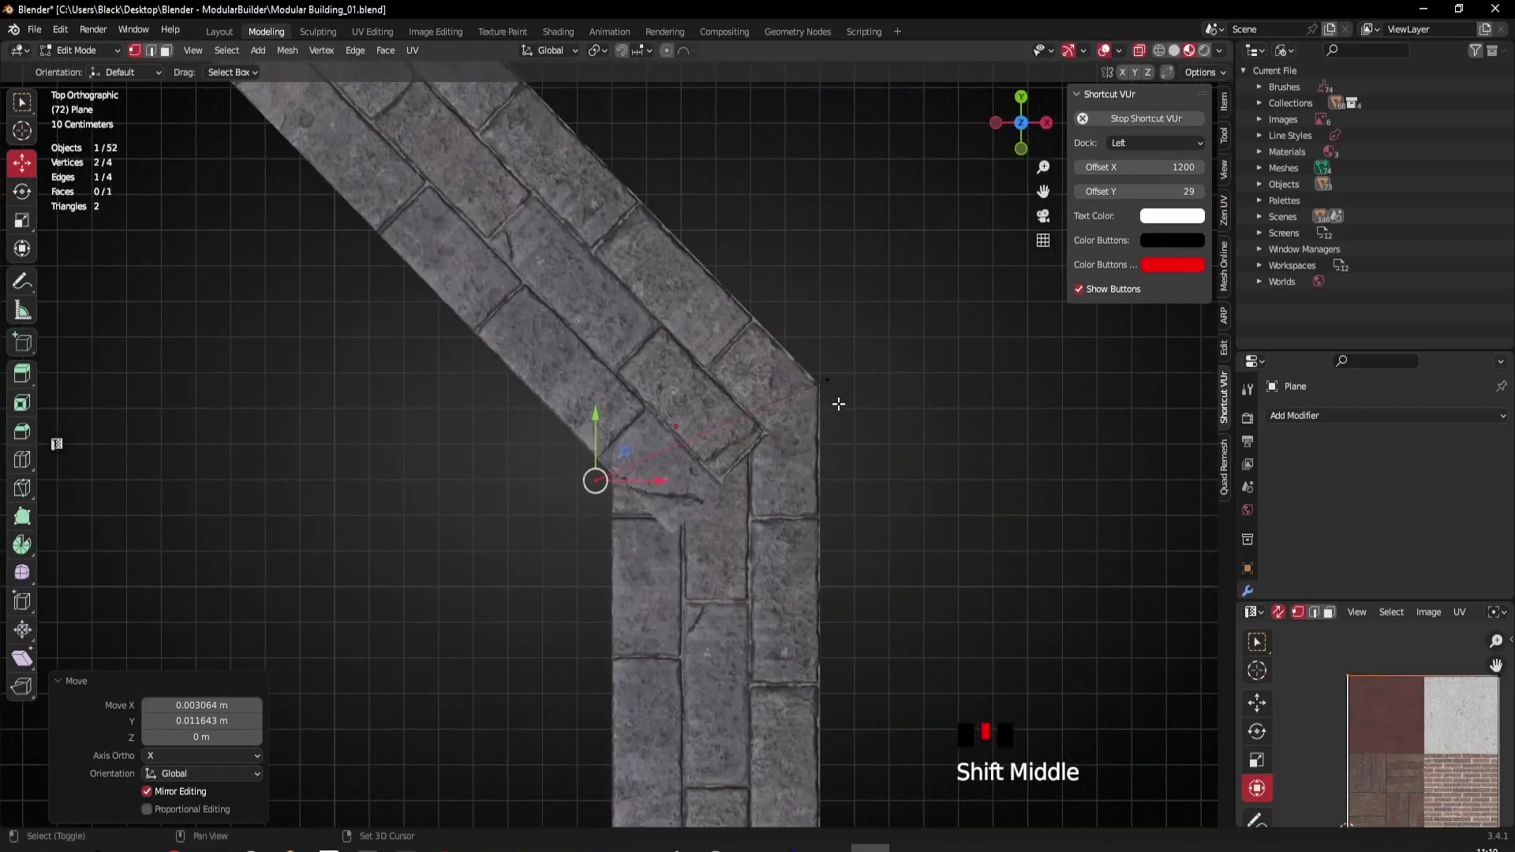
{"action": "scroll", "coordinate": [821, 402], "scroll_direction": "down", "scroll_amount": 1}
{"action": "key", "text": "Tab"}
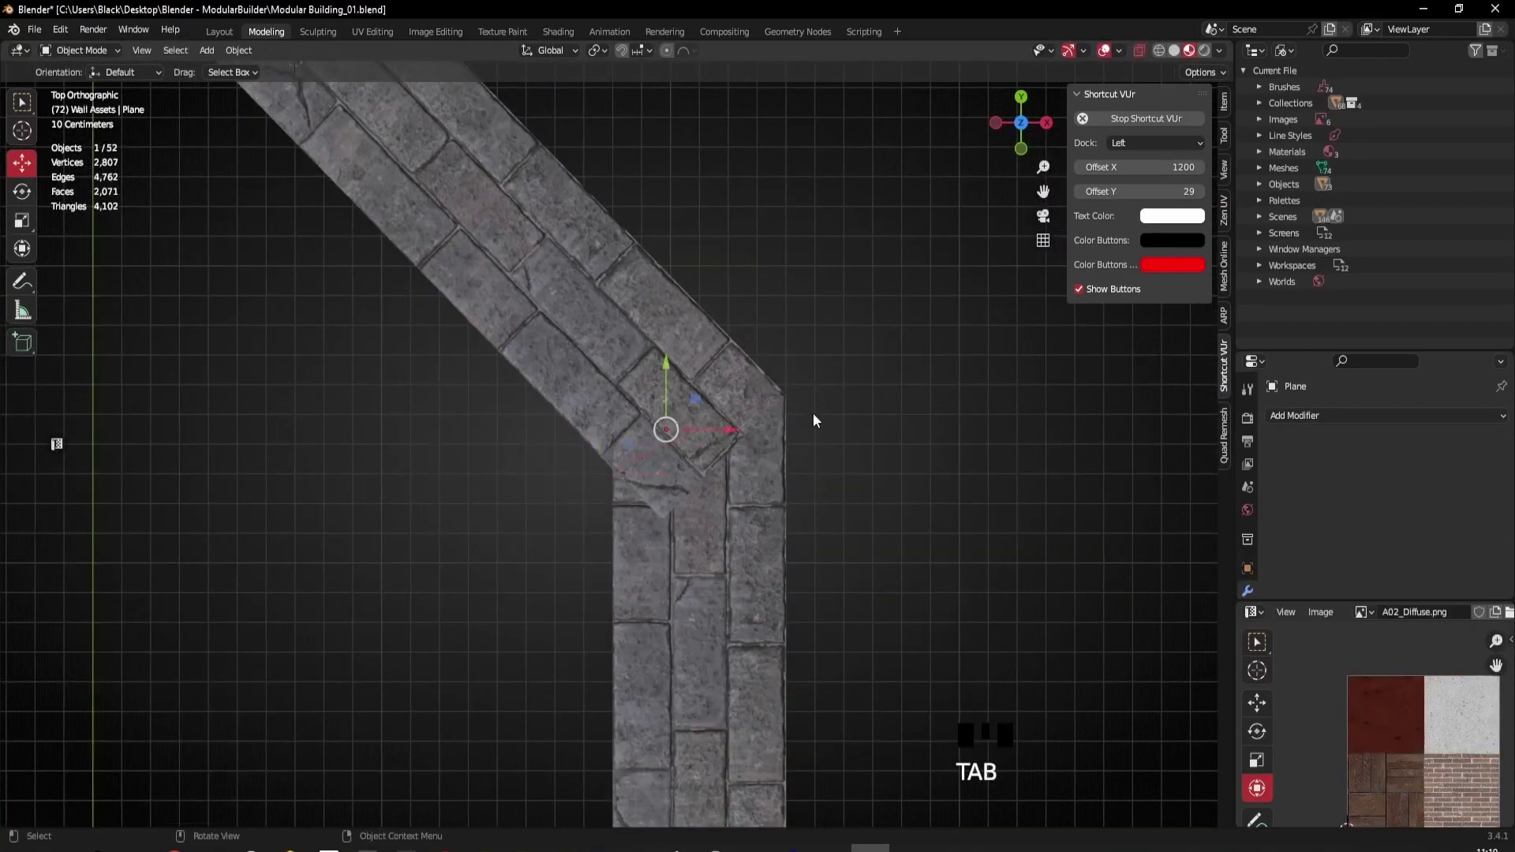
{"action": "scroll", "coordinate": [656, 466], "scroll_direction": "down", "scroll_amount": 5}
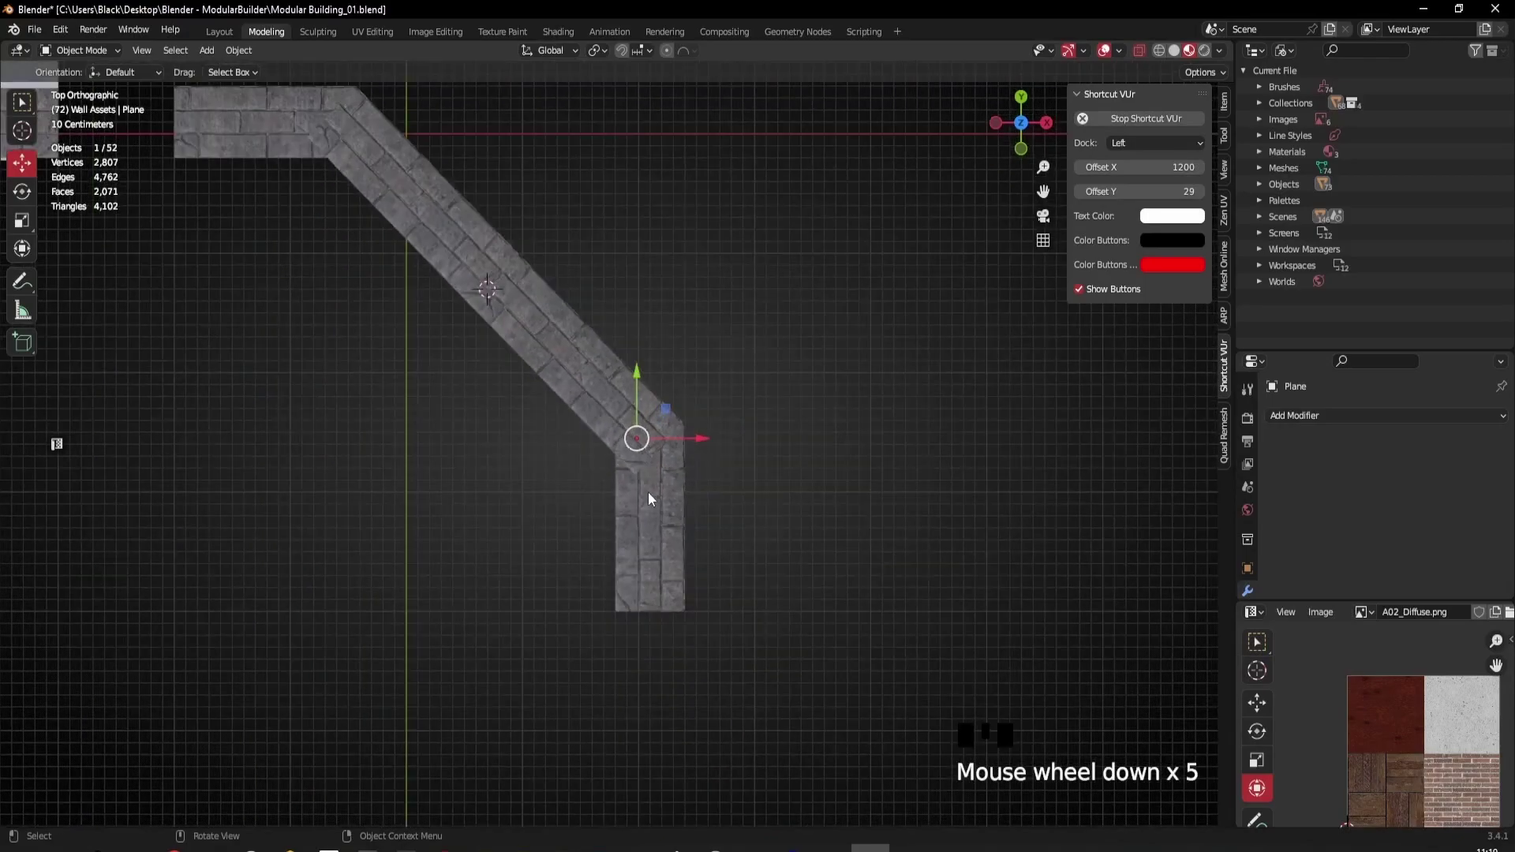
{"action": "left_click", "coordinate": [658, 523]}
{"action": "scroll", "coordinate": [657, 520], "scroll_direction": "up", "scroll_amount": 2}
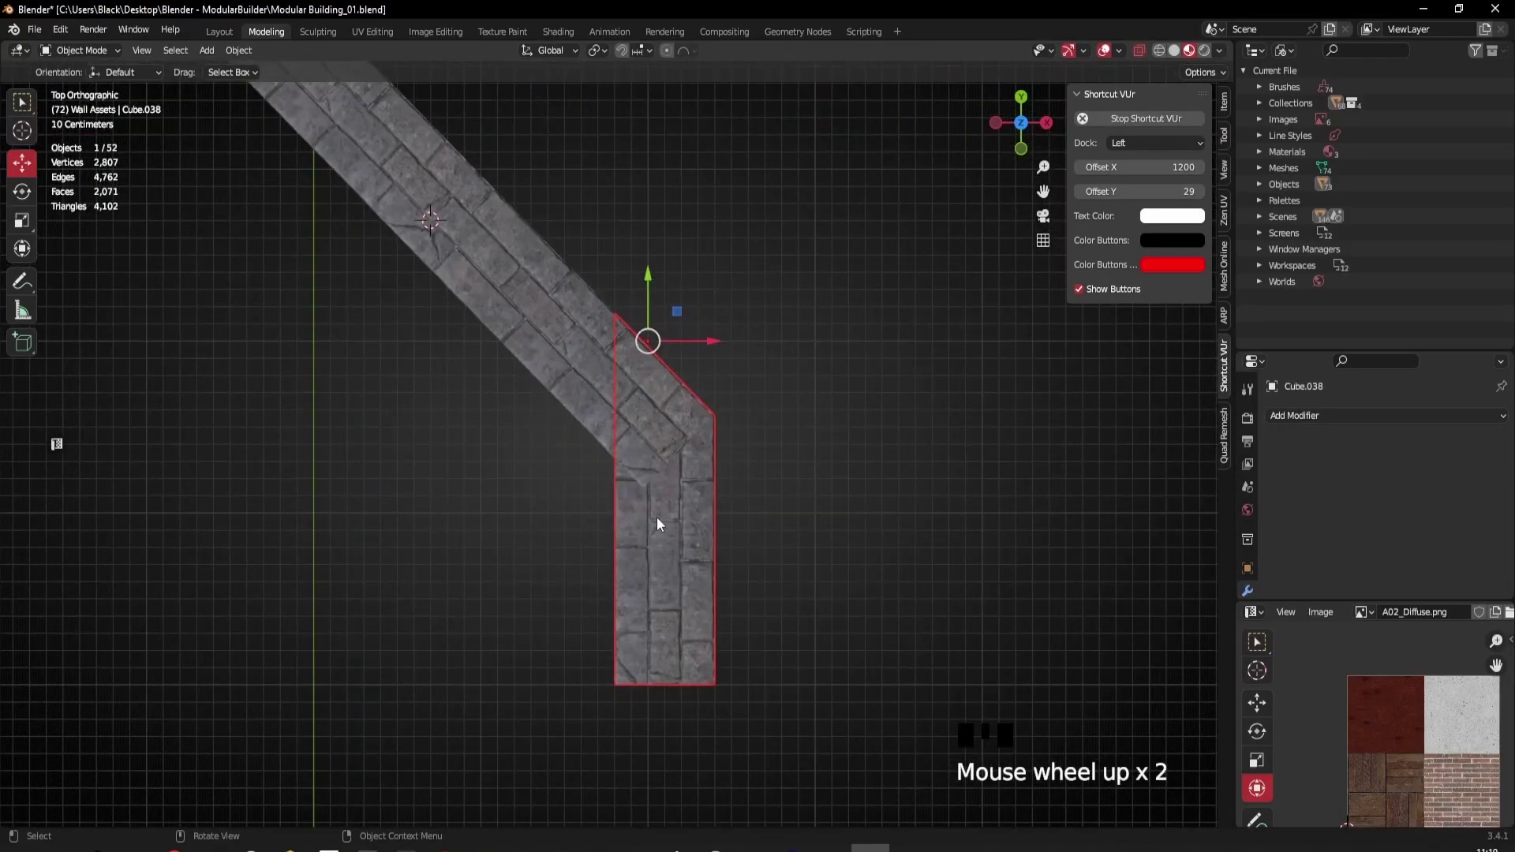
{"action": "scroll", "coordinate": [657, 524], "scroll_direction": "down", "scroll_amount": 2}
Step: Open the upright plane for edge editing and raise its upper edge vertically to well above the top of the wall
{"action": "middle_click_drag", "start_coordinate": [784, 497], "coordinate": [580, 635]}
{"action": "scroll", "coordinate": [793, 410], "scroll_direction": "up", "scroll_amount": 4}
{"action": "scroll", "coordinate": [758, 395], "scroll_direction": "down", "scroll_amount": 3}
{"action": "left_click", "coordinate": [580, 636]}
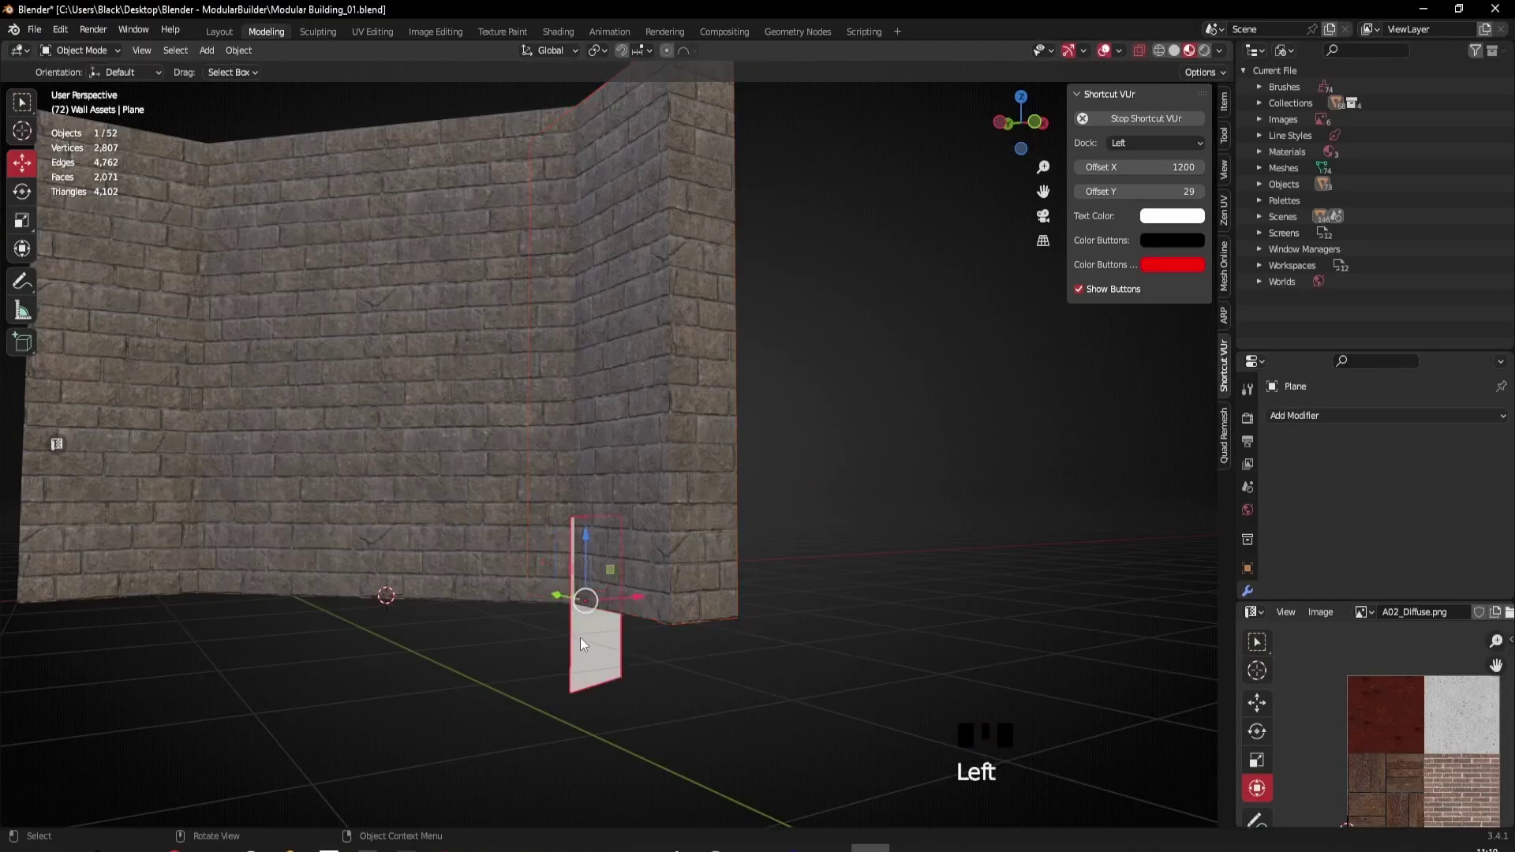
{"action": "middle_click_drag", "start_coordinate": [598, 531], "coordinate": [281, 327]}
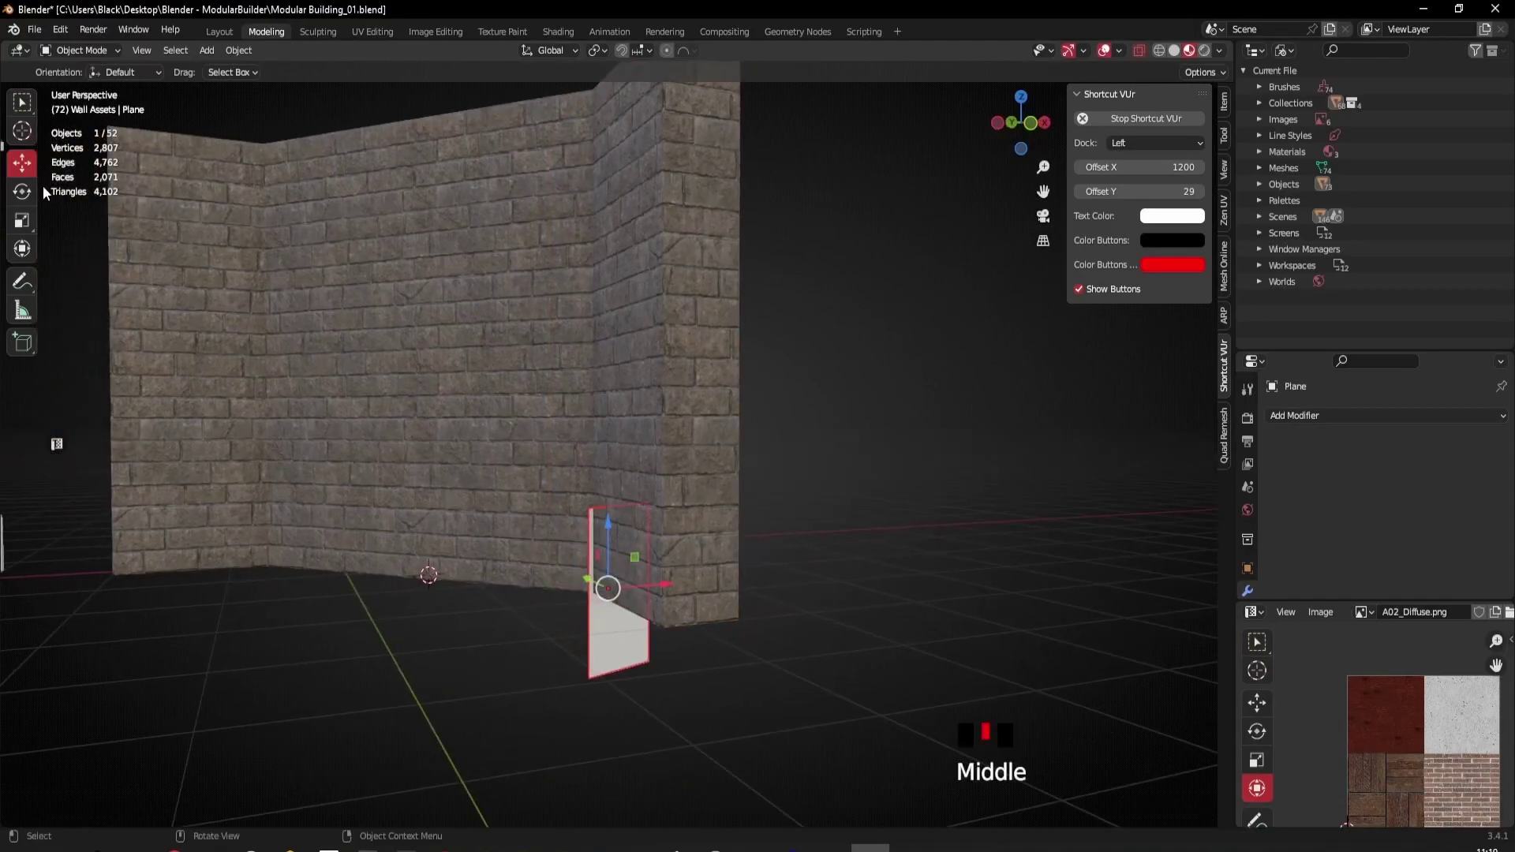
{"action": "key", "text": "Tab"}
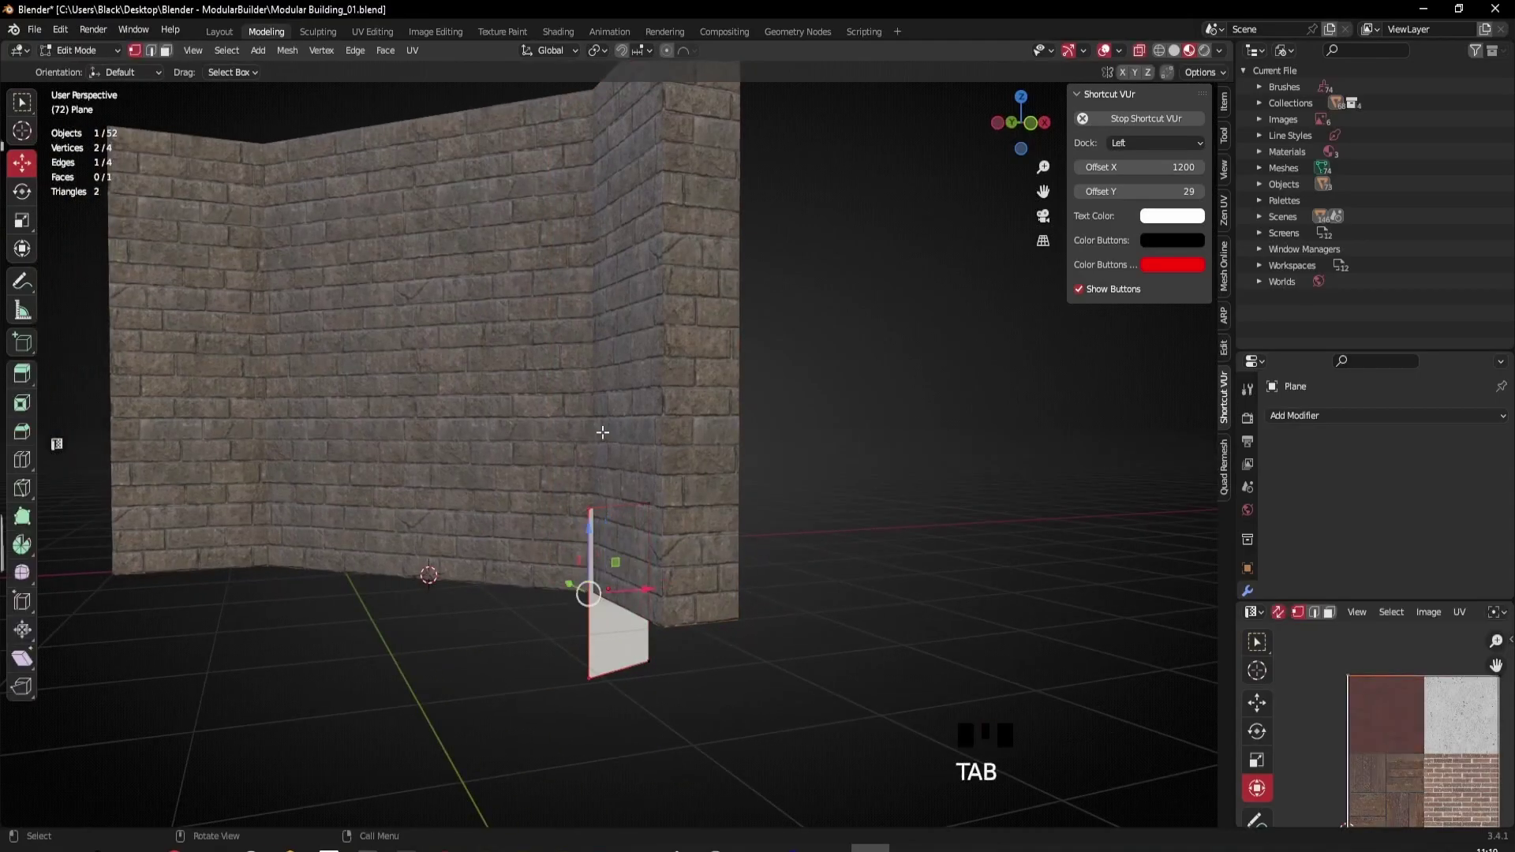
{"action": "key", "text": "2"}
{"action": "left_click", "coordinate": [603, 503]}
{"action": "left_click_drag", "start_coordinate": [620, 448], "coordinate": [620, 238]}
{"action": "middle_click_drag", "start_coordinate": [622, 241], "coordinate": [642, 390], "text": "shift"}
{"action": "left_click_drag", "start_coordinate": [616, 367], "coordinate": [616, 182]}
{"action": "scroll", "coordinate": [616, 182], "scroll_direction": "down", "scroll_amount": 2}
{"action": "scroll", "coordinate": [632, 300], "scroll_direction": "up", "scroll_amount": 2}
{"action": "middle_click_drag", "start_coordinate": [631, 323], "coordinate": [646, 341]}
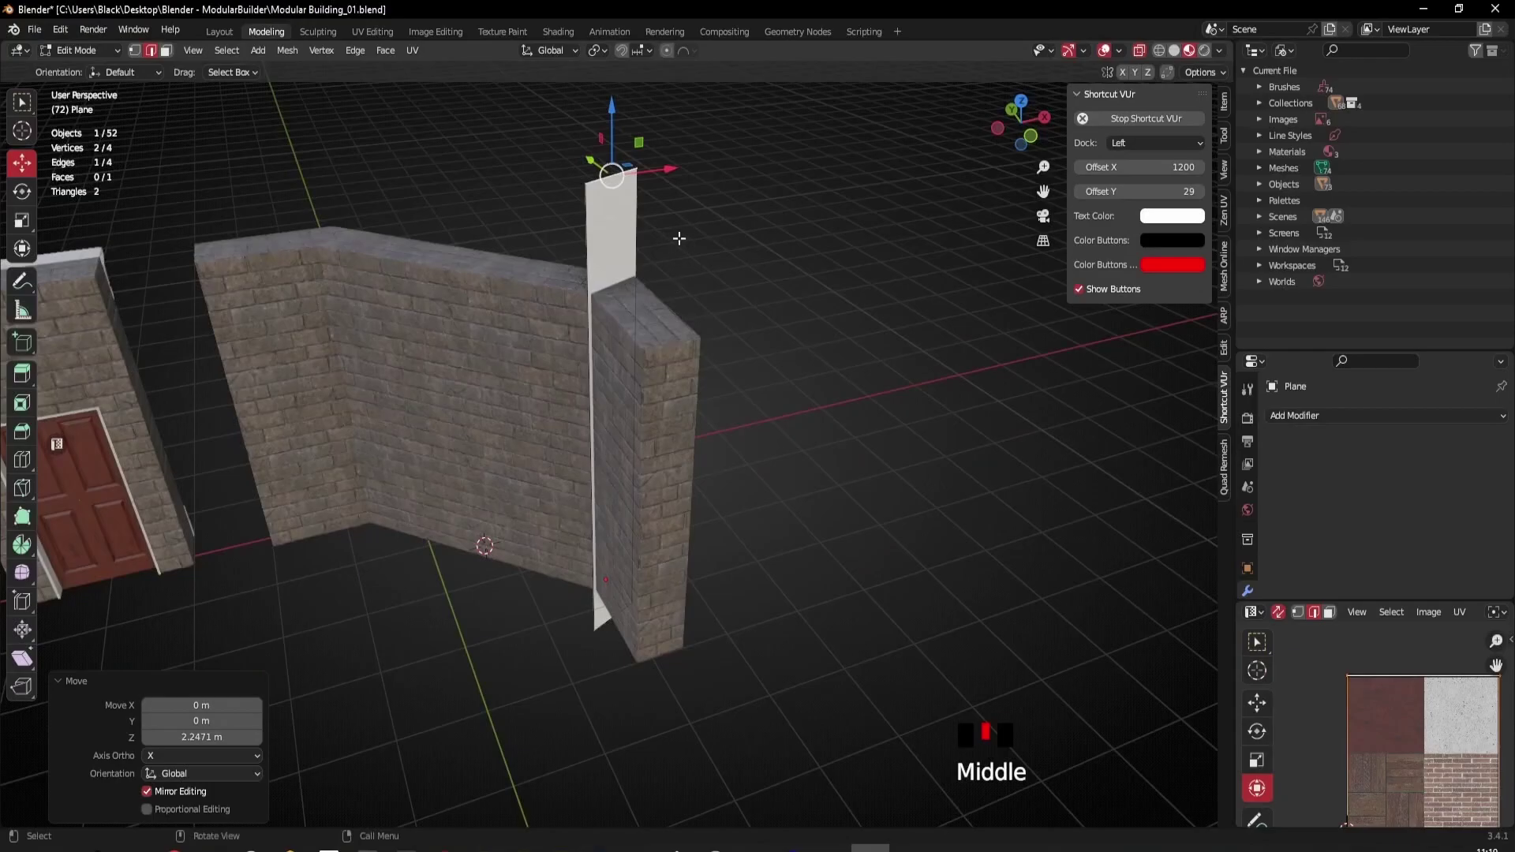
Step: Select the whole plane and delete only its face, keeping the edges as a wireframe cutter
{"action": "scroll", "coordinate": [649, 344], "scroll_direction": "up", "scroll_amount": 4}
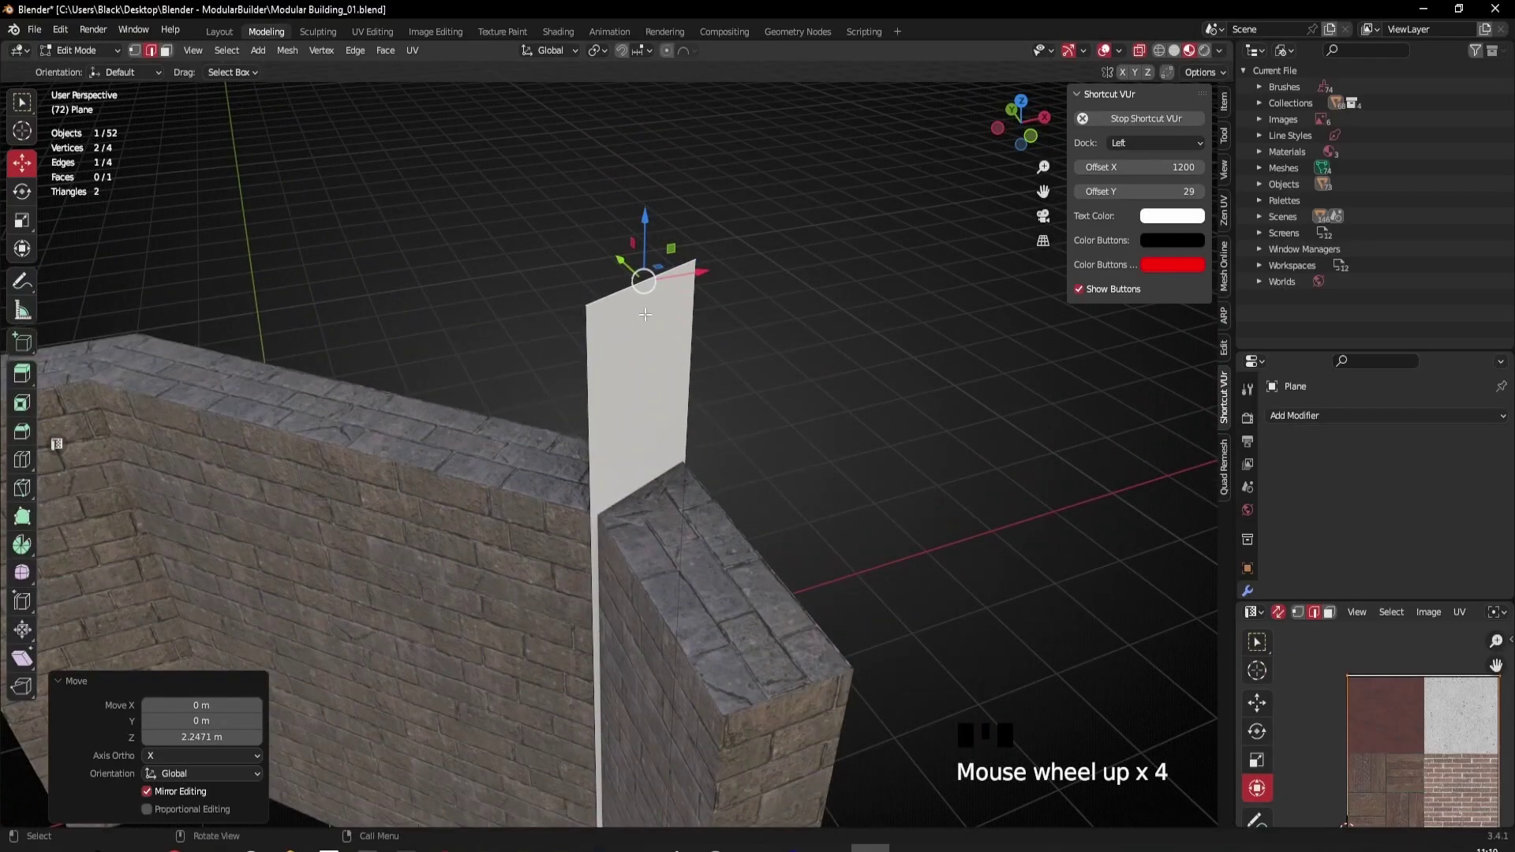
{"action": "key", "text": "3"}
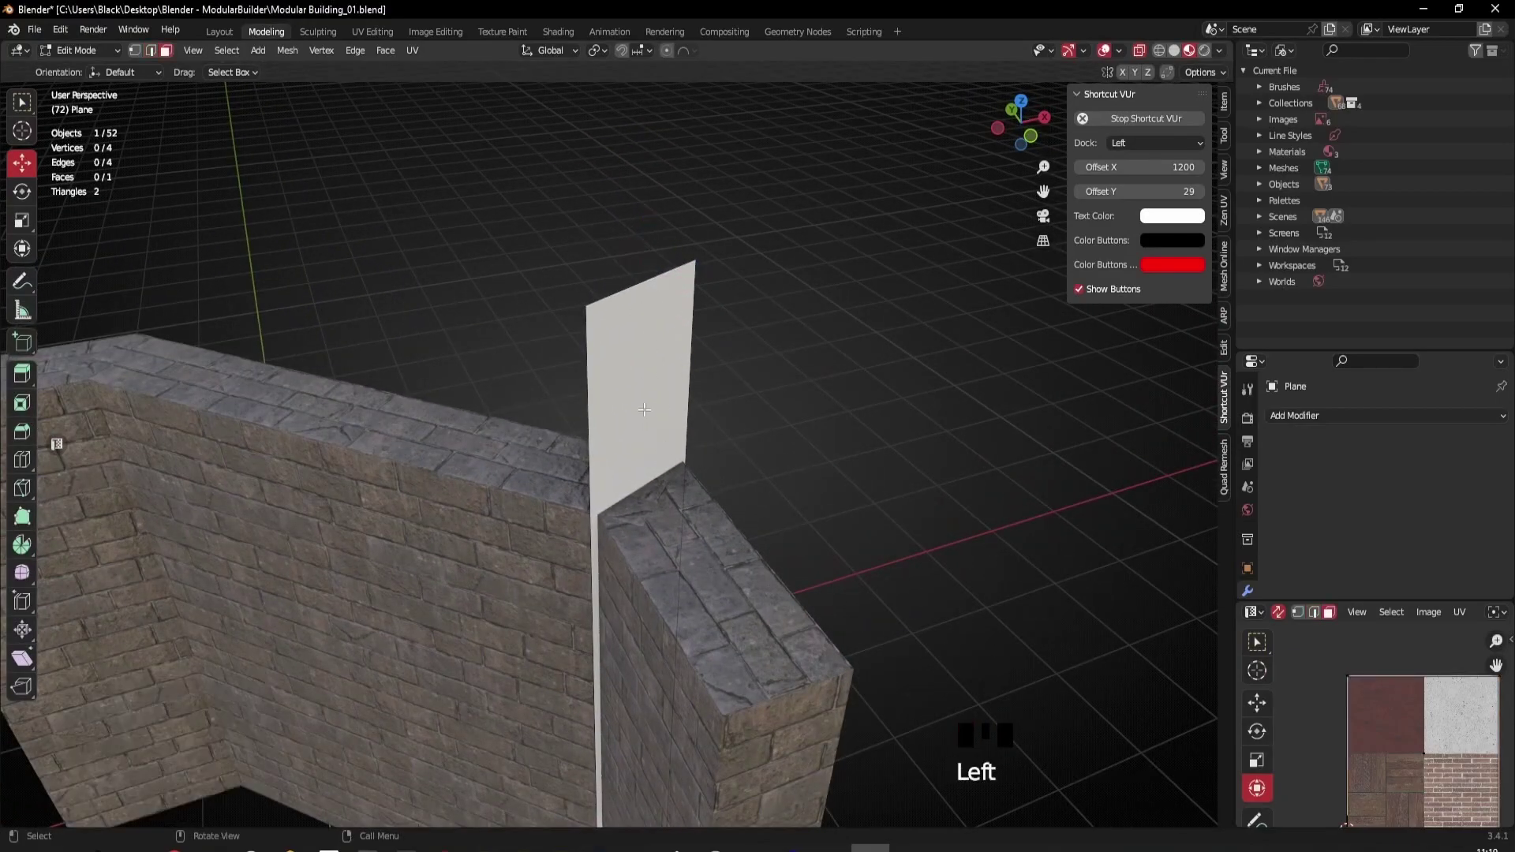
{"action": "key", "text": "a"}
{"action": "key", "text": "x"}
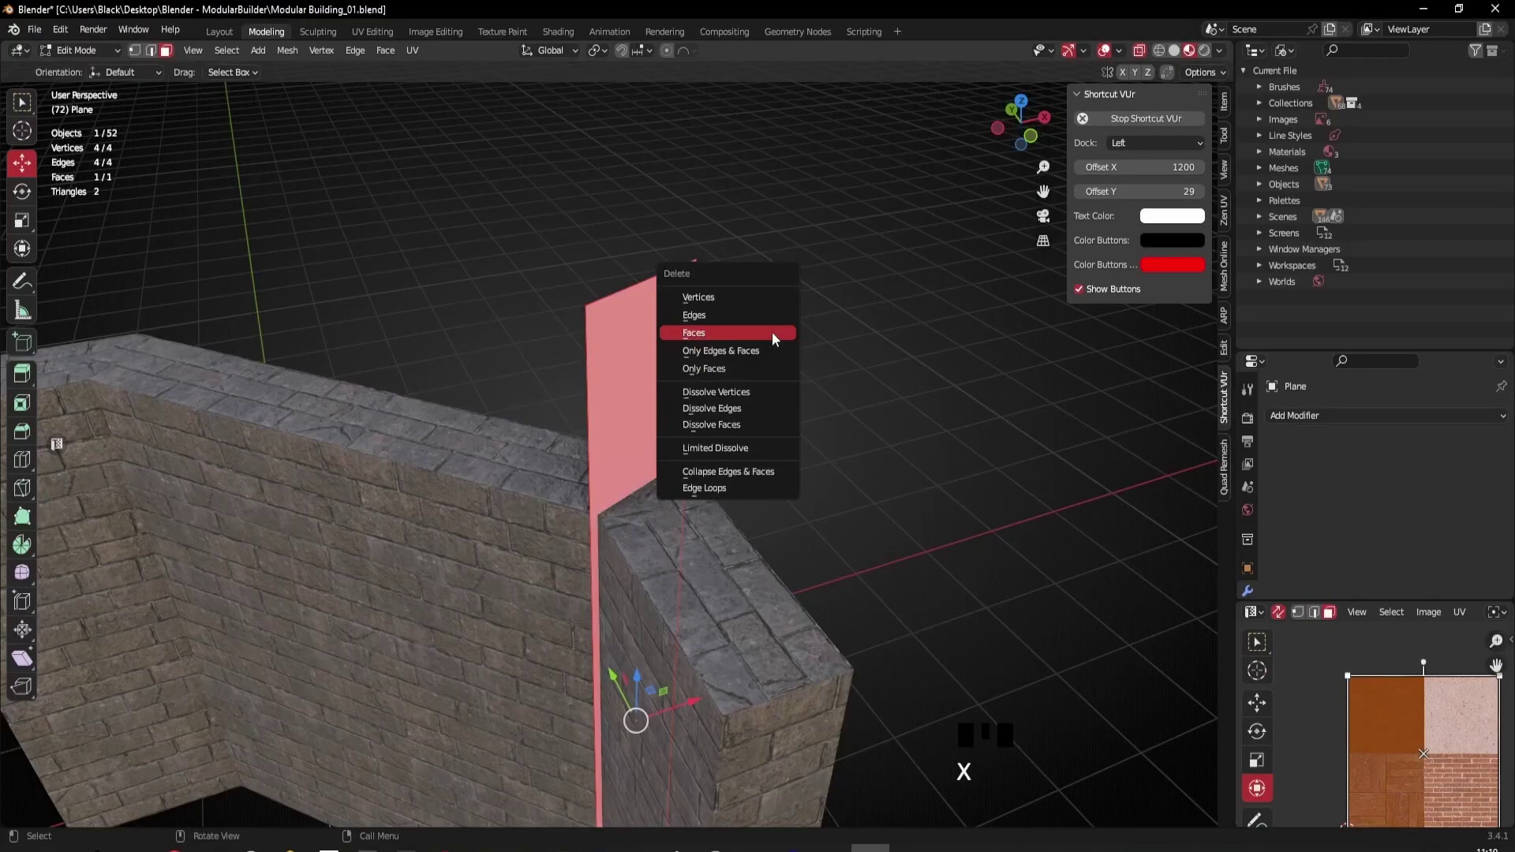
{"action": "left_click", "coordinate": [705, 368]}
{"action": "scroll", "coordinate": [703, 575], "scroll_direction": "down", "scroll_amount": 3}
{"action": "middle_click_drag", "start_coordinate": [703, 576], "coordinate": [688, 559]}
{"action": "scroll", "coordinate": [689, 558], "scroll_direction": "up", "scroll_amount": 1}
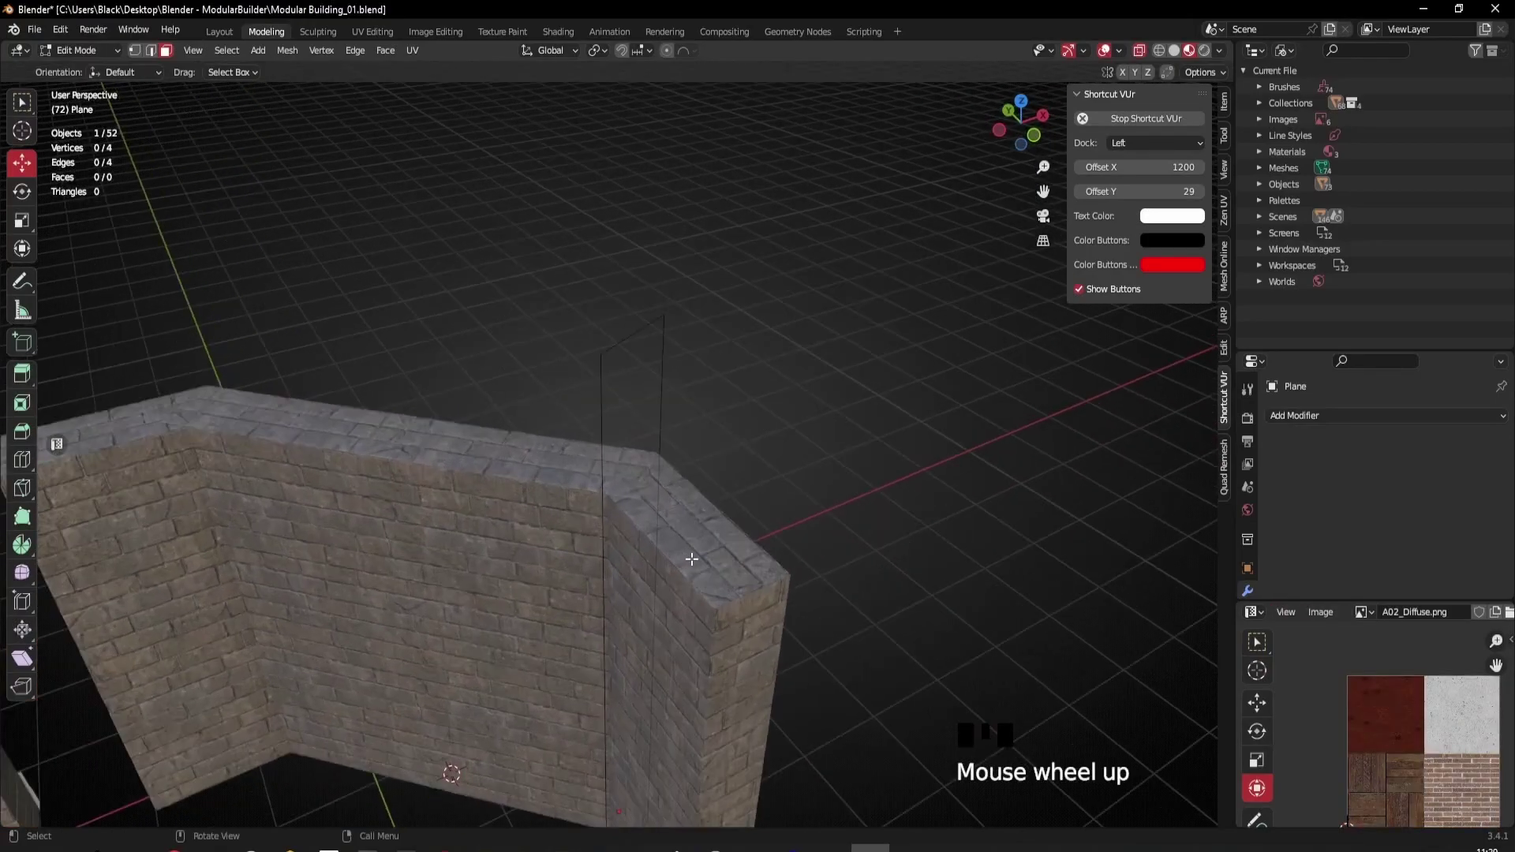
Step: Leave the cutter's mesh editing and open the short end wall for editing with all its faces selected
{"action": "key", "text": "Tab"}
{"action": "left_click", "coordinate": [706, 559]}
{"action": "scroll", "coordinate": [704, 560], "scroll_direction": "up", "scroll_amount": 2}
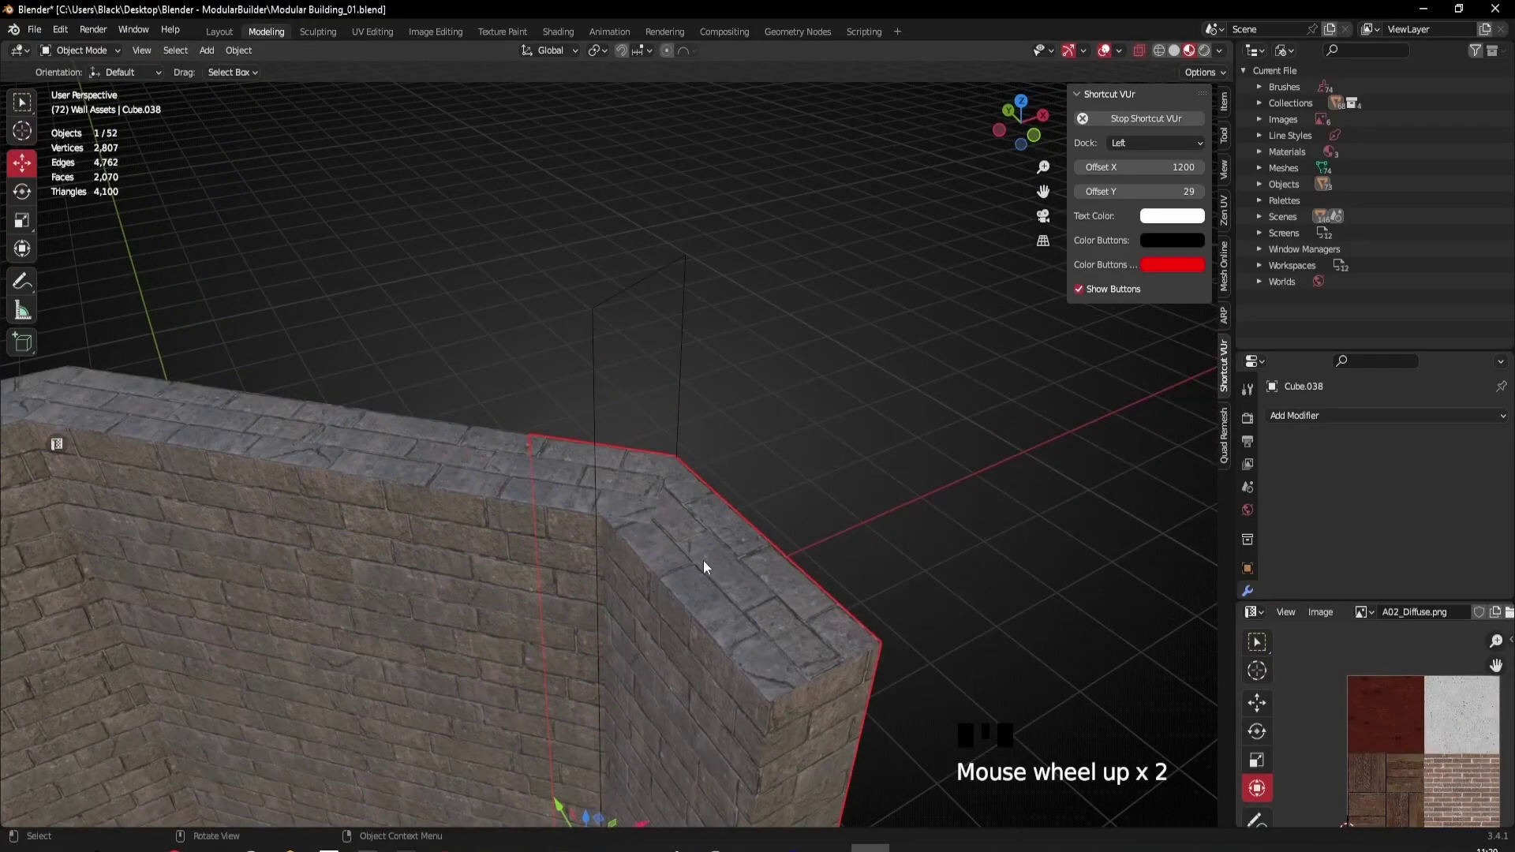
{"action": "left_click", "coordinate": [340, 474]}
{"action": "middle_click_drag", "start_coordinate": [484, 552], "coordinate": [740, 371]}
{"action": "left_click", "coordinate": [708, 608]}
{"action": "scroll", "coordinate": [713, 603], "scroll_direction": "down", "scroll_amount": 2}
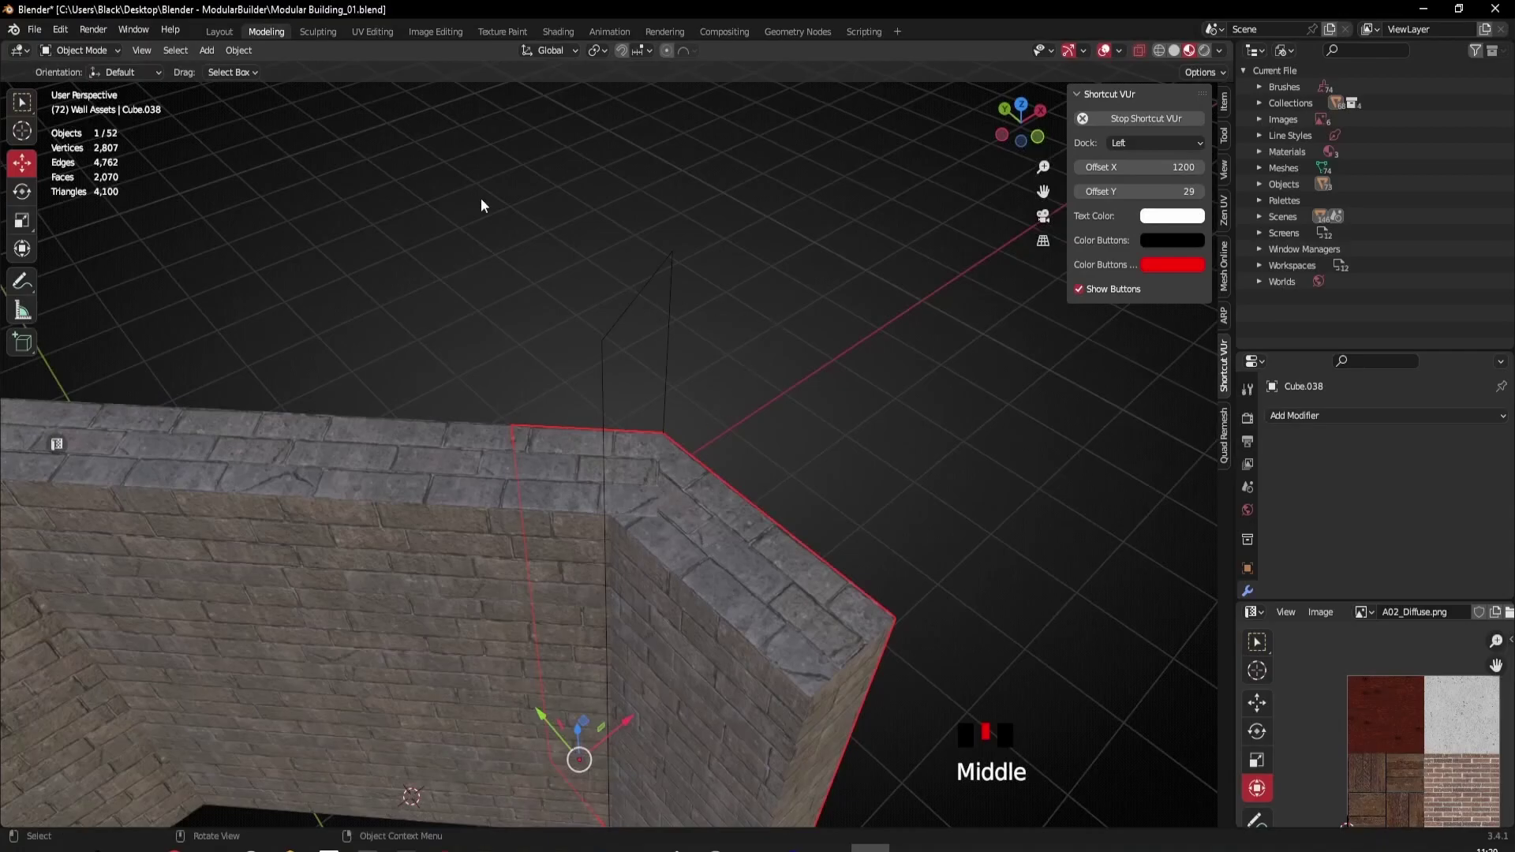
{"action": "key", "text": "Tab"}
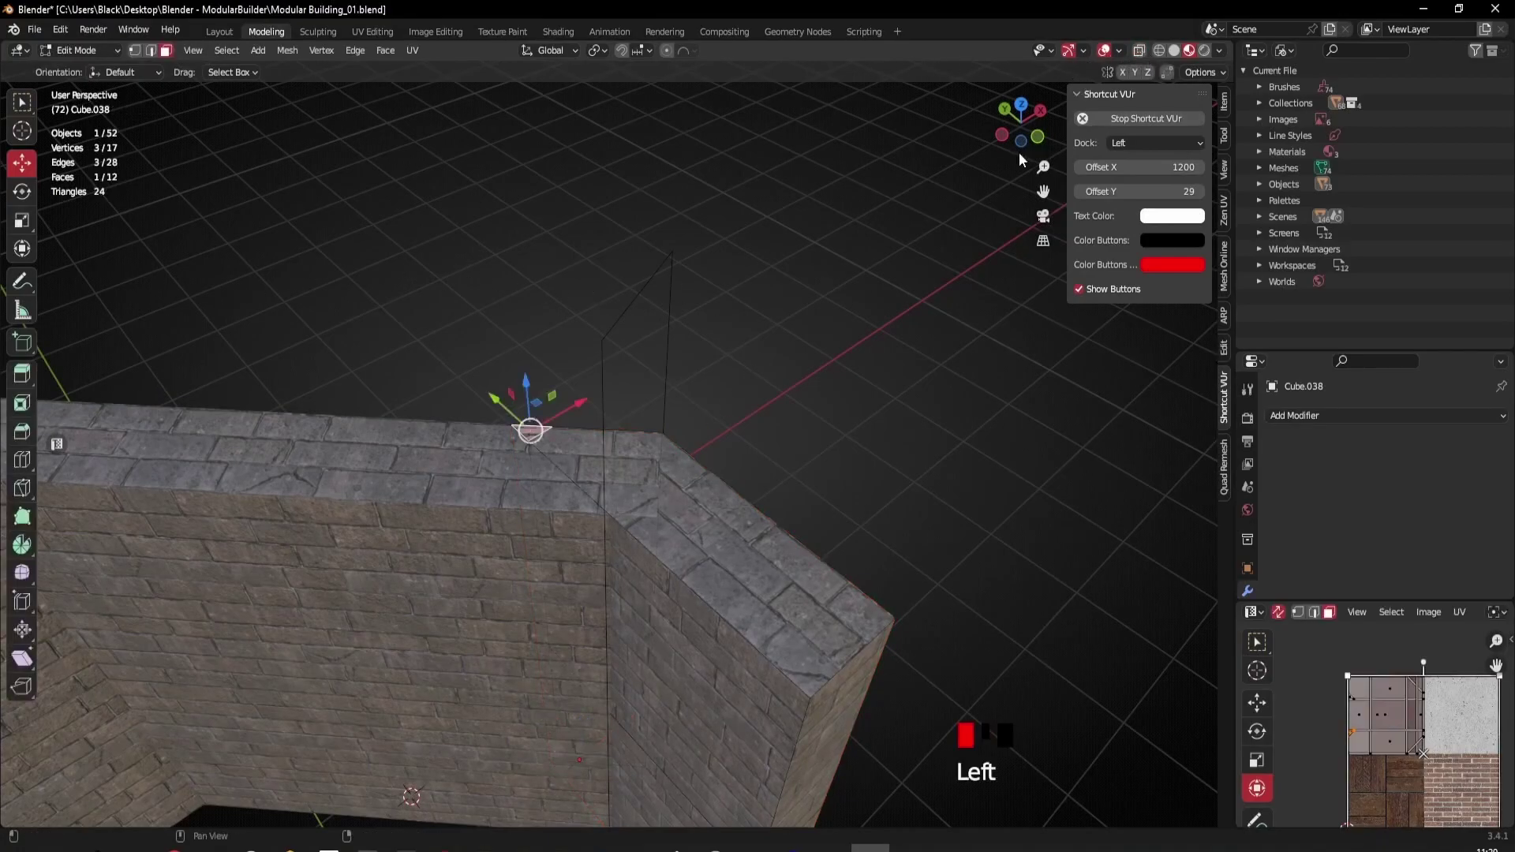
{"action": "key", "text": "a"}
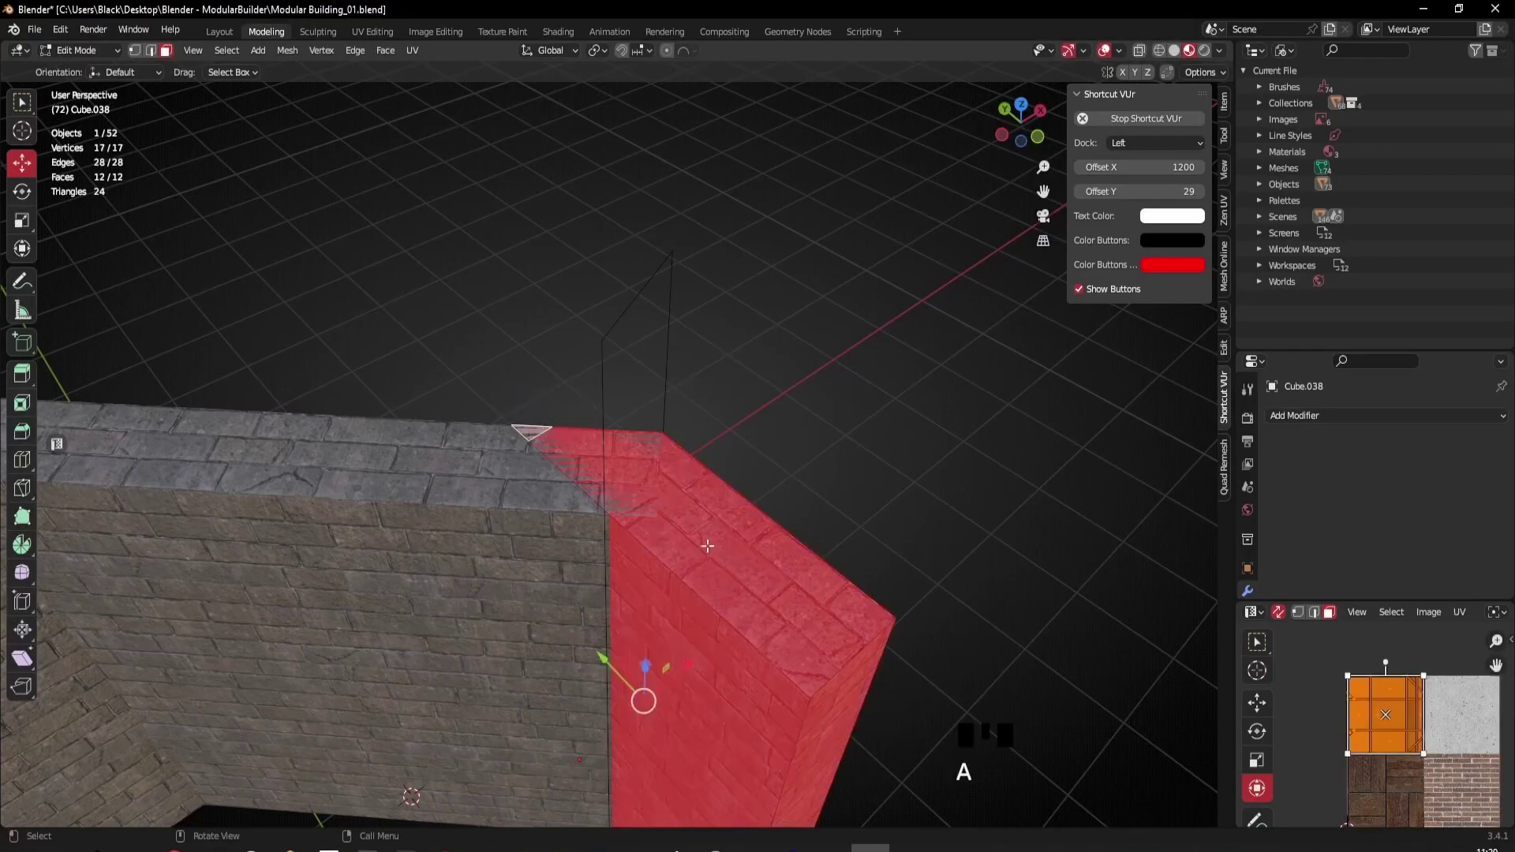
Step: Add the wireframe cutter to the selection and knife-project it through the end wall from the top view
{"action": "scroll", "coordinate": [741, 422], "scroll_direction": "down", "scroll_amount": 2}
{"action": "left_click", "coordinate": [643, 334], "text": "ctrl"}
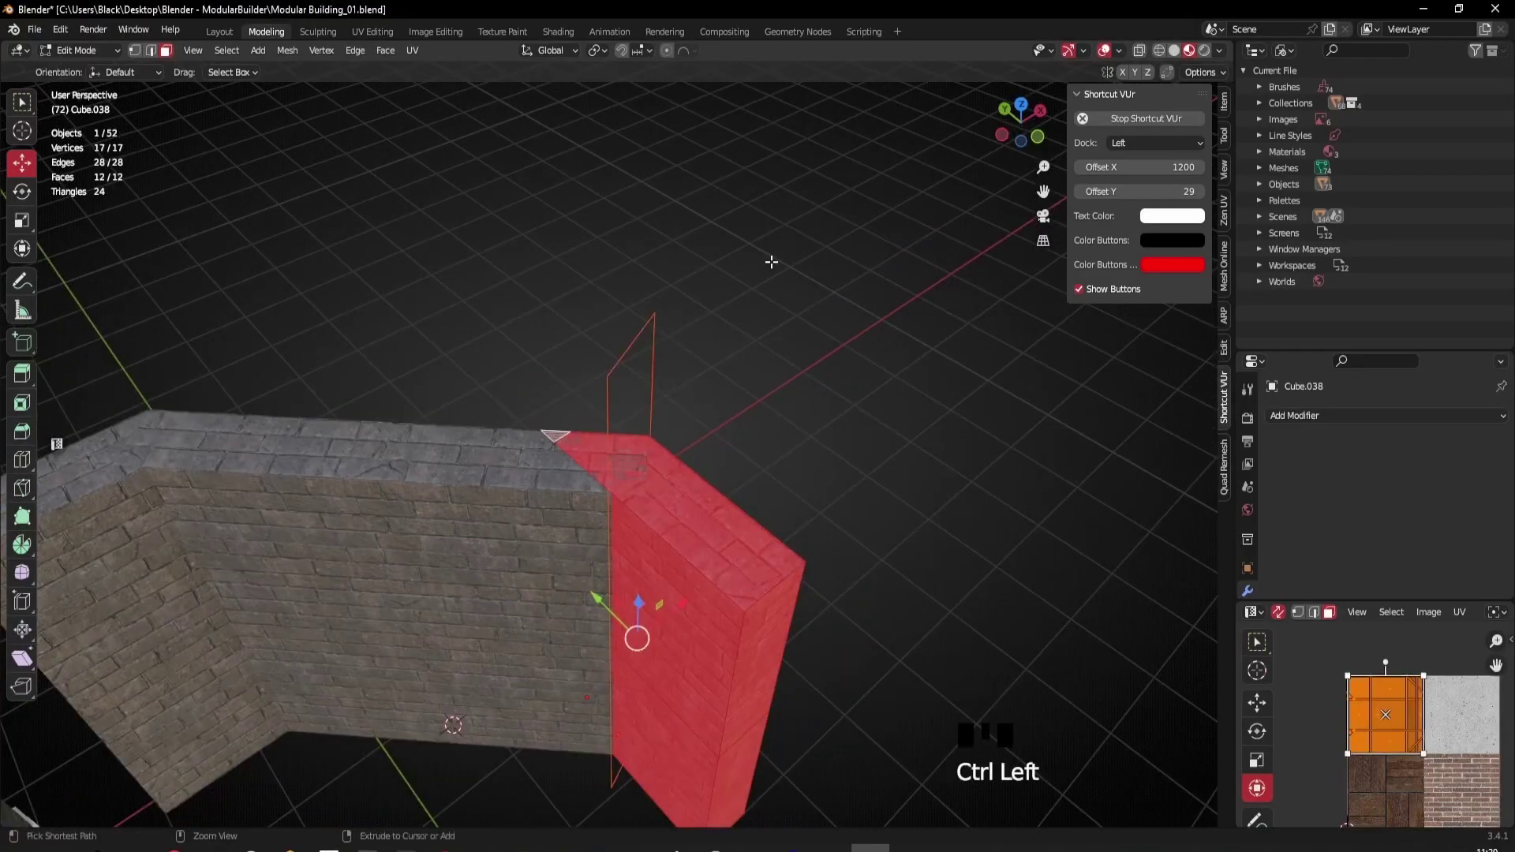
{"action": "left_click", "coordinate": [1022, 107]}
{"action": "scroll", "coordinate": [722, 345], "scroll_direction": "up", "scroll_amount": 3}
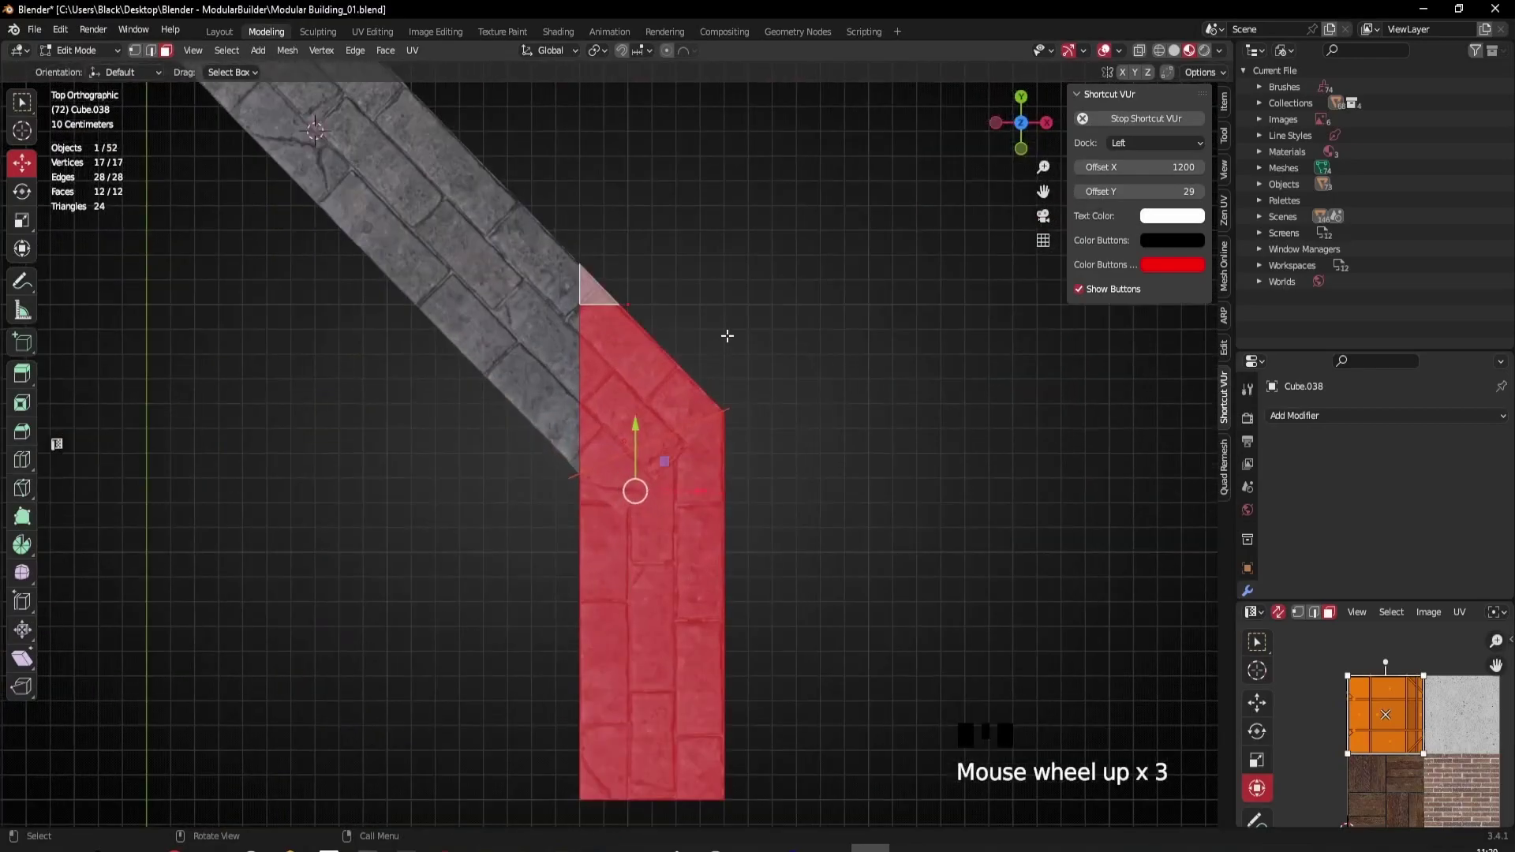
{"action": "key", "text": "q"}
{"action": "left_click", "coordinate": [746, 164]}
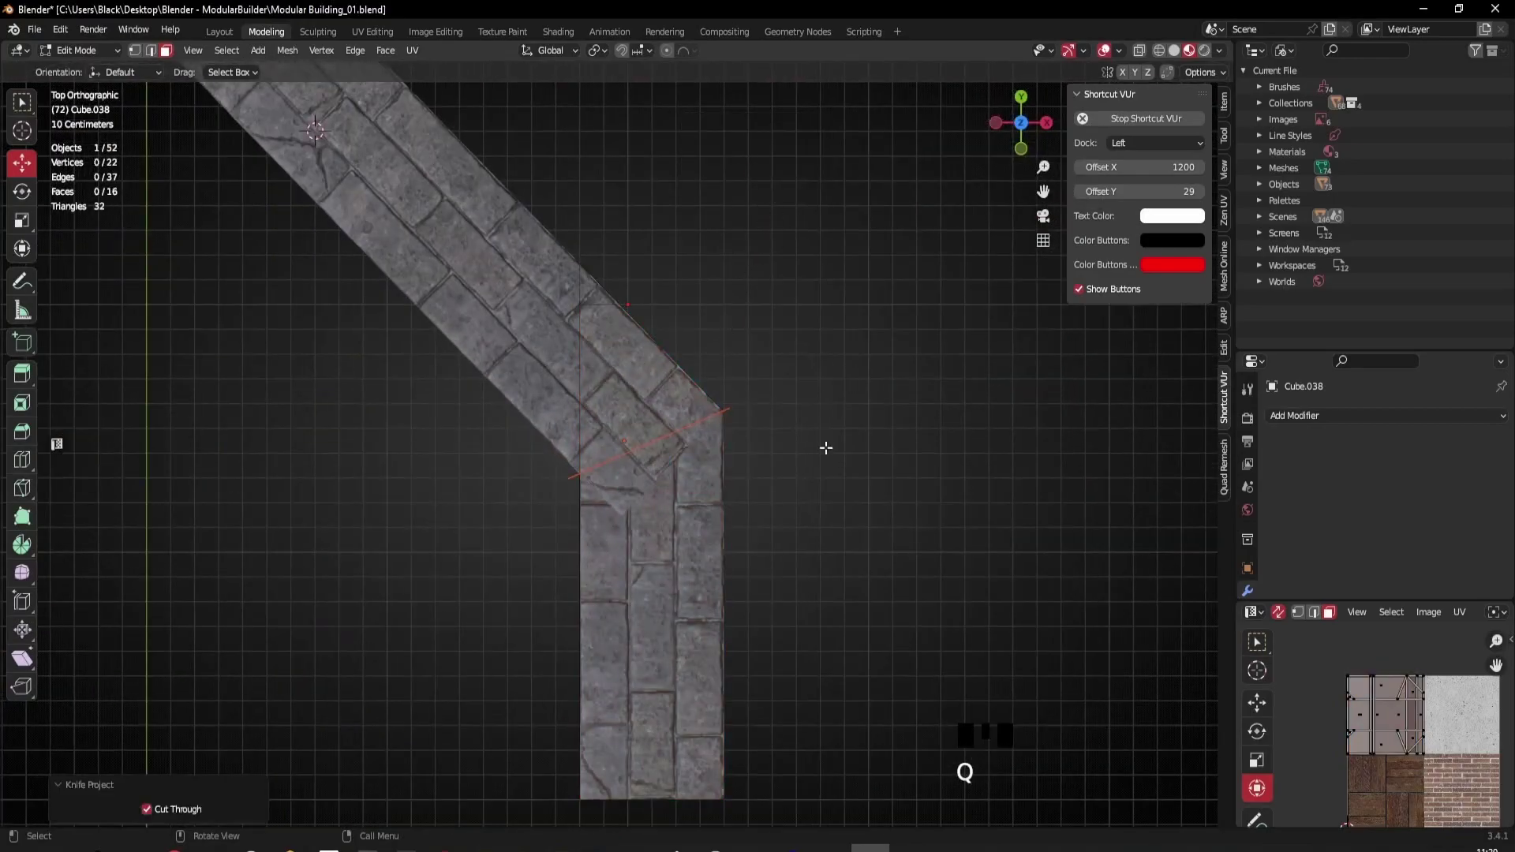
Step: Select the end wall's faces on the kept side of the miter cut, invert the selection and delete the overlapping faces
{"action": "scroll", "coordinate": [673, 430], "scroll_direction": "down", "scroll_amount": 3}
{"action": "middle_click_drag", "start_coordinate": [687, 483], "coordinate": [738, 514]}
{"action": "left_click", "coordinate": [694, 477]}
{"action": "left_click", "coordinate": [694, 545], "text": "shift"}
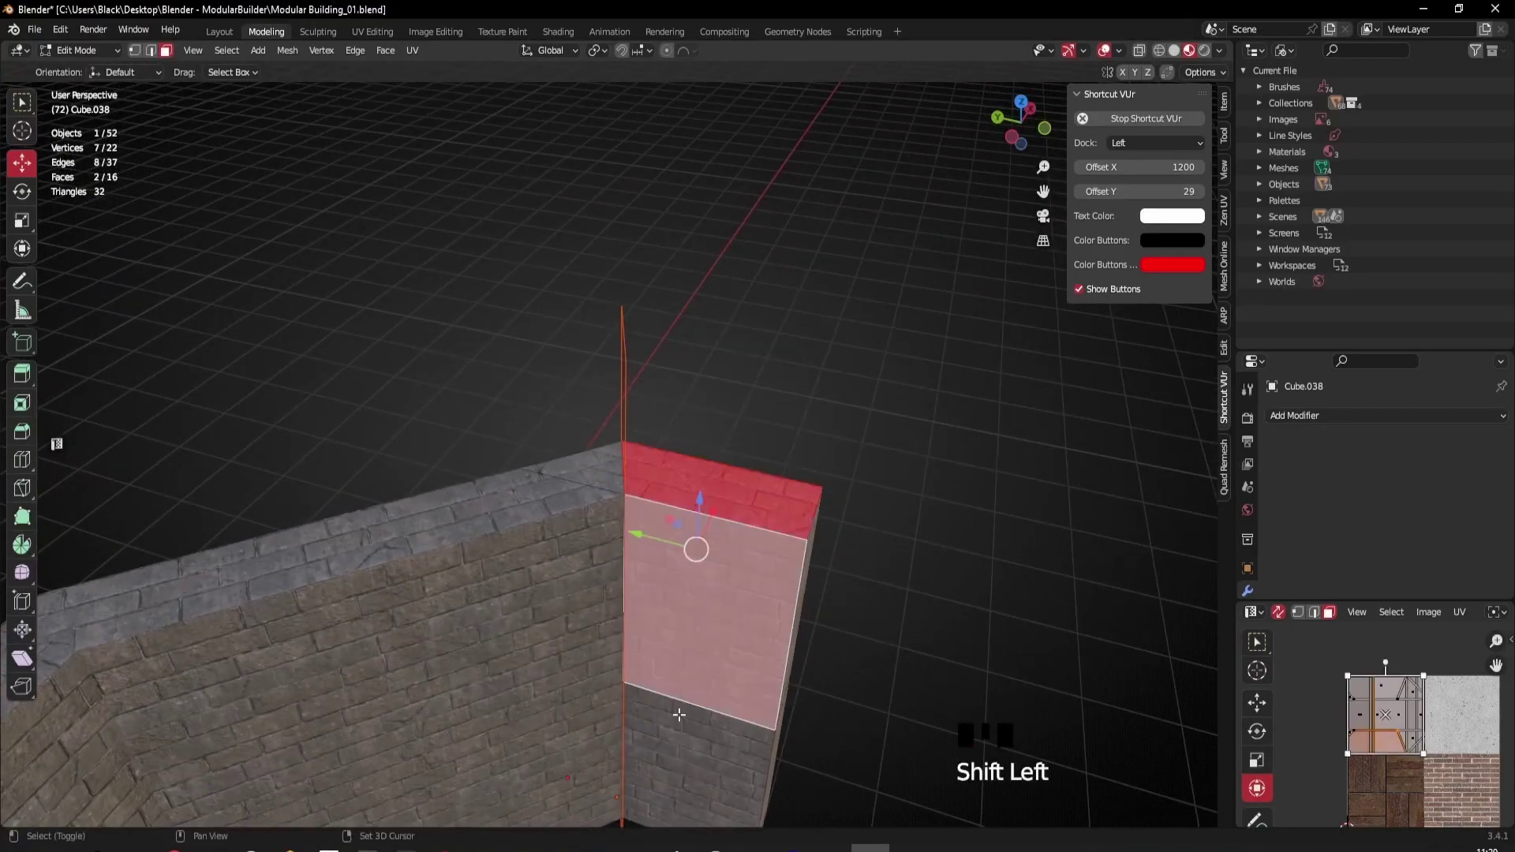
{"action": "left_click", "coordinate": [724, 727], "text": "shift"}
{"action": "middle_click_drag", "start_coordinate": [833, 568], "coordinate": [778, 588]}
{"action": "left_click", "coordinate": [775, 643], "text": "shift"}
{"action": "middle_click_drag", "start_coordinate": [774, 643], "coordinate": [629, 611]}
{"action": "middle_click_drag", "start_coordinate": [629, 612], "coordinate": [622, 467], "text": "shift"}
{"action": "left_click", "coordinate": [627, 505], "text": "shift"}
{"action": "left_click", "coordinate": [636, 705], "text": "shift"}
{"action": "left_click", "coordinate": [636, 705], "text": "shift"}
{"action": "middle_click_drag", "start_coordinate": [636, 704], "coordinate": [700, 491]}
{"action": "left_click", "coordinate": [694, 618], "text": "shift"}
{"action": "scroll", "coordinate": [600, 565], "scroll_direction": "down", "scroll_amount": 2}
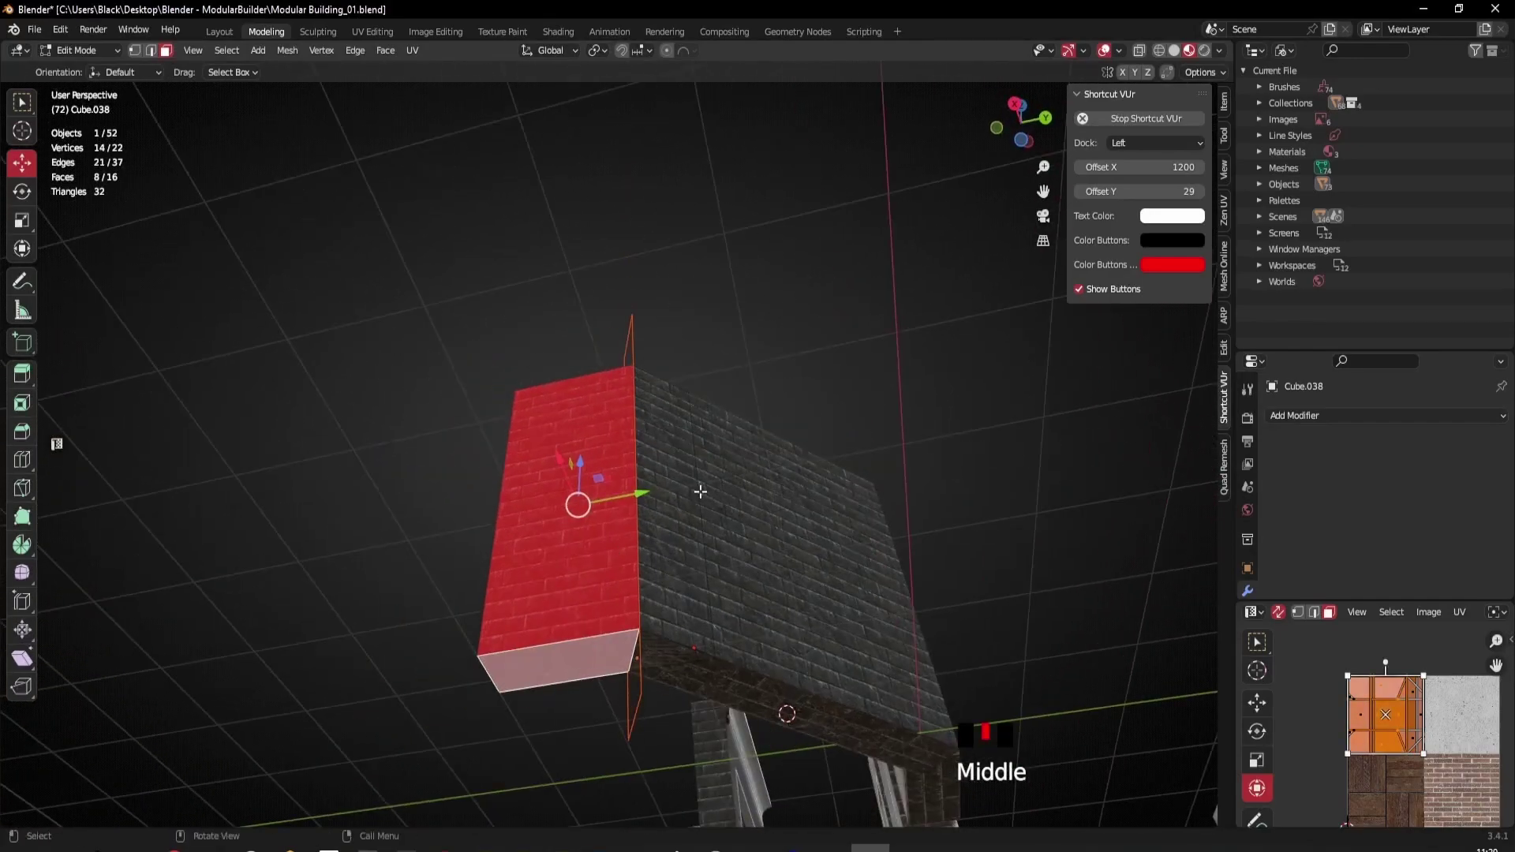
{"action": "key", "text": "ctrl+i"}
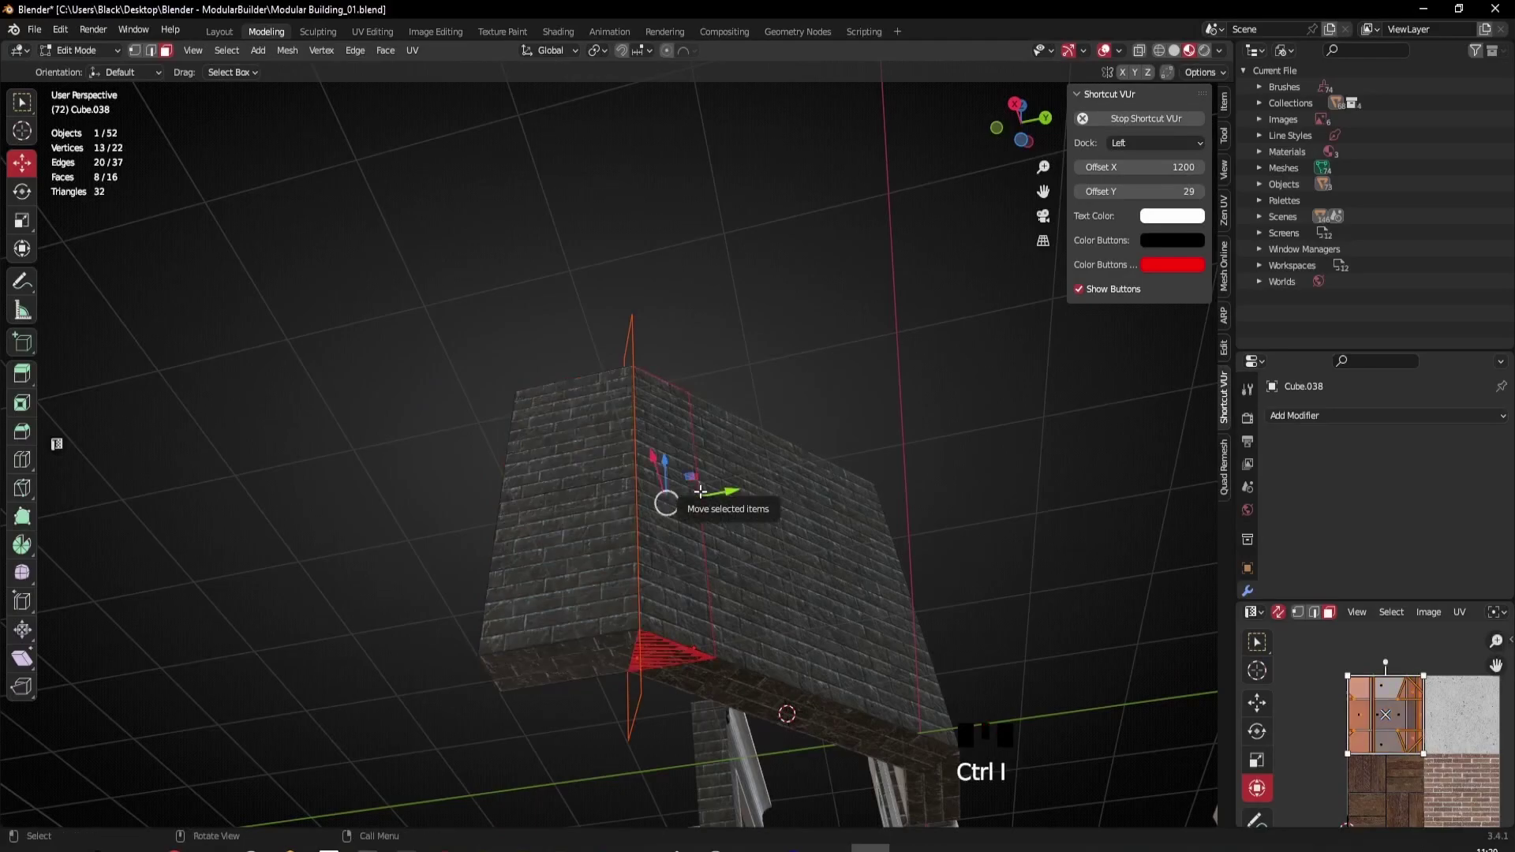
{"action": "key", "text": "x"}
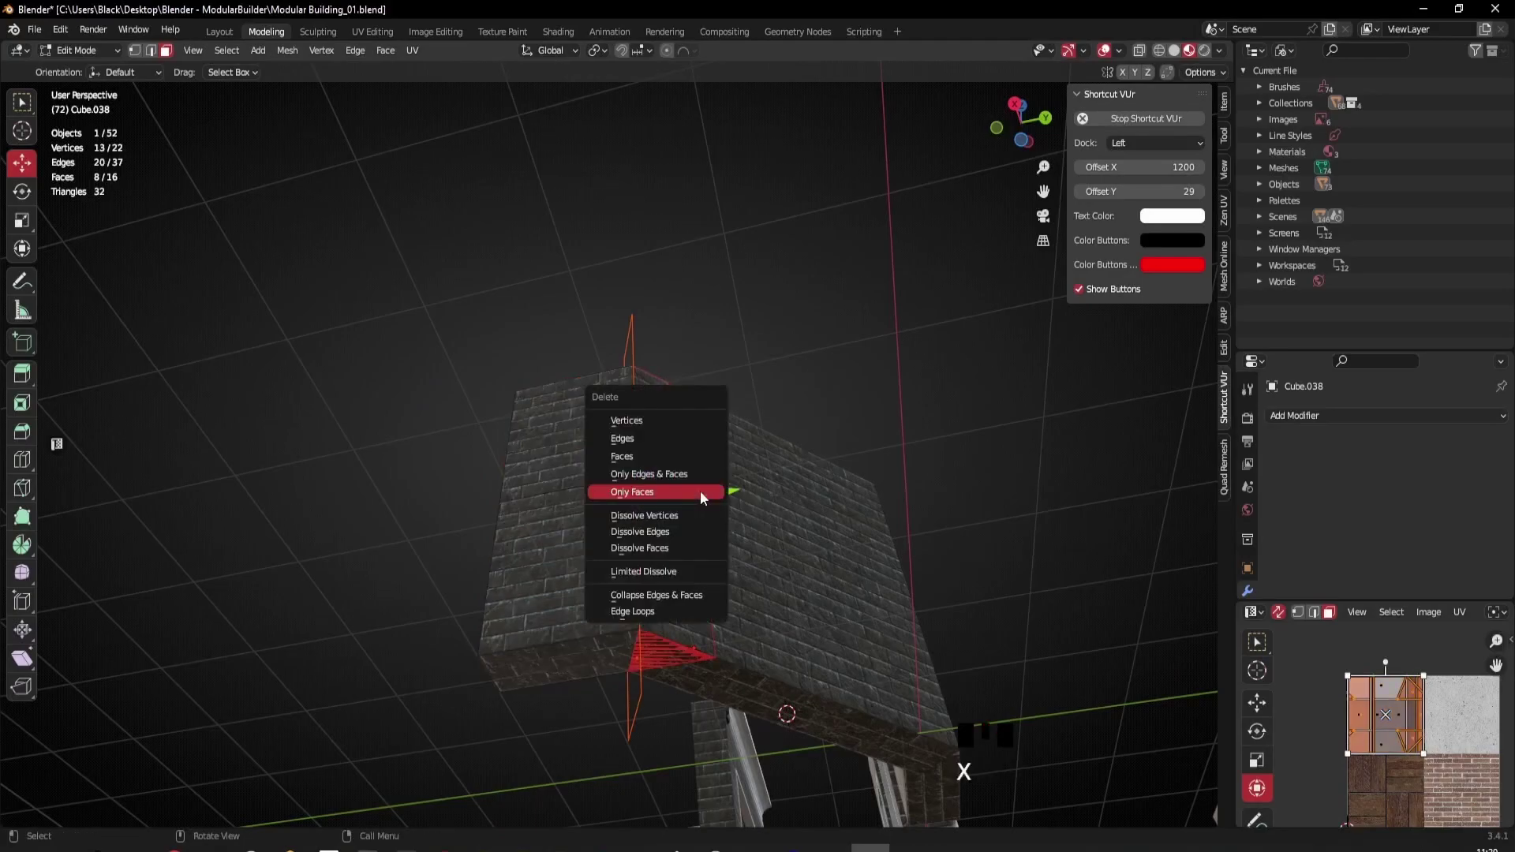
{"action": "left_click", "coordinate": [632, 456]}
Step: Examine the trimmed joint between the end wall and the diagonal wall from the front and above
{"action": "middle_click_drag", "start_coordinate": [705, 448], "coordinate": [507, 528]}
{"action": "scroll", "coordinate": [533, 422], "scroll_direction": "up", "scroll_amount": 2}
{"action": "middle_click_drag", "start_coordinate": [534, 422], "coordinate": [725, 370]}
{"action": "left_click", "coordinate": [731, 541]}
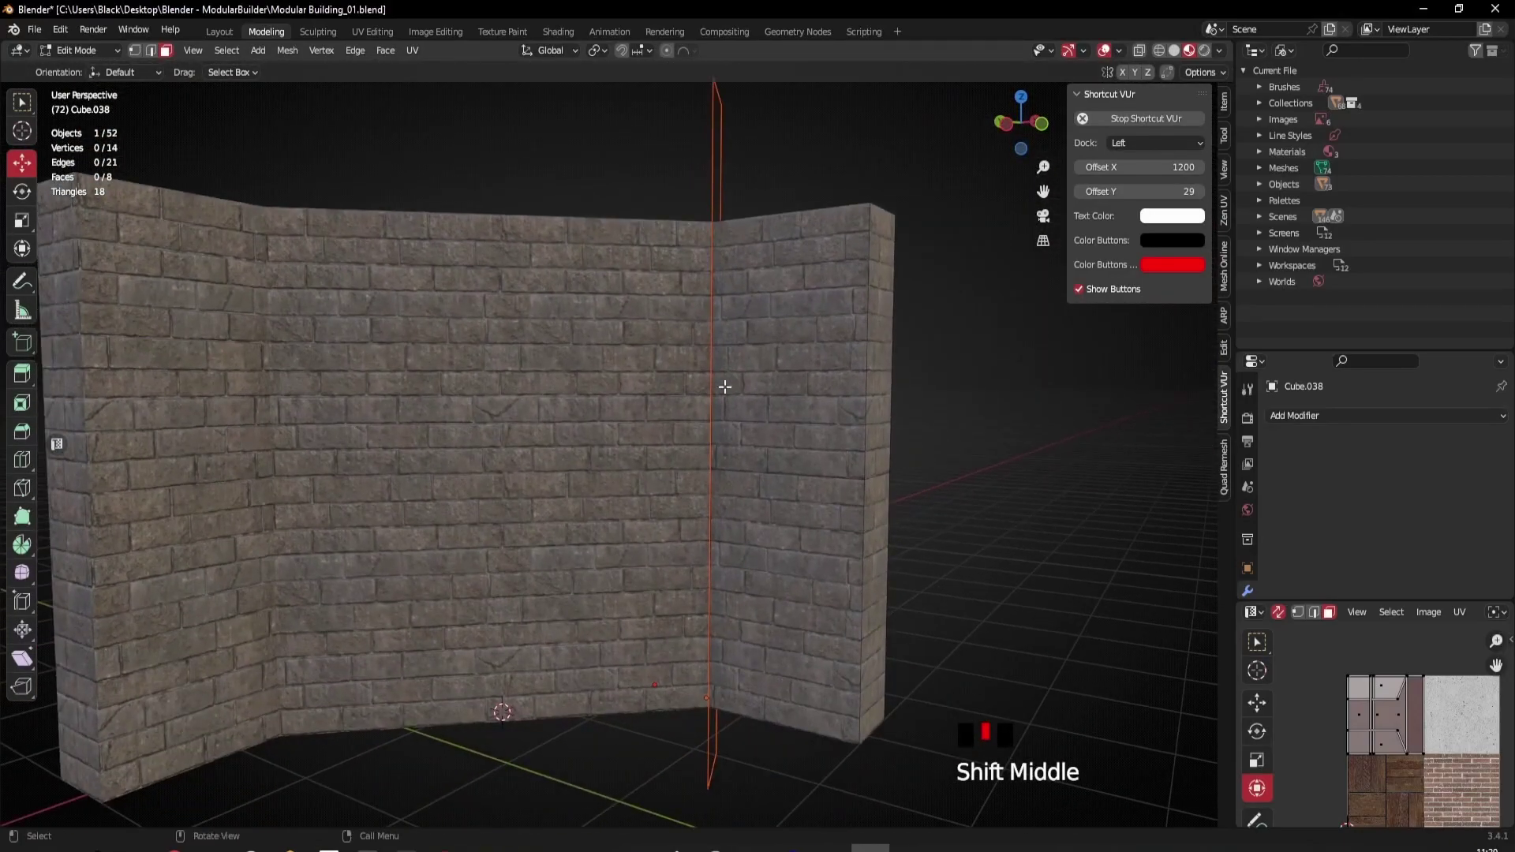
{"action": "middle_click_drag", "start_coordinate": [710, 662], "coordinate": [695, 691]}
{"action": "middle_click_drag", "start_coordinate": [683, 239], "coordinate": [720, 491], "text": "shift"}
{"action": "middle_click_drag", "start_coordinate": [719, 491], "coordinate": [813, 423], "text": "shift"}
{"action": "scroll", "coordinate": [818, 434], "scroll_direction": "down", "scroll_amount": 1}
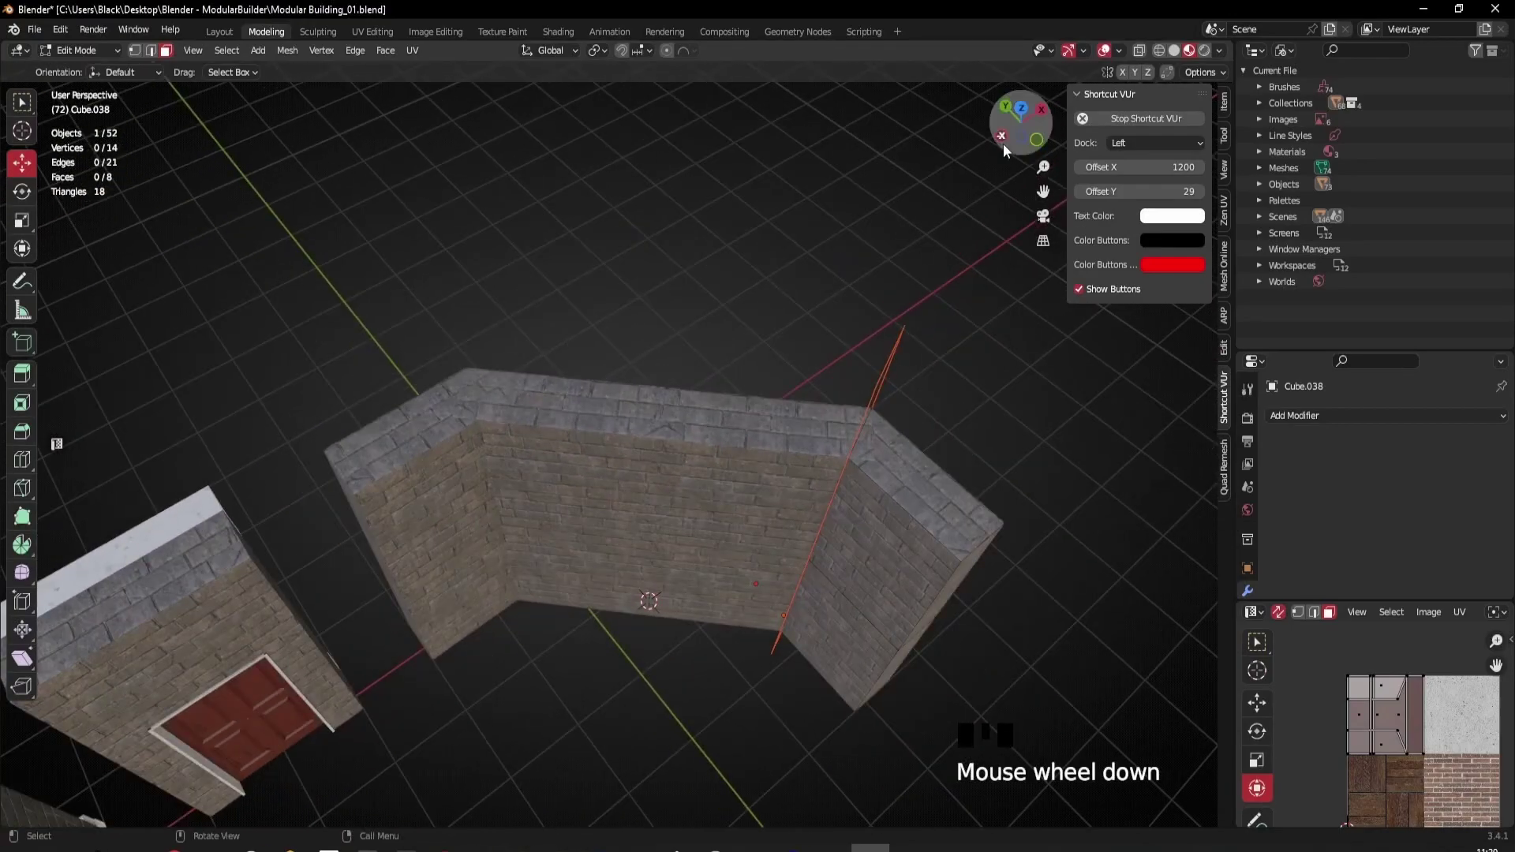
Step: Leave the end wall's mesh editing and open the diagonal wall for editing with all its faces selected
{"action": "left_click", "coordinate": [1020, 112]}
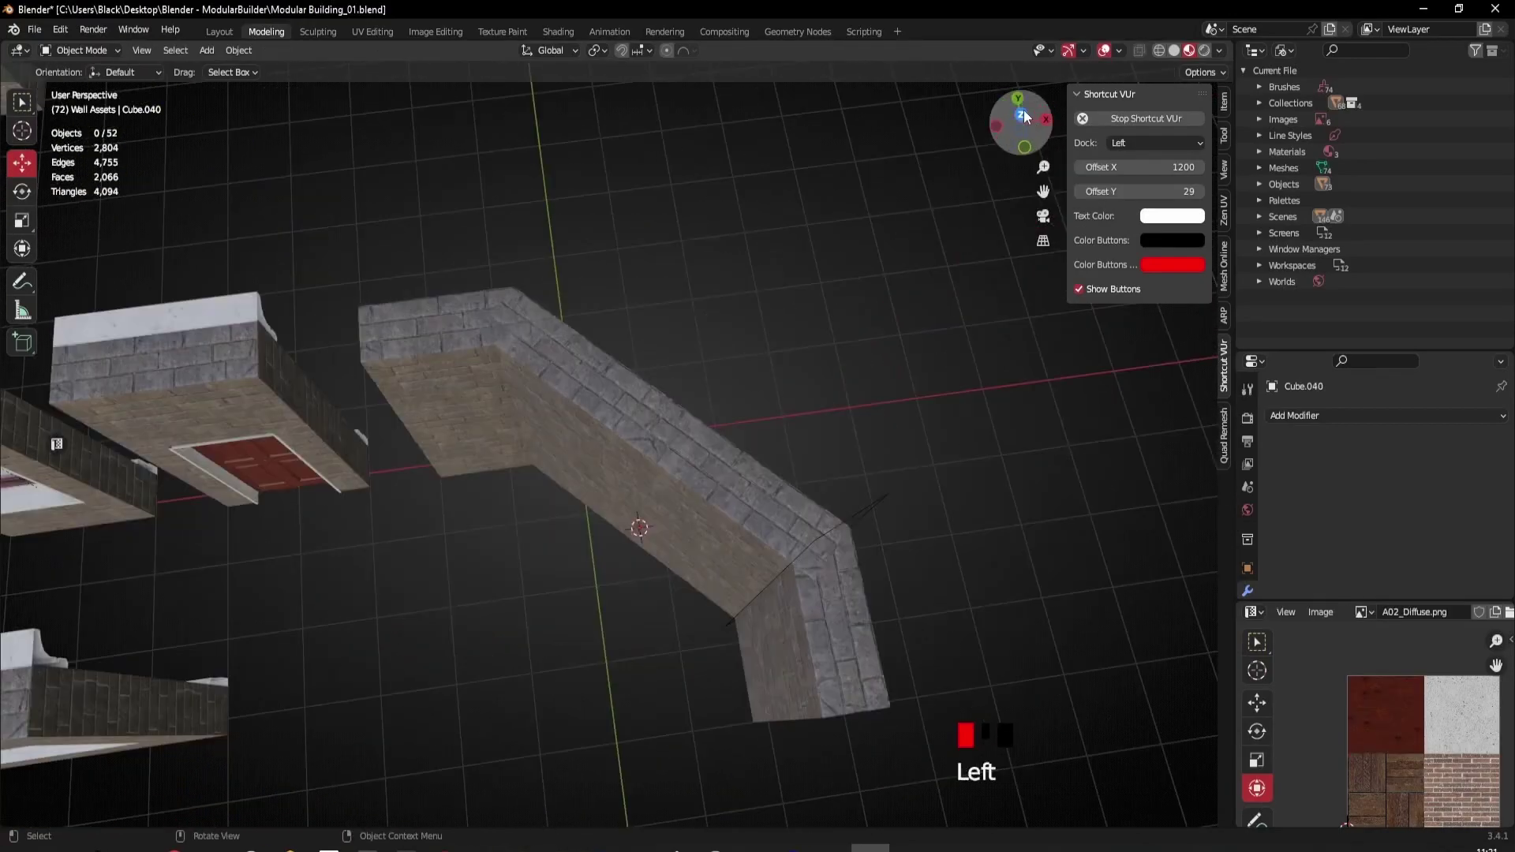
{"action": "scroll", "coordinate": [637, 607], "scroll_direction": "up", "scroll_amount": 4}
{"action": "middle_click_drag", "start_coordinate": [744, 546], "coordinate": [585, 484], "text": "shift"}
{"action": "left_click", "coordinate": [629, 416]}
{"action": "scroll", "coordinate": [629, 416], "scroll_direction": "down", "scroll_amount": 4}
{"action": "scroll", "coordinate": [616, 484], "scroll_direction": "up", "scroll_amount": 4}
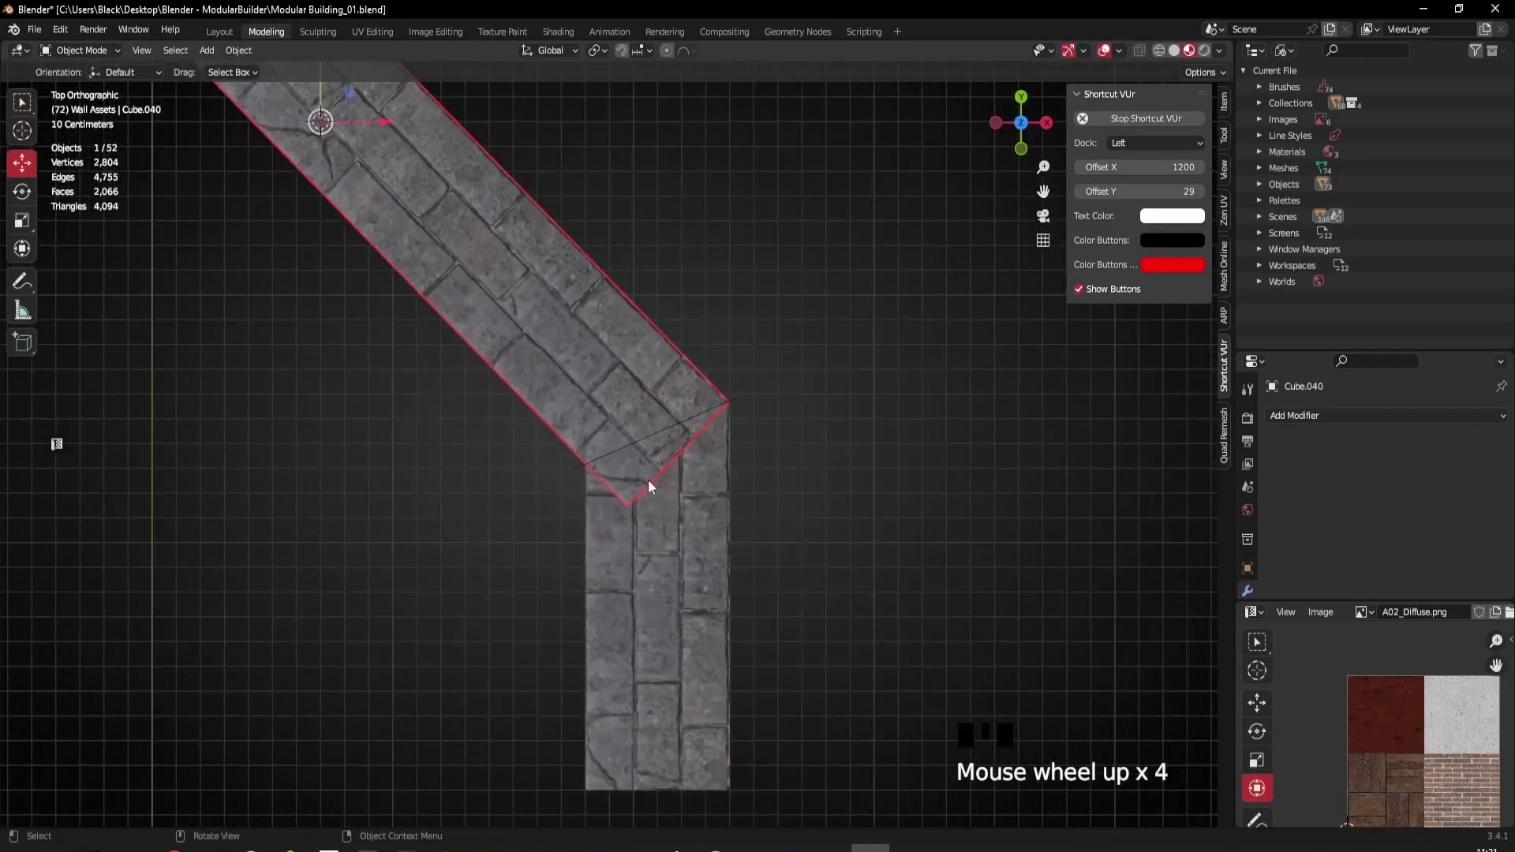
{"action": "key", "text": "Tab"}
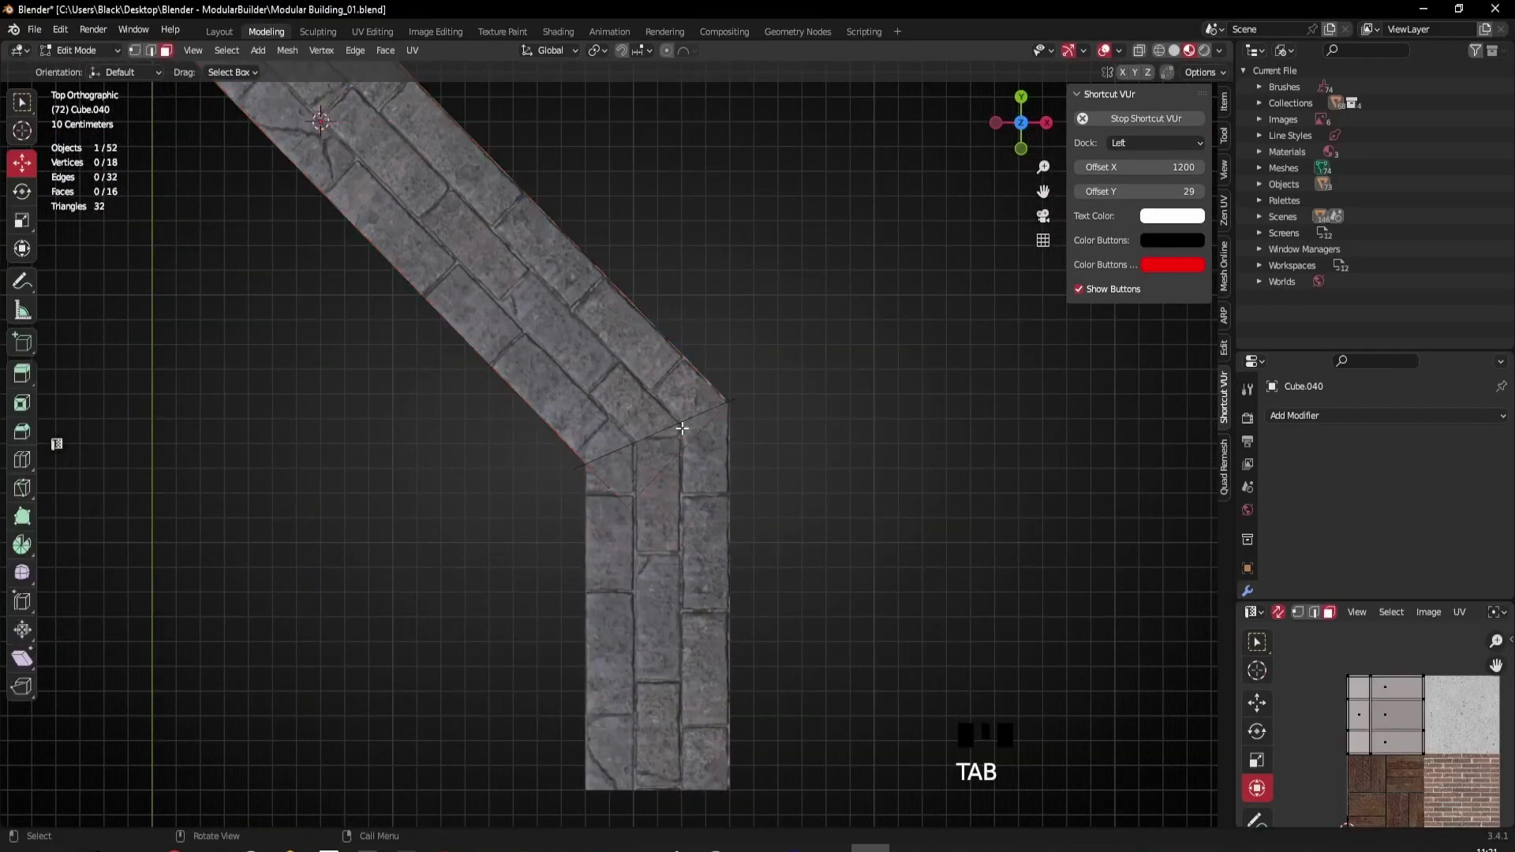
{"action": "key", "text": "a"}
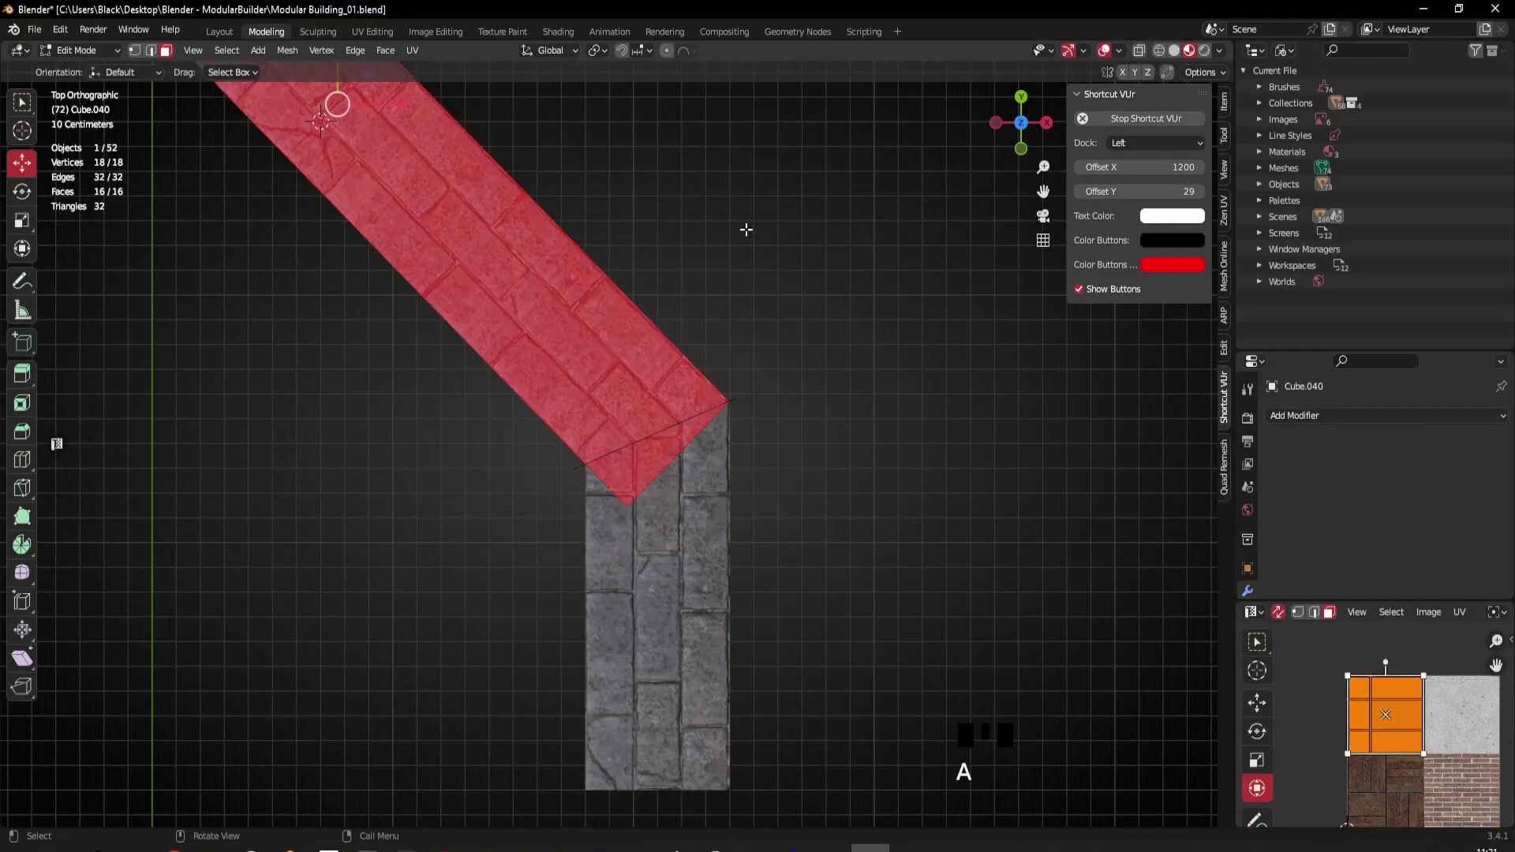
Step: Add the wireframe cutter to the selection and knife-project it through the diagonal wall from the top view
{"action": "middle_click_drag", "start_coordinate": [770, 210], "coordinate": [761, 228]}
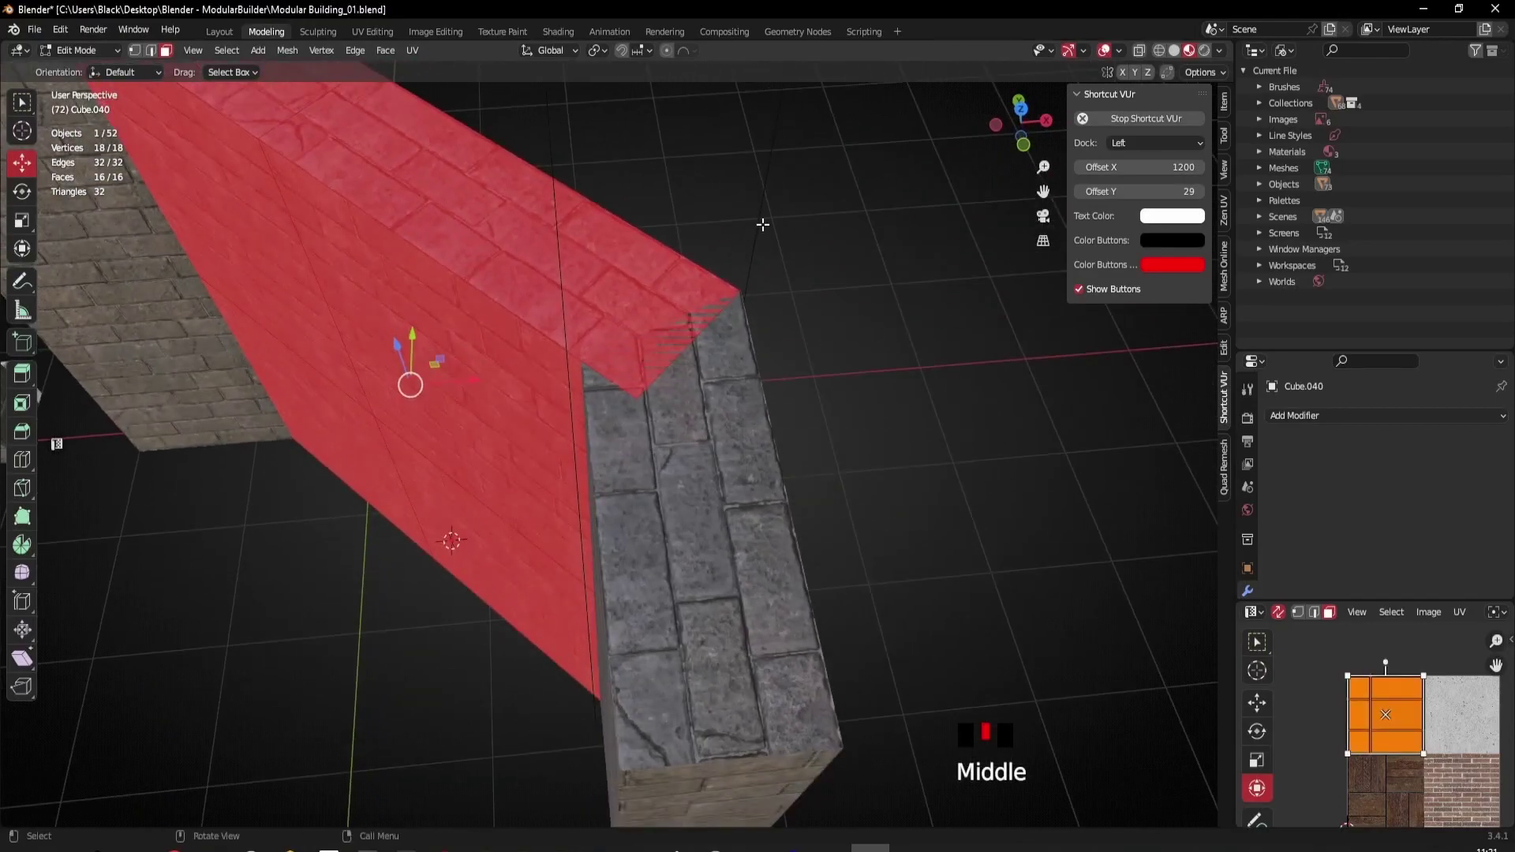
{"action": "left_click", "coordinate": [768, 164], "text": "ctrl"}
{"action": "scroll", "coordinate": [771, 164], "scroll_direction": "down", "scroll_amount": 3}
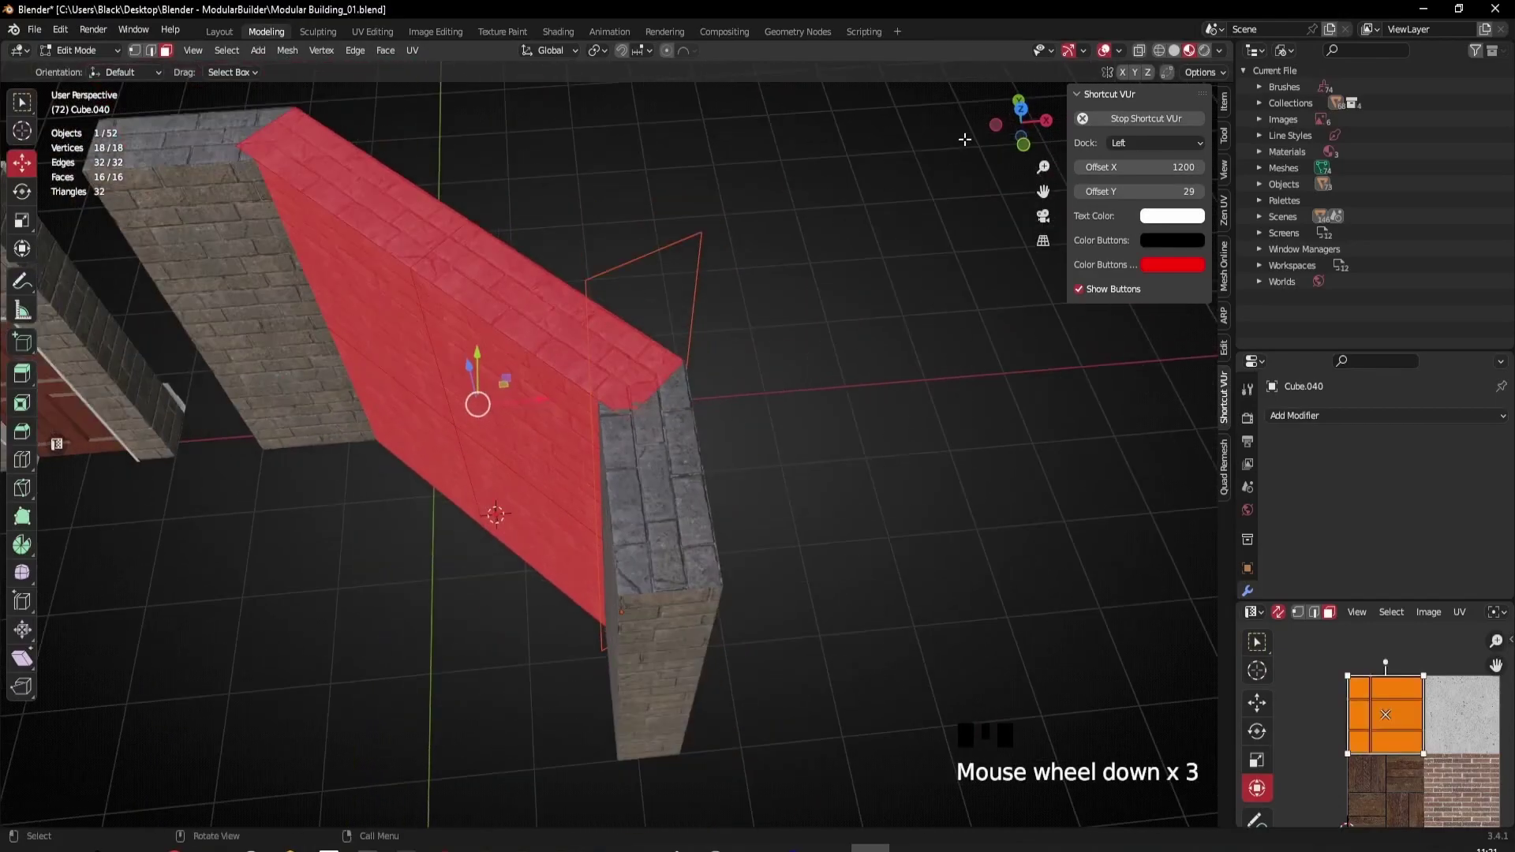
{"action": "left_click", "coordinate": [1020, 107]}
{"action": "scroll", "coordinate": [720, 340], "scroll_direction": "up", "scroll_amount": 1}
{"action": "key", "text": "q"}
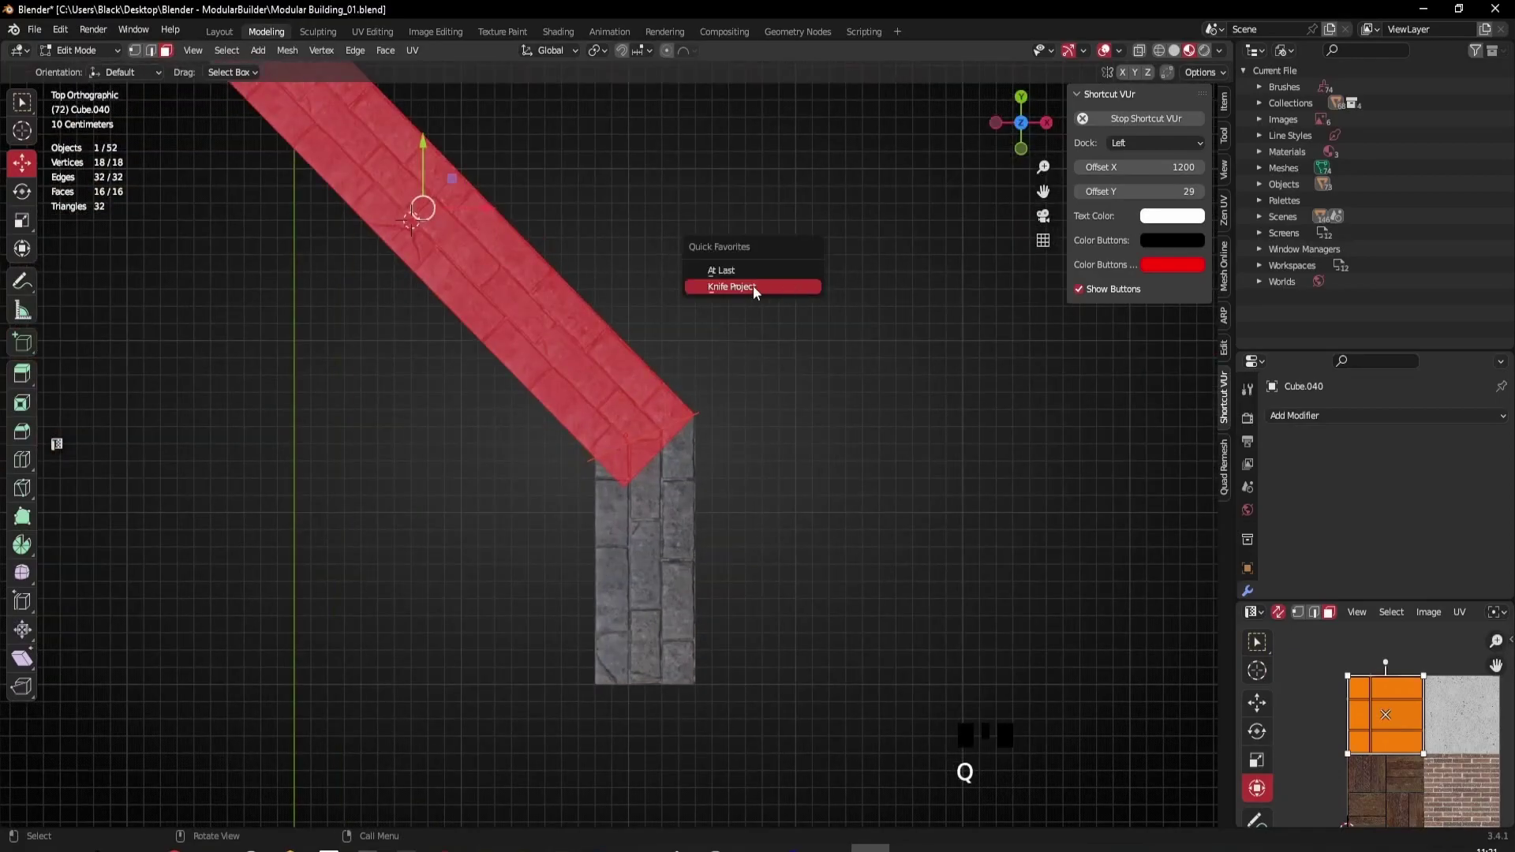
{"action": "left_click", "coordinate": [753, 288]}
Step: Select the diagonal wall's faces on the kept side of the miter cut, invert the selection and delete the excess faces
{"action": "scroll", "coordinate": [609, 405], "scroll_direction": "down", "scroll_amount": 2}
{"action": "middle_click_drag", "start_coordinate": [614, 357], "coordinate": [467, 318]}
{"action": "left_click", "coordinate": [703, 409]}
{"action": "left_click", "coordinate": [700, 502], "text": "shift"}
{"action": "left_click", "coordinate": [690, 545], "text": "shift"}
{"action": "middle_click_drag", "start_coordinate": [691, 545], "coordinate": [685, 344]}
{"action": "left_click", "coordinate": [668, 624], "text": "shift"}
{"action": "middle_click_drag", "start_coordinate": [669, 622], "coordinate": [947, 593]}
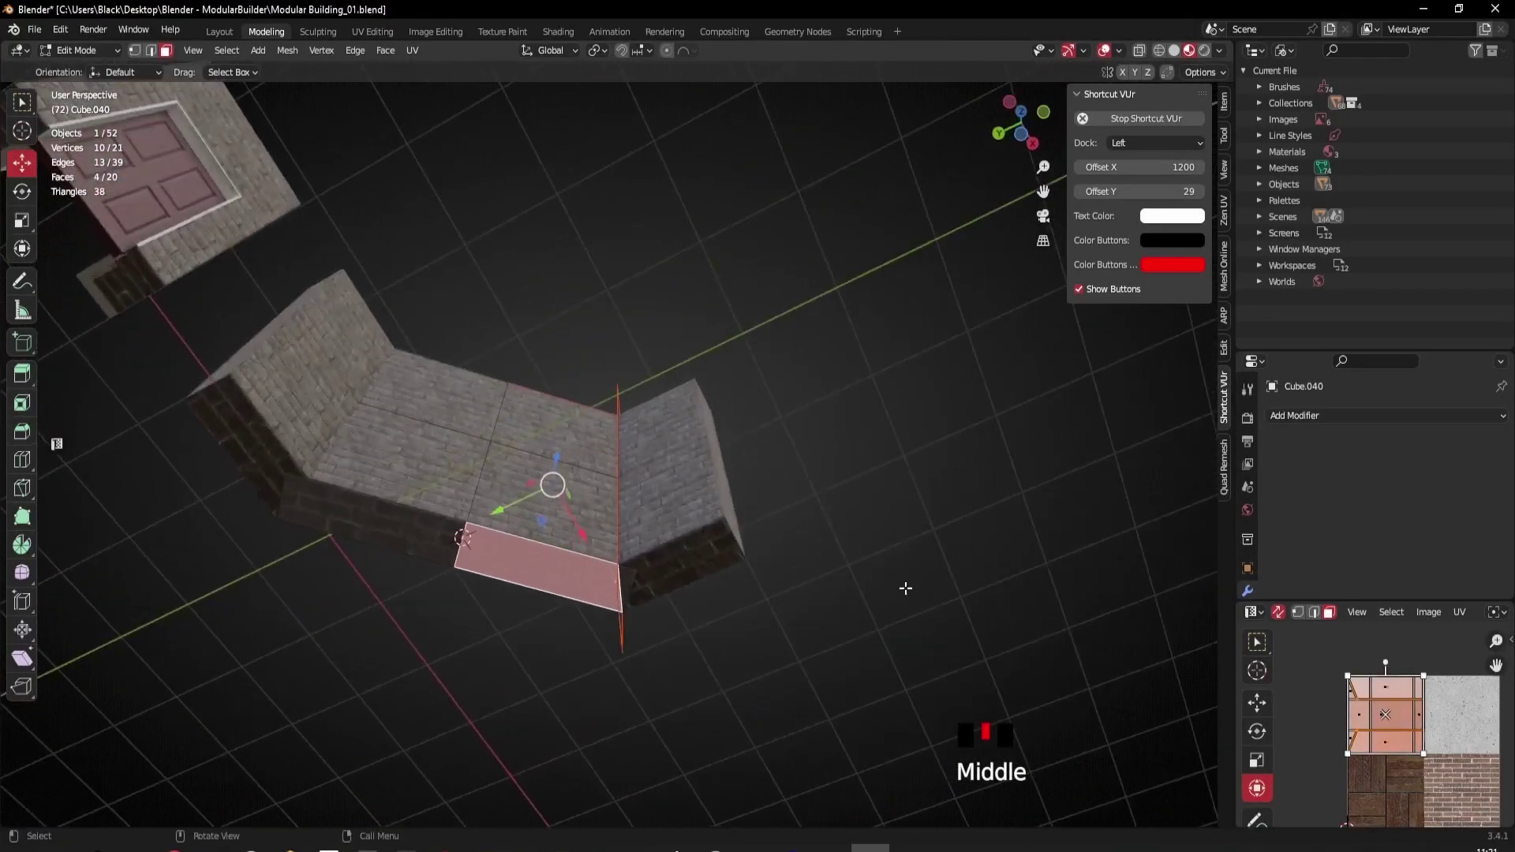
{"action": "left_click", "coordinate": [553, 505], "text": "shift"}
{"action": "left_click", "coordinate": [561, 422], "text": "shift"}
{"action": "left_click", "coordinate": [552, 483], "text": "shift"}
{"action": "left_click", "coordinate": [418, 442], "text": "shift"}
{"action": "left_click", "coordinate": [416, 527], "text": "shift"}
{"action": "middle_click_drag", "start_coordinate": [416, 528], "coordinate": [737, 686]}
{"action": "left_click", "coordinate": [764, 620], "text": "shift"}
{"action": "left_click", "coordinate": [779, 490], "text": "shift"}
{"action": "middle_click_drag", "start_coordinate": [807, 426], "coordinate": [711, 495]}
{"action": "left_click", "coordinate": [788, 468], "text": "shift"}
{"action": "left_click", "coordinate": [655, 596], "text": "shift"}
{"action": "middle_click_drag", "start_coordinate": [653, 646], "coordinate": [667, 464]}
{"action": "left_click", "coordinate": [700, 484], "text": "shift"}
{"action": "scroll", "coordinate": [666, 463], "scroll_direction": "up", "scroll_amount": 2}
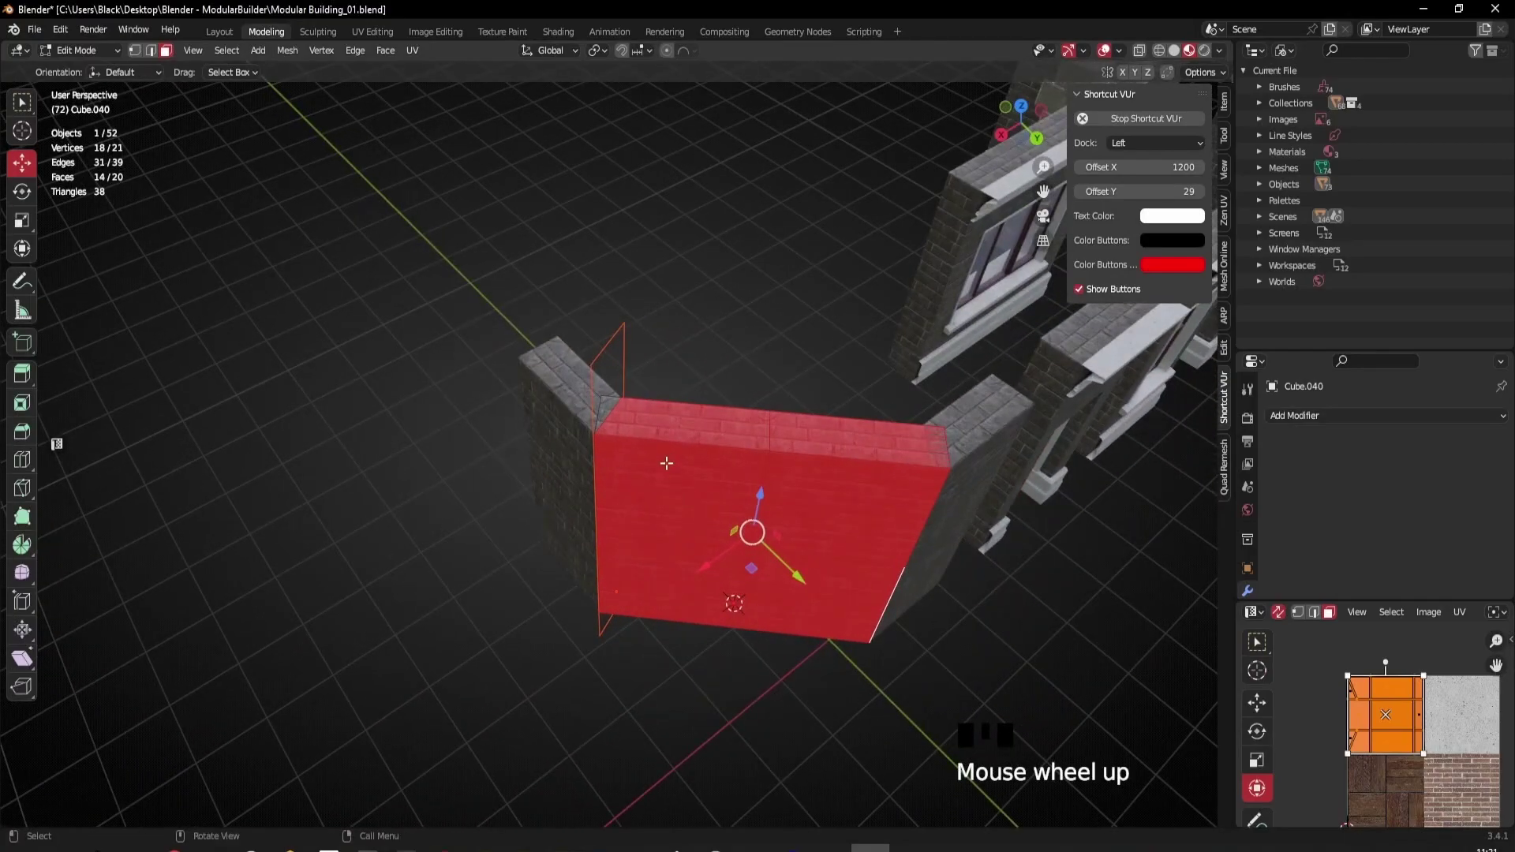
{"action": "key", "text": "ctrl+i"}
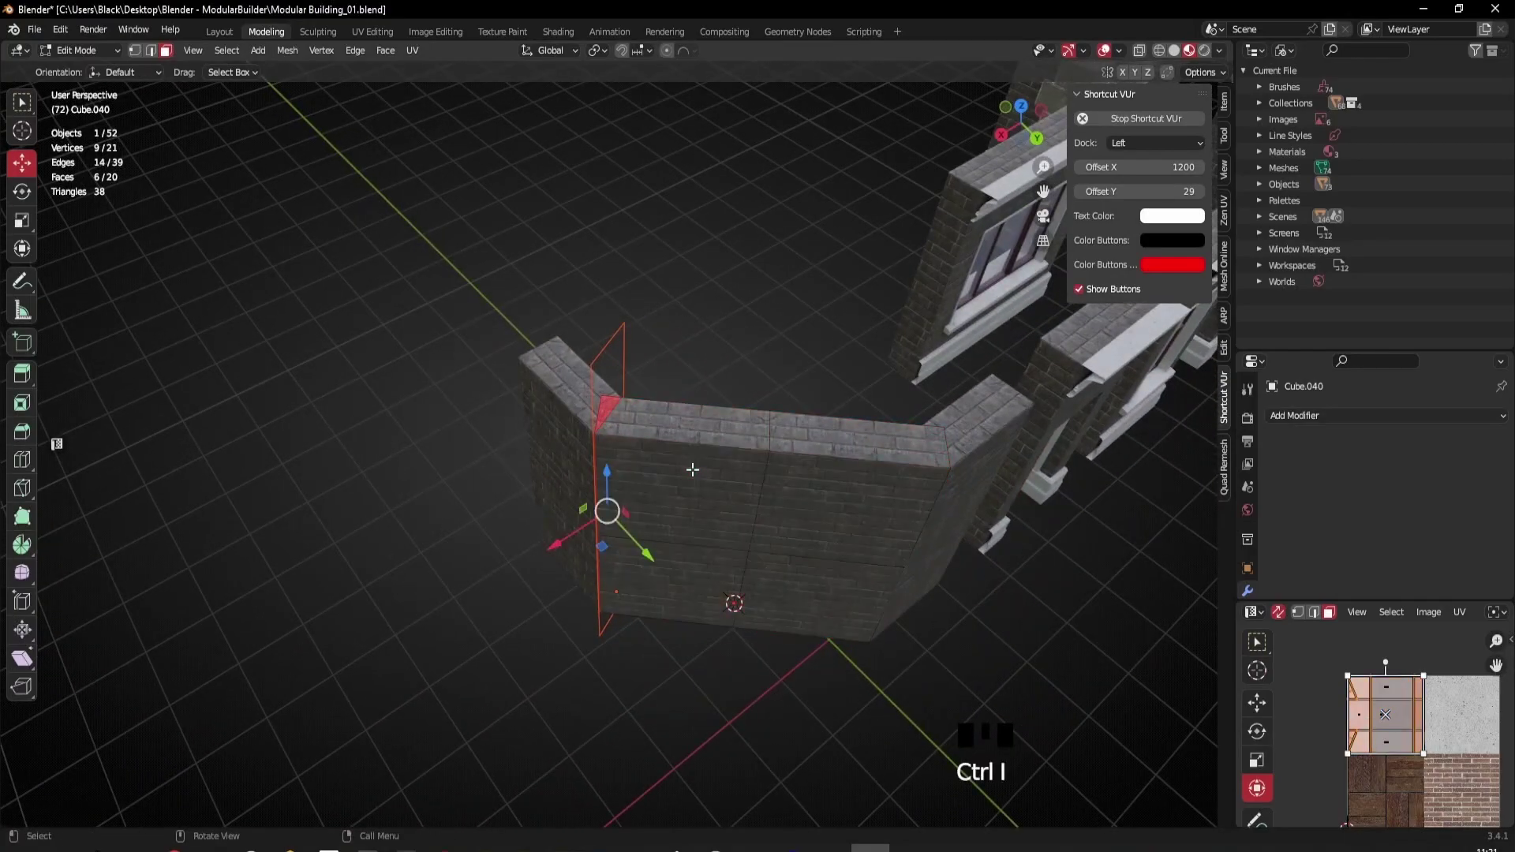
{"action": "key", "text": "x"}
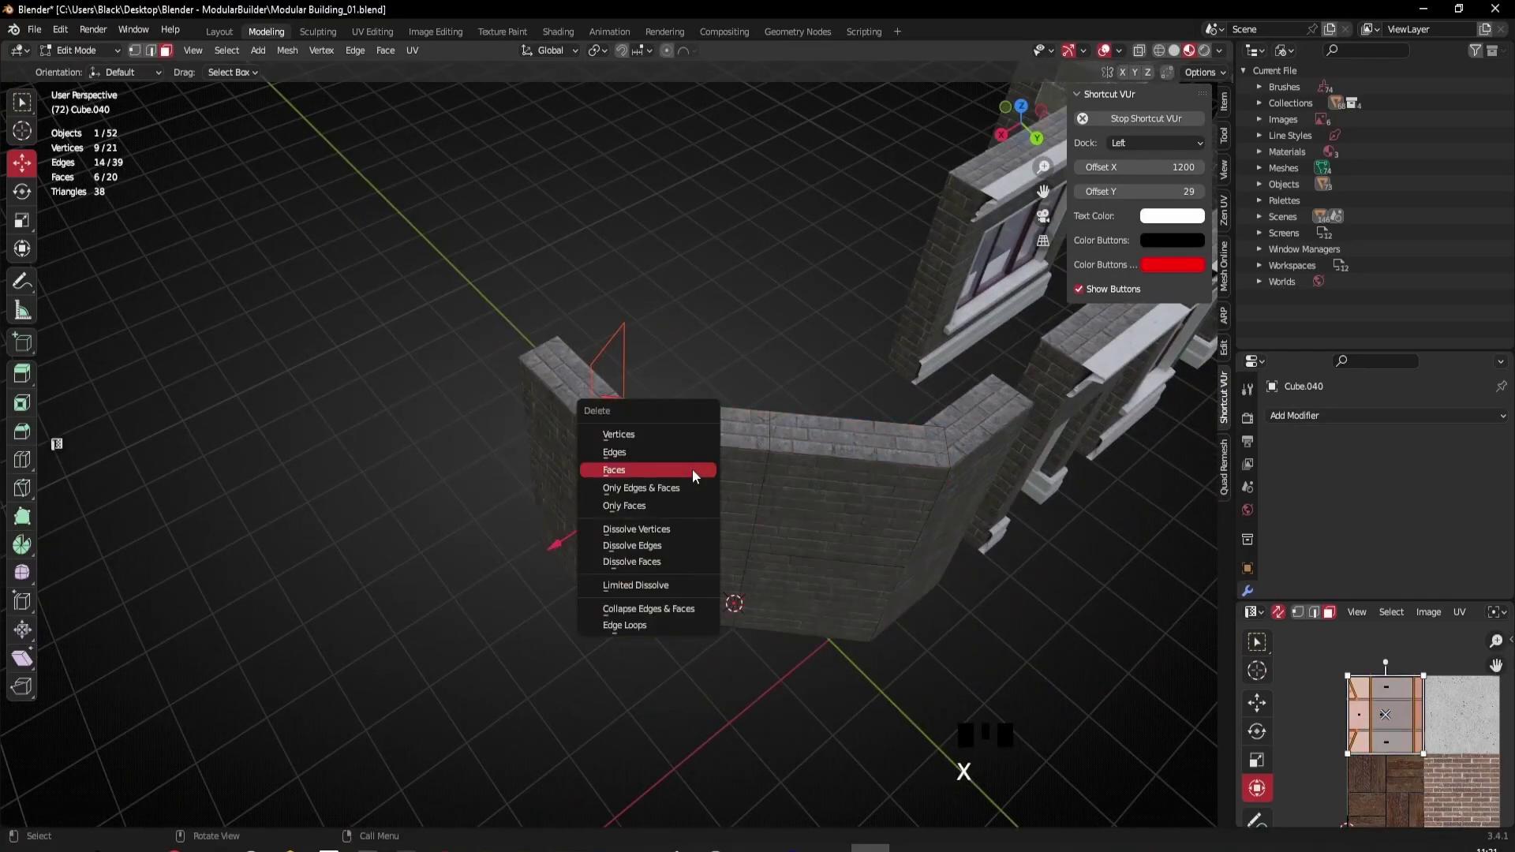
{"action": "left_click", "coordinate": [626, 472]}
Step: Leave mesh editing and move the wireframe cutter to the diagonal wall's other corner, about -2.35 m in X and 2.37 m in Y
{"action": "scroll", "coordinate": [771, 481], "scroll_direction": "down", "scroll_amount": 2}
{"action": "scroll", "coordinate": [646, 474], "scroll_direction": "up", "scroll_amount": 2}
{"action": "middle_click_drag", "start_coordinate": [646, 474], "coordinate": [632, 474]}
{"action": "scroll", "coordinate": [794, 531], "scroll_direction": "down", "scroll_amount": 2}
{"action": "middle_click_drag", "start_coordinate": [795, 531], "coordinate": [761, 542]}
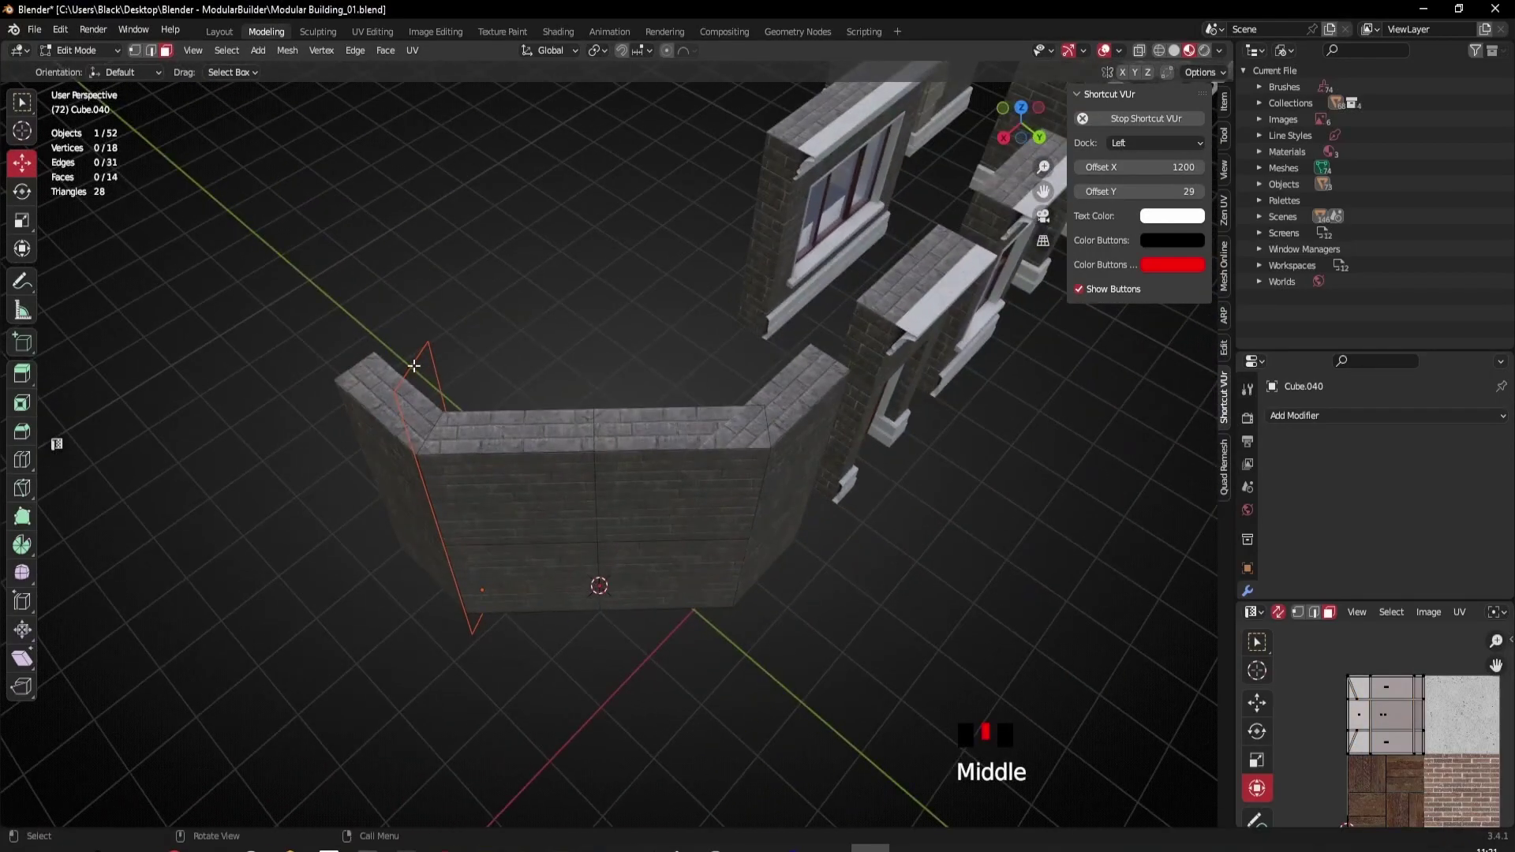
{"action": "key", "text": "Tab"}
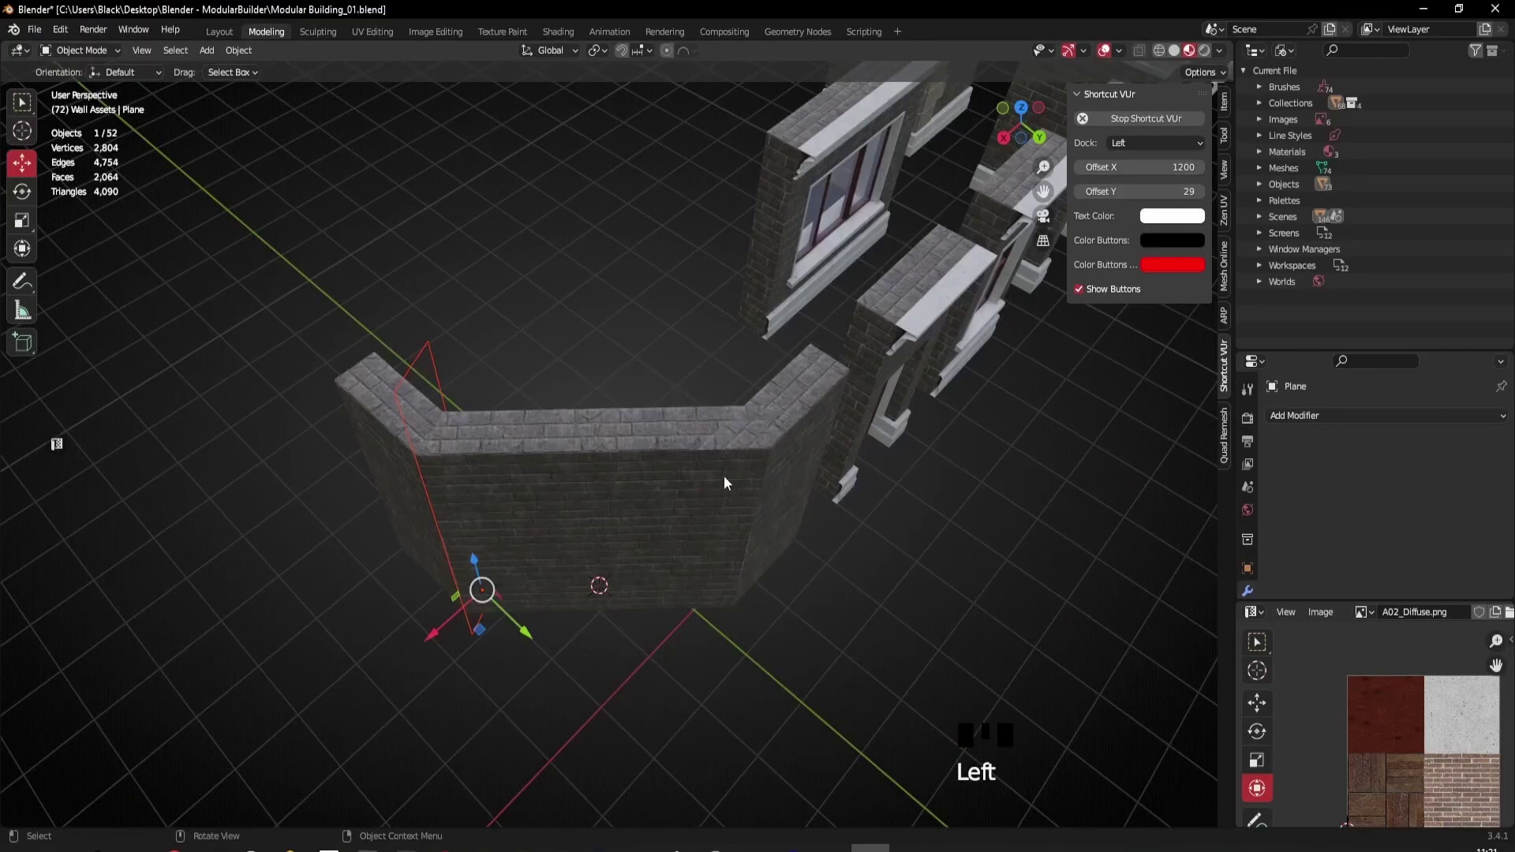
{"action": "middle_click_drag", "start_coordinate": [727, 477], "coordinate": [838, 314]}
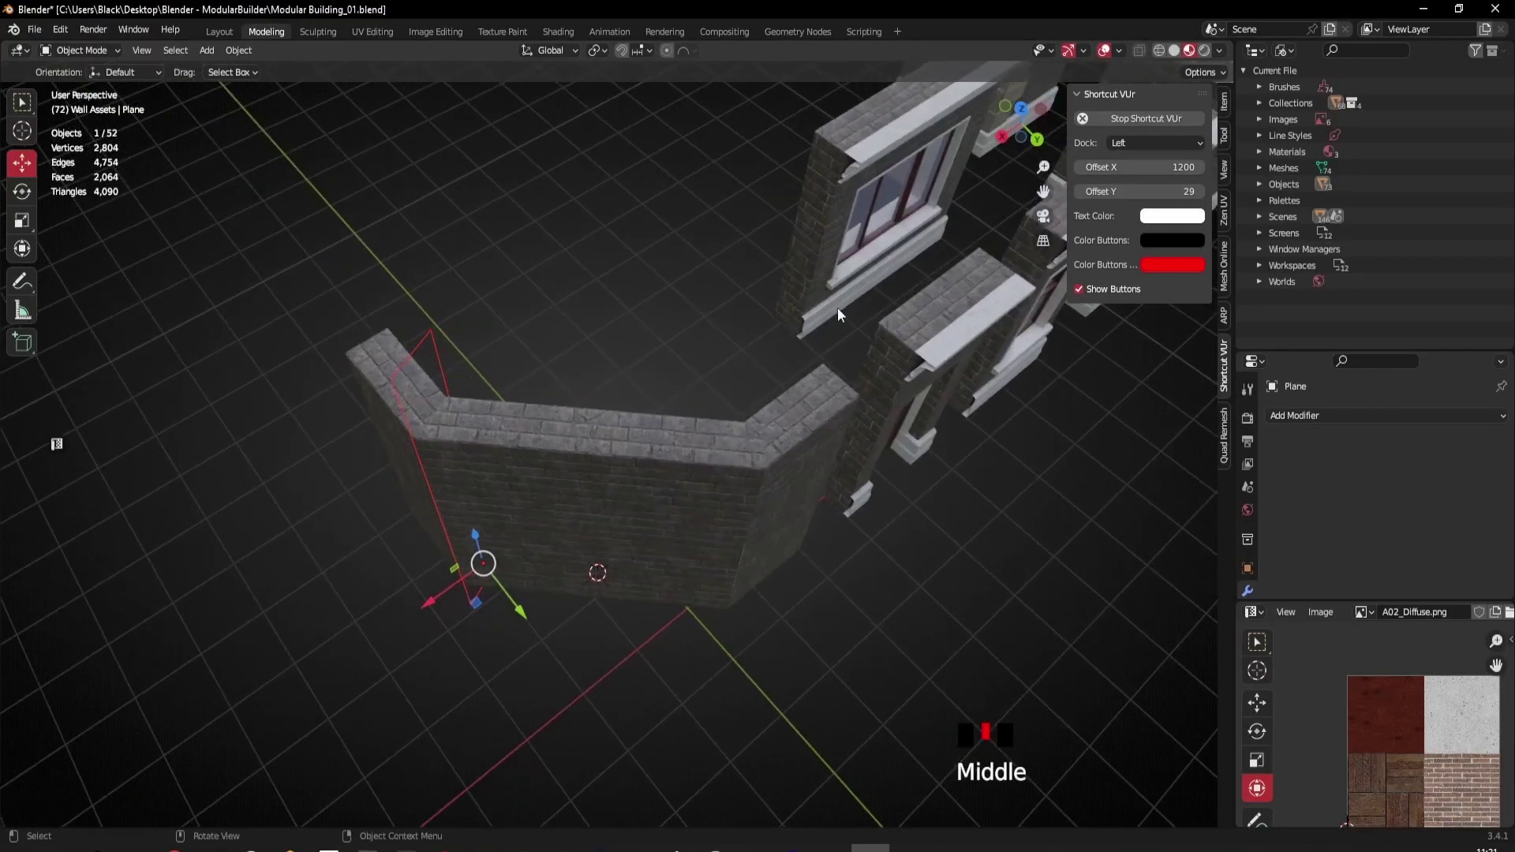
{"action": "left_click", "coordinate": [1022, 108]}
{"action": "scroll", "coordinate": [805, 442], "scroll_direction": "up", "scroll_amount": 3}
{"action": "middle_click_drag", "start_coordinate": [803, 513], "coordinate": [855, 631], "text": "shift"}
{"action": "left_click_drag", "start_coordinate": [849, 638], "coordinate": [515, 295]}
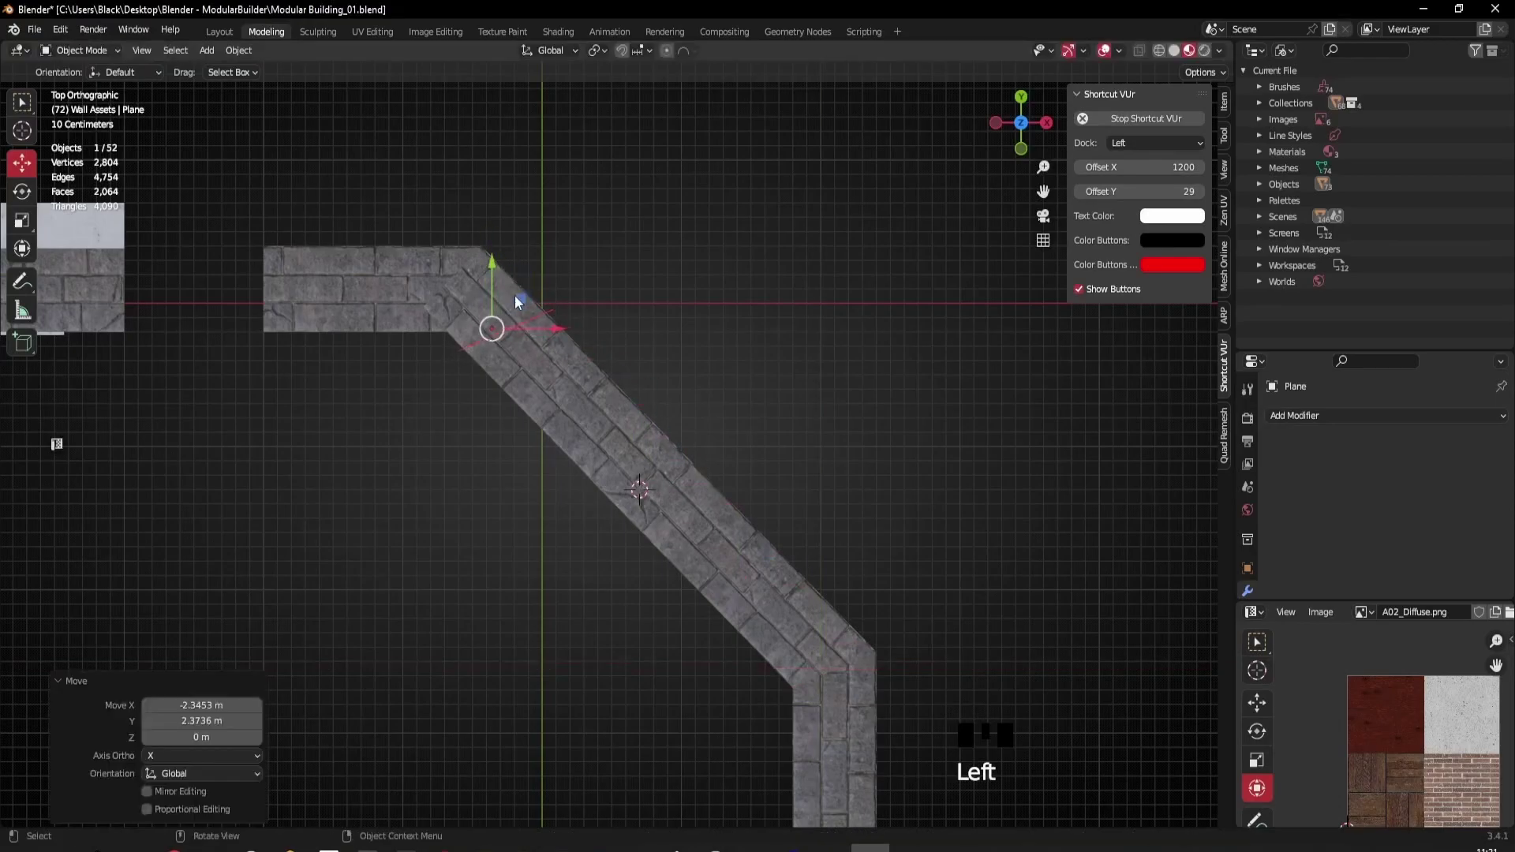
Step: Open the cutter for vertex editing with X-ray on and move its outer vertex pair just beyond the second joint's outer corner
{"action": "scroll", "coordinate": [515, 295], "scroll_direction": "up", "scroll_amount": 4}
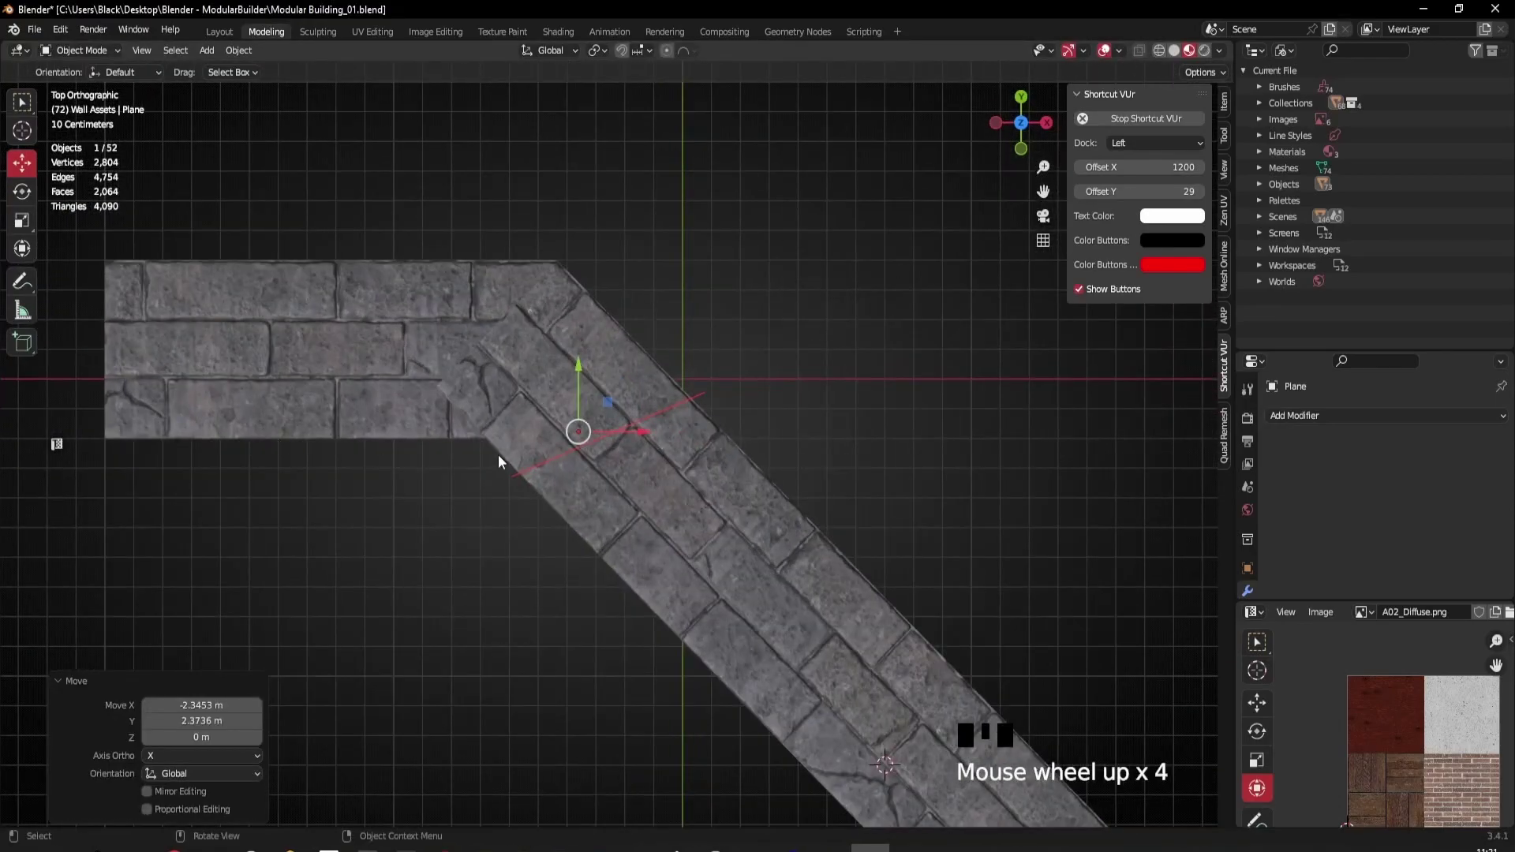
{"action": "key", "text": "Tab"}
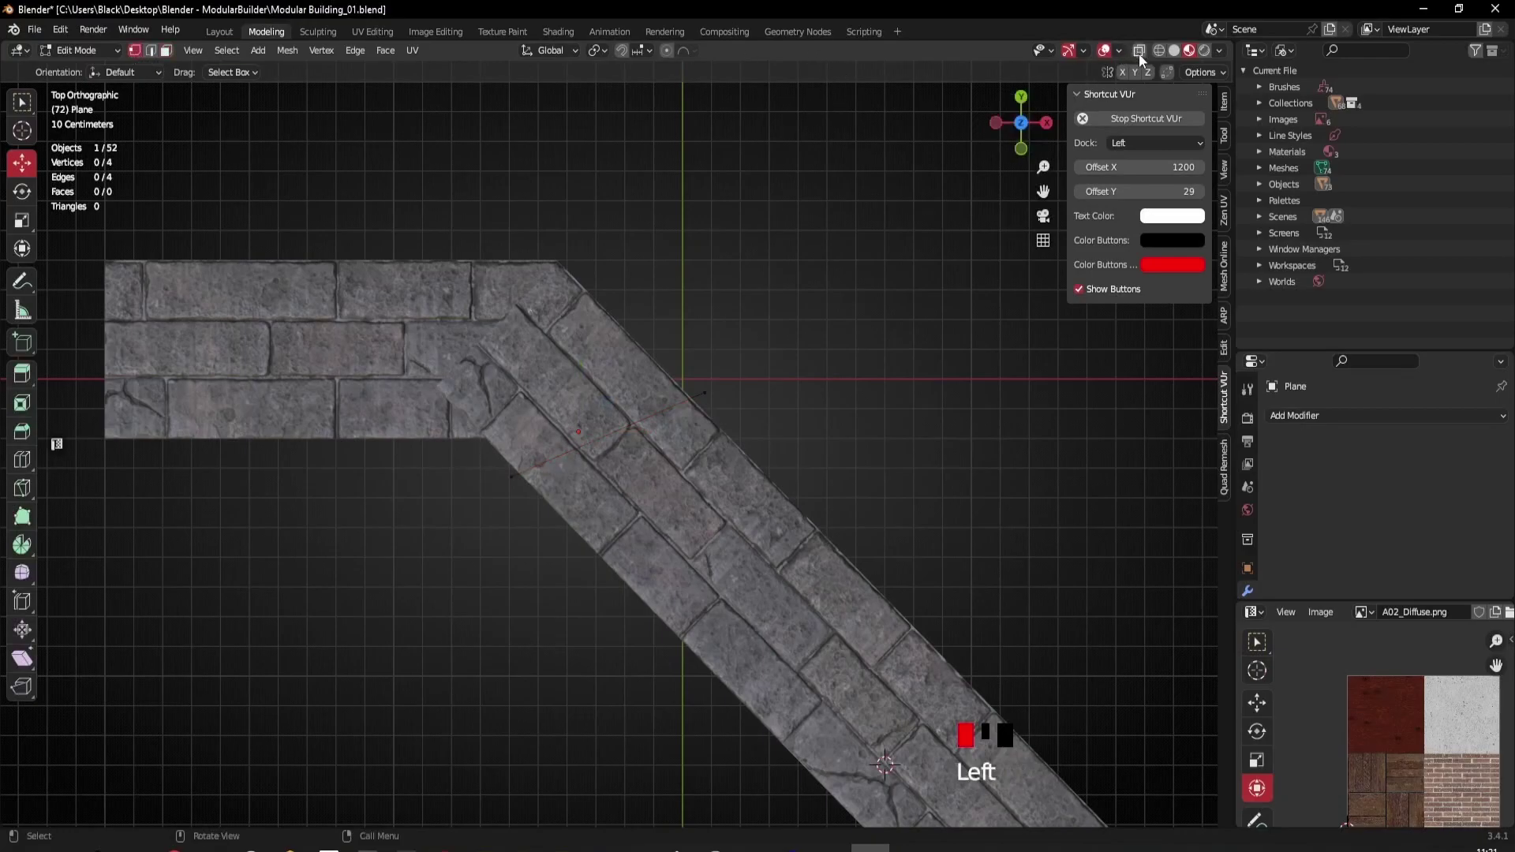
{"action": "left_click_drag", "start_coordinate": [798, 305], "coordinate": [694, 422]}
{"action": "middle_click_drag", "start_coordinate": [710, 451], "coordinate": [710, 507], "text": "shift"}
{"action": "left_click_drag", "start_coordinate": [710, 508], "coordinate": [587, 333]}
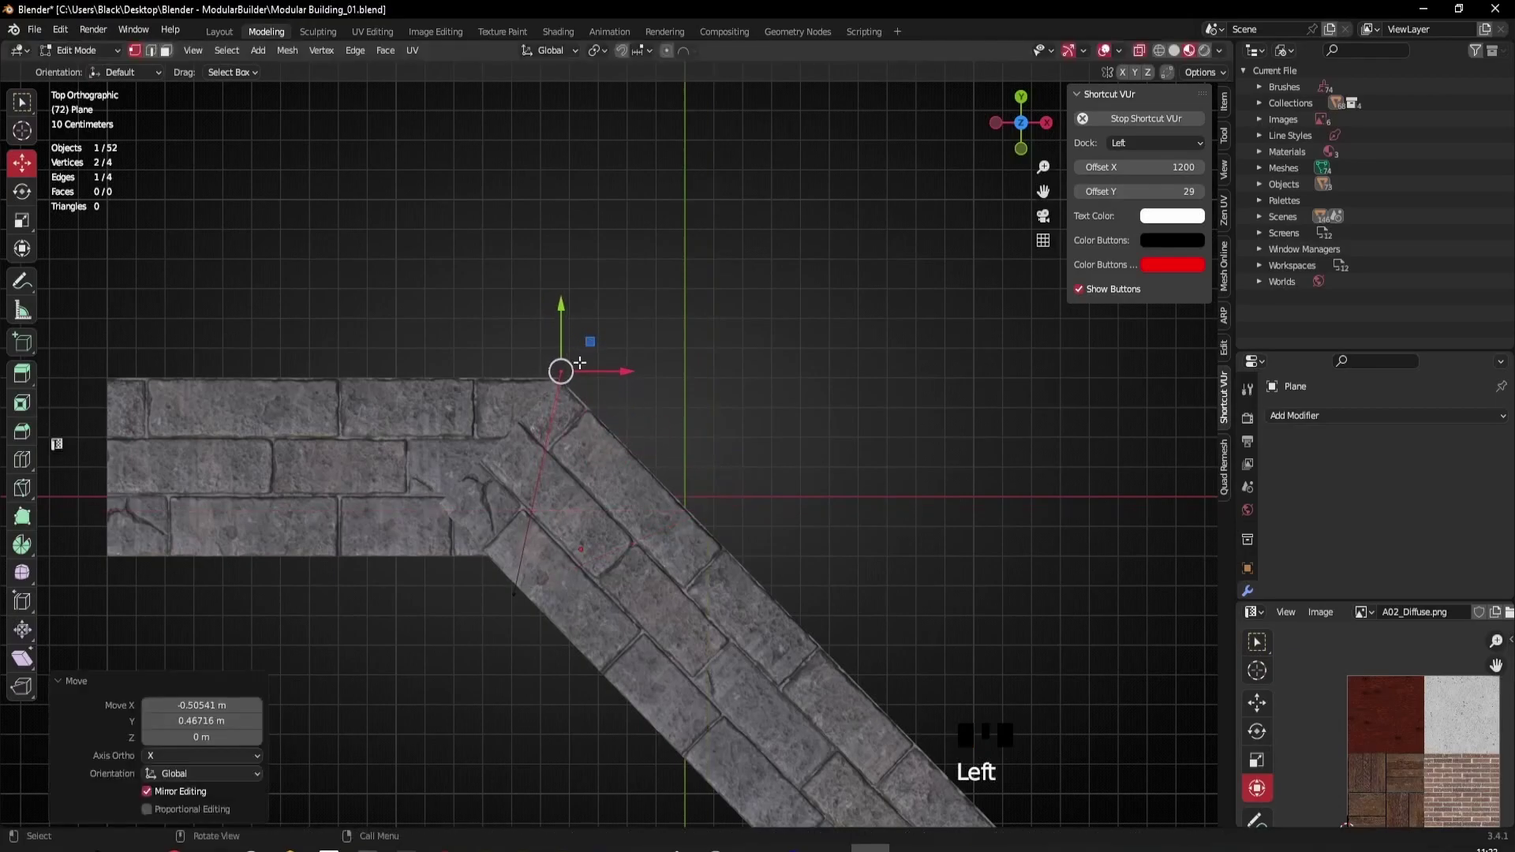
{"action": "scroll", "coordinate": [496, 297], "scroll_direction": "up", "scroll_amount": 5}
{"action": "middle_click_drag", "start_coordinate": [495, 297], "coordinate": [549, 383], "text": "shift"}
{"action": "left_click_drag", "start_coordinate": [555, 319], "coordinate": [555, 338]}
Step: Move the cutter's inner vertex pair just outside the second joint's inner corner so the cutter follows the miter line
{"action": "scroll", "coordinate": [602, 481], "scroll_direction": "down", "scroll_amount": 4}
{"action": "middle_click_drag", "start_coordinate": [604, 483], "coordinate": [750, 81], "text": "shift"}
{"action": "left_click_drag", "start_coordinate": [699, 523], "coordinate": [548, 430]}
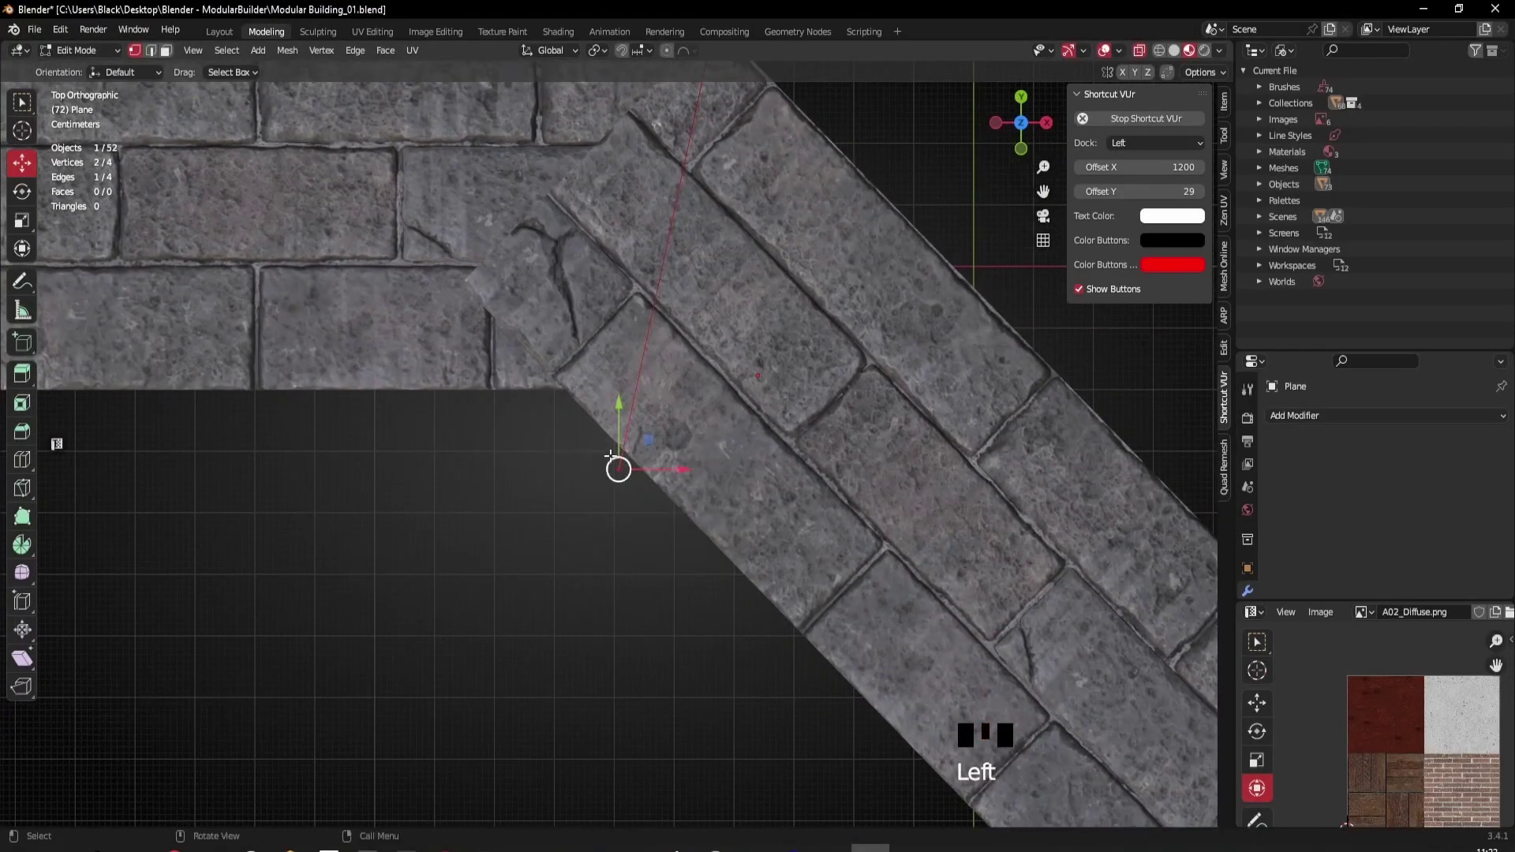
{"action": "left_click_drag", "start_coordinate": [646, 443], "coordinate": [586, 410]}
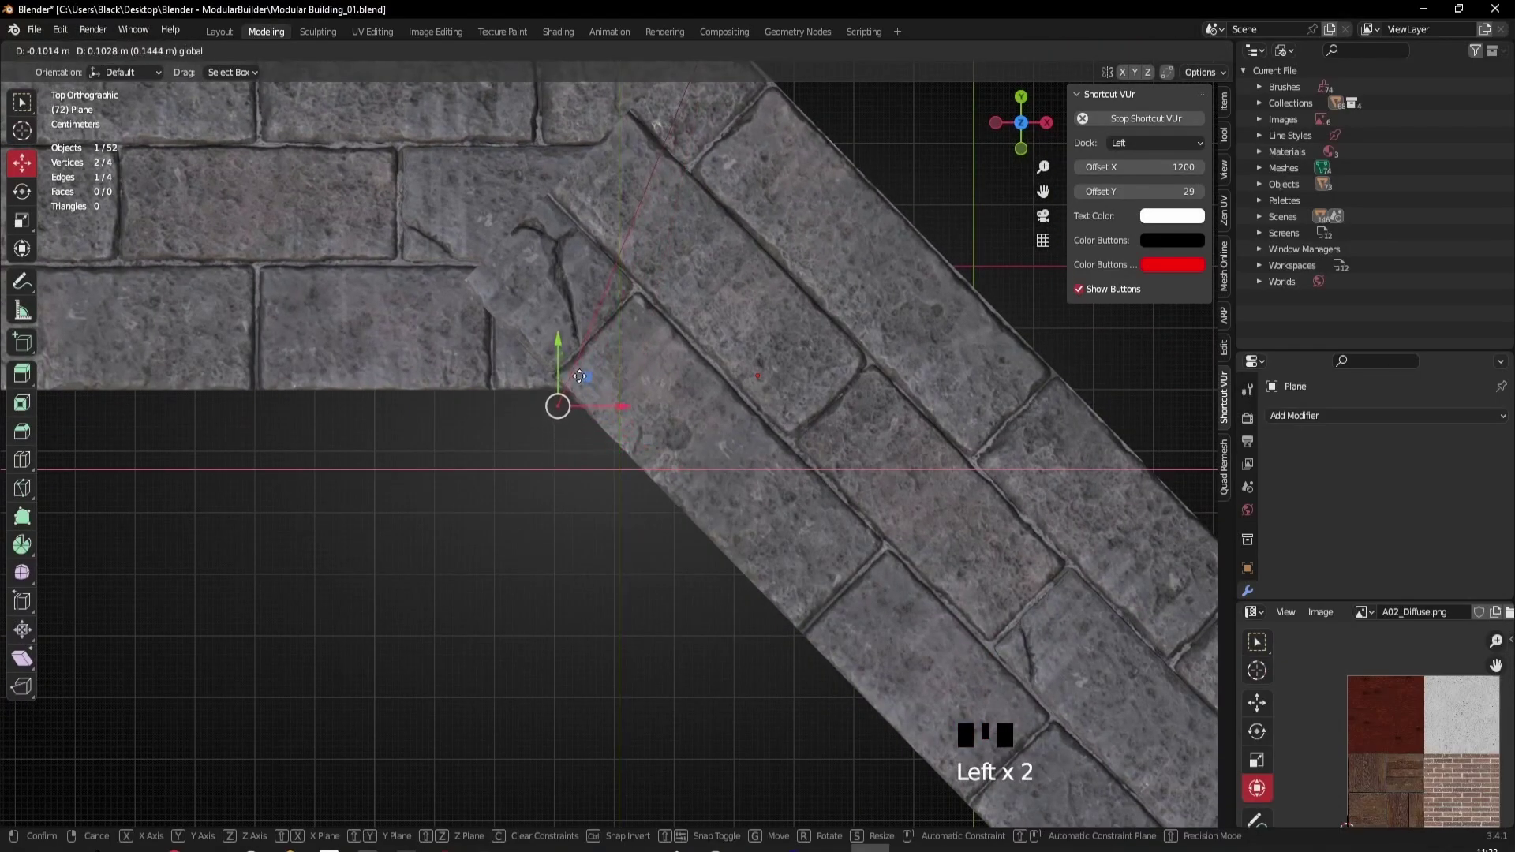
{"action": "left_click_drag", "start_coordinate": [580, 377], "coordinate": [582, 376]}
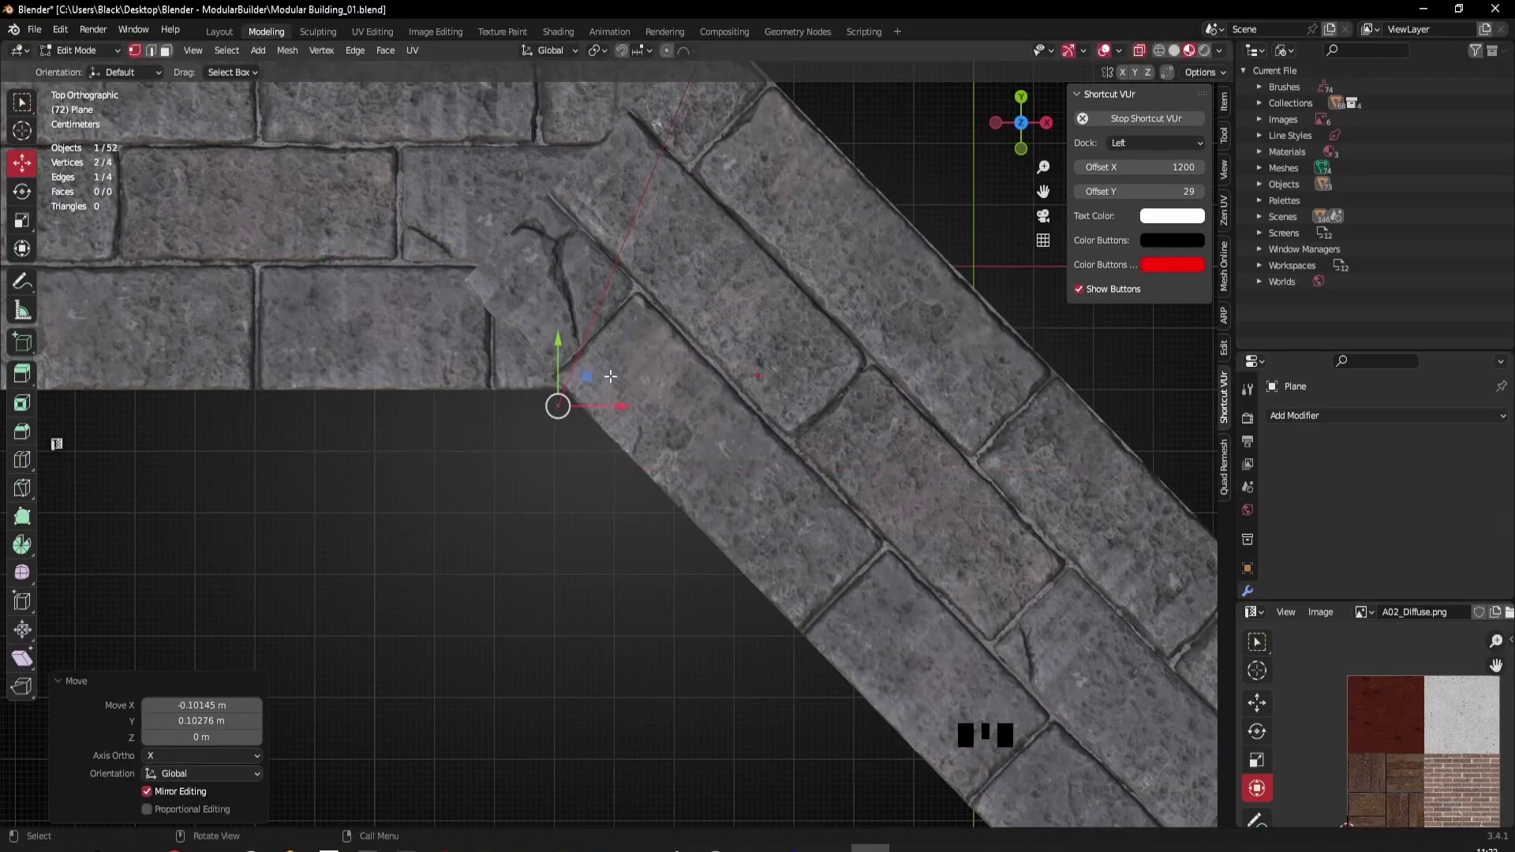
{"action": "scroll", "coordinate": [599, 387], "scroll_direction": "down", "scroll_amount": 10}
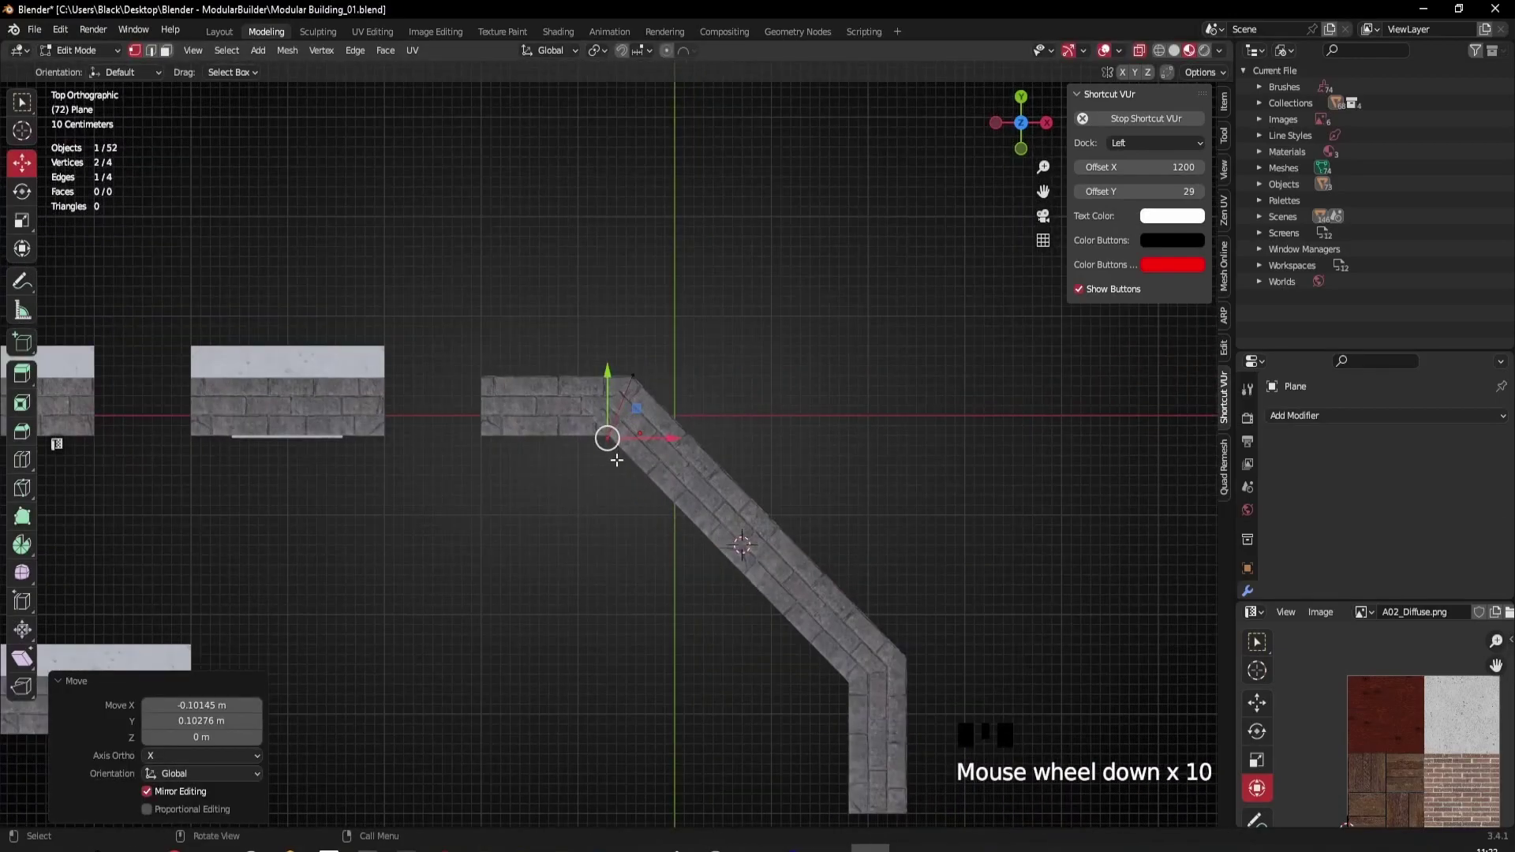
Step: Leave the cutter's mesh editing, turn X-ray off and knife-project the cutter through all faces of the short adjoining wall in top view
{"action": "key", "text": "Tab"}
{"action": "left_click", "coordinate": [505, 396]}
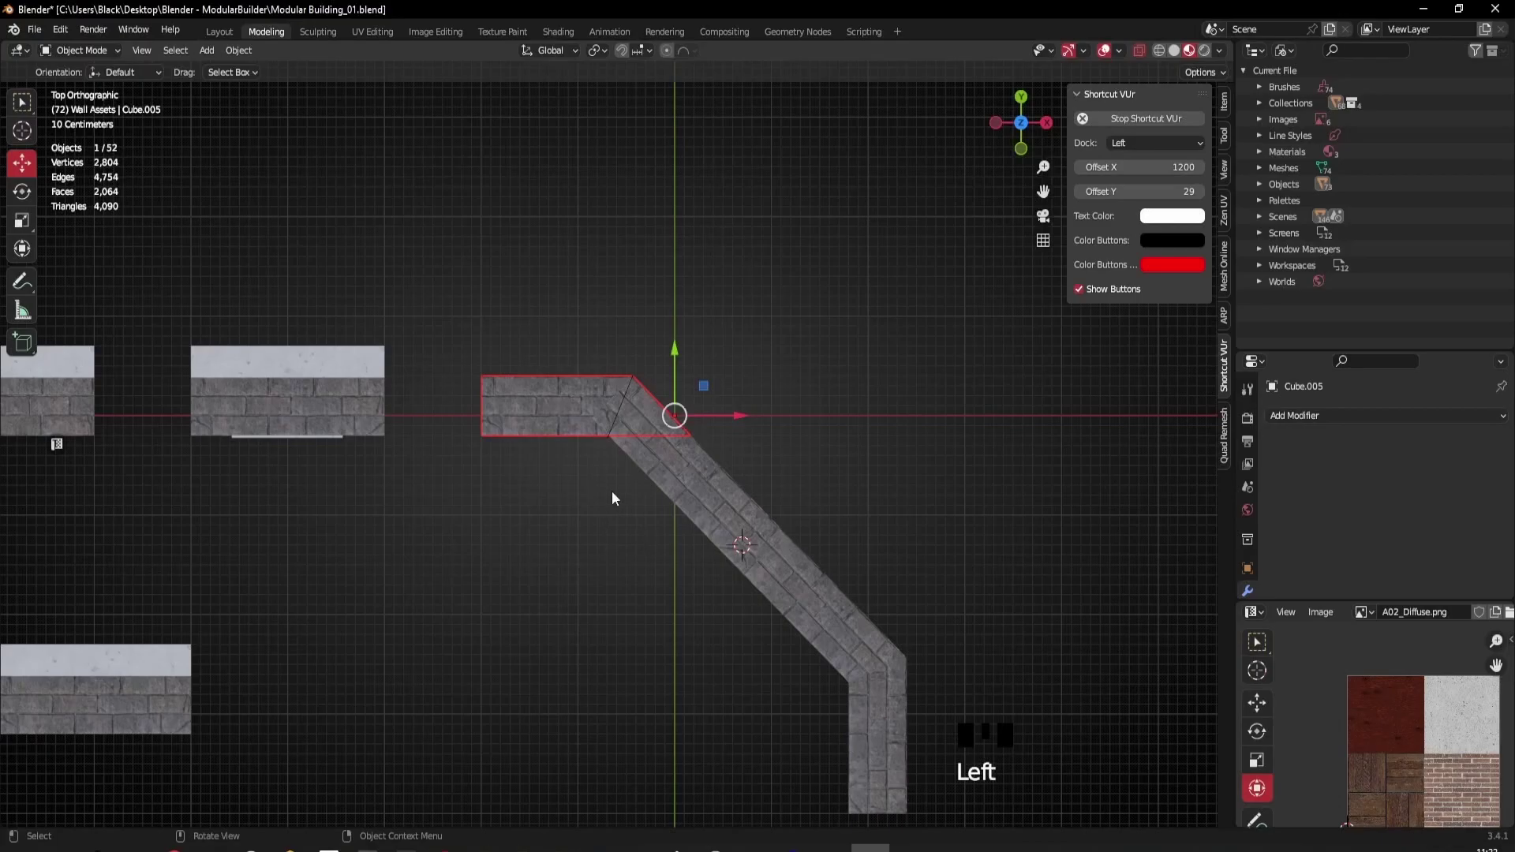
{"action": "scroll", "coordinate": [614, 485], "scroll_direction": "up", "scroll_amount": 5}
{"action": "middle_click_drag", "start_coordinate": [615, 479], "coordinate": [710, 414]}
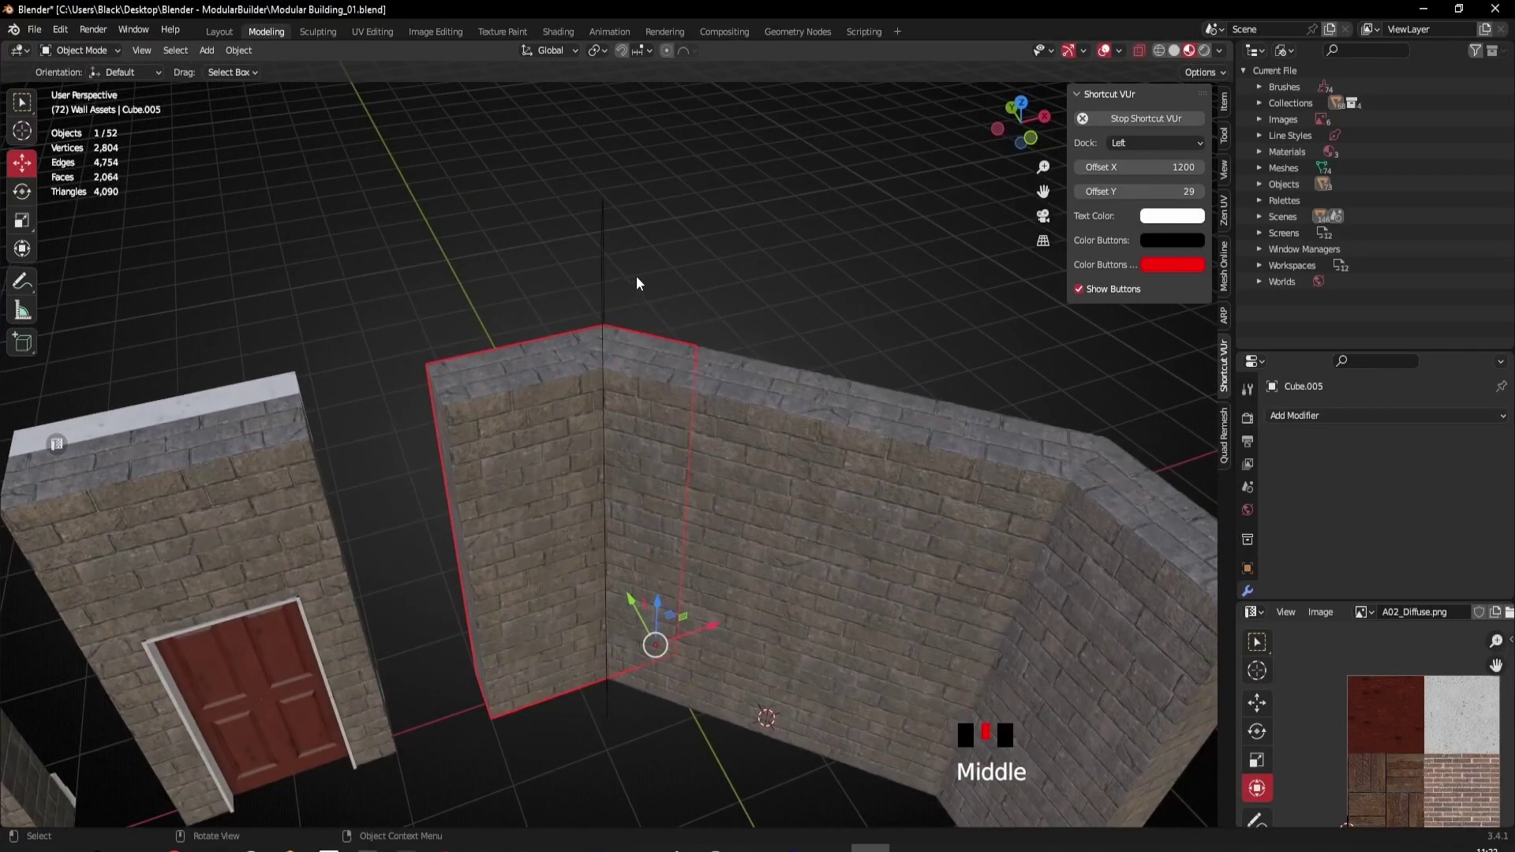
{"action": "middle_click_drag", "start_coordinate": [636, 283], "coordinate": [755, 289]}
{"action": "key", "text": "Tab"}
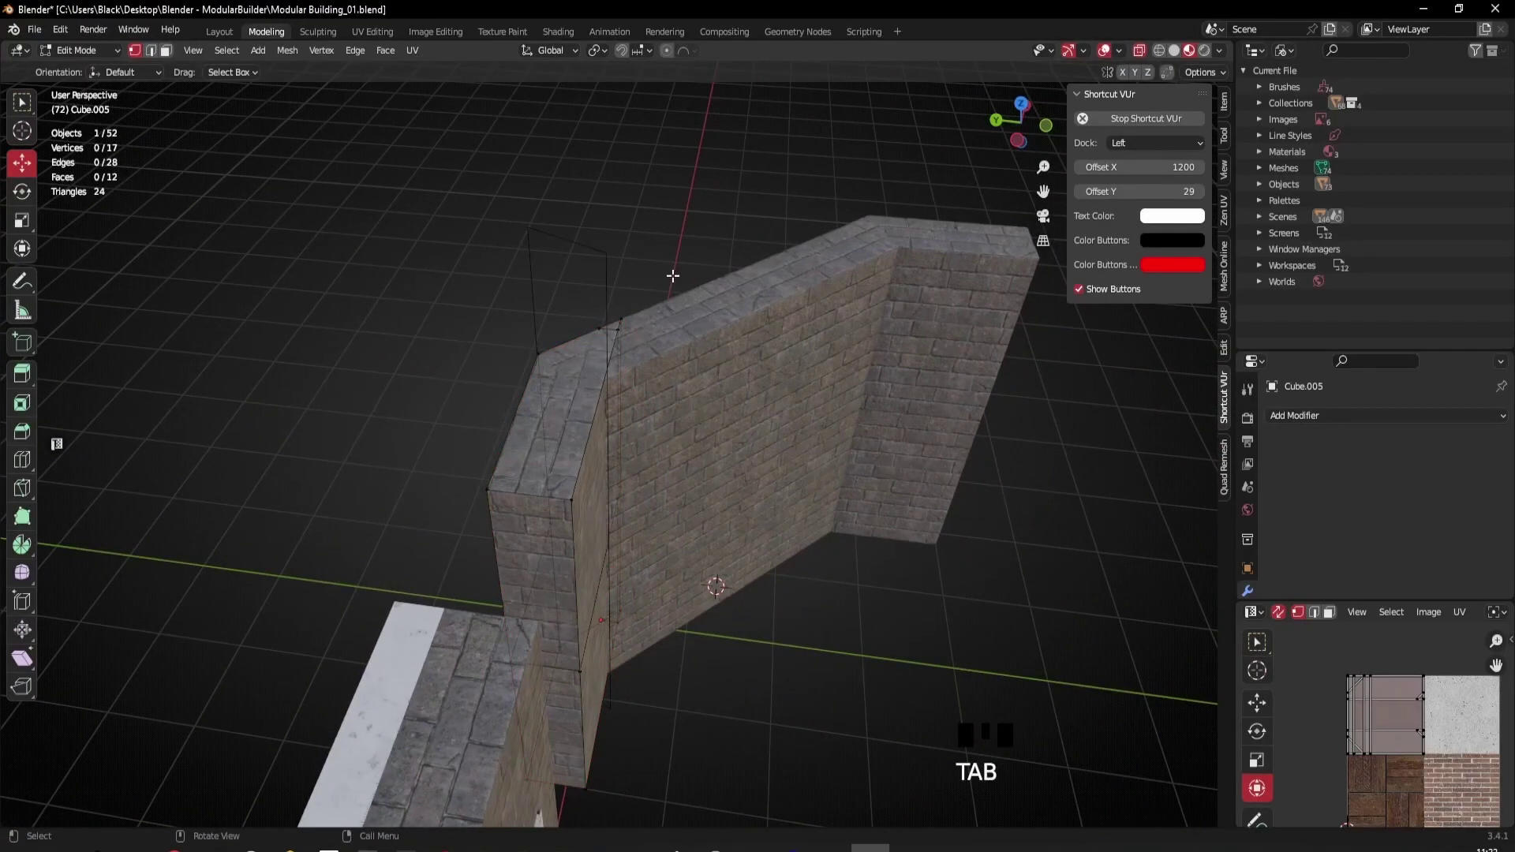
{"action": "key", "text": "a"}
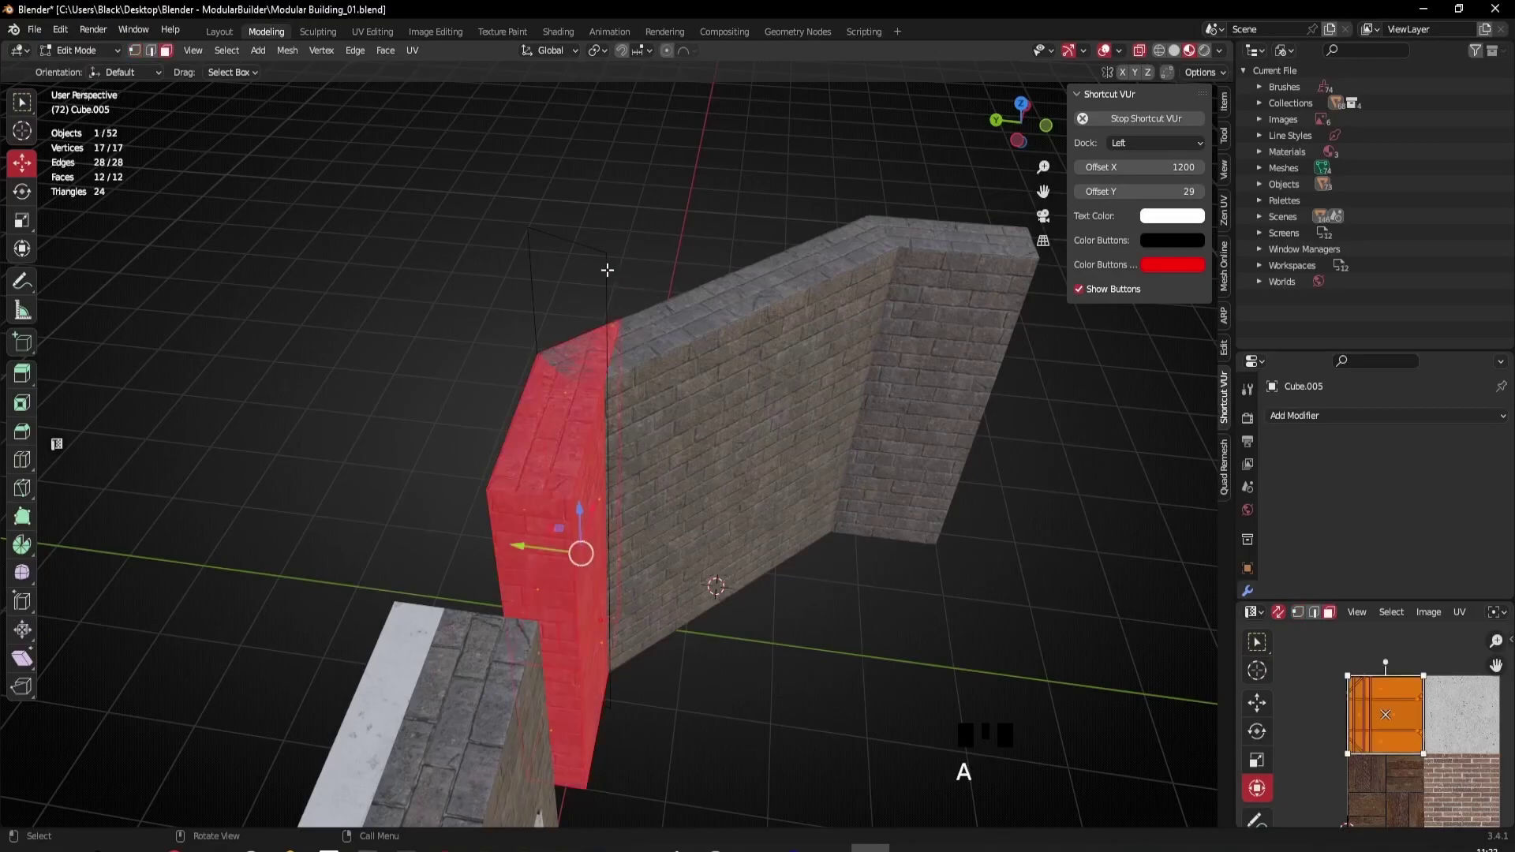
{"action": "left_click", "coordinate": [1140, 54]}
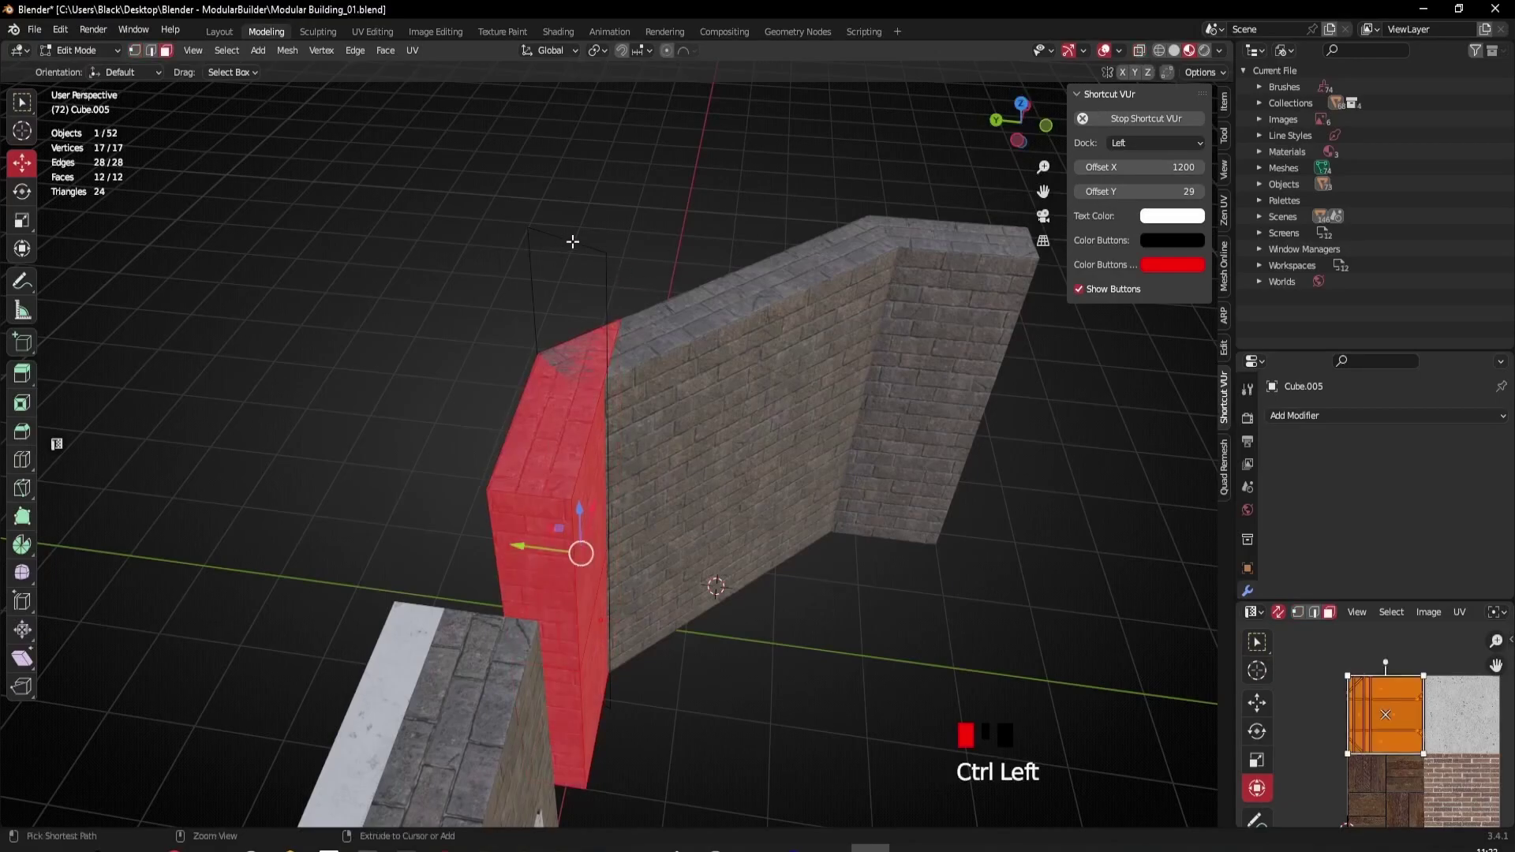
{"action": "left_click", "coordinate": [1020, 105]}
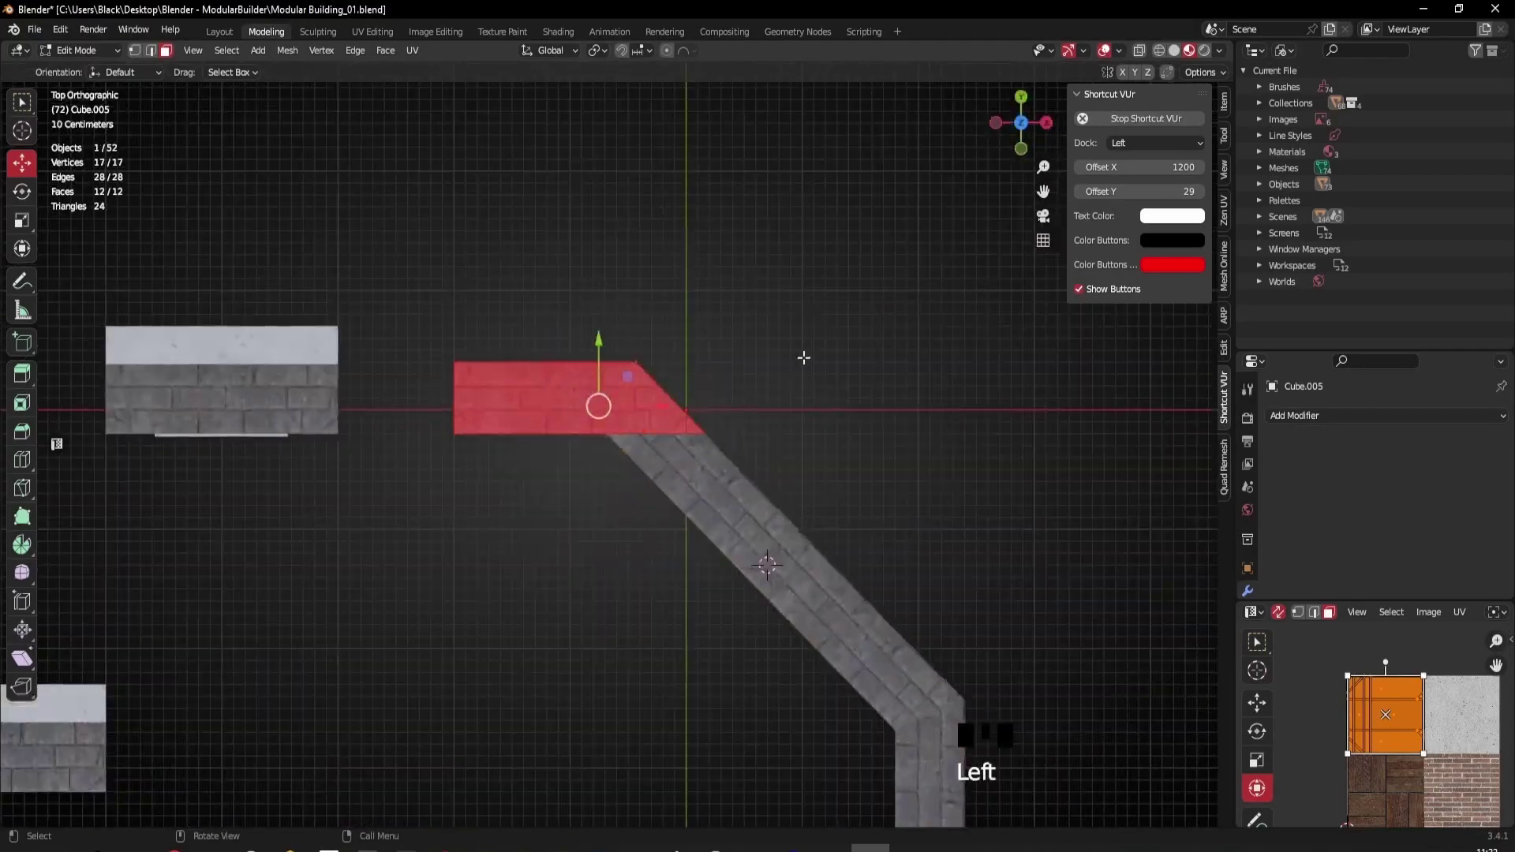
{"action": "scroll", "coordinate": [676, 446], "scroll_direction": "up", "scroll_amount": 2}
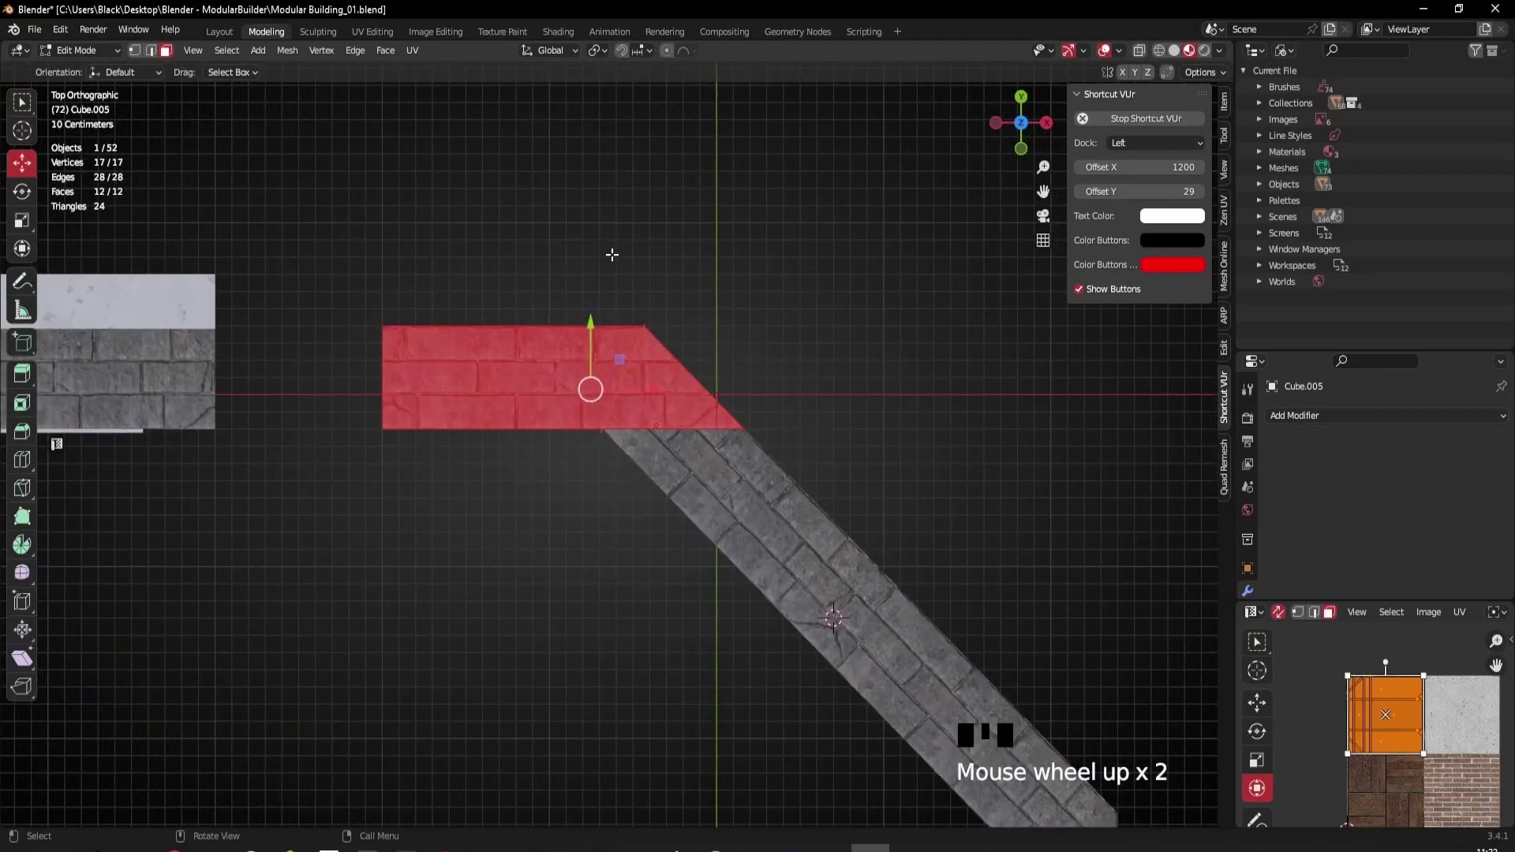
{"action": "key", "text": "q"}
{"action": "left_click", "coordinate": [667, 251]}
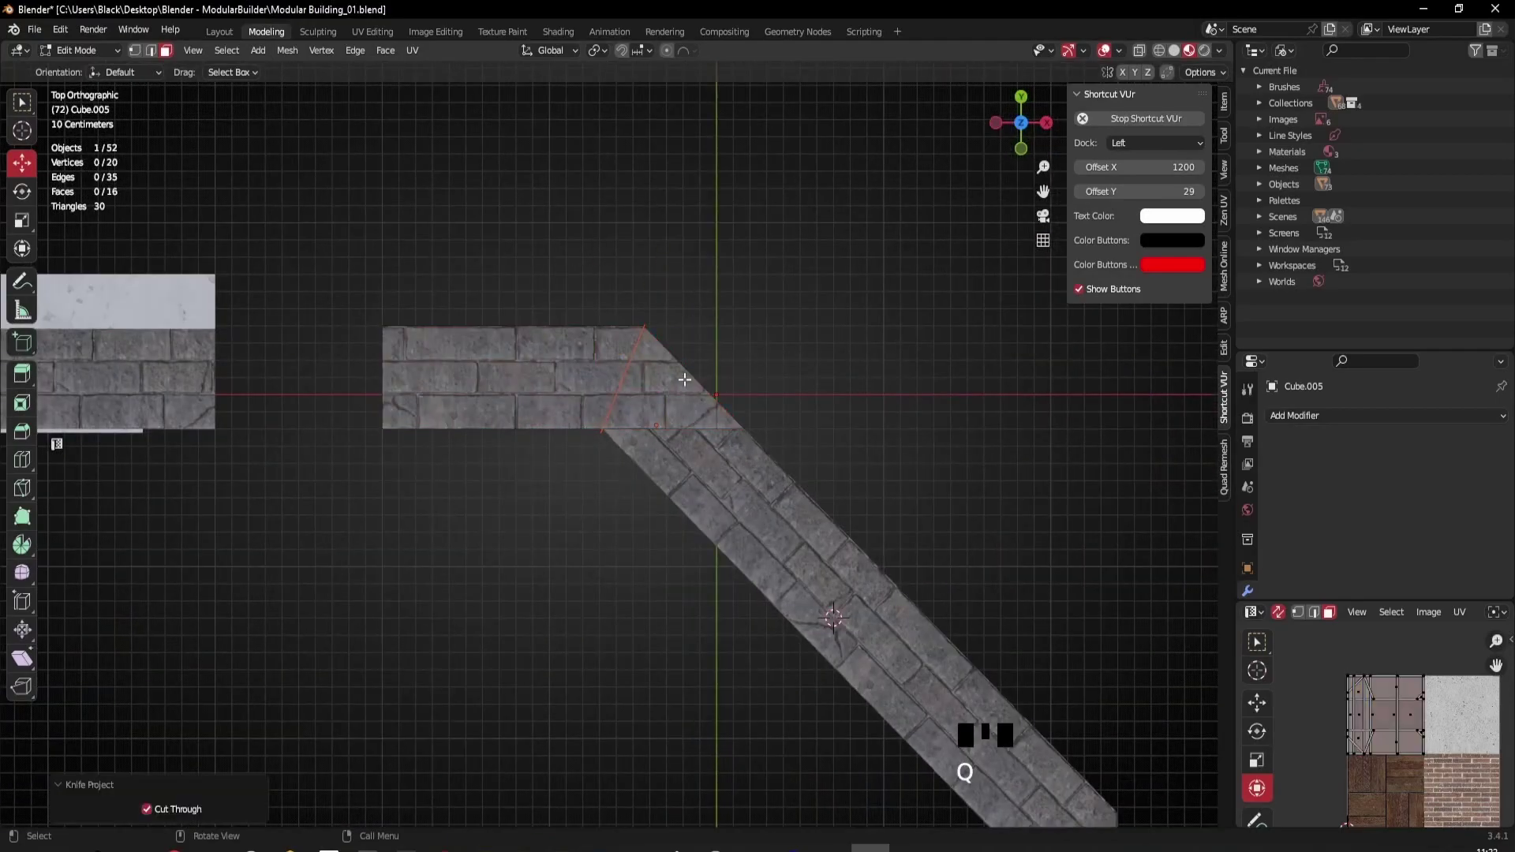
Step: Grow a selection from the short wall's end faces to the miter cut, invert it, delete the excess faces and leave mesh editing
{"action": "scroll", "coordinate": [690, 381], "scroll_direction": "down", "scroll_amount": 2}
{"action": "middle_click_drag", "start_coordinate": [691, 381], "coordinate": [713, 558]}
{"action": "left_click", "coordinate": [651, 675]}
{"action": "left_click", "coordinate": [644, 716], "text": "shift"}
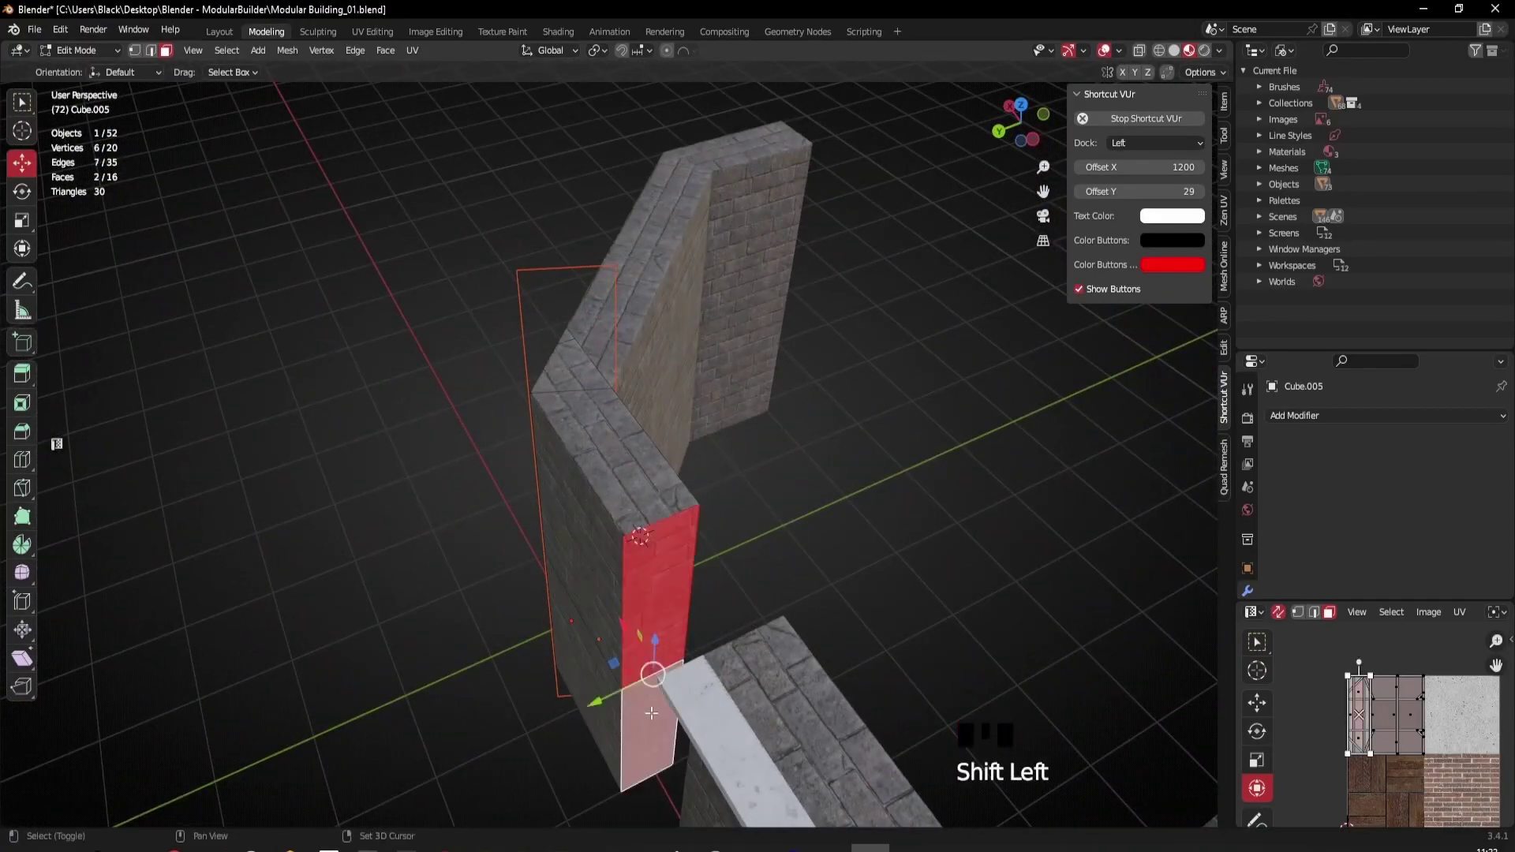
{"action": "key", "text": "ctrl+KP_Add"}
{"action": "middle_click_drag", "start_coordinate": [613, 531], "coordinate": [738, 537]}
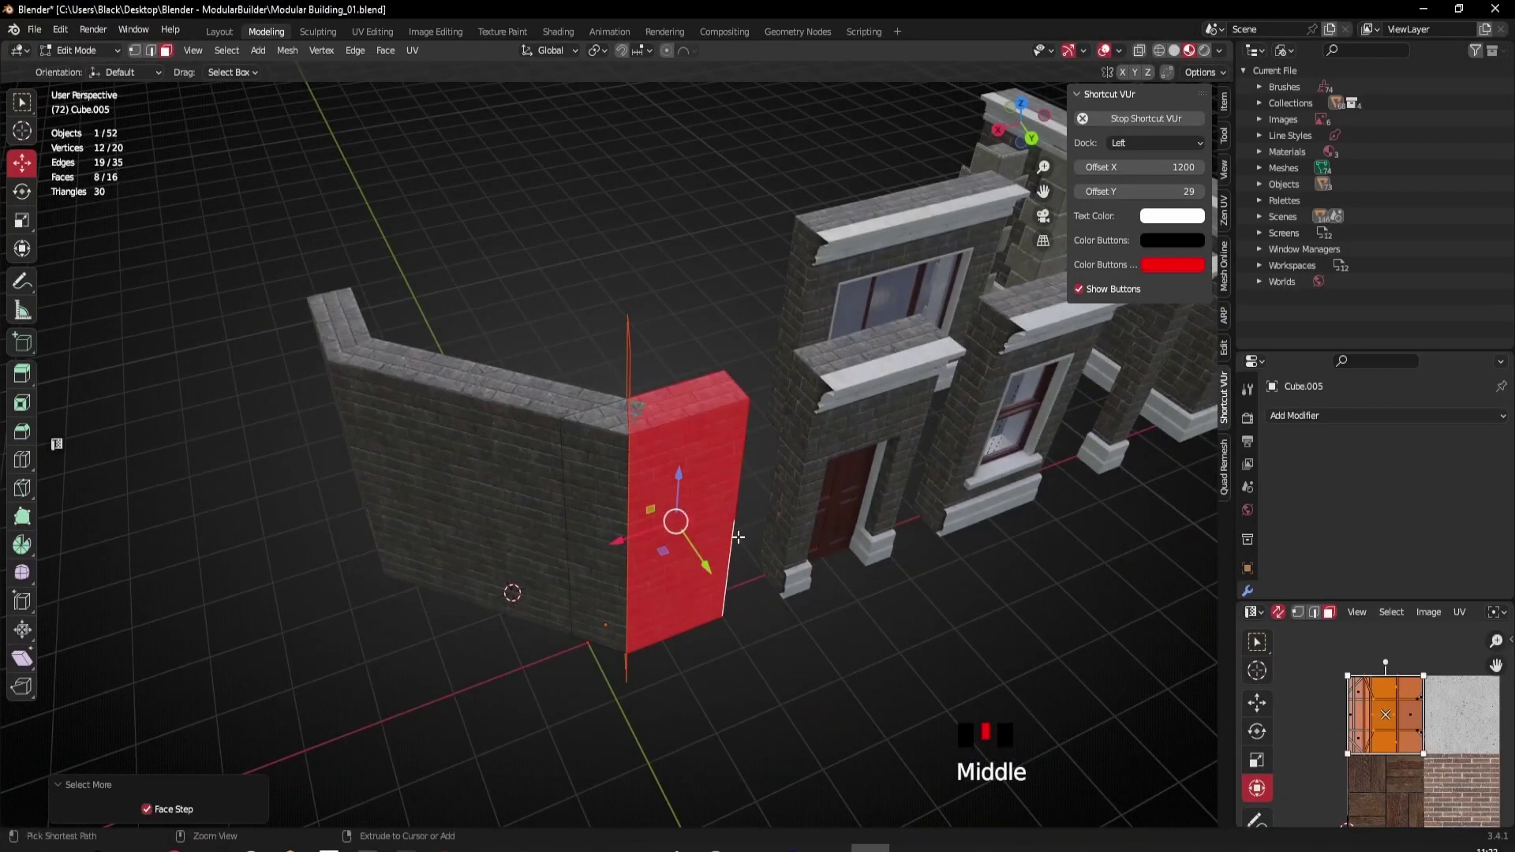
{"action": "key", "text": "ctrl+i"}
{"action": "key", "text": "x"}
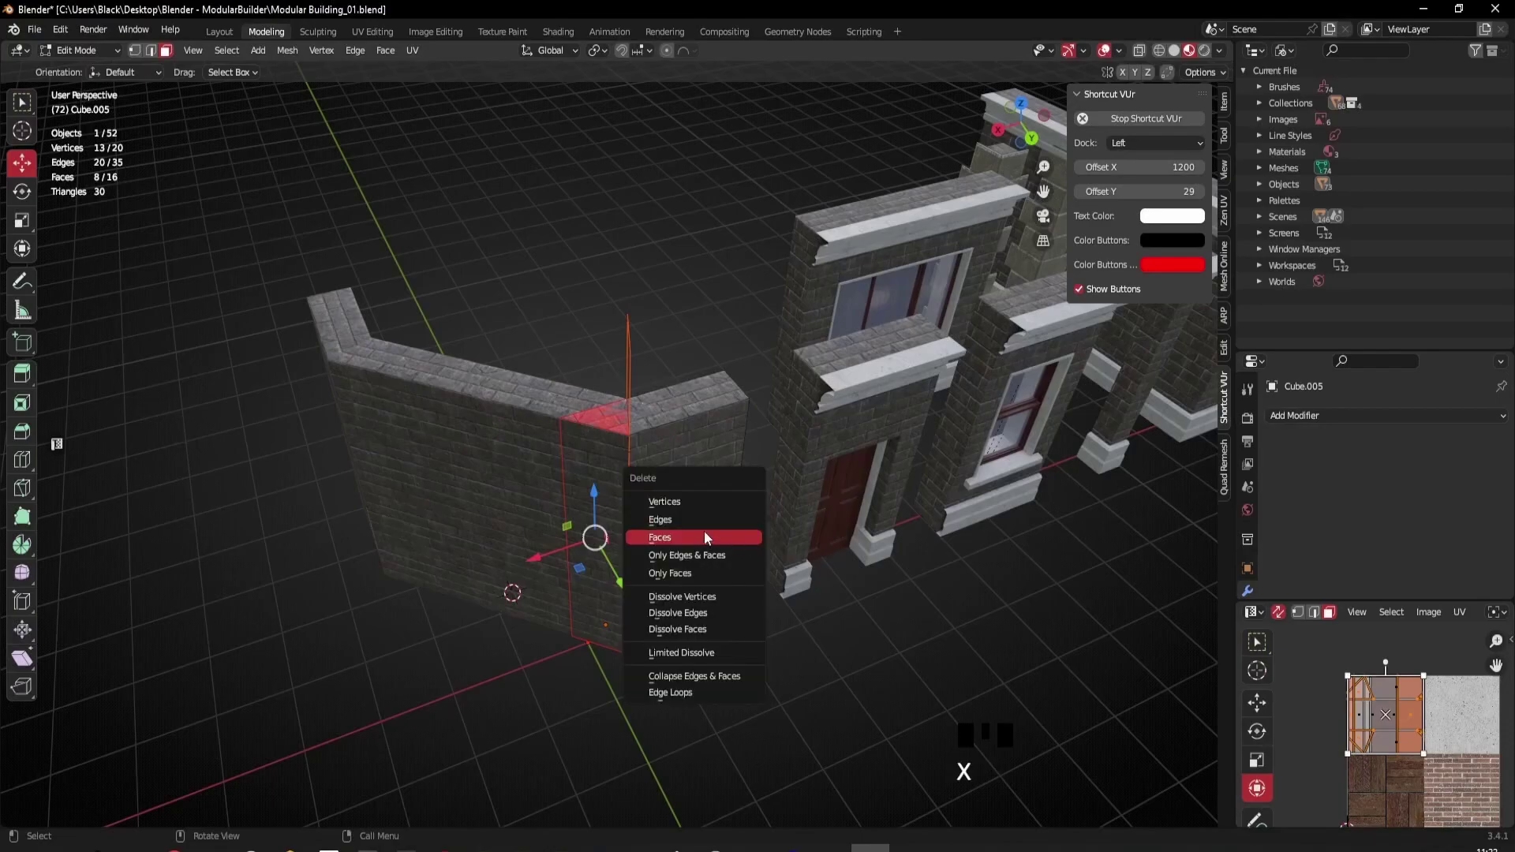
{"action": "left_click", "coordinate": [704, 533]}
{"action": "middle_click_drag", "start_coordinate": [660, 483], "coordinate": [643, 497]}
{"action": "key", "text": "Tab"}
Step: Knife-project the cutter through all faces of the diagonal wall at the second joint, seen from the top
{"action": "left_click", "coordinate": [561, 463]}
{"action": "key", "text": "Tab"}
{"action": "middle_click_drag", "start_coordinate": [667, 559], "coordinate": [580, 436]}
{"action": "key", "text": "a"}
{"action": "middle_click_drag", "start_coordinate": [670, 393], "coordinate": [726, 331]}
{"action": "left_click", "coordinate": [739, 319], "text": "ctrl"}
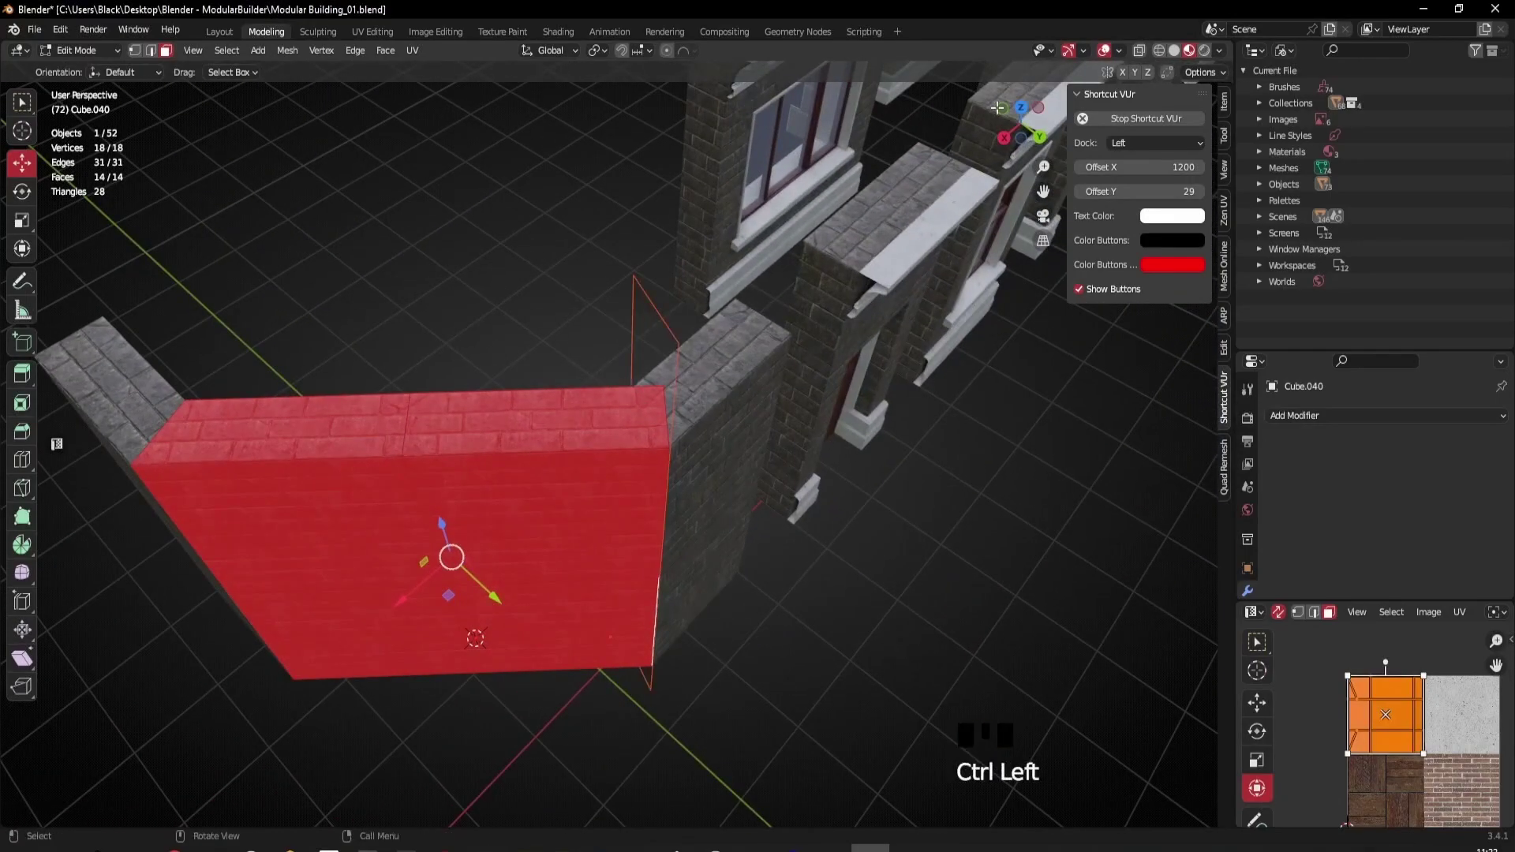
{"action": "scroll", "coordinate": [1004, 195], "scroll_direction": "down", "scroll_amount": 4}
{"action": "left_click", "coordinate": [1025, 112]}
{"action": "scroll", "coordinate": [757, 306], "scroll_direction": "up", "scroll_amount": 5}
{"action": "key", "text": "q"}
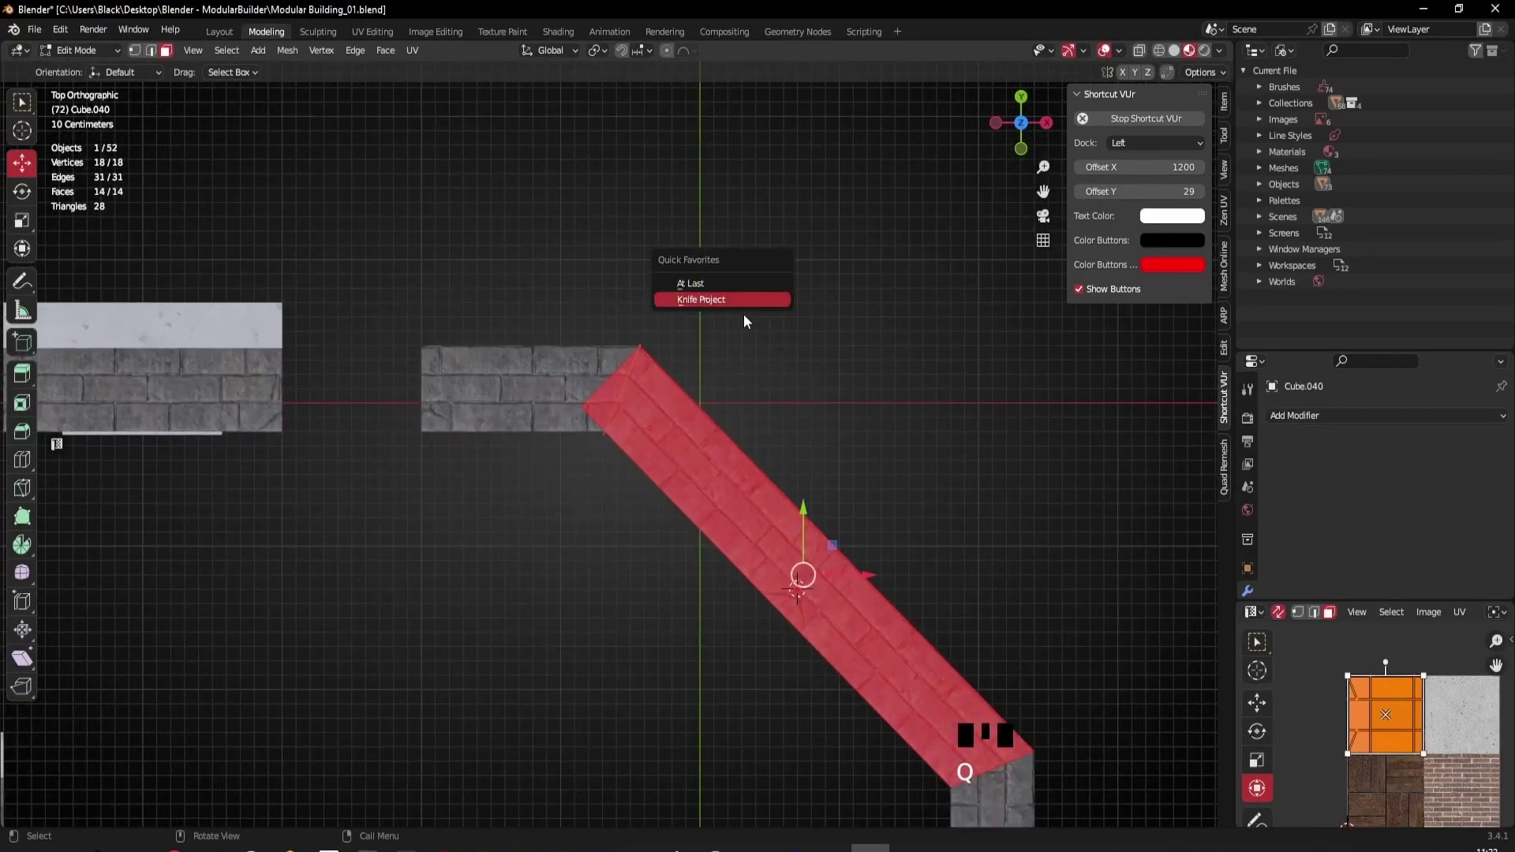
{"action": "left_click", "coordinate": [726, 301]}
Step: Select the diagonal wall's faces between the two miter cuts, invert the selection, delete the excess faces and leave mesh editing
{"action": "scroll", "coordinate": [710, 483], "scroll_direction": "down", "scroll_amount": 3}
{"action": "middle_click_drag", "start_coordinate": [781, 510], "coordinate": [856, 471]}
{"action": "middle_click_drag", "start_coordinate": [769, 494], "coordinate": [735, 474]}
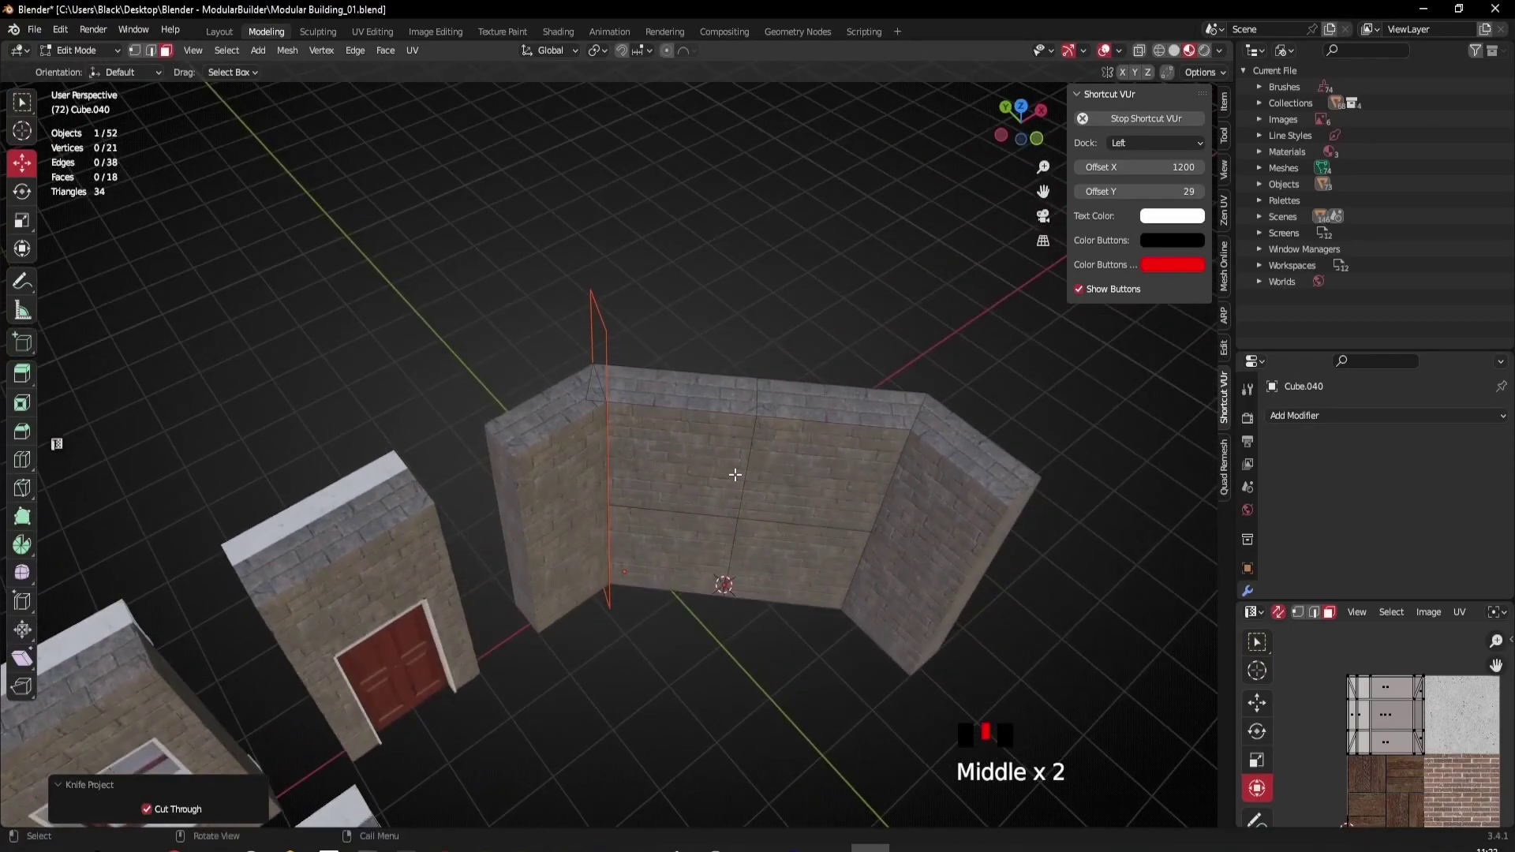
{"action": "left_click", "coordinate": [799, 411]}
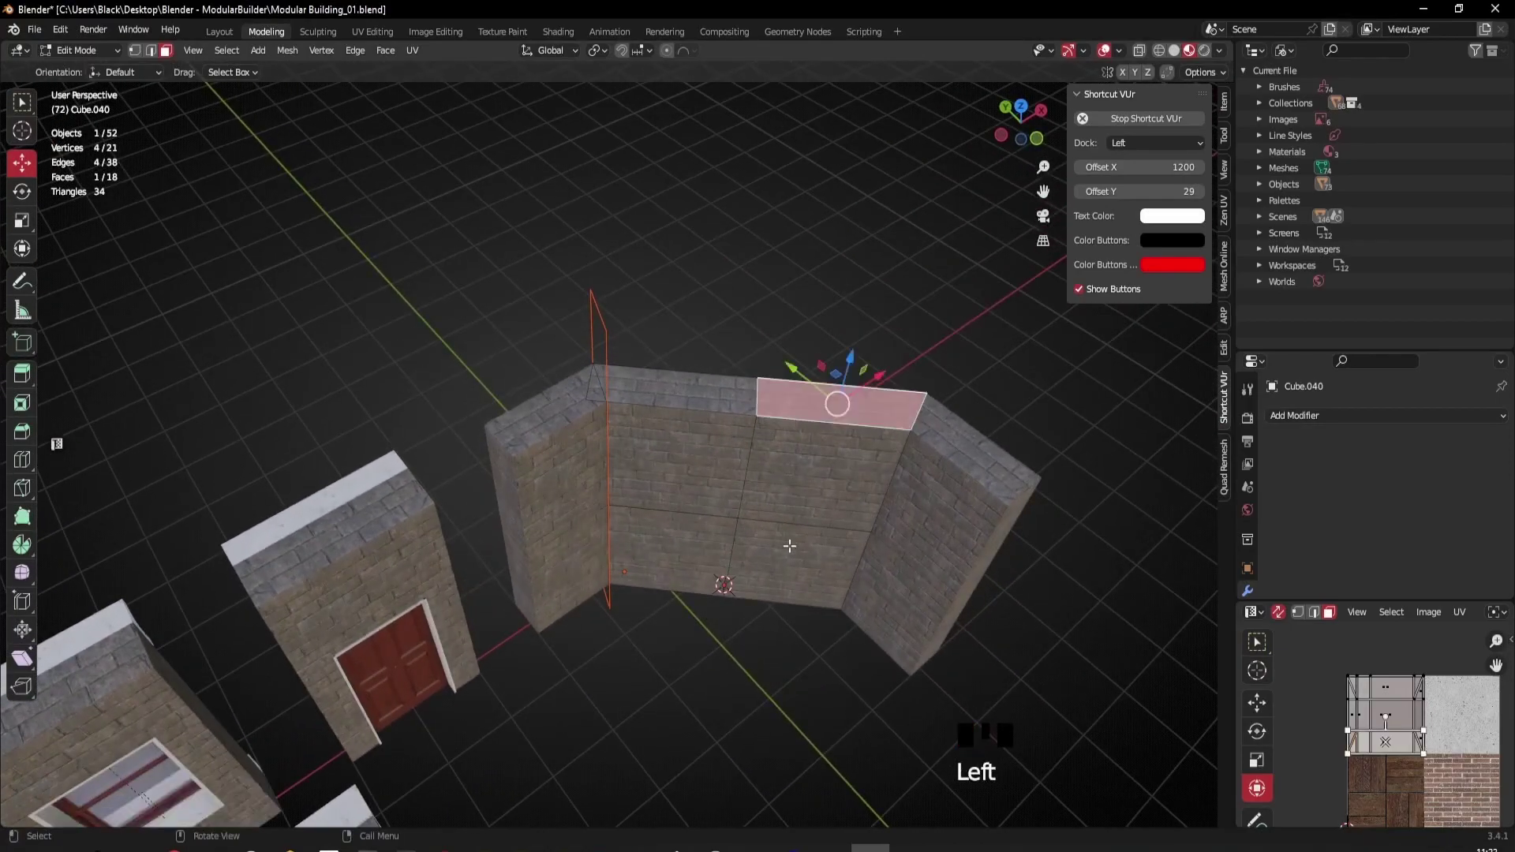
{"action": "left_click", "coordinate": [797, 567], "text": "ctrl"}
{"action": "middle_click_drag", "start_coordinate": [797, 567], "coordinate": [596, 528]}
{"action": "left_click", "coordinate": [596, 528], "text": "ctrl"}
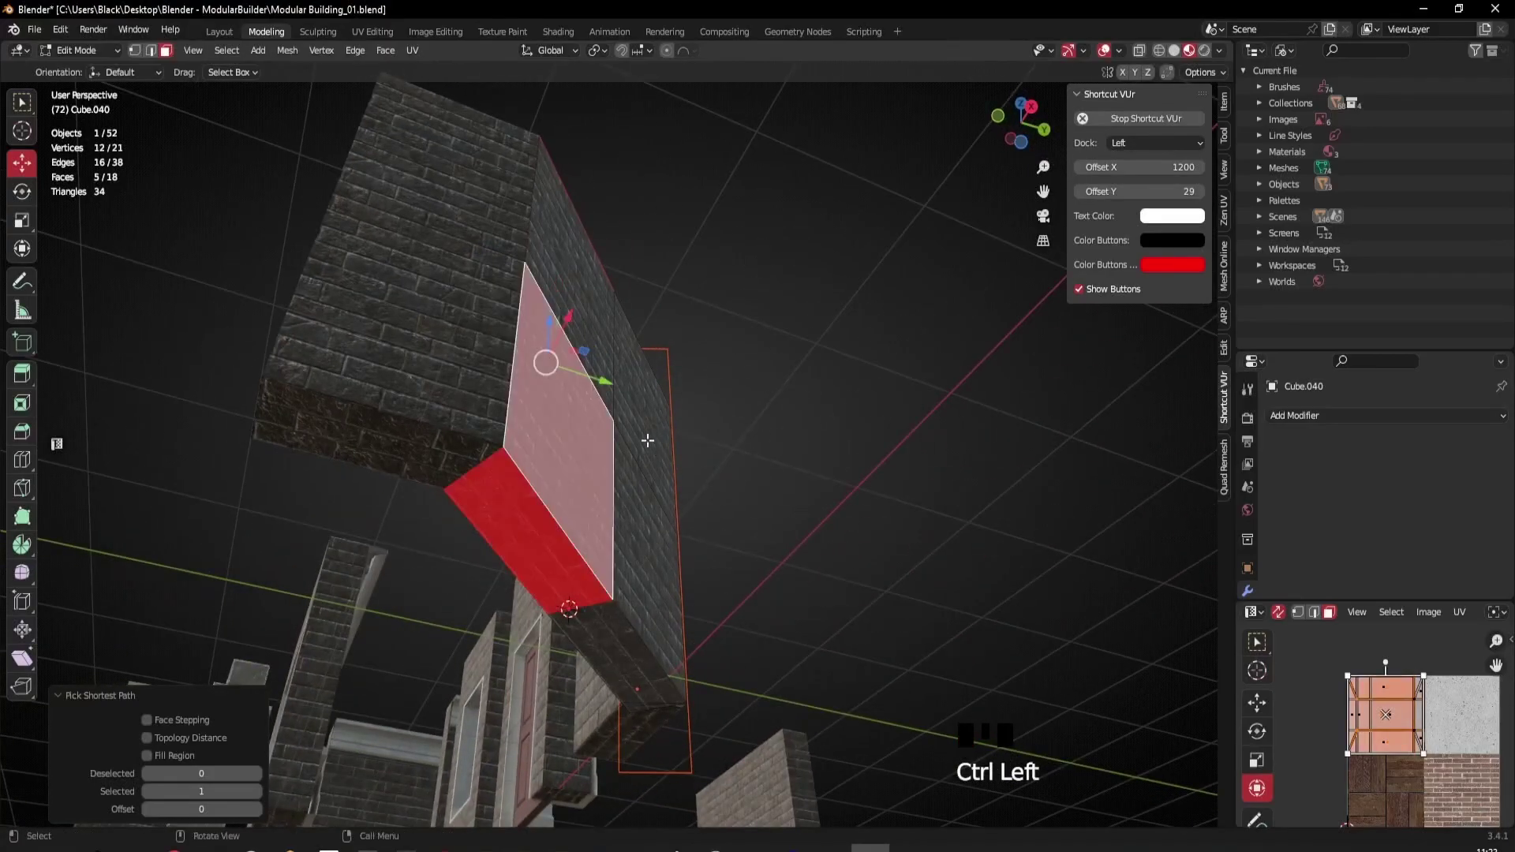
{"action": "middle_click_drag", "start_coordinate": [653, 437], "coordinate": [553, 591]}
{"action": "left_click", "coordinate": [482, 552], "text": "ctrl"}
{"action": "left_click", "coordinate": [565, 457], "text": "ctrl"}
{"action": "left_click", "coordinate": [584, 520], "text": "ctrl"}
{"action": "middle_click_drag", "start_coordinate": [585, 520], "coordinate": [693, 433]}
{"action": "left_click", "coordinate": [689, 449], "text": "ctrl"}
{"action": "left_click", "coordinate": [689, 449], "text": "ctrl"}
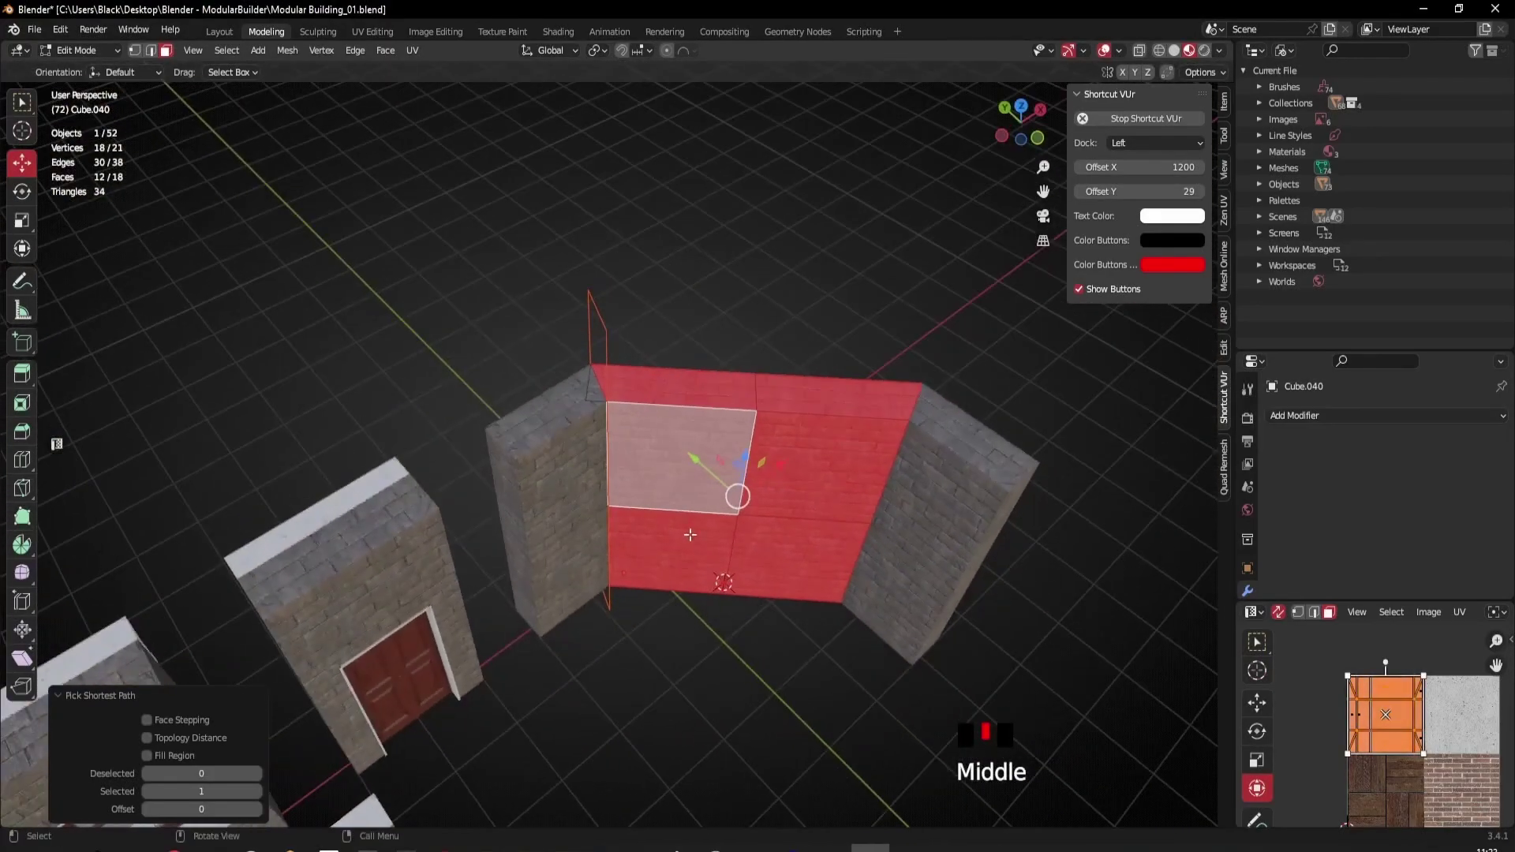
{"action": "scroll", "coordinate": [685, 413], "scroll_direction": "up", "scroll_amount": 1}
{"action": "key", "text": "ctrl+i"}
{"action": "key", "text": "x"}
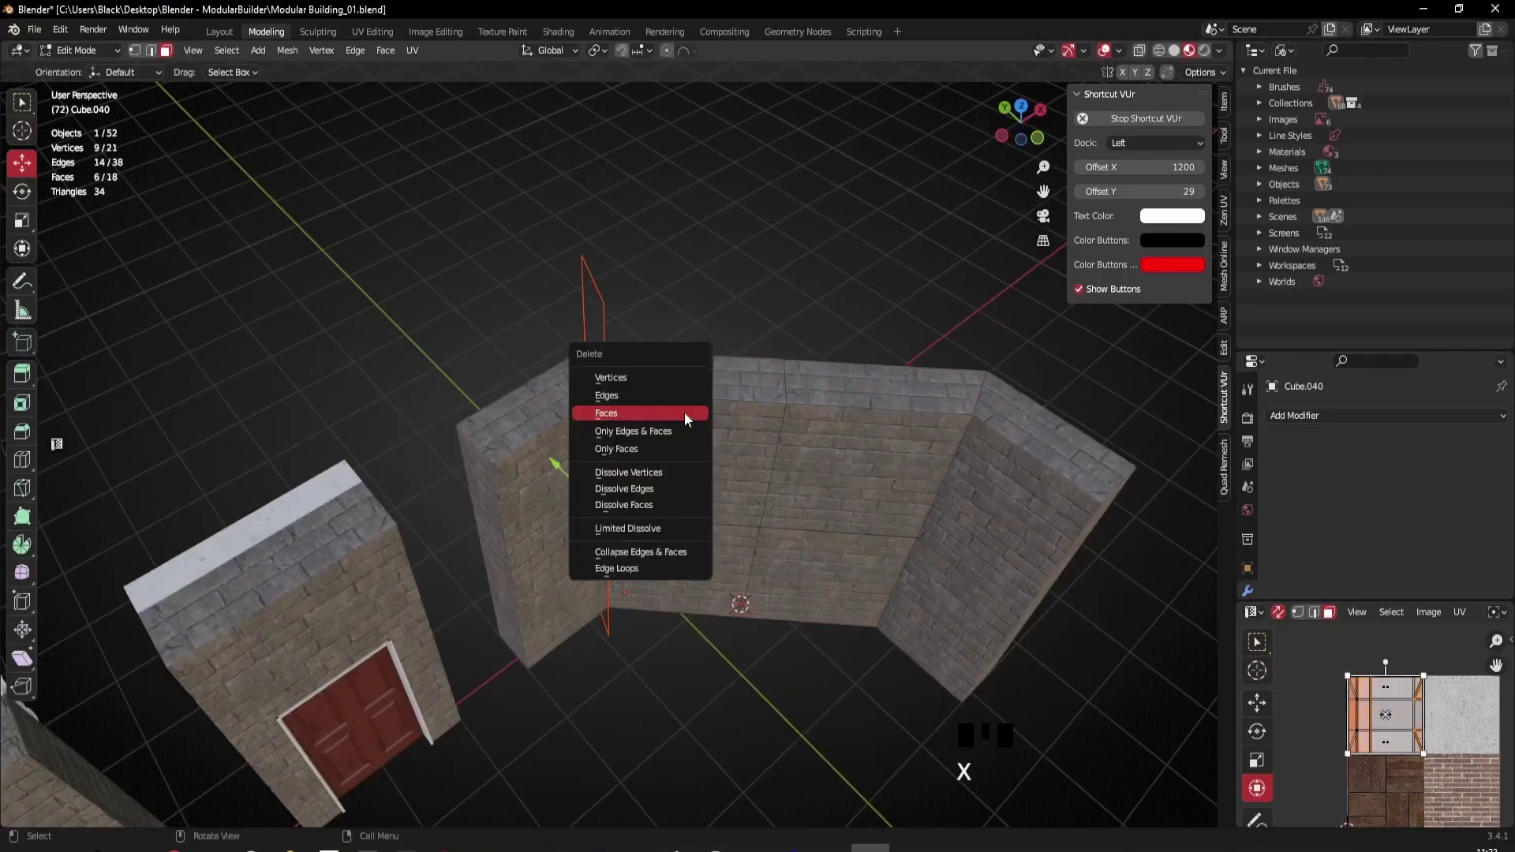
{"action": "left_click", "coordinate": [672, 409]}
{"action": "scroll", "coordinate": [755, 384], "scroll_direction": "down", "scroll_amount": 2}
{"action": "middle_click_drag", "start_coordinate": [755, 383], "coordinate": [499, 431]}
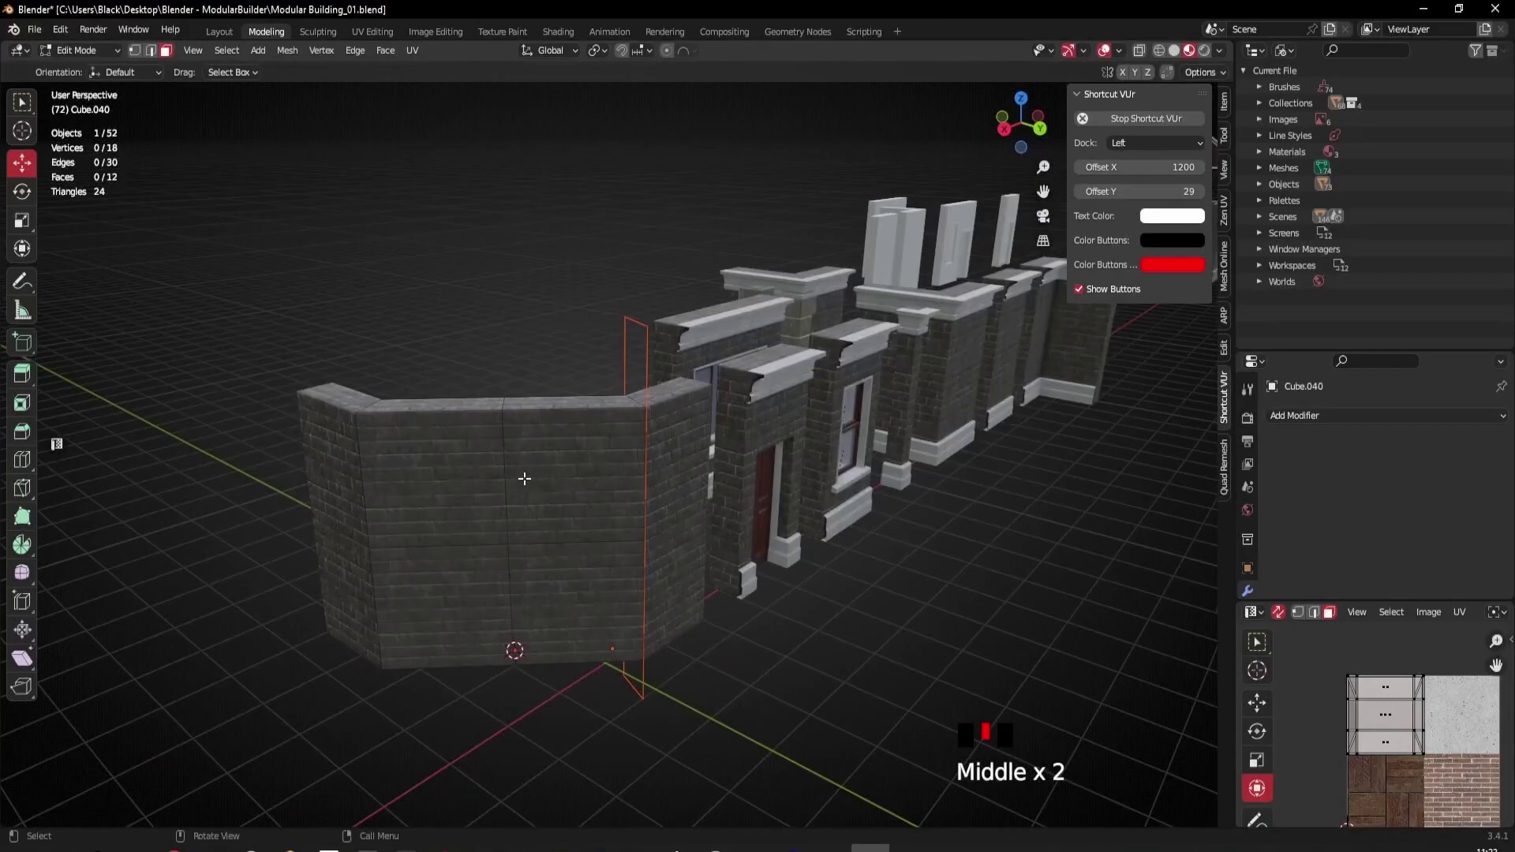
{"action": "key", "text": "Tab"}
Step: Examine the finished corner wall with its two mitered joints from several sides, alongside the other wall modules
{"action": "scroll", "coordinate": [557, 537], "scroll_direction": "up", "scroll_amount": 3}
{"action": "scroll", "coordinate": [567, 532], "scroll_direction": "down", "scroll_amount": 2}
{"action": "middle_click_drag", "start_coordinate": [567, 533], "coordinate": [638, 410]}
{"action": "scroll", "coordinate": [616, 553], "scroll_direction": "down", "scroll_amount": 3}
{"action": "middle_click_drag", "start_coordinate": [537, 520], "coordinate": [584, 530]}
{"action": "scroll", "coordinate": [641, 347], "scroll_direction": "up", "scroll_amount": 2}
{"action": "scroll", "coordinate": [735, 636], "scroll_direction": "down", "scroll_amount": 2}
{"action": "scroll", "coordinate": [421, 600], "scroll_direction": "down", "scroll_amount": 1}
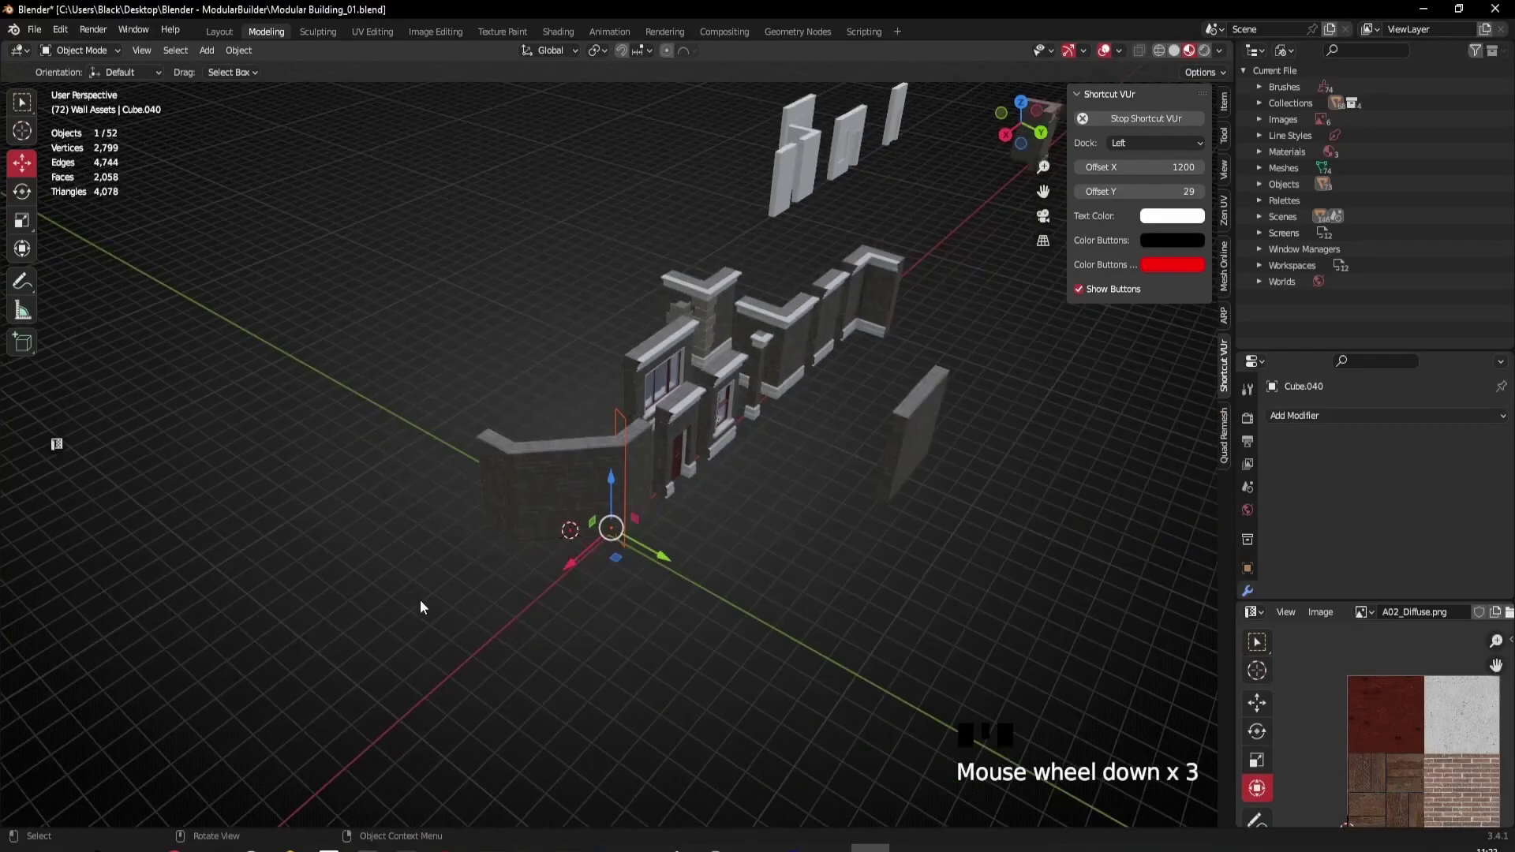
Step: Delete the wireframe cutter plane from the scene
{"action": "scroll", "coordinate": [616, 462], "scroll_direction": "up", "scroll_amount": 5}
{"action": "left_click", "coordinate": [623, 355]}
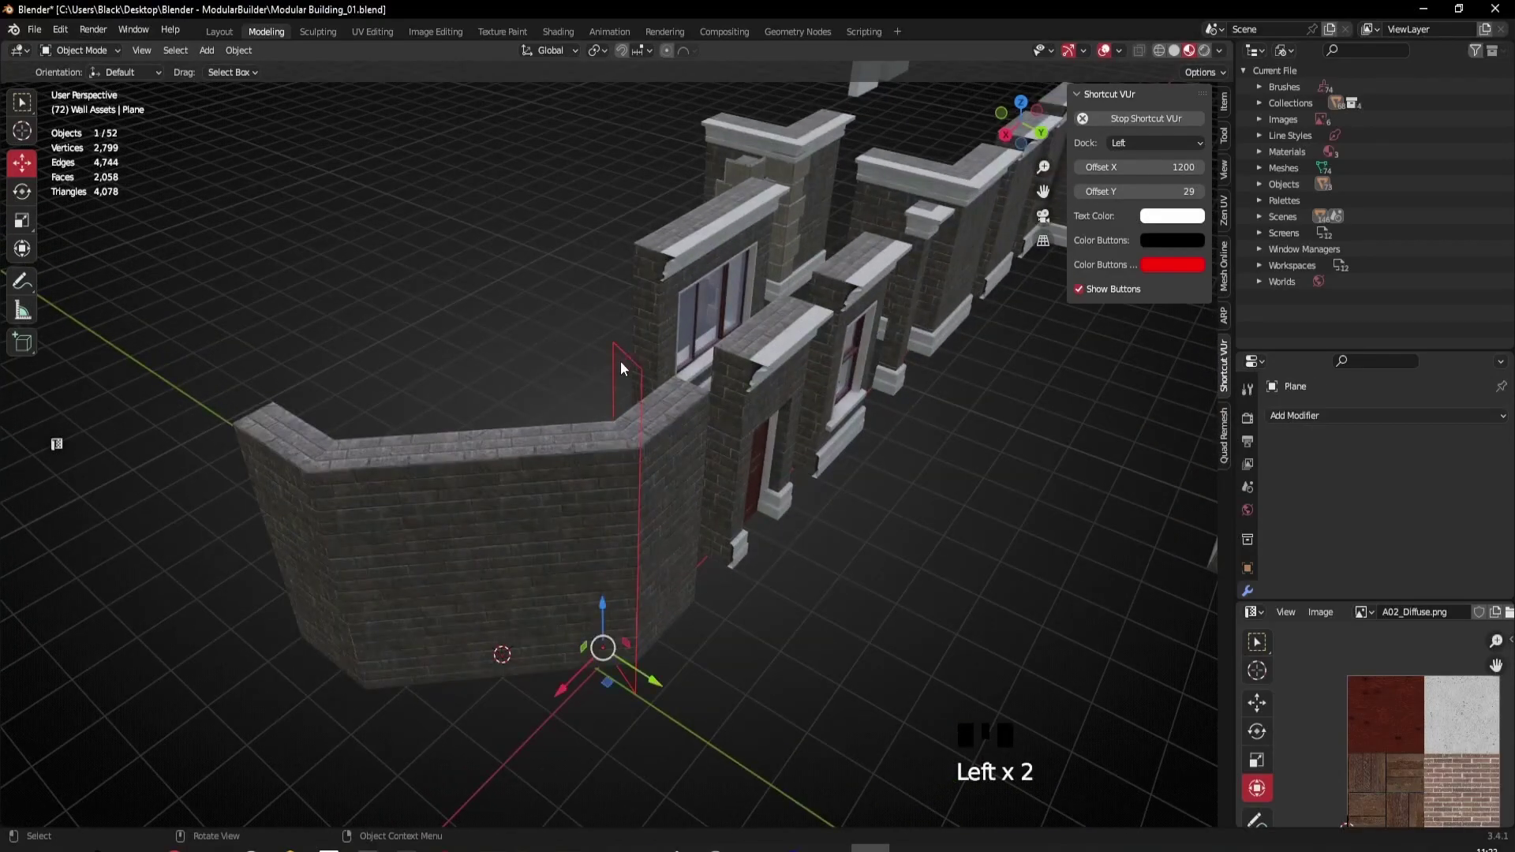
{"action": "key", "text": "x"}
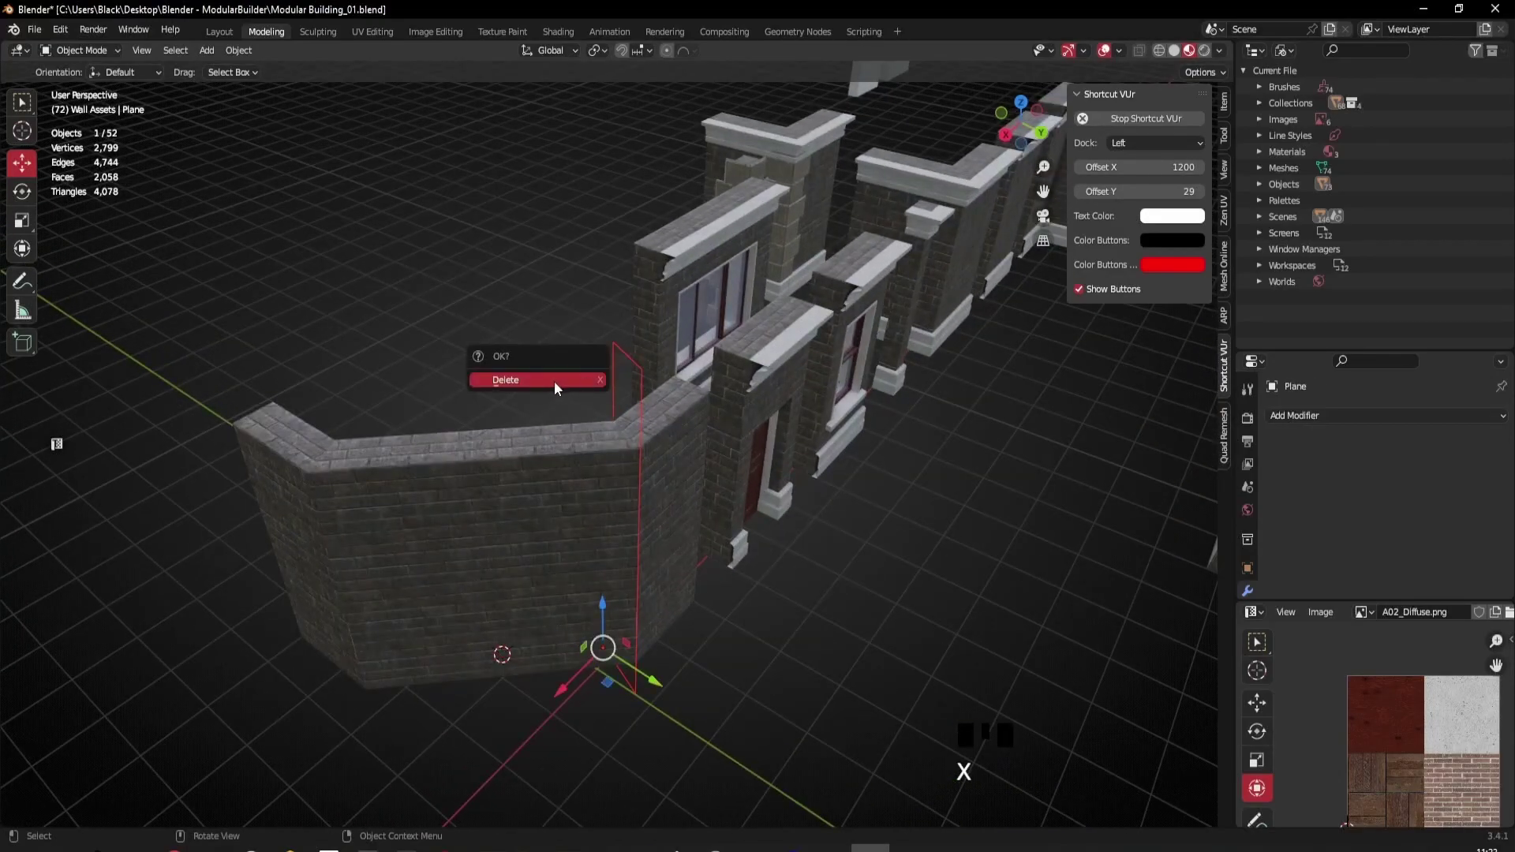
{"action": "left_click", "coordinate": [554, 381]}
Step: Try to slide the short mitered wall along X toward the doorway wall, and undo the move
{"action": "scroll", "coordinate": [688, 459], "scroll_direction": "down", "scroll_amount": 3}
{"action": "middle_click_drag", "start_coordinate": [689, 459], "coordinate": [541, 461]}
{"action": "scroll", "coordinate": [643, 541], "scroll_direction": "up", "scroll_amount": 6}
{"action": "left_click", "coordinate": [533, 591]}
{"action": "middle_click_drag", "start_coordinate": [533, 591], "coordinate": [501, 599]}
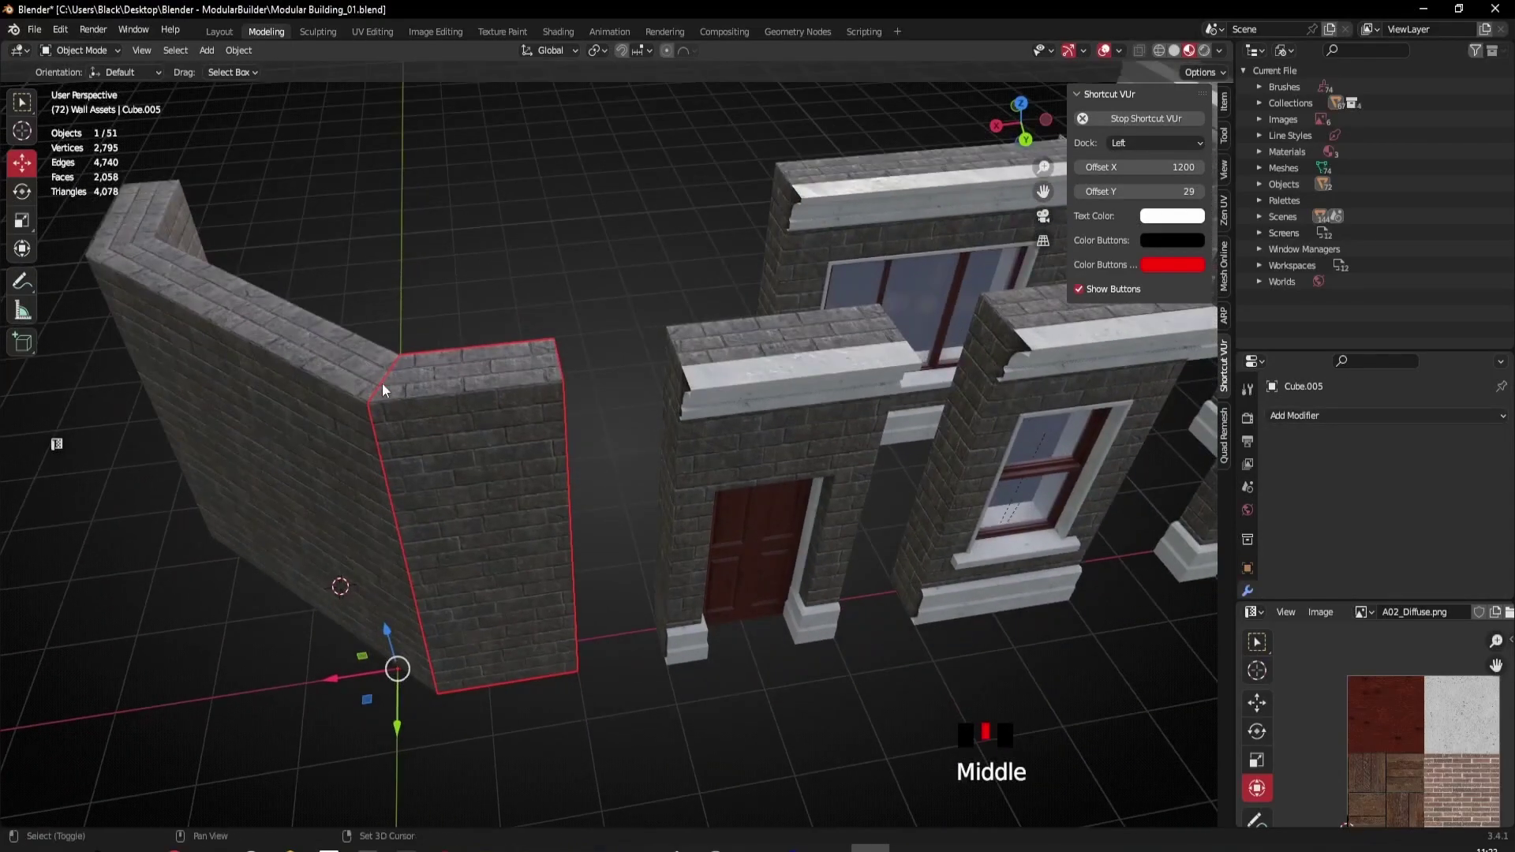
{"action": "middle_click_drag", "start_coordinate": [354, 748], "coordinate": [439, 764], "text": "shift"}
{"action": "mouse_move", "coordinate": [632, 592]}
{"action": "middle_mouse_down"}
{"action": "mouse_move", "coordinate": [660, 575]}
{"action": "mouse_move", "coordinate": [629, 563]}
{"action": "middle_mouse_up"}
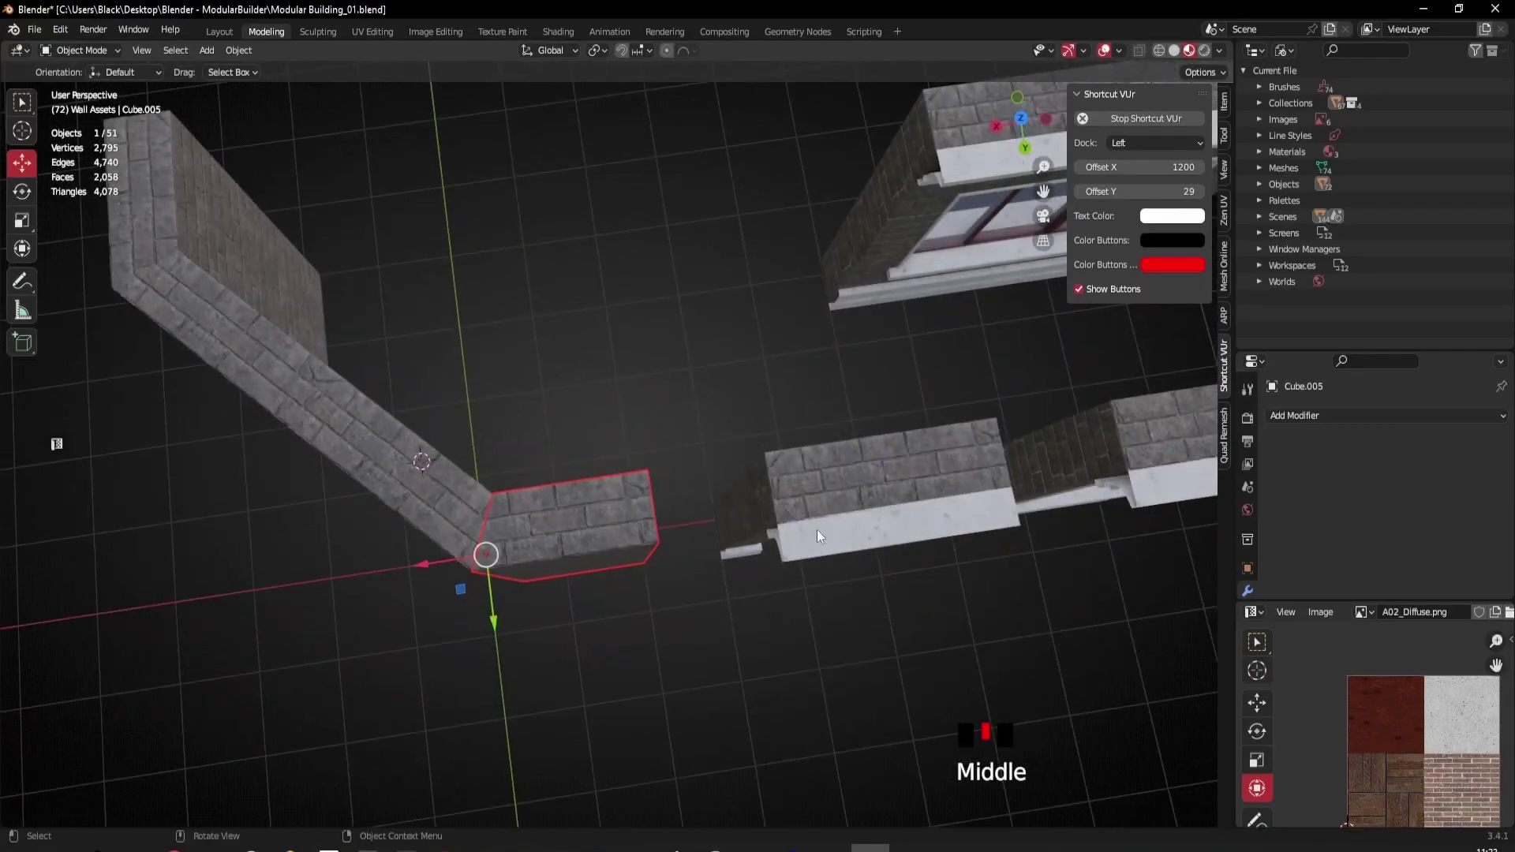
{"action": "middle_click_drag", "start_coordinate": [807, 533], "coordinate": [770, 541]}
{"action": "left_click_drag", "start_coordinate": [418, 603], "coordinate": [495, 593]}
{"action": "key", "text": "ctrl+z"}
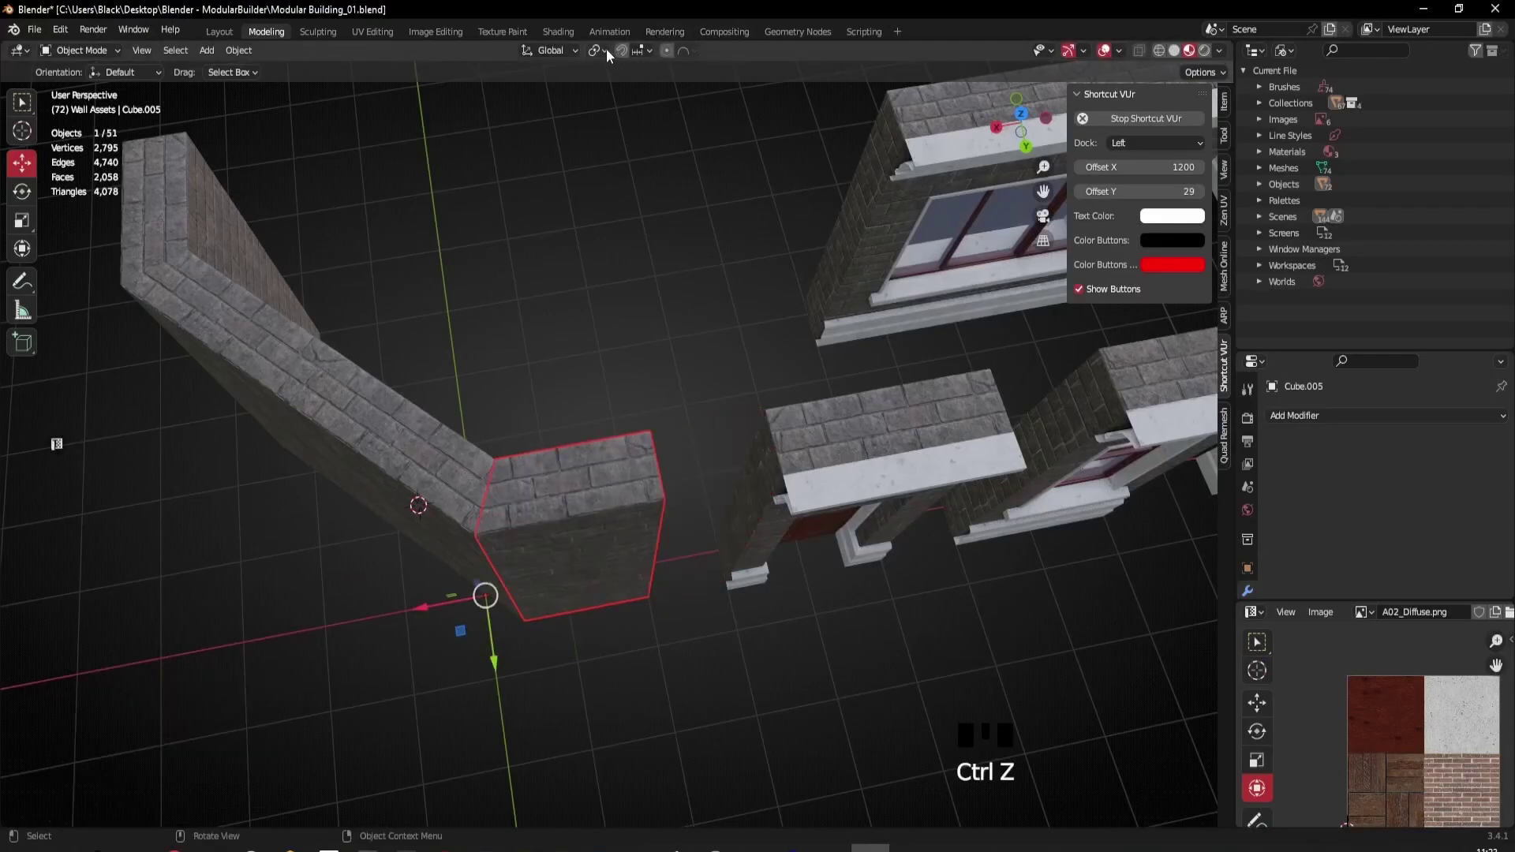
Step: With snapping on, try to move the short wall along X against the doorway wall, compare the brickwork and undo the move
{"action": "left_click_drag", "start_coordinate": [427, 607], "coordinate": [512, 590]}
{"action": "middle_click_drag", "start_coordinate": [782, 580], "coordinate": [774, 476]}
{"action": "left_click", "coordinate": [779, 511]}
{"action": "scroll", "coordinate": [730, 448], "scroll_direction": "up", "scroll_amount": 2}
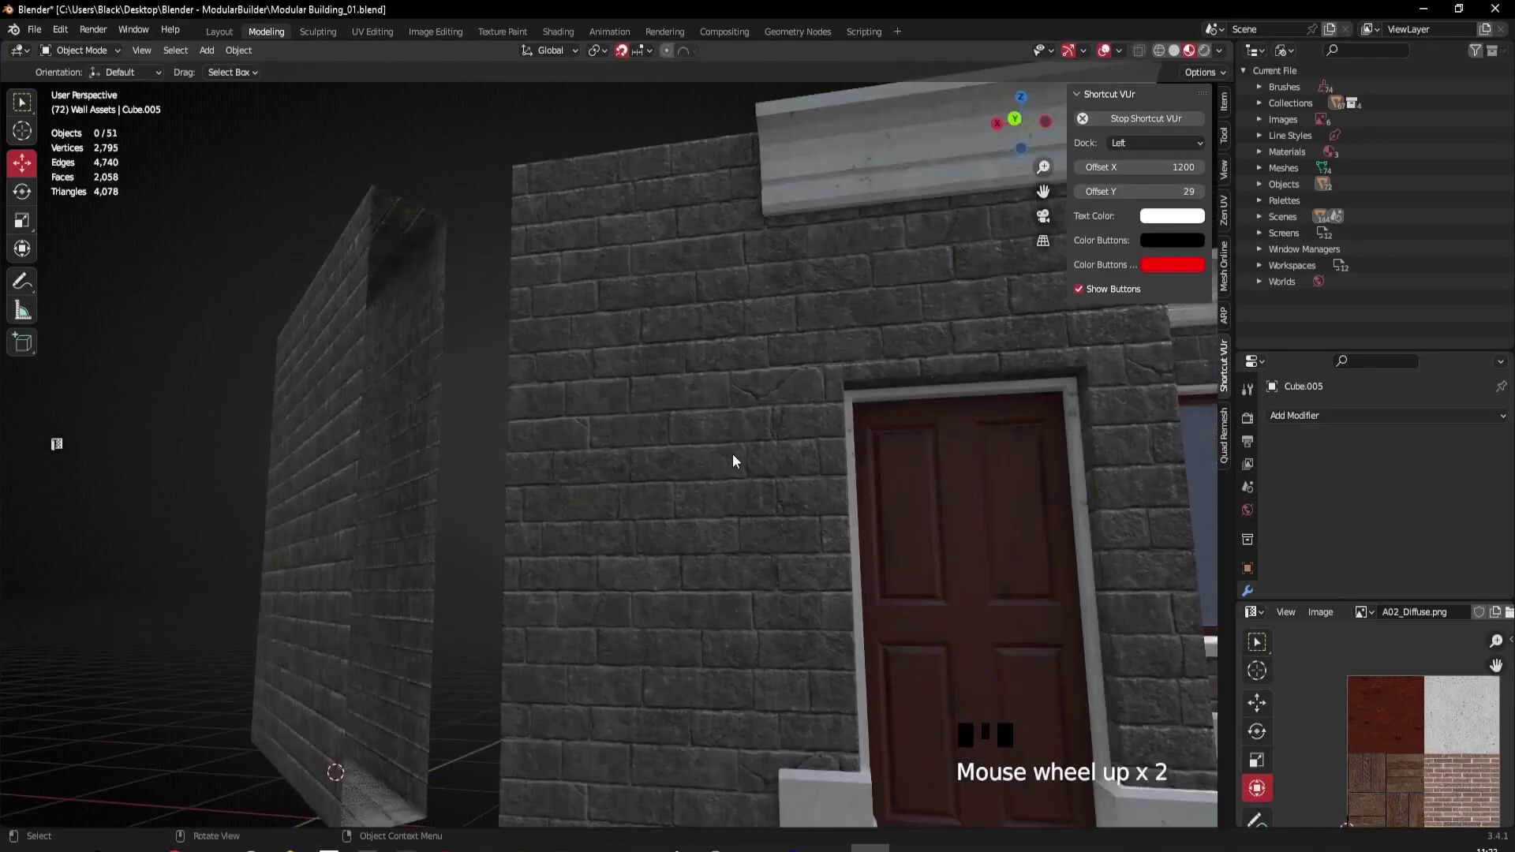
{"action": "scroll", "coordinate": [627, 489], "scroll_direction": "down", "scroll_amount": 1}
{"action": "middle_click_drag", "start_coordinate": [628, 489], "coordinate": [793, 412]}
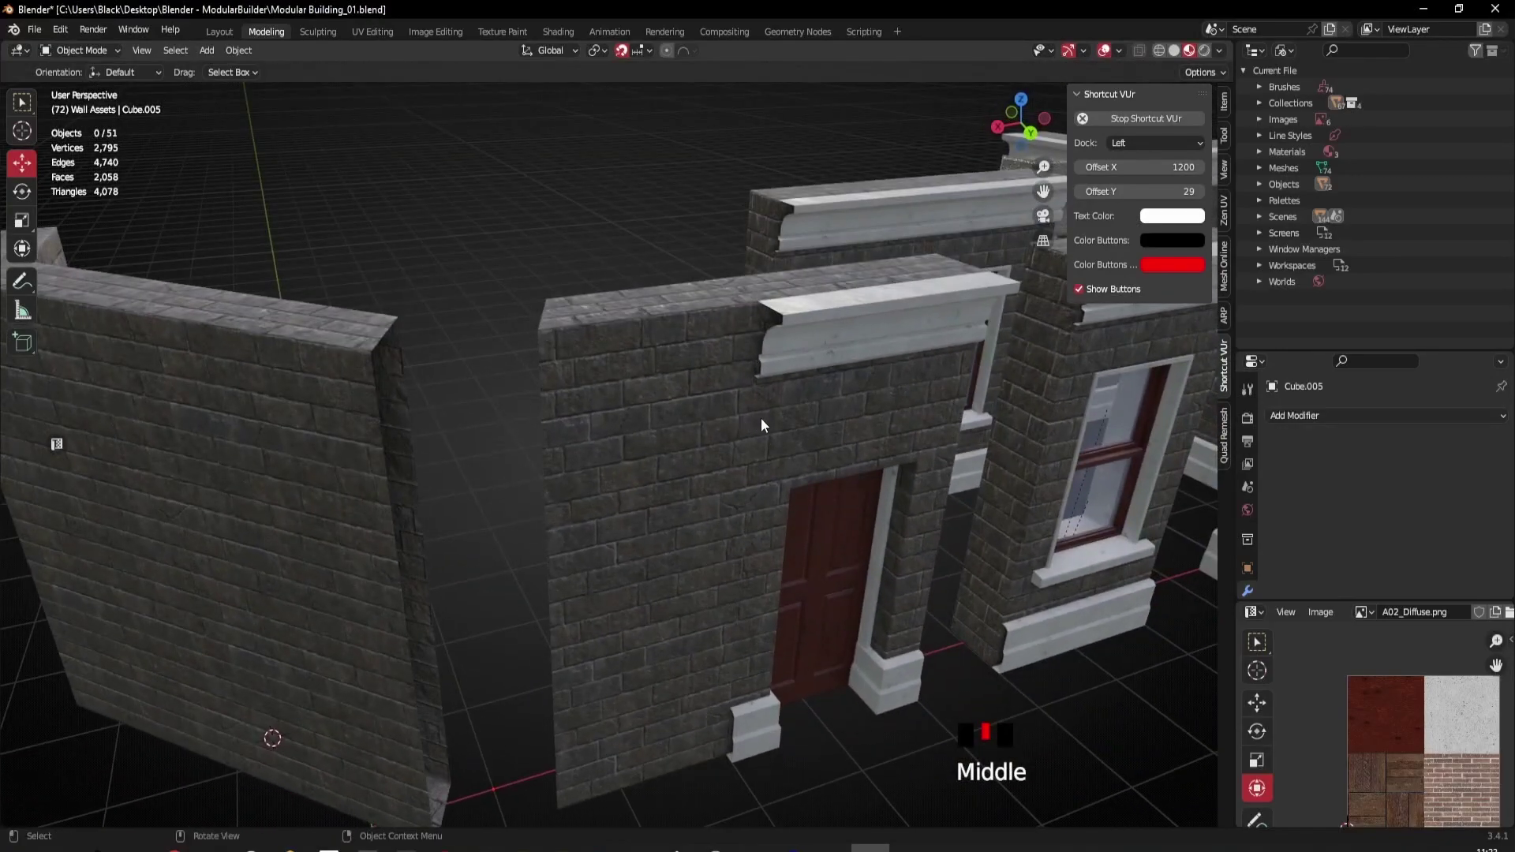
{"action": "scroll", "coordinate": [690, 463], "scroll_direction": "down", "scroll_amount": 1}
{"action": "key", "text": "ctrl+z"}
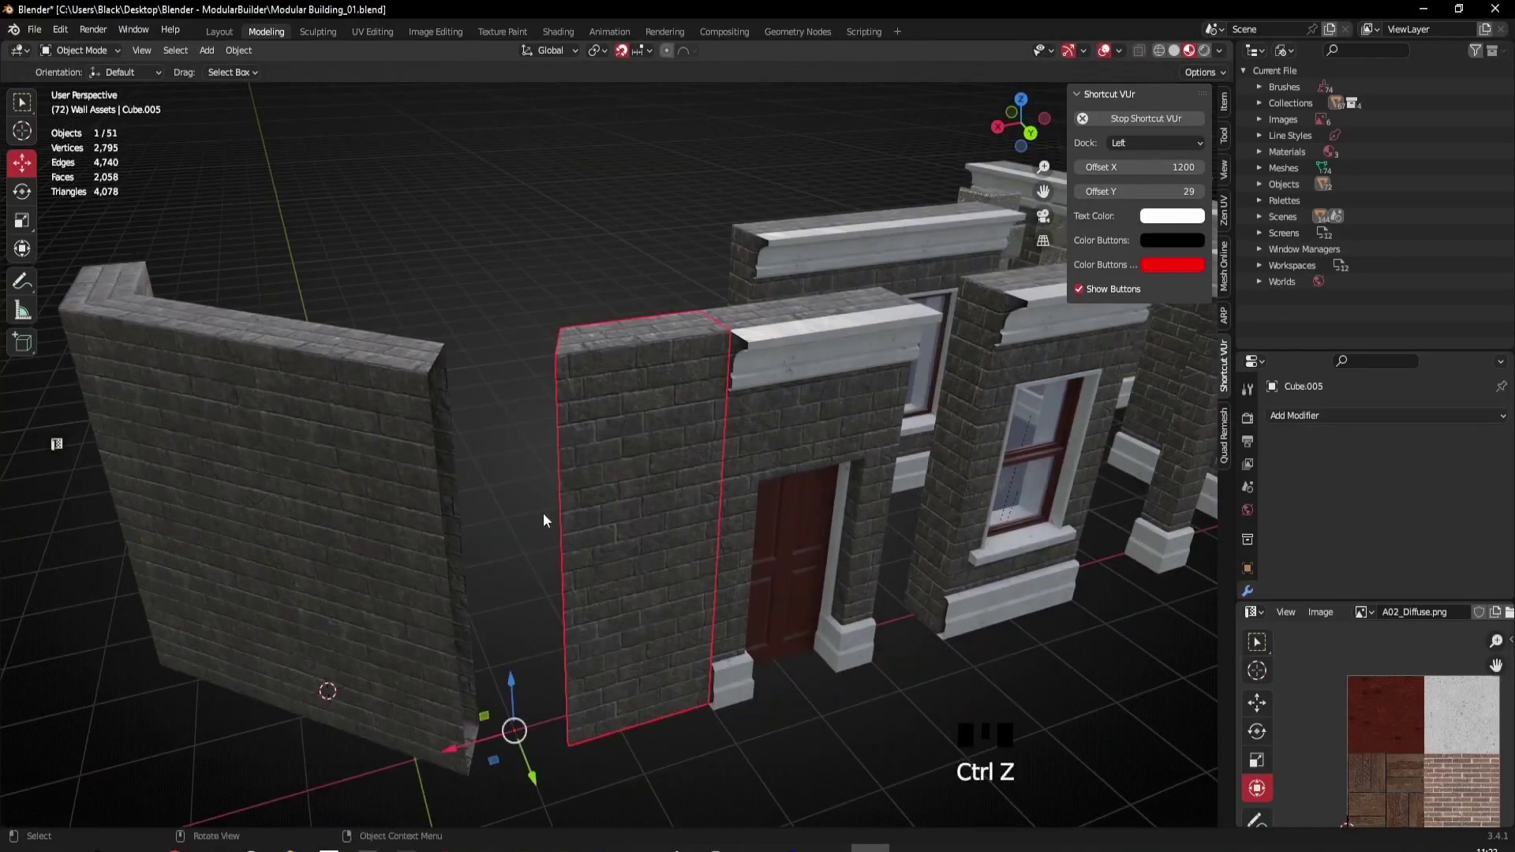
{"action": "middle_click_drag", "start_coordinate": [584, 509], "coordinate": [539, 497]}
{"action": "left_click", "coordinate": [621, 538]}
Step: Examine the brick pattern at the mitered joint between the short wall and the diagonal wall
{"action": "middle_click_drag", "start_coordinate": [622, 538], "coordinate": [597, 389]}
{"action": "scroll", "coordinate": [593, 650], "scroll_direction": "down", "scroll_amount": 2}
{"action": "scroll", "coordinate": [593, 650], "scroll_direction": "up", "scroll_amount": 3}
{"action": "middle_click_drag", "start_coordinate": [594, 651], "coordinate": [561, 671]}
{"action": "middle_click_drag", "start_coordinate": [649, 397], "coordinate": [642, 500]}
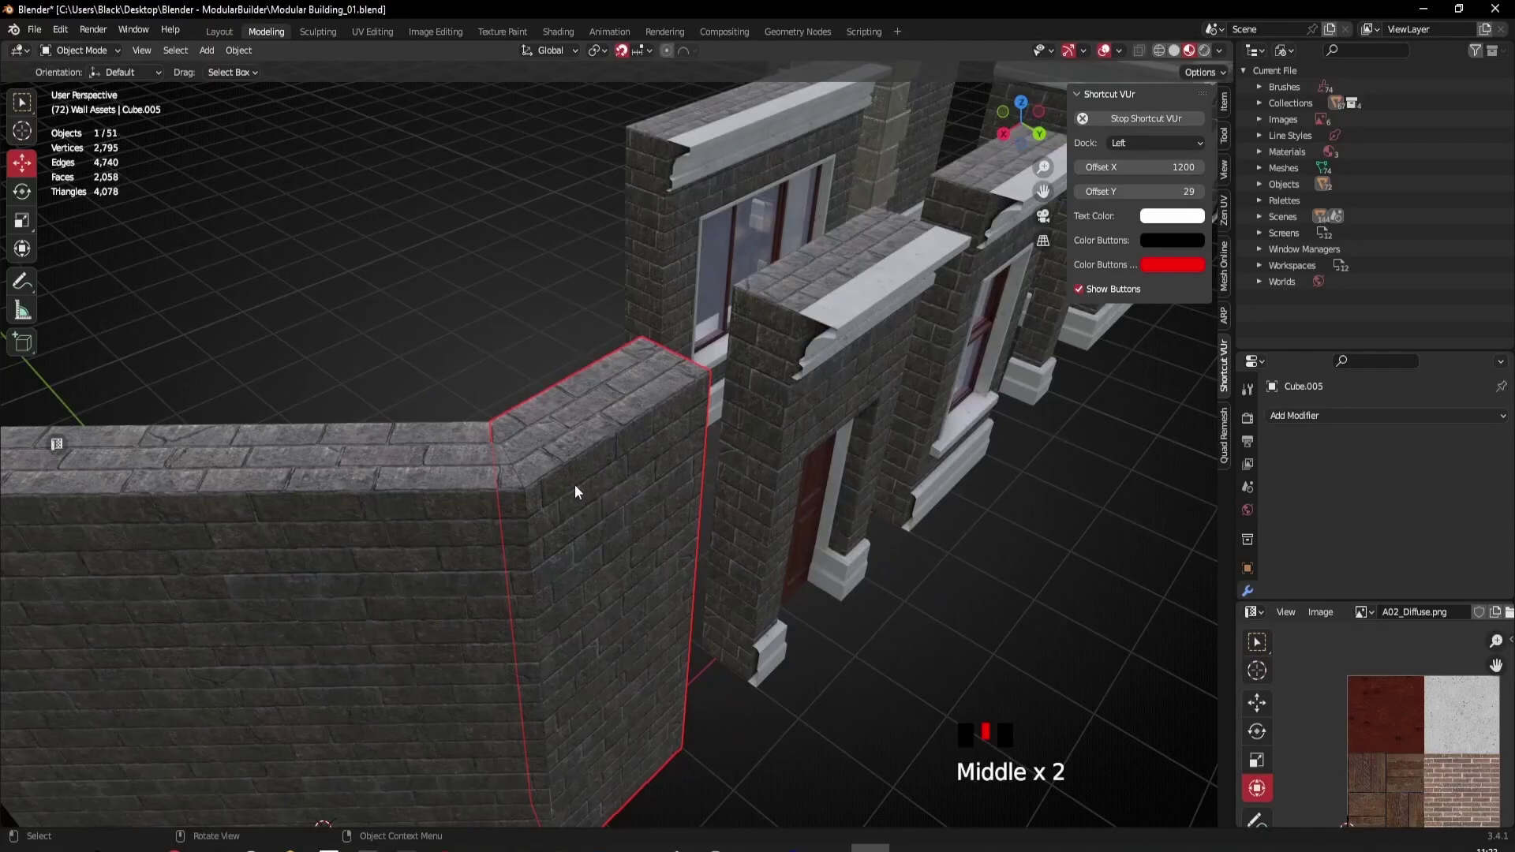
{"action": "scroll", "coordinate": [575, 494], "scroll_direction": "up", "scroll_amount": 1}
{"action": "mouse_move", "coordinate": [542, 507]}
{"action": "middle_mouse_down", "text": "shift"}
{"action": "mouse_move", "coordinate": [664, 459]}
{"action": "mouse_move", "coordinate": [527, 503]}
{"action": "middle_mouse_up", "text": "shift"}
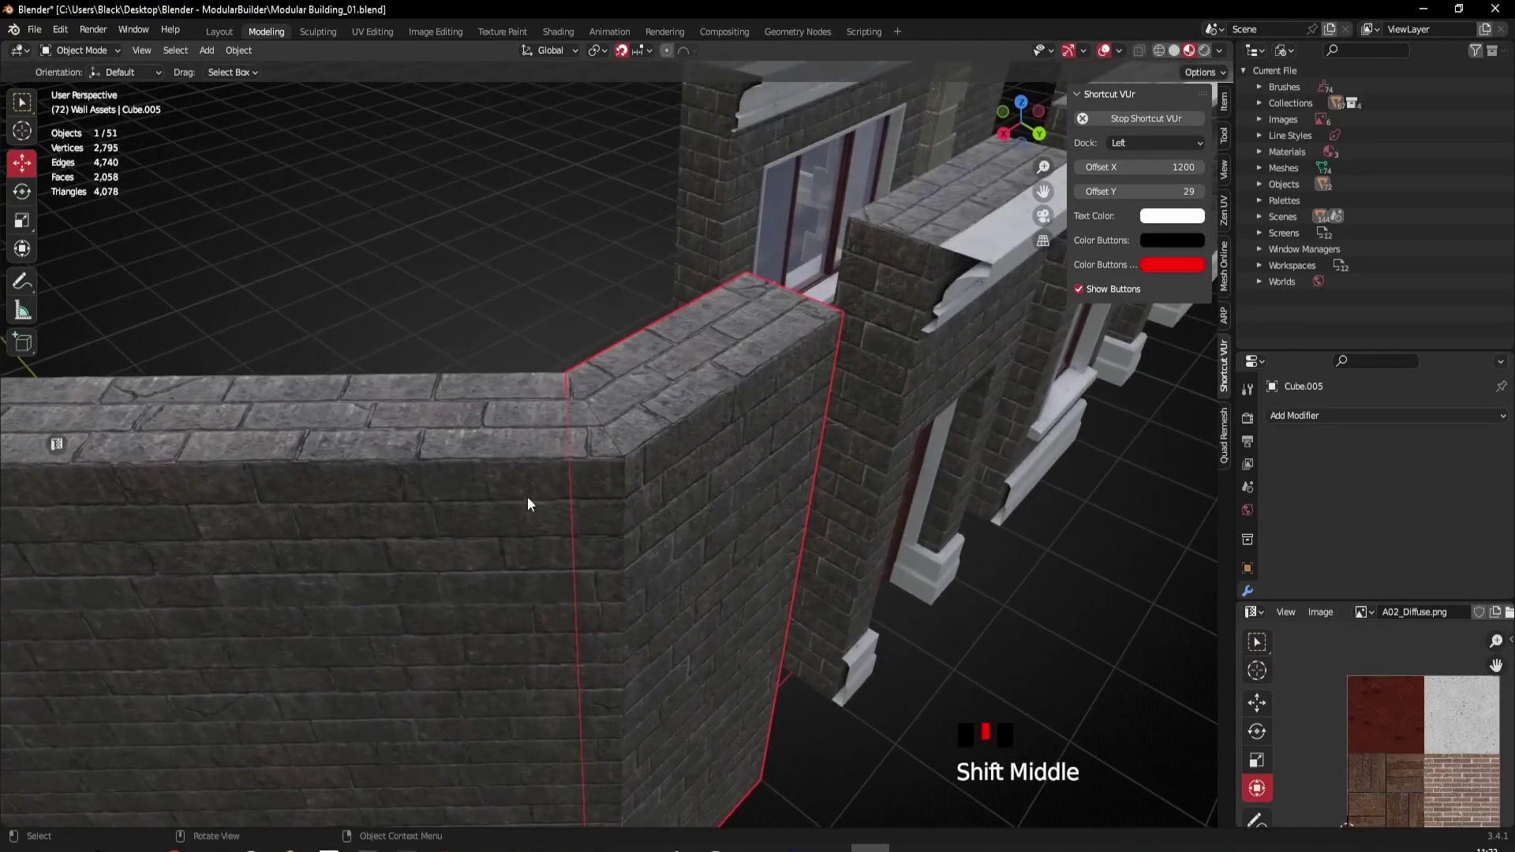
Step: Select the diagonal wall and examine how its brick texture meets the adjoining walls at both mitered joints
{"action": "left_click", "coordinate": [477, 493]}
{"action": "middle_click_drag", "start_coordinate": [418, 489], "coordinate": [632, 465]}
{"action": "middle_click_drag", "start_coordinate": [631, 465], "coordinate": [688, 432], "text": "shift"}
{"action": "scroll", "coordinate": [686, 486], "scroll_direction": "down", "scroll_amount": 1}
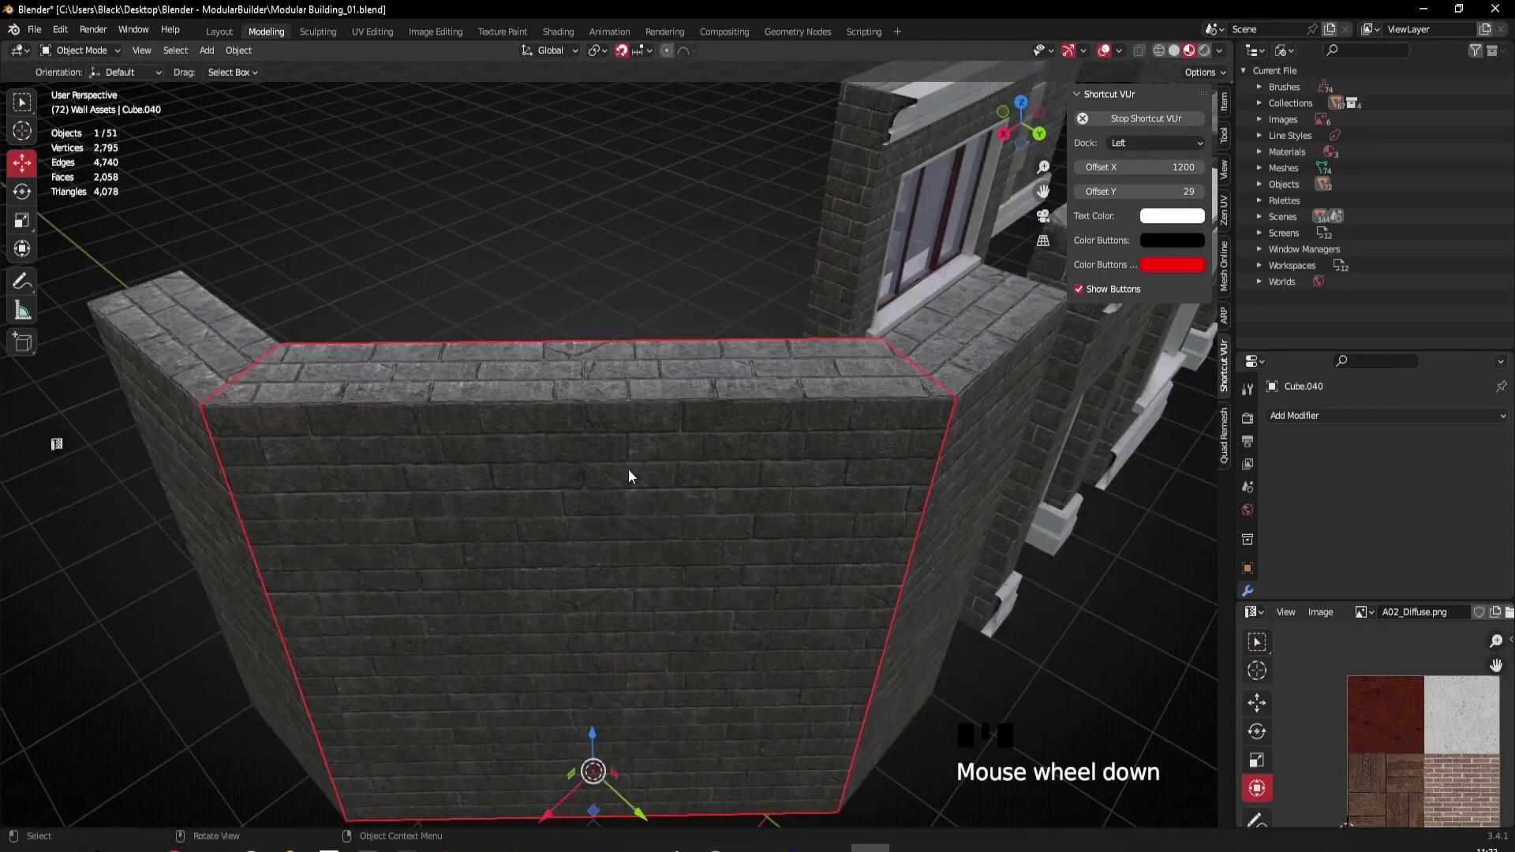
{"action": "middle_click_drag", "start_coordinate": [750, 423], "coordinate": [494, 521], "text": "shift"}
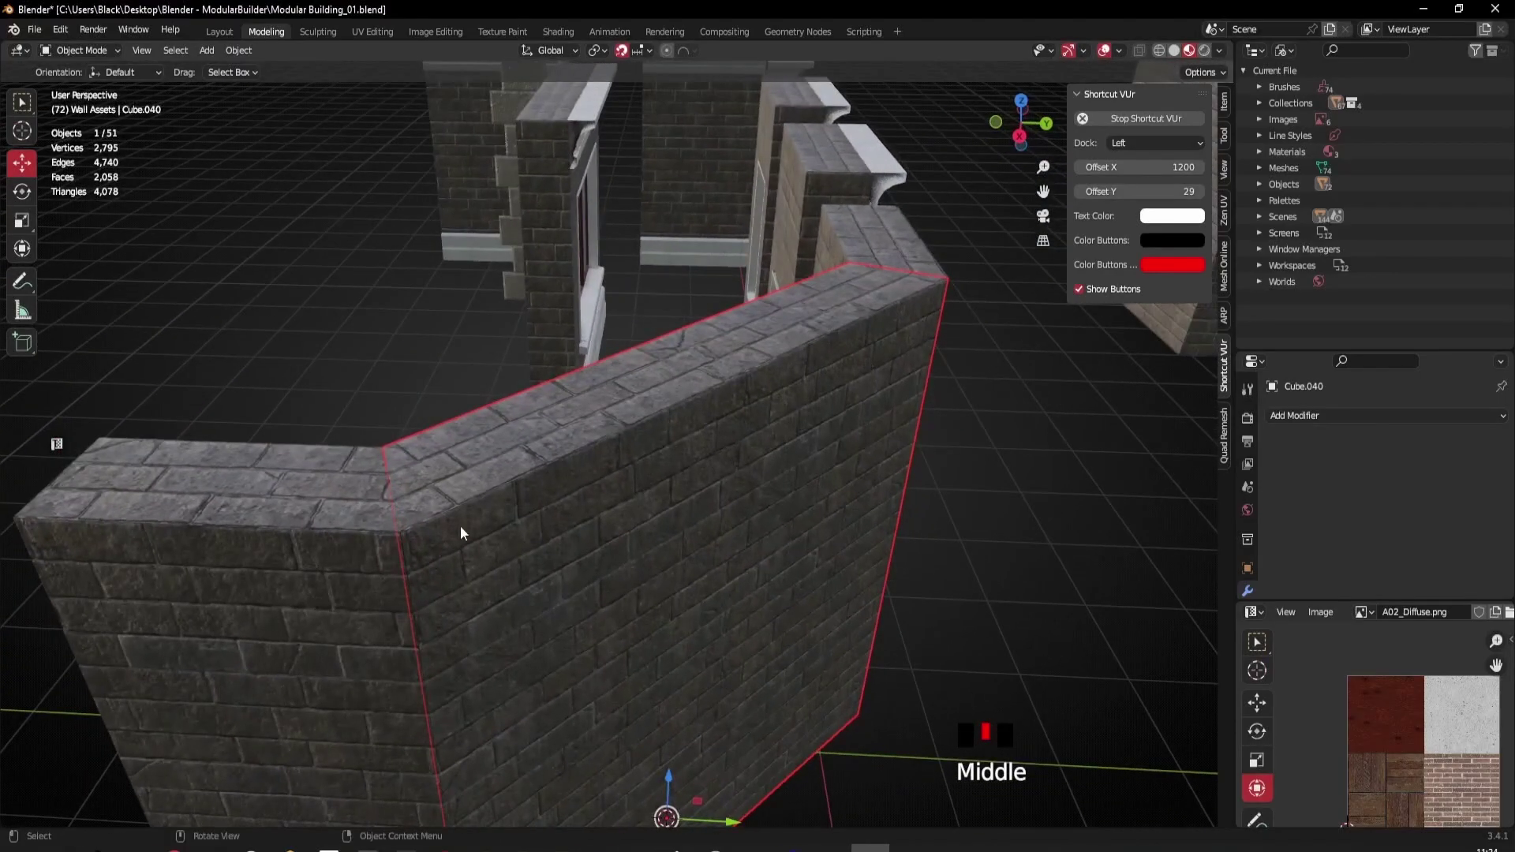
{"action": "middle_click_drag", "start_coordinate": [353, 609], "coordinate": [399, 541]}
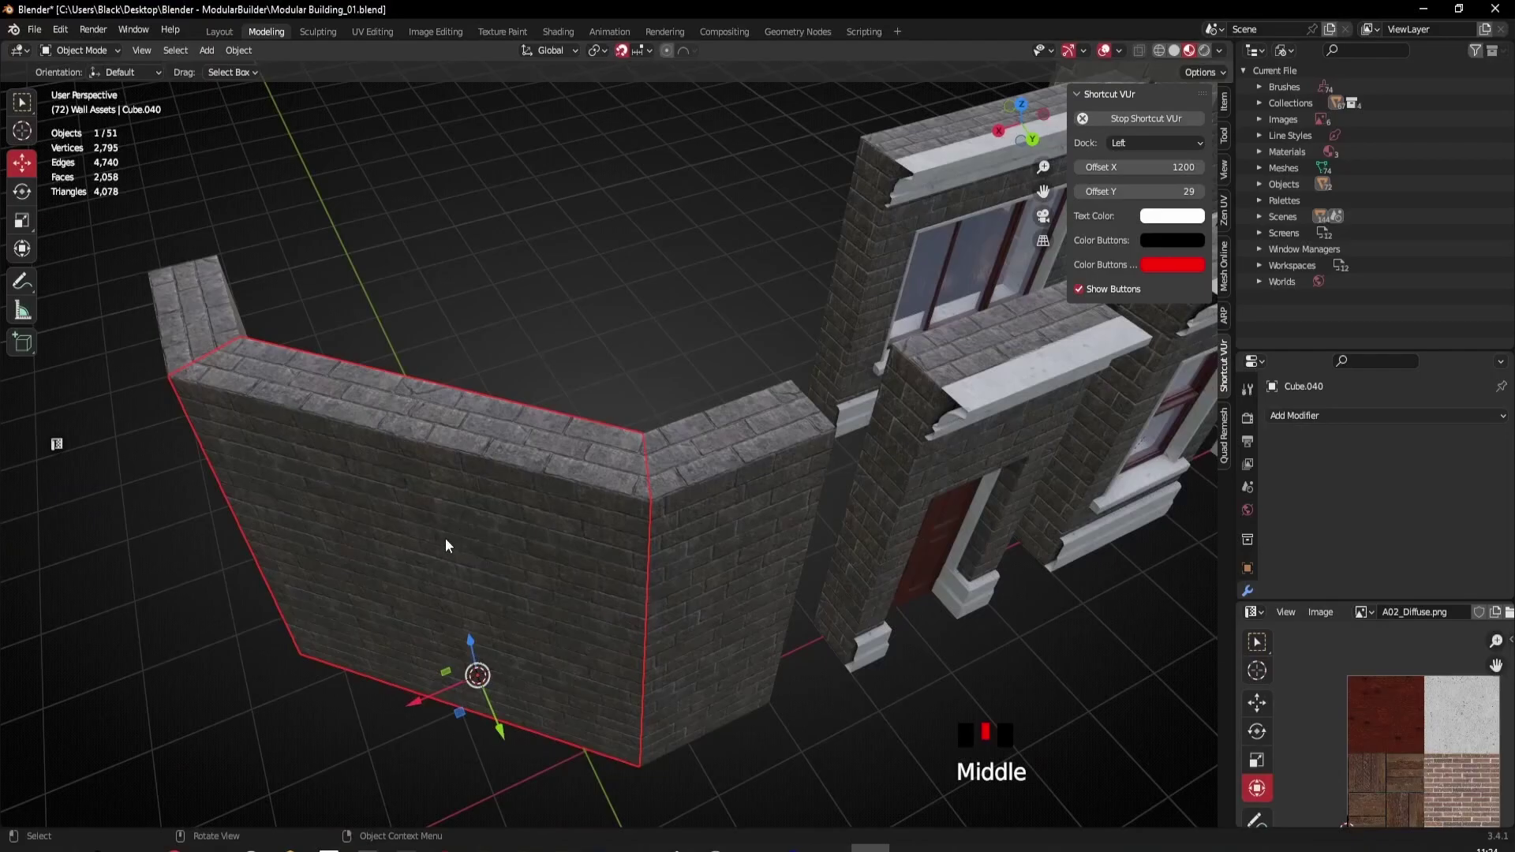
{"action": "key", "text": "g"}
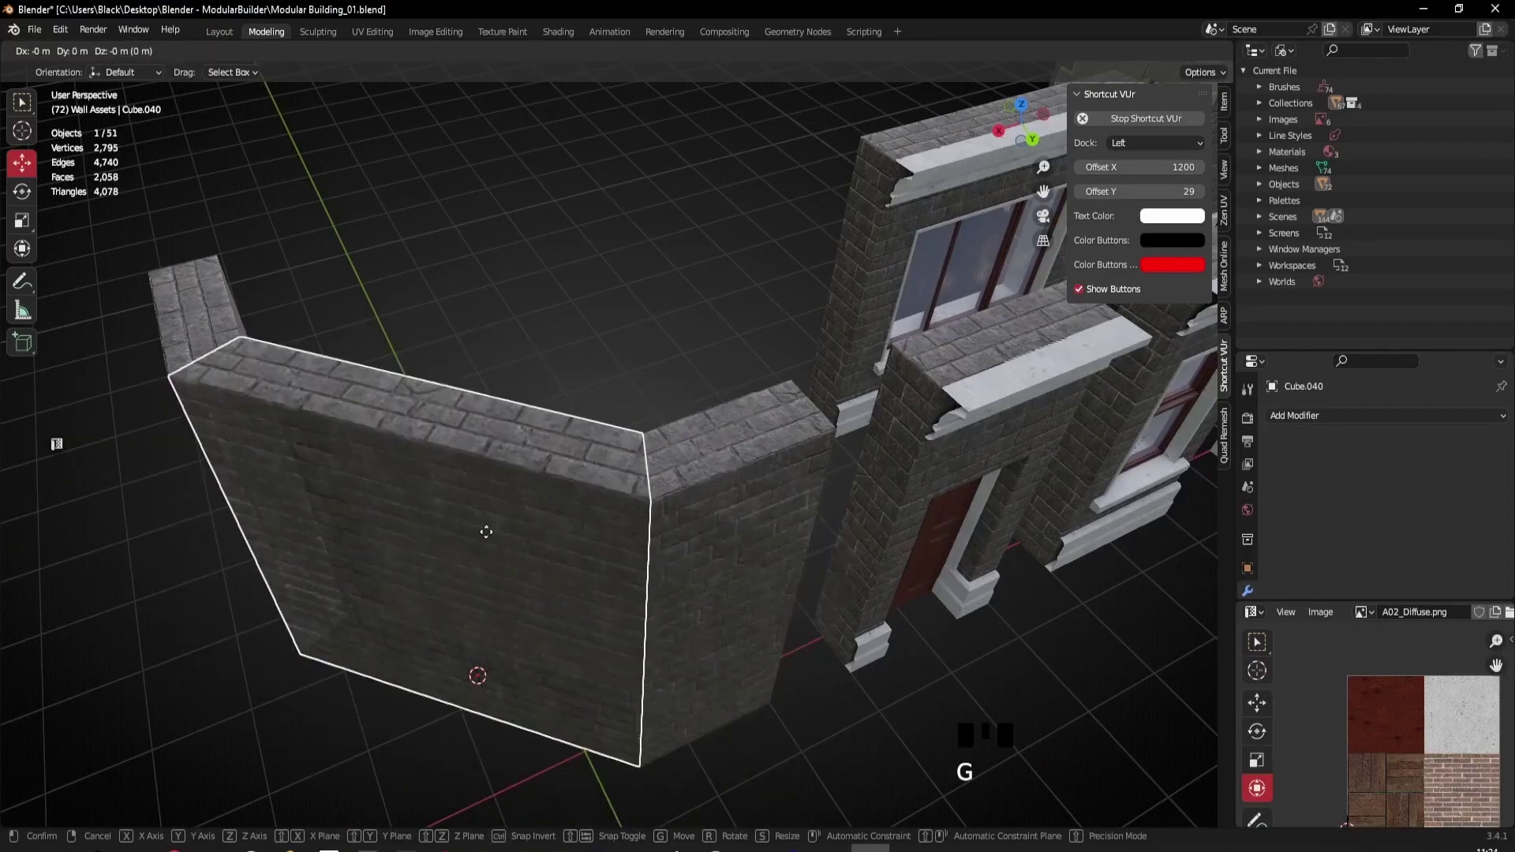
{"action": "left_click", "coordinate": [410, 532]}
{"action": "middle_click_drag", "start_coordinate": [409, 532], "coordinate": [623, 518]}
{"action": "scroll", "coordinate": [701, 521], "scroll_direction": "up", "scroll_amount": 3}
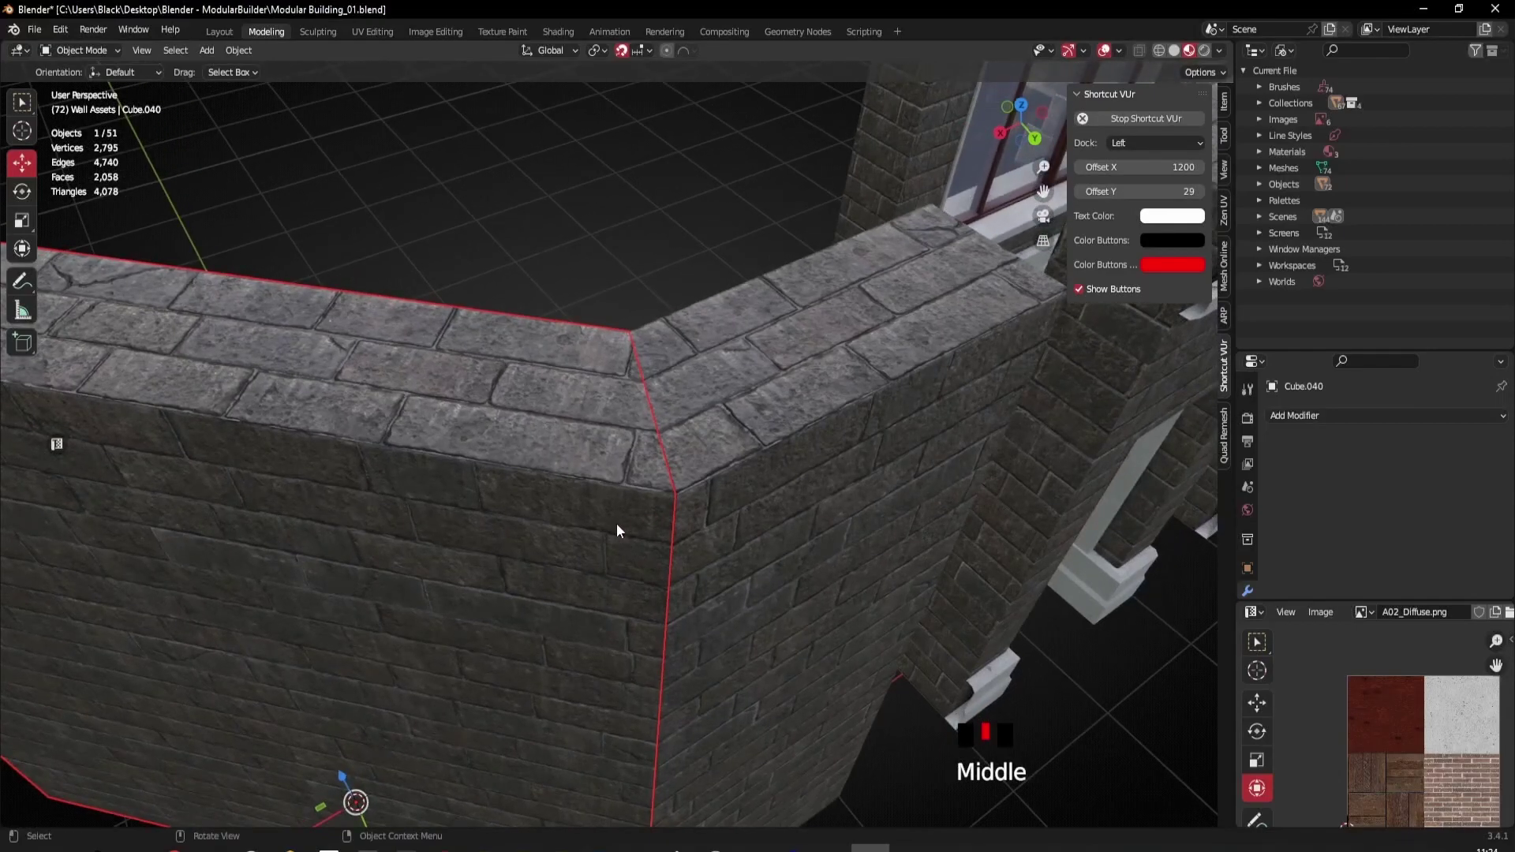
Step: Open the diagonal wall's mesh for editing and set the snapping target to Vertex
{"action": "key", "text": "Tab"}
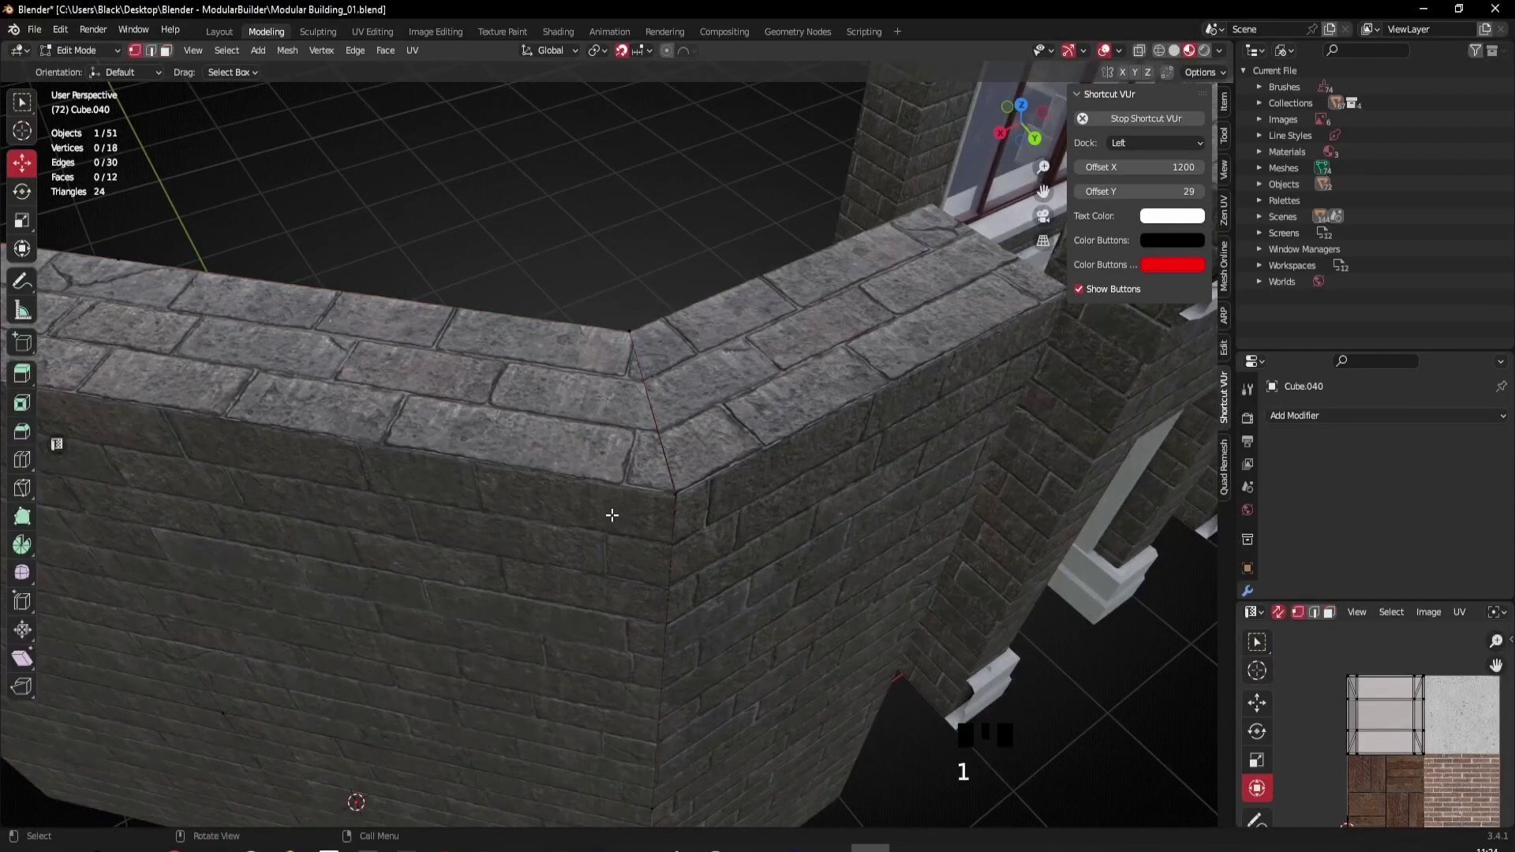
{"action": "scroll", "coordinate": [670, 457], "scroll_direction": "down", "scroll_amount": 2}
{"action": "scroll", "coordinate": [671, 458], "scroll_direction": "up", "scroll_amount": 2}
{"action": "scroll", "coordinate": [670, 458], "scroll_direction": "up", "scroll_amount": 2}
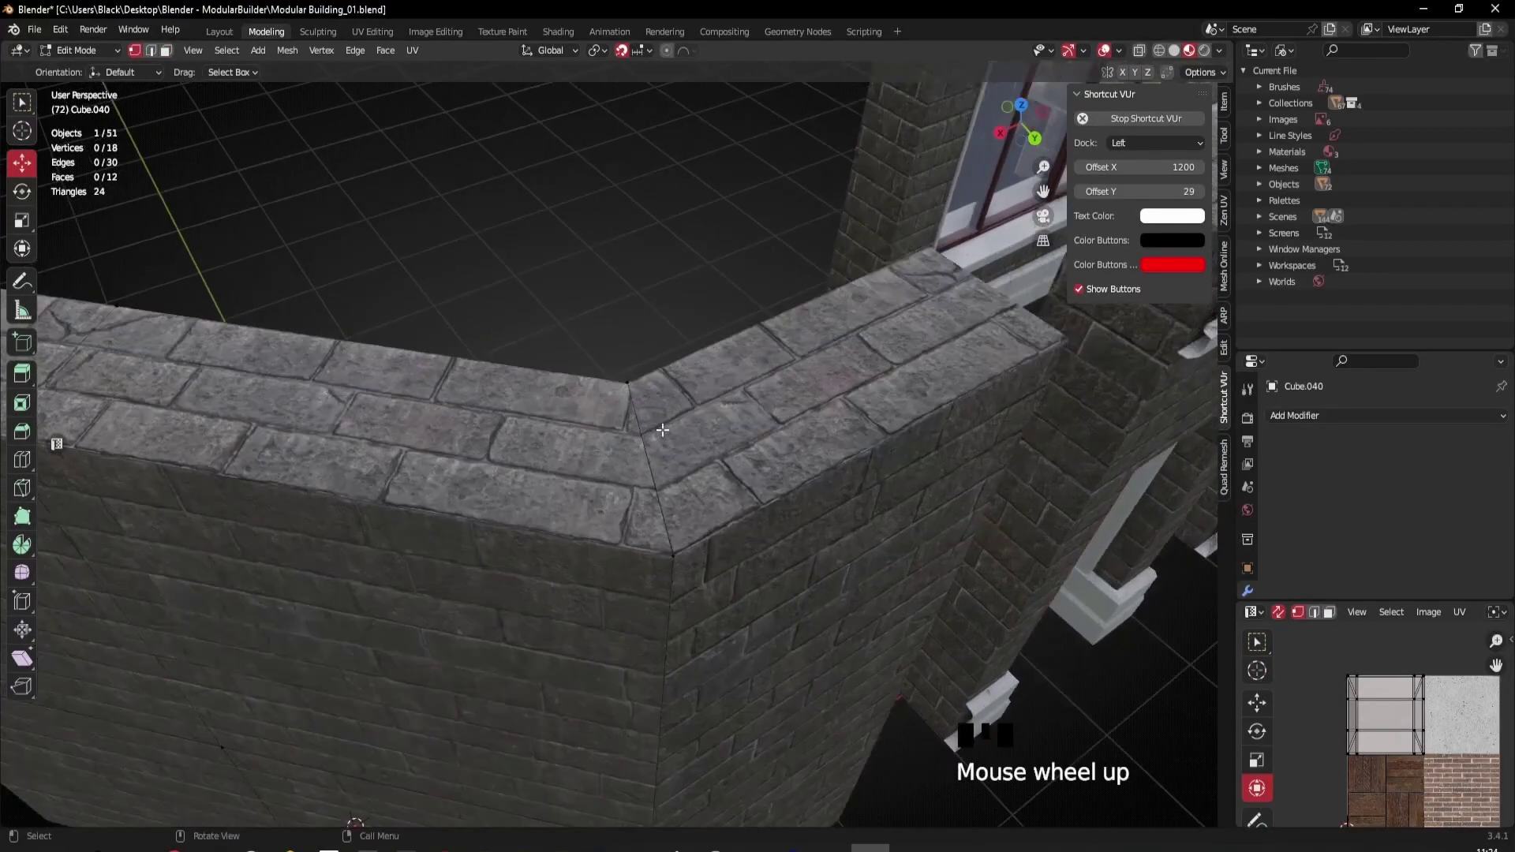
{"action": "left_click", "coordinate": [650, 50]}
{"action": "left_click", "coordinate": [596, 115]}
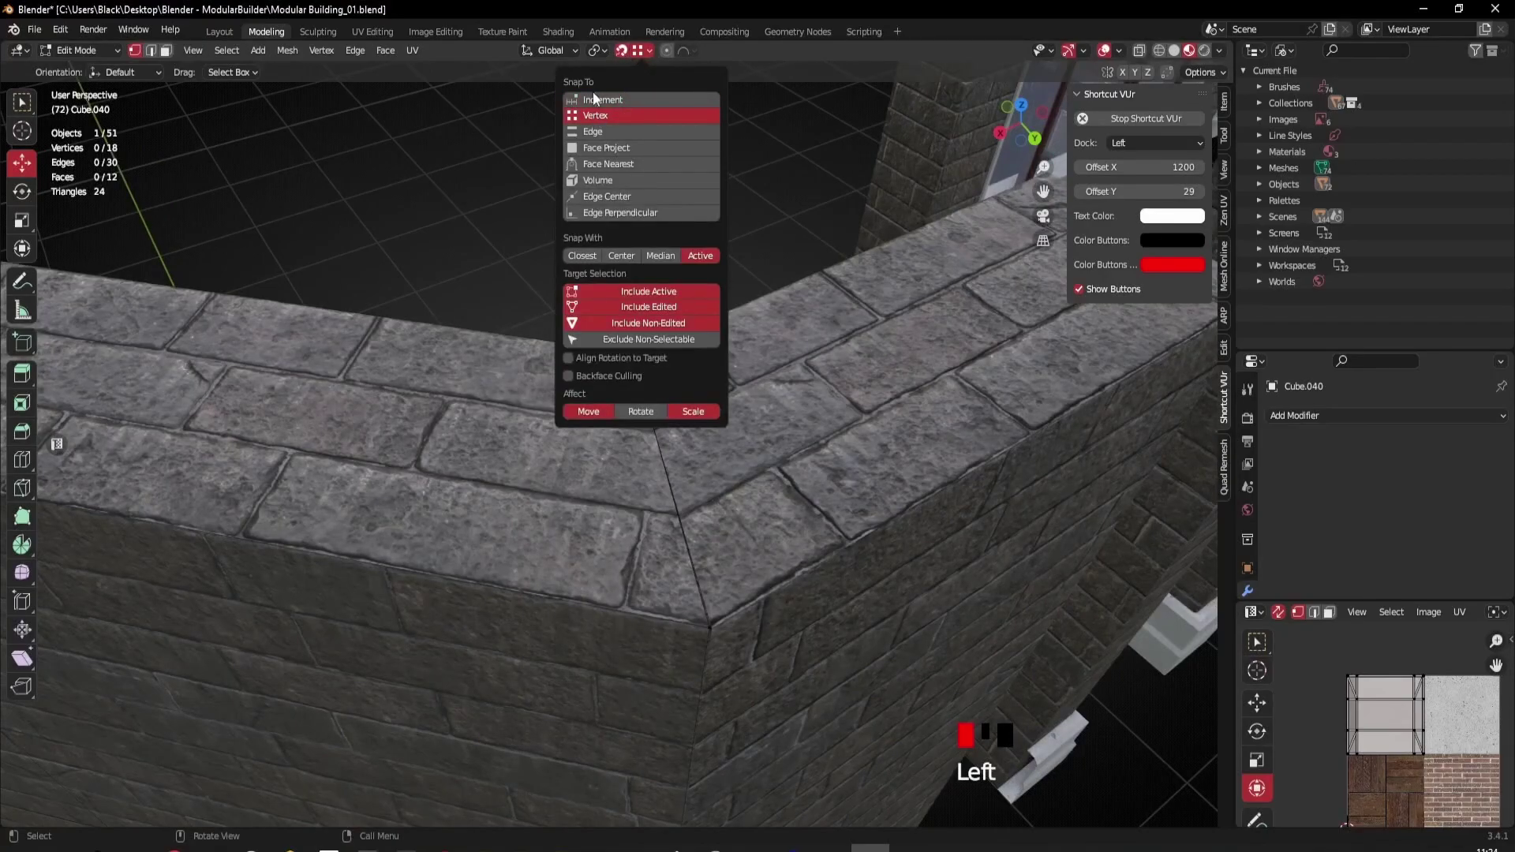
Step: Snap the diagonal wall's outer top corner vertex at the doorway-side joint onto the short wall's matching corner
{"action": "scroll", "coordinate": [710, 588], "scroll_direction": "down", "scroll_amount": 2}
{"action": "scroll", "coordinate": [710, 588], "scroll_direction": "up", "scroll_amount": 2}
{"action": "middle_click_drag", "start_coordinate": [711, 588], "coordinate": [619, 521]}
{"action": "left_click", "coordinate": [590, 489]}
{"action": "key", "text": "KP_Decimal"}
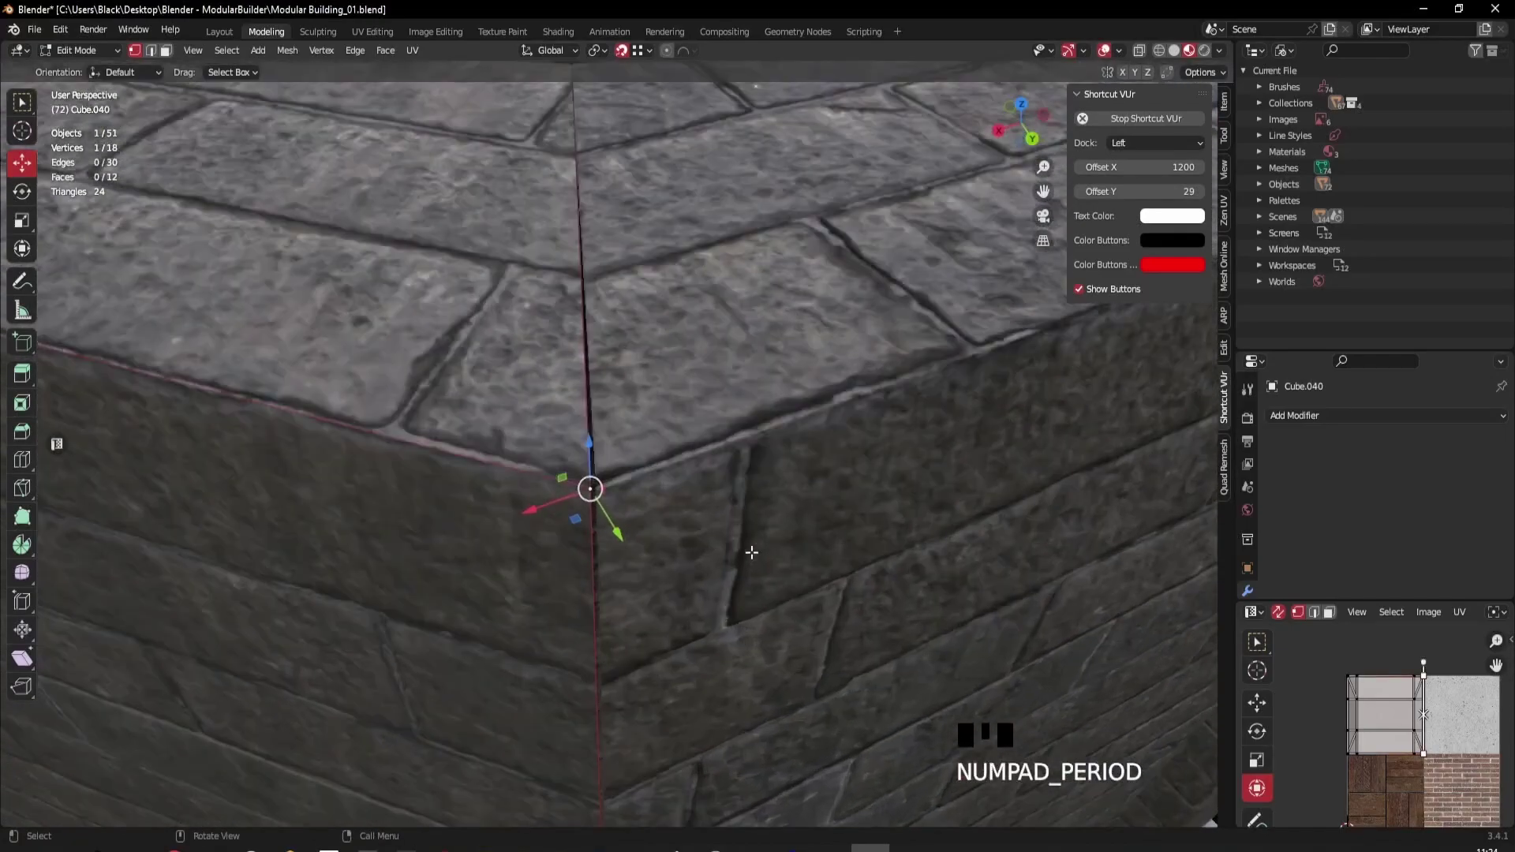
{"action": "scroll", "coordinate": [584, 434], "scroll_direction": "down", "scroll_amount": 15}
{"action": "scroll", "coordinate": [591, 421], "scroll_direction": "down", "scroll_amount": 4}
{"action": "middle_click_drag", "start_coordinate": [590, 421], "coordinate": [534, 450]}
{"action": "scroll", "coordinate": [608, 433], "scroll_direction": "up", "scroll_amount": 5}
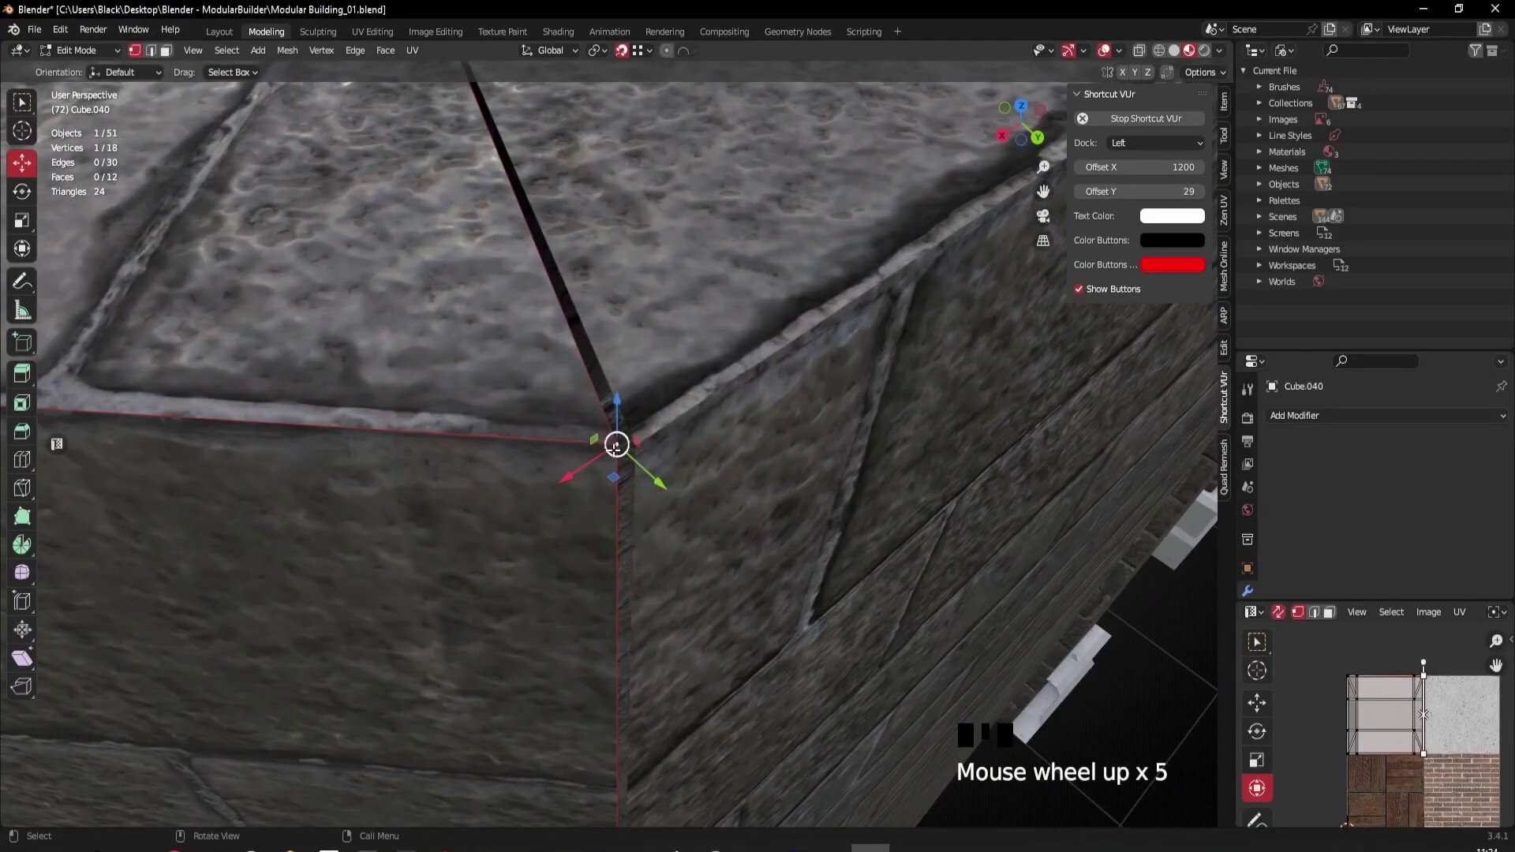
{"action": "scroll", "coordinate": [804, 411], "scroll_direction": "down", "scroll_amount": 4}
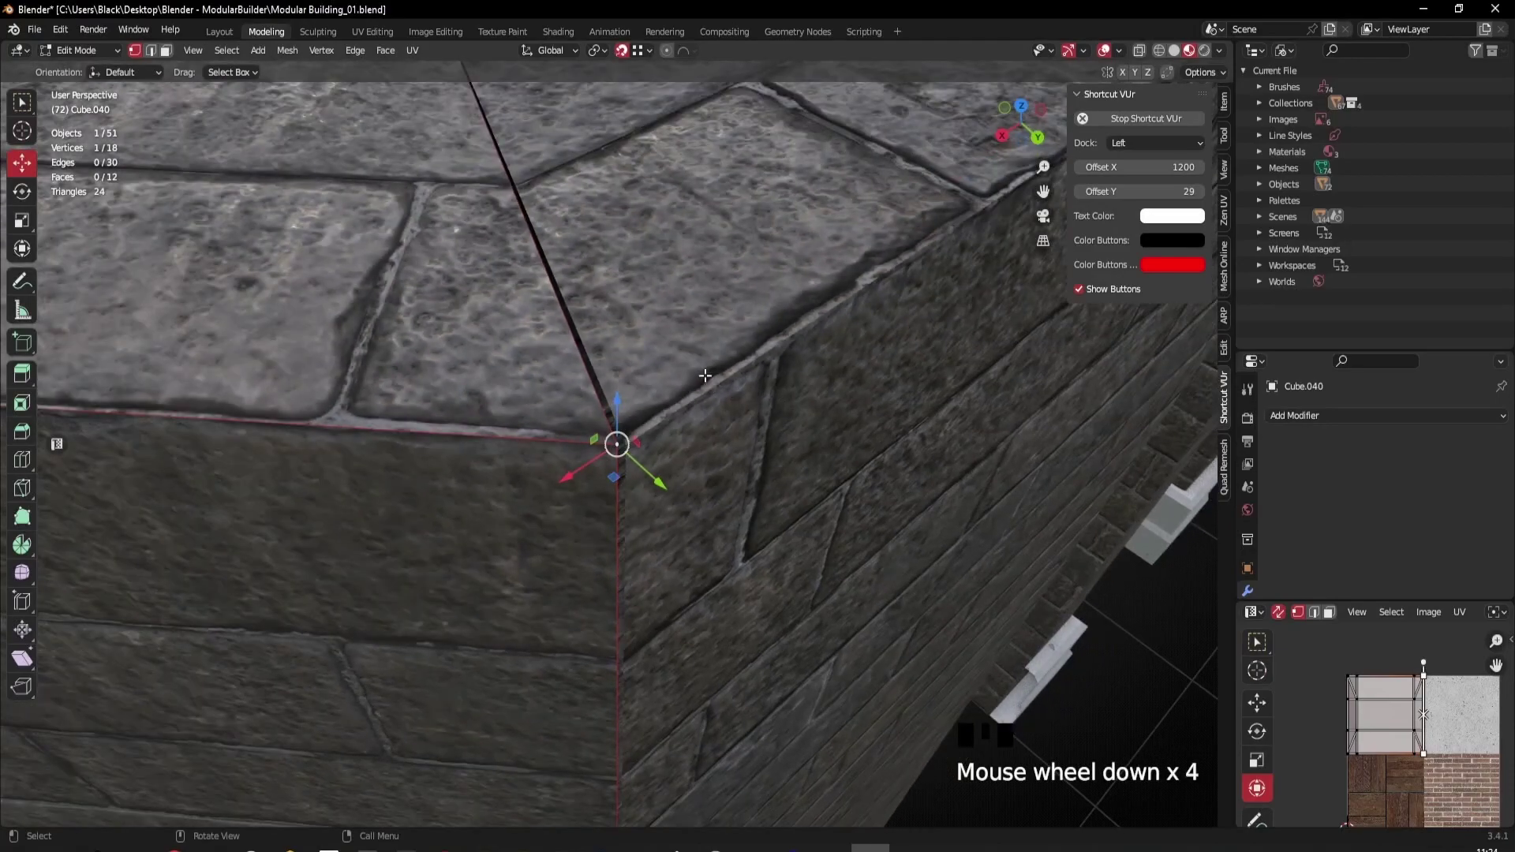
{"action": "scroll", "coordinate": [711, 379], "scroll_direction": "down", "scroll_amount": 14}
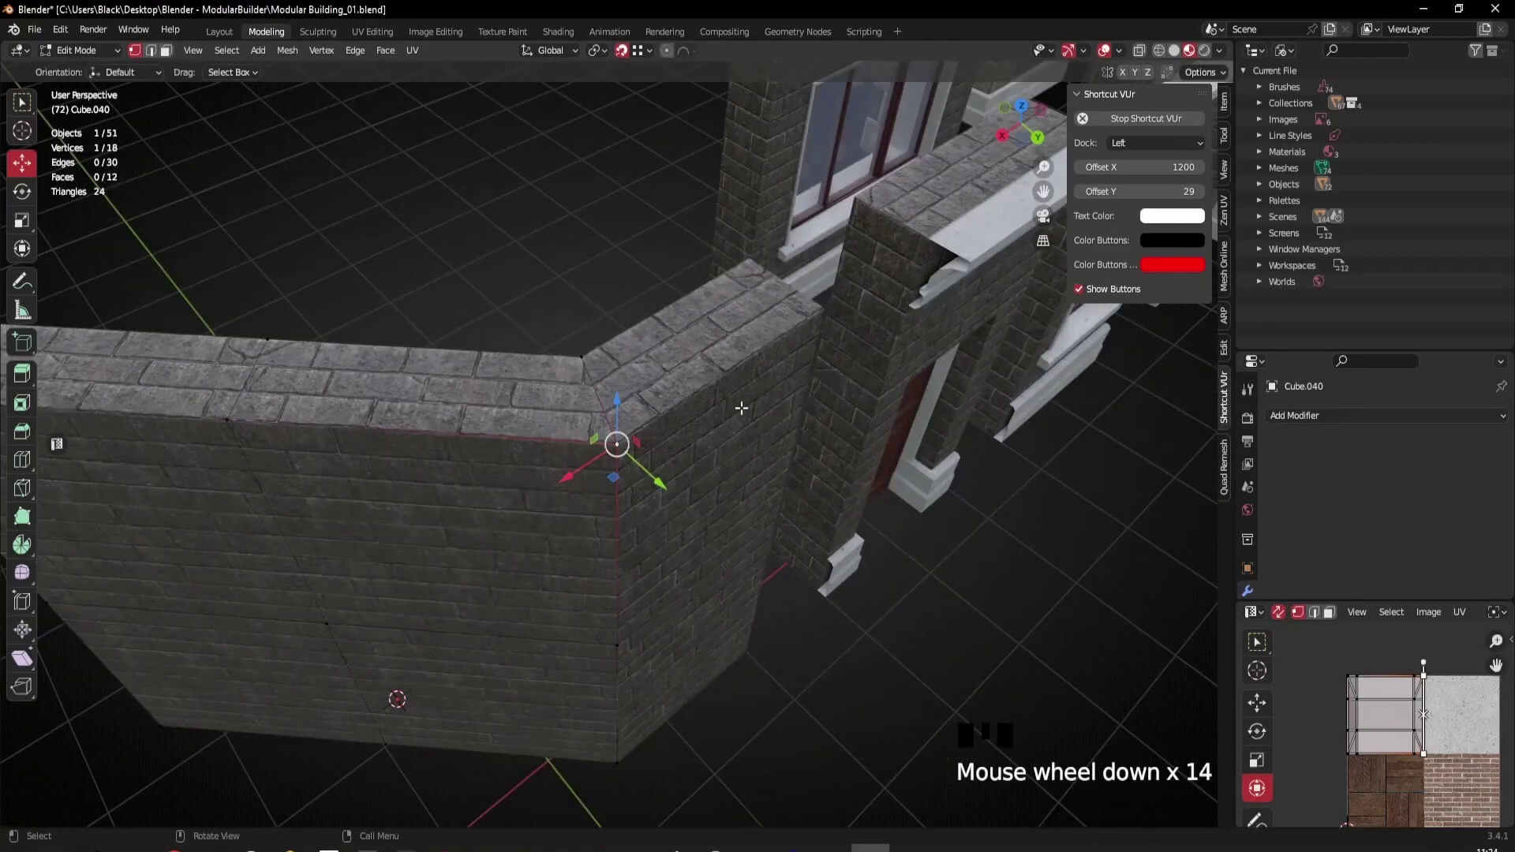
{"action": "scroll", "coordinate": [646, 446], "scroll_direction": "up", "scroll_amount": 14}
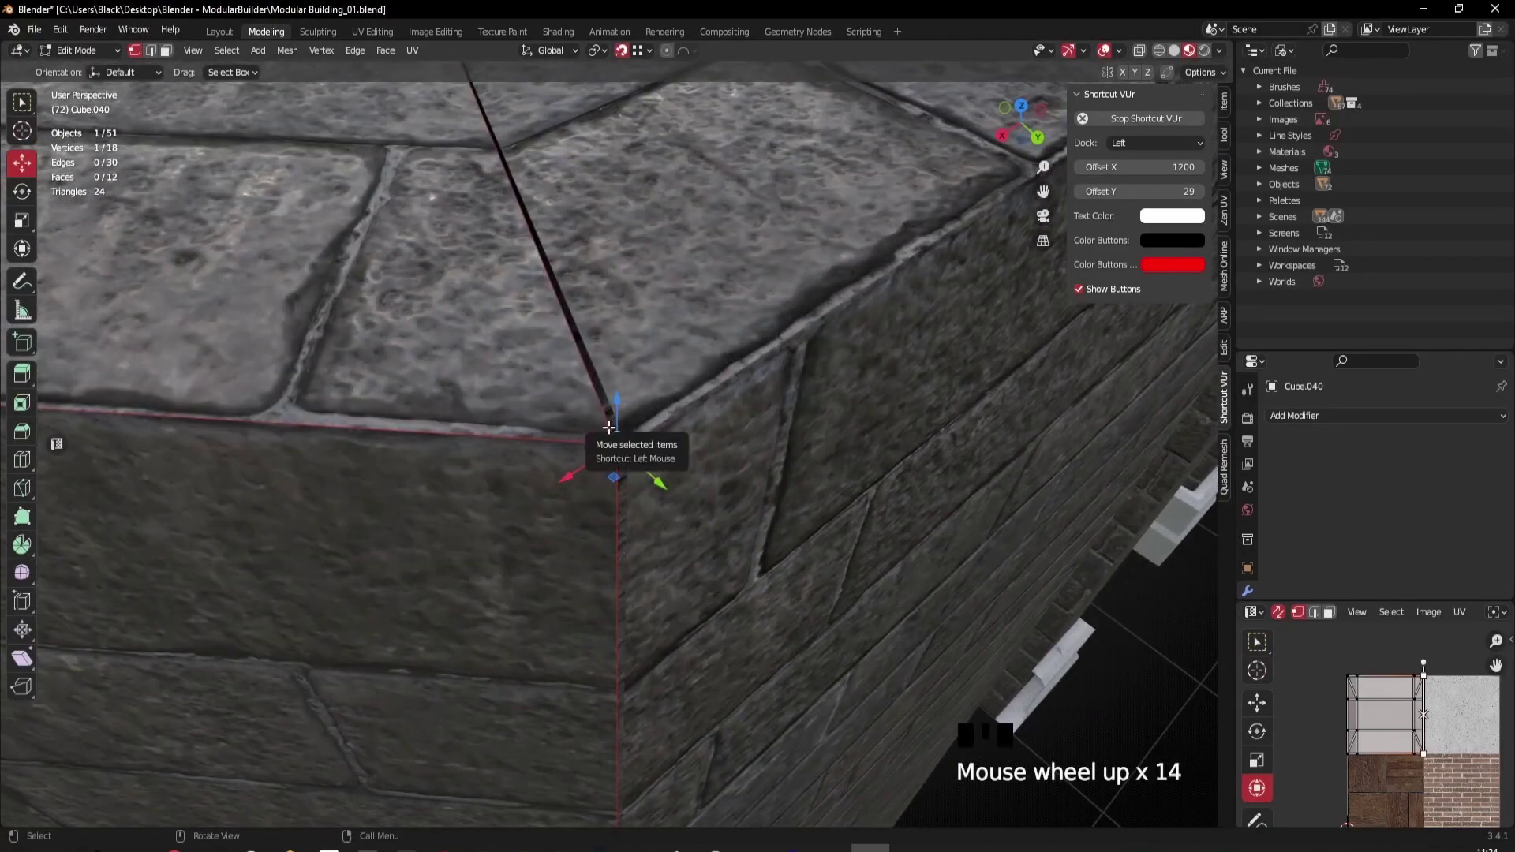
{"action": "key", "text": "g"}
{"action": "left_click", "coordinate": [630, 455]}
{"action": "scroll", "coordinate": [623, 442], "scroll_direction": "down", "scroll_amount": 10}
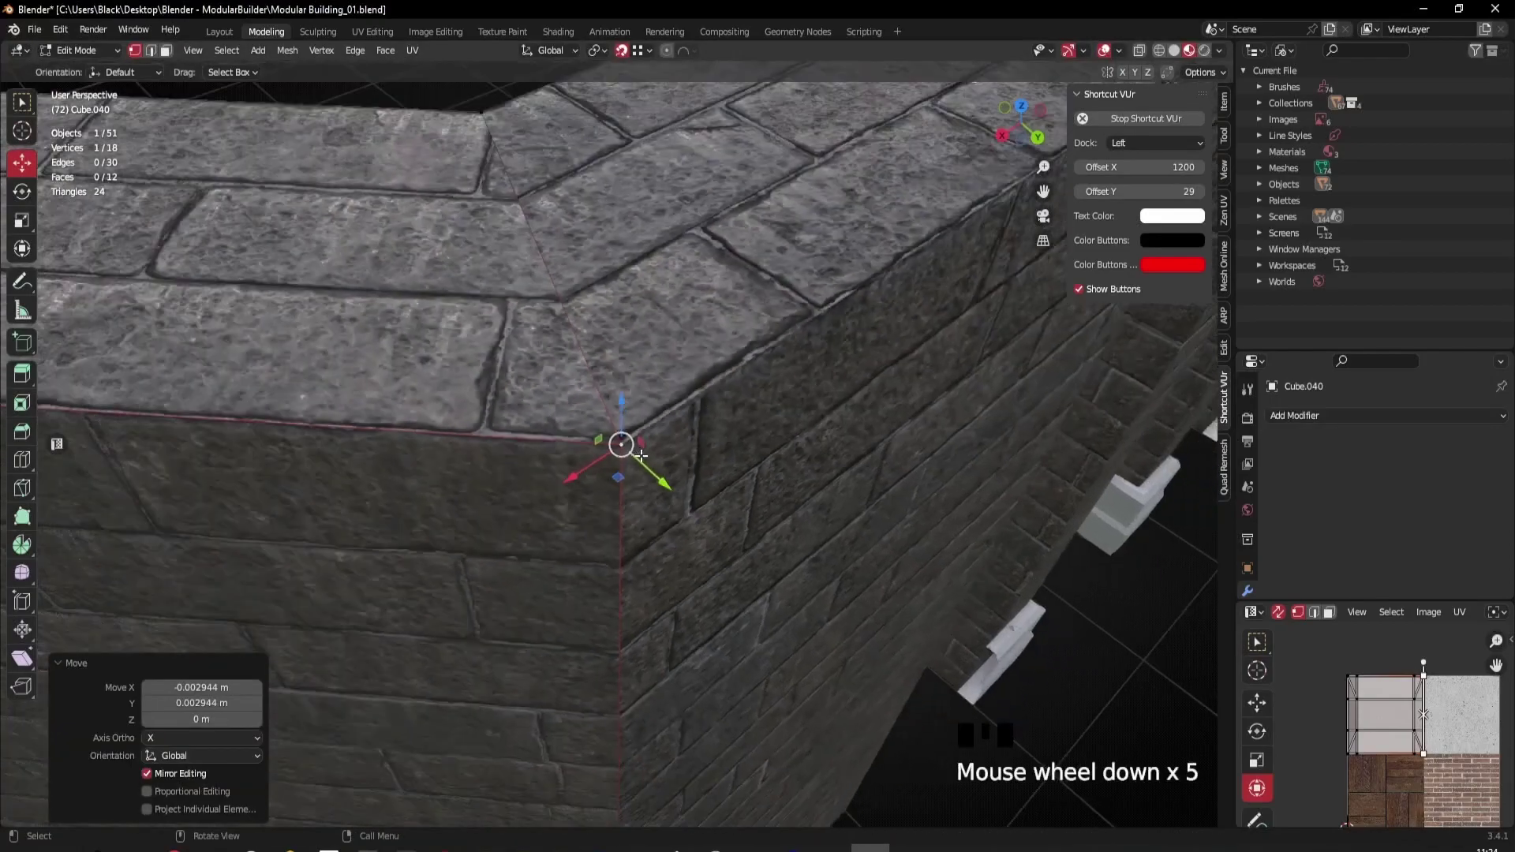
Step: Snap the diagonal wall's inner top corner vertex at the doorway-side joint onto the short wall's inner corner
{"action": "middle_click_drag", "start_coordinate": [619, 440], "coordinate": [868, 347]}
{"action": "middle_click_drag", "start_coordinate": [821, 355], "coordinate": [904, 340]}
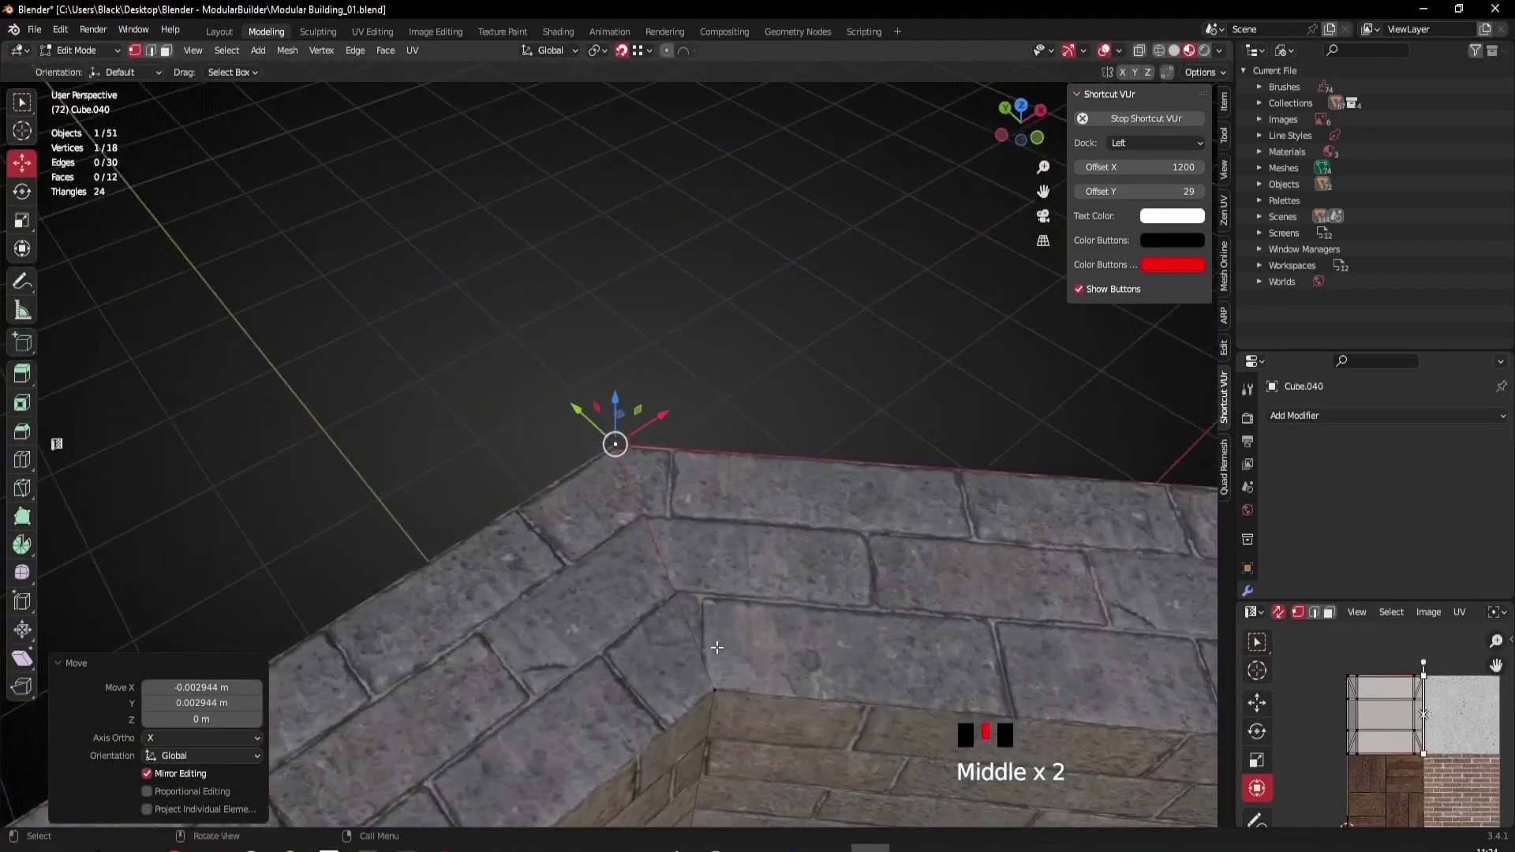
{"action": "middle_click_drag", "start_coordinate": [797, 473], "coordinate": [763, 349], "text": "shift"}
{"action": "left_click", "coordinate": [679, 537]}
{"action": "key", "text": "g"}
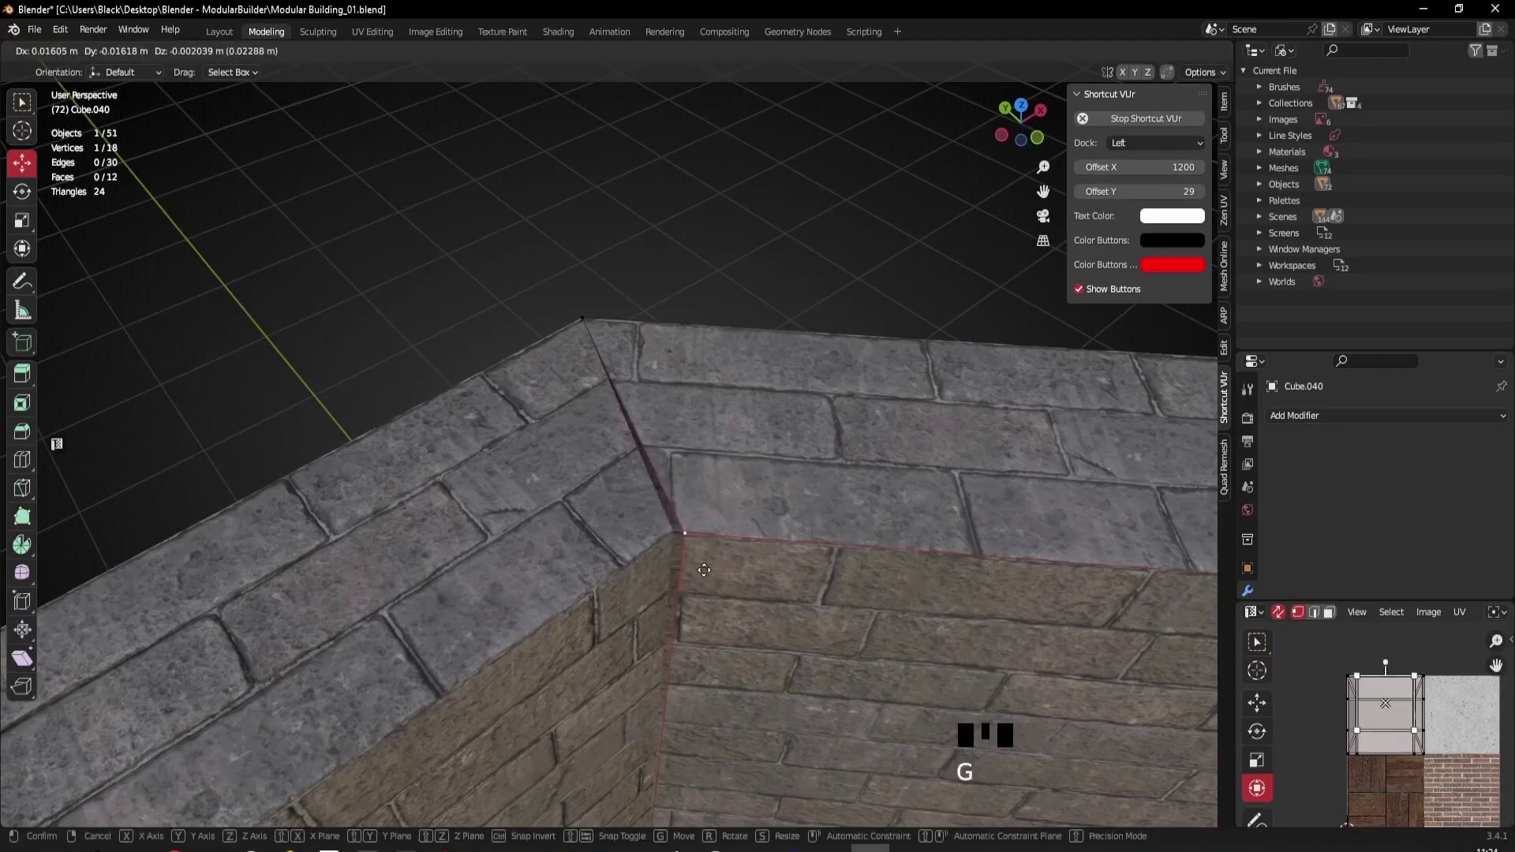
{"action": "left_click", "coordinate": [675, 541]}
{"action": "scroll", "coordinate": [696, 719], "scroll_direction": "down", "scroll_amount": 3}
{"action": "middle_click_drag", "start_coordinate": [696, 720], "coordinate": [612, 348], "text": "shift"}
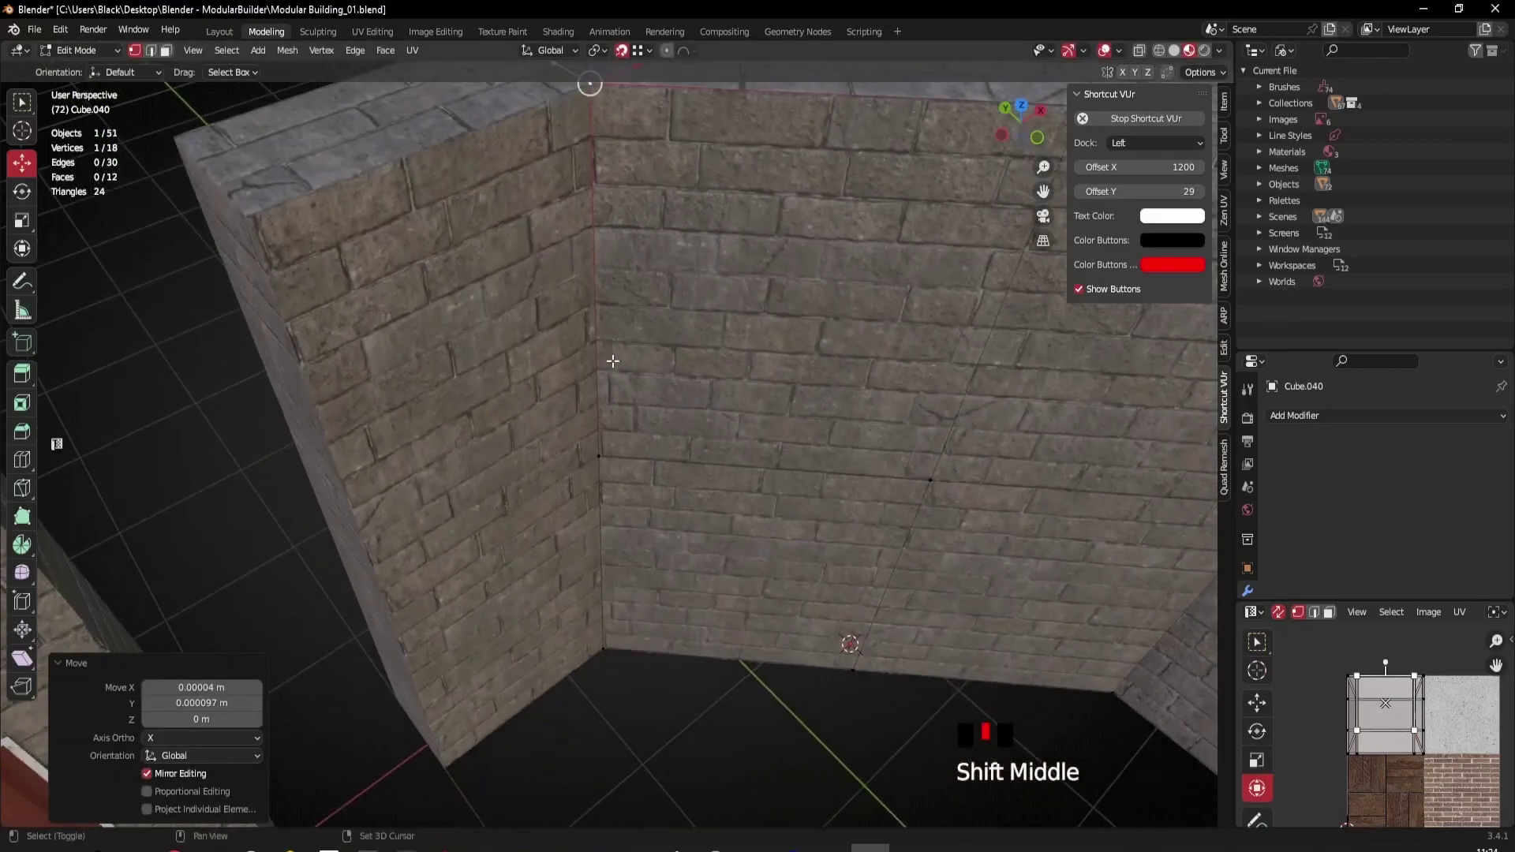
Step: Snap the inner mid-height vertex of the diagonal wall at the doorway-side joint onto the short wall's vertex
{"action": "middle_click_drag", "start_coordinate": [612, 505], "coordinate": [602, 429]}
{"action": "middle_click_drag", "start_coordinate": [618, 632], "coordinate": [619, 484], "text": "shift"}
{"action": "scroll", "coordinate": [619, 493], "scroll_direction": "up", "scroll_amount": 4}
{"action": "left_click", "coordinate": [618, 506]}
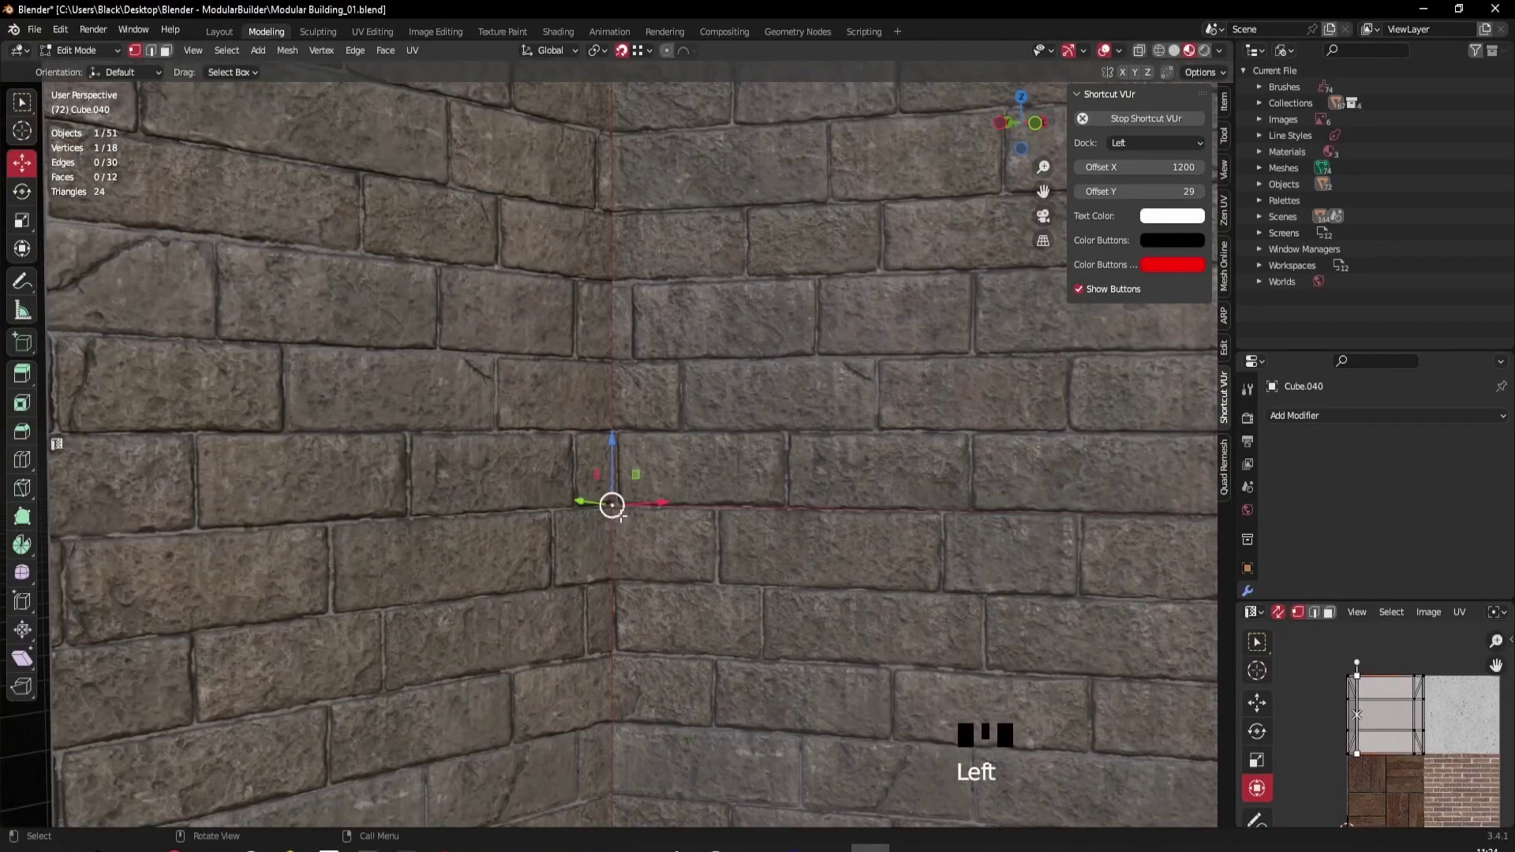
{"action": "key", "text": "g"}
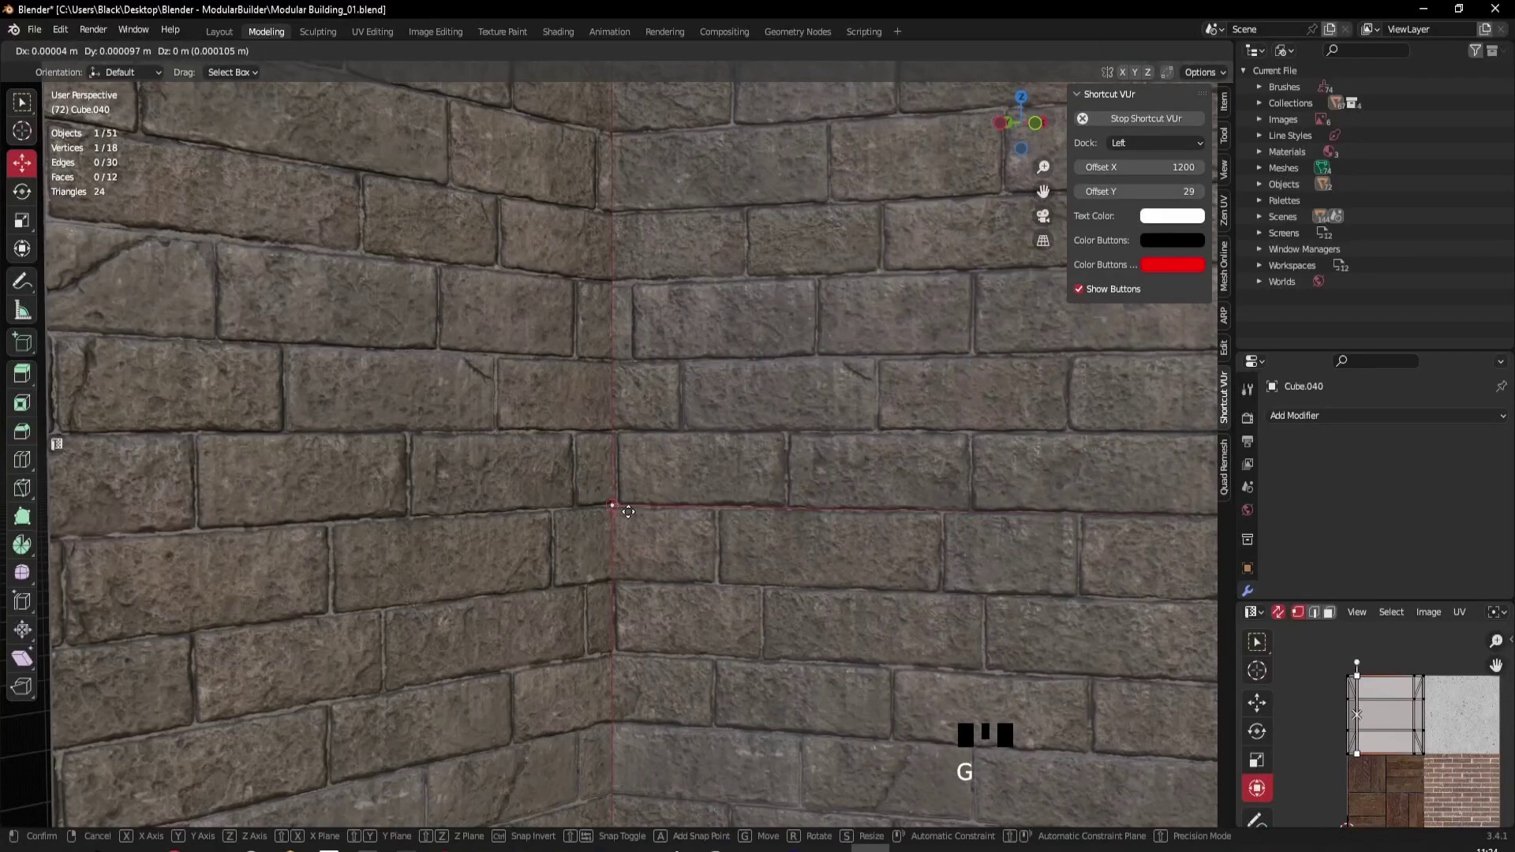
{"action": "left_click", "coordinate": [628, 511]}
{"action": "scroll", "coordinate": [624, 490], "scroll_direction": "down", "scroll_amount": 5}
{"action": "middle_click_drag", "start_coordinate": [623, 489], "coordinate": [625, 642], "text": "shift"}
{"action": "scroll", "coordinate": [609, 784], "scroll_direction": "up", "scroll_amount": 3}
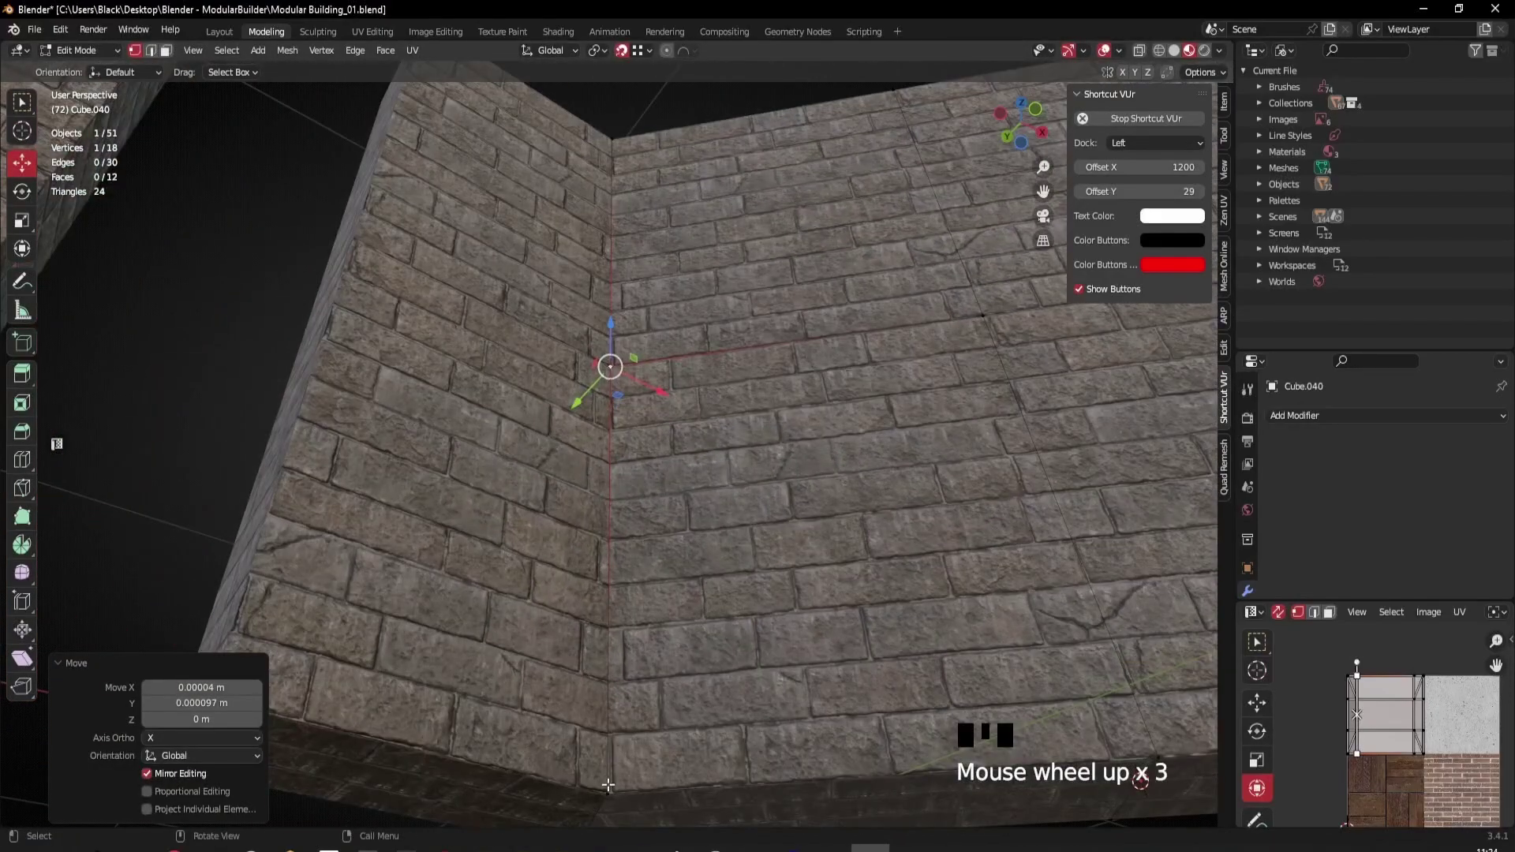
Step: Snap the diagonal wall's inner and outer bottom corner vertices at the doorway-side joint onto the short wall's bottom corners
{"action": "left_click", "coordinate": [608, 793]}
{"action": "middle_click_drag", "start_coordinate": [609, 793], "coordinate": [624, 531], "text": "shift"}
{"action": "key", "text": "g"}
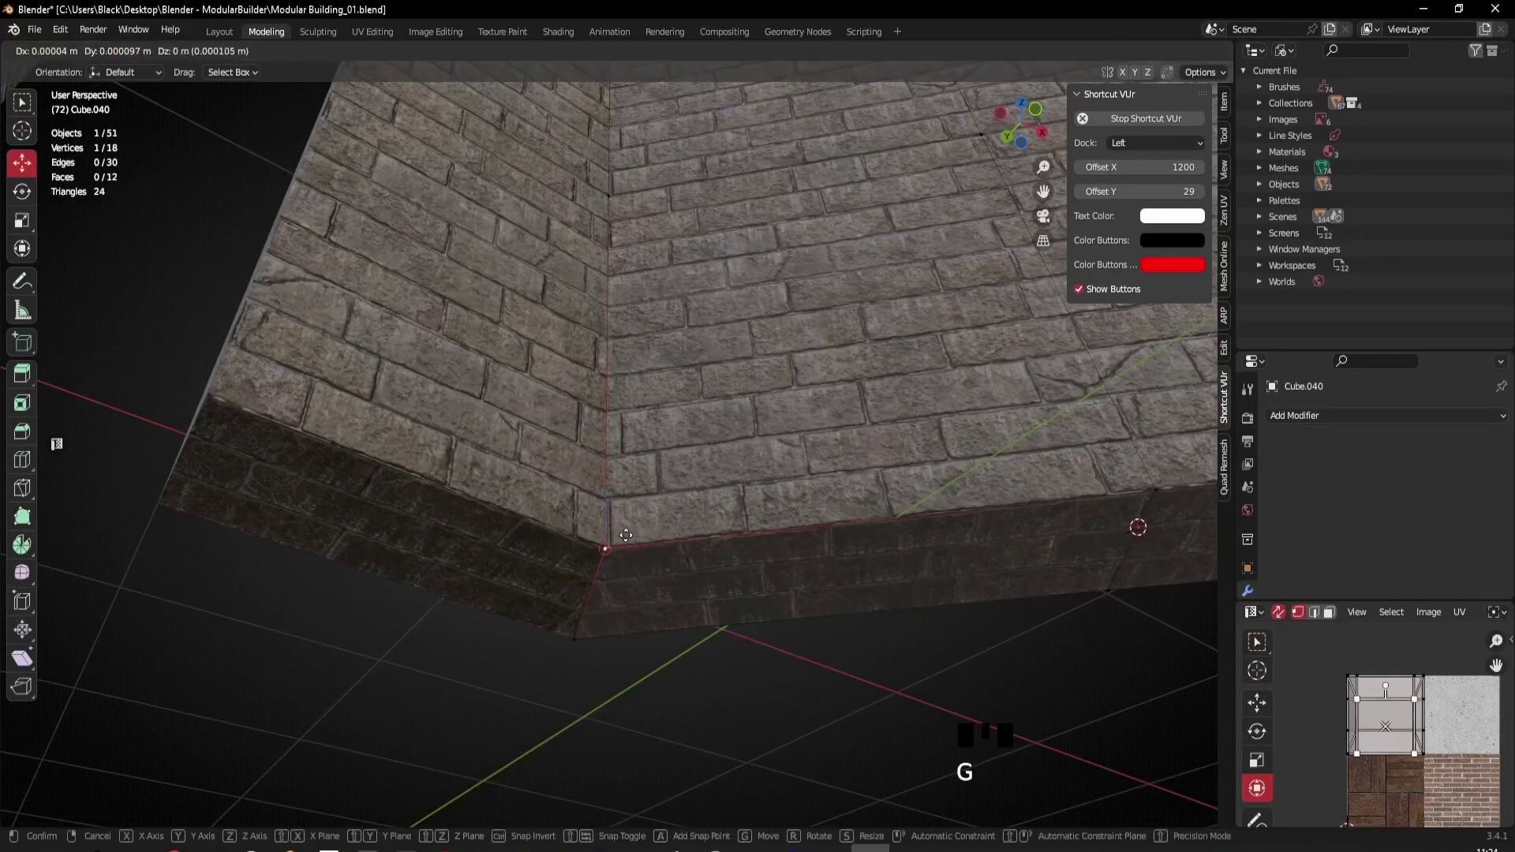
{"action": "left_click", "coordinate": [603, 563]}
{"action": "middle_click_drag", "start_coordinate": [604, 562], "coordinate": [539, 371]}
{"action": "left_click", "coordinate": [481, 325]}
{"action": "key", "text": "g"}
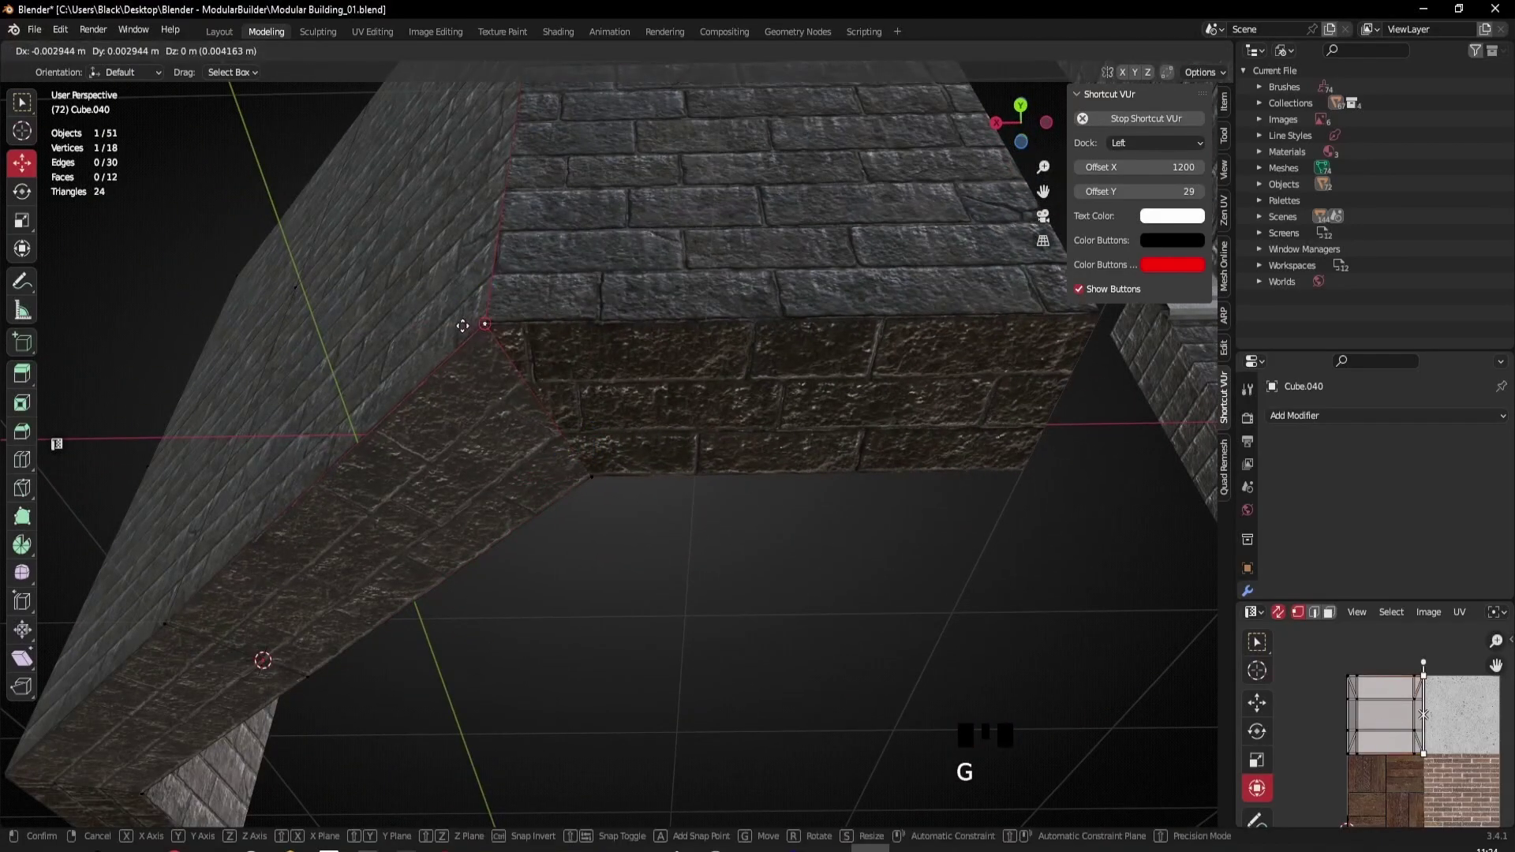
{"action": "left_click", "coordinate": [474, 314]}
{"action": "scroll", "coordinate": [505, 276], "scroll_direction": "down", "scroll_amount": 4}
Step: Snap the diagonal wall's outer mid-height vertex at the doorway-side joint onto the short wall's edge vertex
{"action": "middle_click_drag", "start_coordinate": [572, 125], "coordinate": [603, 431]}
{"action": "left_click", "coordinate": [588, 161]}
{"action": "scroll", "coordinate": [603, 431], "scroll_direction": "up", "scroll_amount": 1}
{"action": "scroll", "coordinate": [604, 431], "scroll_direction": "up", "scroll_amount": 2}
{"action": "key", "text": "g"}
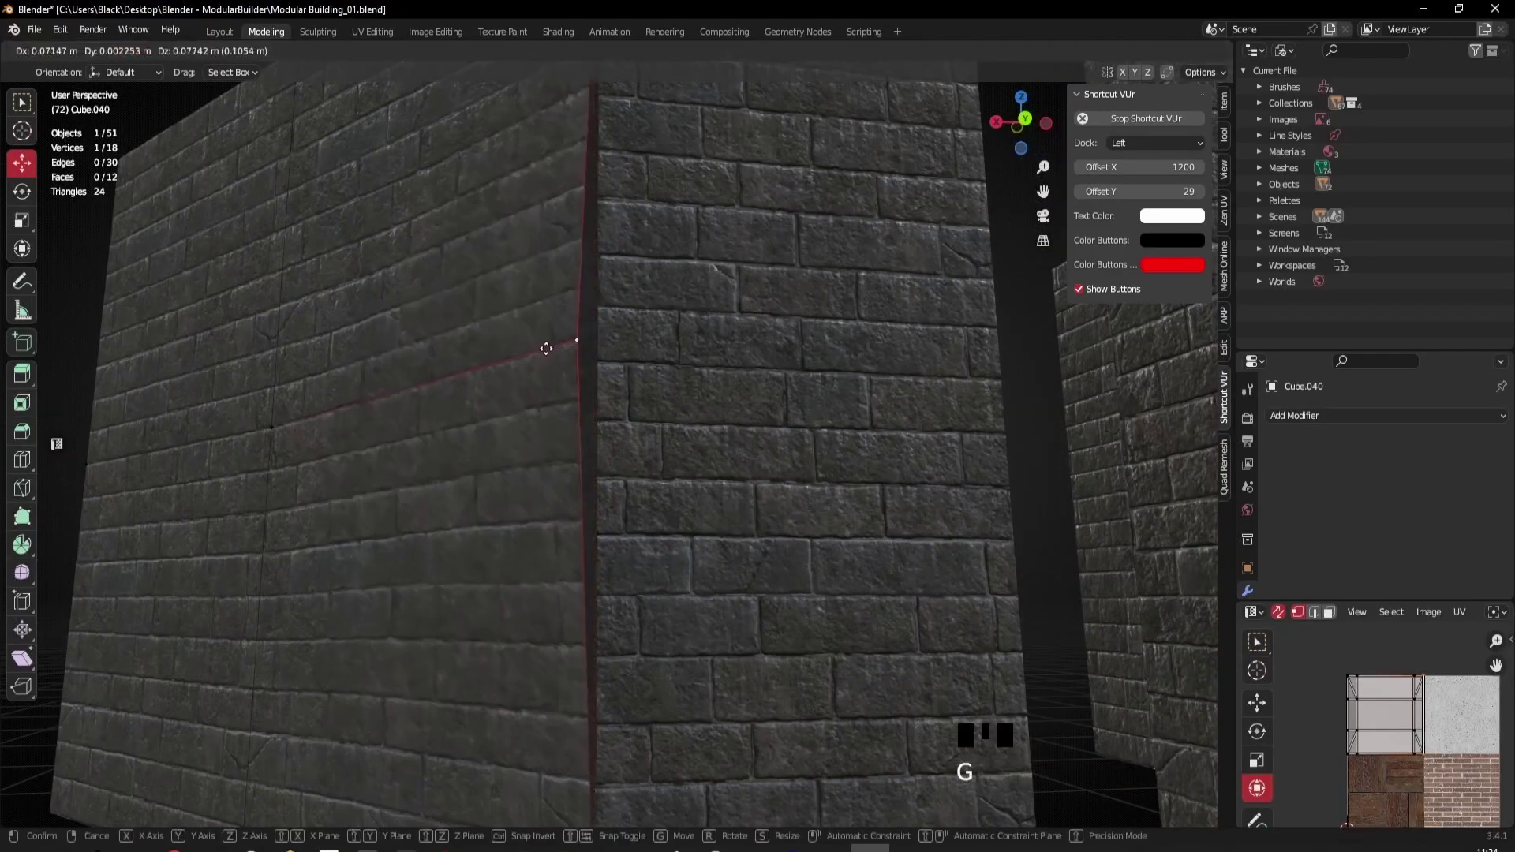
{"action": "left_click", "coordinate": [598, 362]}
{"action": "scroll", "coordinate": [594, 361], "scroll_direction": "down", "scroll_amount": 3}
Step: Re-snap the outer top corner vertex at the doorway-side joint to check that it sits on the short wall's corner
{"action": "middle_click_drag", "start_coordinate": [640, 240], "coordinate": [640, 323]}
{"action": "middle_click_drag", "start_coordinate": [640, 324], "coordinate": [624, 505], "text": "shift"}
{"action": "scroll", "coordinate": [613, 457], "scroll_direction": "up", "scroll_amount": 1}
{"action": "left_click", "coordinate": [617, 432]}
{"action": "key", "text": "g"}
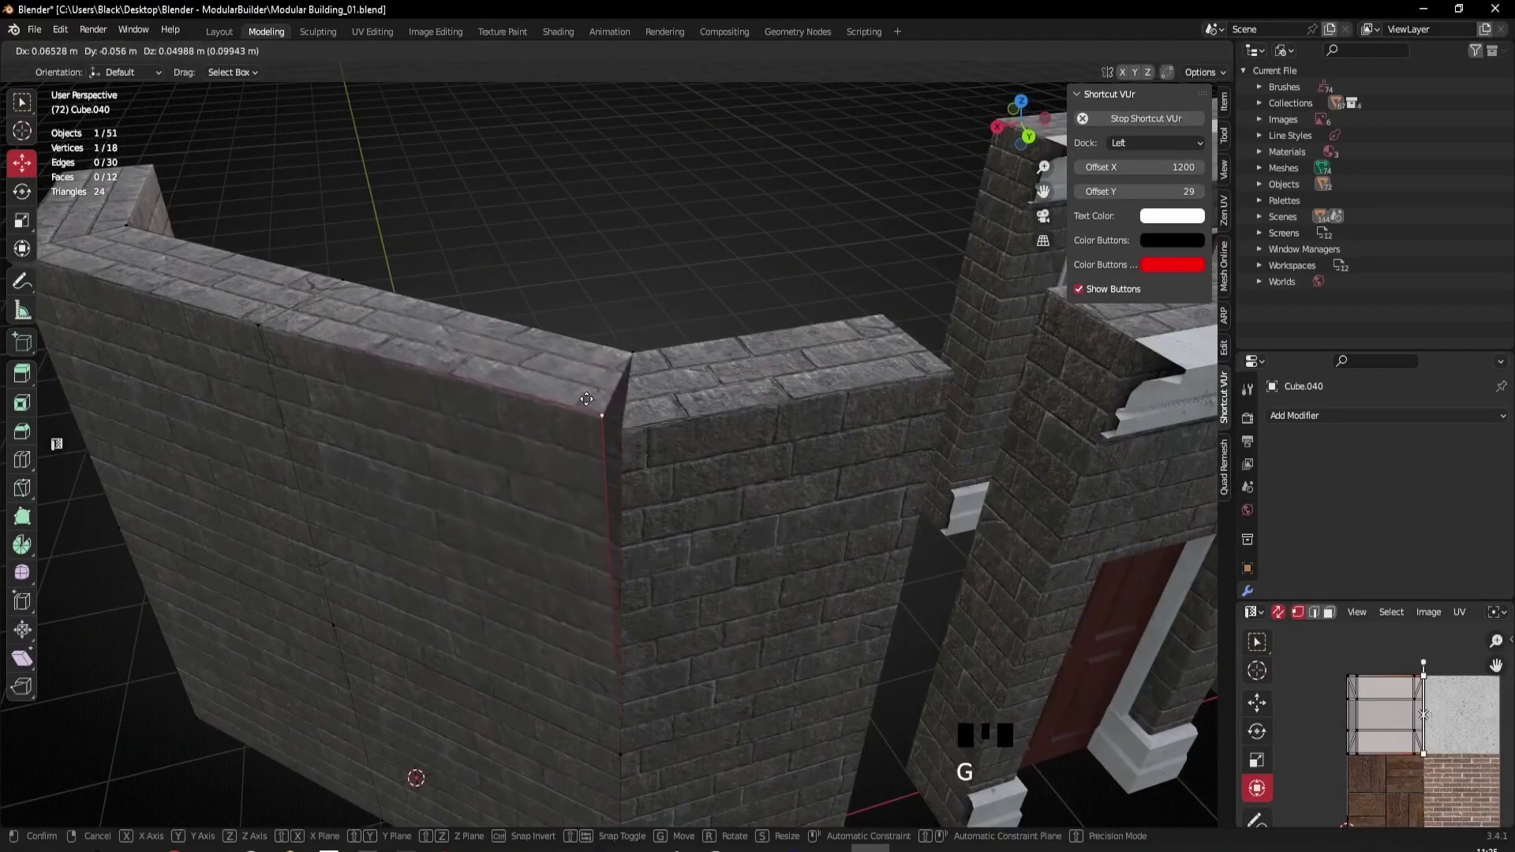
{"action": "left_click", "coordinate": [618, 428]}
{"action": "scroll", "coordinate": [618, 431], "scroll_direction": "down", "scroll_amount": 5}
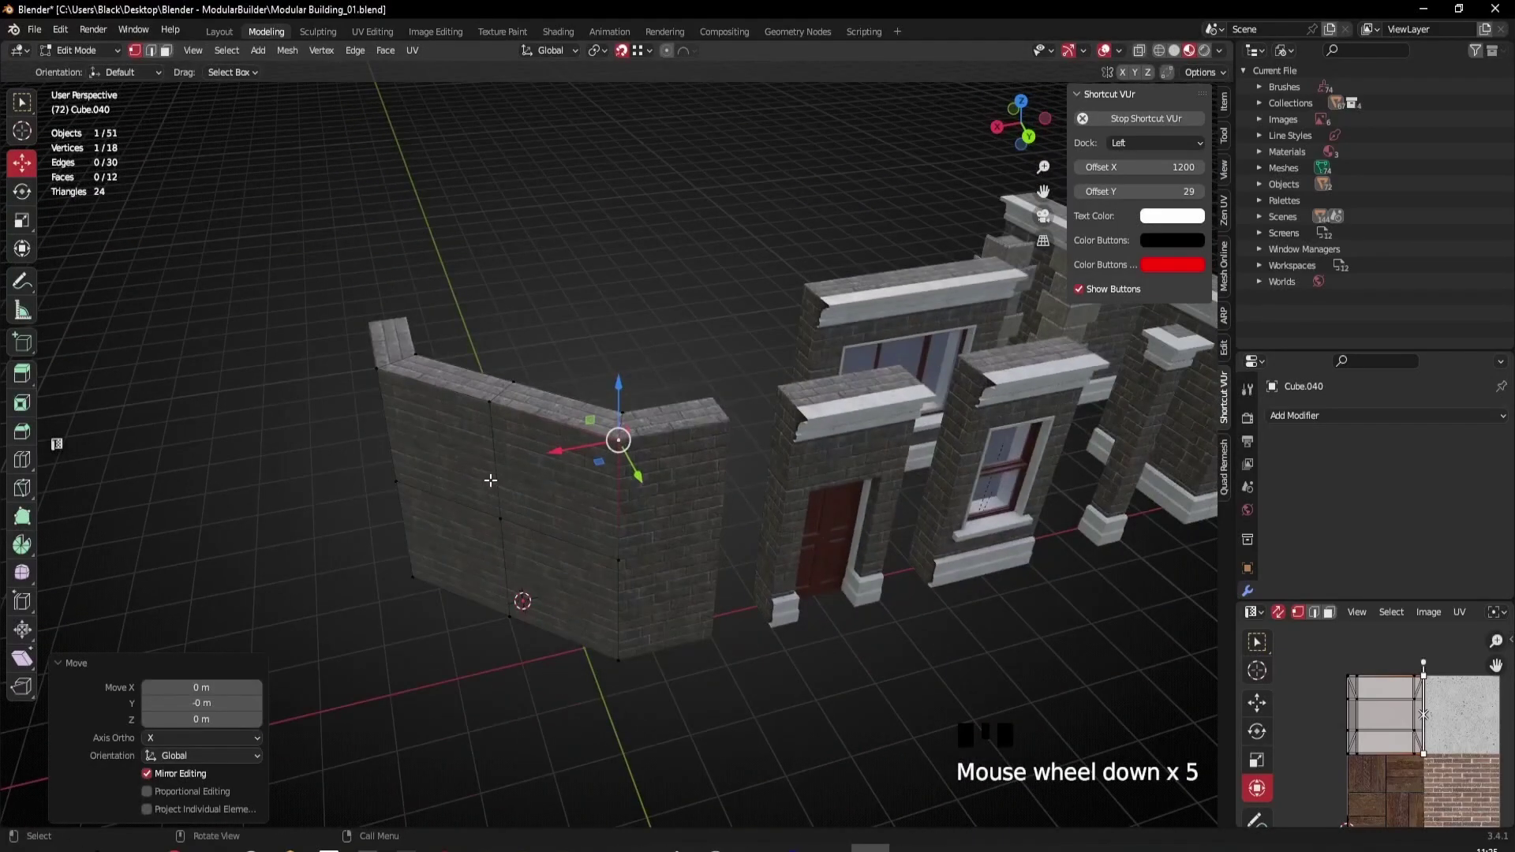
Step: Snap the diagonal wall's outer and inner top corner vertices at the far joint onto the adjoining wall's corners
{"action": "middle_click_drag", "start_coordinate": [619, 432], "coordinate": [466, 499]}
{"action": "scroll", "coordinate": [466, 499], "scroll_direction": "up", "scroll_amount": 3}
{"action": "left_click", "coordinate": [940, 298]}
{"action": "middle_click_drag", "start_coordinate": [940, 298], "coordinate": [514, 455], "text": "shift"}
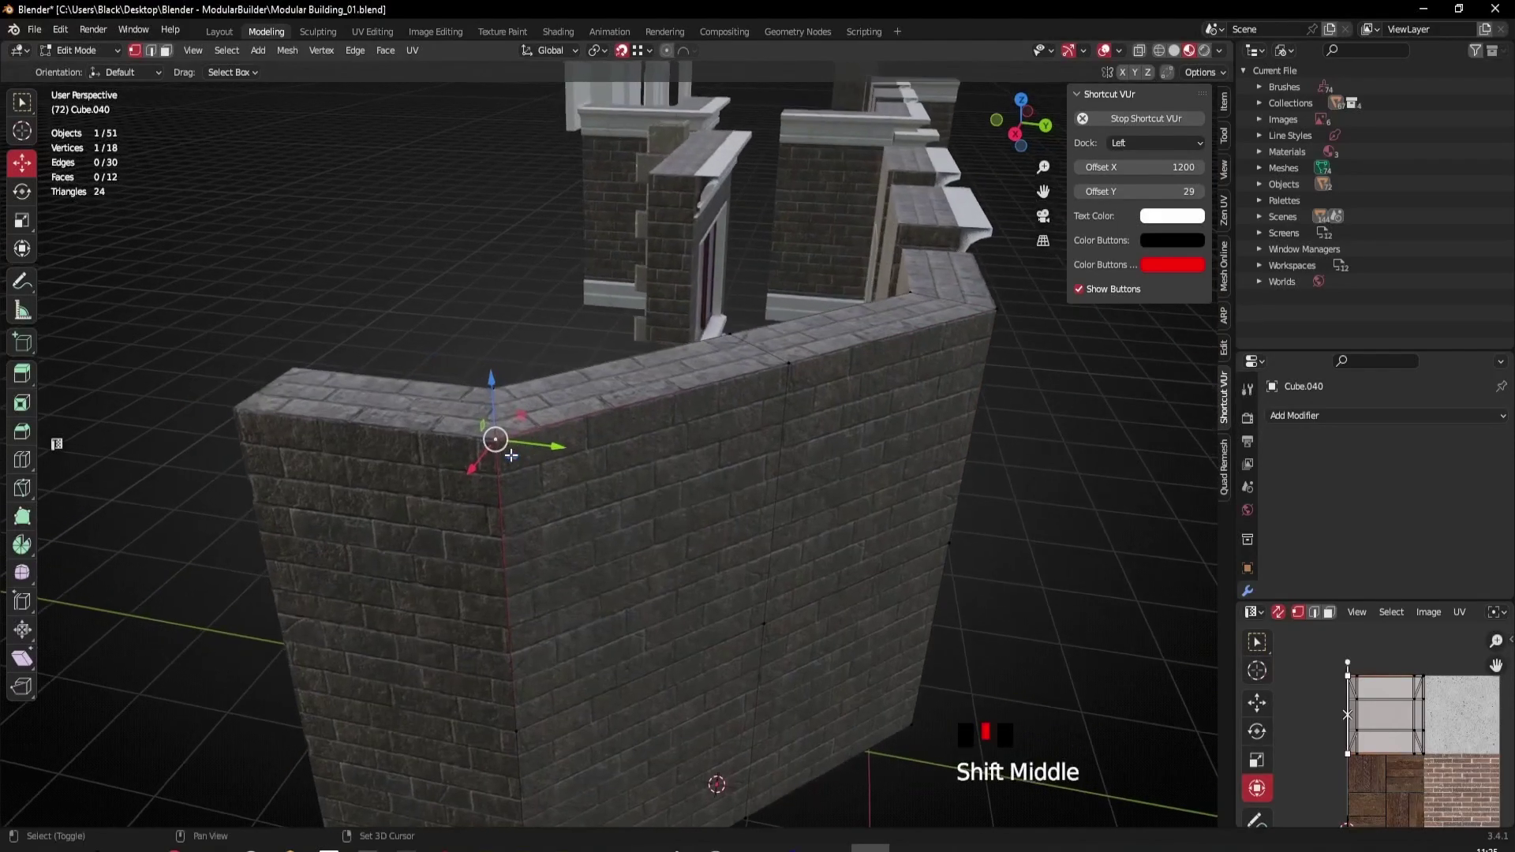
{"action": "key", "text": "g"}
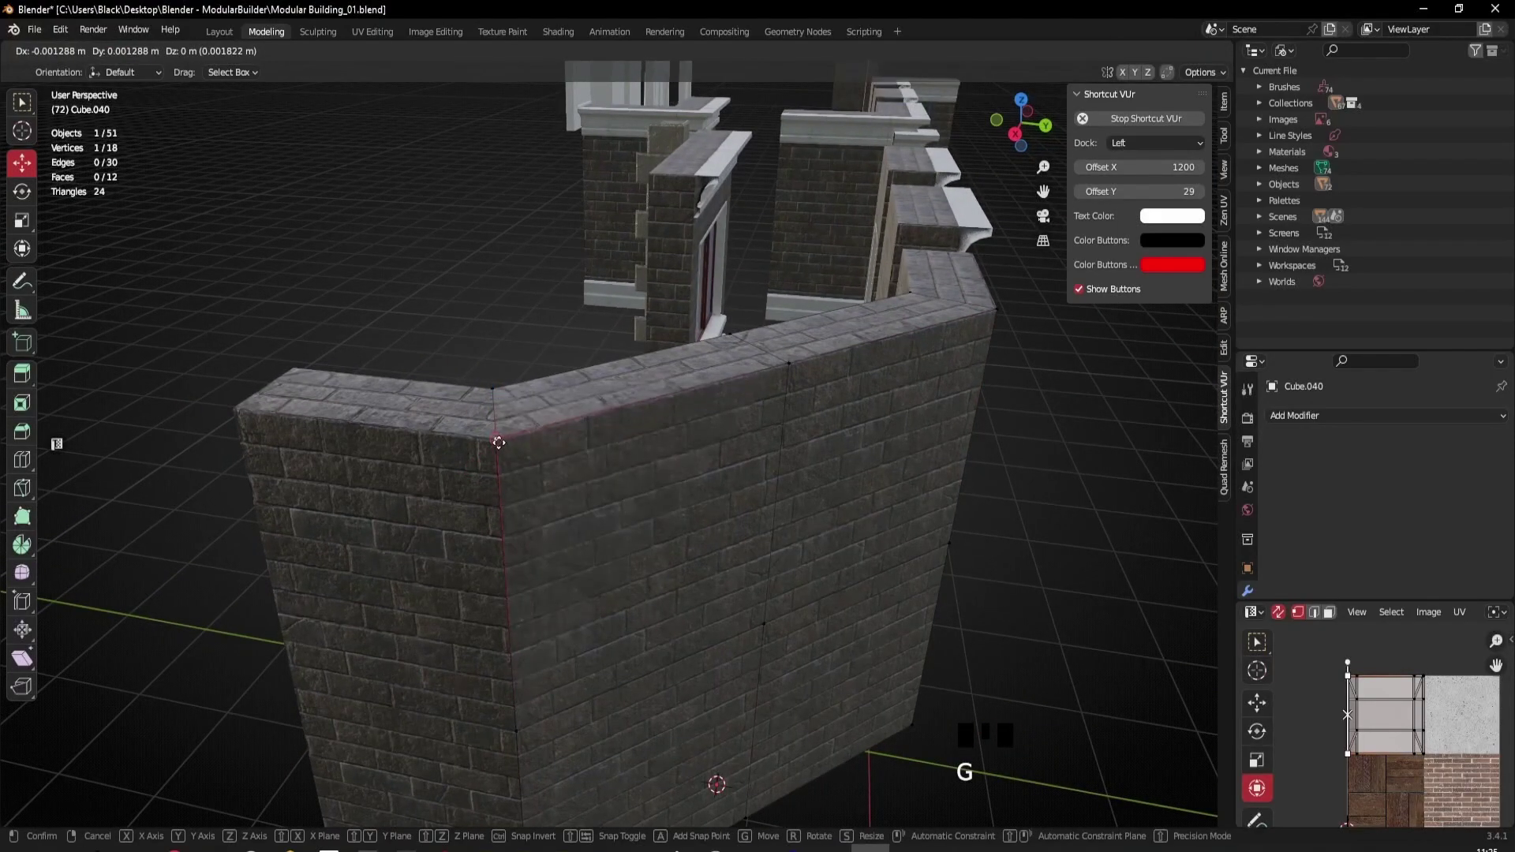
{"action": "left_click", "coordinate": [514, 450]}
{"action": "left_click", "coordinate": [493, 388]}
{"action": "key", "text": "g"}
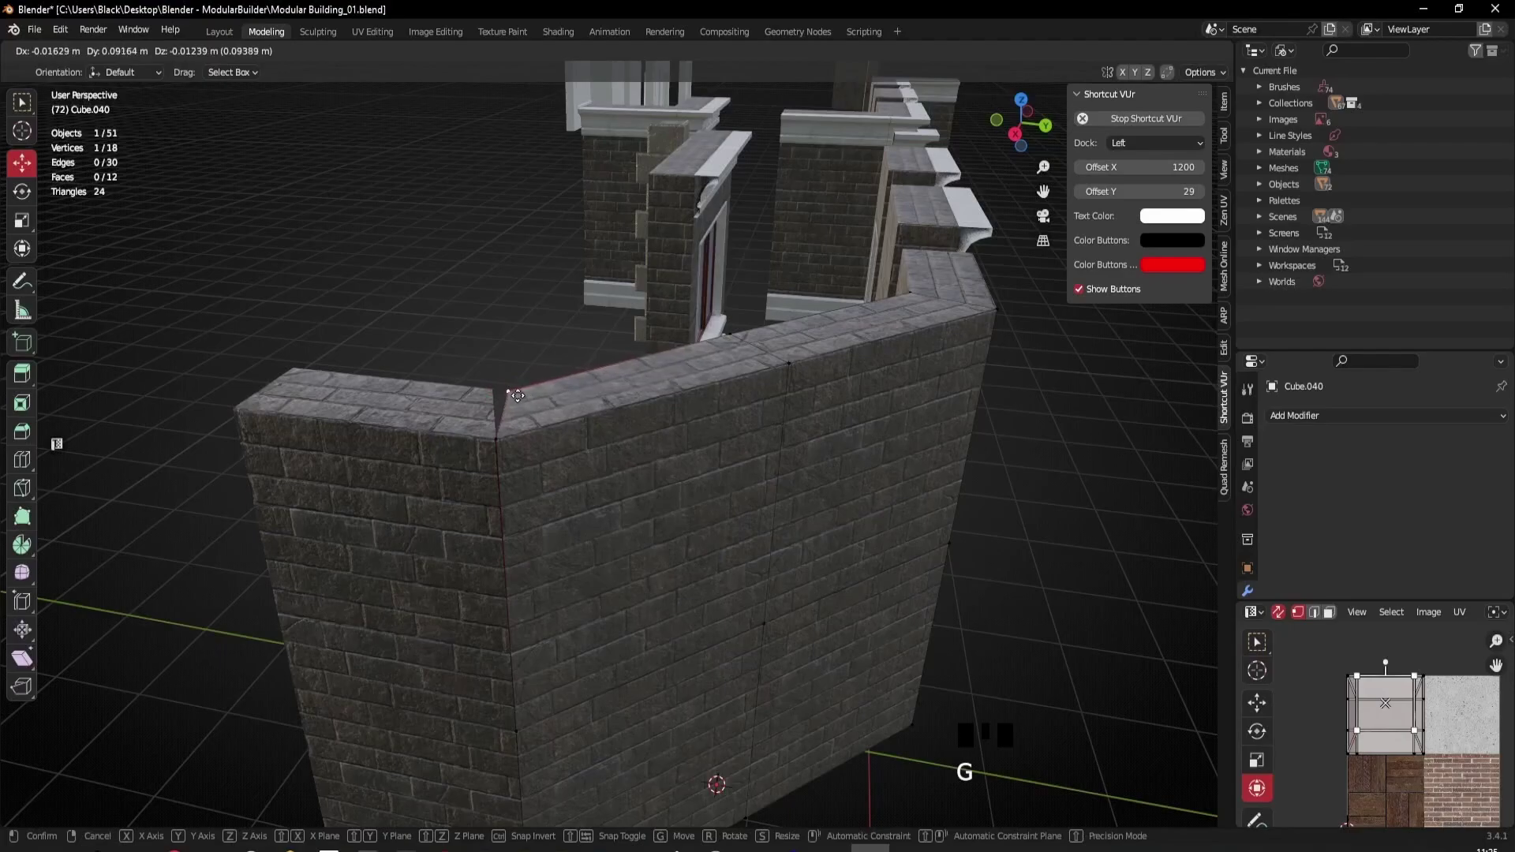
{"action": "left_click", "coordinate": [513, 396]}
{"action": "scroll", "coordinate": [513, 395], "scroll_direction": "down", "scroll_amount": 2}
Step: Snap the diagonal wall's outer mid-height and outer bottom vertices at the far joint onto the adjoining wall's vertices
{"action": "middle_click_drag", "start_coordinate": [552, 653], "coordinate": [555, 547]}
{"action": "left_click", "coordinate": [559, 487]}
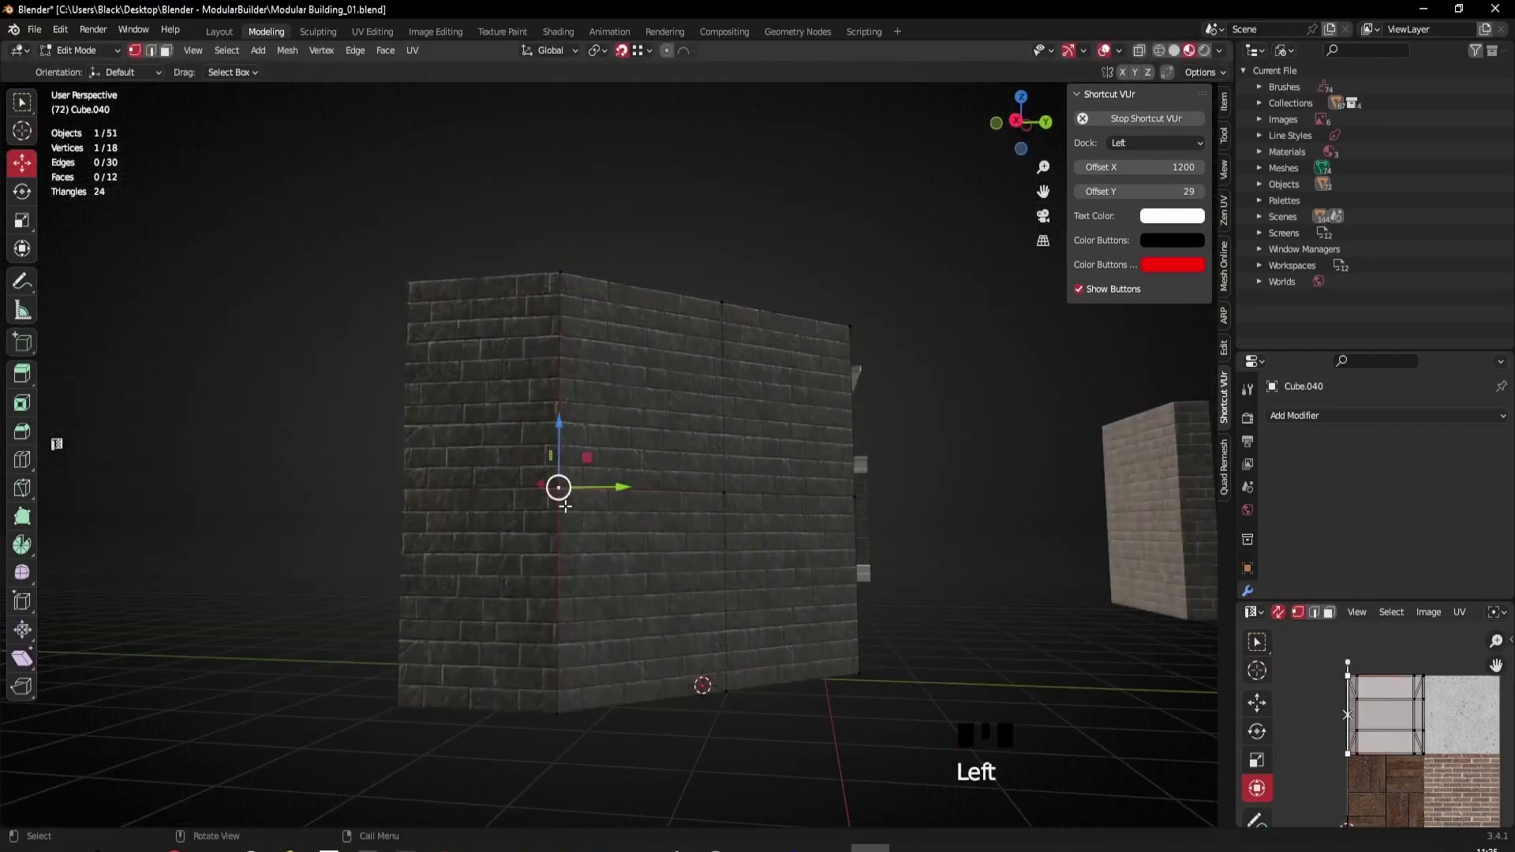
{"action": "scroll", "coordinate": [561, 524], "scroll_direction": "up", "scroll_amount": 2}
{"action": "key", "text": "g"}
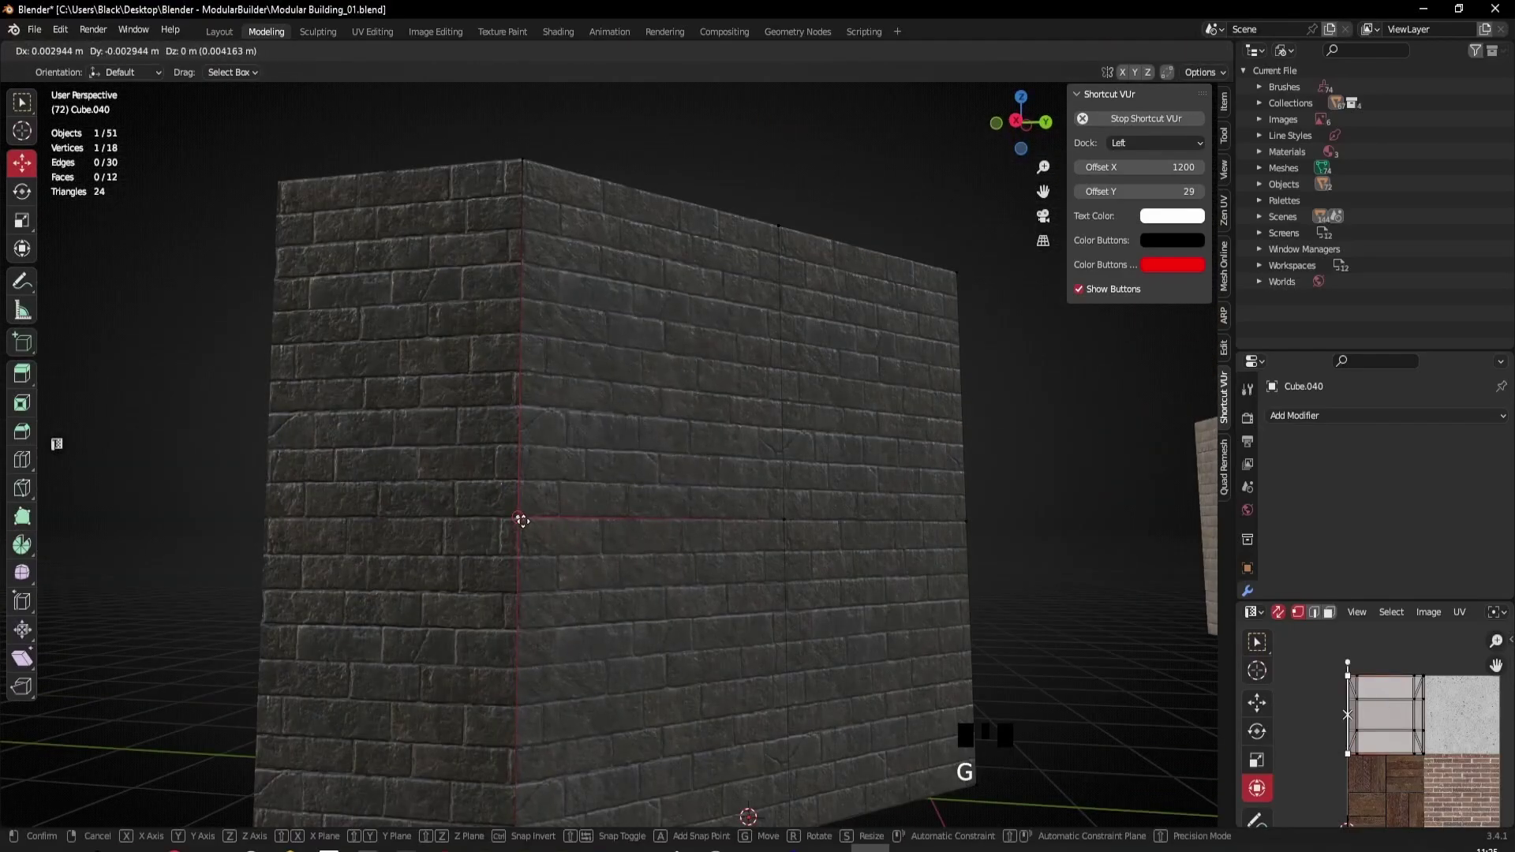
{"action": "left_click", "coordinate": [518, 517]}
{"action": "middle_click_drag", "start_coordinate": [518, 518], "coordinate": [582, 518]}
{"action": "scroll", "coordinate": [582, 519], "scroll_direction": "up", "scroll_amount": 2}
{"action": "left_click", "coordinate": [548, 412]}
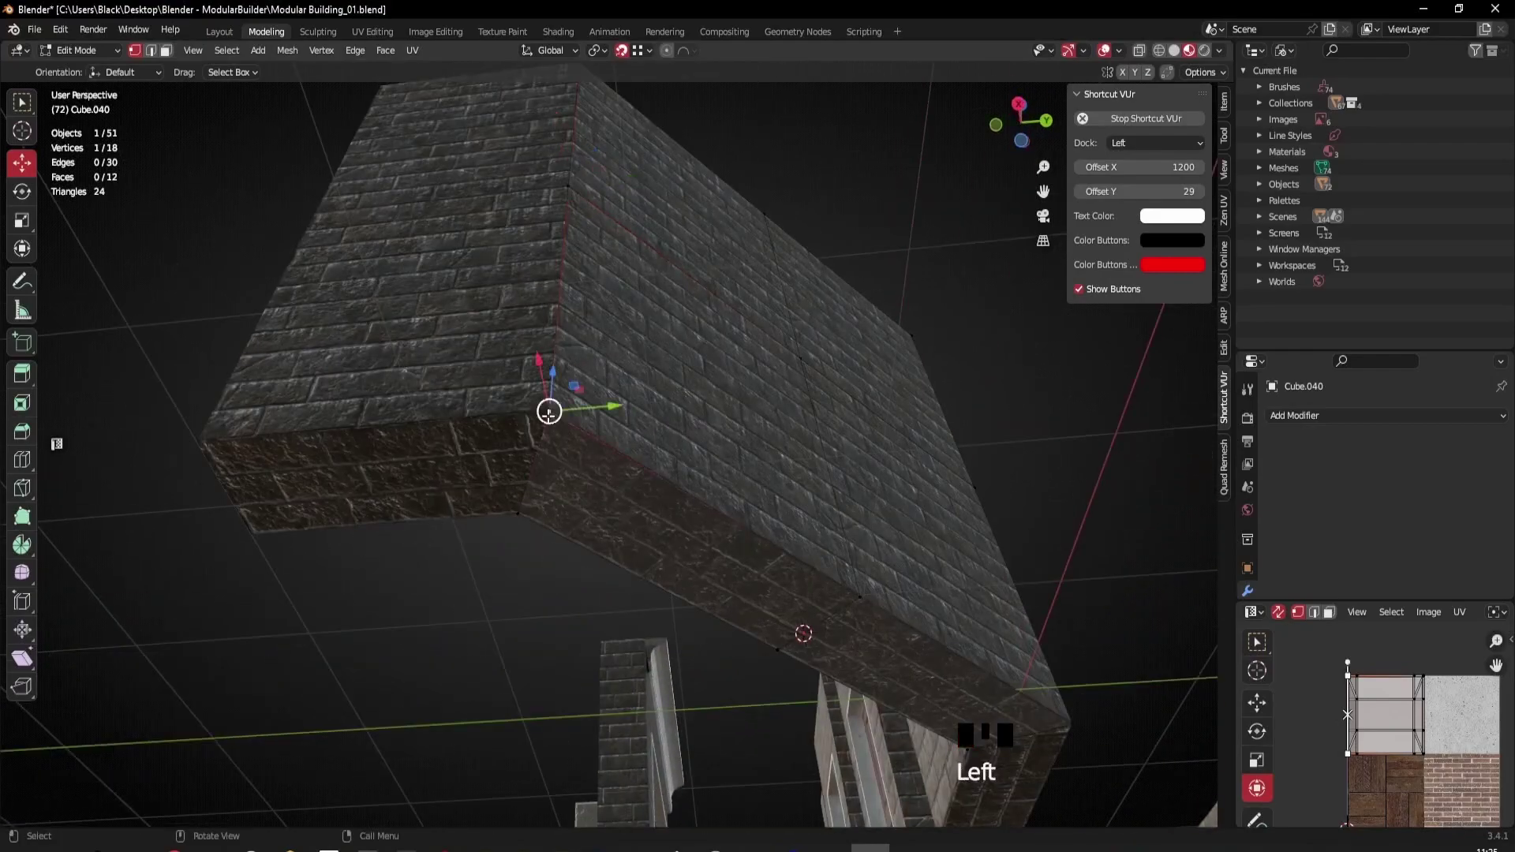
{"action": "key", "text": "g"}
{"action": "left_click", "coordinate": [536, 481]}
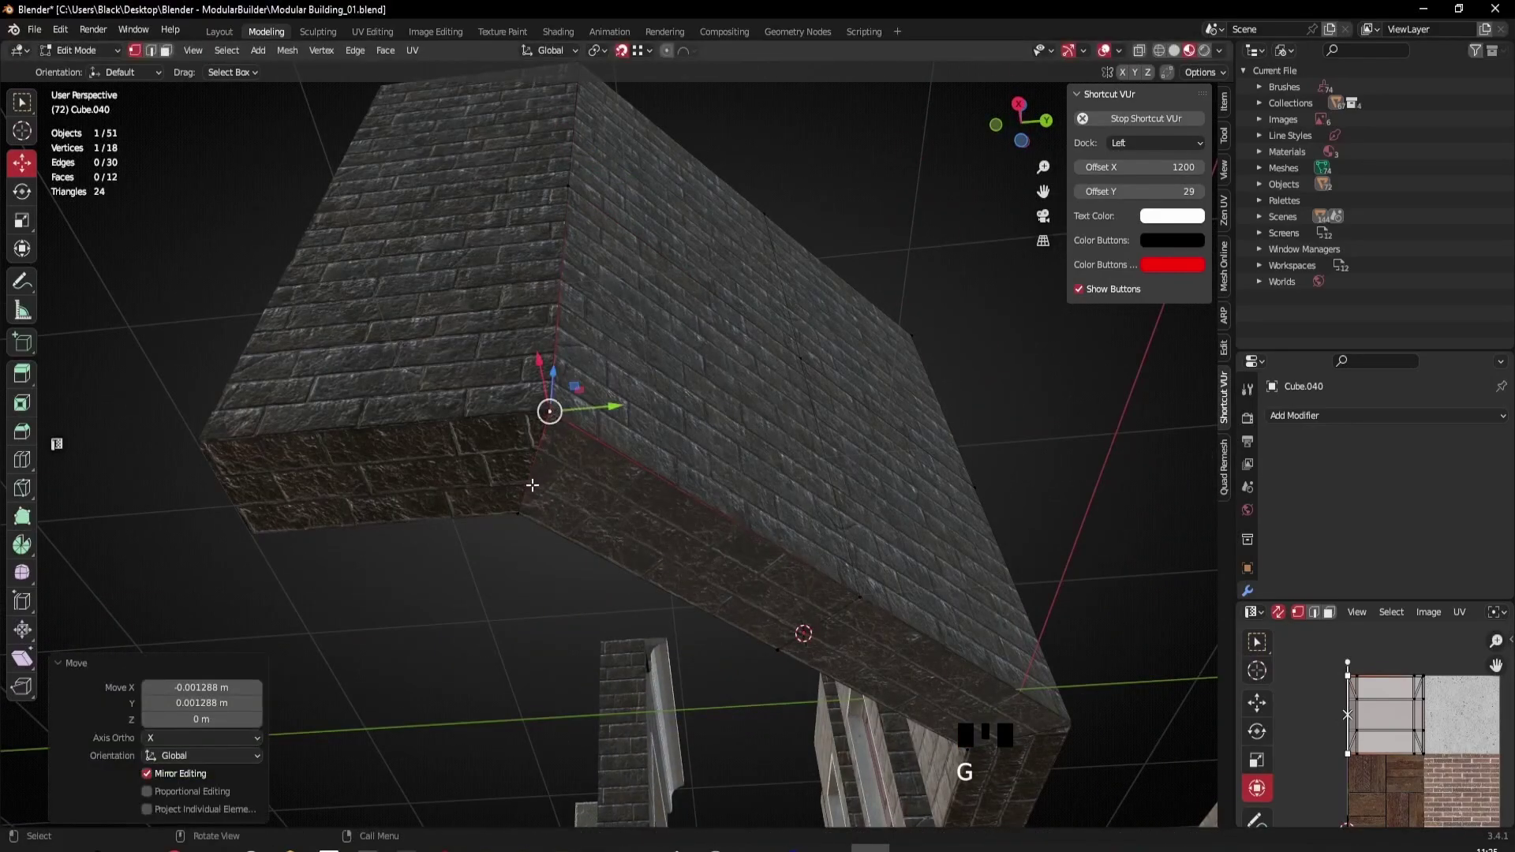
Step: Snap the diagonal wall's inner bottom and inner mid-height vertices at the far joint onto the adjoining wall's vertices
{"action": "key", "text": "g"}
{"action": "left_click", "coordinate": [519, 513]}
{"action": "middle_click_drag", "start_coordinate": [519, 513], "coordinate": [794, 509]}
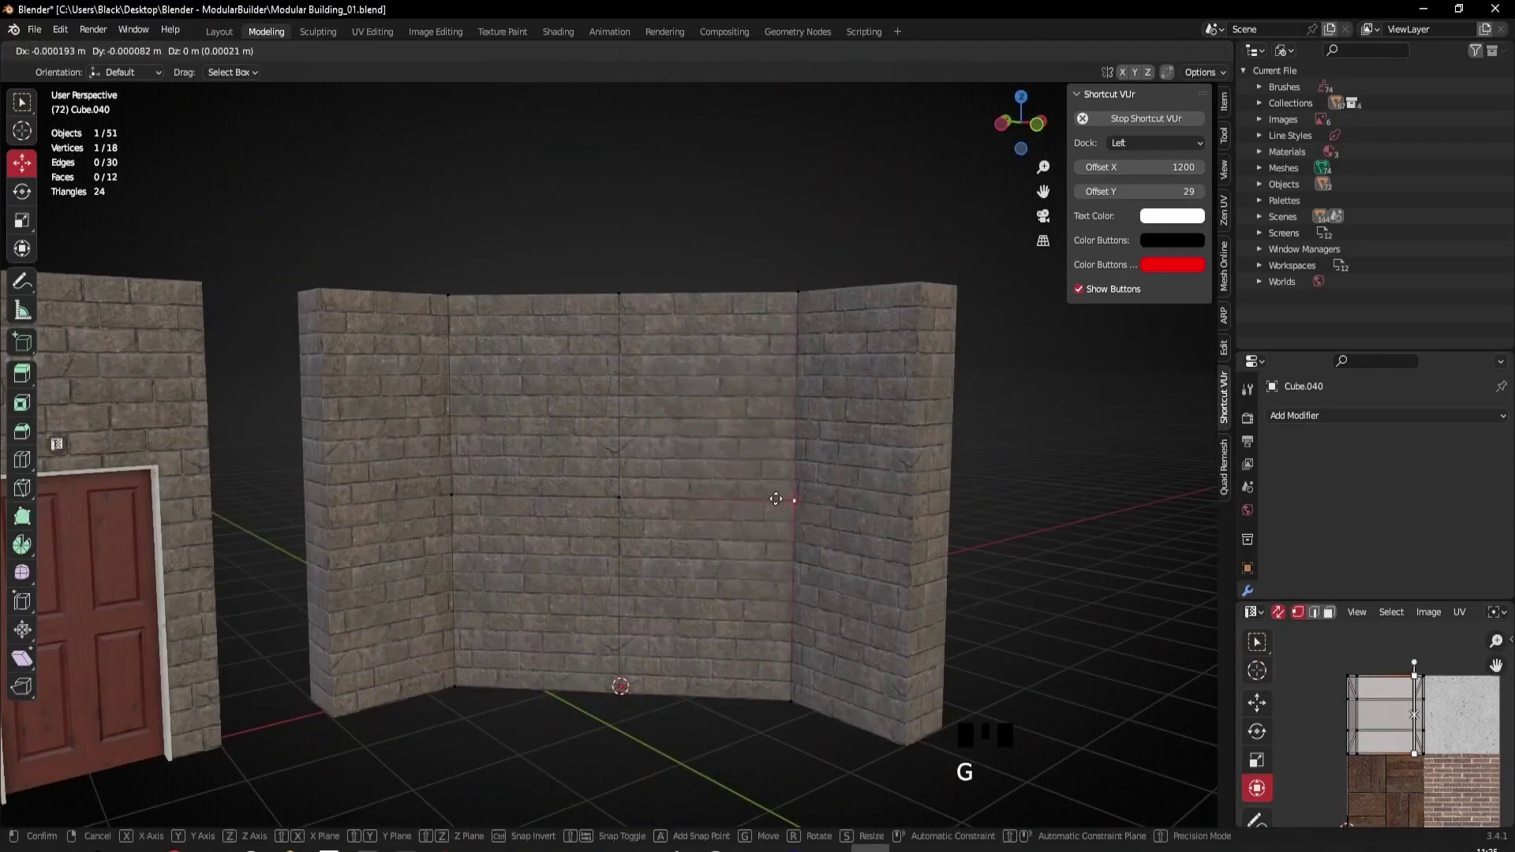
{"action": "left_click", "coordinate": [789, 498]}
{"action": "middle_click_drag", "start_coordinate": [789, 498], "coordinate": [801, 365]}
{"action": "key", "text": "g"}
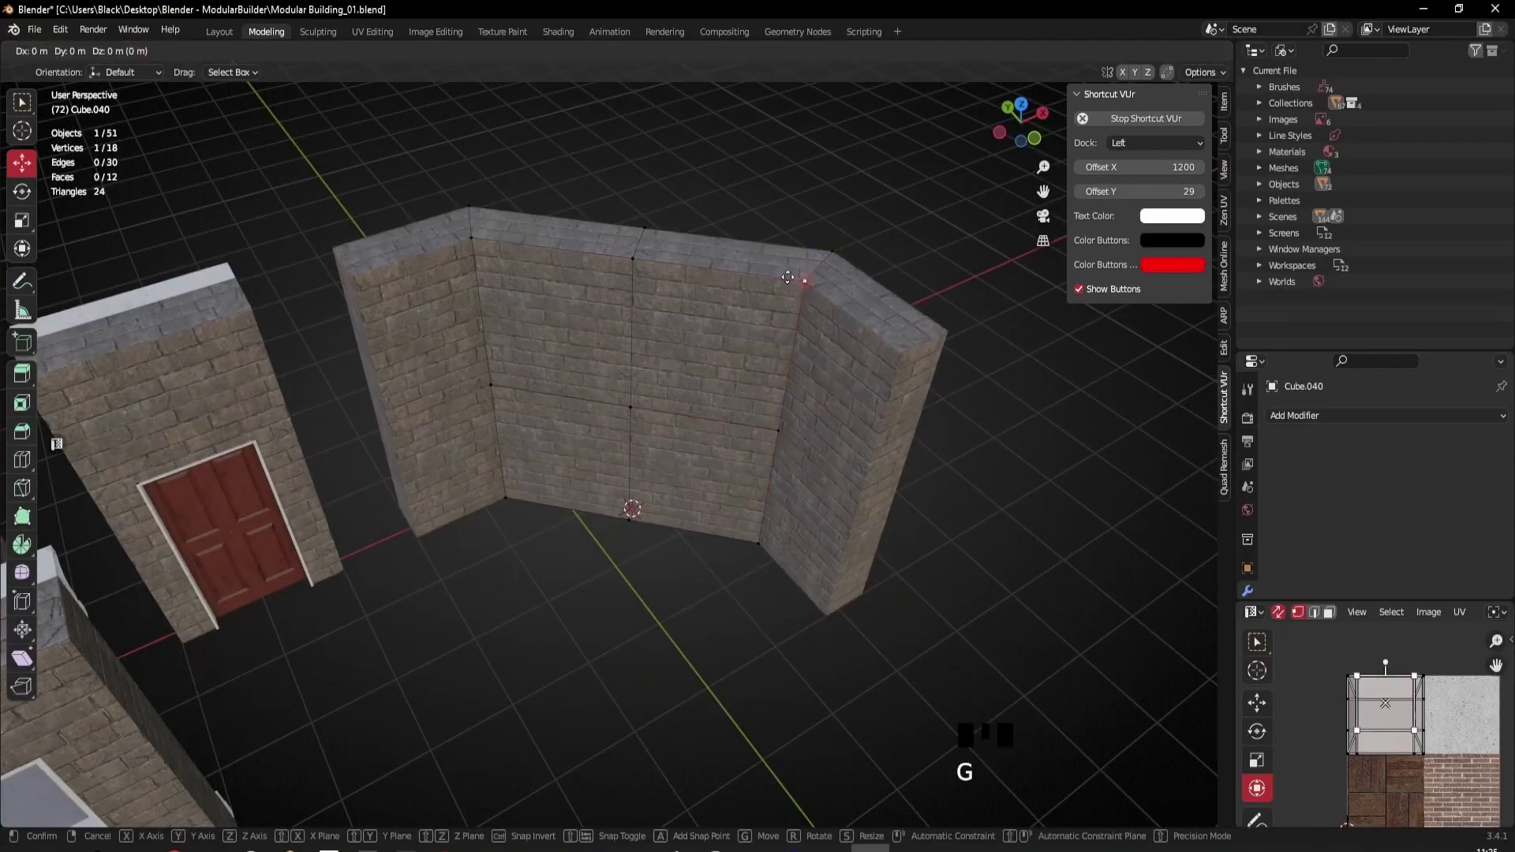
{"action": "key", "text": "5"}
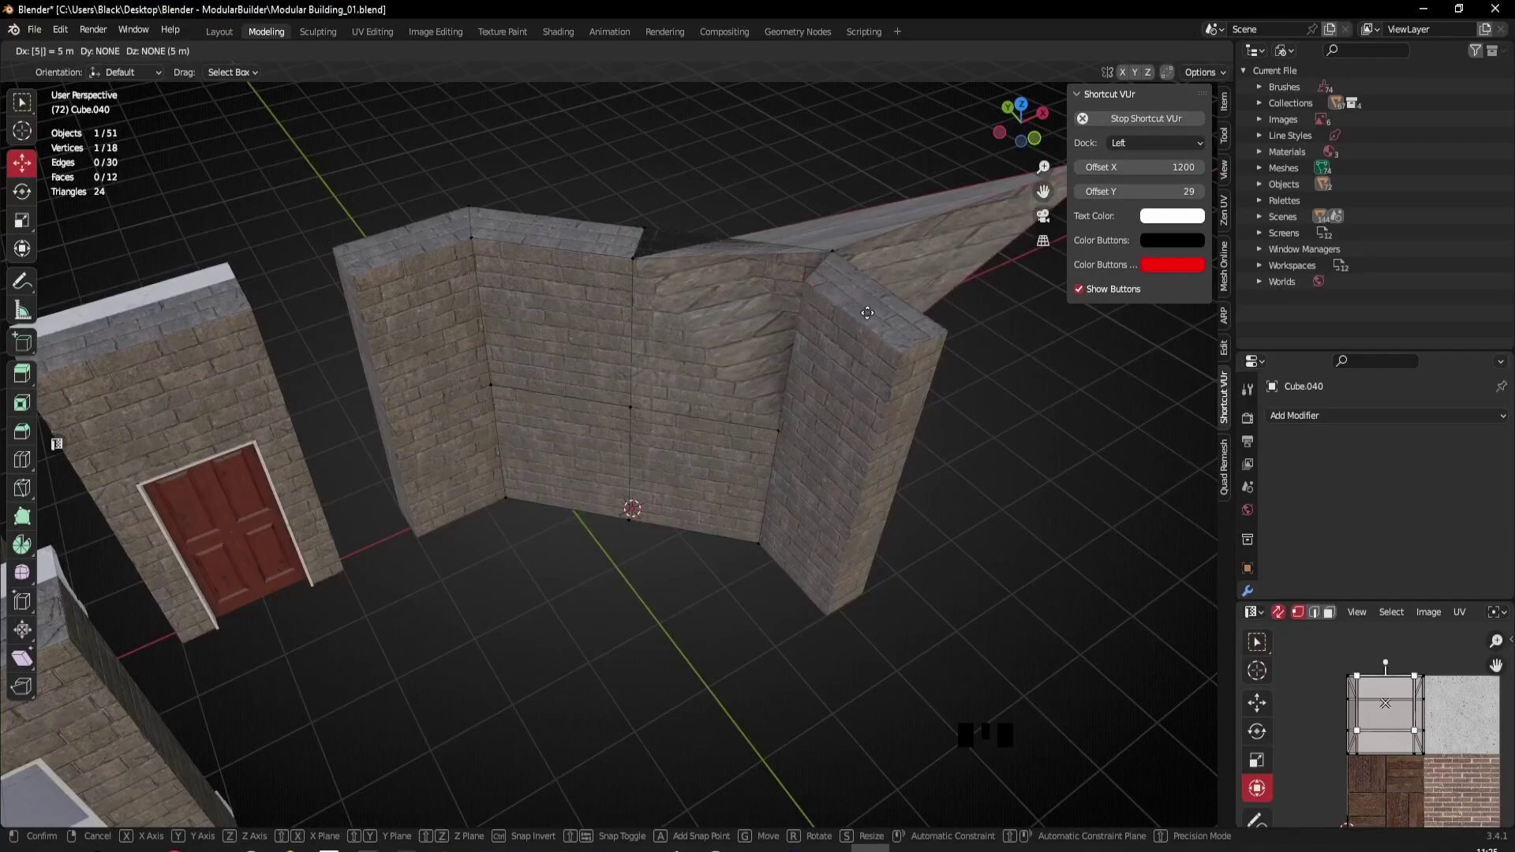
{"action": "key", "text": "Escape"}
Step: Re-snap the inner top corner vertex at the far joint onto the adjoining wall's corner and finish editing the mesh
{"action": "middle_click_drag", "start_coordinate": [819, 303], "coordinate": [690, 443], "text": "shift"}
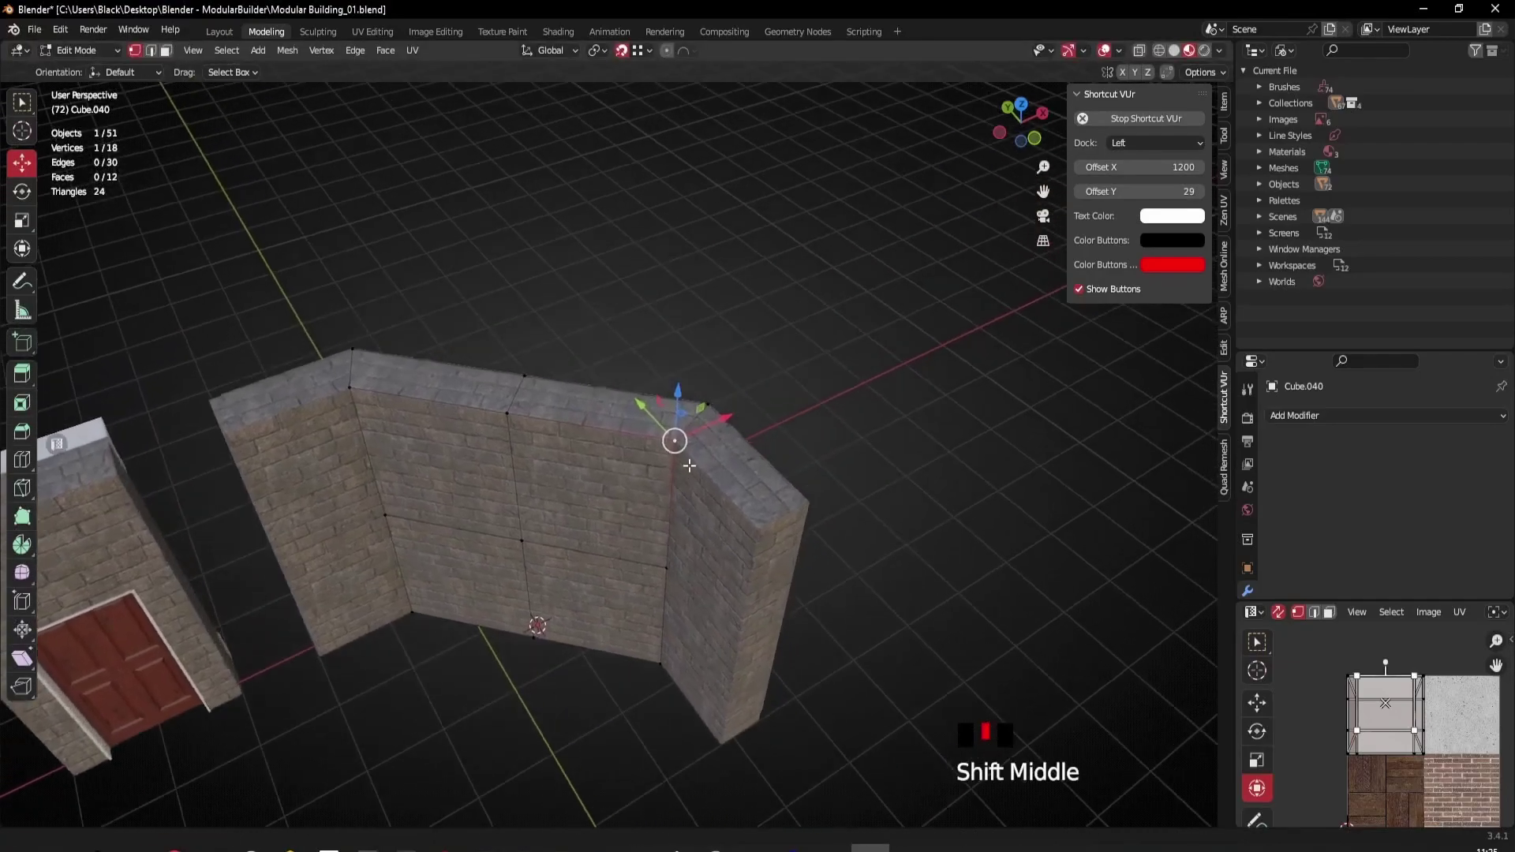
{"action": "scroll", "coordinate": [694, 449], "scroll_direction": "up", "scroll_amount": 3}
{"action": "key", "text": "g"}
{"action": "key", "text": "ctrl"}
{"action": "left_click", "coordinate": [703, 464]}
{"action": "scroll", "coordinate": [703, 464], "scroll_direction": "down", "scroll_amount": 4}
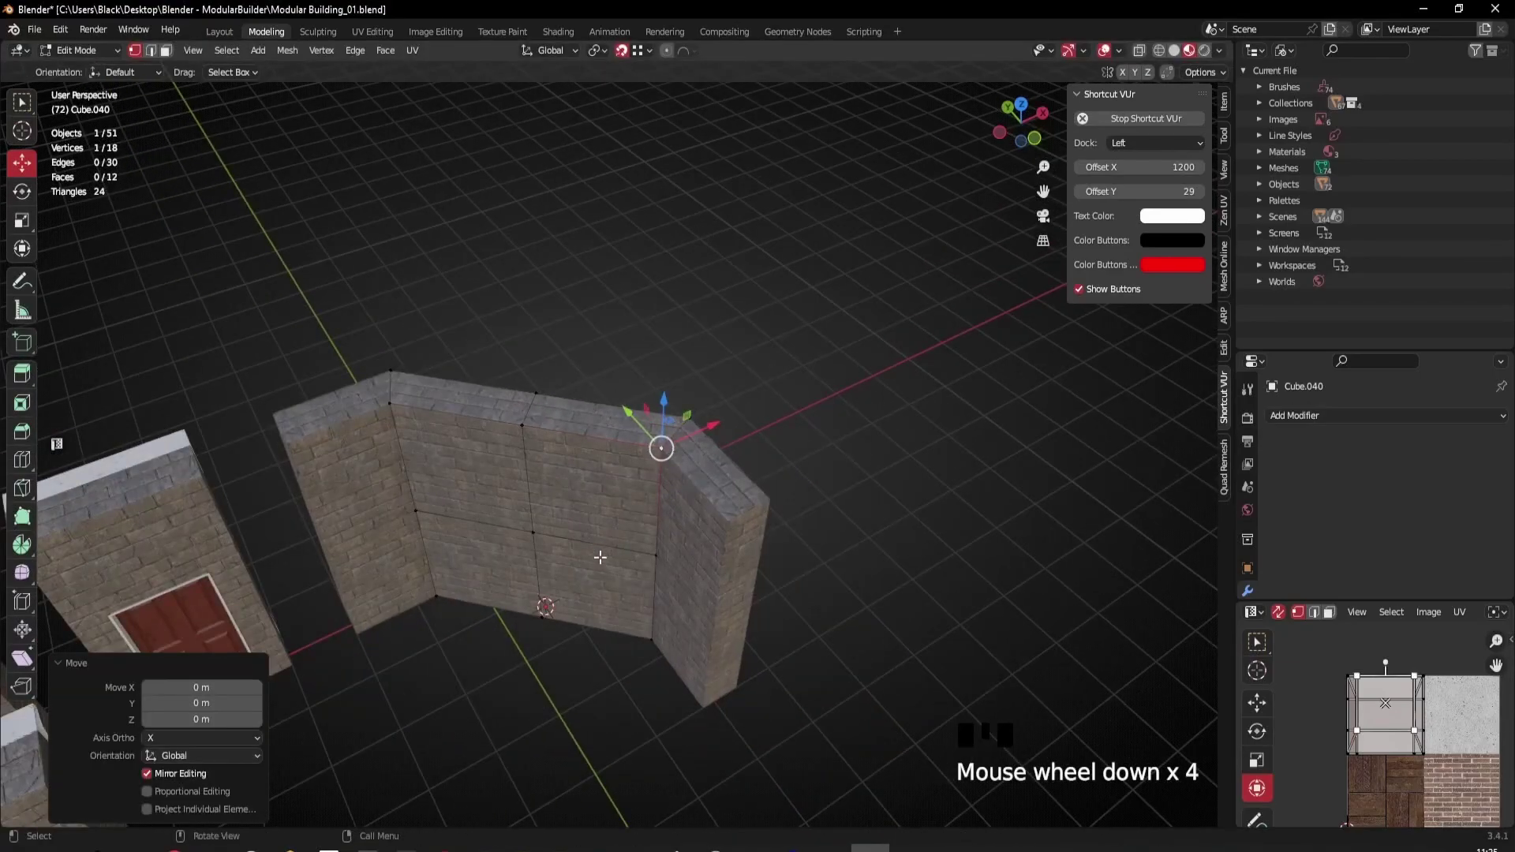
{"action": "middle_click_drag", "start_coordinate": [600, 568], "coordinate": [506, 413], "text": "shift"}
{"action": "scroll", "coordinate": [506, 413], "scroll_direction": "down", "scroll_amount": 3}
{"action": "key", "text": "Tab"}
Step: Select the doorway wall and examine the angled corner walls beside it from several sides
{"action": "middle_click_drag", "start_coordinate": [548, 462], "coordinate": [483, 608]}
{"action": "scroll", "coordinate": [694, 513], "scroll_direction": "up", "scroll_amount": 3}
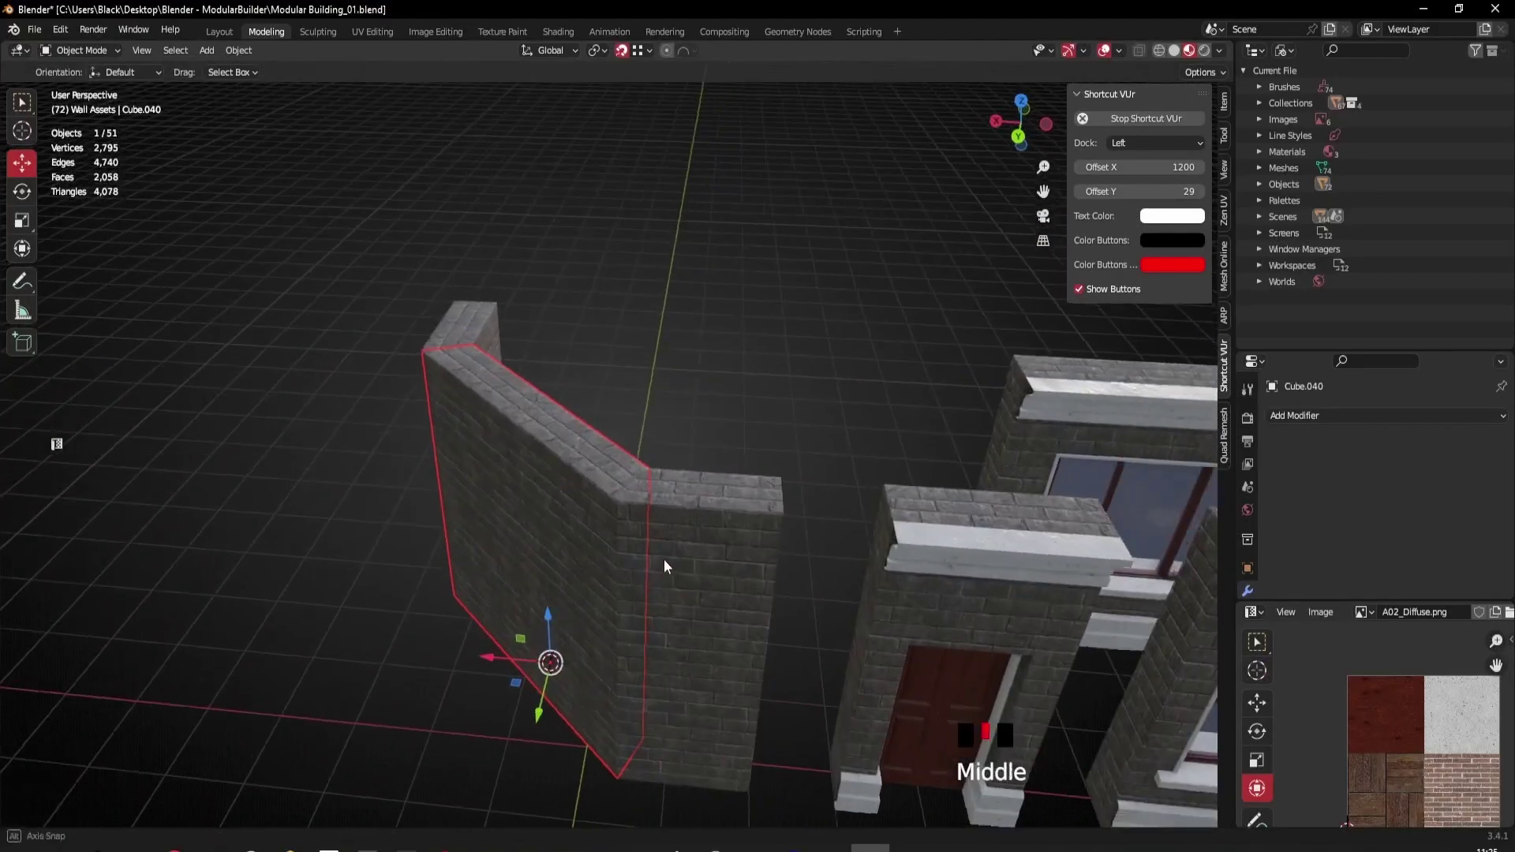
{"action": "middle_click_drag", "start_coordinate": [908, 536], "coordinate": [937, 535], "text": "shift"}
{"action": "left_click", "coordinate": [1027, 490]}
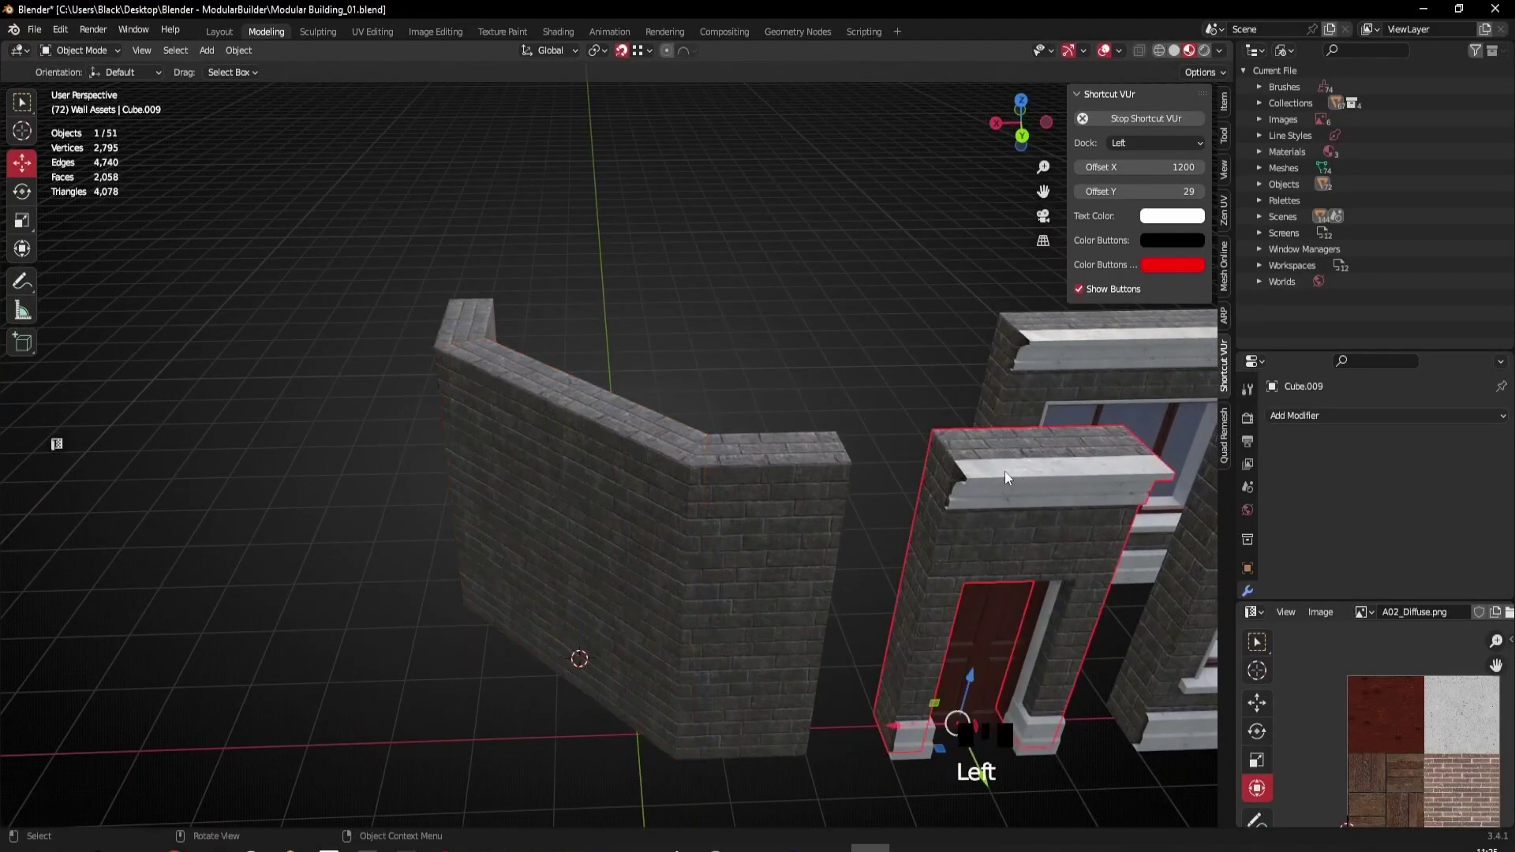
{"action": "middle_click_drag", "start_coordinate": [685, 485], "coordinate": [772, 504]}
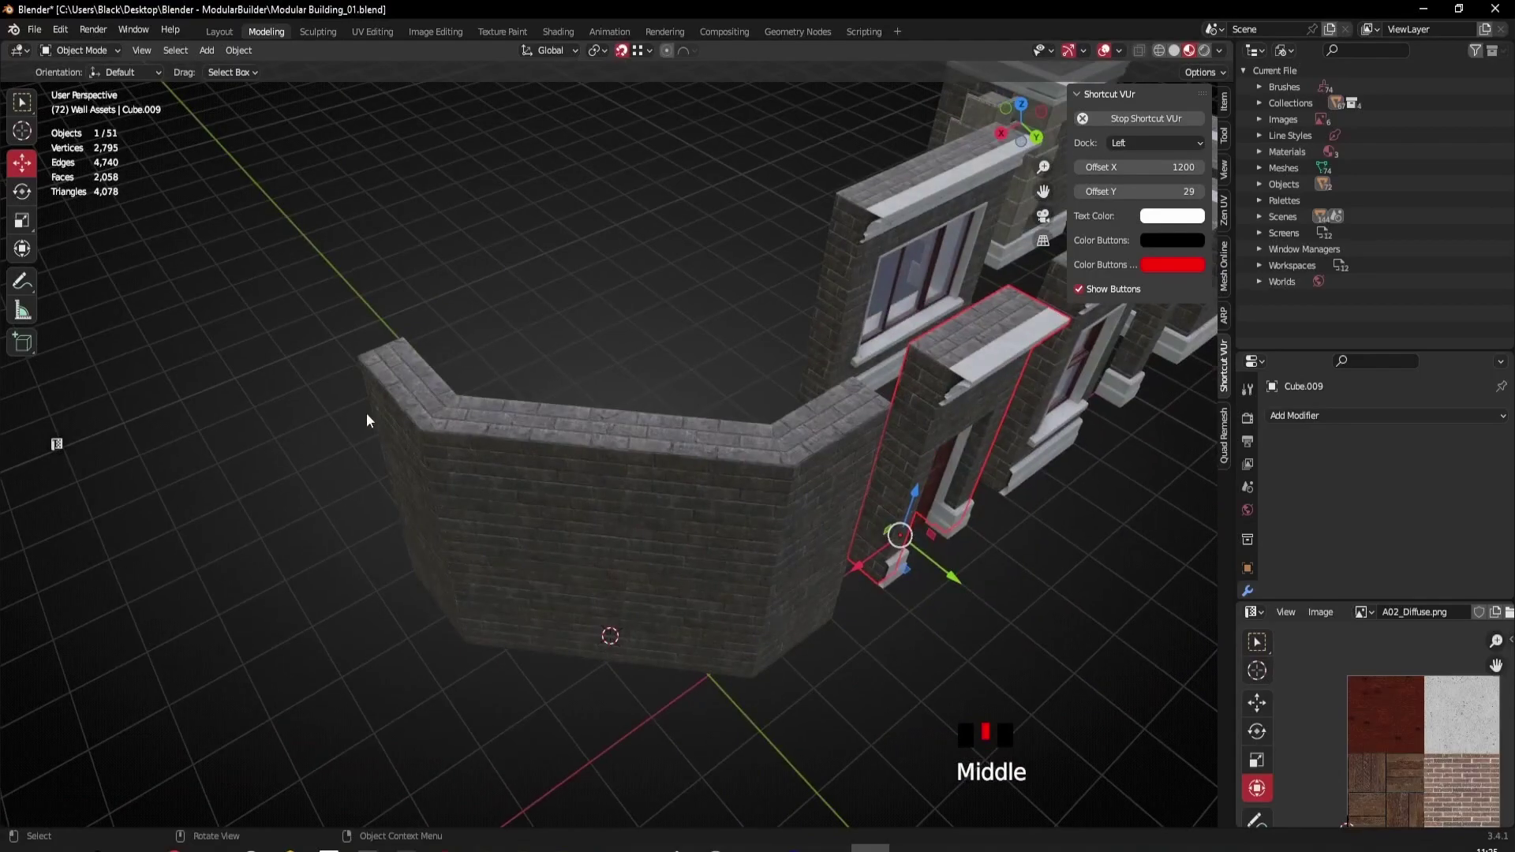
Step: Examine the three angled corner wall sections against the row of neighbouring modules from low and high angles
{"action": "middle_click_drag", "start_coordinate": [442, 469], "coordinate": [732, 498]}
{"action": "scroll", "coordinate": [714, 518], "scroll_direction": "down", "scroll_amount": 2}
{"action": "scroll", "coordinate": [713, 521], "scroll_direction": "up", "scroll_amount": 4}
{"action": "middle_click_drag", "start_coordinate": [703, 576], "coordinate": [577, 417], "text": "shift"}
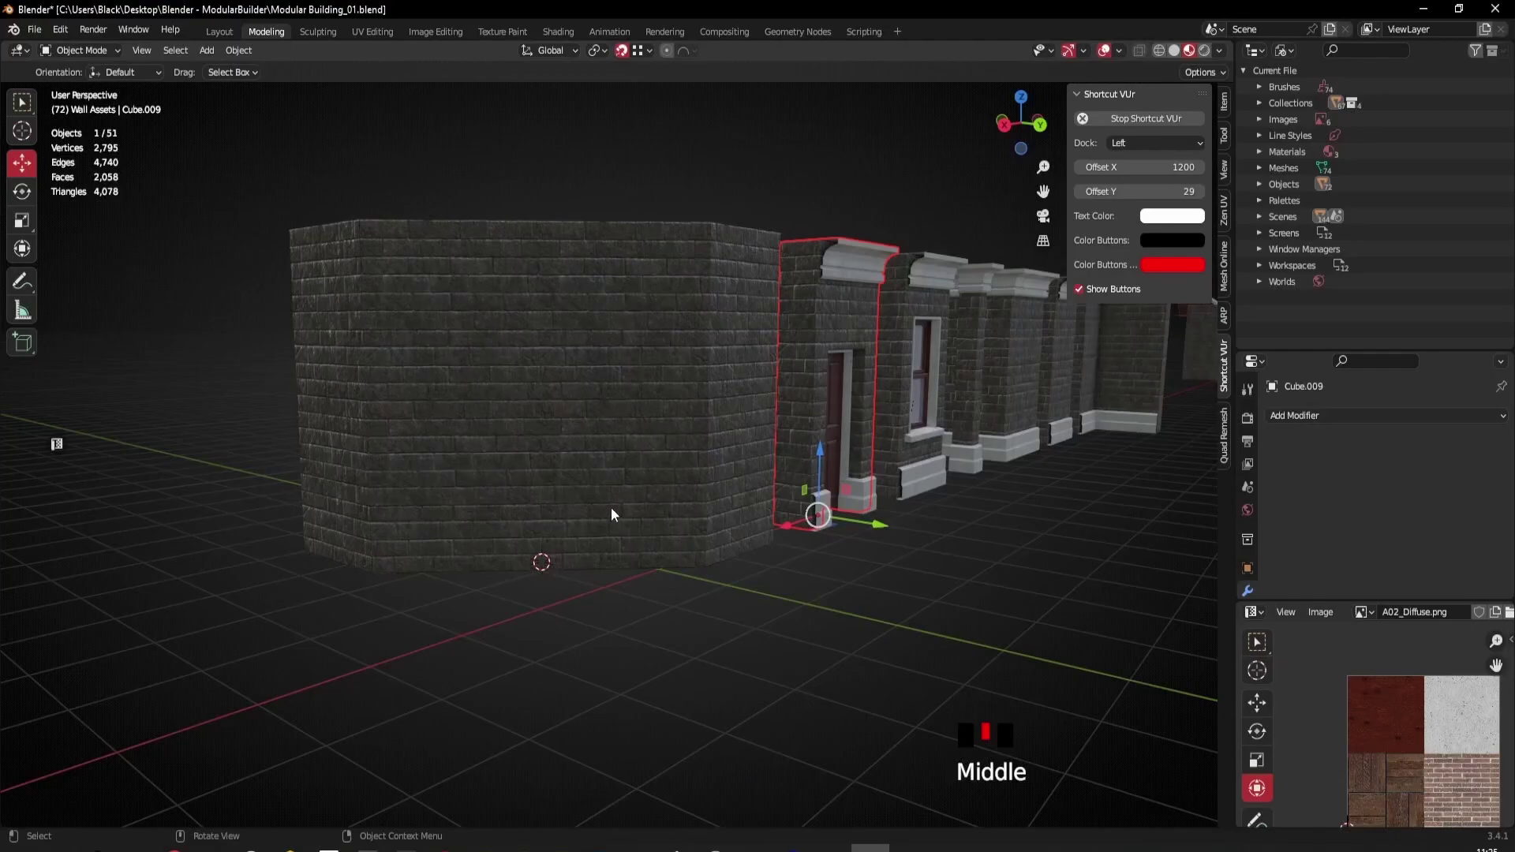
{"action": "middle_click_drag", "start_coordinate": [461, 529], "coordinate": [580, 487]}
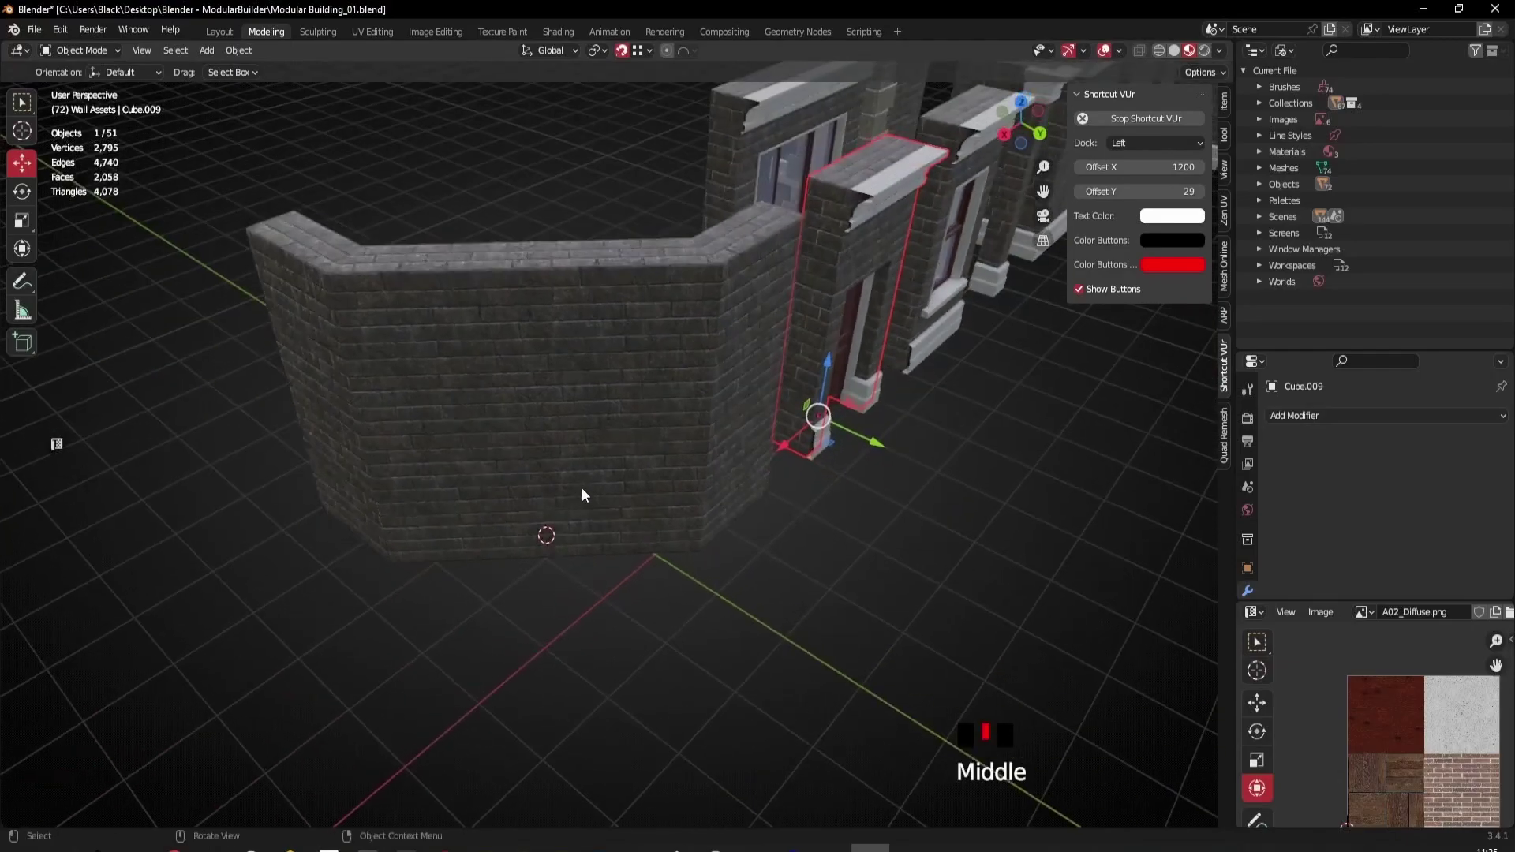
{"action": "scroll", "coordinate": [798, 415], "scroll_direction": "down", "scroll_amount": 6}
{"action": "middle_click_drag", "start_coordinate": [798, 415], "coordinate": [709, 430]}
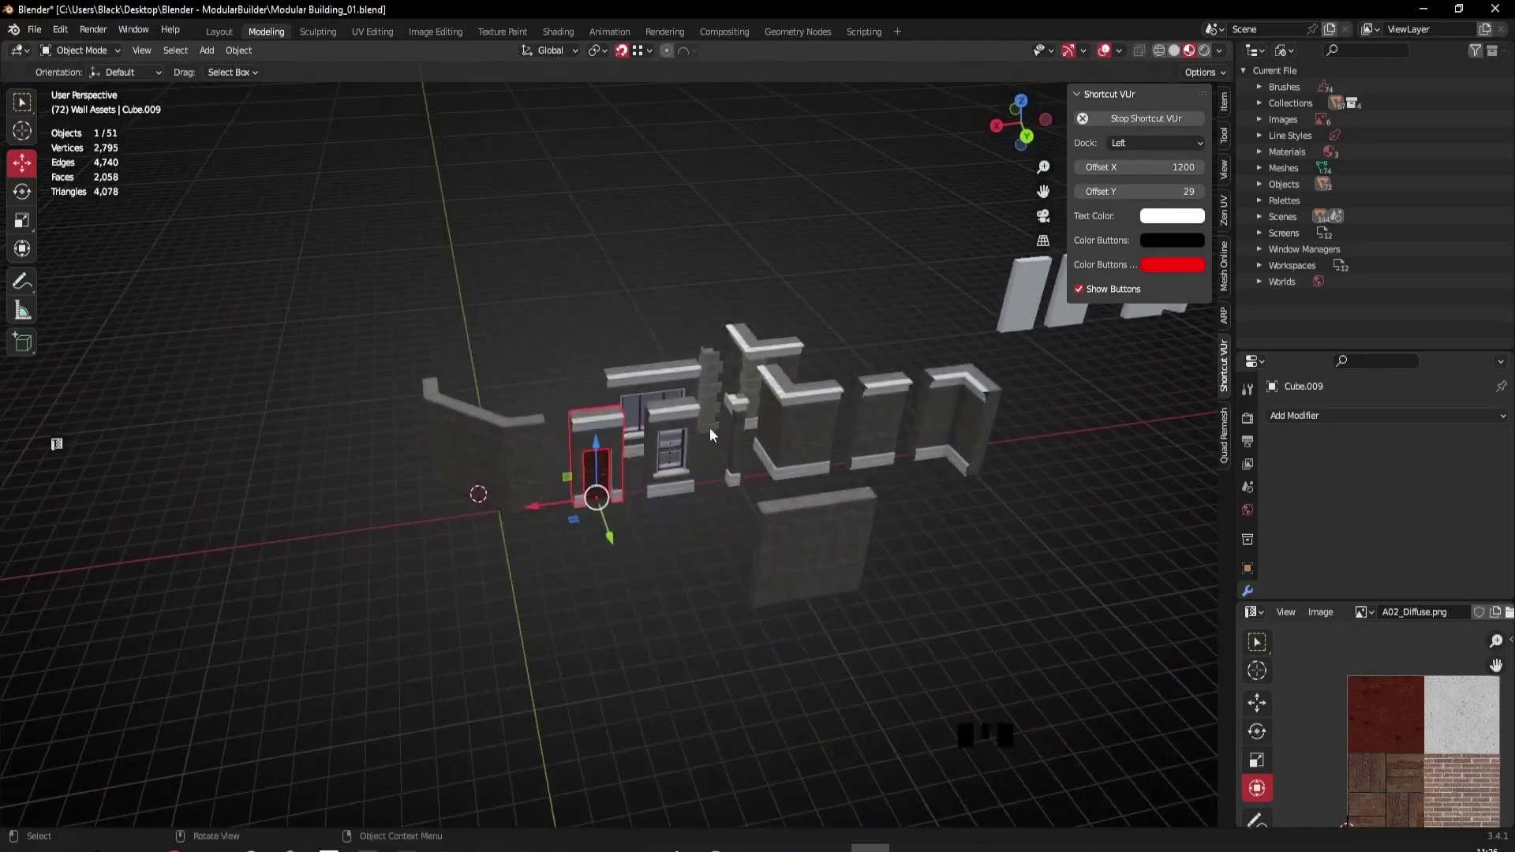
{"action": "middle_click_drag", "start_coordinate": [832, 432], "coordinate": [698, 557], "text": "shift"}
{"action": "scroll", "coordinate": [854, 457], "scroll_direction": "up", "scroll_amount": 4}
{"action": "scroll", "coordinate": [741, 523], "scroll_direction": "down", "scroll_amount": 2}
{"action": "scroll", "coordinate": [362, 540], "scroll_direction": "up", "scroll_amount": 2}
Step: Select the middle diagonal wall and inspect its mitered joints from the front and from above
{"action": "middle_click_drag", "start_coordinate": [362, 539], "coordinate": [419, 324], "text": "shift"}
{"action": "left_click", "coordinate": [429, 523]}
{"action": "scroll", "coordinate": [429, 523], "scroll_direction": "down", "scroll_amount": 3}
{"action": "scroll", "coordinate": [472, 569], "scroll_direction": "up", "scroll_amount": 3}
{"action": "scroll", "coordinate": [469, 557], "scroll_direction": "down", "scroll_amount": 3}
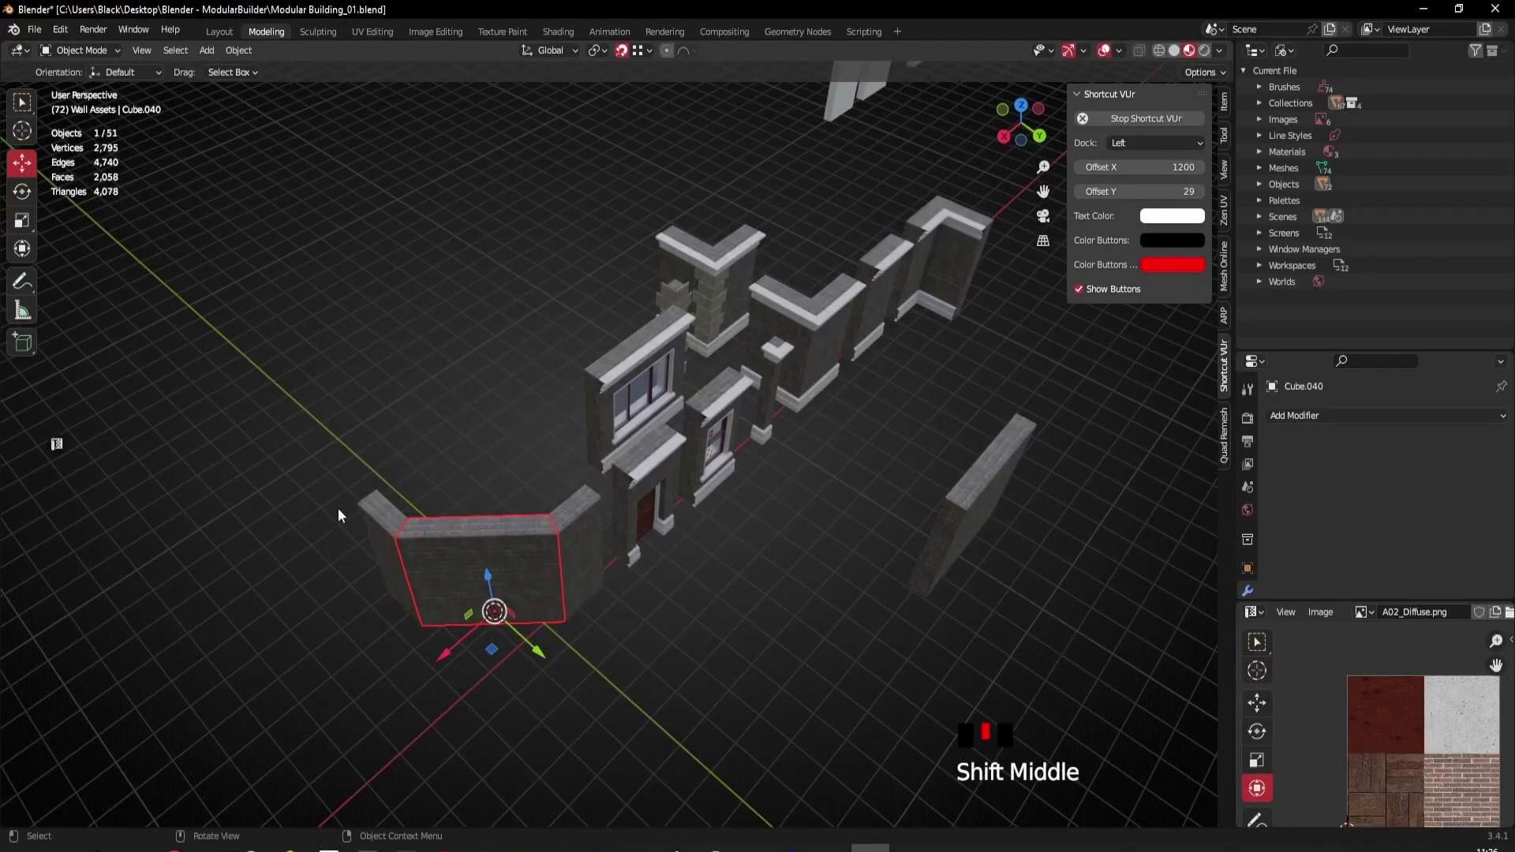
{"action": "middle_click_drag", "start_coordinate": [622, 527], "coordinate": [602, 404]}
{"action": "scroll", "coordinate": [575, 537], "scroll_direction": "up", "scroll_amount": 2, "text": "shift"}
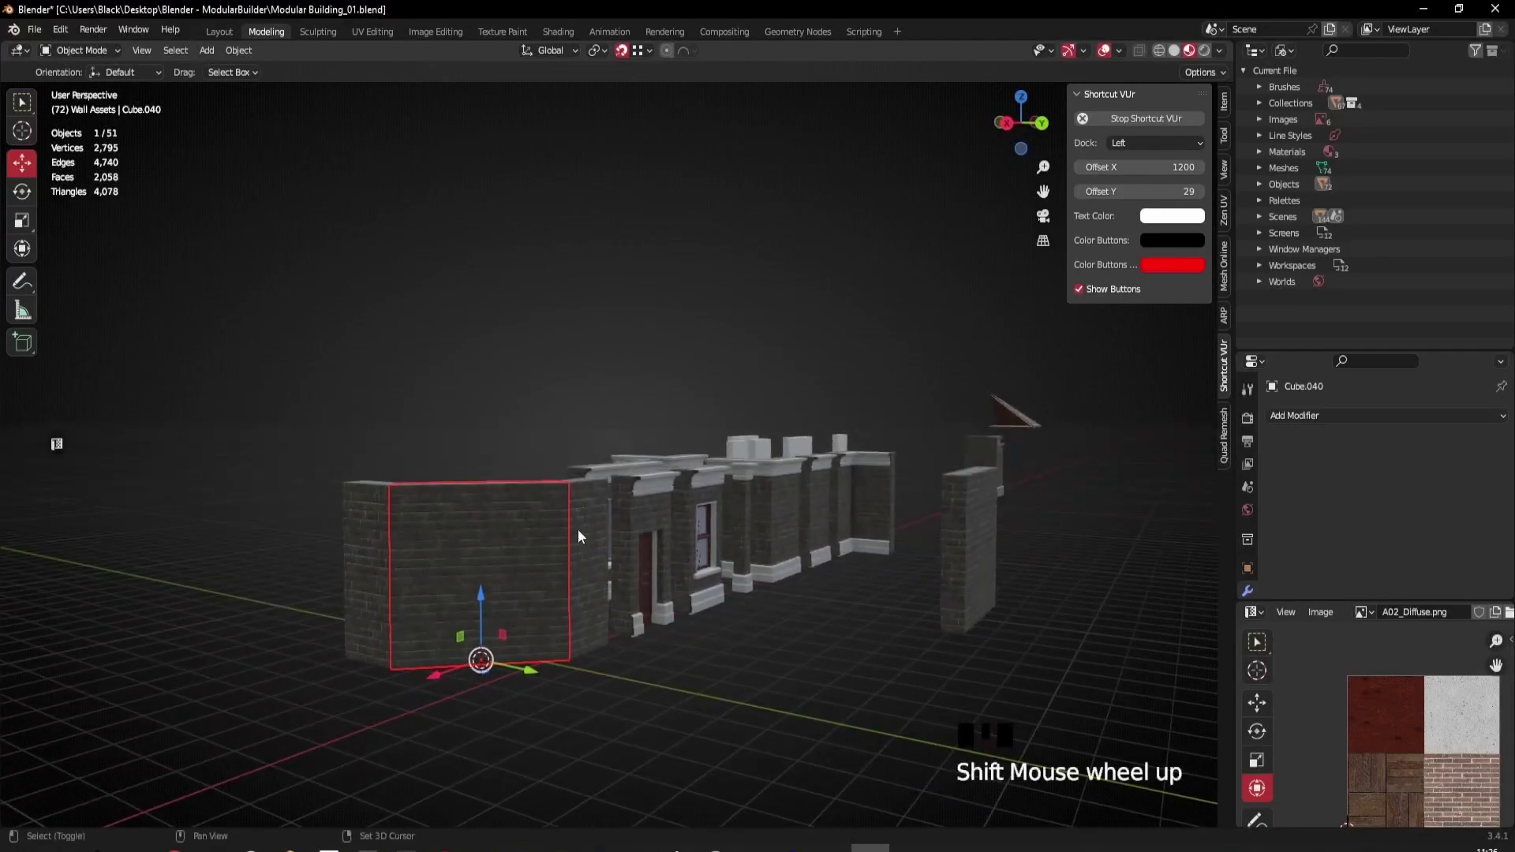
{"action": "scroll", "coordinate": [645, 459], "scroll_direction": "up", "scroll_amount": 3}
{"action": "middle_click_drag", "start_coordinate": [646, 459], "coordinate": [609, 634]}
{"action": "scroll", "coordinate": [602, 633], "scroll_direction": "up", "scroll_amount": 2}
{"action": "scroll", "coordinate": [603, 631], "scroll_direction": "up", "scroll_amount": 1}
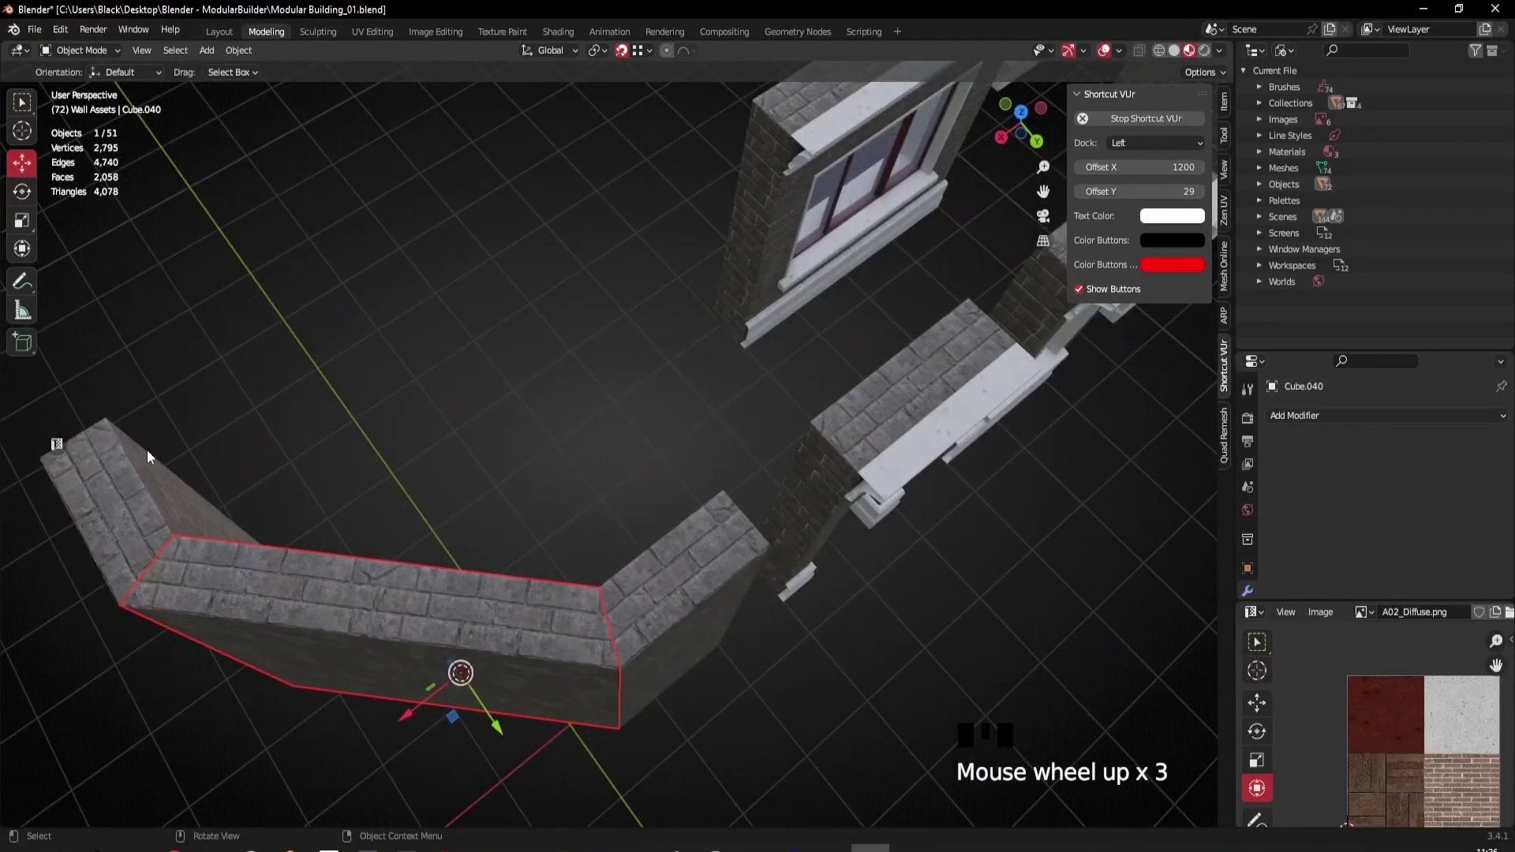
{"action": "scroll", "coordinate": [432, 571], "scroll_direction": "down", "scroll_amount": 3}
{"action": "middle_click_drag", "start_coordinate": [433, 571], "coordinate": [649, 537]}
Step: Join the diagonal wall and its two adjoining end sections into a single object
{"action": "left_click", "coordinate": [511, 575]}
{"action": "middle_click_drag", "start_coordinate": [448, 565], "coordinate": [509, 572], "text": "shift"}
{"action": "left_click", "coordinate": [617, 642]}
{"action": "middle_click_drag", "start_coordinate": [617, 643], "coordinate": [606, 535]}
{"action": "left_click", "coordinate": [634, 534]}
{"action": "left_click", "coordinate": [636, 535]}
{"action": "left_click", "coordinate": [374, 576], "text": "shift"}
{"action": "left_click", "coordinate": [450, 588], "text": "shift"}
{"action": "key", "text": "ctrl+j"}
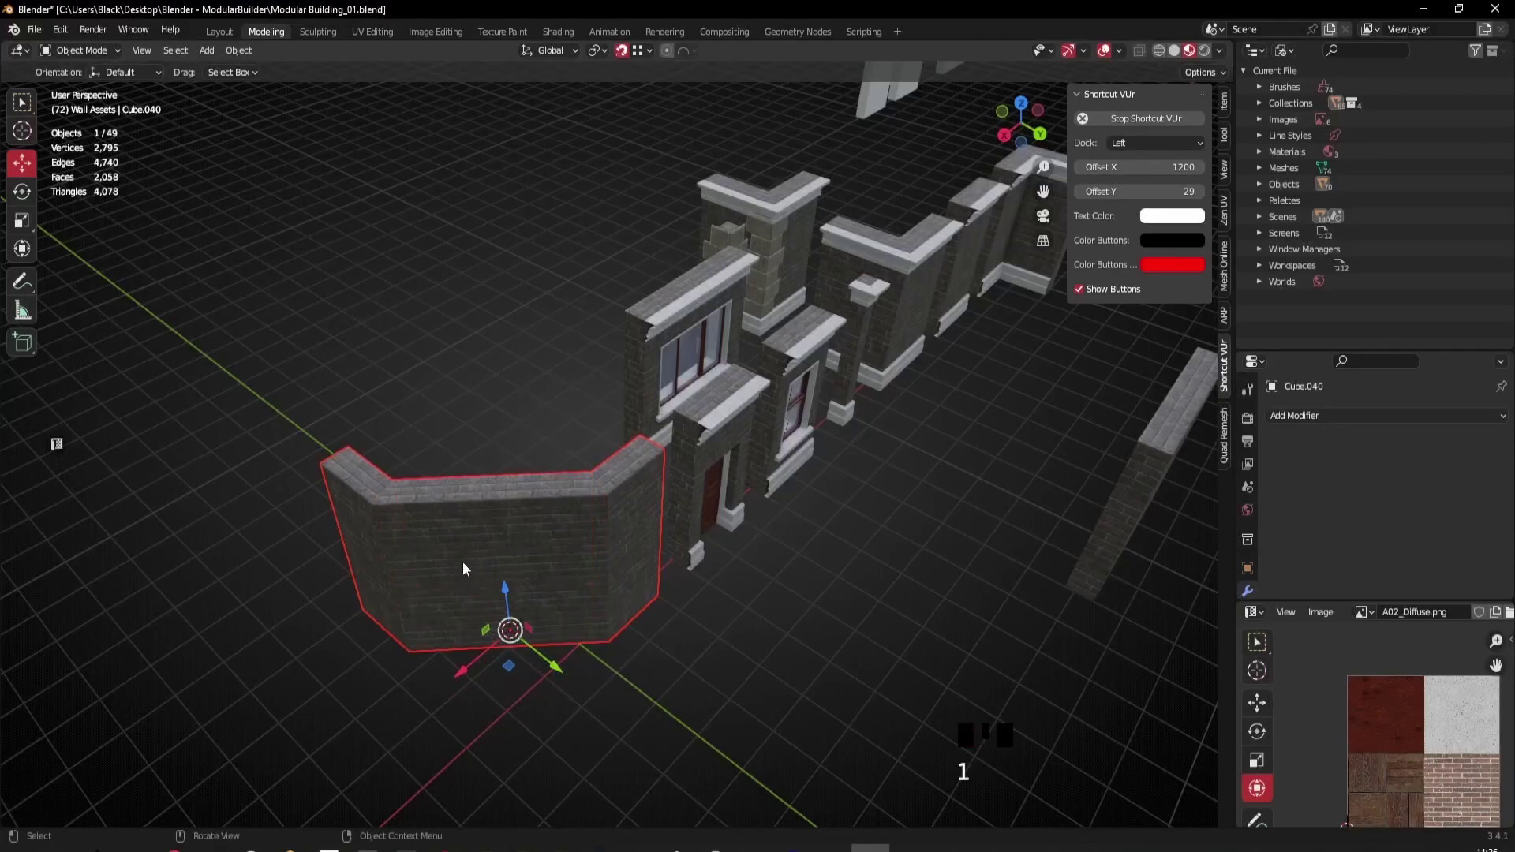
Step: Merge all vertices of the joined corner wall by distance and finish editing the mesh
{"action": "key", "text": "Tab"}
{"action": "key", "text": "1"}
{"action": "key", "text": "a"}
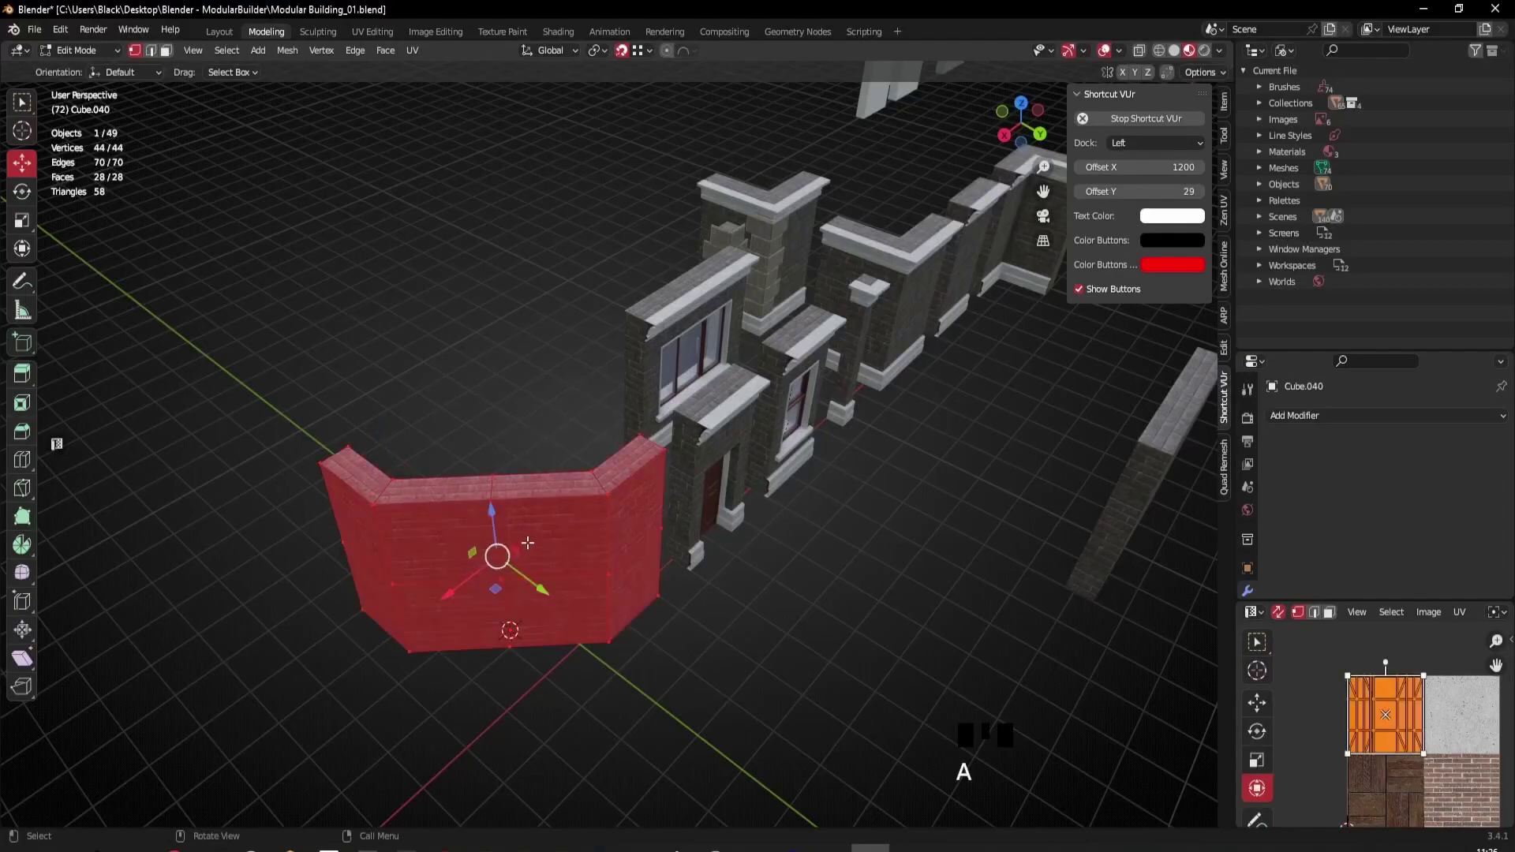
{"action": "right_click", "coordinate": [472, 569]}
{"action": "mouse_move", "coordinate": [488, 760]}
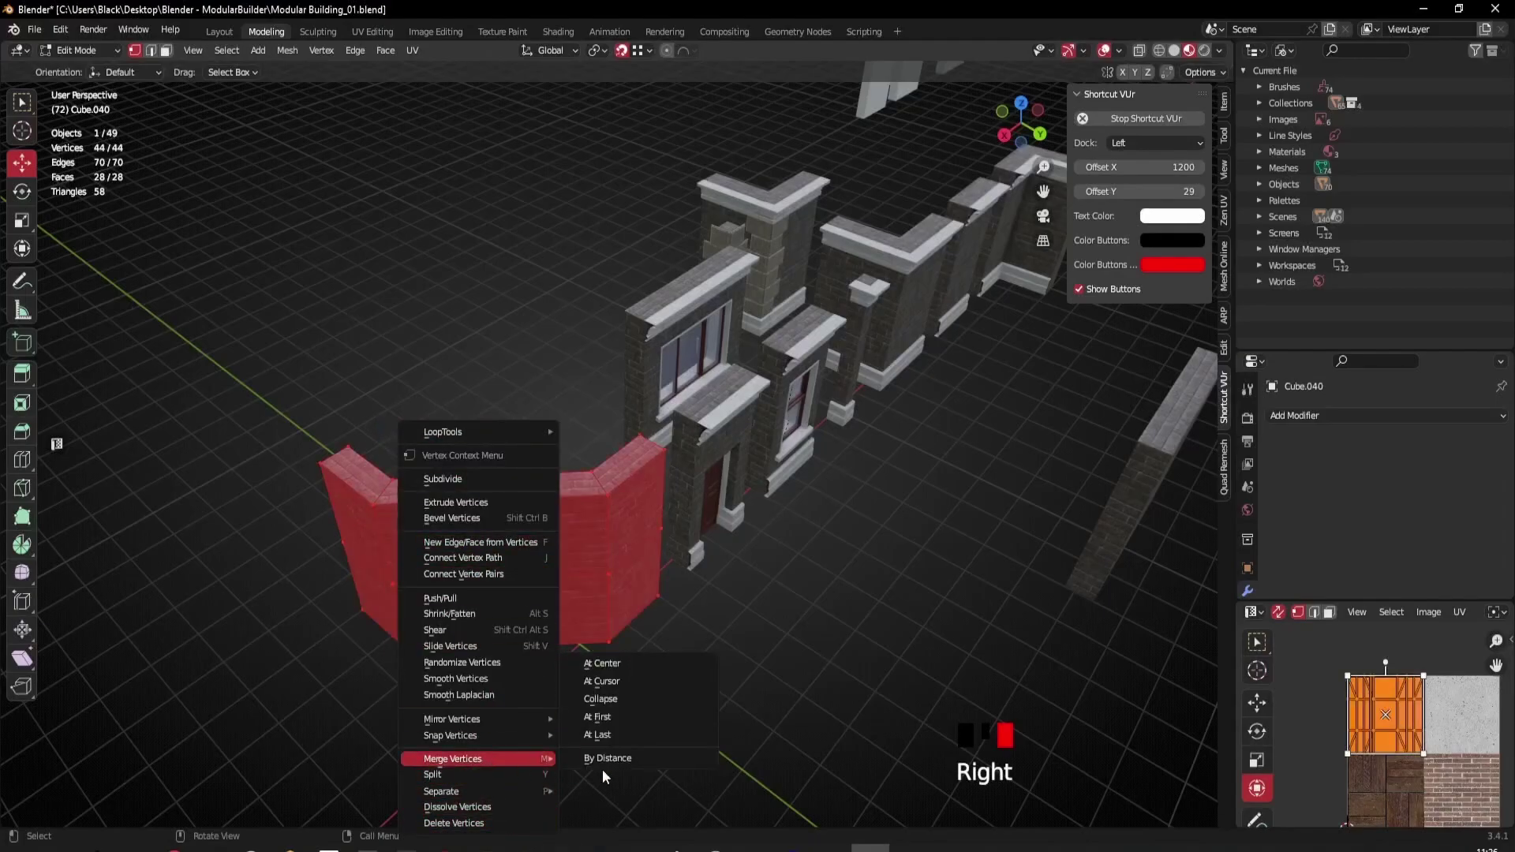
{"action": "left_click", "coordinate": [622, 759]}
{"action": "middle_click_drag", "start_coordinate": [461, 495], "coordinate": [593, 603]}
{"action": "scroll", "coordinate": [634, 588], "scroll_direction": "up", "scroll_amount": 1}
{"action": "key", "text": "Tab"}
{"action": "scroll", "coordinate": [699, 551], "scroll_direction": "up", "scroll_amount": 2}
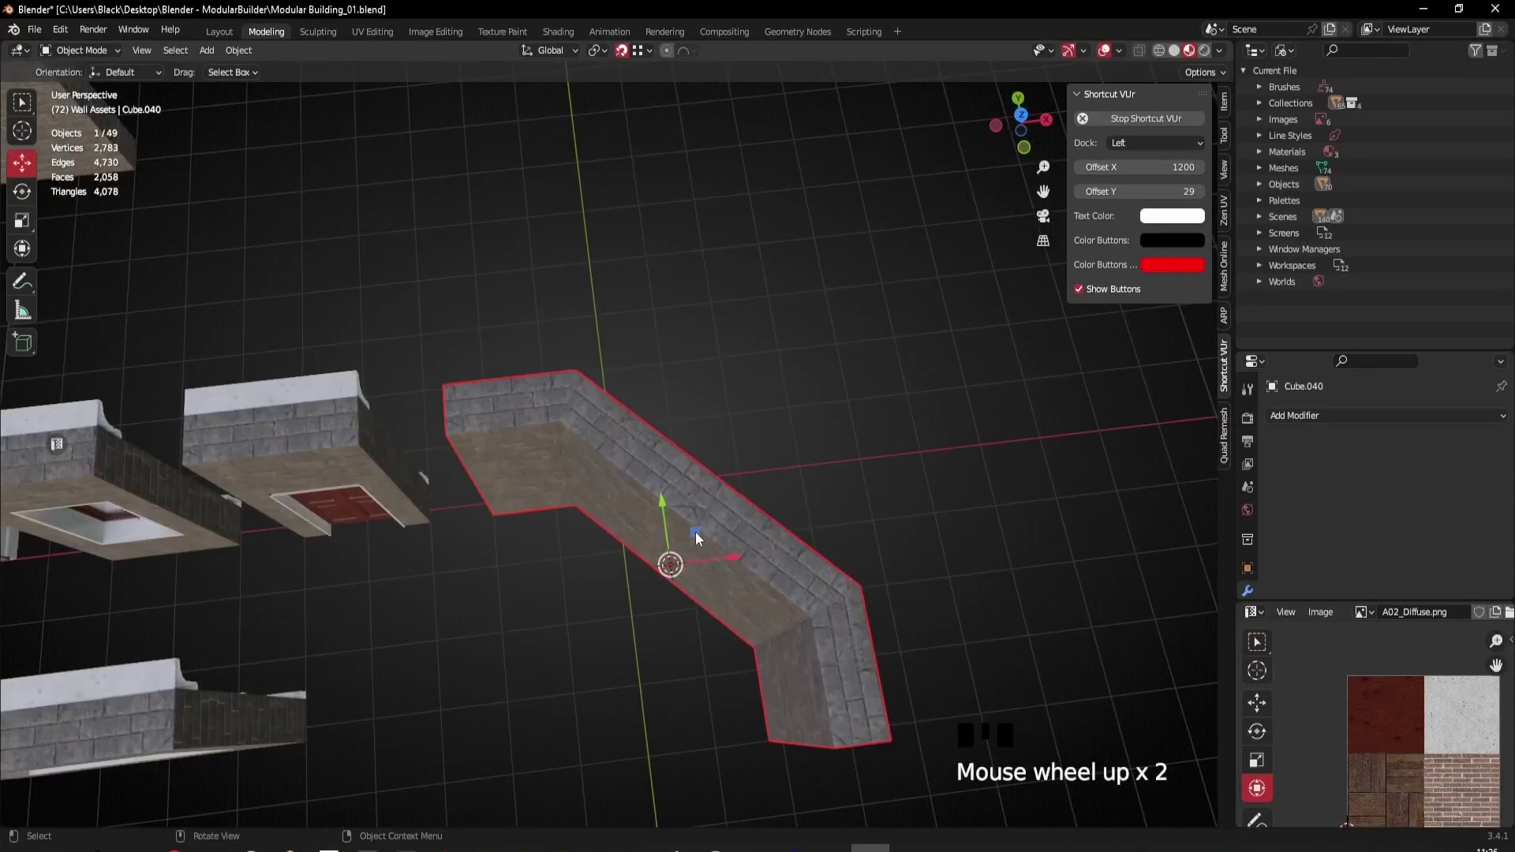
Step: Switch snapping to Increment and move the corner wall -1 m in X and 2 m in Y
{"action": "left_click", "coordinate": [622, 52]}
{"action": "left_click", "coordinate": [622, 53]}
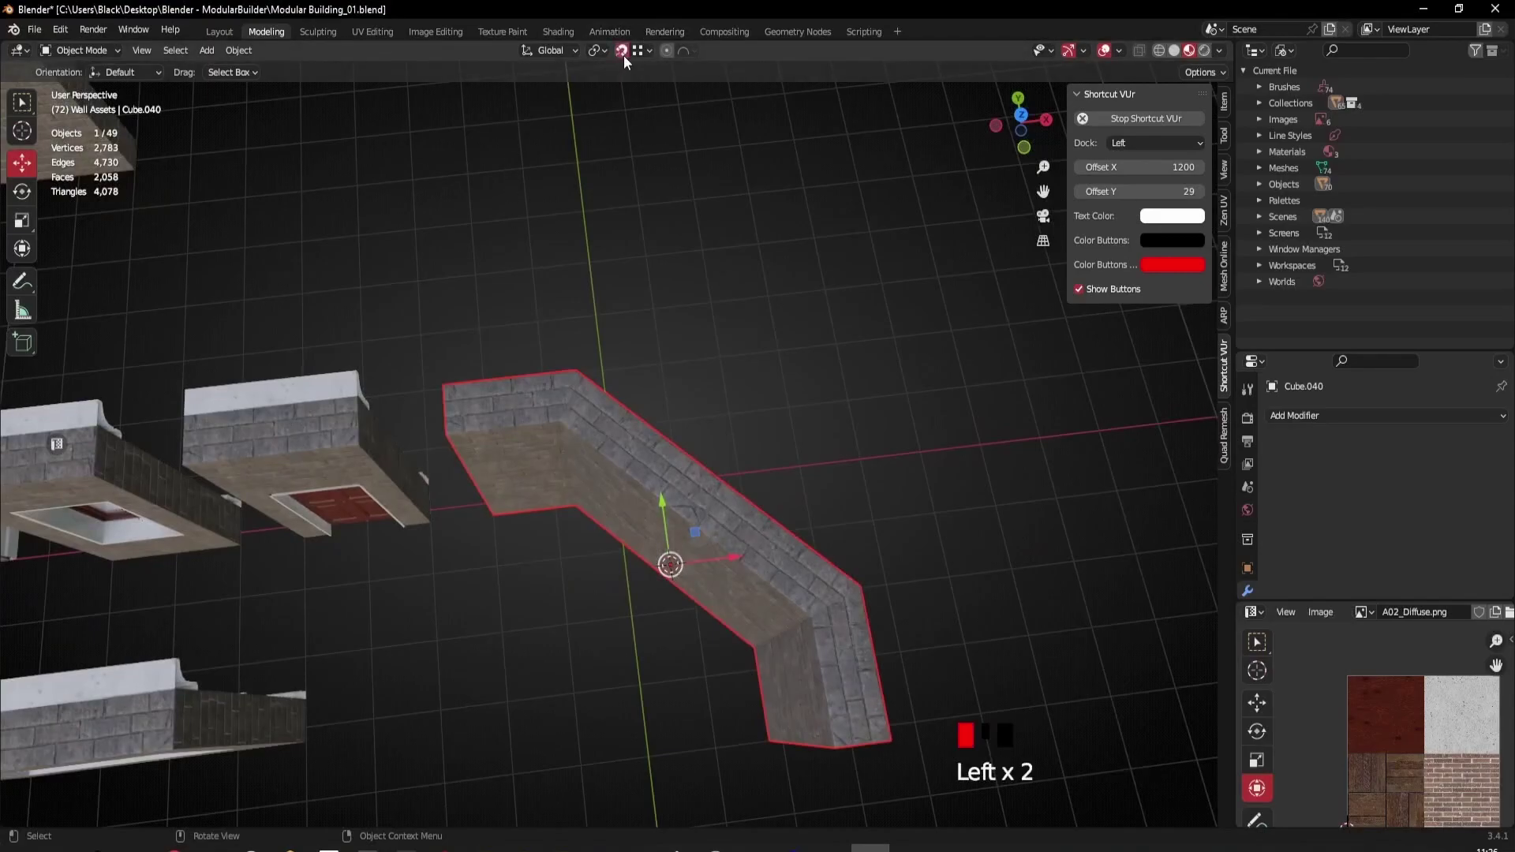
{"action": "left_click", "coordinate": [648, 51]}
{"action": "left_click", "coordinate": [612, 100]}
{"action": "left_click_drag", "start_coordinate": [694, 534], "coordinate": [640, 439]}
{"action": "middle_click_drag", "start_coordinate": [640, 439], "coordinate": [845, 247]}
{"action": "scroll", "coordinate": [679, 505], "scroll_direction": "down", "scroll_amount": 3}
Step: In top view, move the corner wall 0.3 m in X and -0.7 m in Y, and clear its location
{"action": "left_click", "coordinate": [1020, 115]}
{"action": "scroll", "coordinate": [689, 407], "scroll_direction": "up", "scroll_amount": 7}
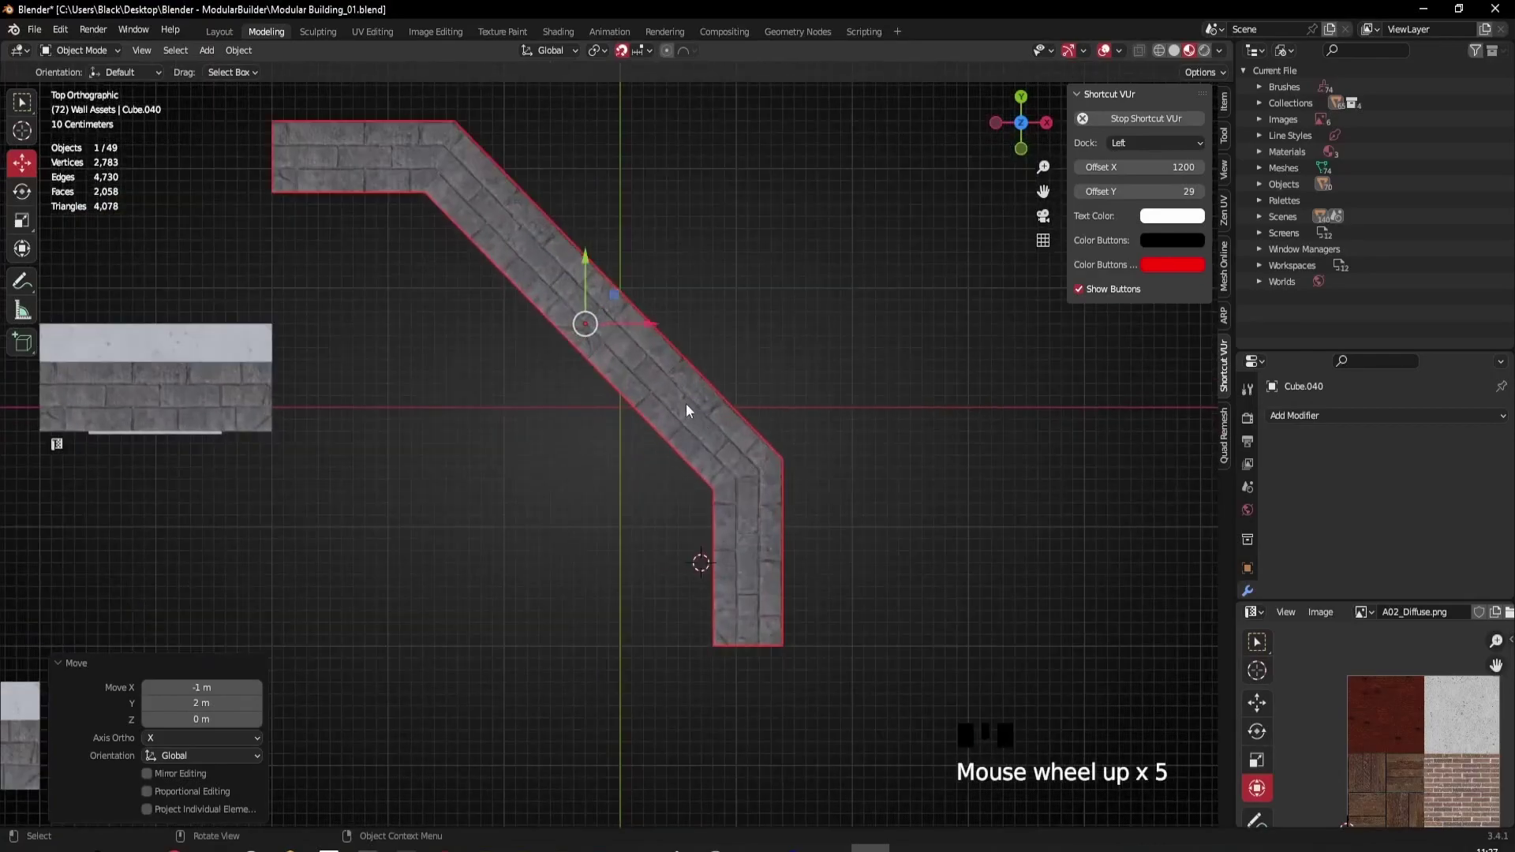
{"action": "middle_click_drag", "start_coordinate": [616, 267], "coordinate": [603, 245], "text": "shift"}
{"action": "left_click_drag", "start_coordinate": [603, 244], "coordinate": [656, 367]}
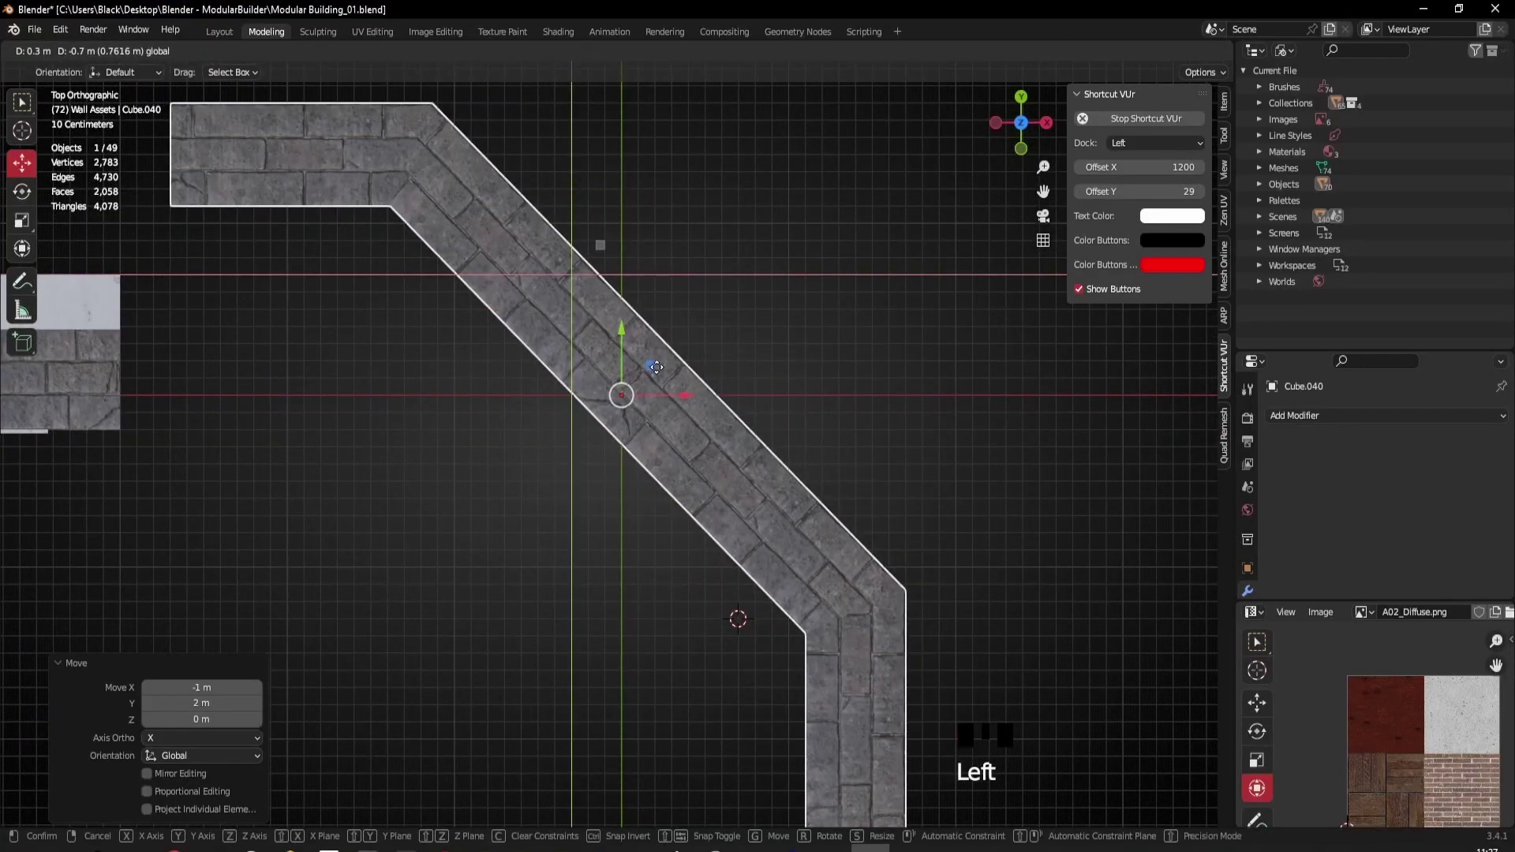
{"action": "left_click_drag", "start_coordinate": [657, 367], "coordinate": [657, 367]}
{"action": "scroll", "coordinate": [670, 385], "scroll_direction": "down", "scroll_amount": 8}
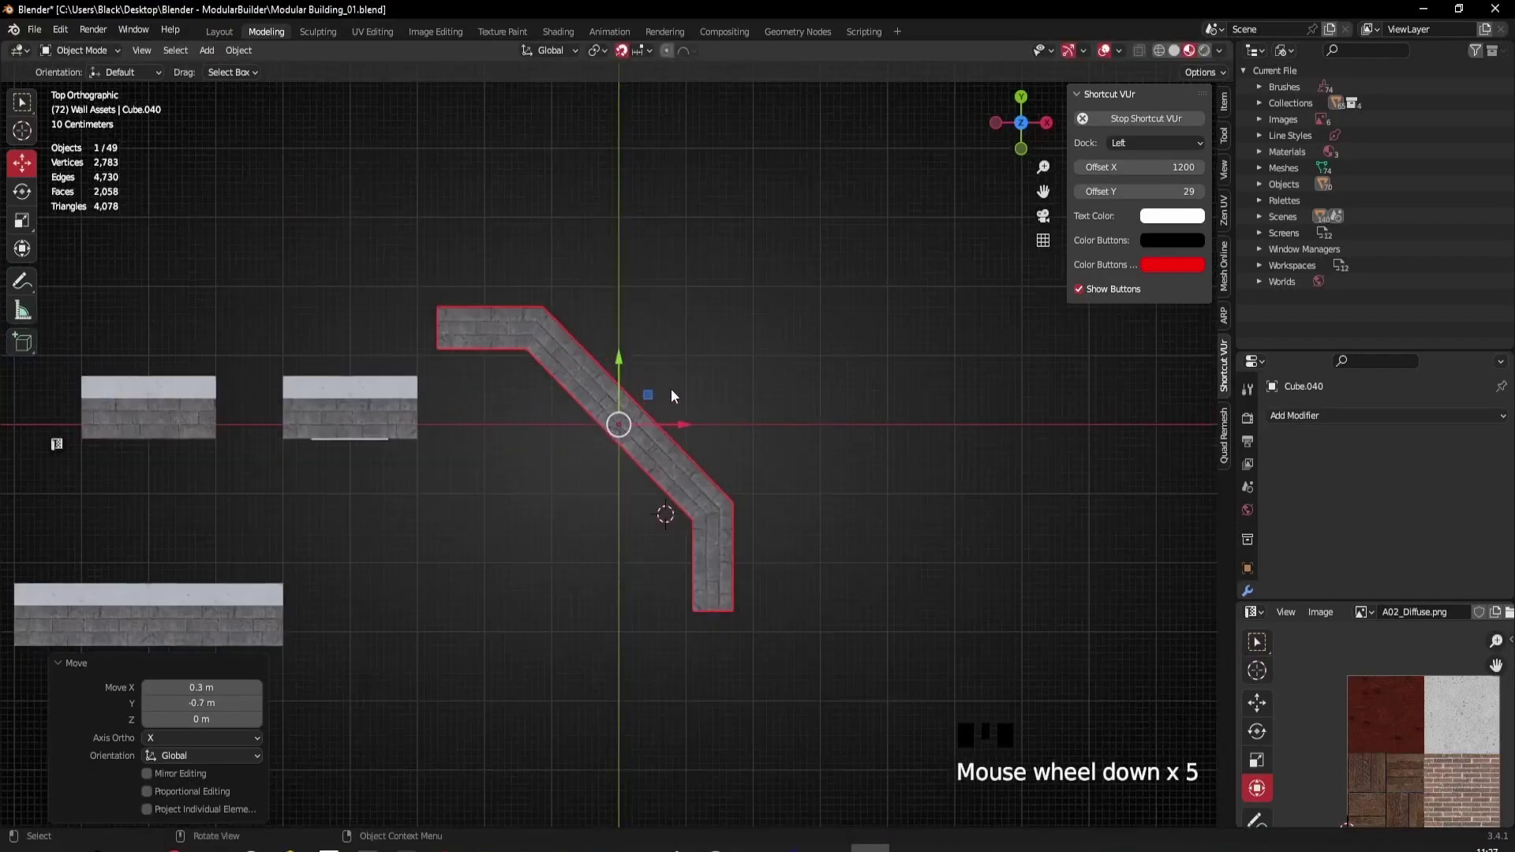
{"action": "scroll", "coordinate": [701, 440], "scroll_direction": "down", "scroll_amount": 4}
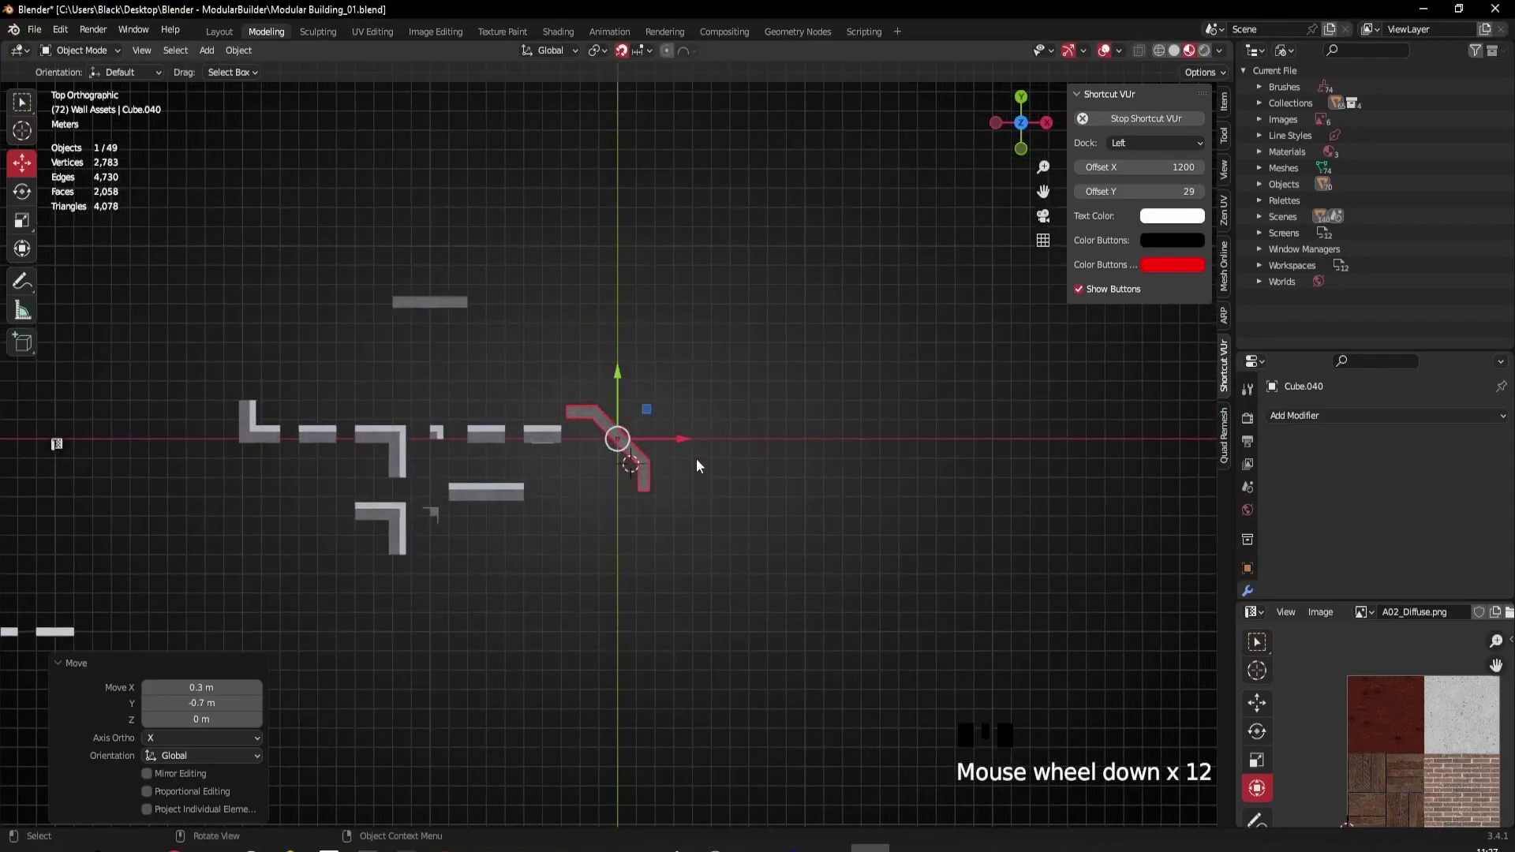
{"action": "key", "text": "alt+g"}
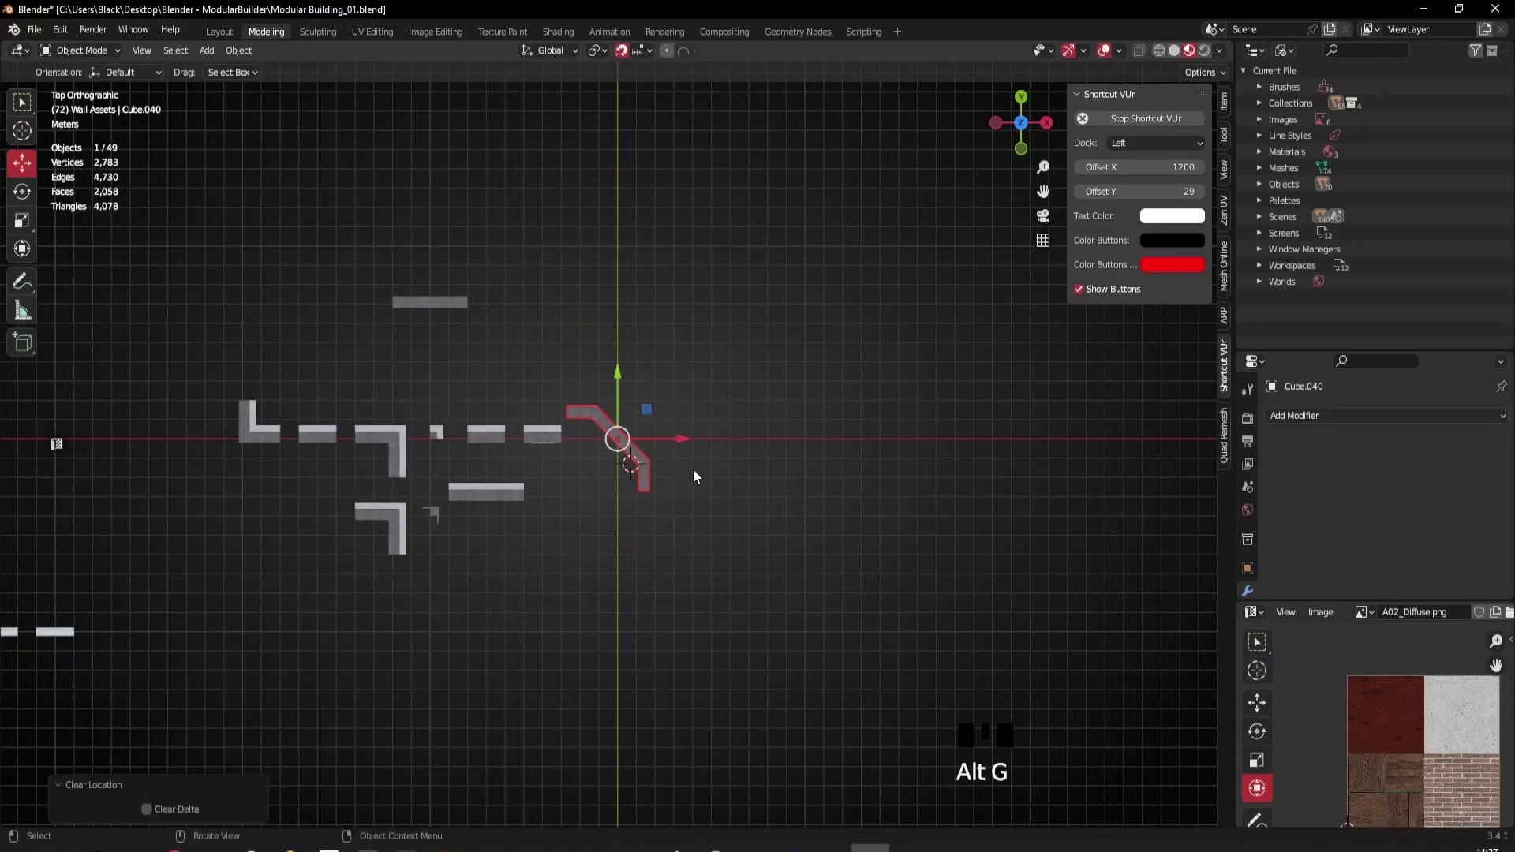
Step: In mesh editing, move all of the corner wall's geometry 2.7 m in X and 2.7 m in Y relative to its origin
{"action": "scroll", "coordinate": [680, 441], "scroll_direction": "down", "scroll_amount": 5}
{"action": "scroll", "coordinate": [677, 440], "scroll_direction": "up", "scroll_amount": 15}
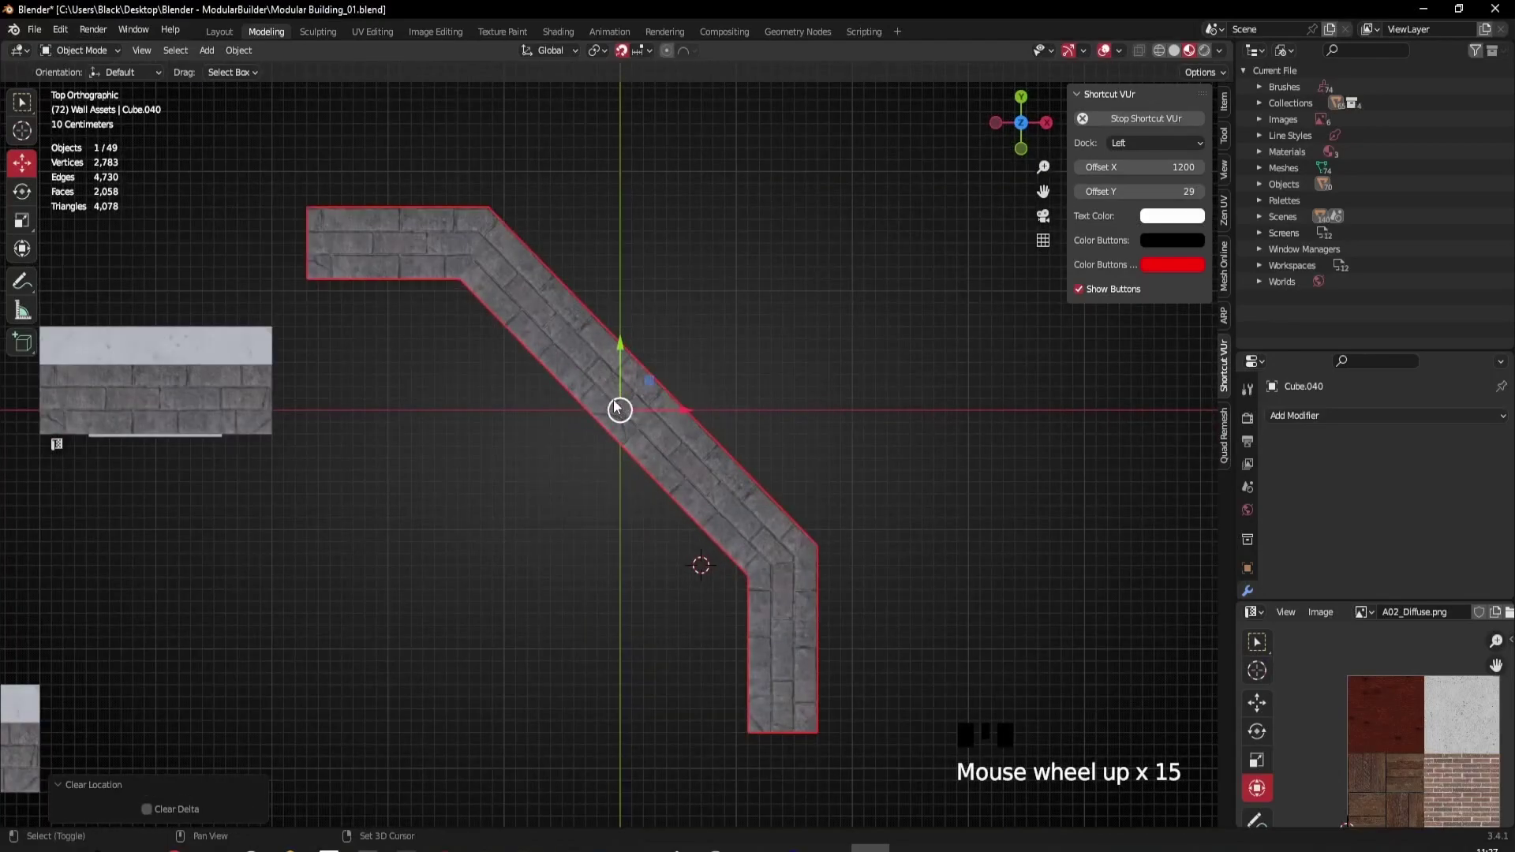
{"action": "middle_click_drag", "start_coordinate": [669, 438], "coordinate": [705, 525], "text": "shift"}
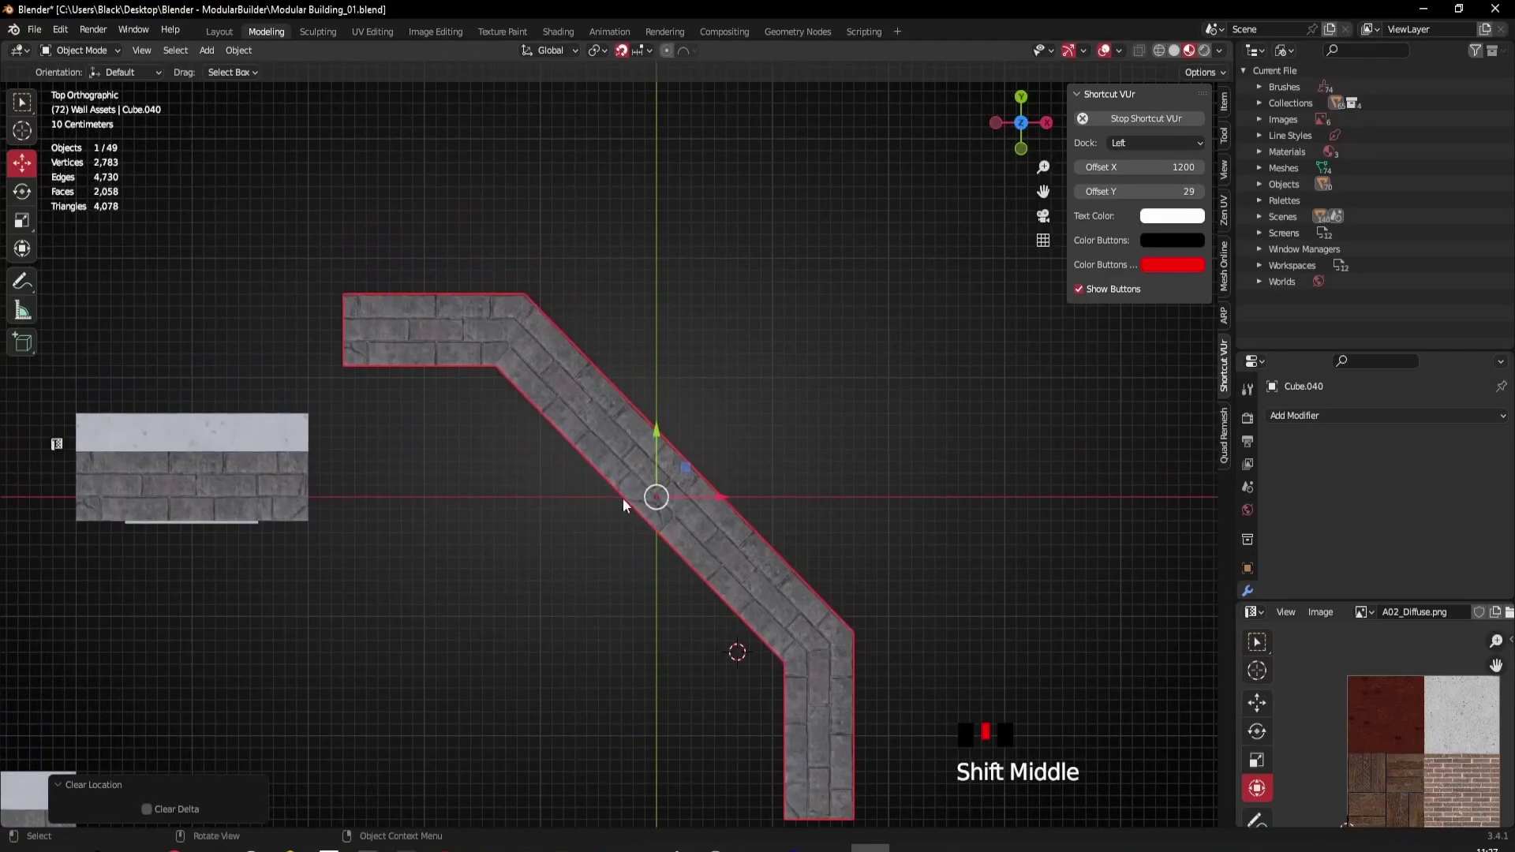
{"action": "scroll", "coordinate": [687, 462], "scroll_direction": "down", "scroll_amount": 4}
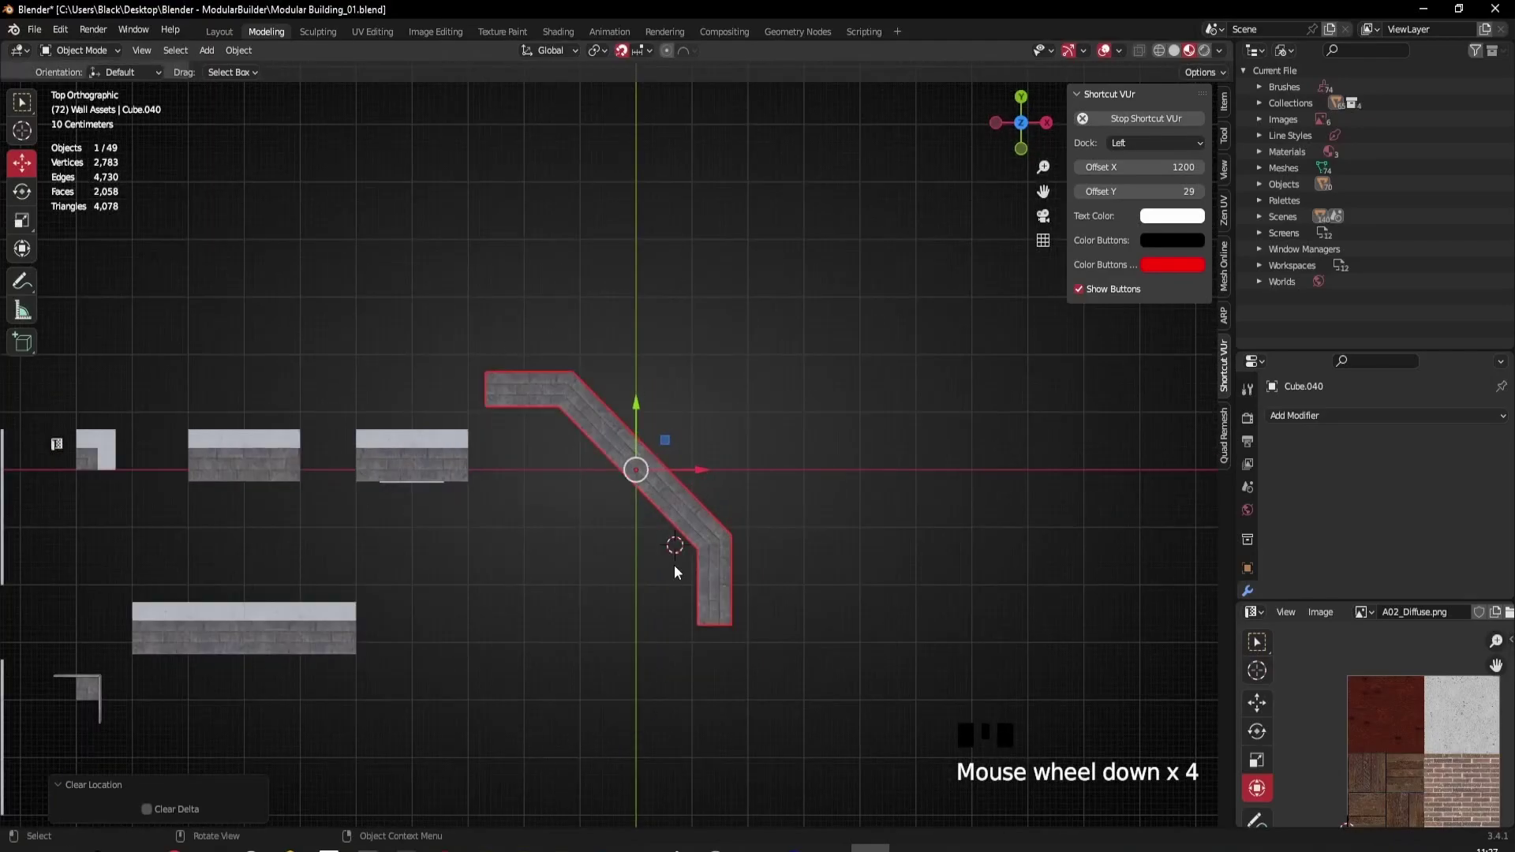
{"action": "middle_click_drag", "start_coordinate": [608, 404], "coordinate": [608, 549], "text": "shift"}
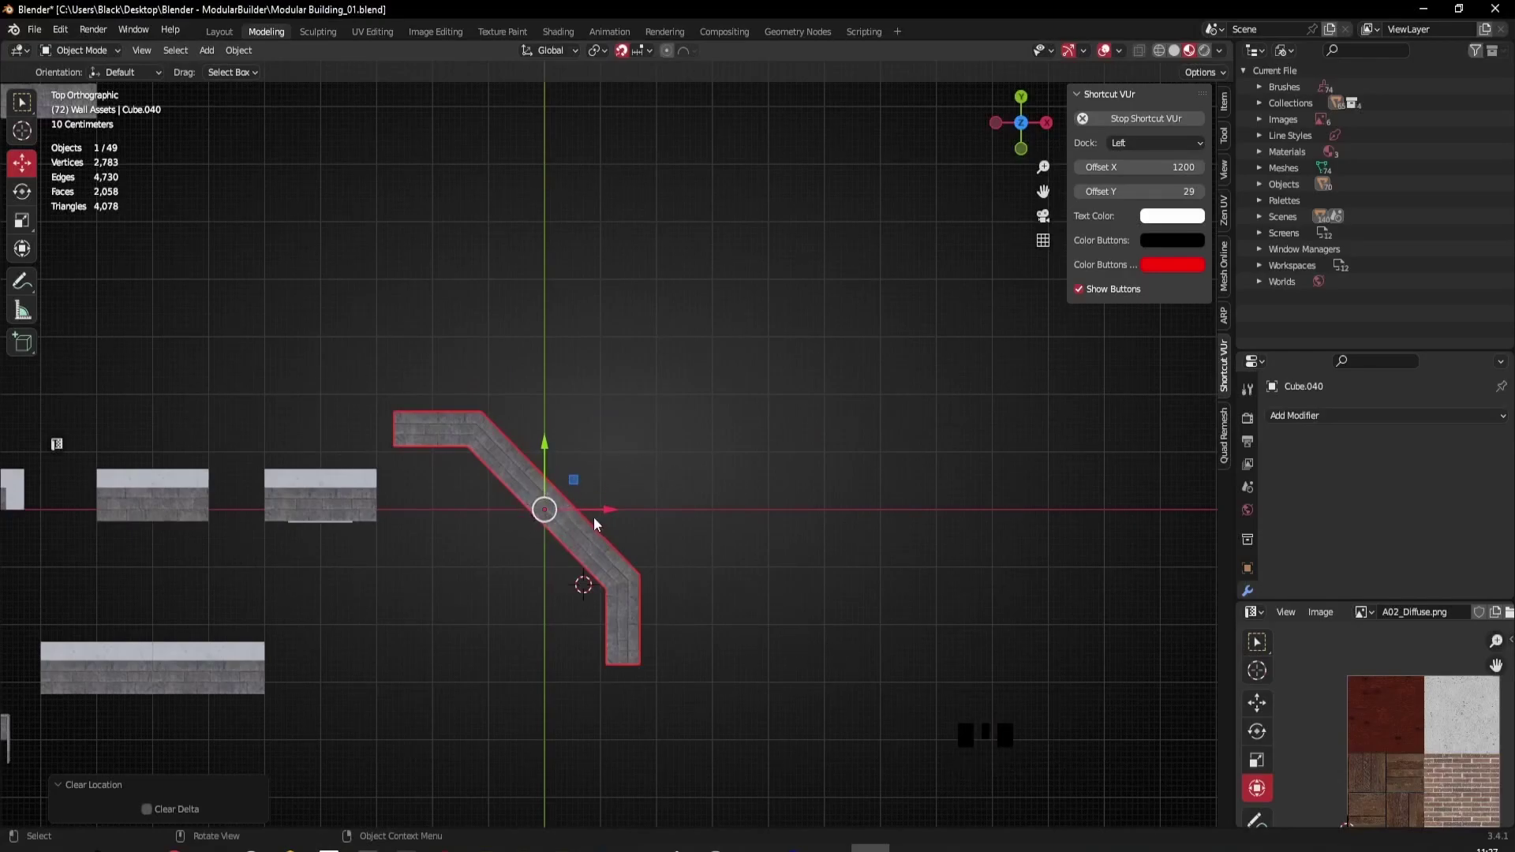
{"action": "key", "text": "Tab"}
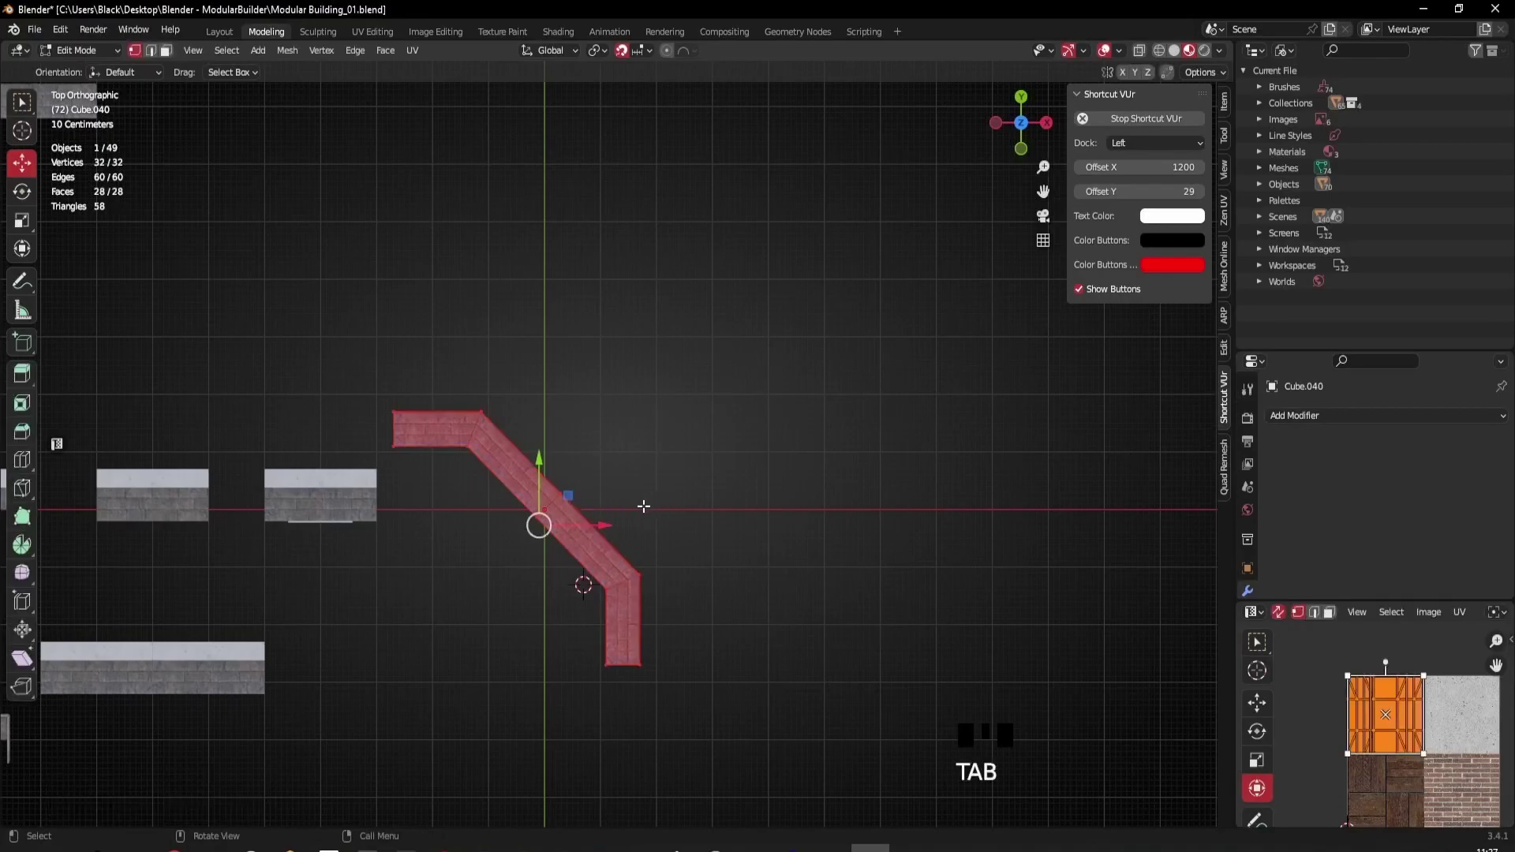
{"action": "key", "text": "3"}
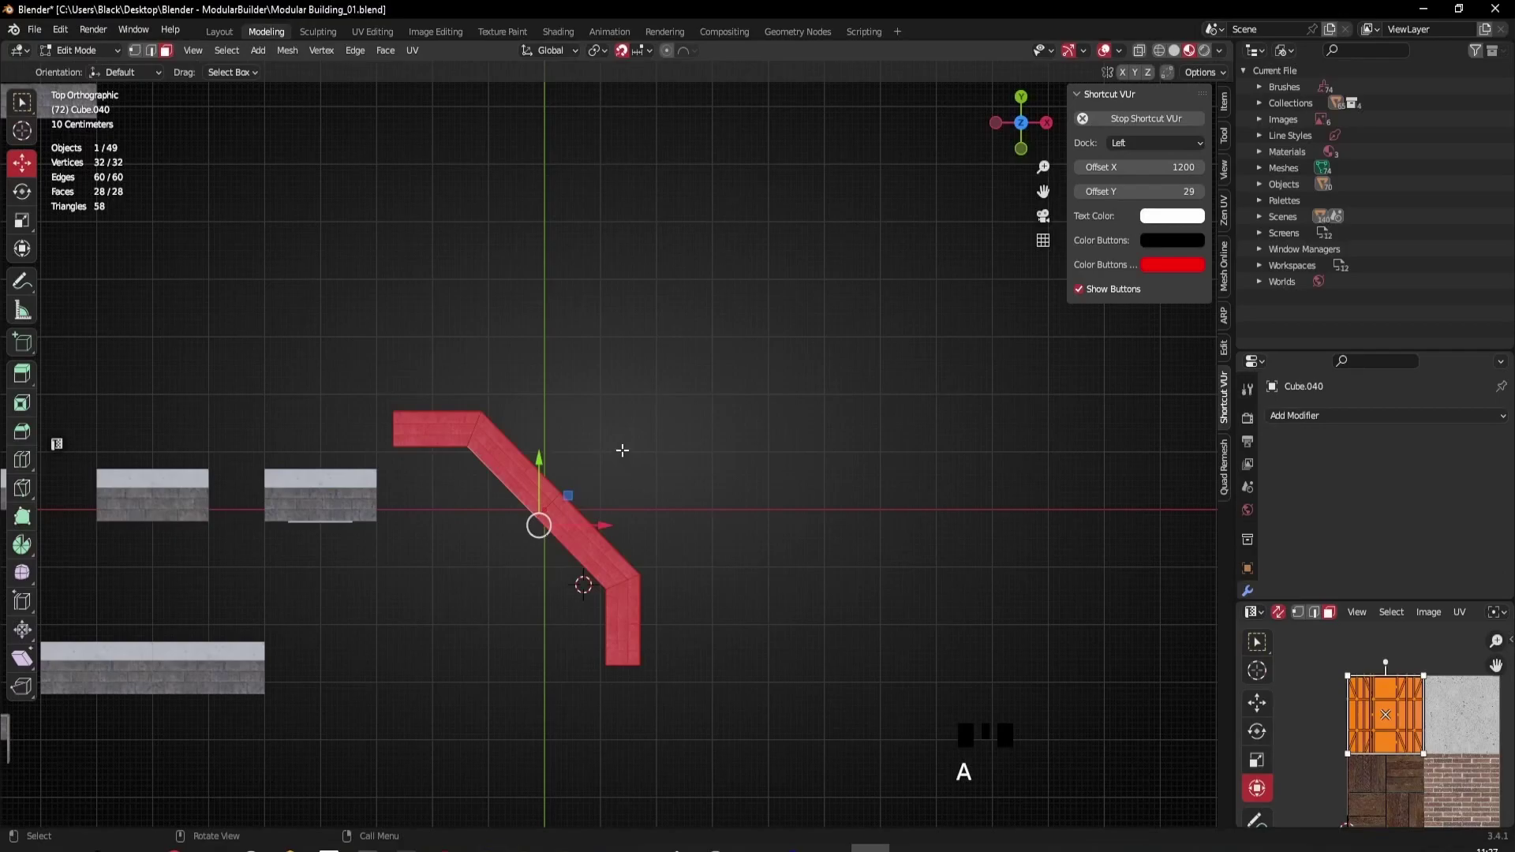
{"action": "scroll", "coordinate": [623, 451], "scroll_direction": "up", "scroll_amount": 2}
{"action": "key", "text": "g"}
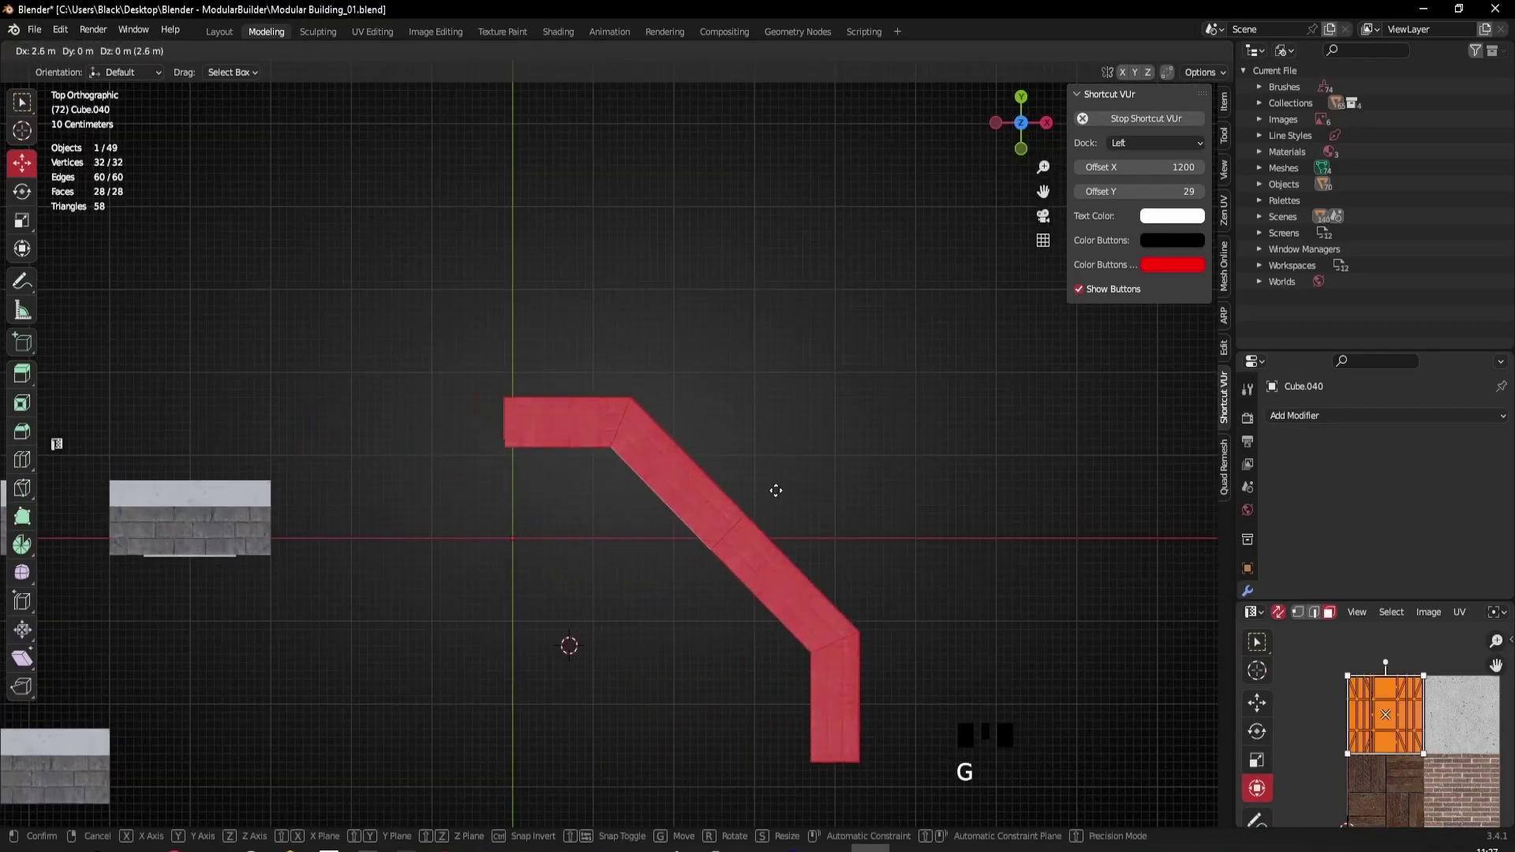
{"action": "left_click", "coordinate": [786, 489]}
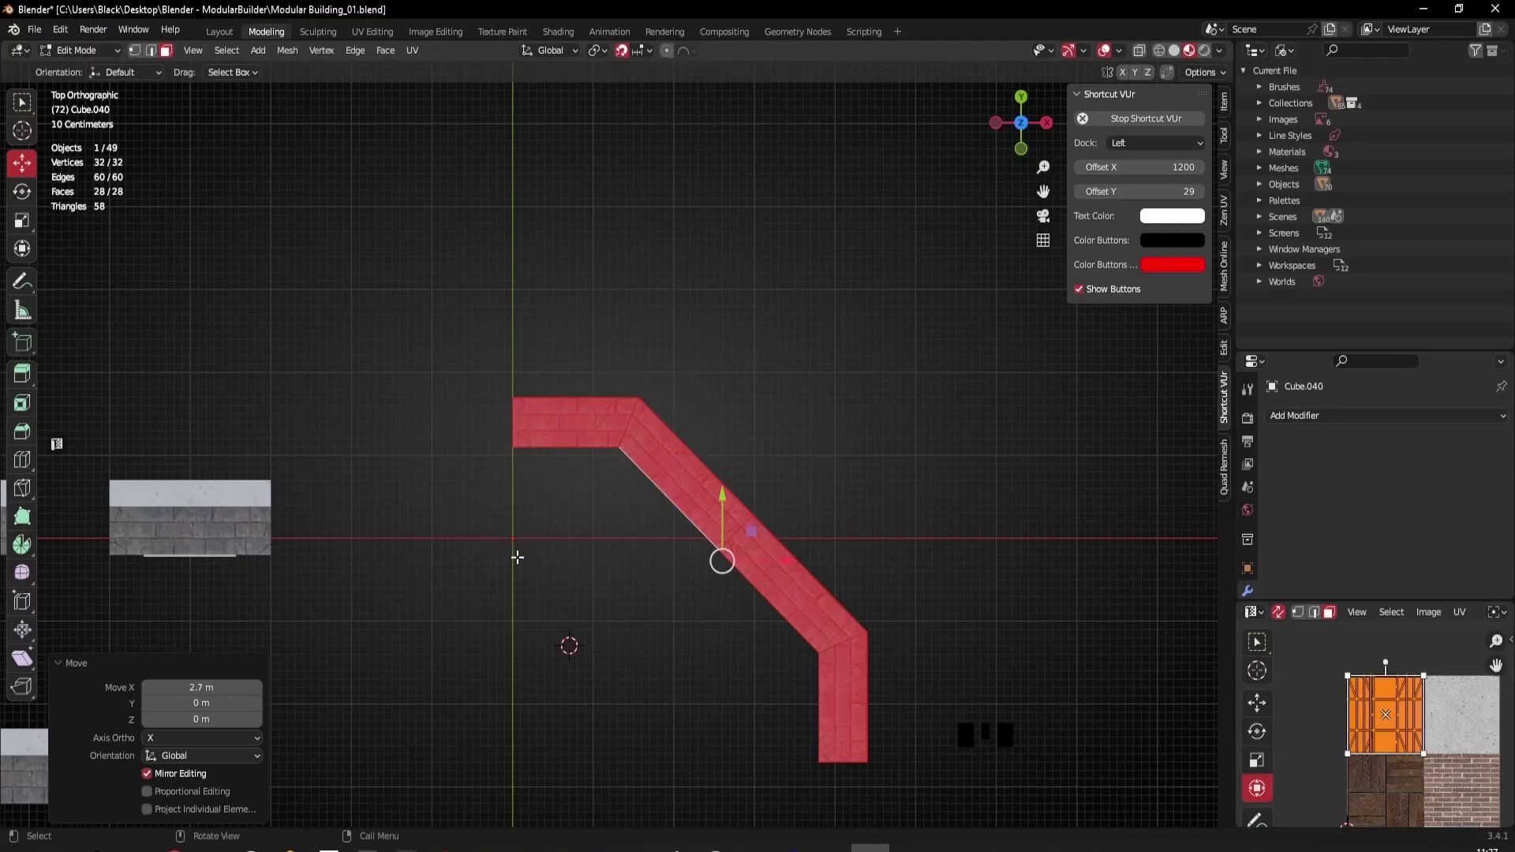
{"action": "left_click_drag", "start_coordinate": [722, 495], "coordinate": [719, 259]}
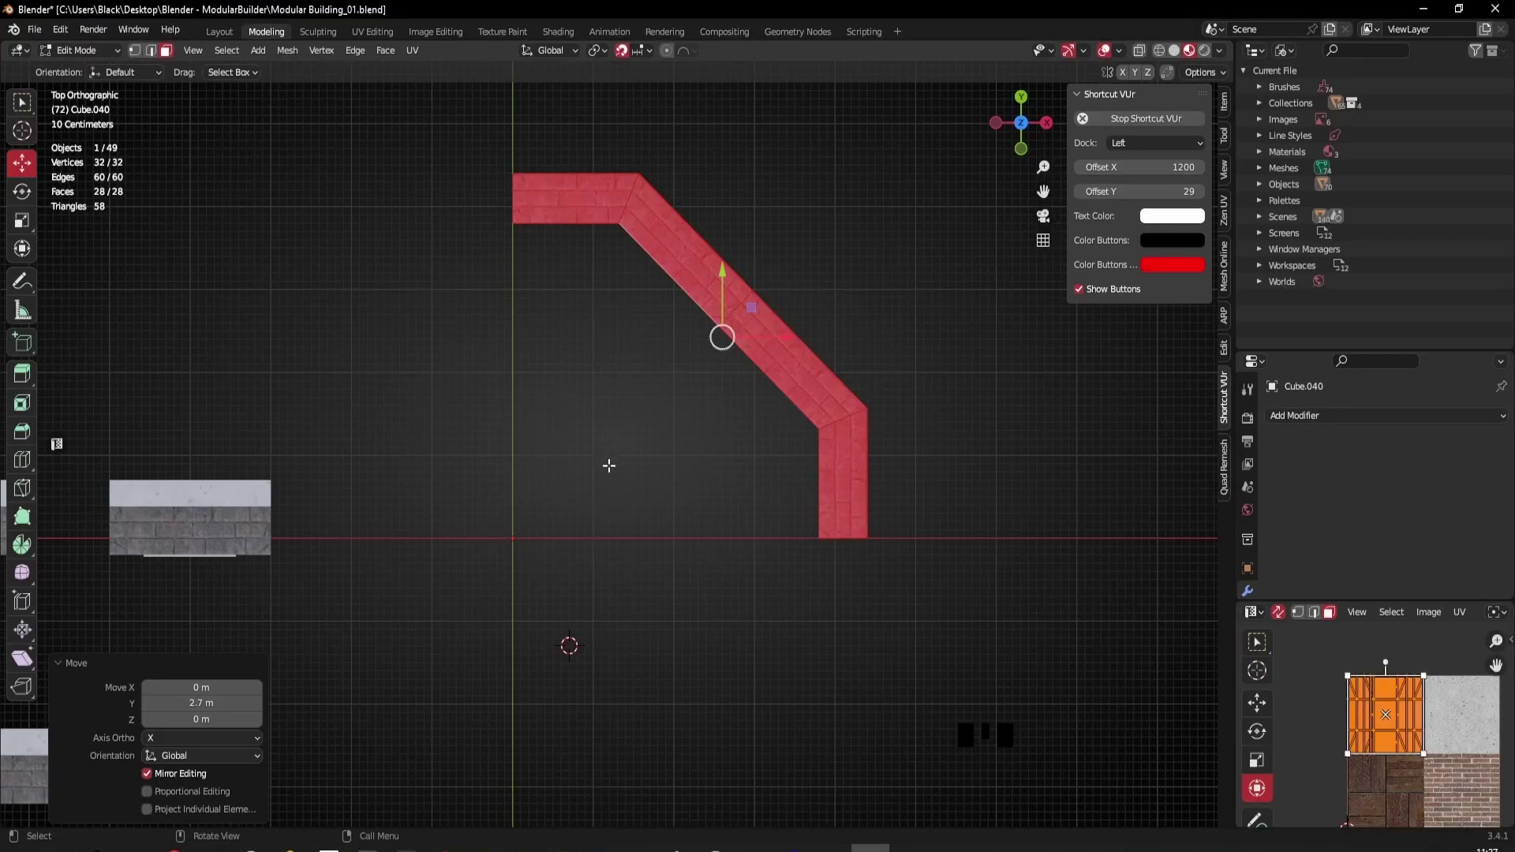
{"action": "key", "text": "Tab"}
Step: Duplicate the corner wall in place and rotate the copy -90° about the Z axis
{"action": "scroll", "coordinate": [614, 473], "scroll_direction": "down", "scroll_amount": 3}
{"action": "middle_click_drag", "start_coordinate": [709, 562], "coordinate": [630, 543]}
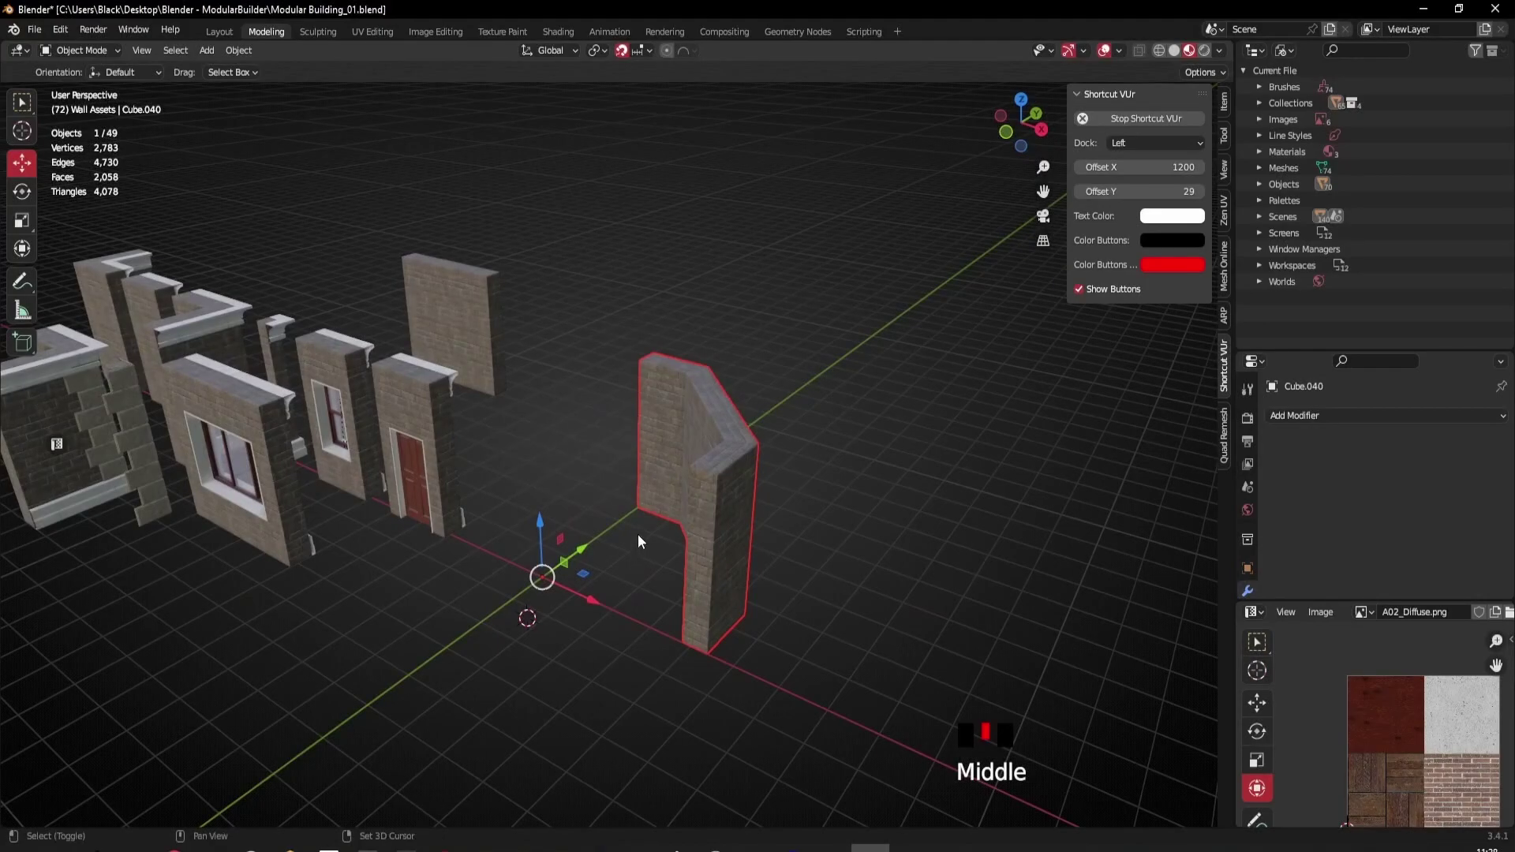
{"action": "left_click", "coordinate": [22, 191]}
{"action": "key", "text": "shift+d"}
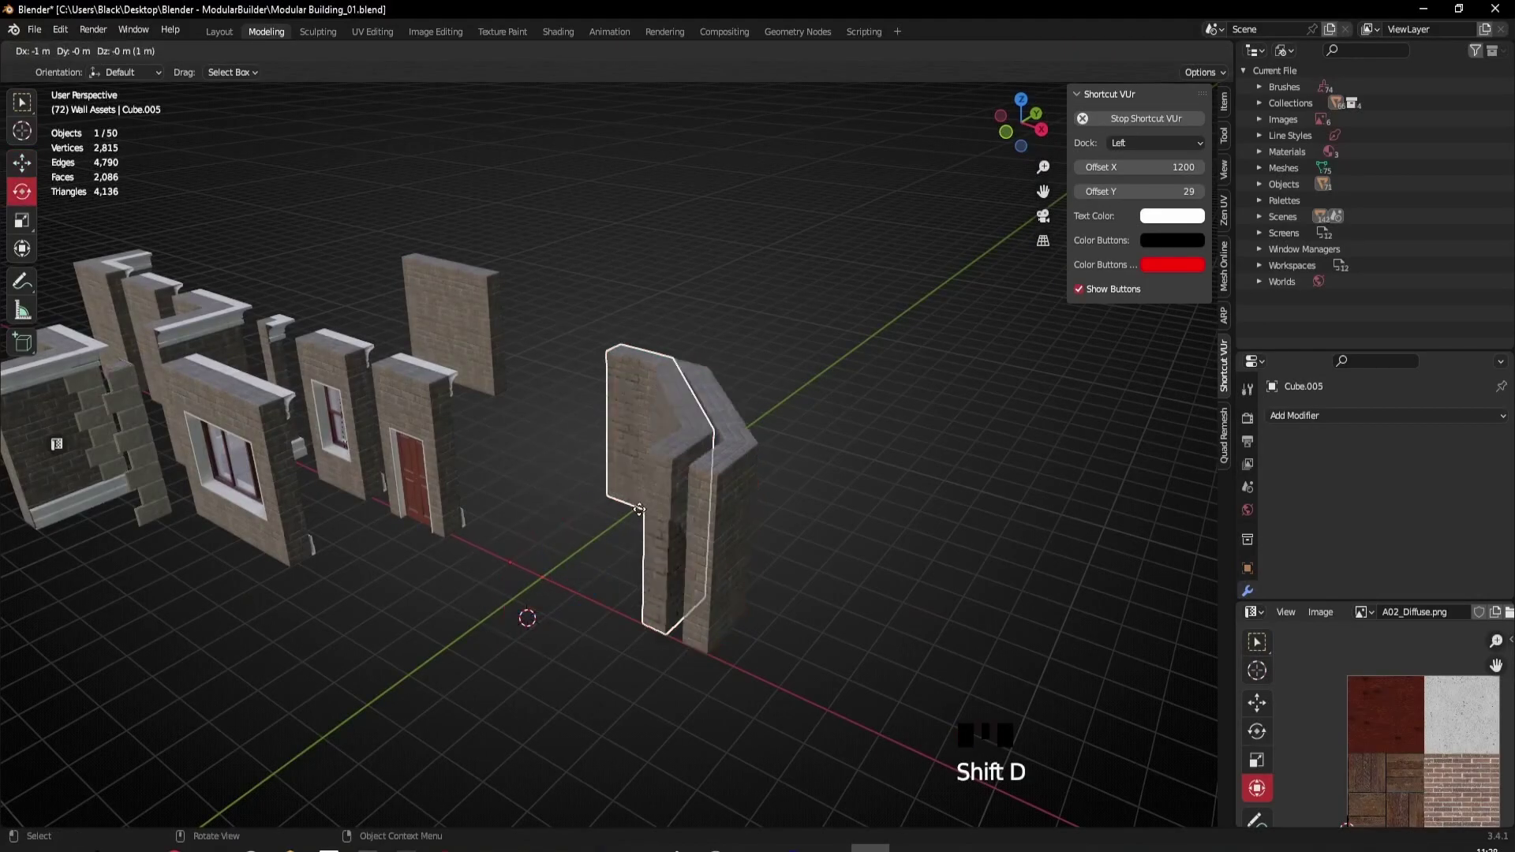
{"action": "right_click", "coordinate": [660, 532]}
{"action": "left_click_drag", "start_coordinate": [561, 608], "coordinate": [467, 613]}
{"action": "left_click", "coordinate": [876, 619]}
{"action": "middle_click_drag", "start_coordinate": [876, 617], "coordinate": [568, 546]}
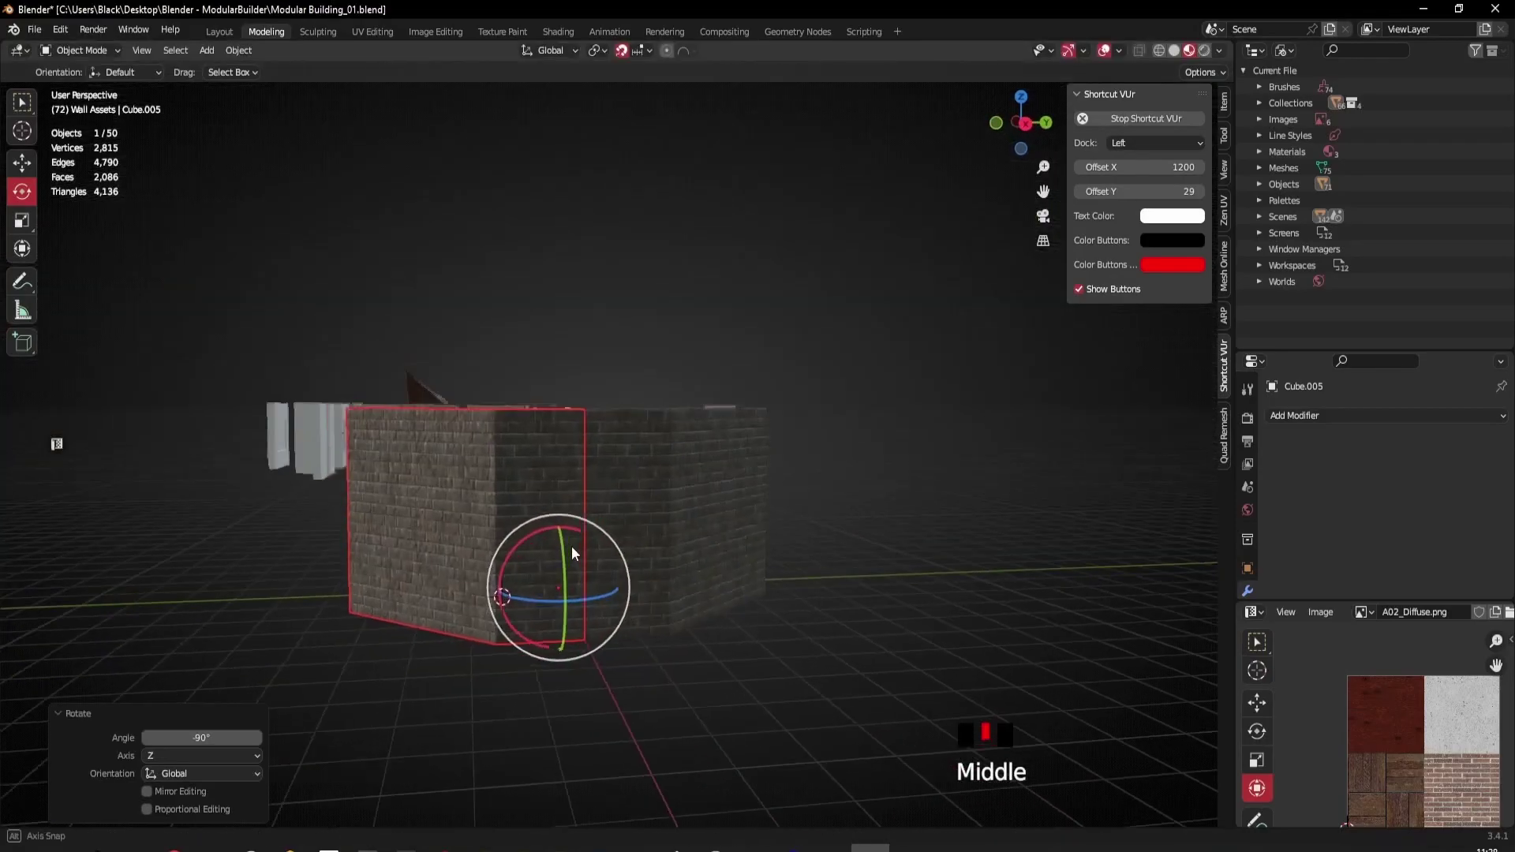
Step: Inspect the joint and brick alignment between the corner wall and its rotated copy from several sides
{"action": "left_click", "coordinate": [783, 609]}
{"action": "middle_click_drag", "start_coordinate": [784, 608], "coordinate": [480, 514]}
{"action": "scroll", "coordinate": [574, 489], "scroll_direction": "up", "scroll_amount": 4}
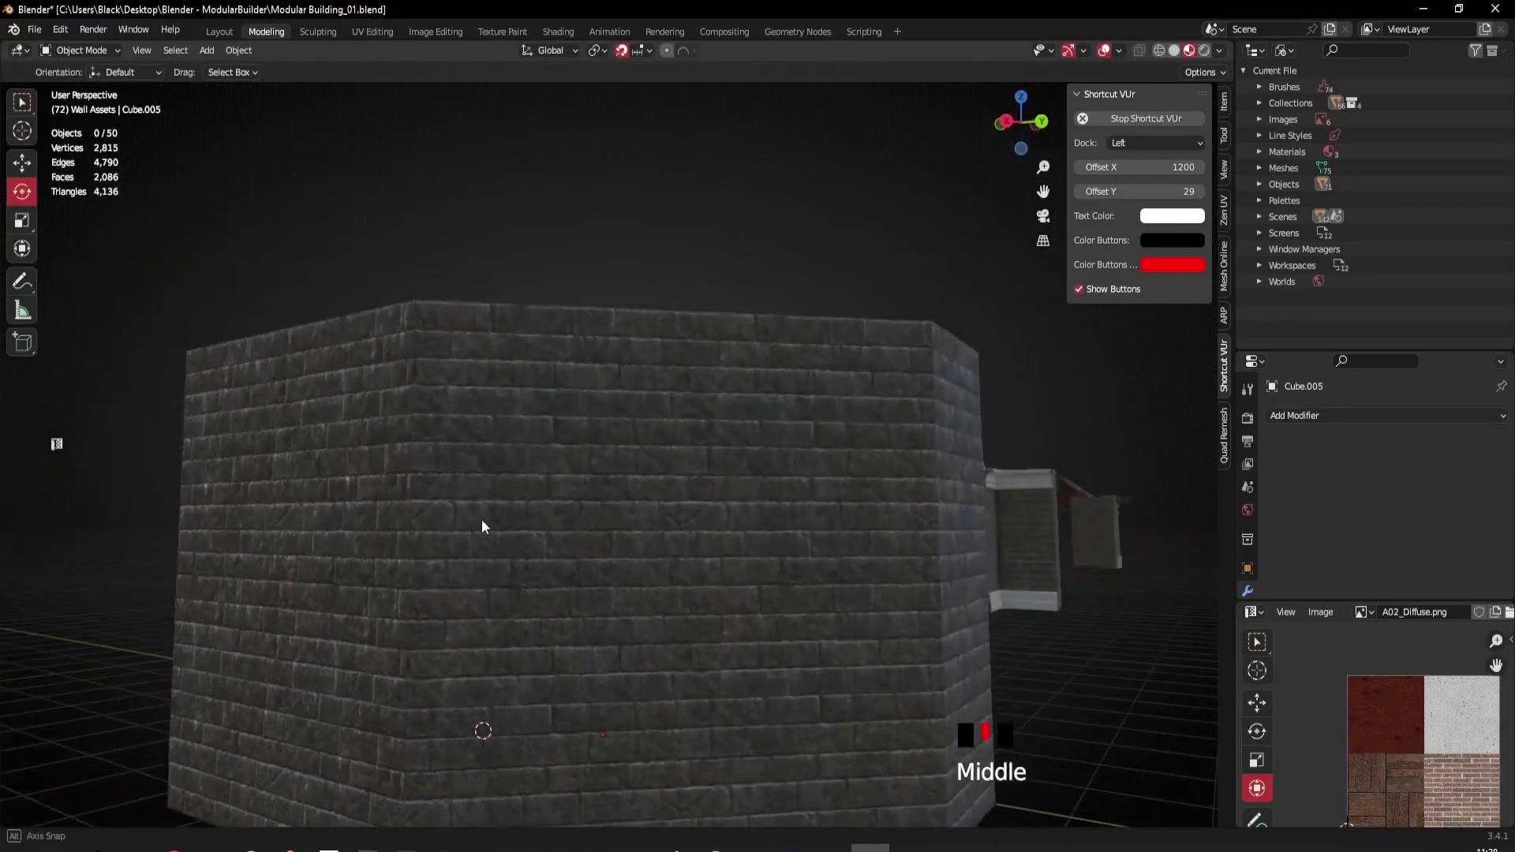
{"action": "scroll", "coordinate": [548, 547], "scroll_direction": "down", "scroll_amount": 4}
{"action": "middle_click_drag", "start_coordinate": [560, 551], "coordinate": [608, 541]}
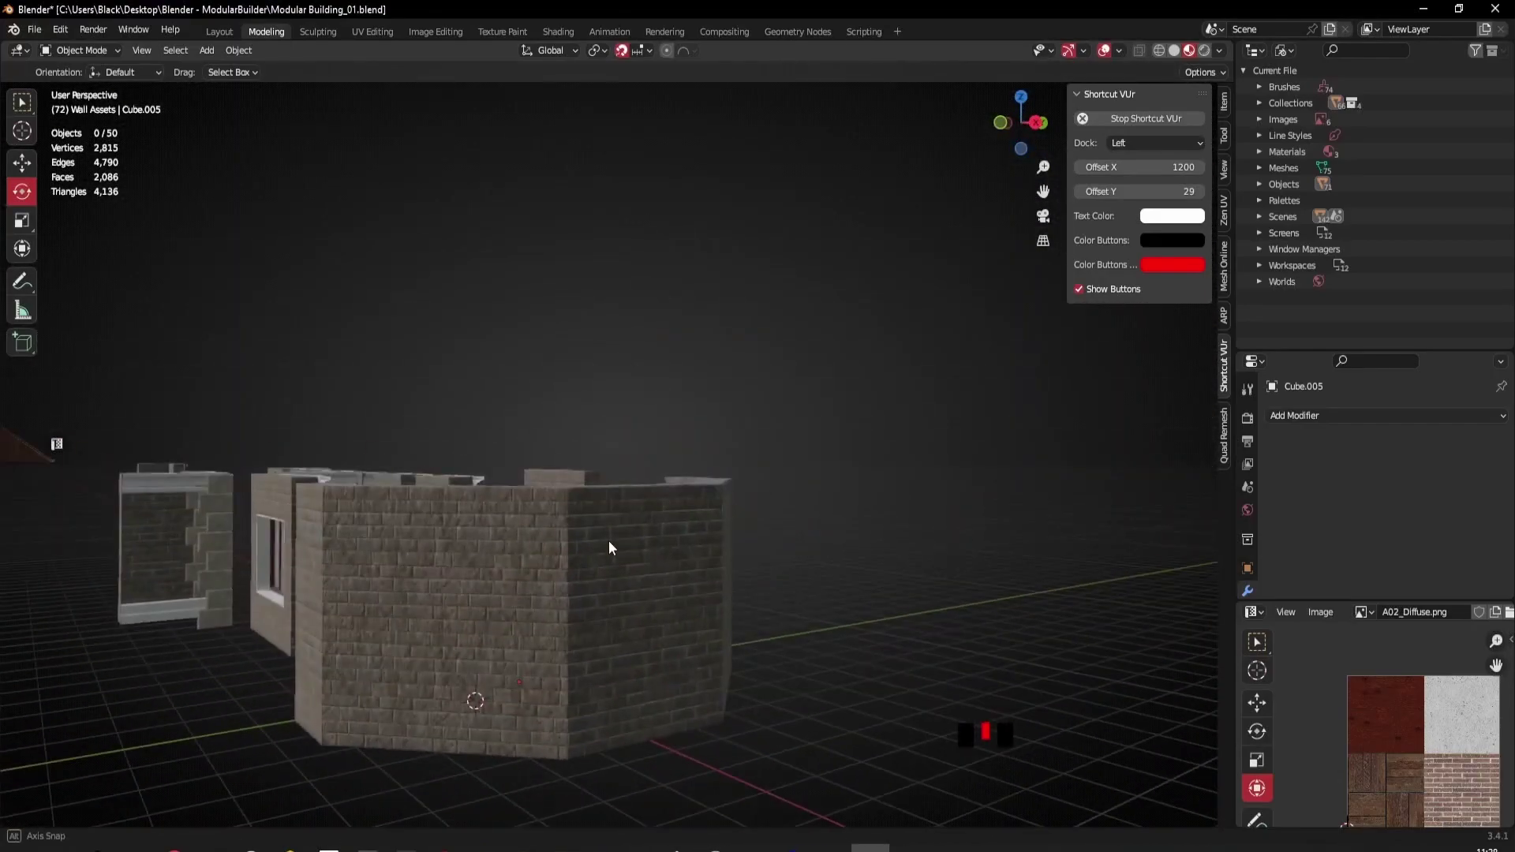
{"action": "middle_click_drag", "start_coordinate": [534, 581], "coordinate": [501, 663]}
Step: Delete the rotated copy of the corner wall
{"action": "left_click", "coordinate": [538, 666]}
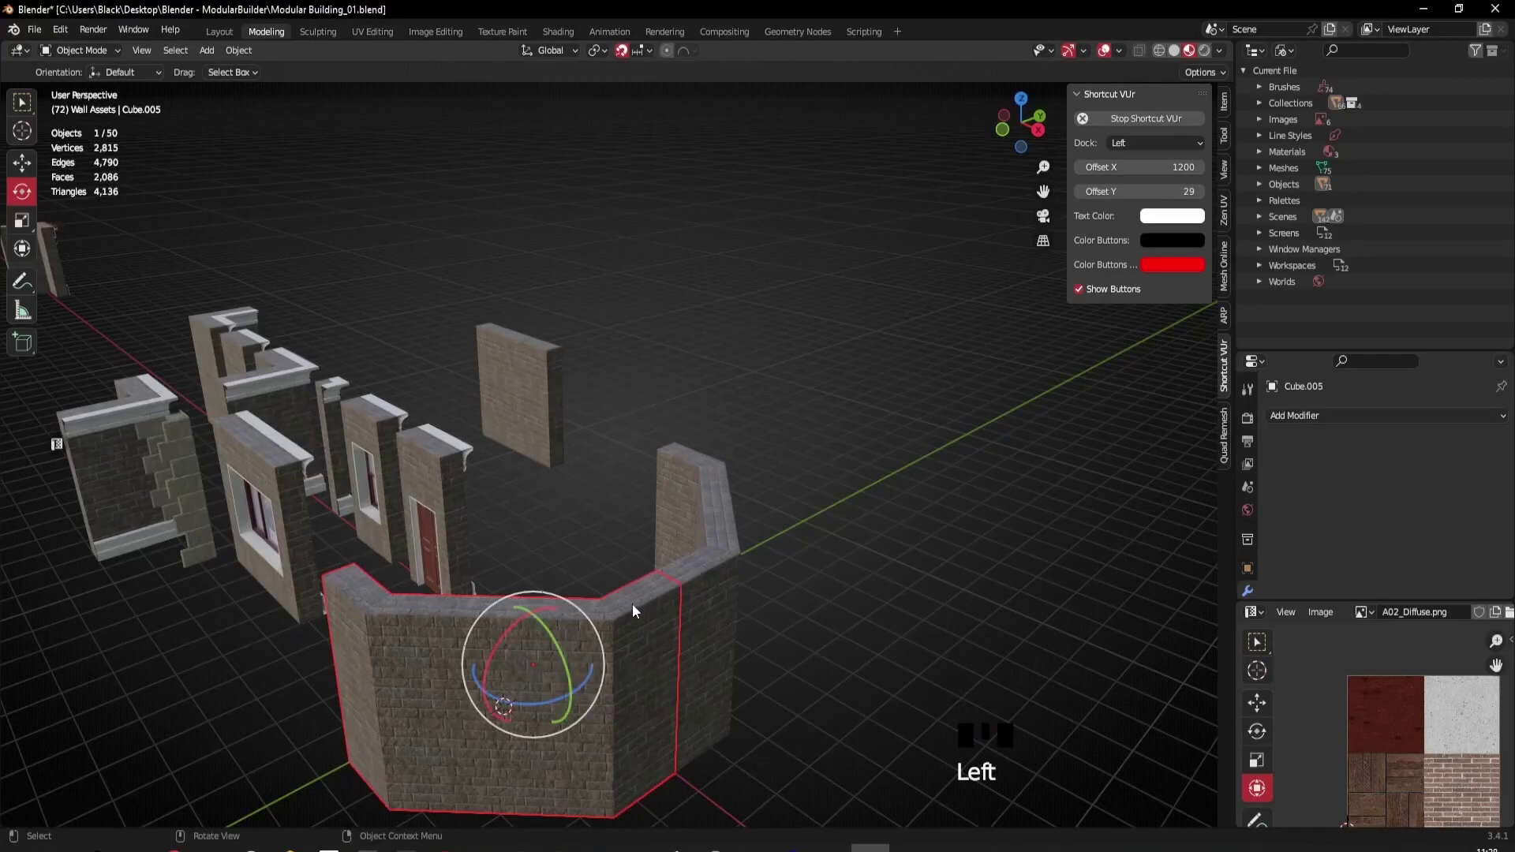
{"action": "scroll", "coordinate": [718, 538], "scroll_direction": "down", "scroll_amount": 3}
{"action": "middle_click_drag", "start_coordinate": [717, 548], "coordinate": [624, 469]}
{"action": "key", "text": "x"}
{"action": "left_click", "coordinate": [592, 566]}
Step: Move the corner wall along the ground to line up beside the doorway wall
{"action": "left_click", "coordinate": [609, 514]}
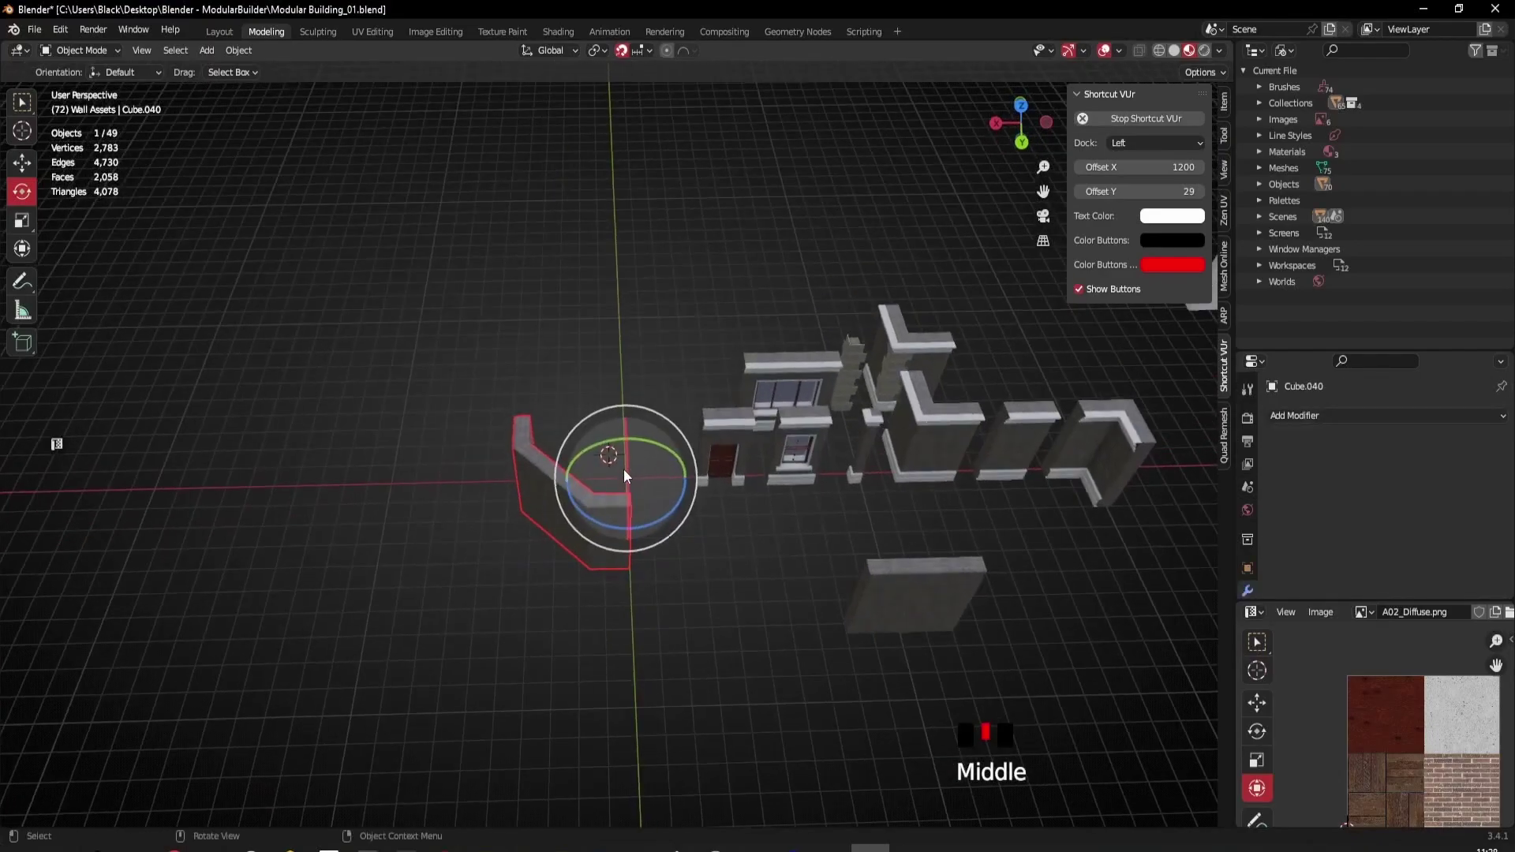
{"action": "left_click", "coordinate": [22, 163]}
{"action": "left_click_drag", "start_coordinate": [636, 541], "coordinate": [619, 475]}
{"action": "middle_click_drag", "start_coordinate": [620, 475], "coordinate": [578, 431]}
{"action": "left_click_drag", "start_coordinate": [544, 439], "coordinate": [590, 434]}
{"action": "left_click", "coordinate": [780, 535]}
{"action": "middle_click_drag", "start_coordinate": [779, 535], "coordinate": [723, 533]}
{"action": "scroll", "coordinate": [477, 486], "scroll_direction": "up", "scroll_amount": 3}
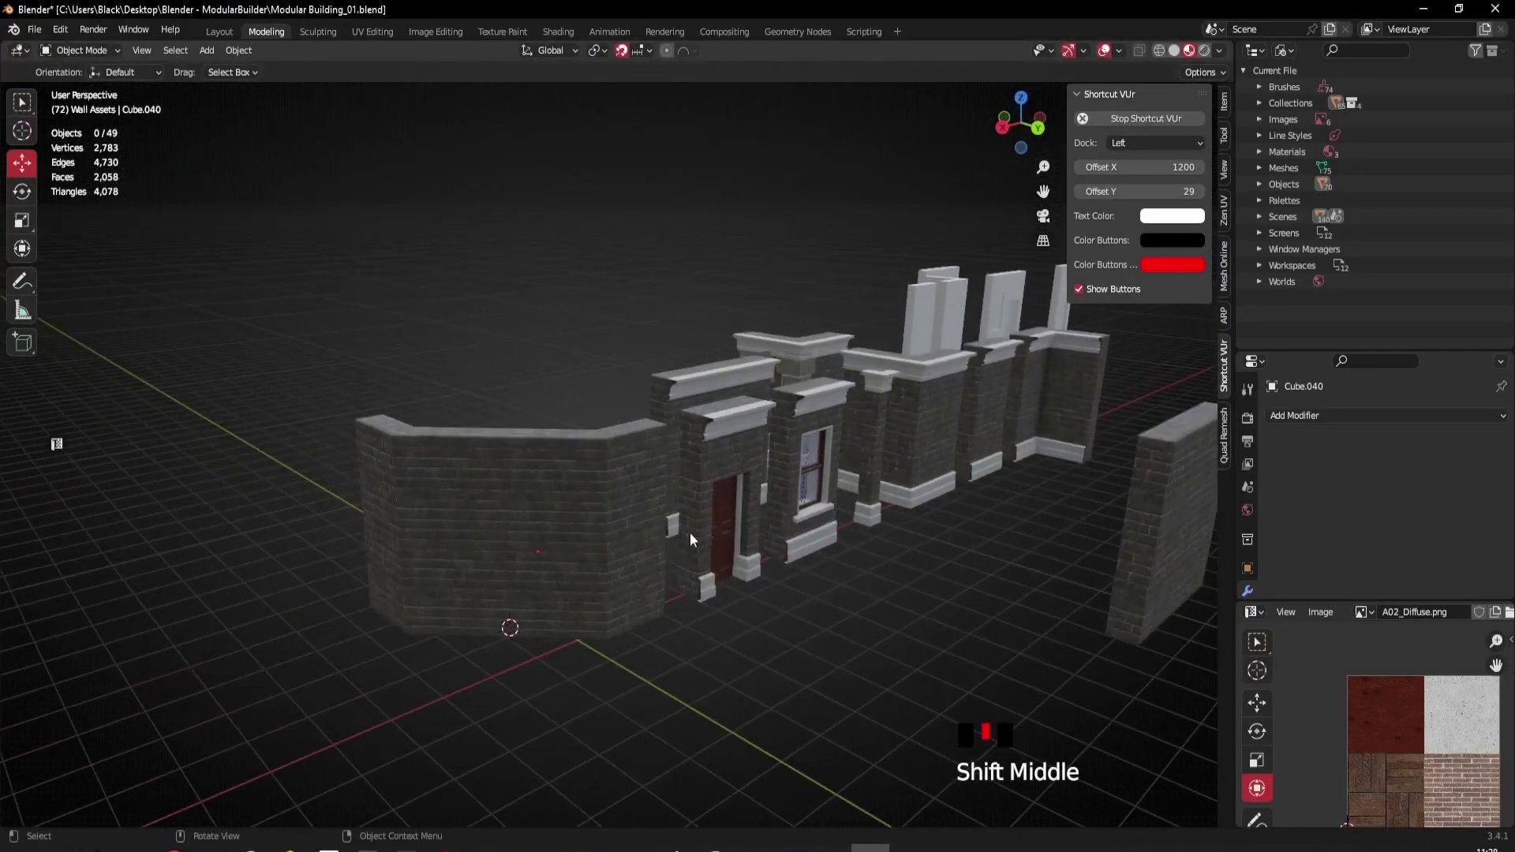
Step: Select the corner wall and review it together with the other wall modules
{"action": "middle_click_drag", "start_coordinate": [614, 571], "coordinate": [509, 557]}
{"action": "left_click", "coordinate": [529, 560]}
{"action": "scroll", "coordinate": [534, 559], "scroll_direction": "up", "scroll_amount": 2}
{"action": "scroll", "coordinate": [533, 545], "scroll_direction": "down", "scroll_amount": 3}
{"action": "middle_click_drag", "start_coordinate": [897, 618], "coordinate": [753, 547]}
{"action": "middle_click_drag", "start_coordinate": [753, 546], "coordinate": [665, 546], "text": "shift"}
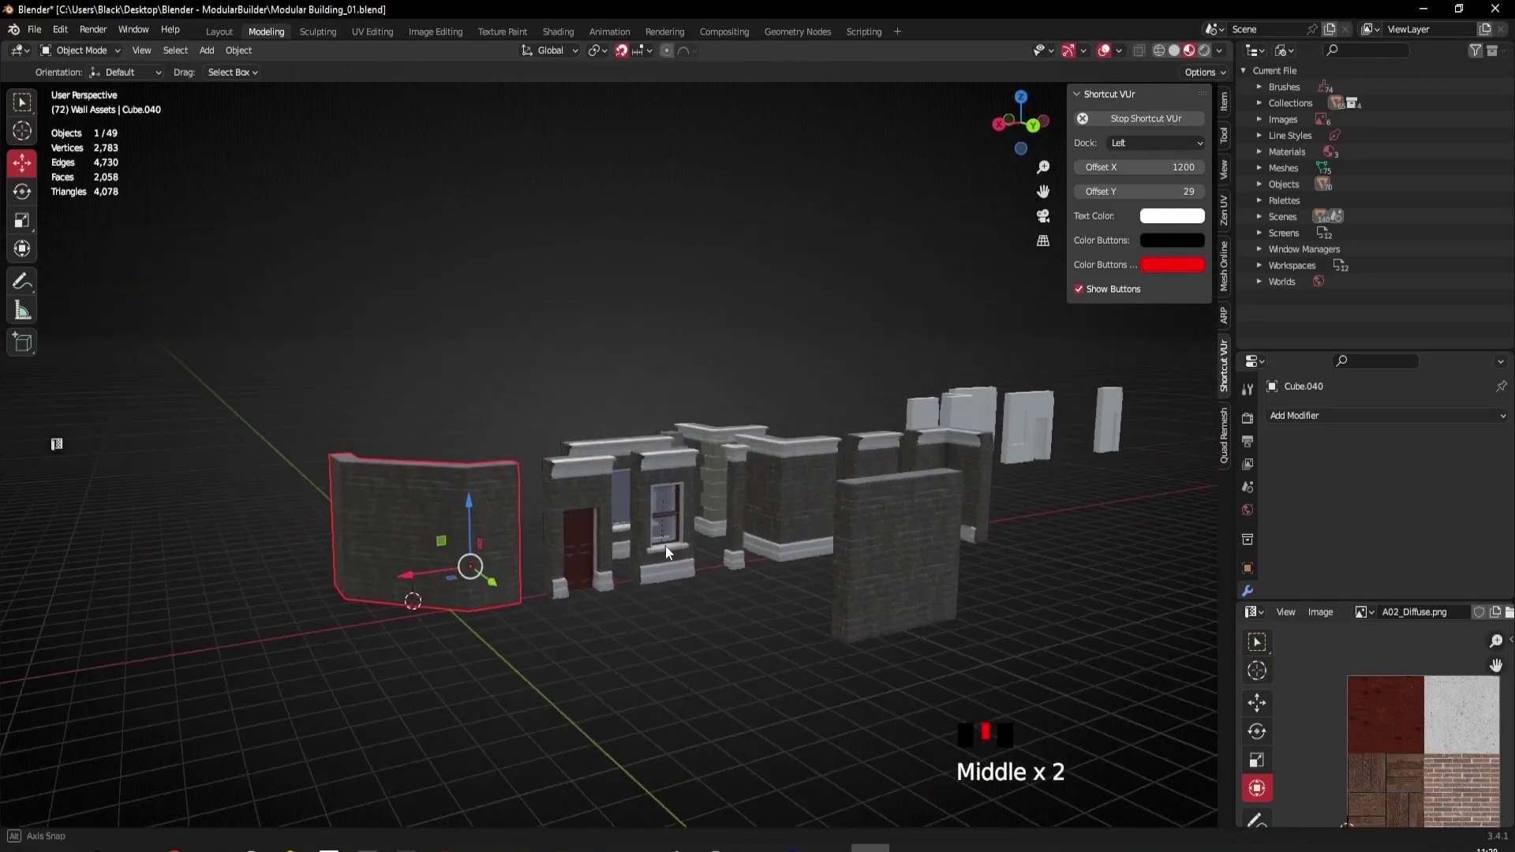
{"action": "scroll", "coordinate": [611, 532], "scroll_direction": "up", "scroll_amount": 2}
{"action": "middle_click_drag", "start_coordinate": [619, 542], "coordinate": [650, 578], "text": "shift"}
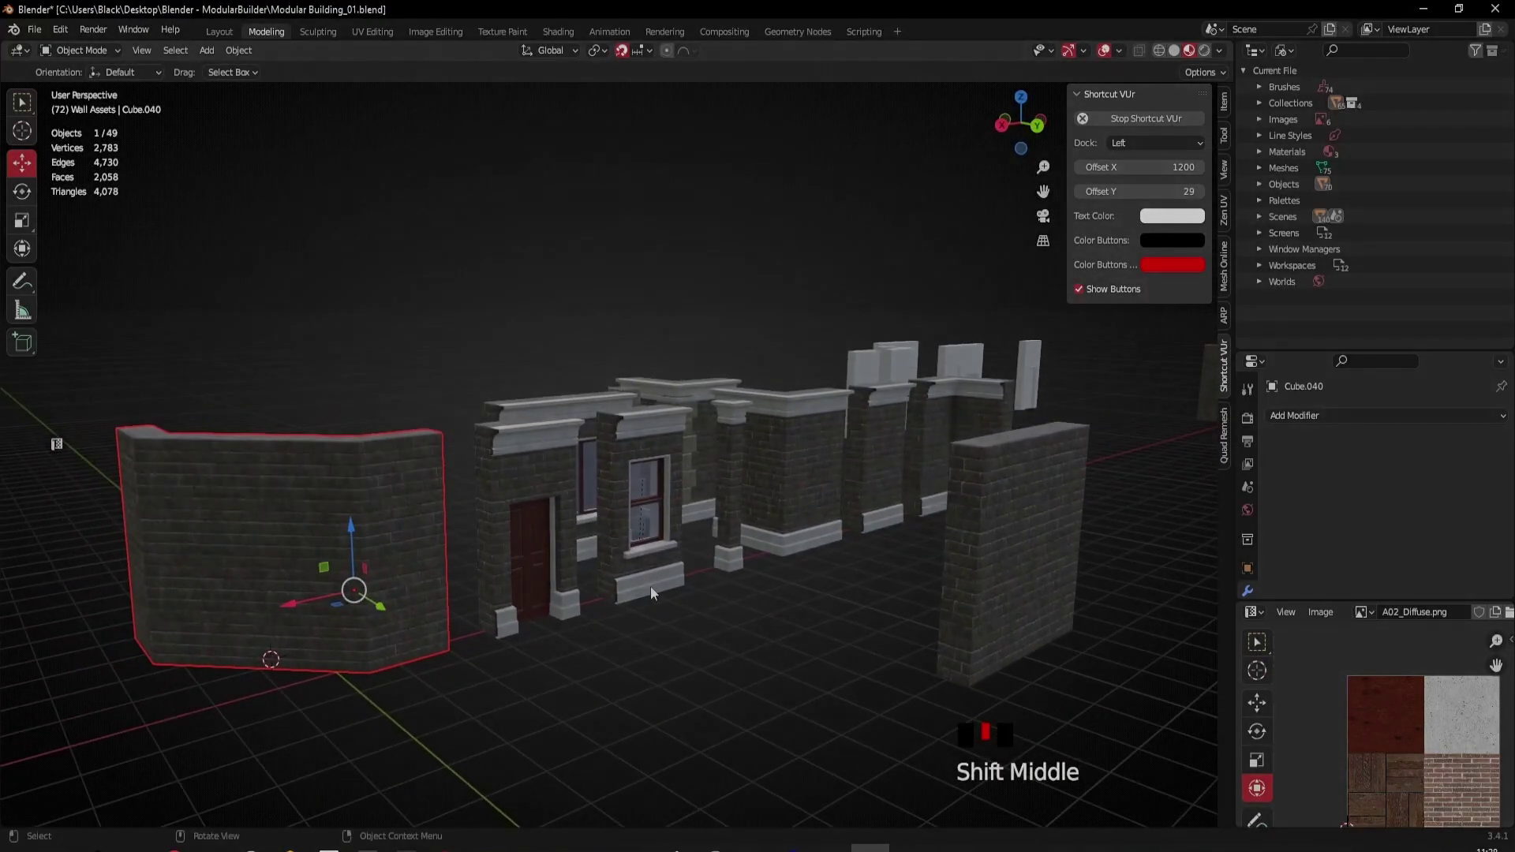